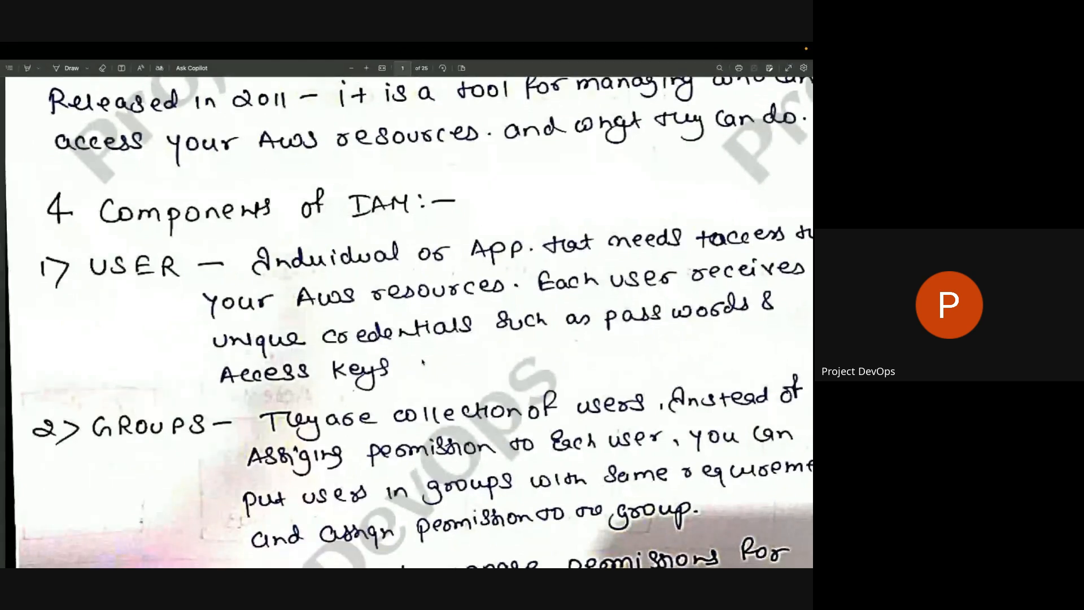
- Scroll the handwritten IAM notes PDF sideways and zoom out so the full page width fits
{"action": "scroll", "coordinate": [407, 321], "scroll_direction": "right", "scroll_amount": 1}
{"action": "scroll", "coordinate": [422, 362], "scroll_direction": "right", "scroll_amount": 1}
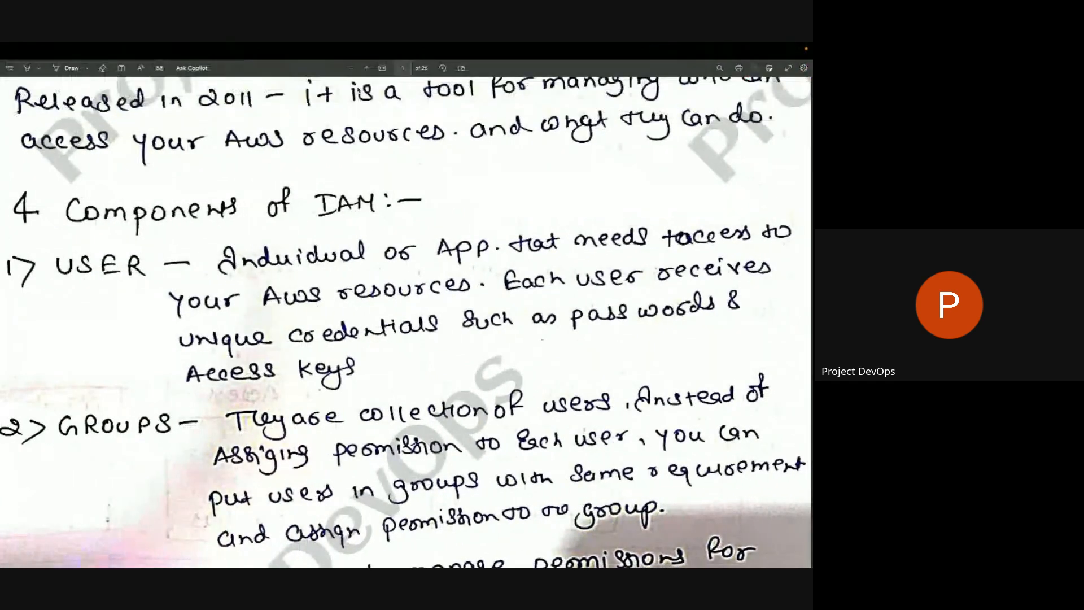
{"action": "left_click", "coordinate": [351, 68]}
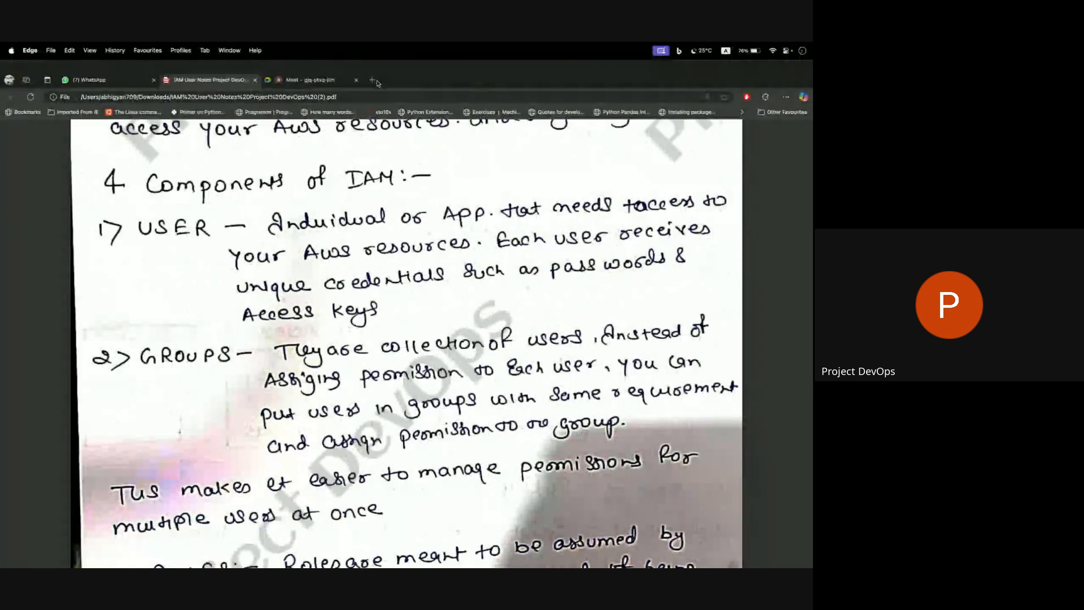
- Load the AWS EC2 console sign-in page in a new tab and switch to root user sign-in
{"action": "left_click", "coordinate": [376, 83]}
{"action": "type", "text": "aws"}
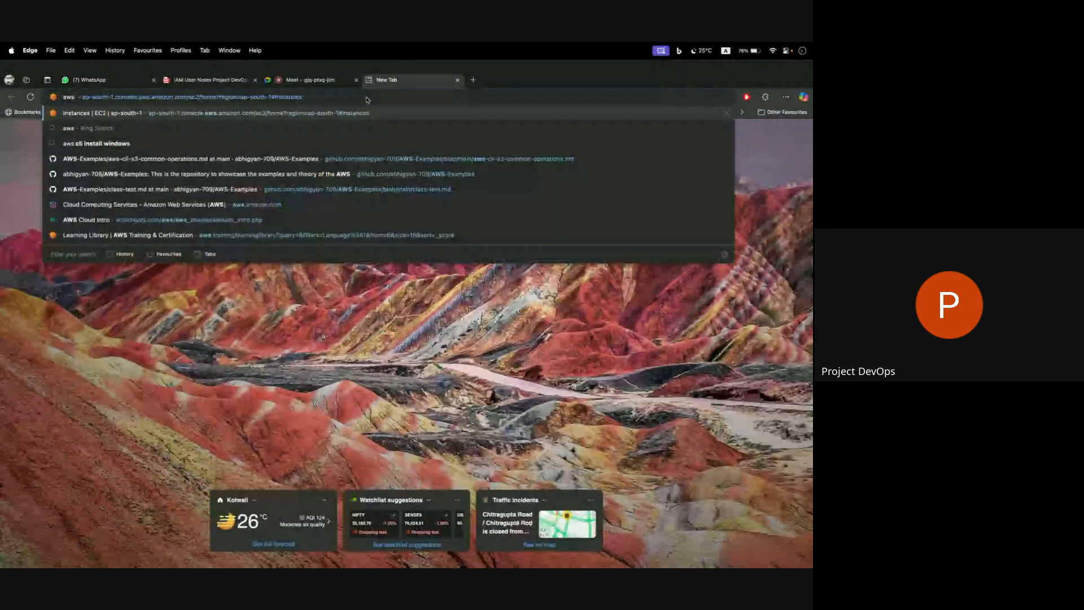
{"action": "left_click", "coordinate": [320, 115]}
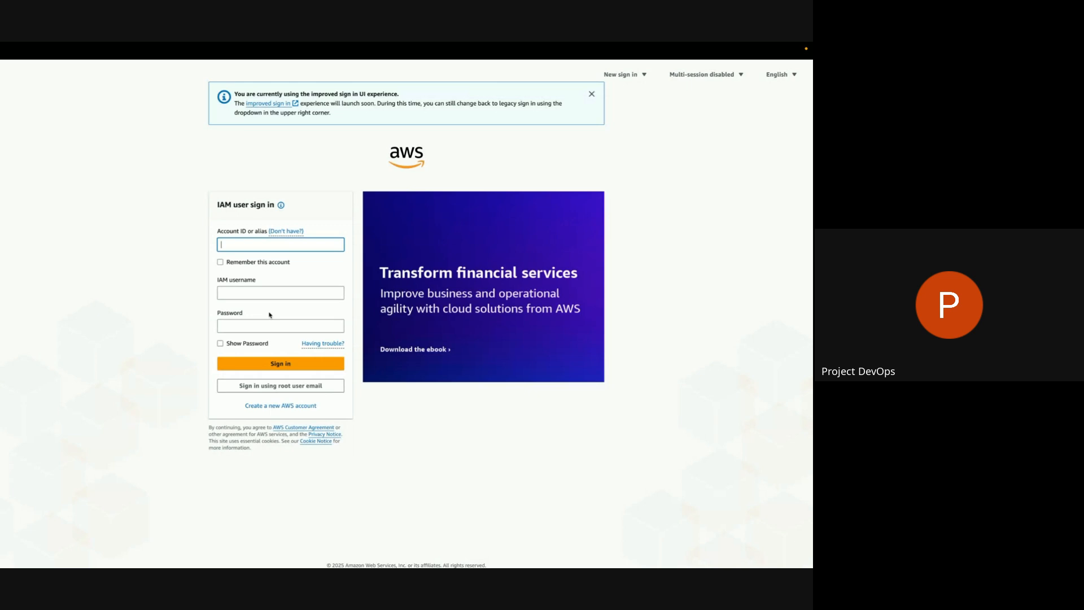
{"action": "left_click", "coordinate": [278, 386]}
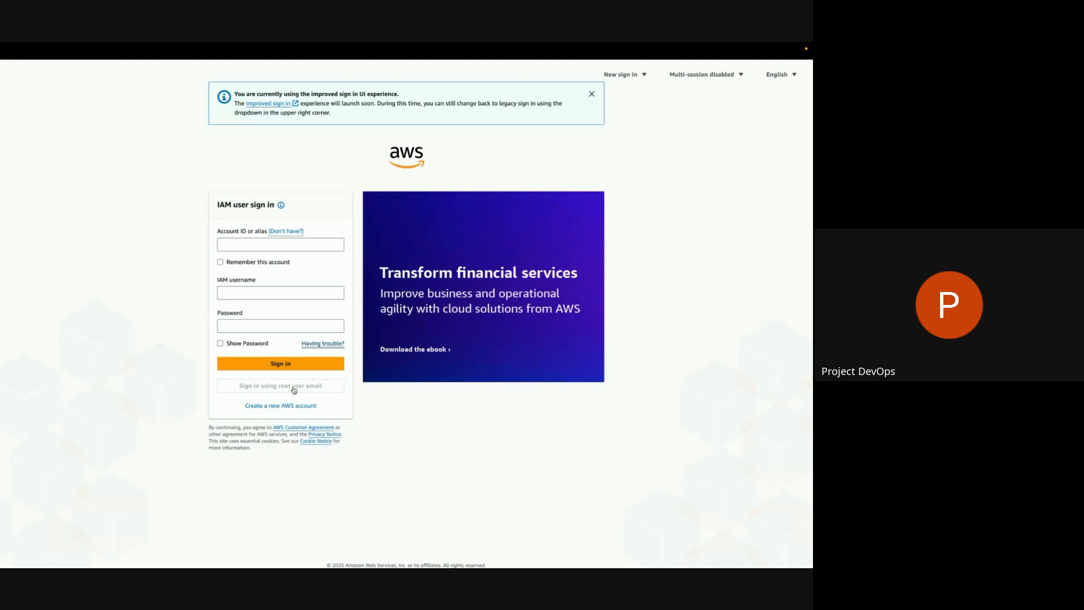
{"action": "mouse_move", "coordinate": [460, 42]}
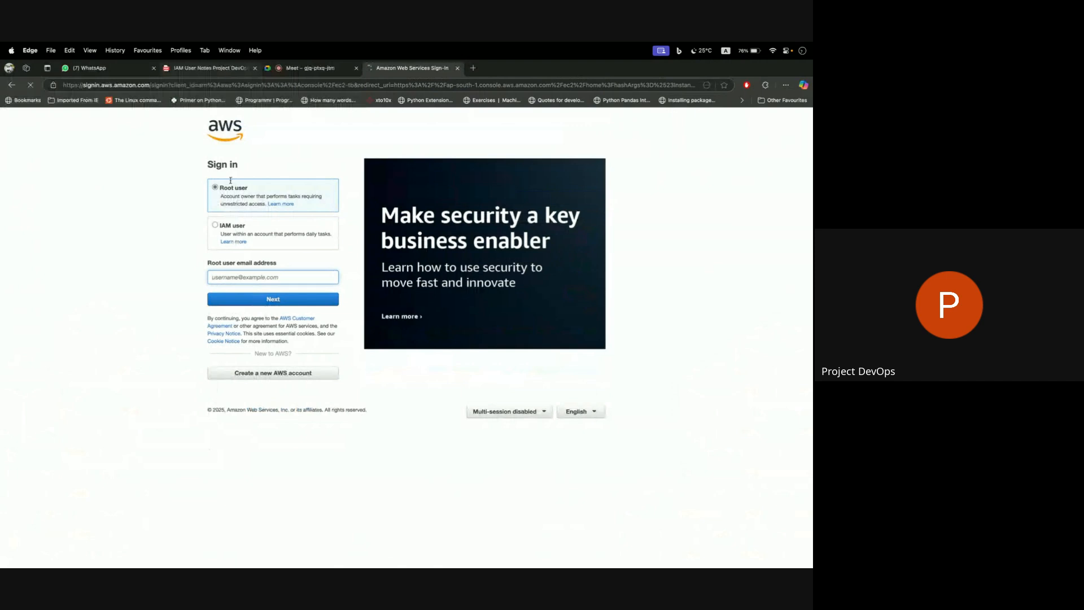
- Sign in as root with the saved e-mail and autofilled password, then enter the MFA code
{"action": "left_click", "coordinate": [254, 276]}
{"action": "left_click", "coordinate": [260, 317]}
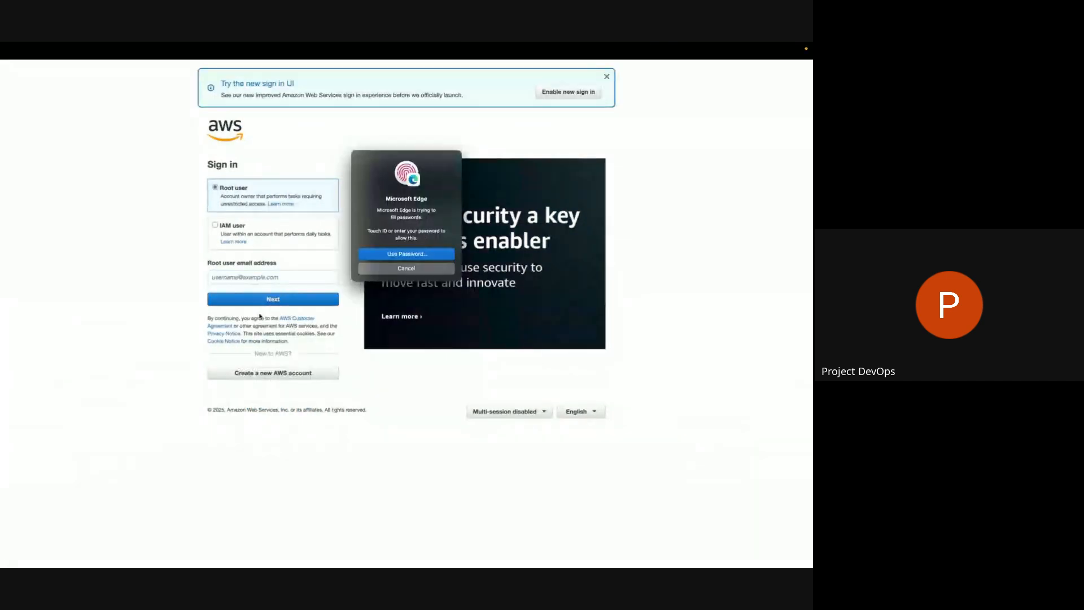
{"action": "left_click", "coordinate": [263, 299]}
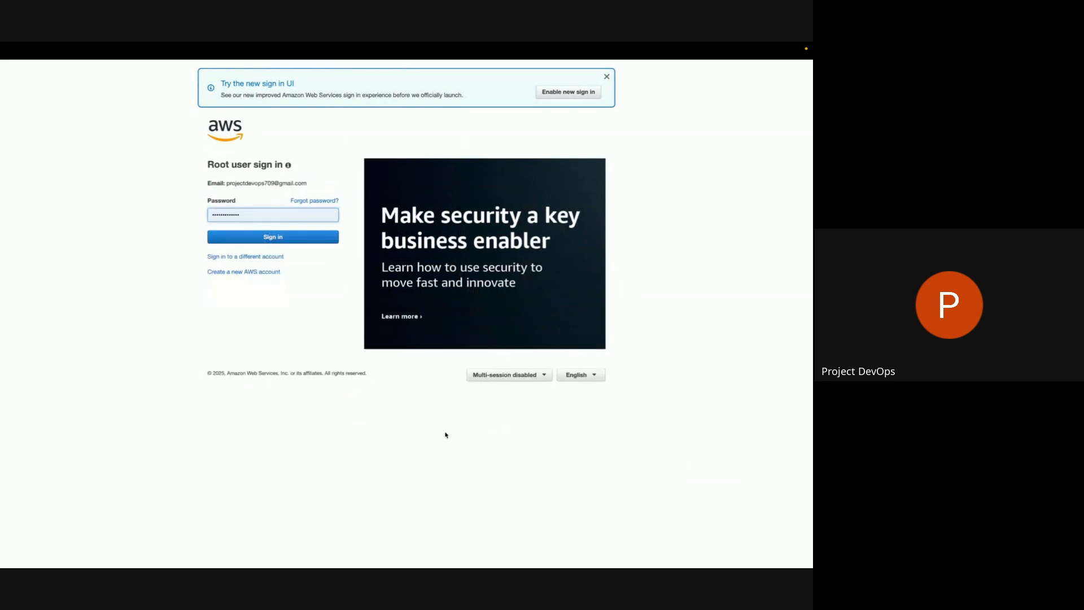
{"action": "key", "text": "Return"}
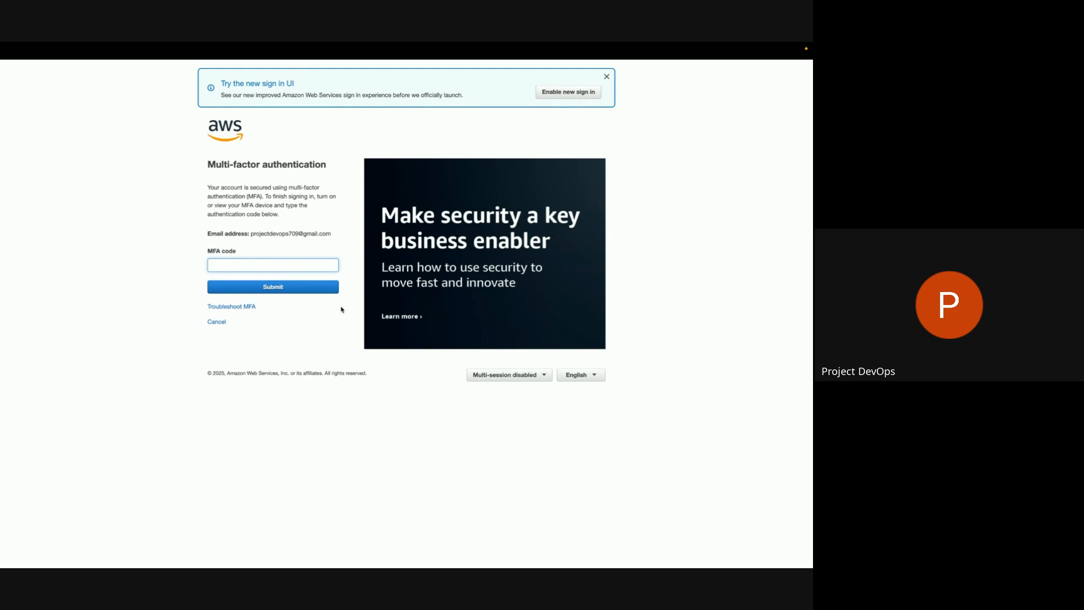
{"action": "key", "text": "Return"}
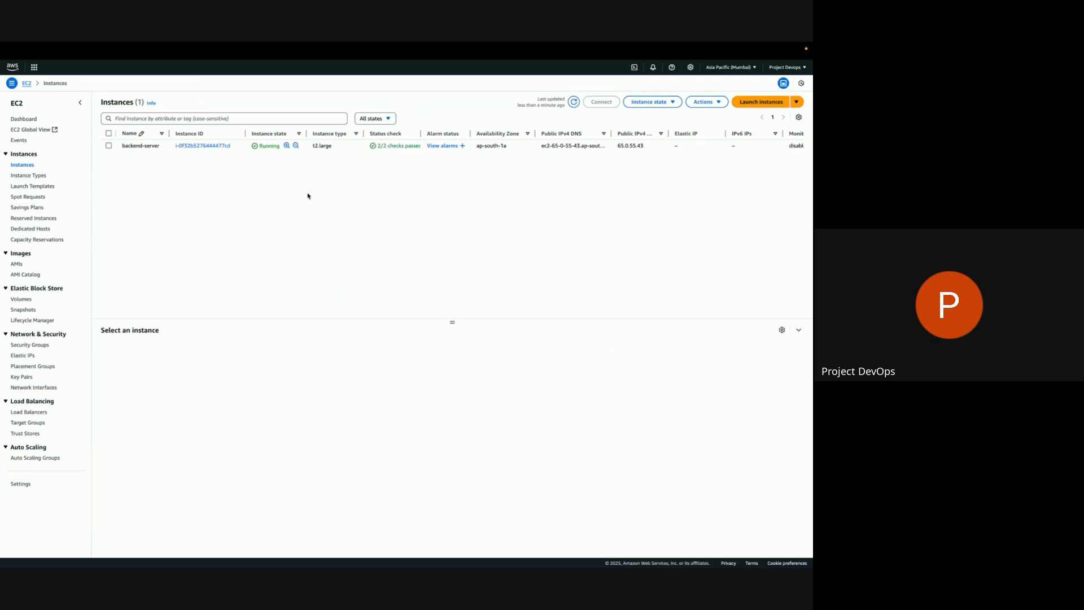
- Stop the backend-server instance and refresh the list to see it Stopping
{"action": "left_click", "coordinate": [109, 146]}
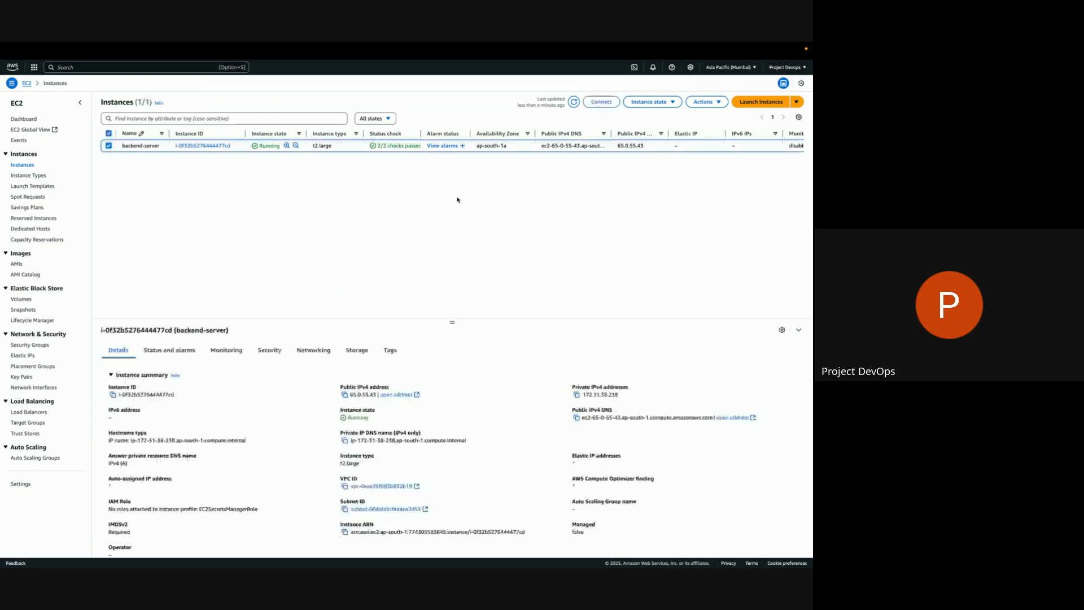
{"action": "left_click", "coordinate": [675, 102]}
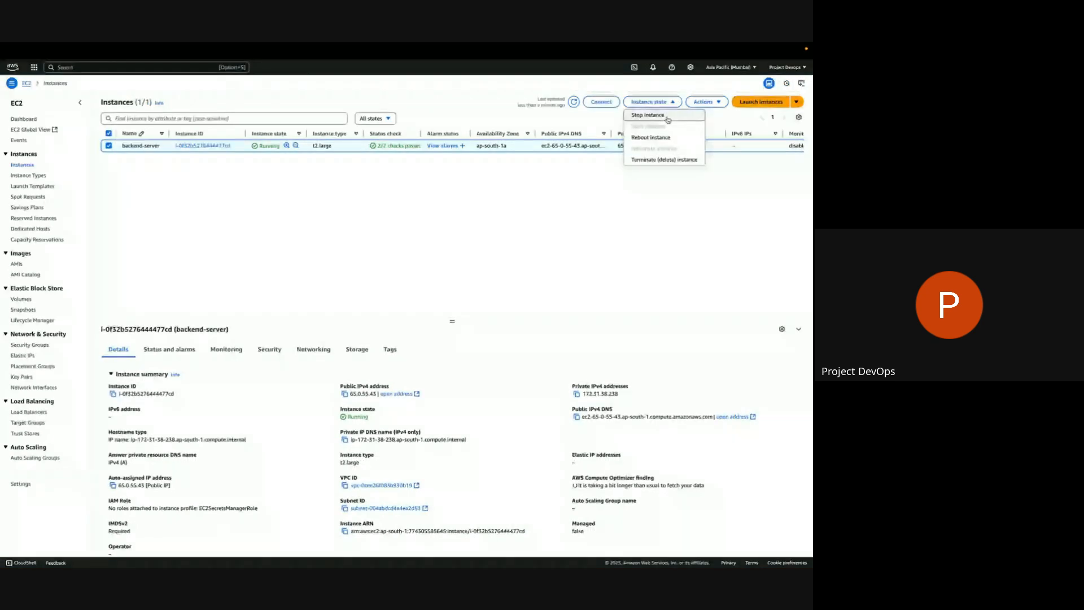
{"action": "left_click", "coordinate": [655, 115]}
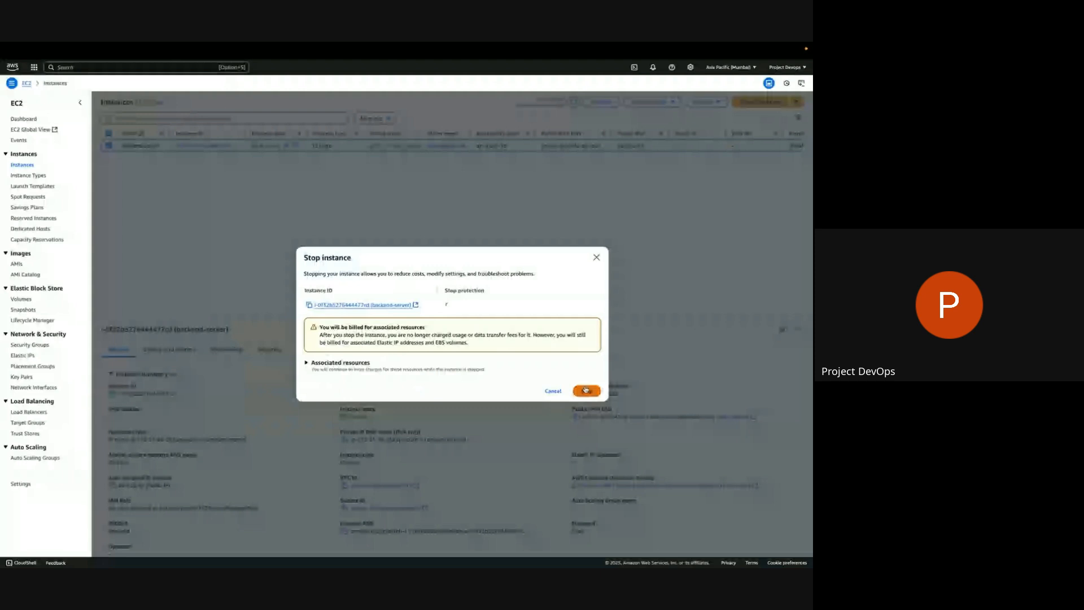
{"action": "left_click", "coordinate": [586, 390]}
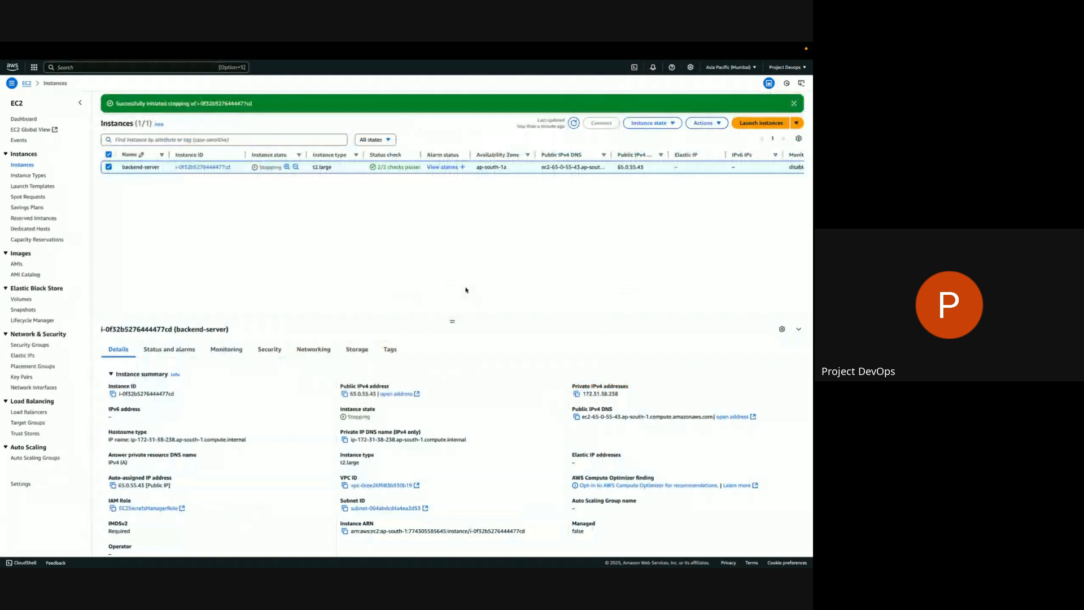
{"action": "key", "text": "super+r"}
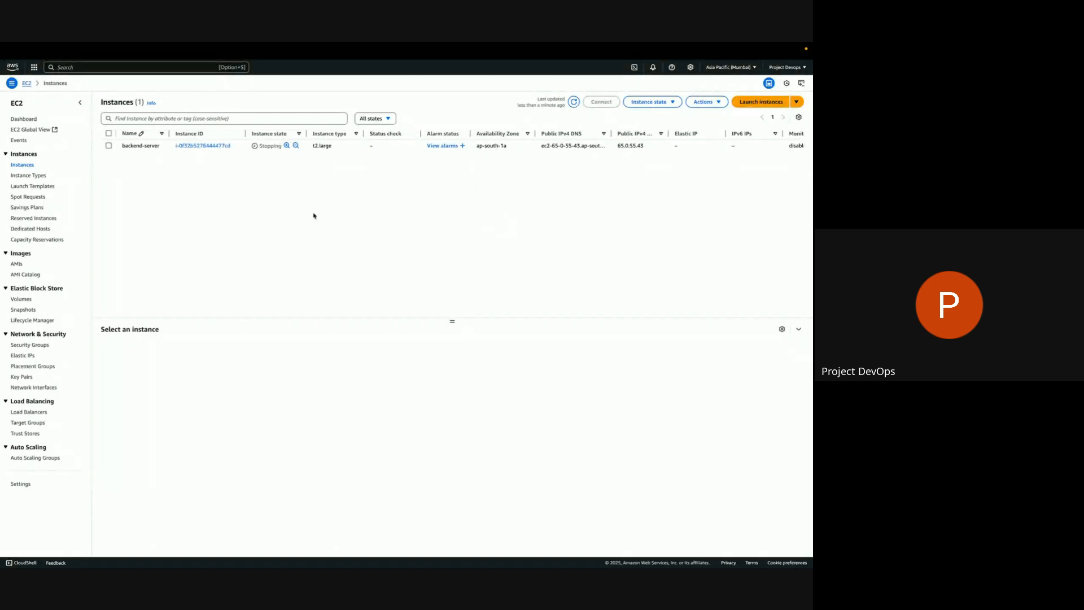
{"action": "key", "text": "ctrl+Left"}
{"action": "mouse_move", "coordinate": [443, 51]}
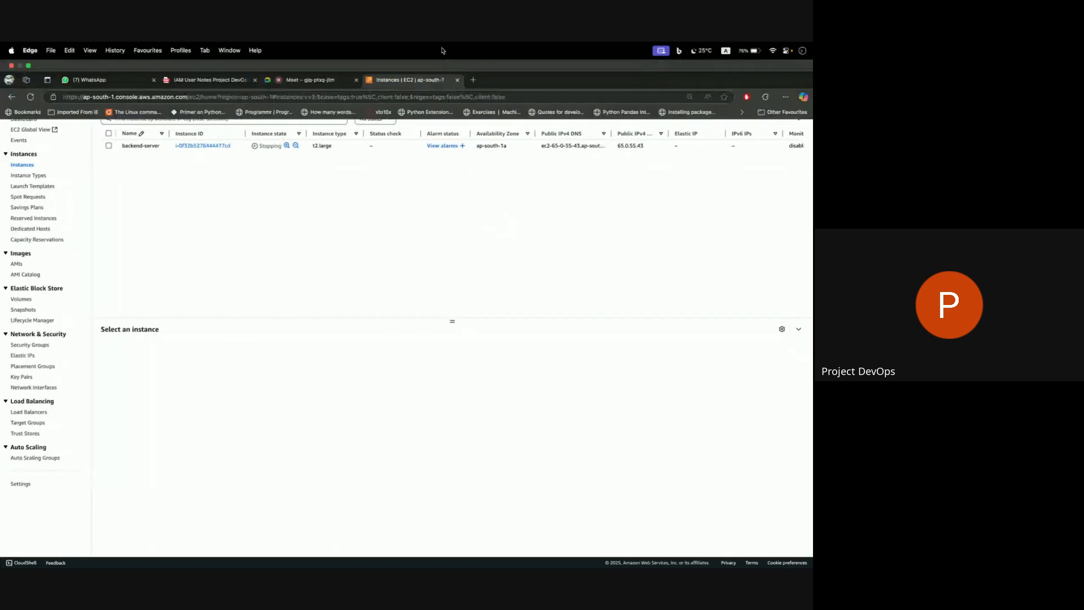
{"action": "left_click", "coordinate": [314, 80]}
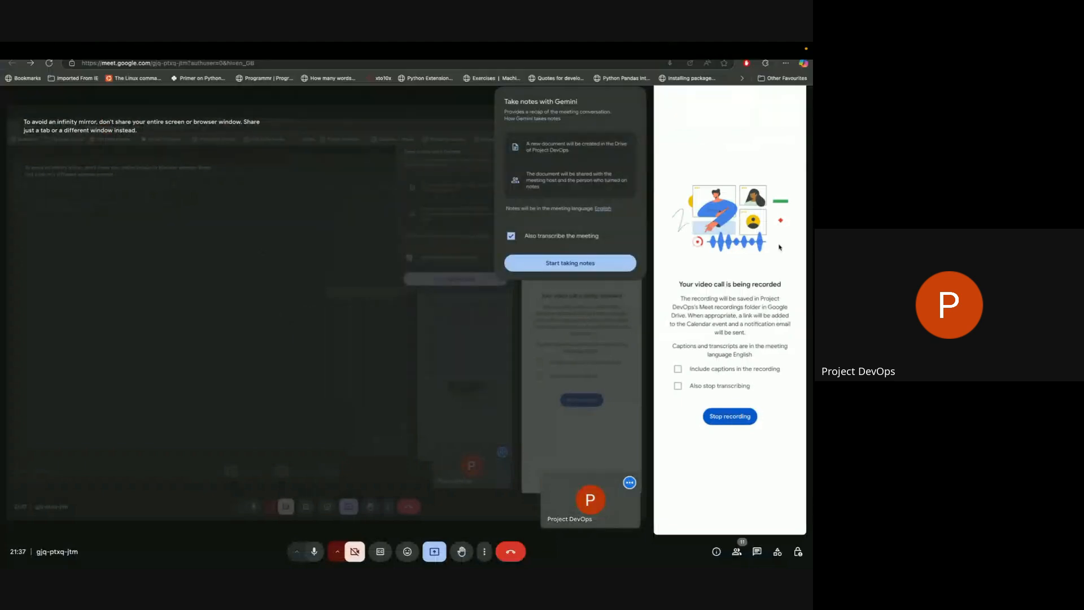
{"action": "left_click", "coordinate": [793, 81]}
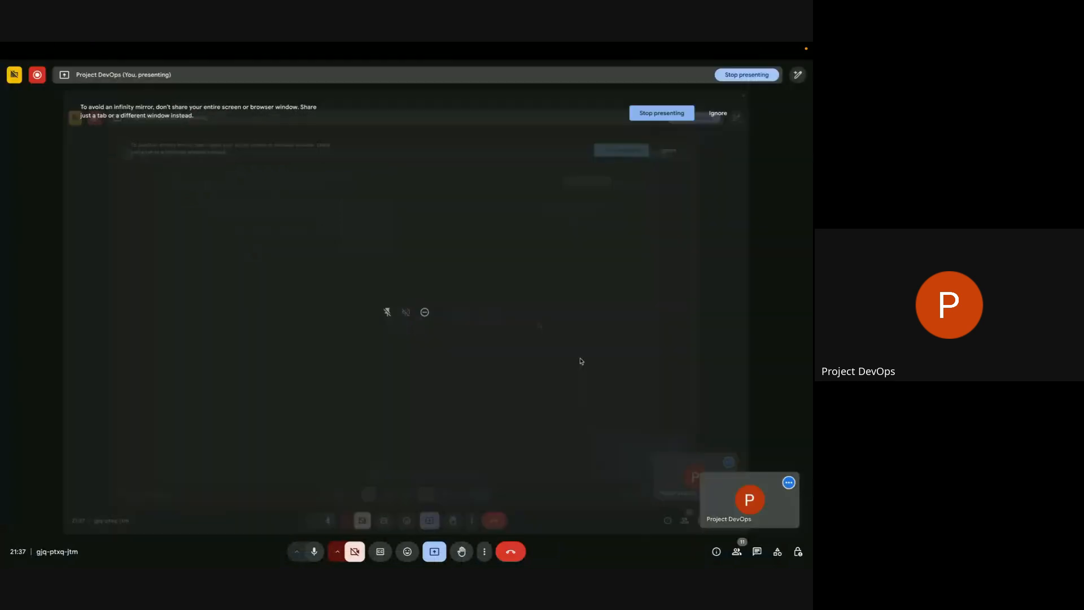
{"action": "left_click", "coordinate": [737, 552]}
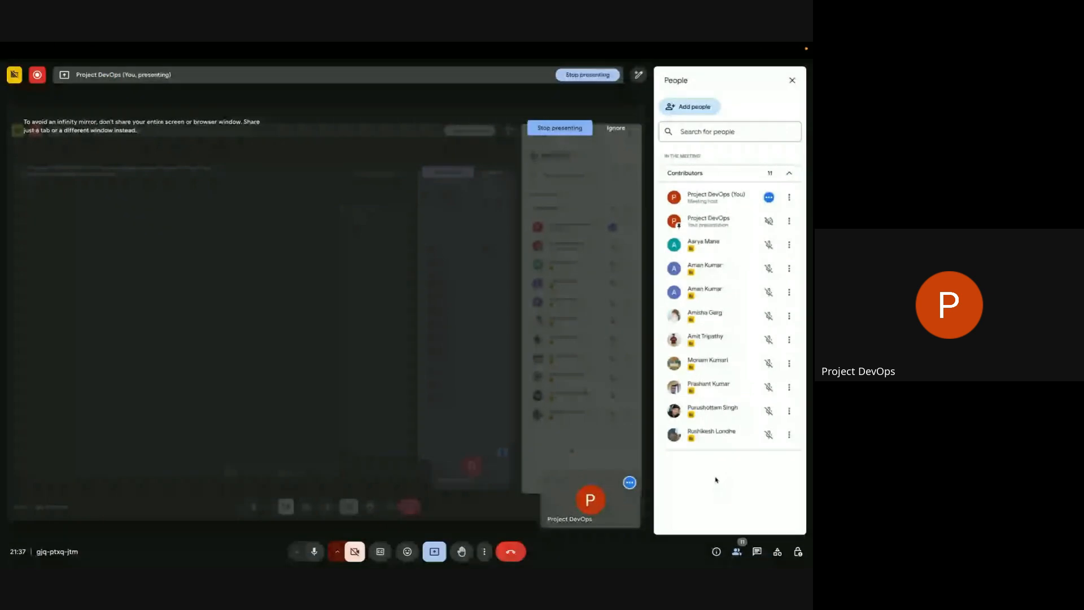
{"action": "left_click", "coordinate": [792, 80]}
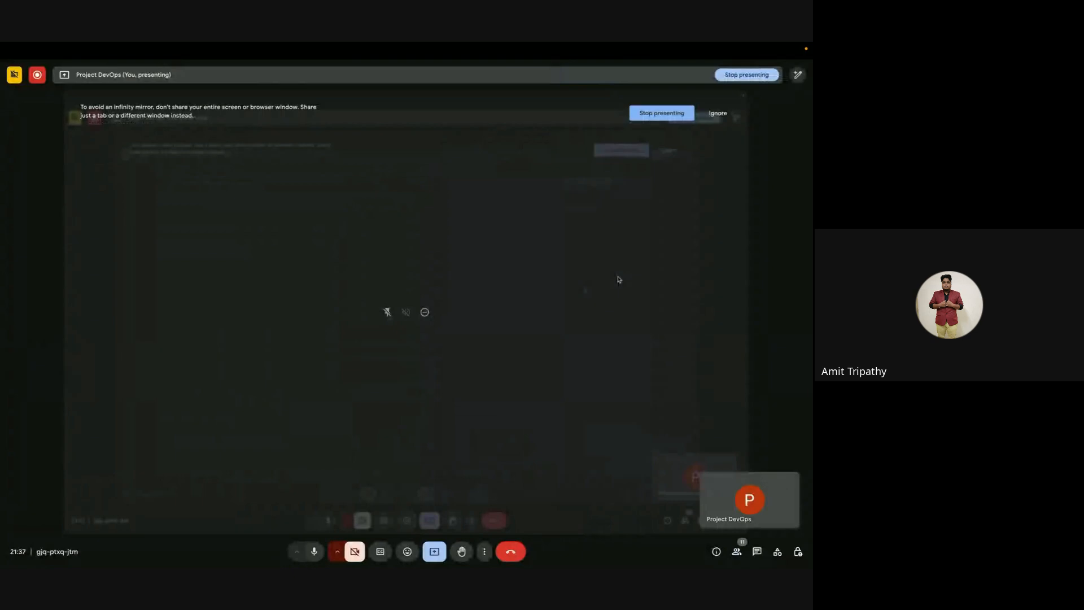
{"action": "mouse_move", "coordinate": [410, 43]}
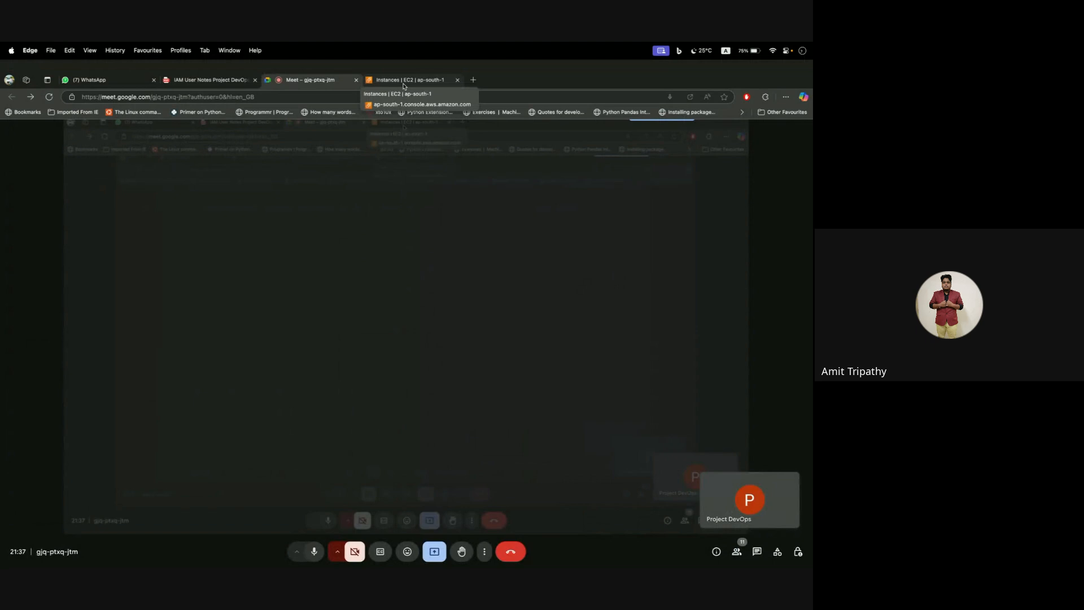
{"action": "left_click", "coordinate": [404, 83]}
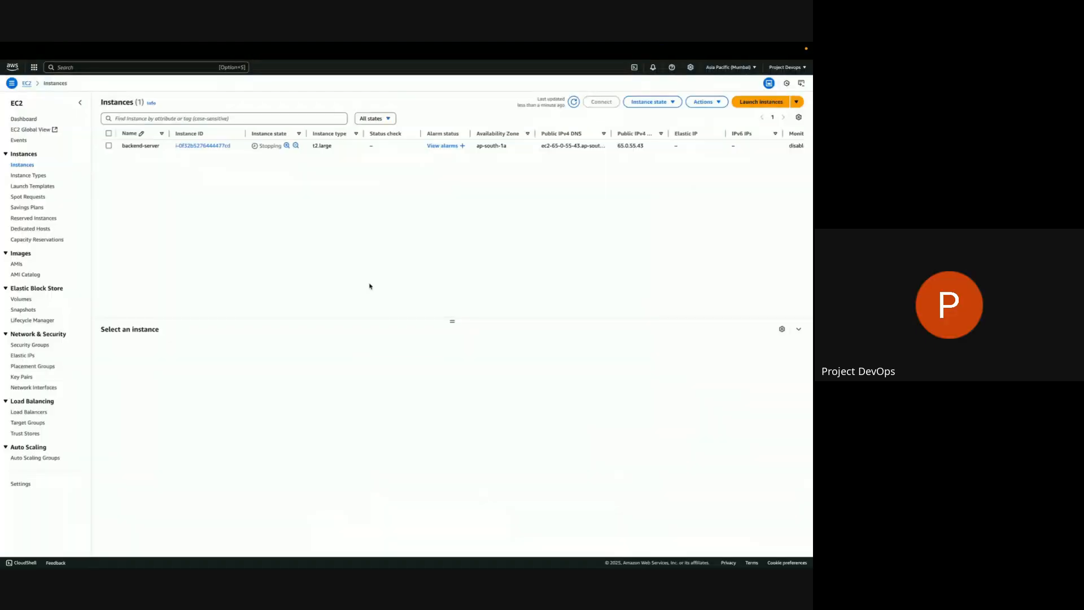
- Refresh to confirm backend-server is Stopped, select it, and bring up Actions > Instance settings
{"action": "key", "text": "super+r"}
{"action": "left_click", "coordinate": [715, 106]}
{"action": "mouse_move", "coordinate": [714, 149]}
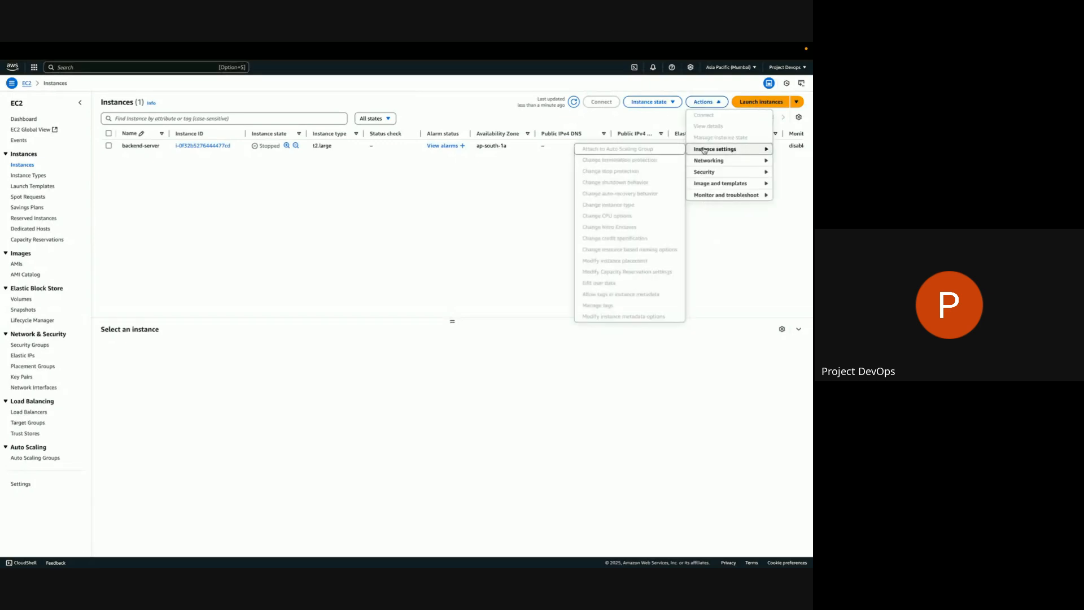
{"action": "left_click", "coordinate": [109, 146]}
{"action": "left_click", "coordinate": [706, 103]}
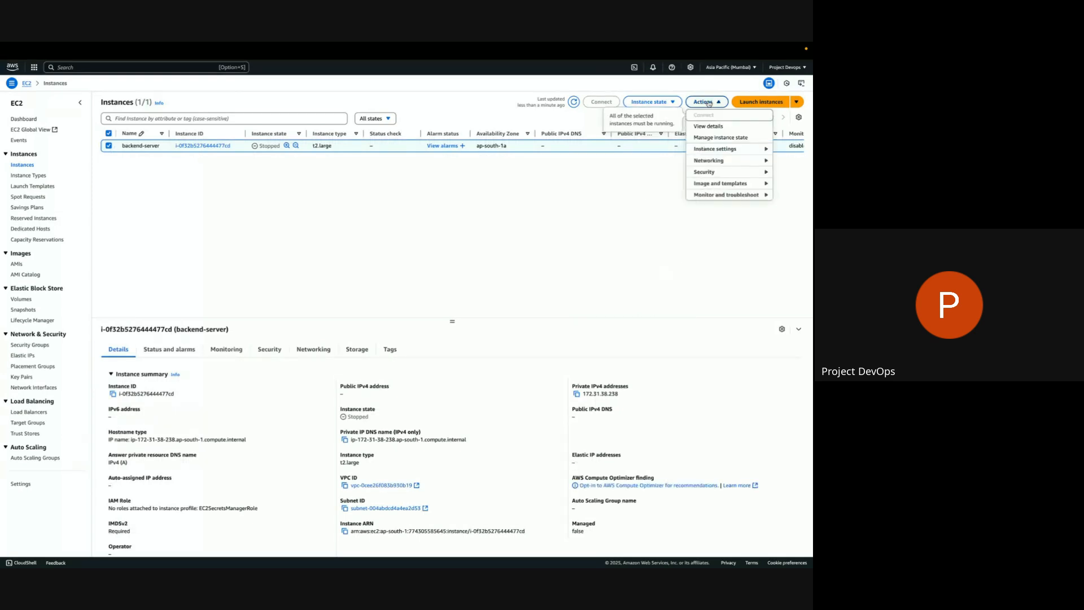
- Change backend-server's instance type from t2.large to t2.medium and apply it
{"action": "mouse_move", "coordinate": [716, 149]}
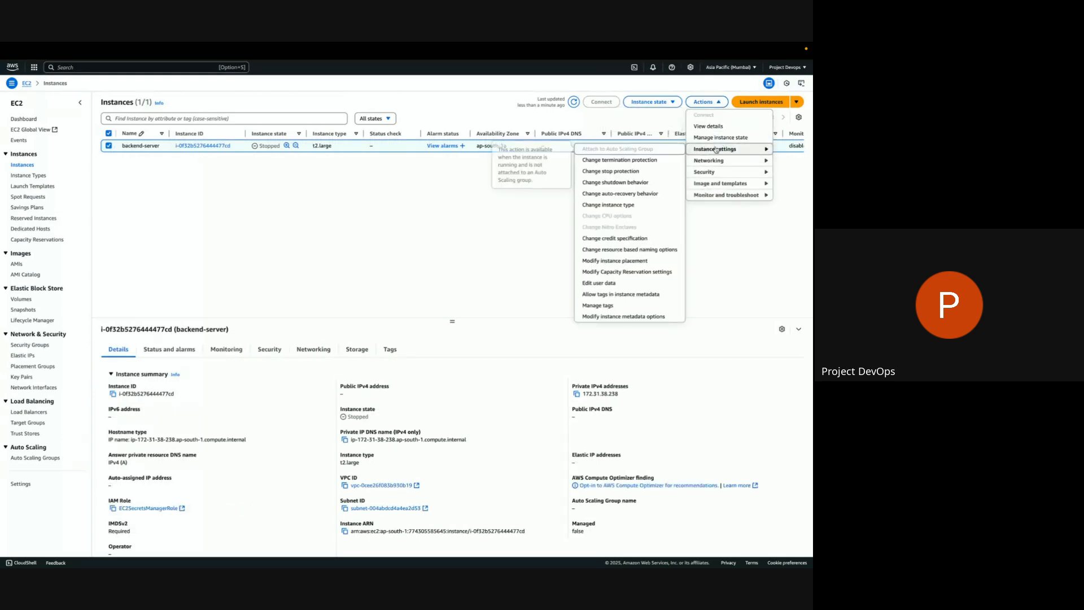
{"action": "left_click", "coordinate": [622, 205]}
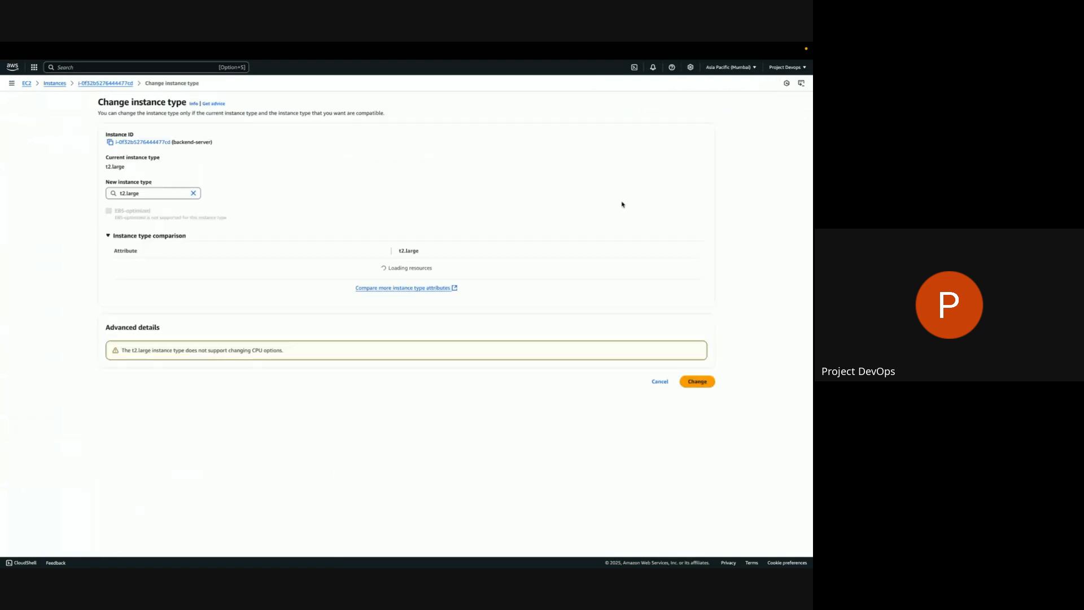
{"action": "left_click", "coordinate": [148, 195]}
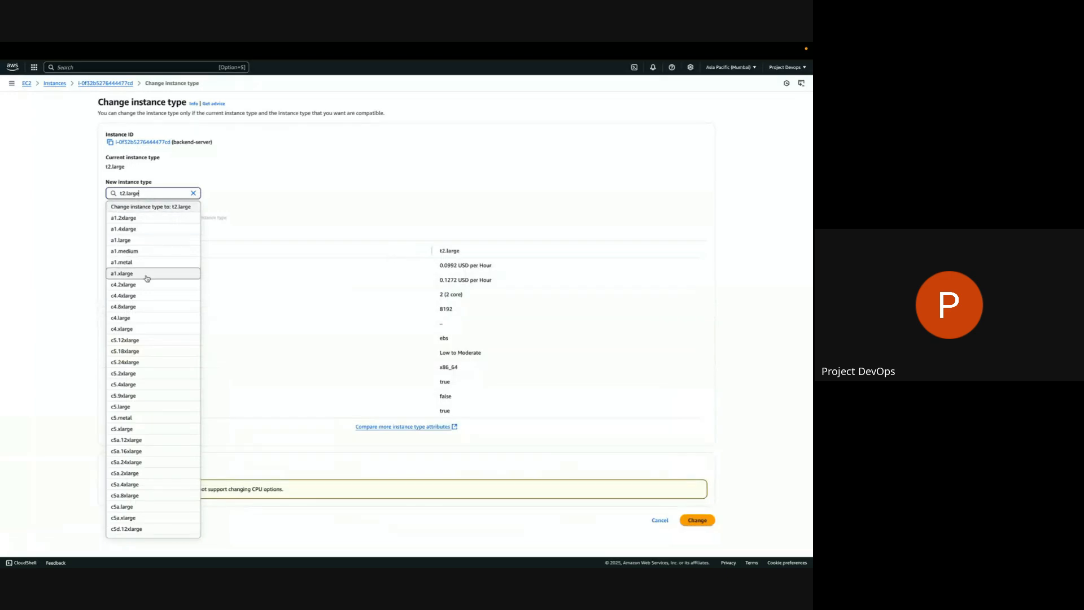
{"action": "scroll", "coordinate": [134, 383], "scroll_direction": "down", "scroll_amount": 15}
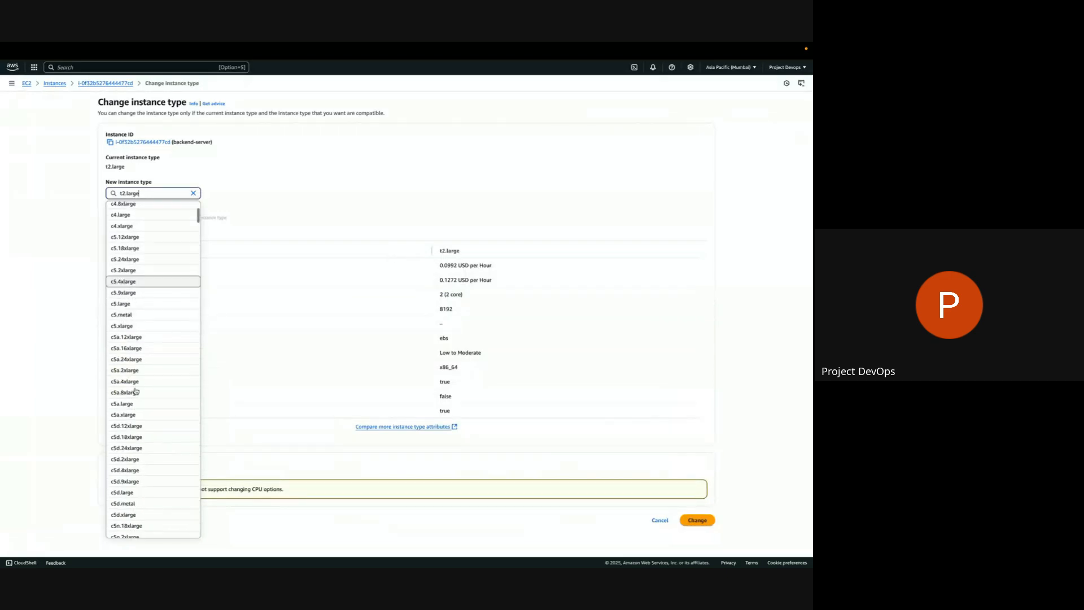
{"action": "scroll", "coordinate": [135, 391], "scroll_direction": "down", "scroll_amount": 20}
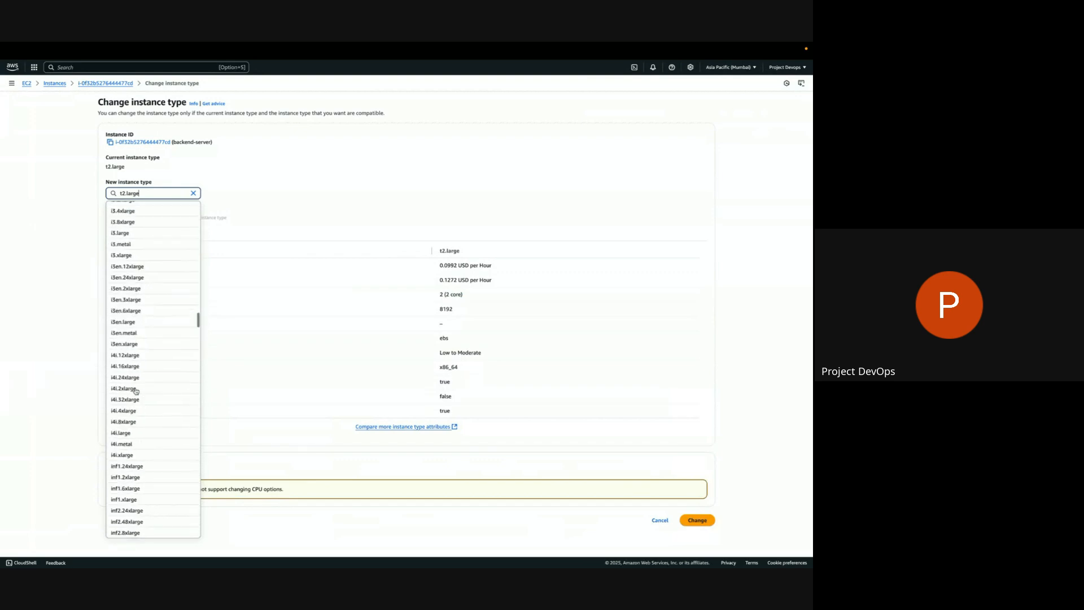
{"action": "scroll", "coordinate": [135, 391], "scroll_direction": "down", "scroll_amount": 5}
{"action": "key", "text": "BackSpace"}
{"action": "key", "text": "BackSpace"}
{"action": "key", "text": "BackSpace"}
{"action": "key", "text": "BackSpace"}
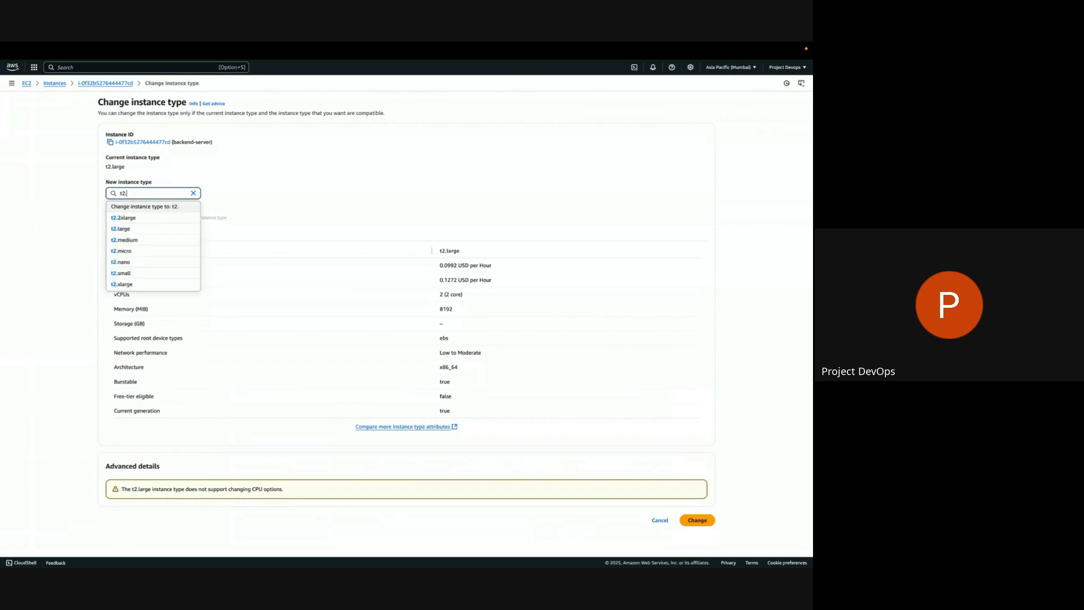
{"action": "left_click", "coordinate": [148, 242]}
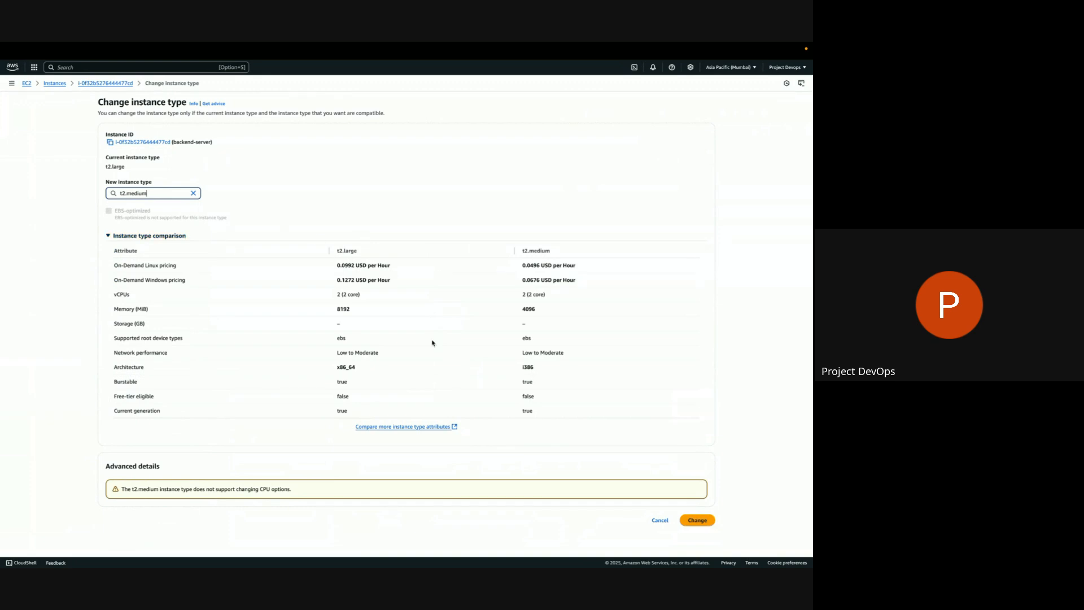
{"action": "left_click", "coordinate": [693, 520]}
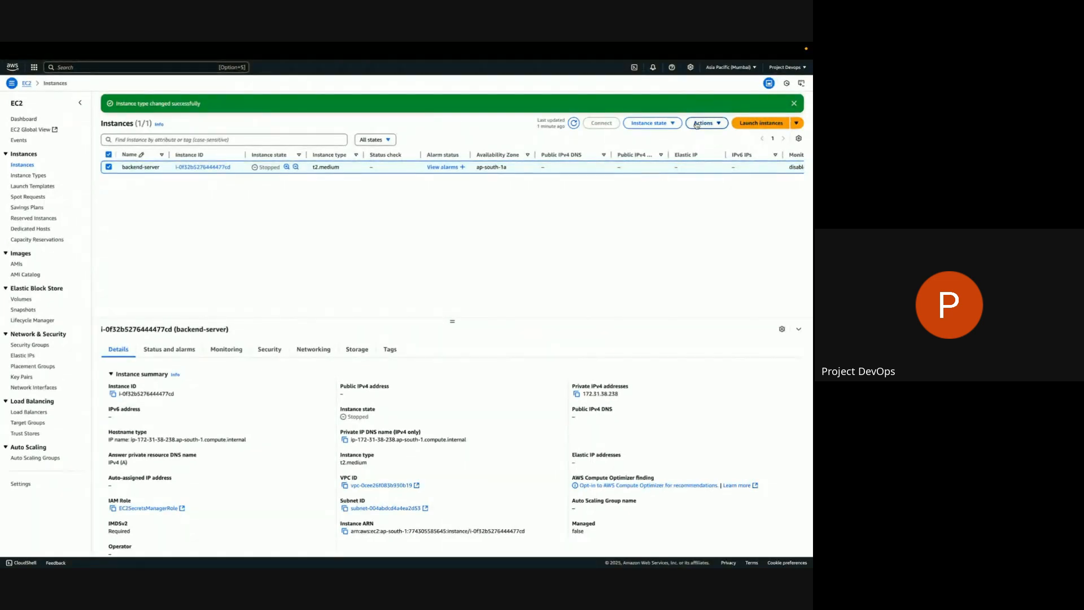
- Start the stopped backend-server instance so it shows Pending
{"action": "left_click", "coordinate": [658, 125]}
{"action": "left_click", "coordinate": [656, 147]}
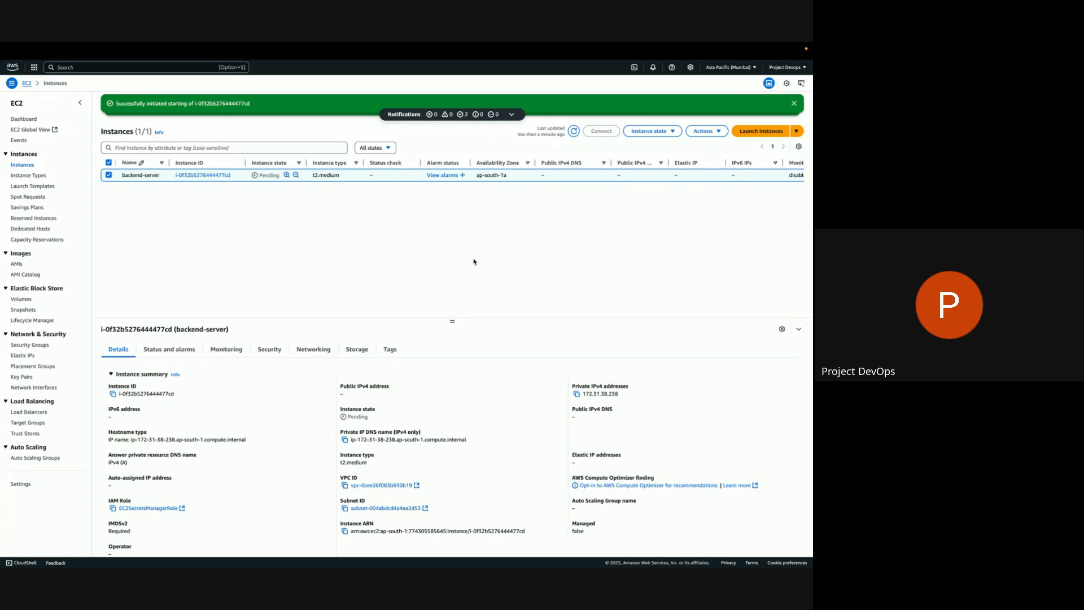
{"action": "left_click", "coordinate": [195, 67]}
- Open IAM via an 'iam' search and copy an area screenshot of the User groups–Policies sidebar links
{"action": "type", "text": "iam"}
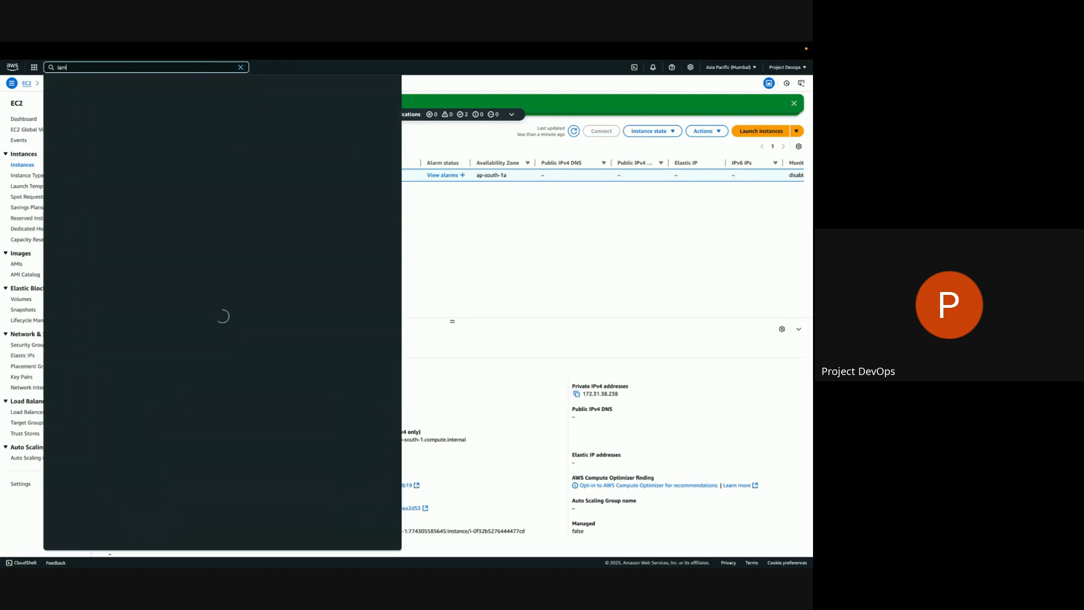
{"action": "left_click", "coordinate": [165, 112]}
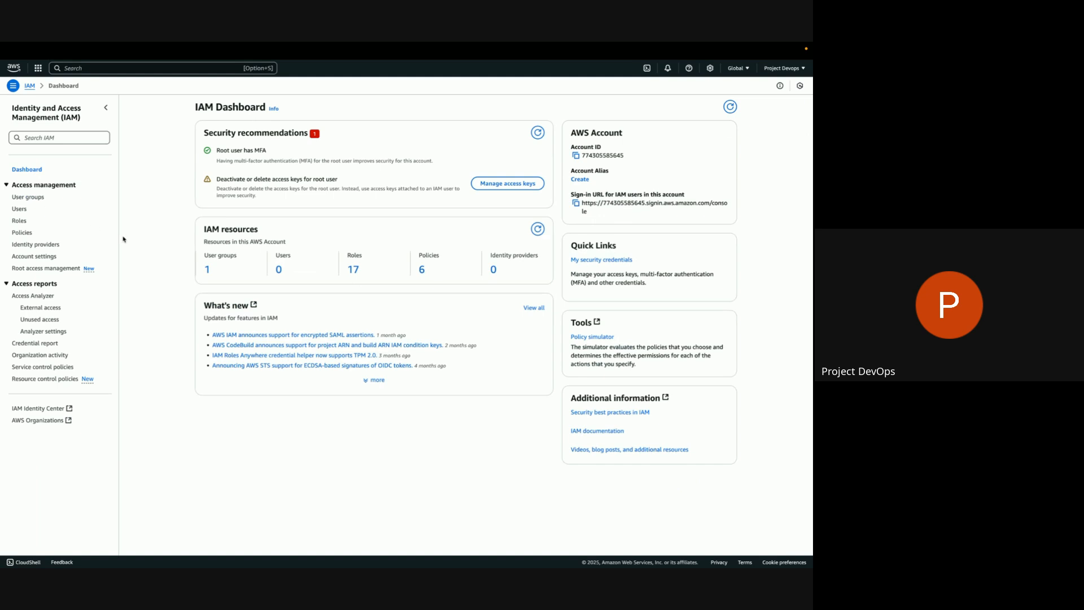
{"action": "key", "text": "shift+super+s"}
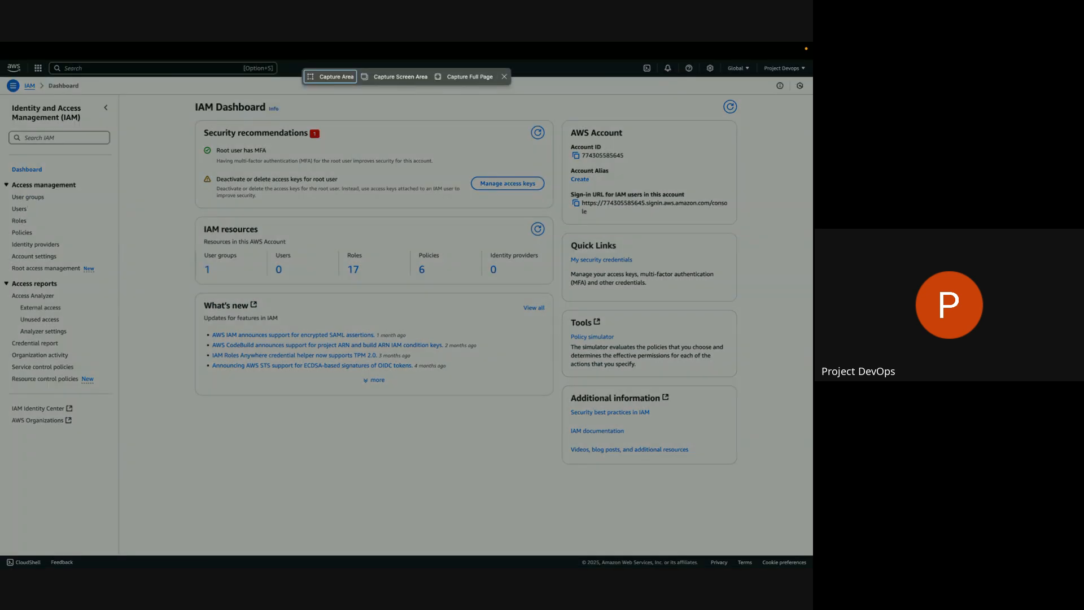
{"action": "left_click_drag", "start_coordinate": [8, 194], "coordinate": [62, 238]}
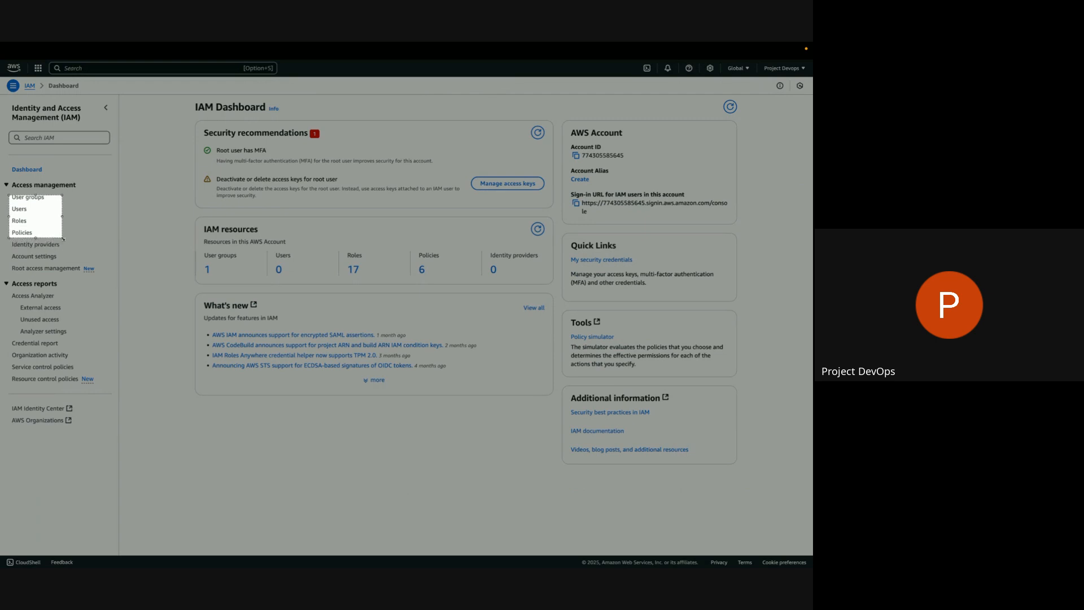
{"action": "key", "text": "Escape"}
{"action": "key", "text": "super+shift+s"}
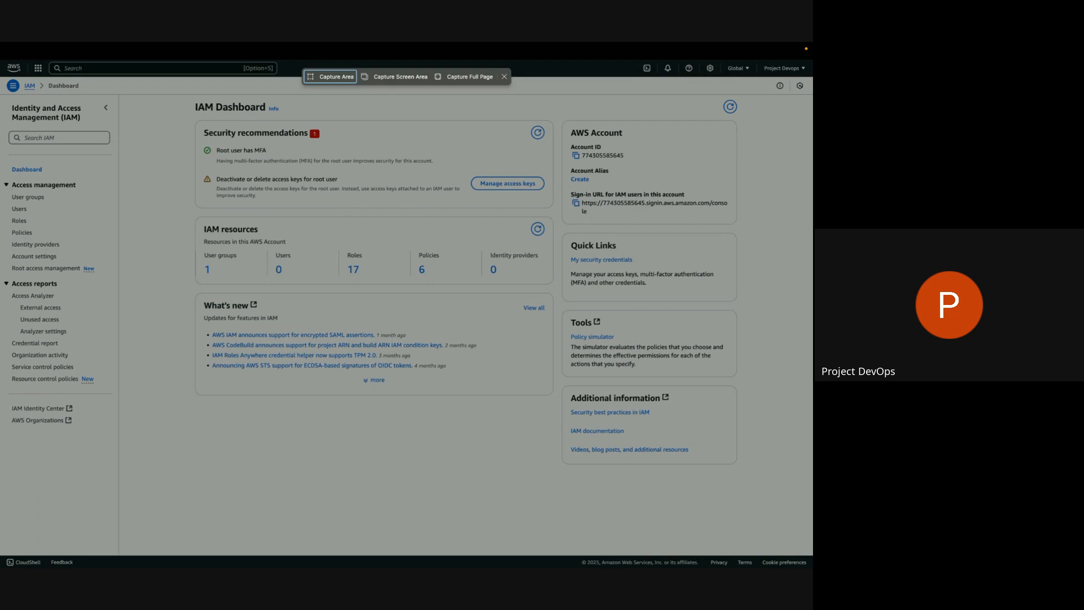
{"action": "left_click_drag", "start_coordinate": [7, 190], "coordinate": [73, 238]}
{"action": "left_click", "coordinate": [90, 248]}
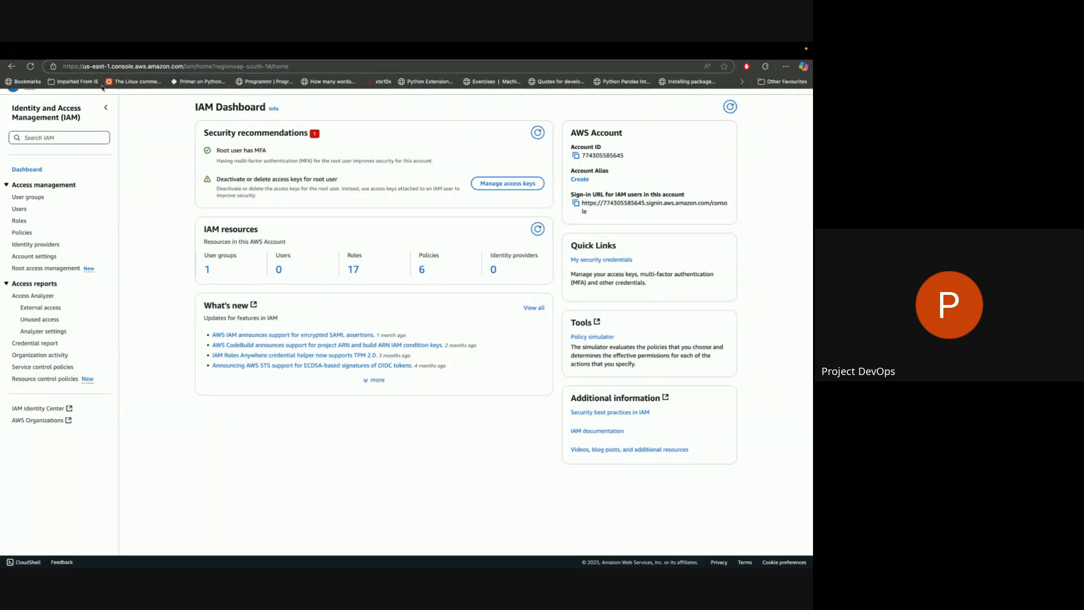
{"action": "mouse_move", "coordinate": [109, 46]}
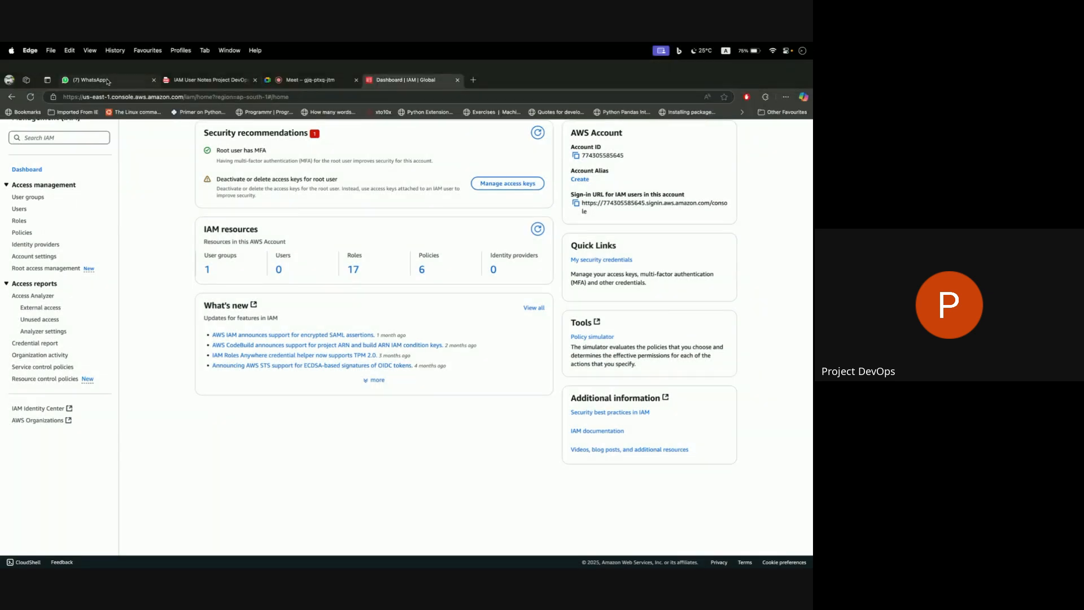
{"action": "left_click", "coordinate": [108, 82]}
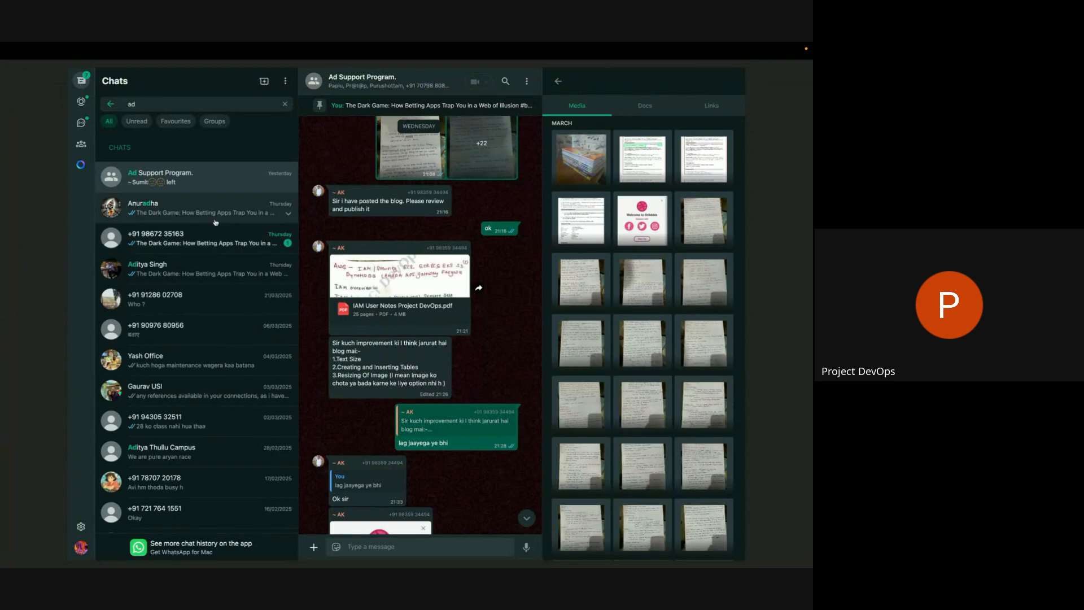
- Paste and send the copied IAM screenshot in the Project DevOps training group chat
{"action": "left_click", "coordinate": [110, 104]}
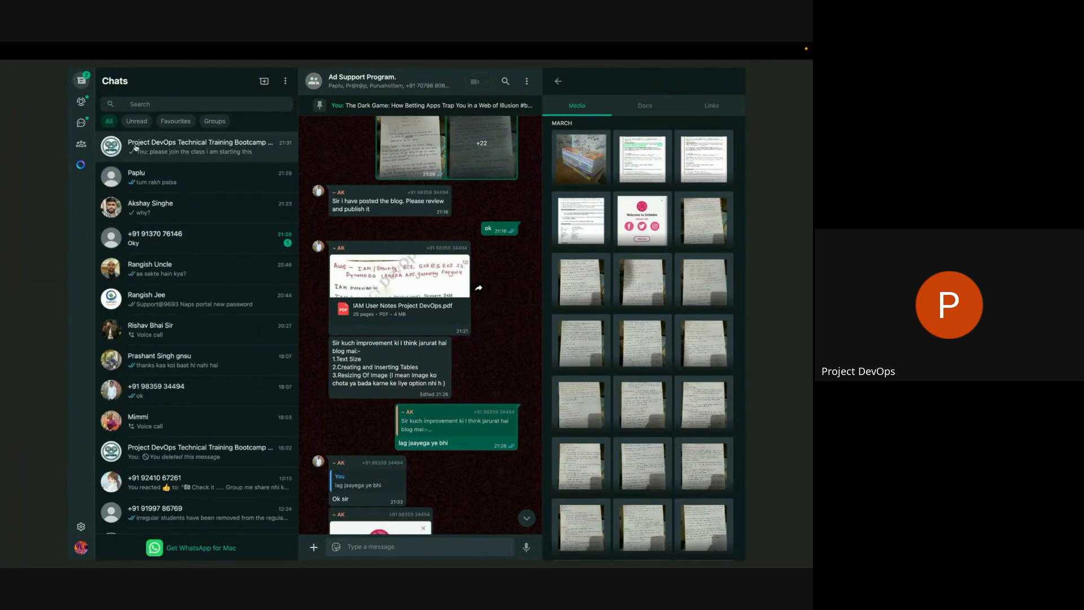
{"action": "left_click", "coordinate": [211, 158]}
{"action": "key", "text": "ctrl+v"}
{"action": "key", "text": "Return"}
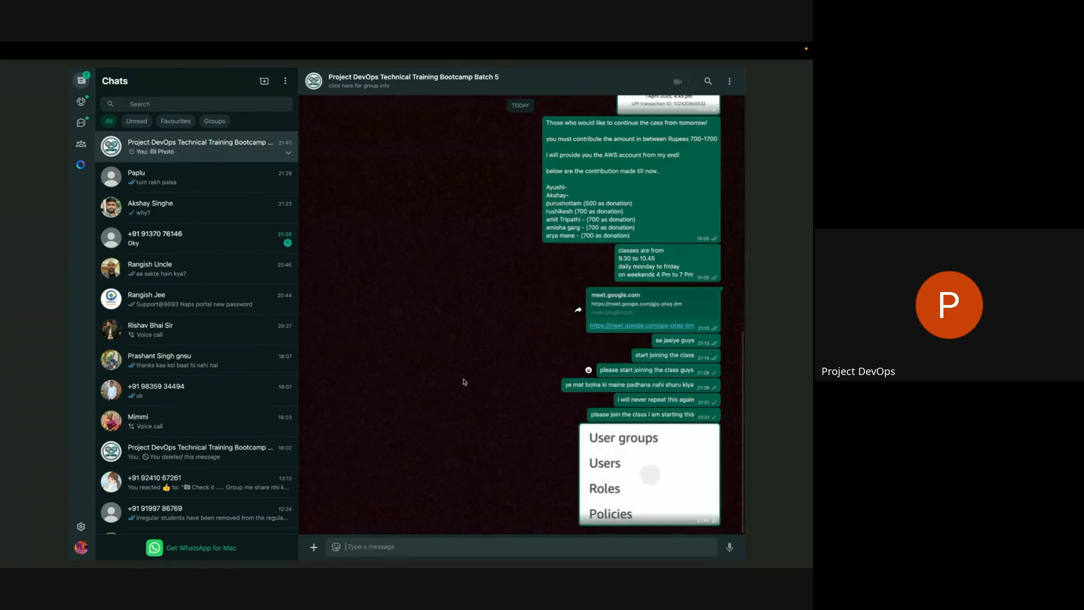
- Go through the IAM User Notes PDF and Google Meet tabs back to the IAM dashboard
{"action": "mouse_move", "coordinate": [298, 56]}
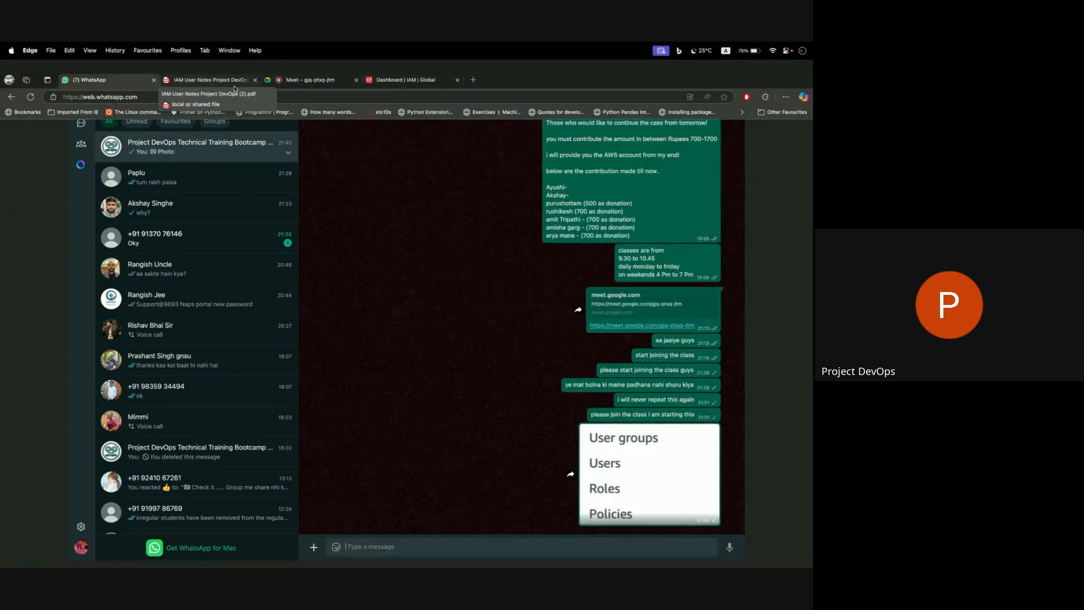
{"action": "left_click", "coordinate": [208, 80]}
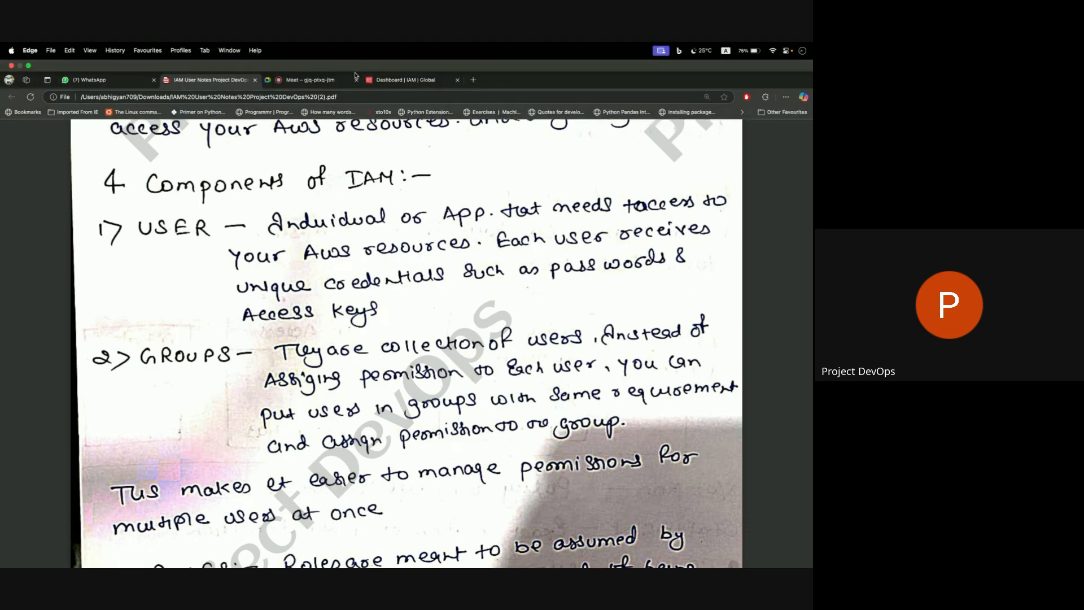
{"action": "left_click", "coordinate": [317, 80]}
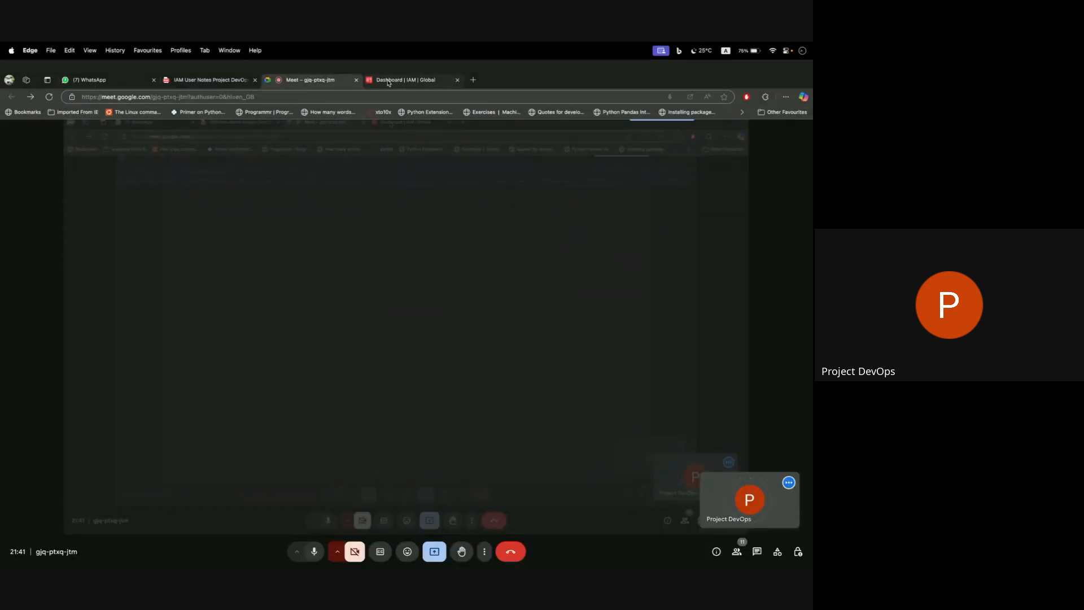
{"action": "left_click", "coordinate": [405, 68]}
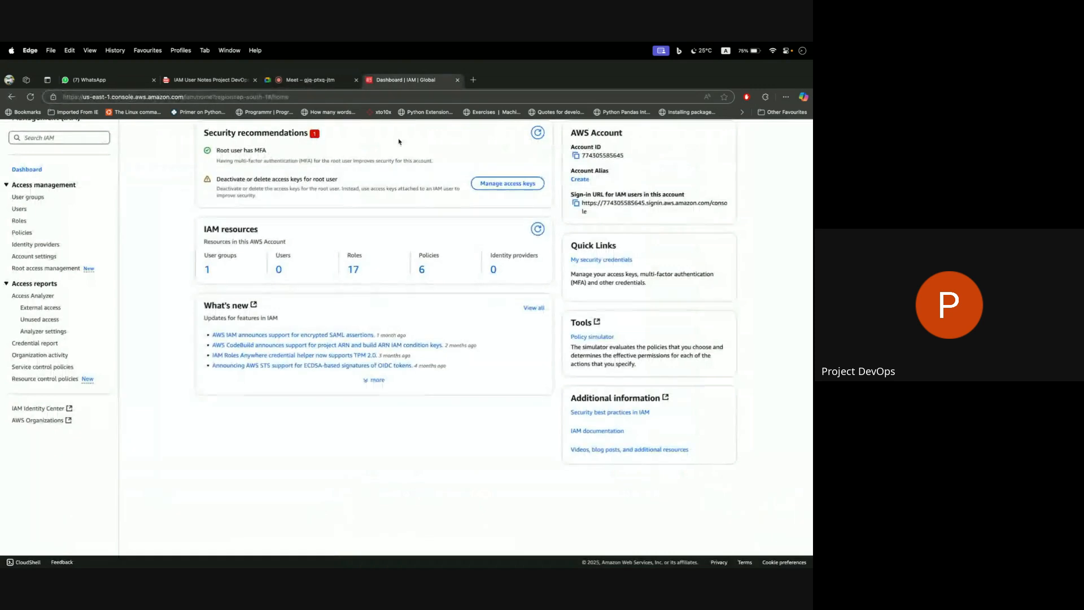
- Start a new IAM user from the Users list and enter its user name
{"action": "left_click", "coordinate": [19, 209]}
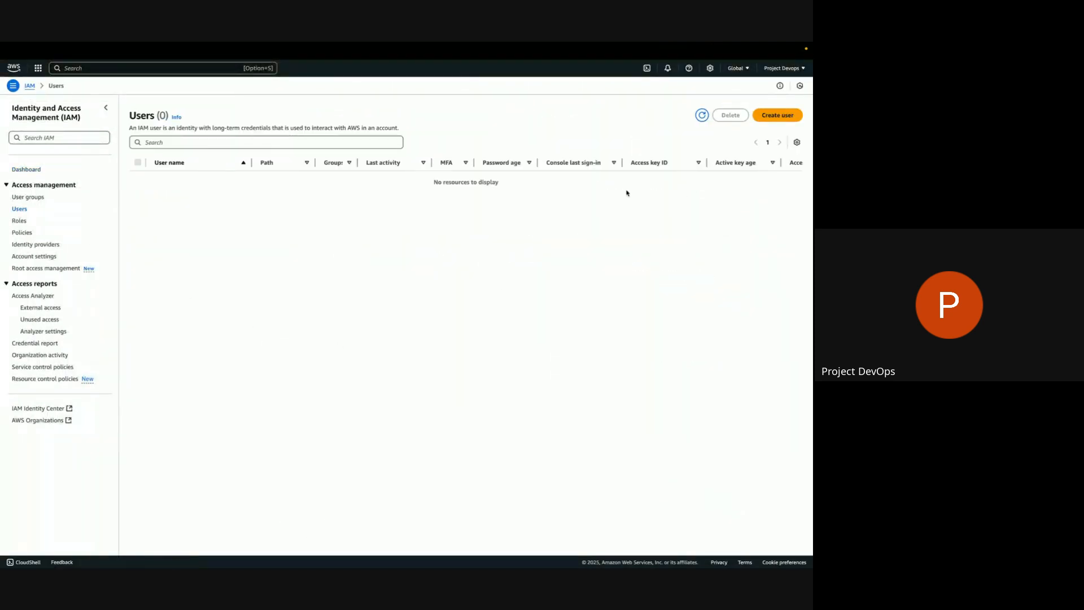
{"action": "left_click", "coordinate": [779, 116]}
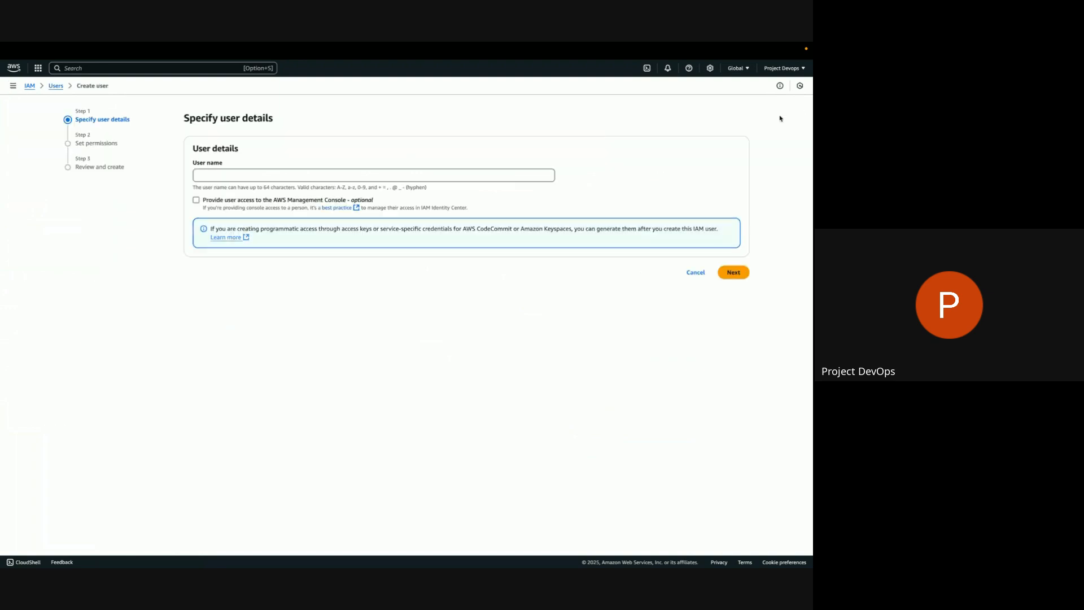
{"action": "left_click", "coordinate": [316, 174]}
{"action": "type", "text": "abhigyan709"}
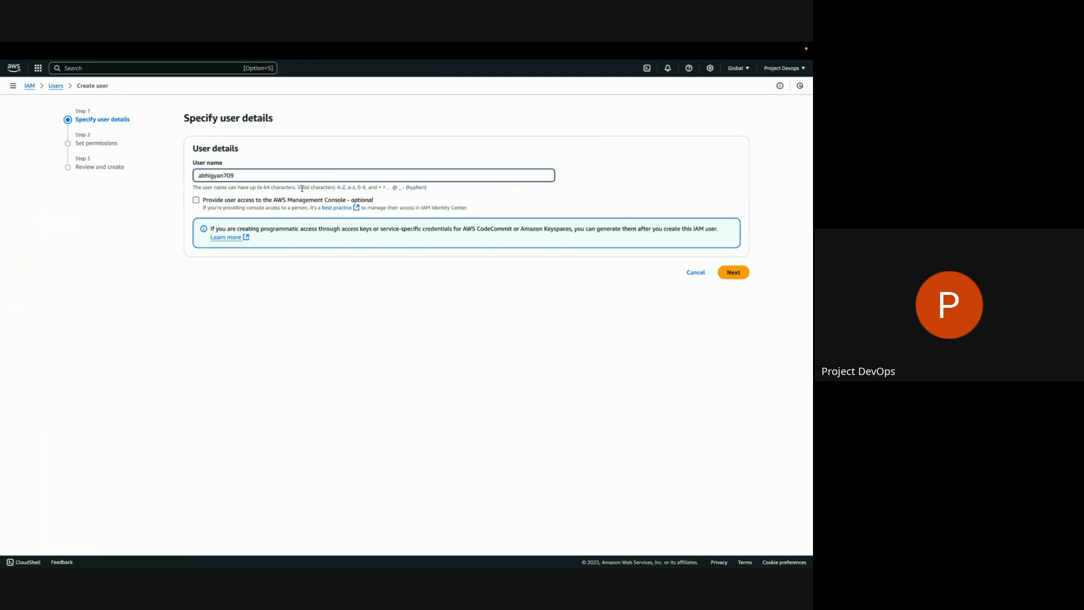
- Give the user console access as an IAM user with a custom password, then continue to permissions
{"action": "left_click", "coordinate": [196, 200]}
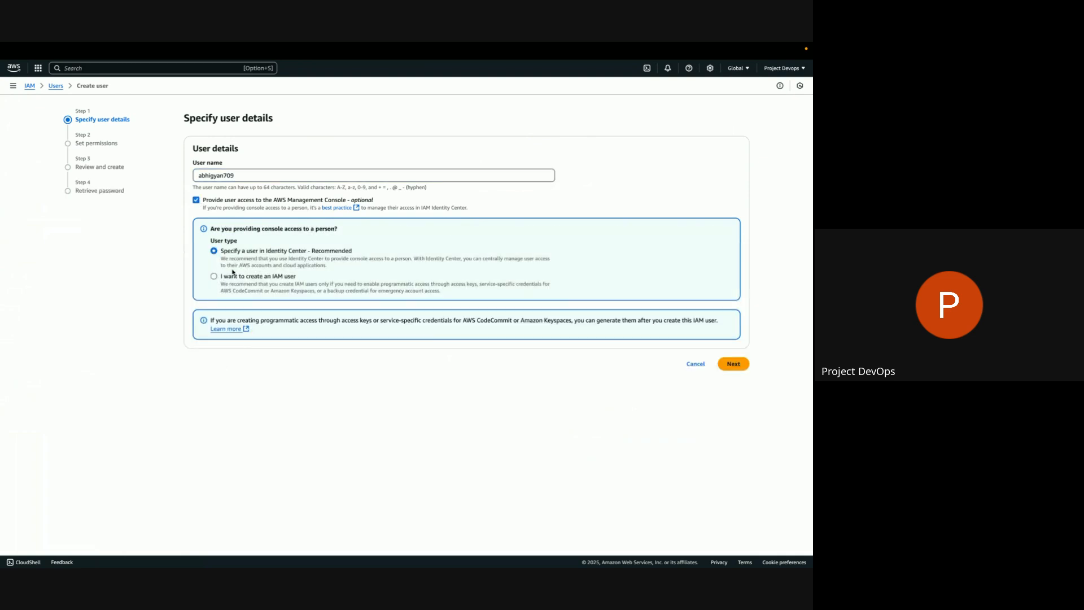
{"action": "left_click", "coordinate": [214, 277]}
{"action": "left_click", "coordinate": [195, 343]}
{"action": "left_click", "coordinate": [215, 355]}
{"action": "type", "text": "••••••••"}
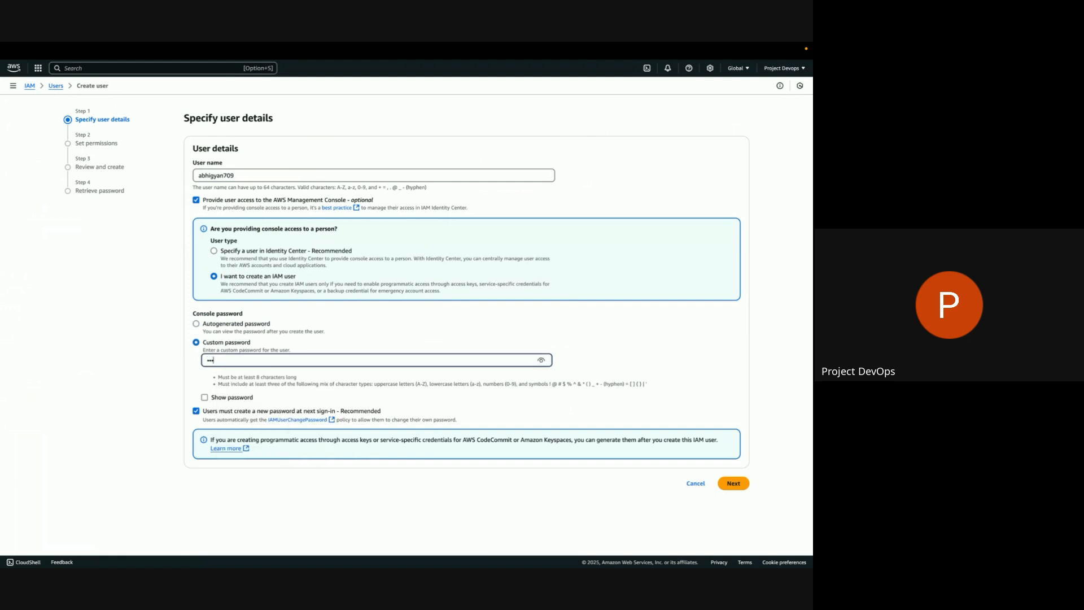
{"action": "type", "text": "•••"}
{"action": "left_click", "coordinate": [541, 360]}
{"action": "left_click", "coordinate": [541, 360]}
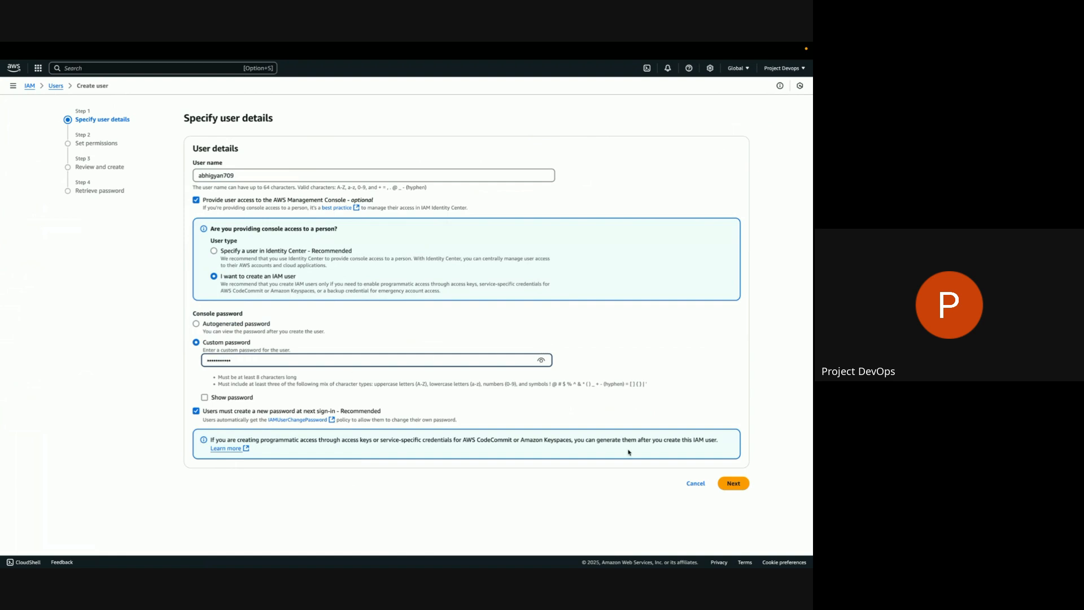
{"action": "left_click", "coordinate": [732, 484]}
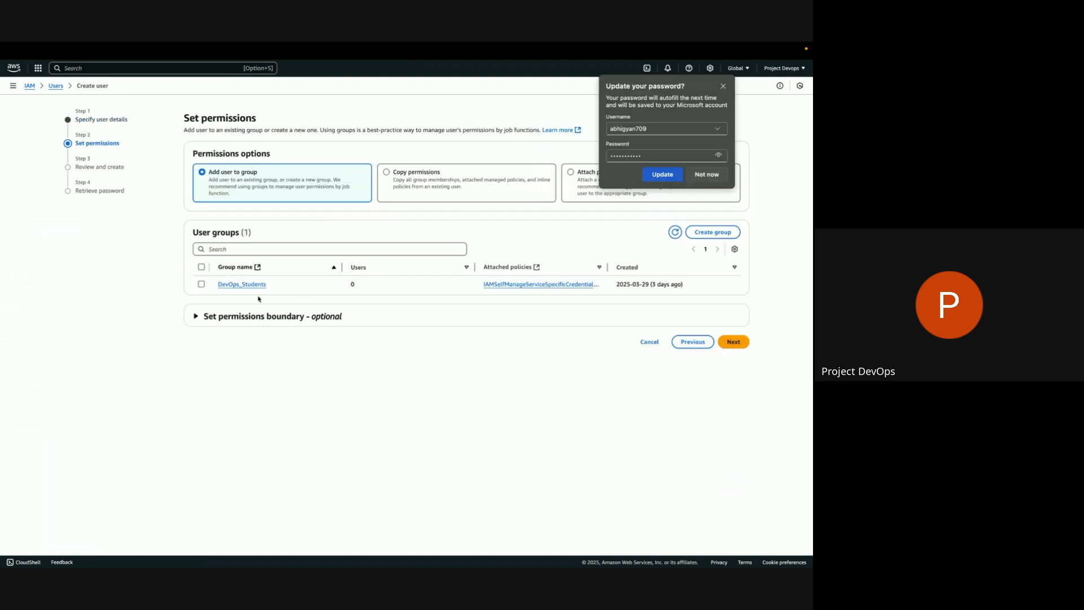
{"action": "left_click", "coordinate": [723, 87]}
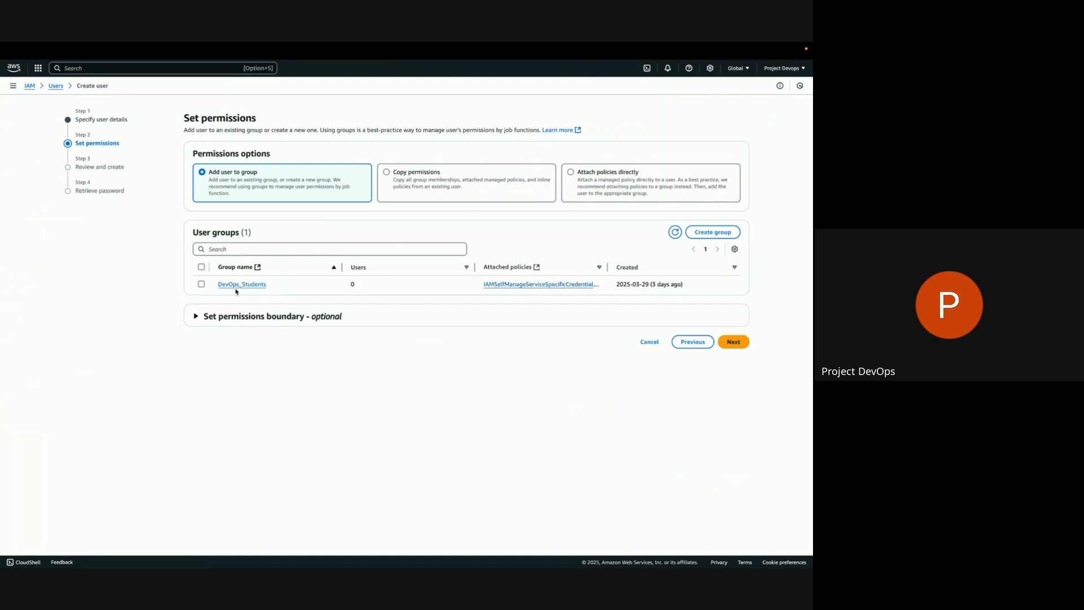
- Tick the DevOps_Students group, review the other permission options, then cancel the wizard
{"action": "left_click", "coordinate": [201, 285]}
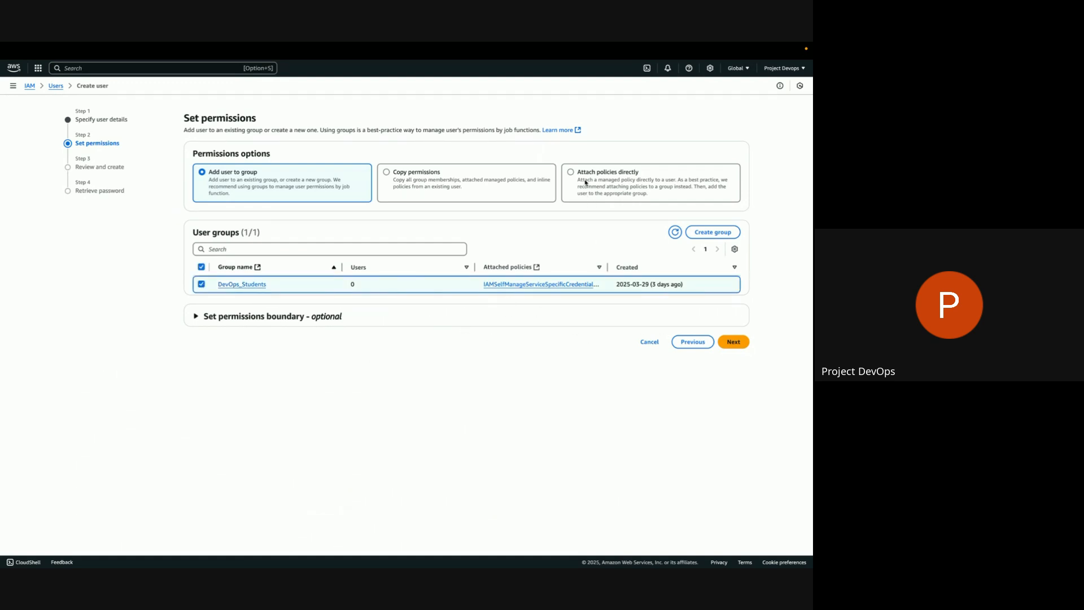
{"action": "left_click", "coordinate": [570, 173]}
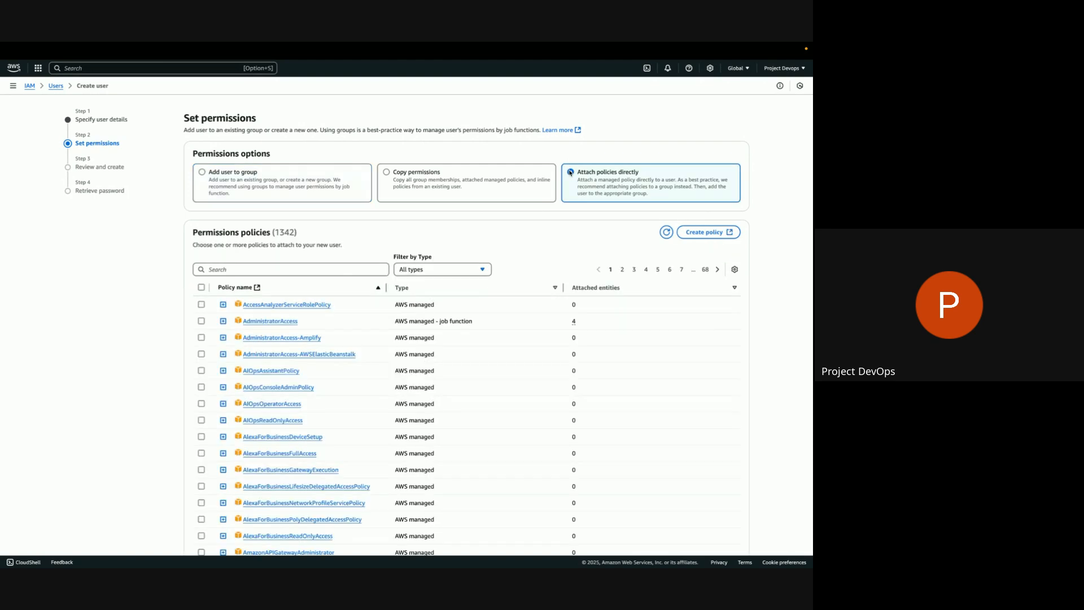
{"action": "left_click", "coordinate": [387, 172]}
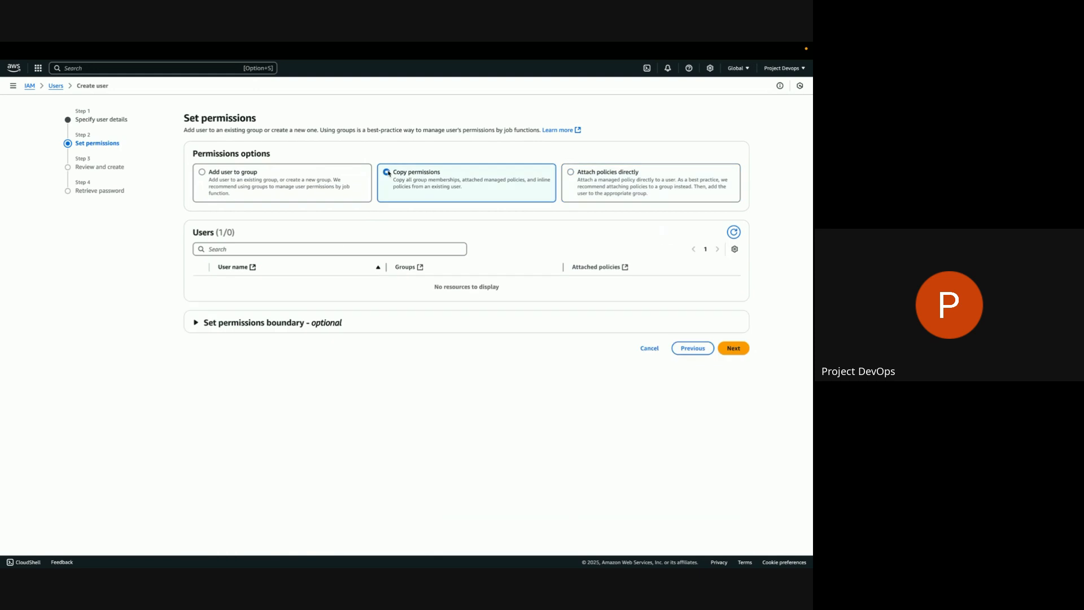
{"action": "left_click", "coordinate": [240, 185]}
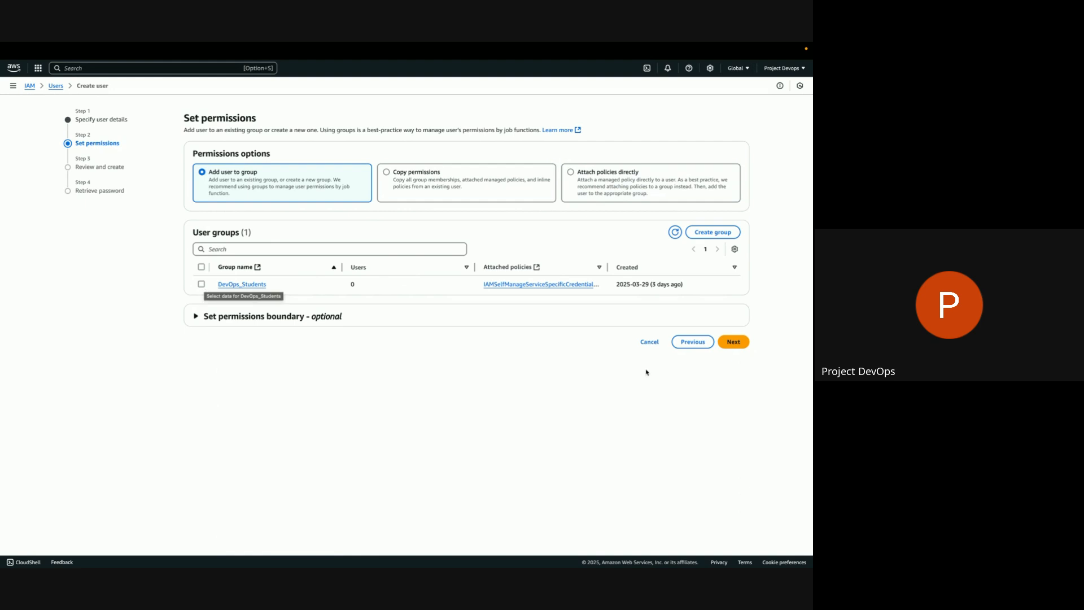
{"action": "left_click", "coordinate": [649, 345]}
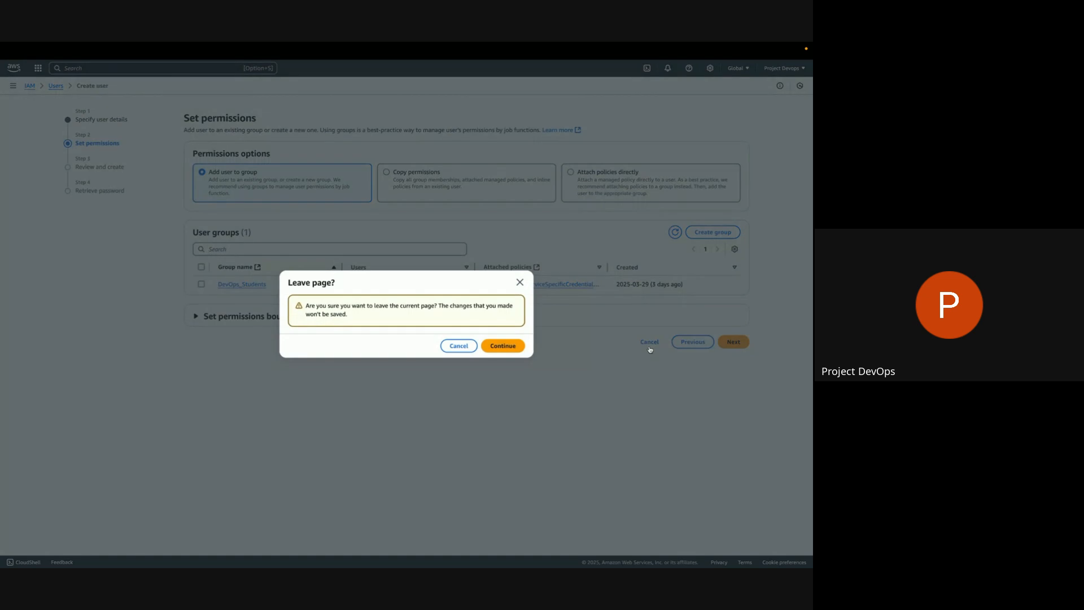
- Discard the unsaved user and select the DevOps_Students group for deletion
{"action": "left_click", "coordinate": [508, 347]}
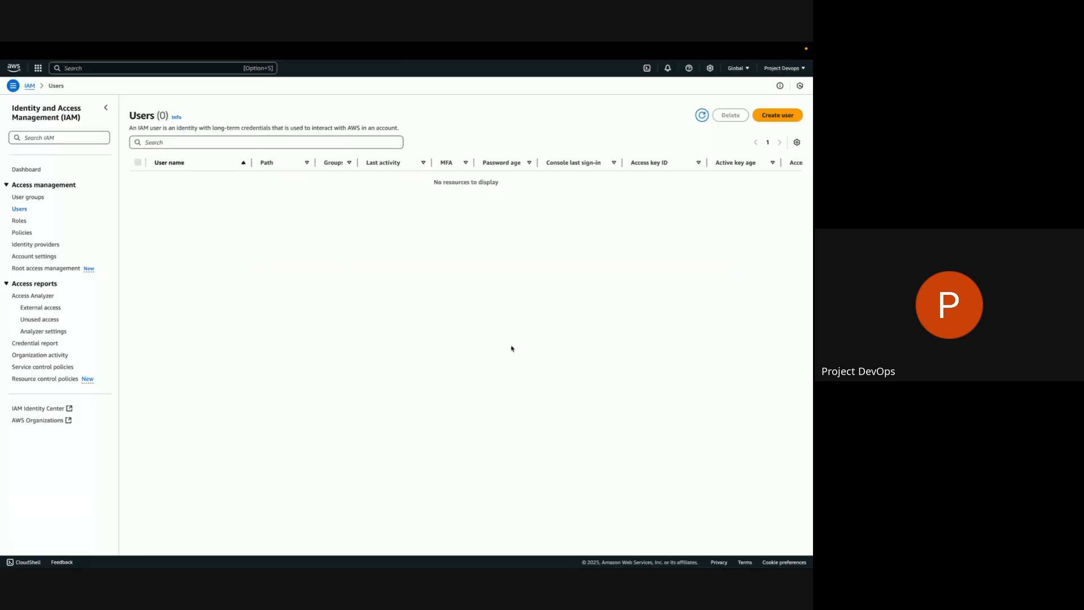
{"action": "left_click", "coordinate": [27, 198]}
{"action": "left_click", "coordinate": [138, 170]}
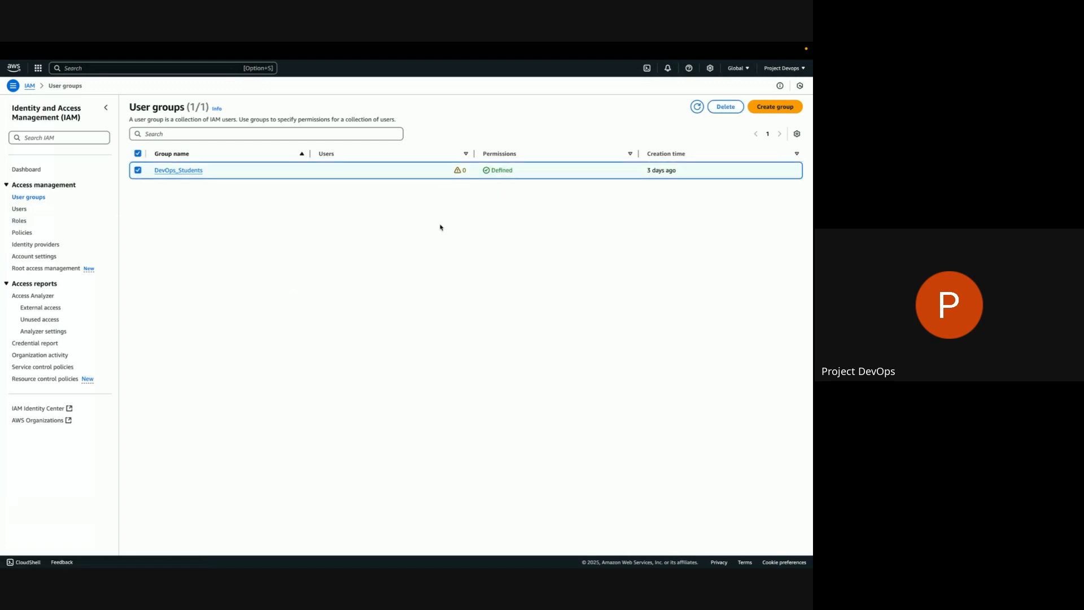
{"action": "left_click", "coordinate": [726, 107]}
- Confirm deleting DevOps_Students by pasting its name, then begin a new user group
{"action": "left_click", "coordinate": [294, 337]}
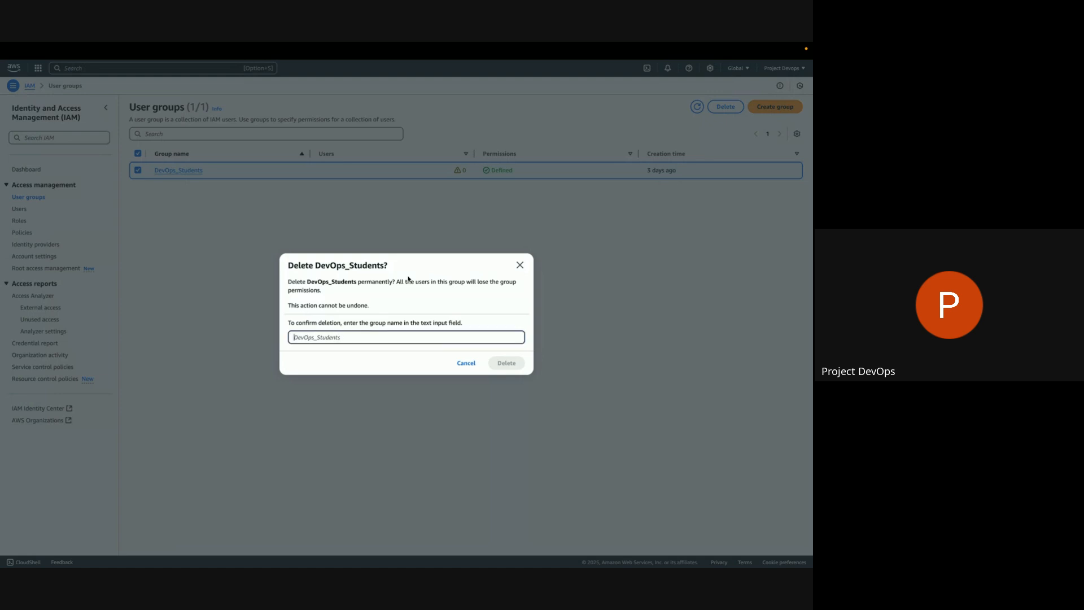
{"action": "left_click_drag", "start_coordinate": [308, 283], "coordinate": [357, 282]}
{"action": "left_click", "coordinate": [347, 339]}
{"action": "key", "text": "ctrl+v"}
{"action": "left_click", "coordinate": [506, 363]}
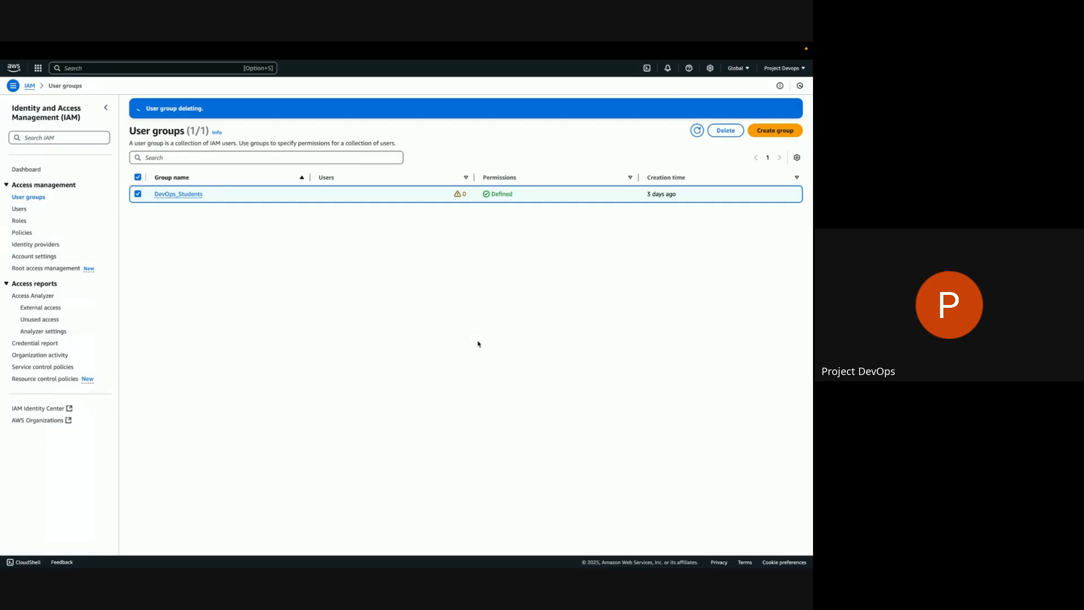
{"action": "left_click", "coordinate": [782, 135]}
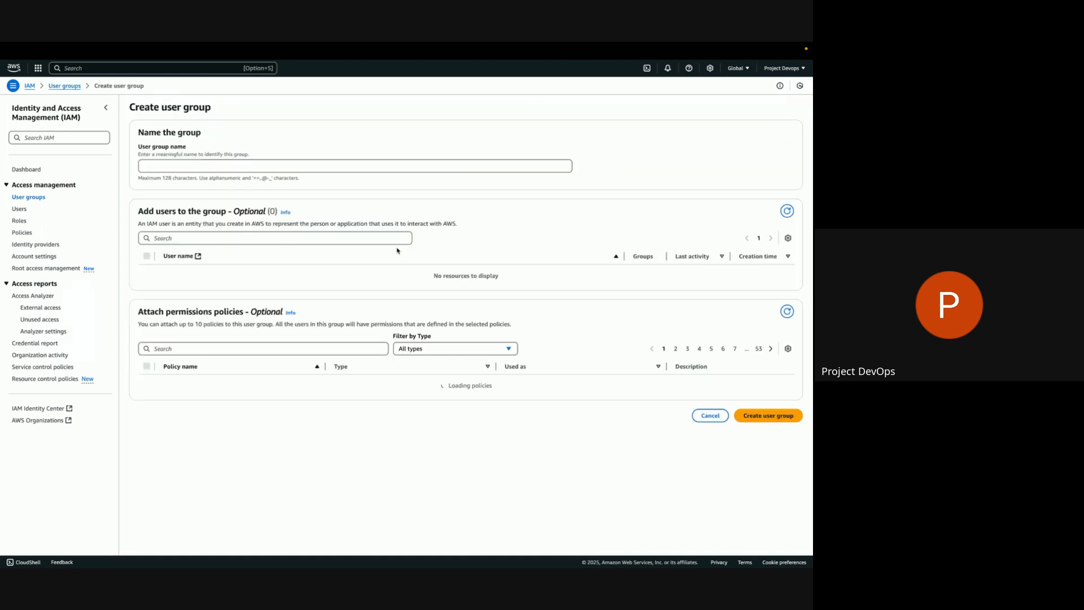
- Name the new user group DevOps_Users
{"action": "left_click", "coordinate": [346, 167]}
{"action": "type", "text": "vOps"}
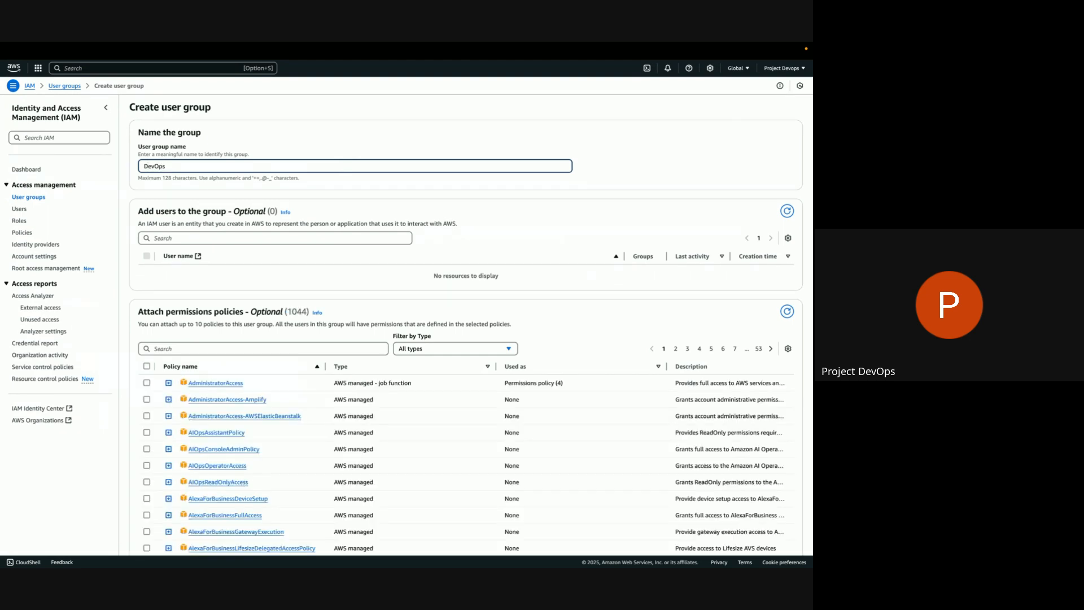
{"action": "type", "text": "_Users"}
{"action": "scroll", "coordinate": [293, 276], "scroll_direction": "down", "scroll_amount": 3}
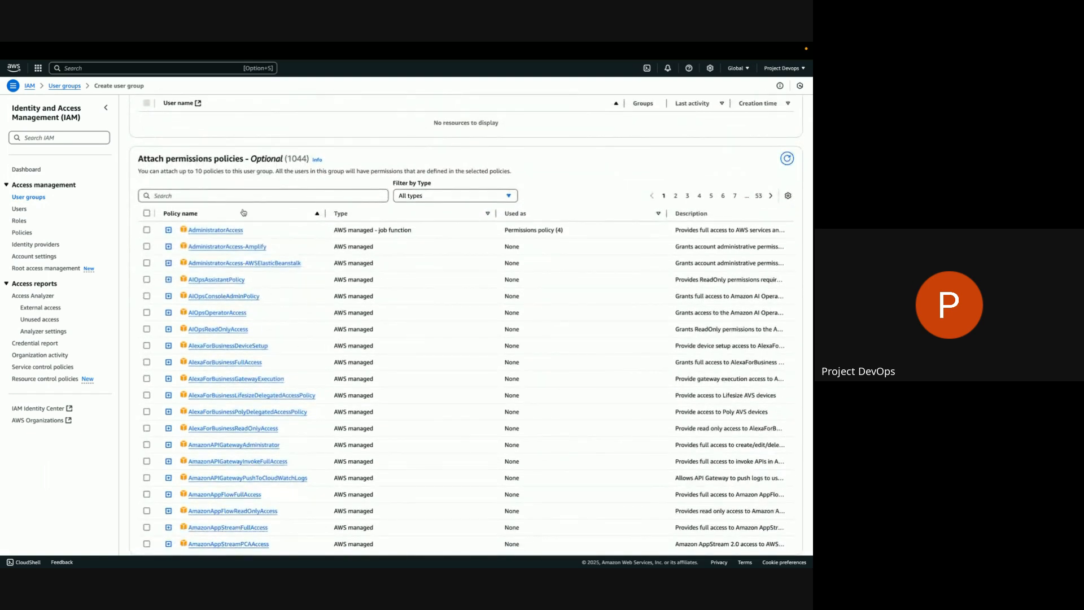
- Search policies for EC2, tick AmazonEC2ReadOnlyAccess, then change the search to S3
{"action": "left_click", "coordinate": [239, 195]}
{"action": "type", "text": "EC2"}
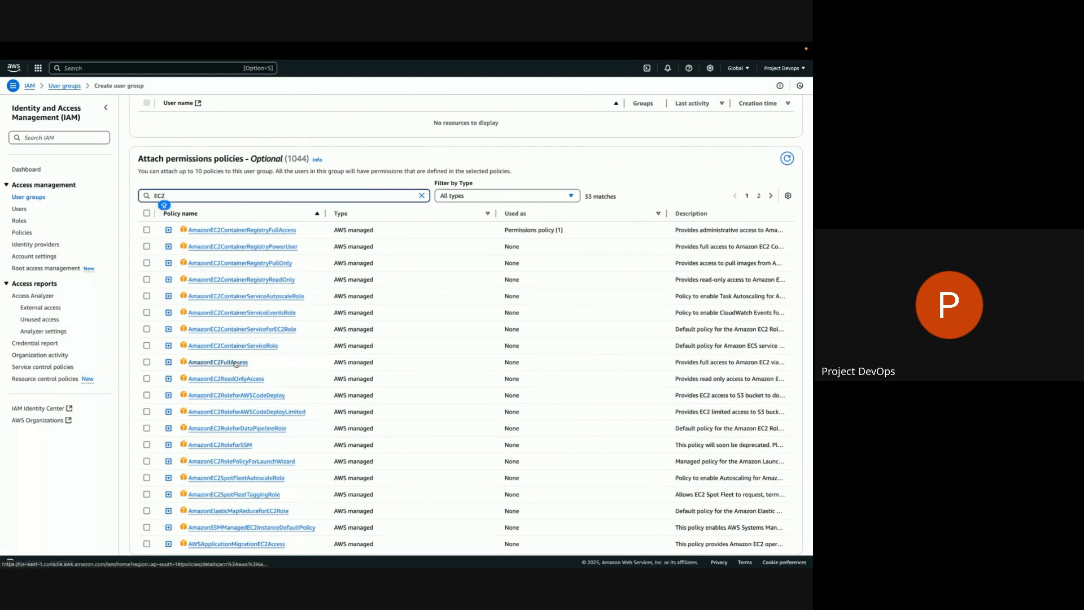
{"action": "left_click", "coordinate": [147, 379]}
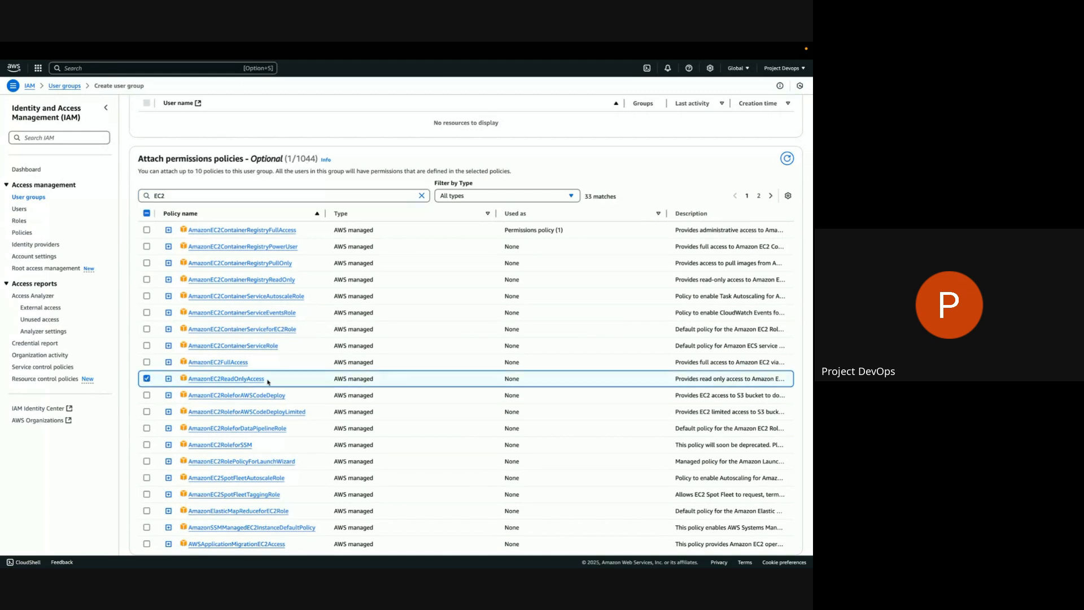
{"action": "scroll", "coordinate": [236, 351], "scroll_direction": "down", "scroll_amount": 2}
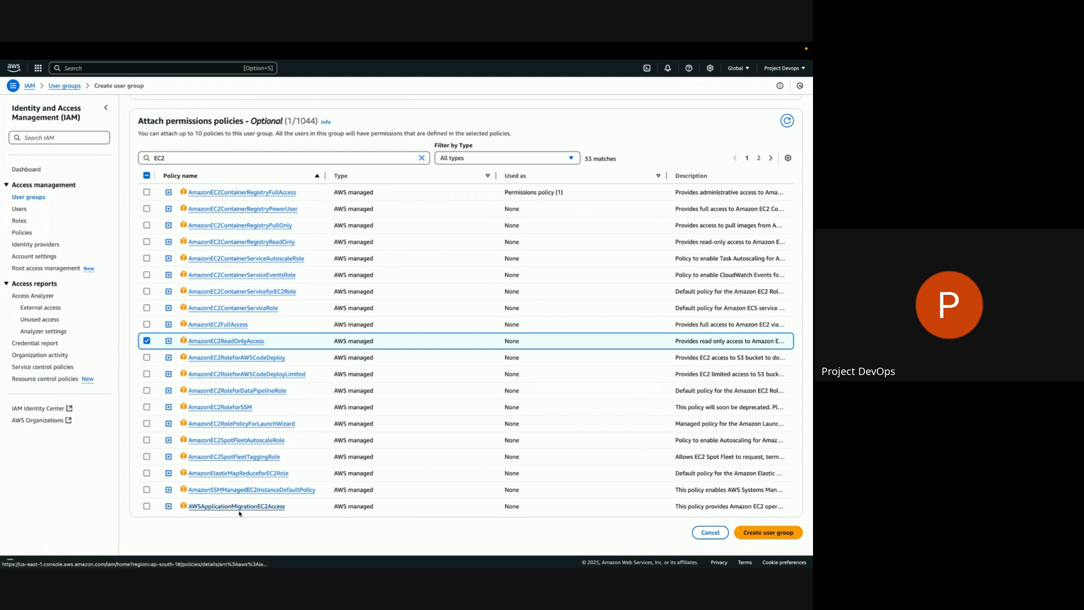
{"action": "scroll", "coordinate": [232, 372], "scroll_direction": "up", "scroll_amount": 1}
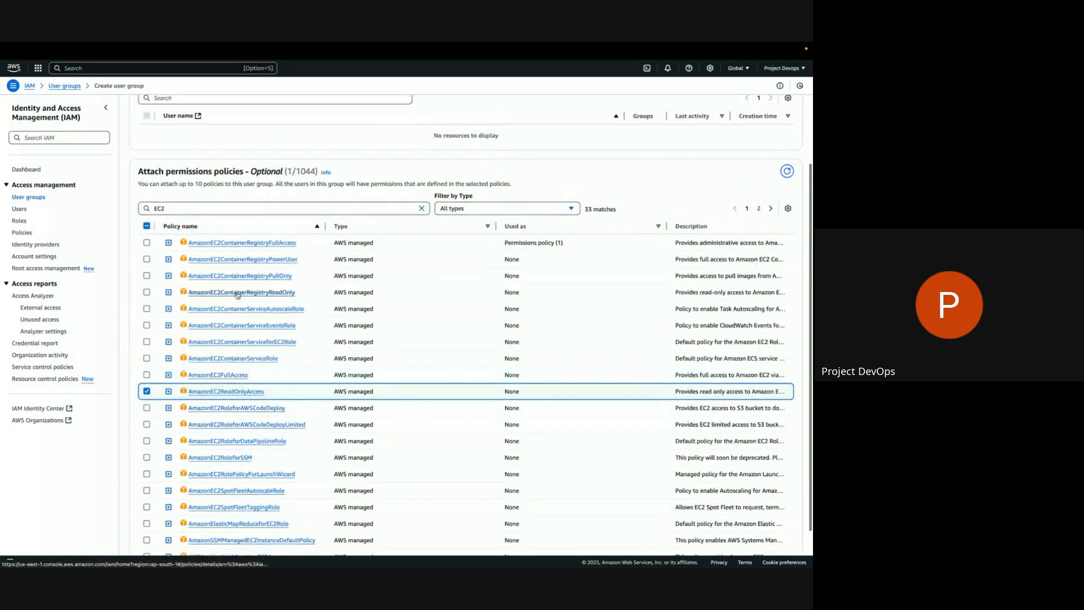
{"action": "double_click", "coordinate": [201, 209]}
{"action": "type", "text": "S3"}
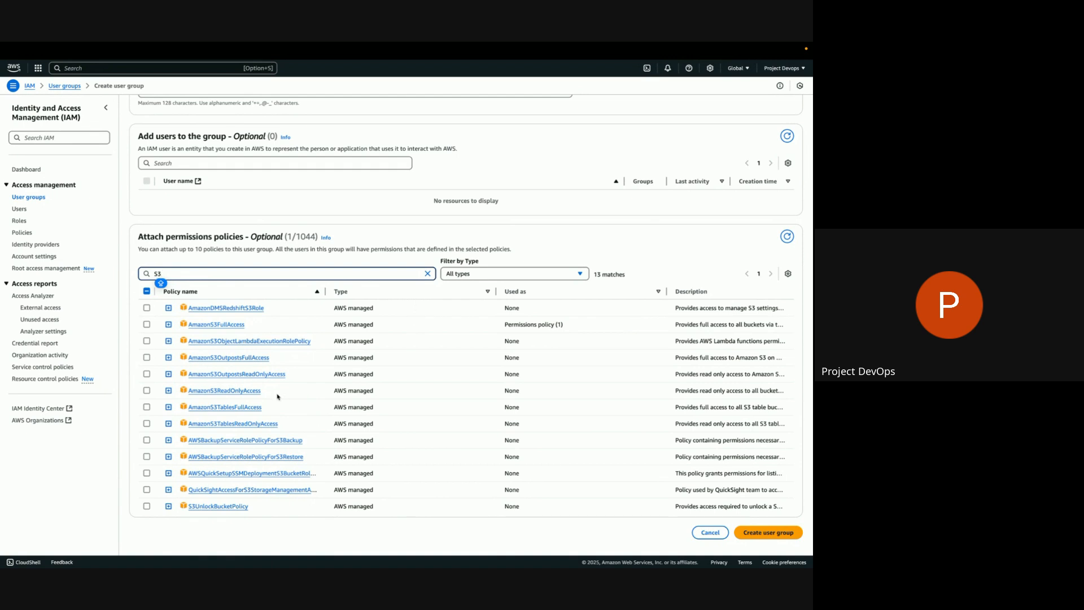
- Tick AmazonS3ReadOnlyAccess and change the policy search to IAM
{"action": "left_click", "coordinate": [146, 390]}
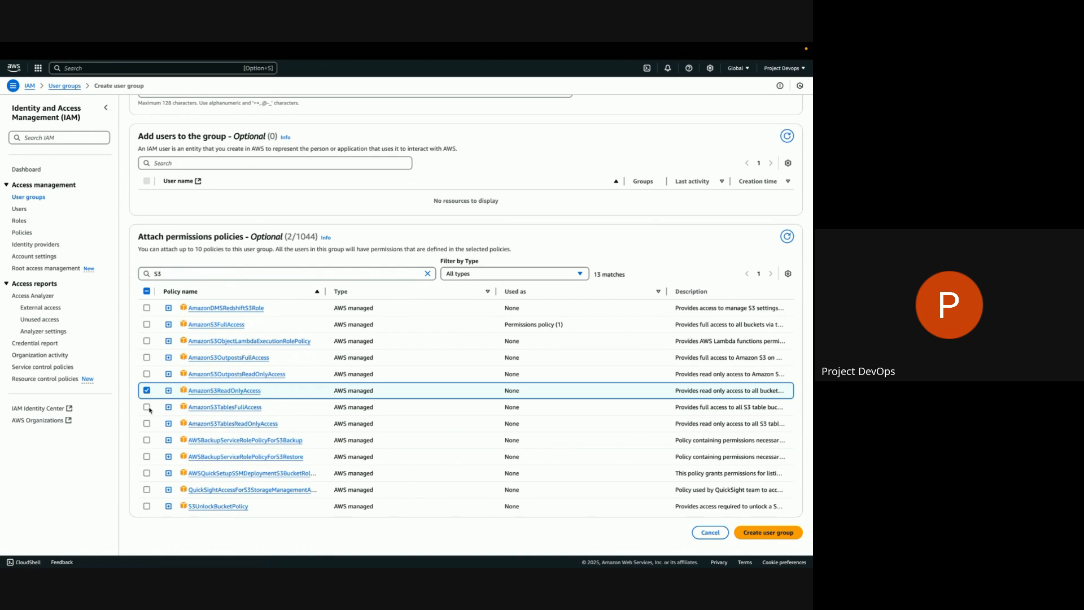
{"action": "left_click", "coordinate": [235, 273]}
{"action": "key", "text": "BackSpace"}
{"action": "key", "text": "BackSpace"}
{"action": "type", "text": "IAM"}
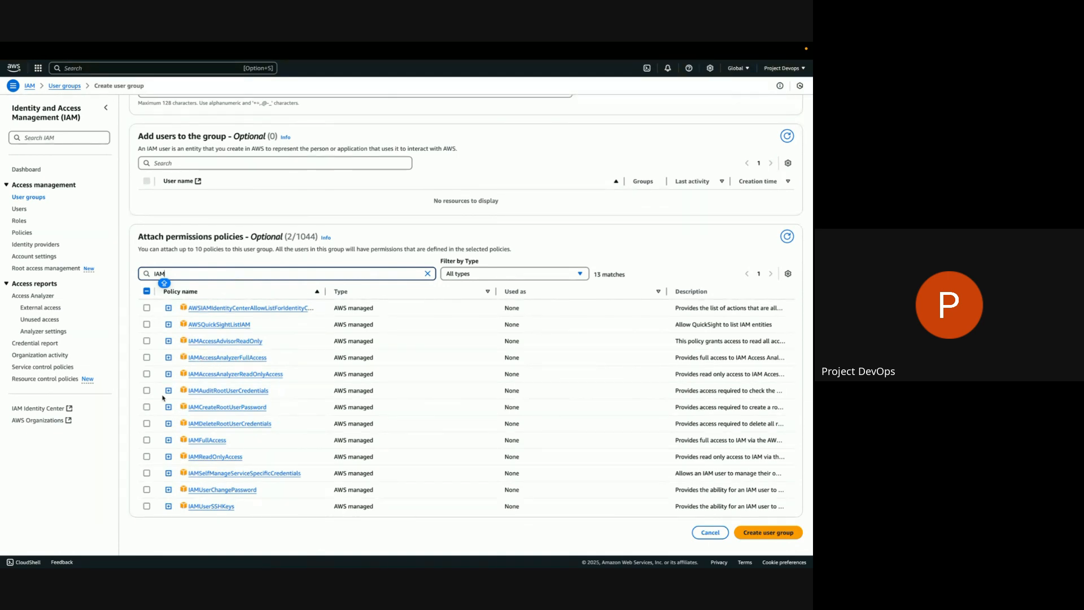
- Tick IAMReadOnlyAccess, IAMSelfManageServiceSpecificCredentials, IAMUserChangePassword and IAMUserSSHKeys
{"action": "left_click", "coordinate": [147, 459]}
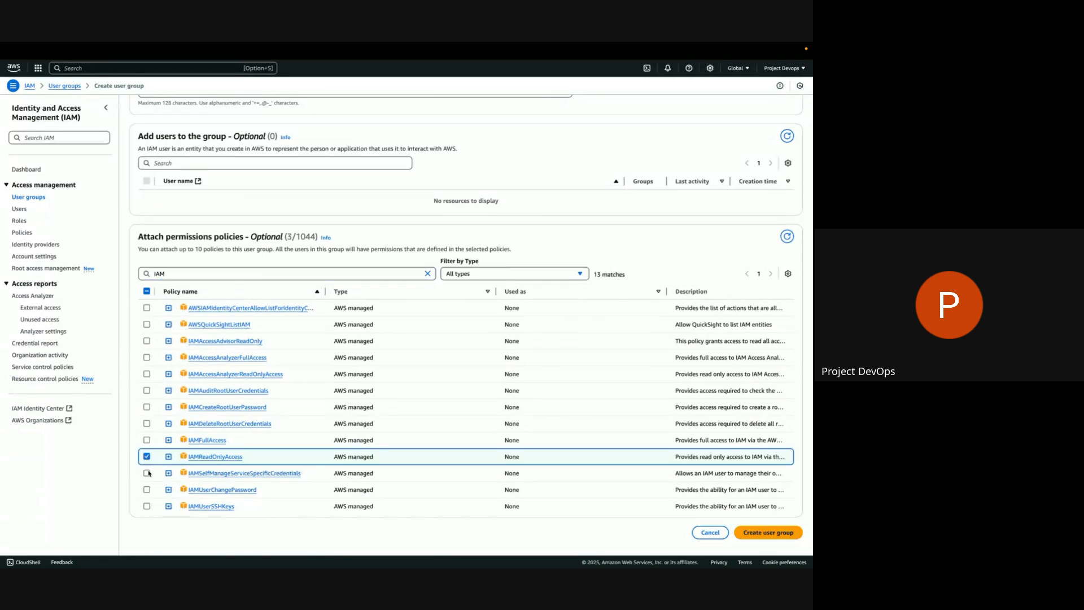
{"action": "left_click", "coordinate": [148, 473]}
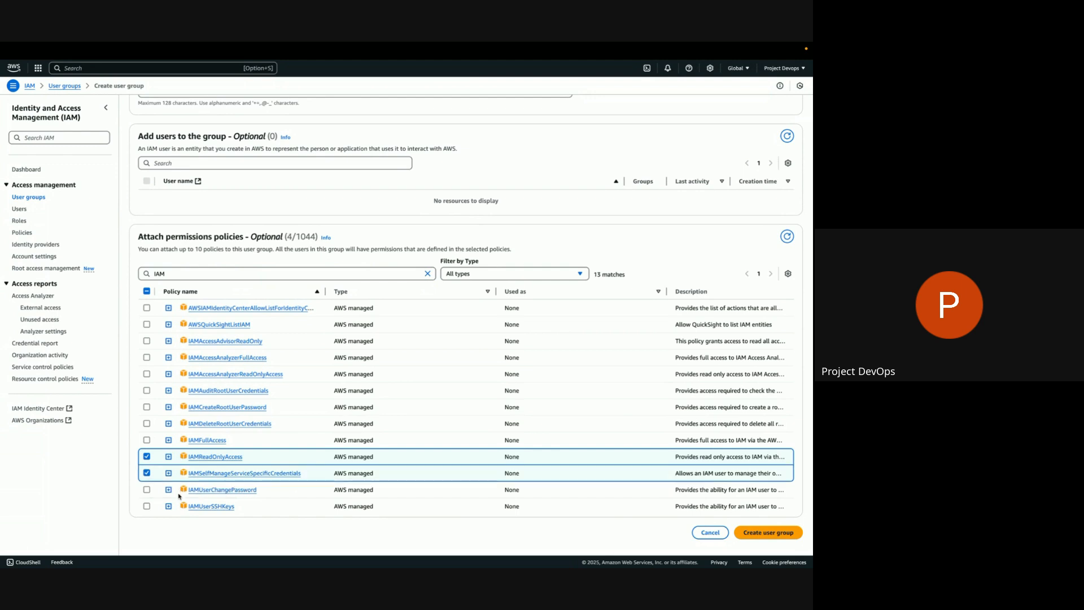
{"action": "left_click", "coordinate": [147, 490]}
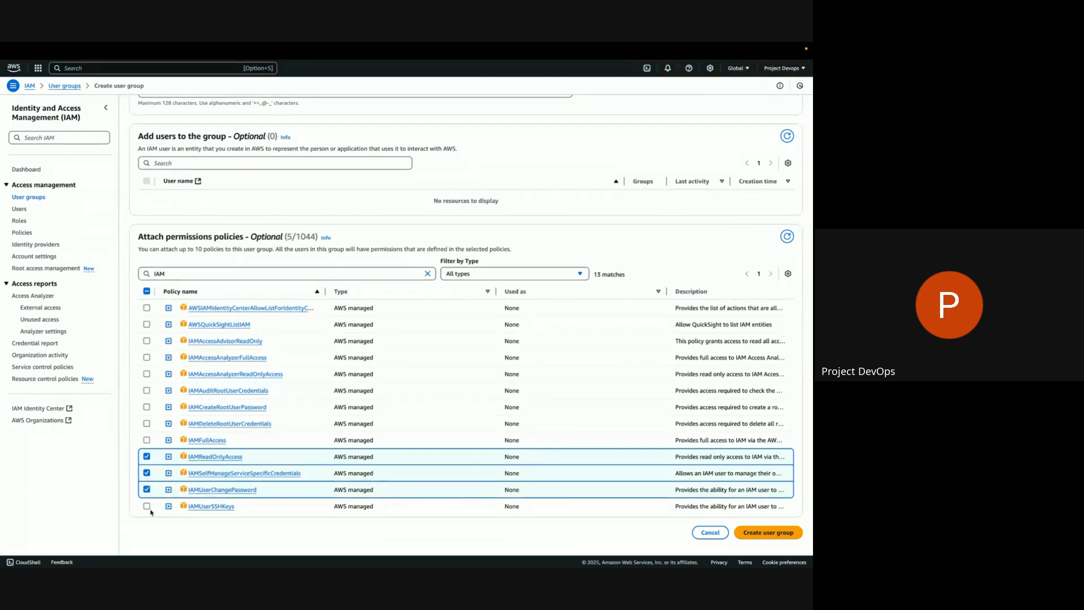
{"action": "left_click", "coordinate": [148, 506]}
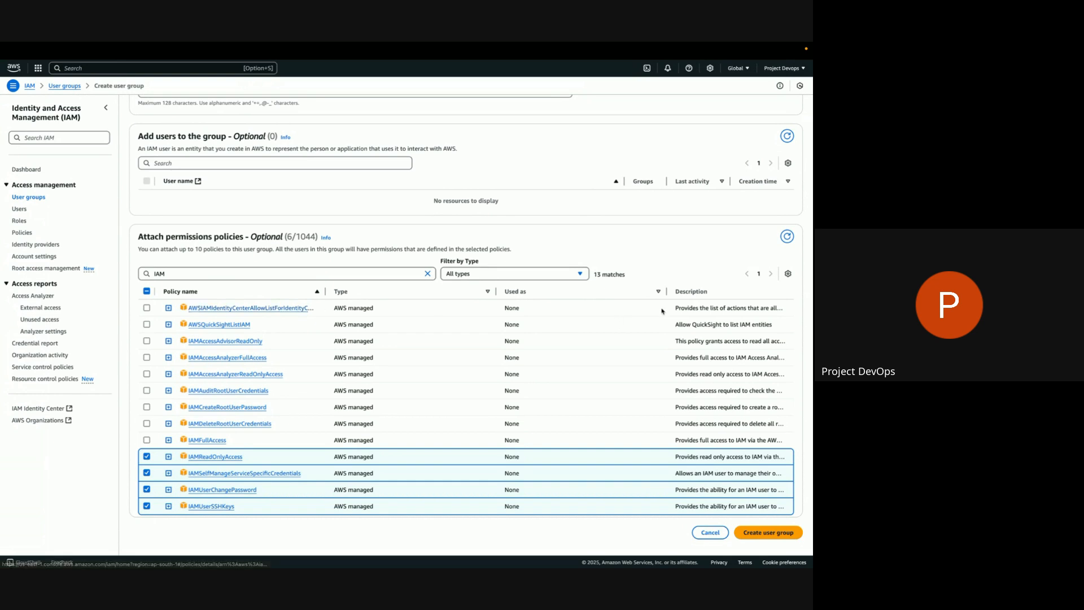
- Widen the Description column and highlight the service-specific credentials policy description
{"action": "left_click_drag", "start_coordinate": [667, 291], "coordinate": [537, 313]}
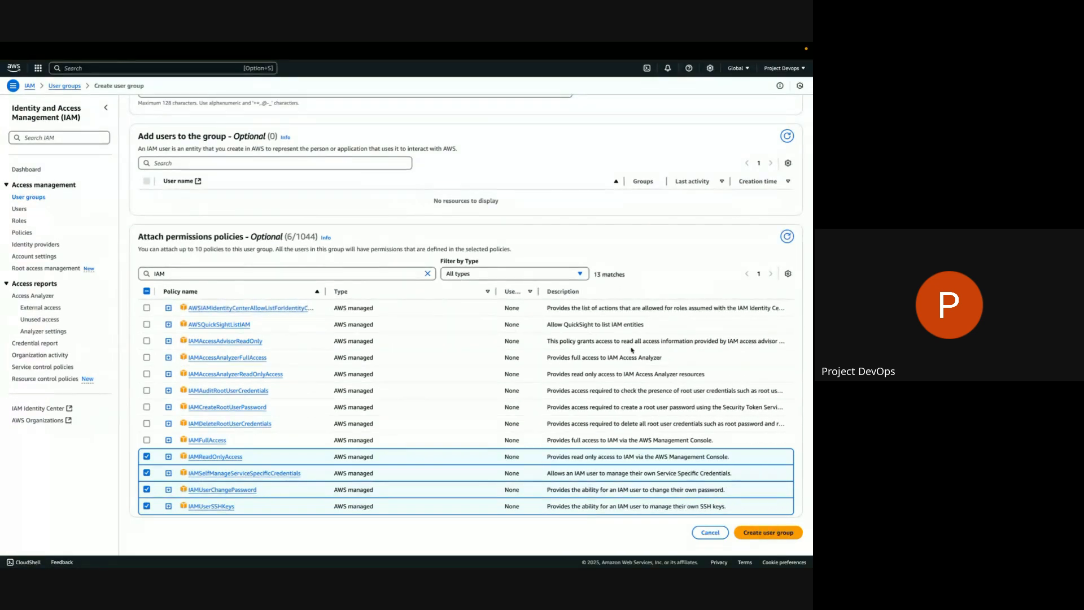
{"action": "left_click_drag", "start_coordinate": [496, 291], "coordinate": [358, 300]}
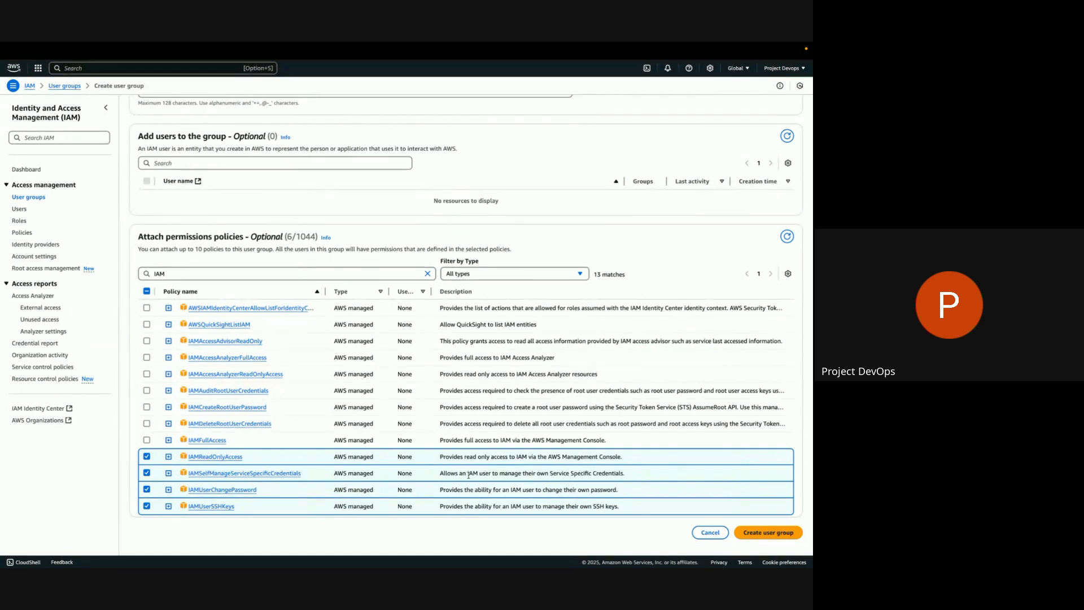
{"action": "left_click_drag", "start_coordinate": [468, 474], "coordinate": [632, 480]}
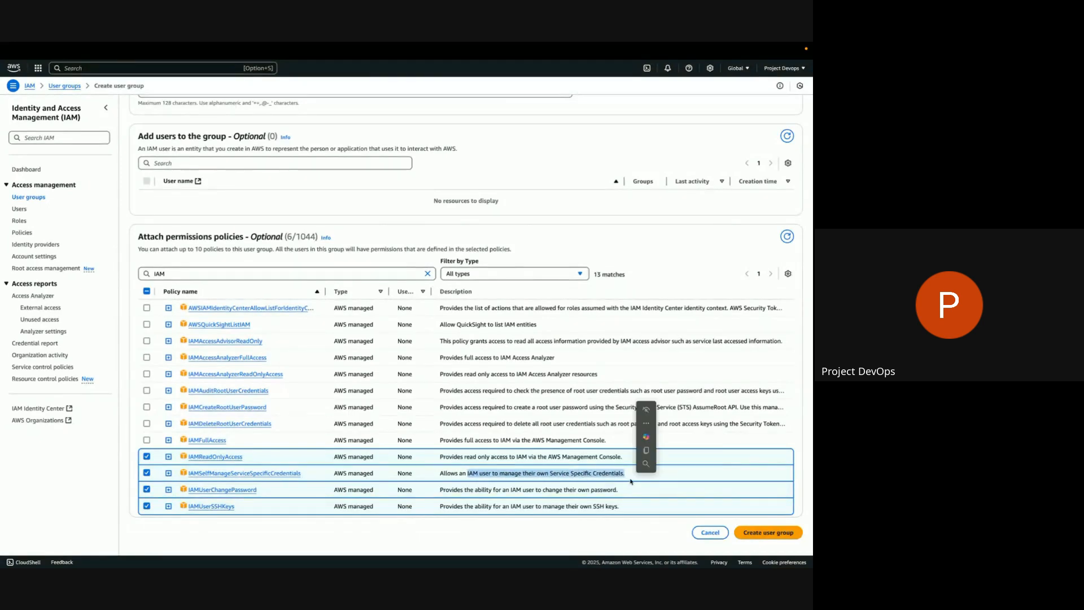
{"action": "left_click", "coordinate": [582, 479]}
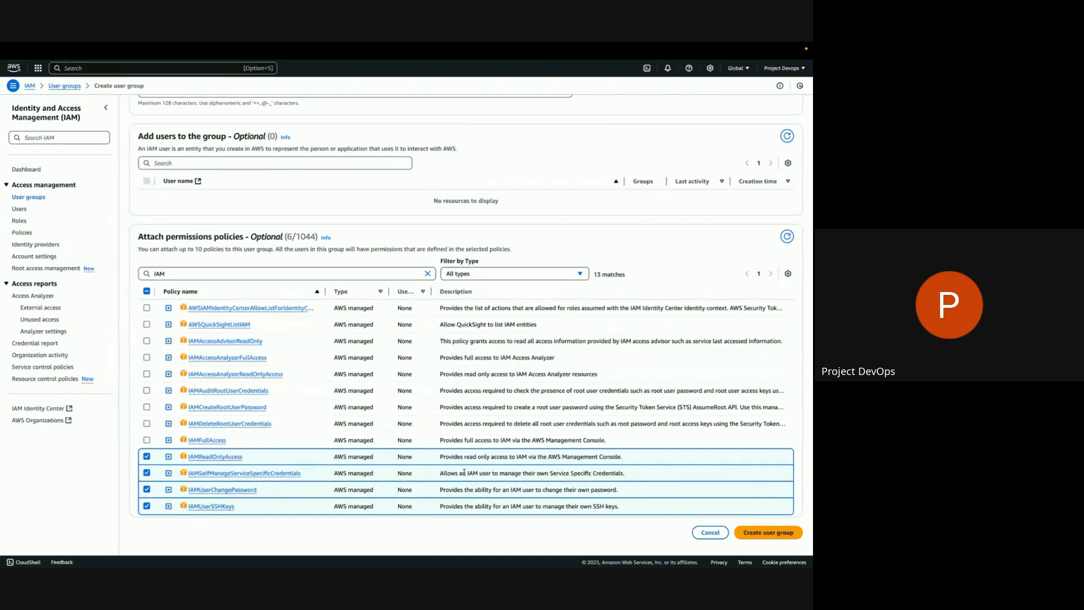
{"action": "left_click_drag", "start_coordinate": [440, 474], "coordinate": [625, 481]}
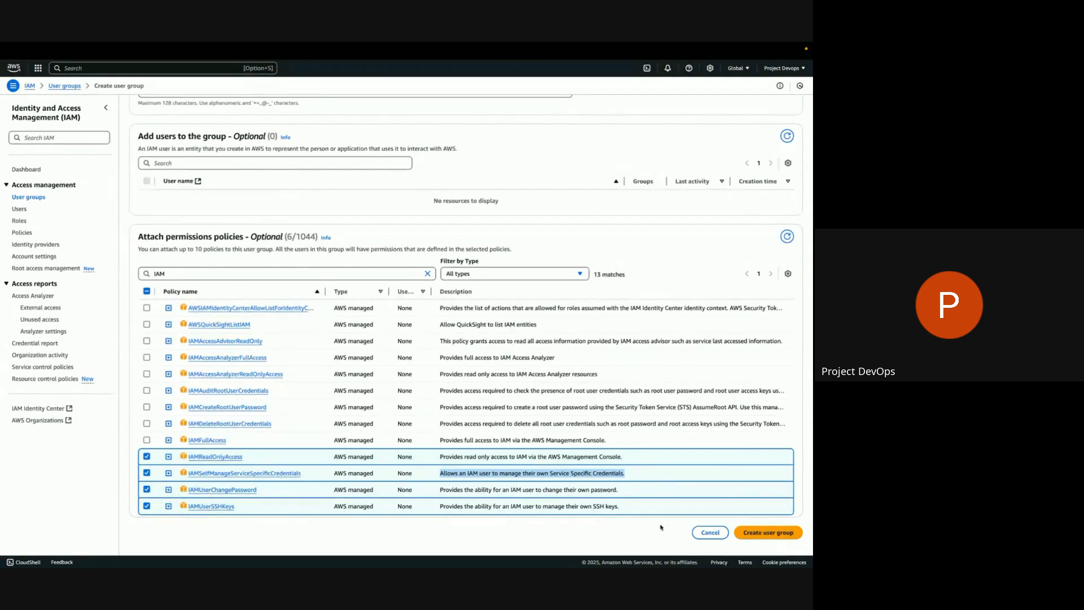
- Clear the IAM search and filter the policies by Amazon
{"action": "double_click", "coordinate": [206, 275]}
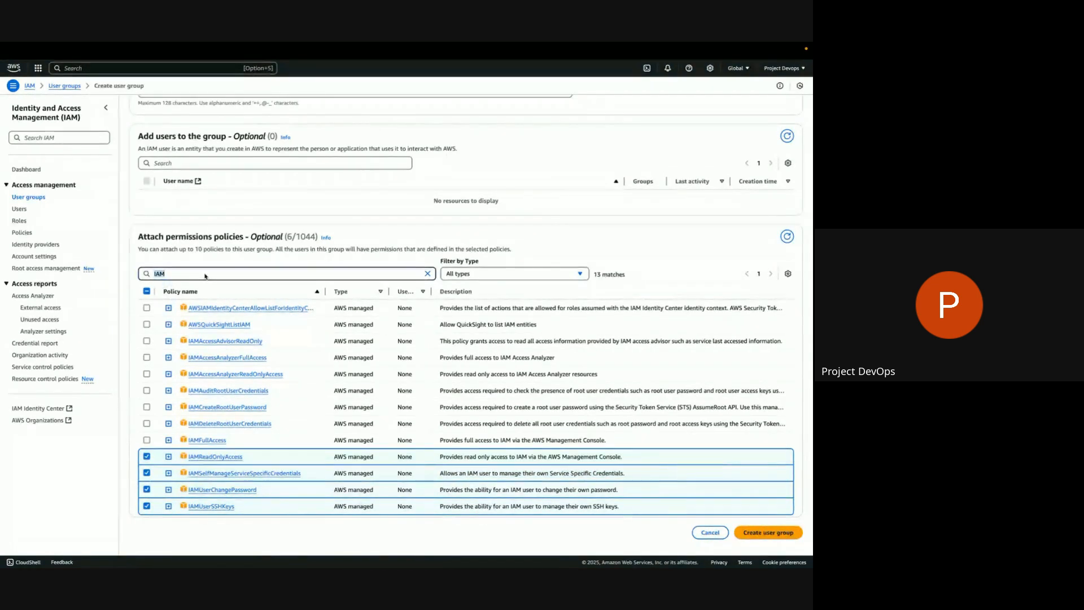
{"action": "key", "text": "BackSpace"}
{"action": "key", "text": "Caps_Lock"}
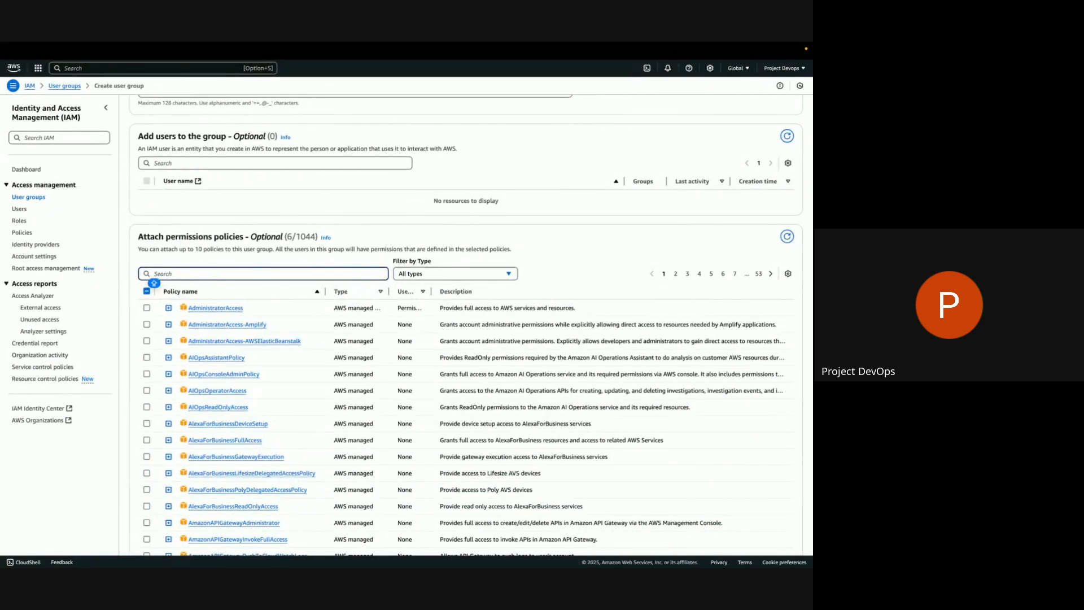
{"action": "type", "text": "Amazon"}
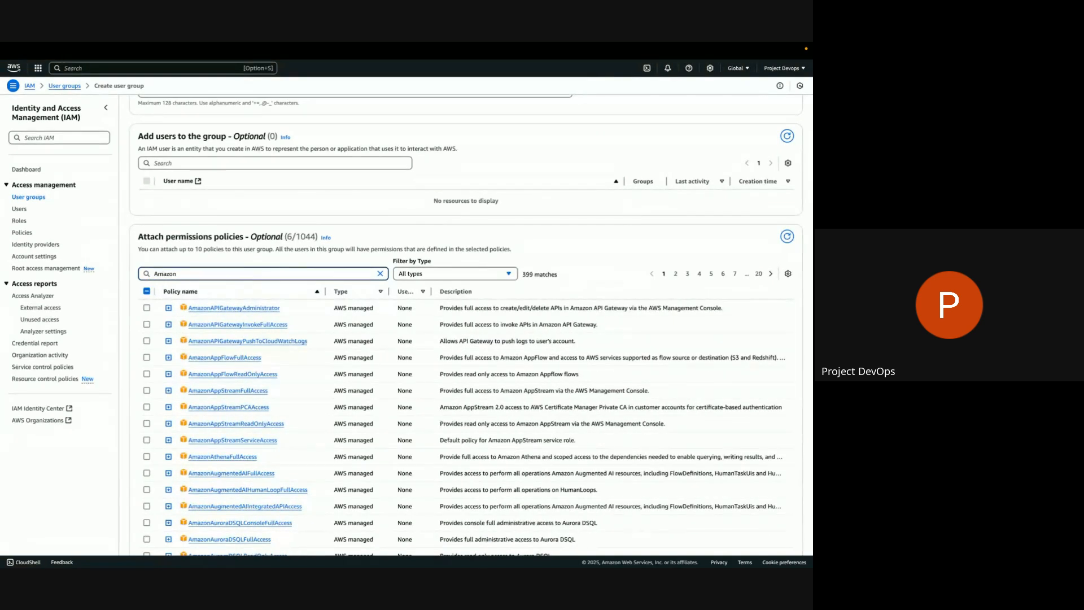
{"action": "scroll", "coordinate": [212, 414], "scroll_direction": "down", "scroll_amount": 3}
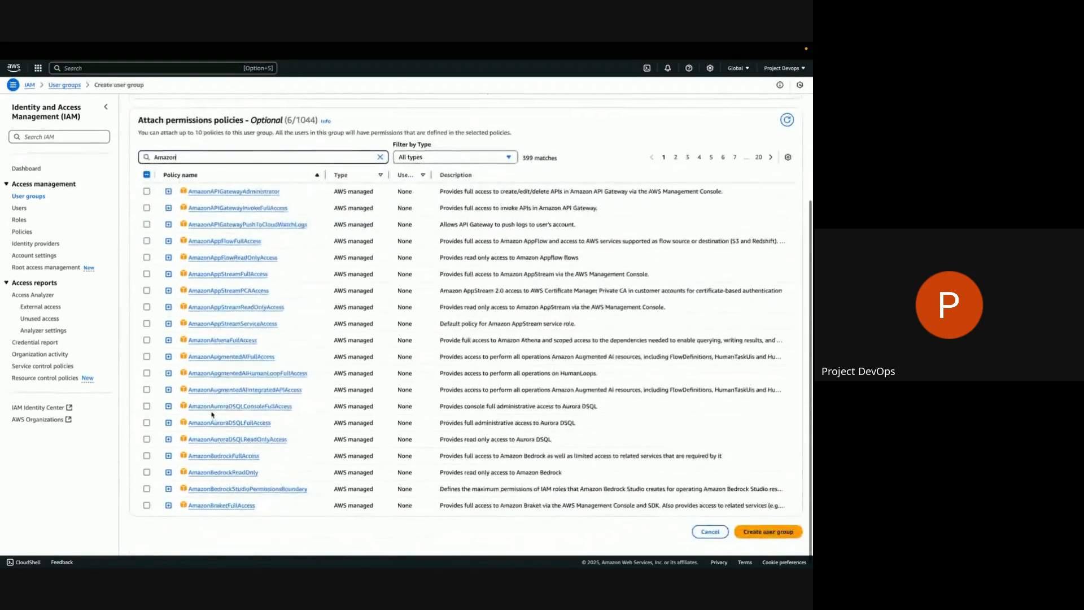
{"action": "scroll", "coordinate": [212, 395], "scroll_direction": "up", "scroll_amount": 5}
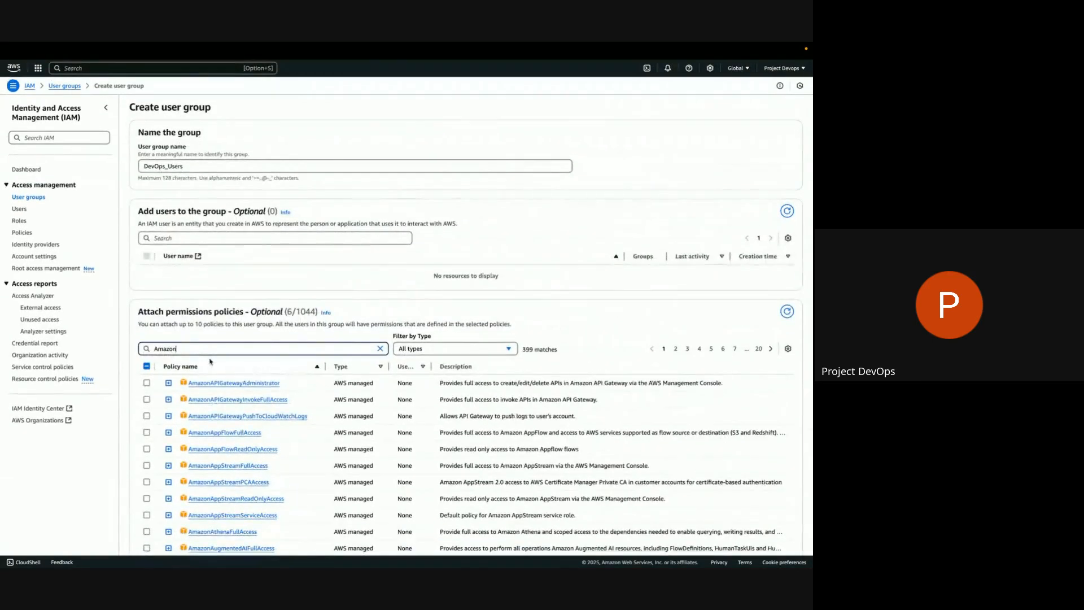
- Search VPC, tick AmazonVPCReadOnlyAccess, and create the DevOps_Users group with seven policies
{"action": "key", "text": "ctrl+a"}
{"action": "type", "text": "V"}
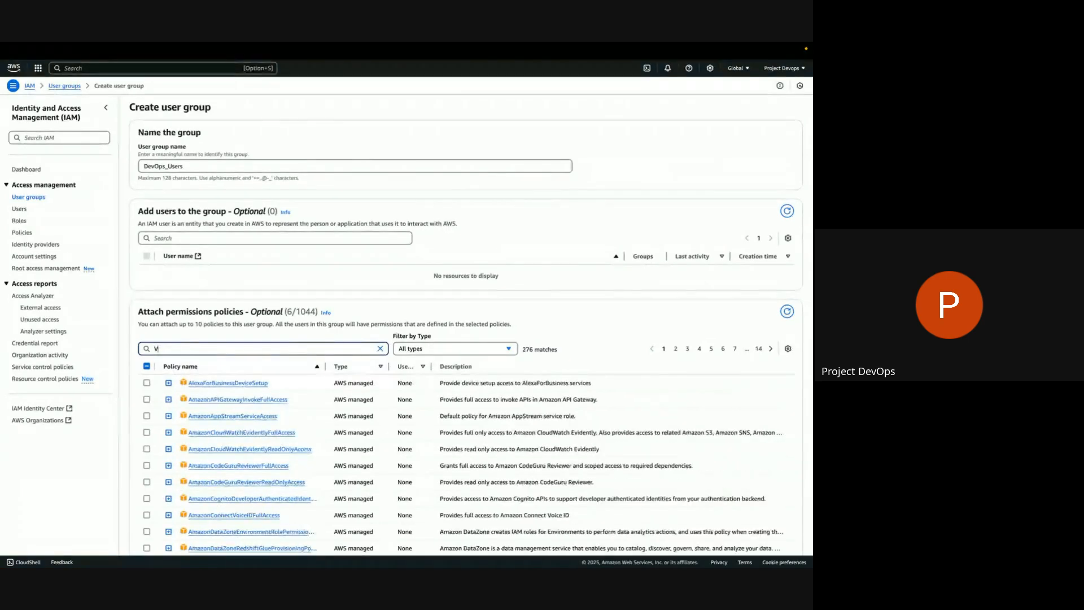
{"action": "type", "text": "PC"}
{"action": "scroll", "coordinate": [234, 414], "scroll_direction": "down", "scroll_amount": 3}
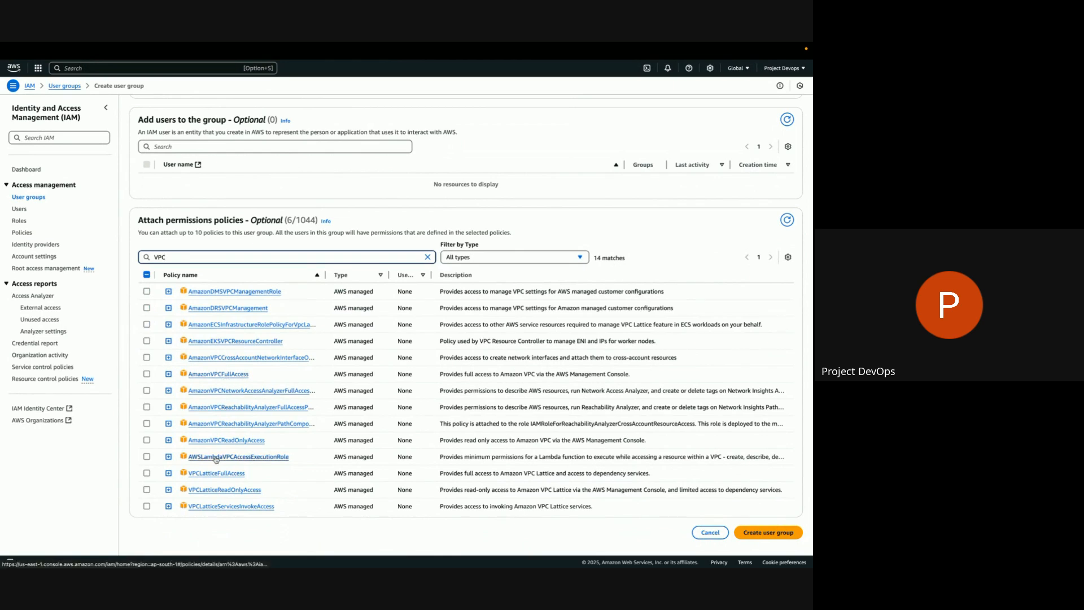
{"action": "left_click", "coordinate": [148, 440]}
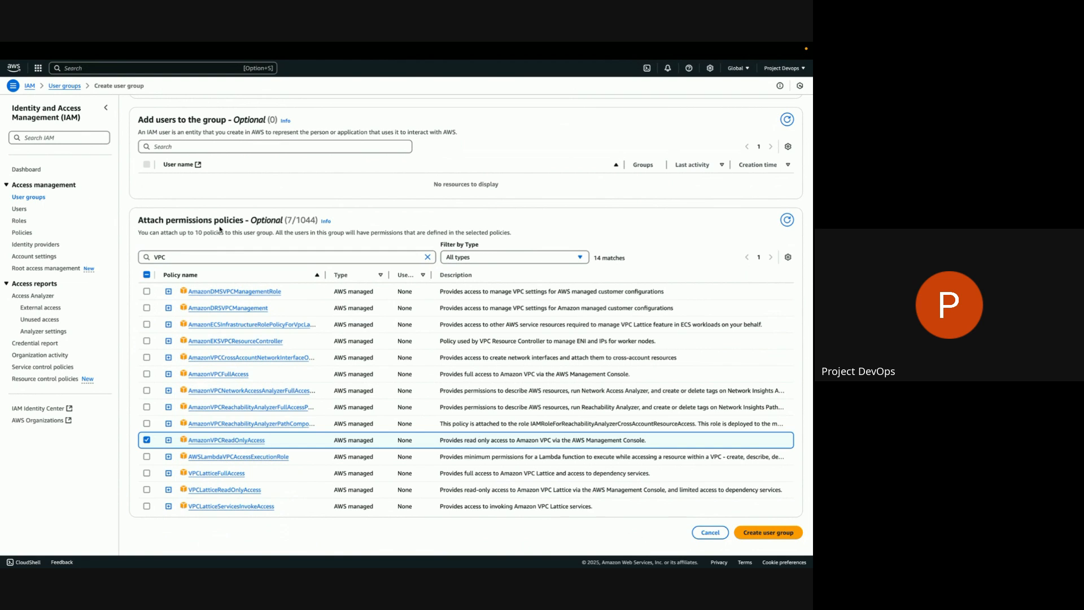
{"action": "left_click", "coordinate": [767, 532]}
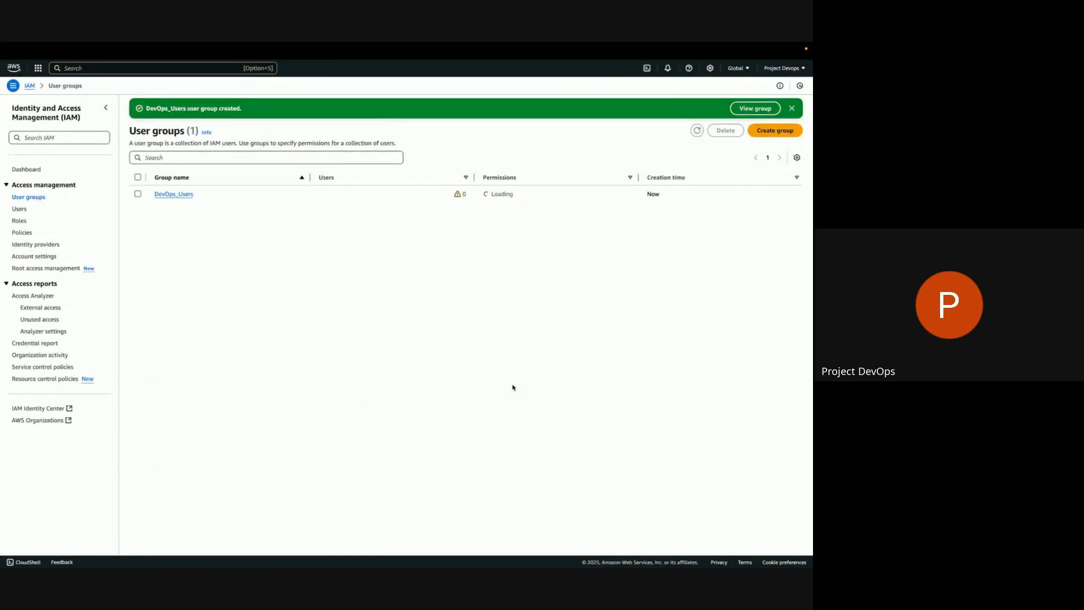
- Review DevOps_Users' seven policies, the 10-policy limit note and Access Advisor, then open Users
{"action": "left_click", "coordinate": [175, 193]}
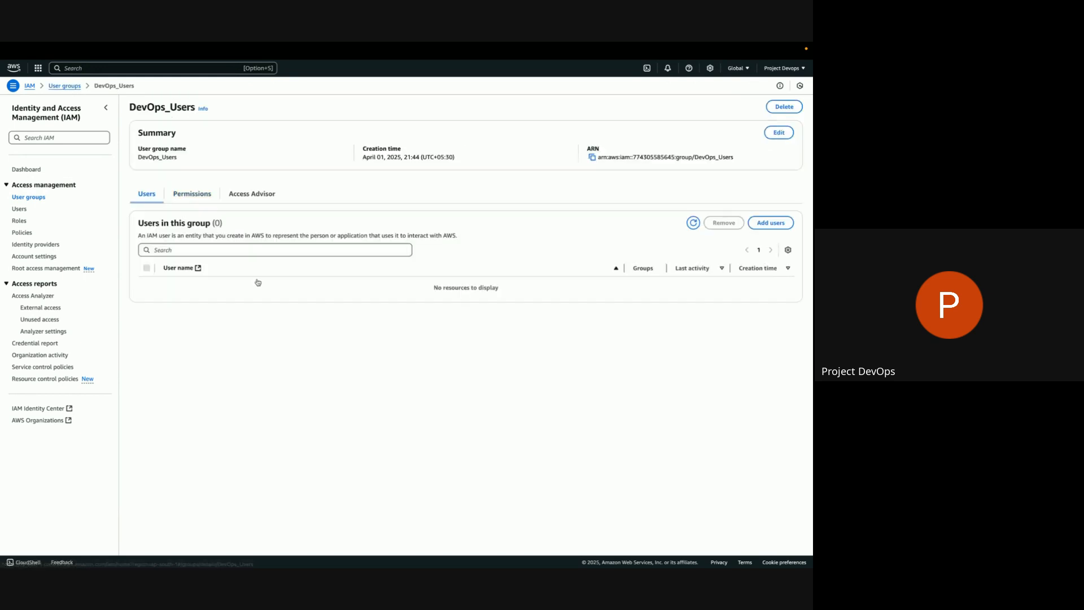
{"action": "left_click", "coordinate": [192, 195]}
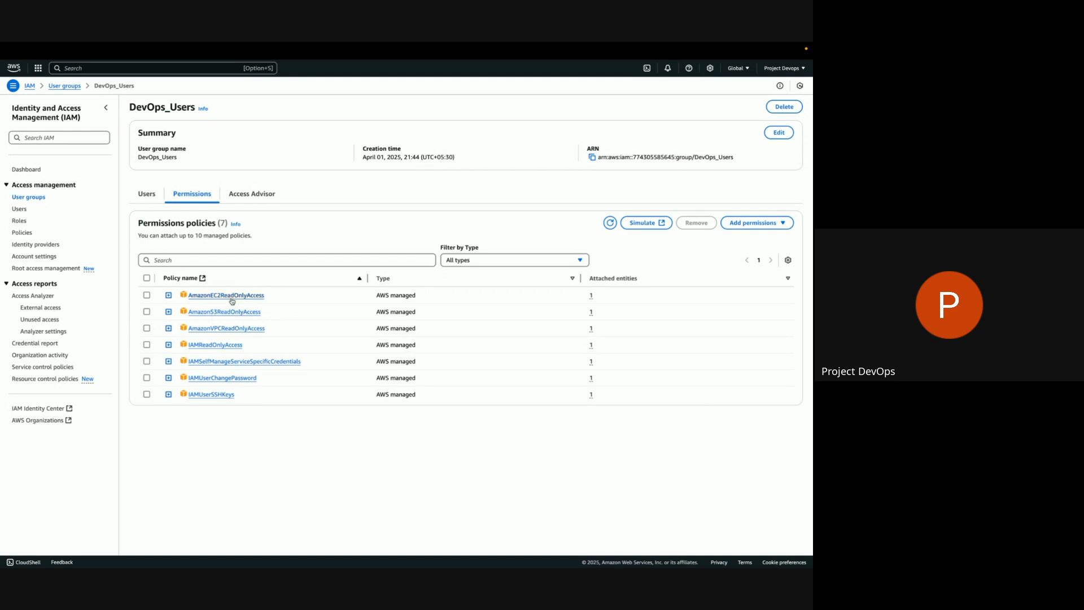
{"action": "left_click_drag", "start_coordinate": [141, 236], "coordinate": [257, 239]}
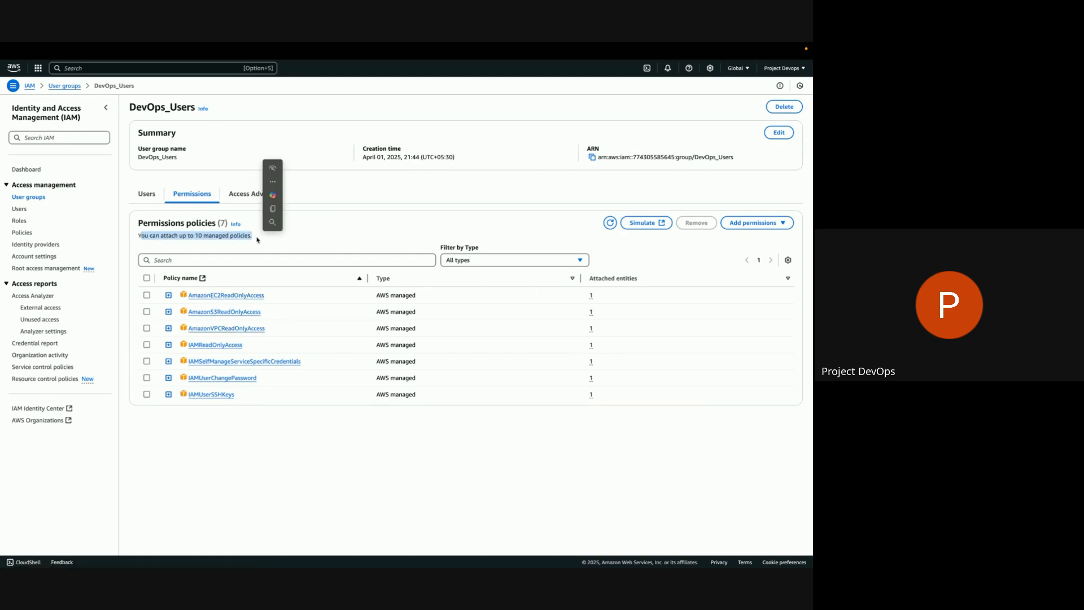
{"action": "left_click", "coordinate": [206, 240]}
{"action": "left_click_drag", "start_coordinate": [140, 235], "coordinate": [255, 237]}
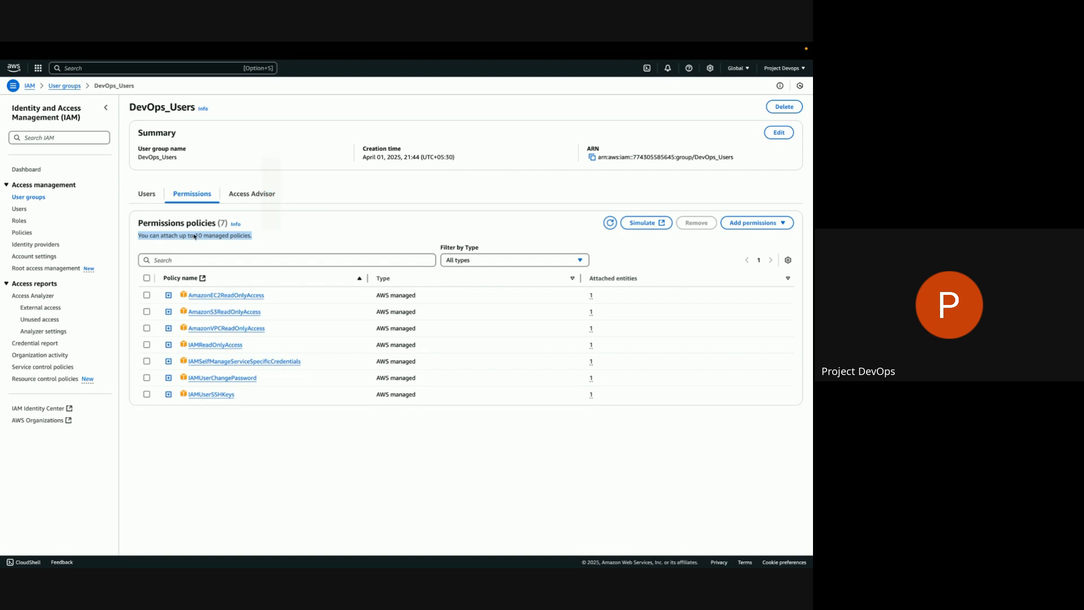
{"action": "left_click", "coordinate": [228, 534]}
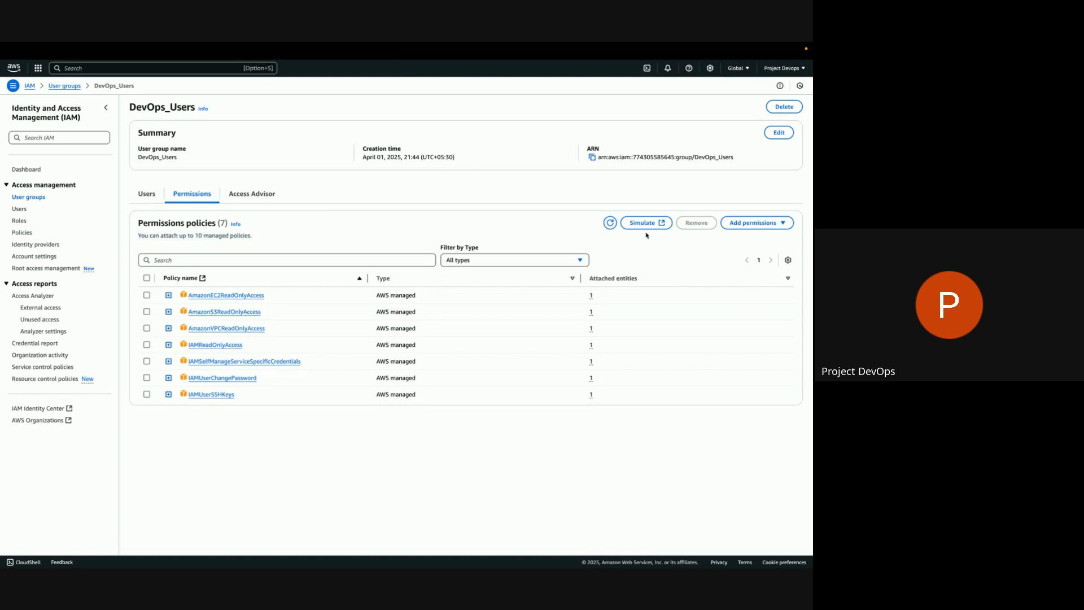
{"action": "left_click", "coordinate": [259, 198]}
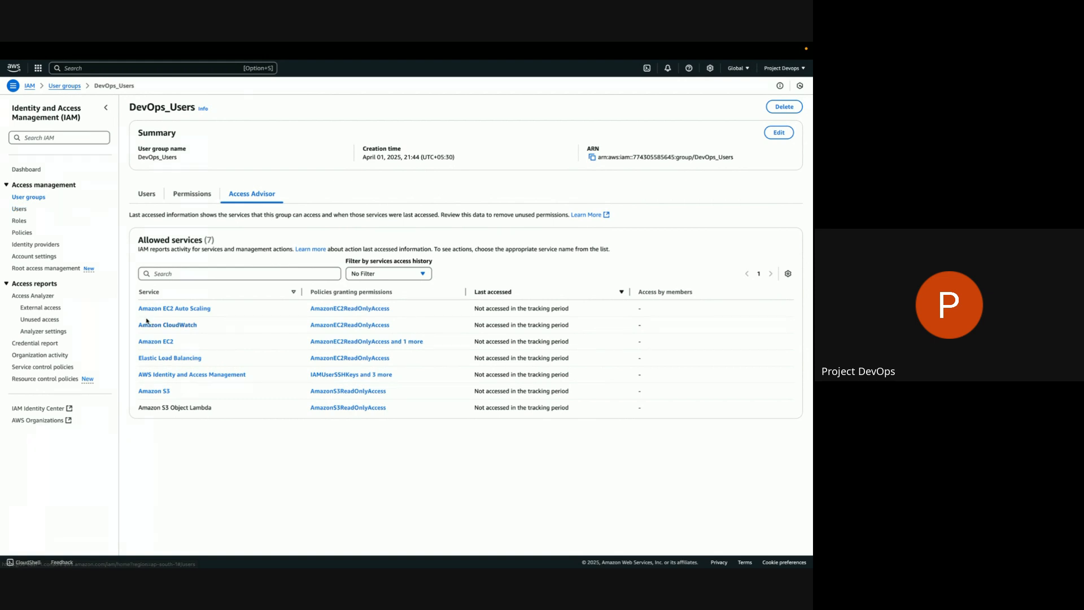
{"action": "left_click", "coordinate": [19, 211]}
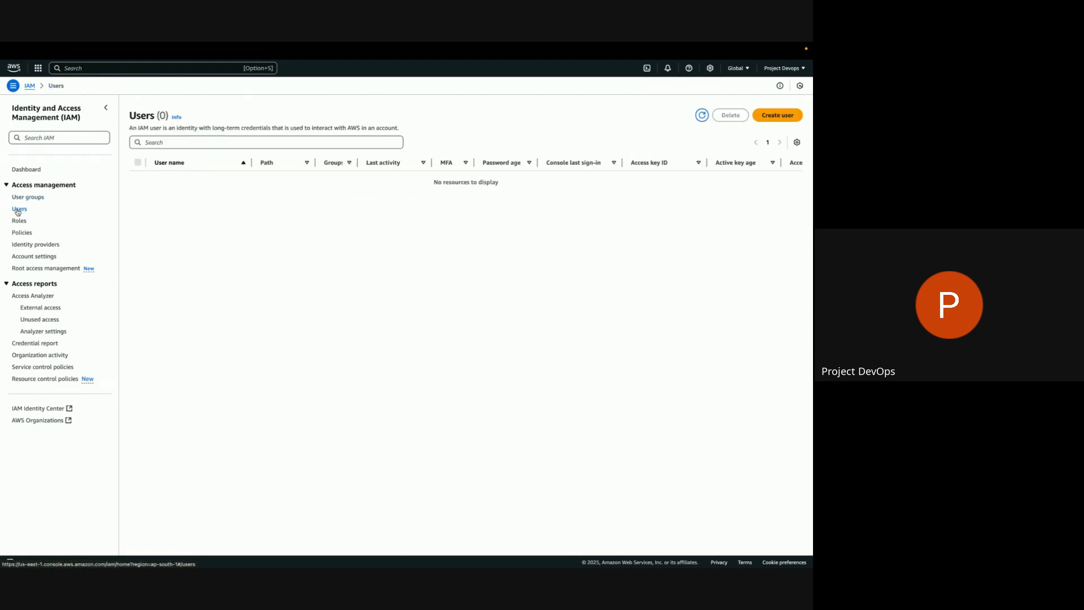
- Start a new IAM user with console access and a custom password
{"action": "left_click", "coordinate": [784, 115]}
{"action": "left_click", "coordinate": [364, 174]}
{"action": "type", "text": "ab"}
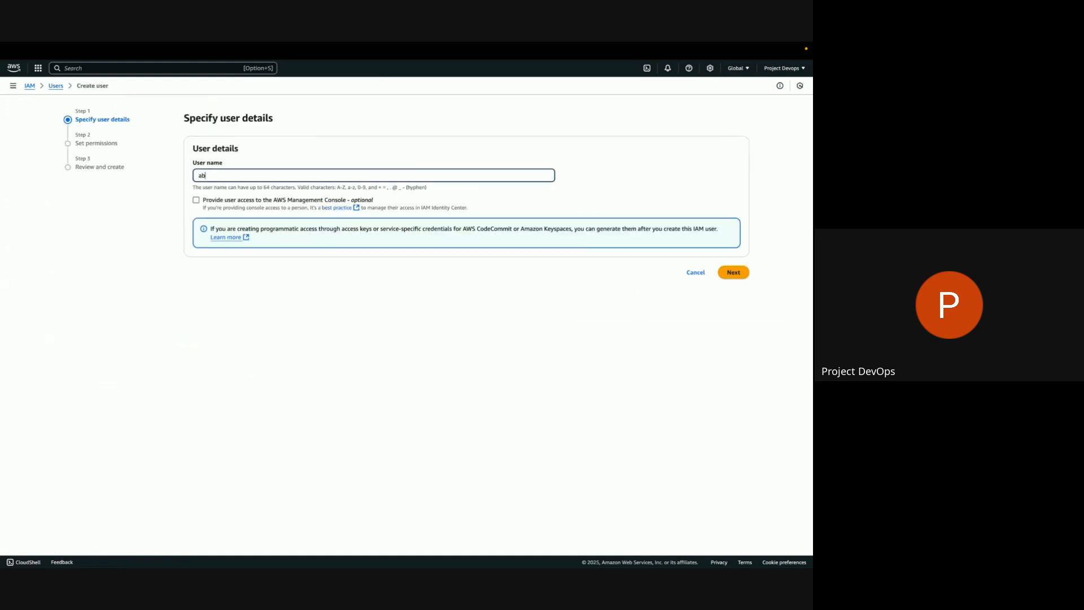
{"action": "type", "text": "higyan709"}
{"action": "left_click", "coordinate": [196, 200]}
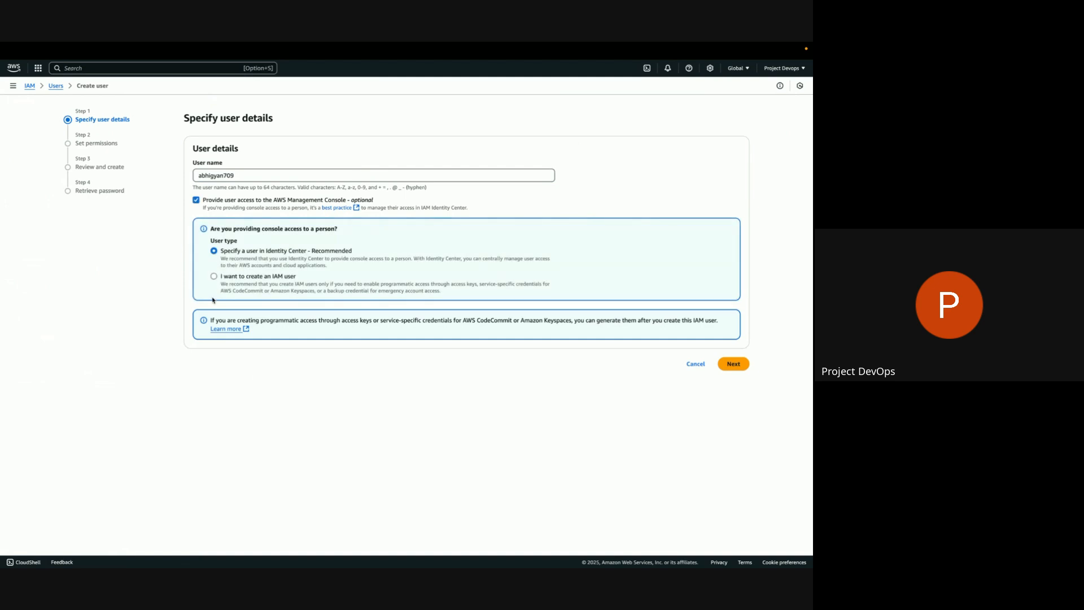
{"action": "left_click", "coordinate": [213, 277]}
{"action": "left_click", "coordinate": [197, 342]}
{"action": "left_click", "coordinate": [224, 364]}
{"action": "type", "text": "******"}
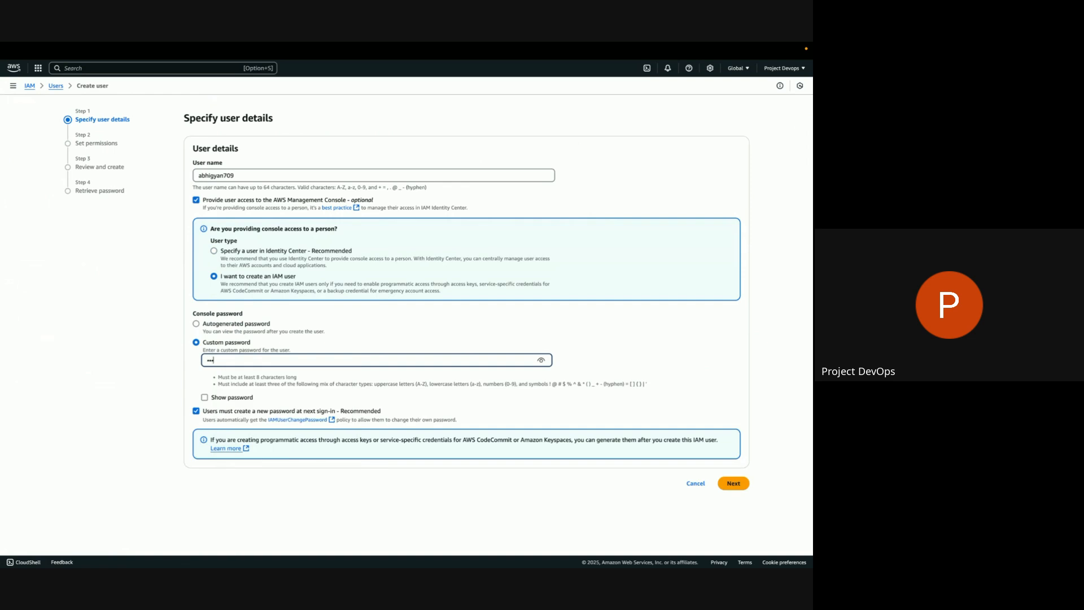
{"action": "type", "text": "****"}
{"action": "left_click", "coordinate": [737, 481]}
- Add the user to DevOps_Users with no permissions boundary and continue to review
{"action": "left_click", "coordinate": [201, 284]}
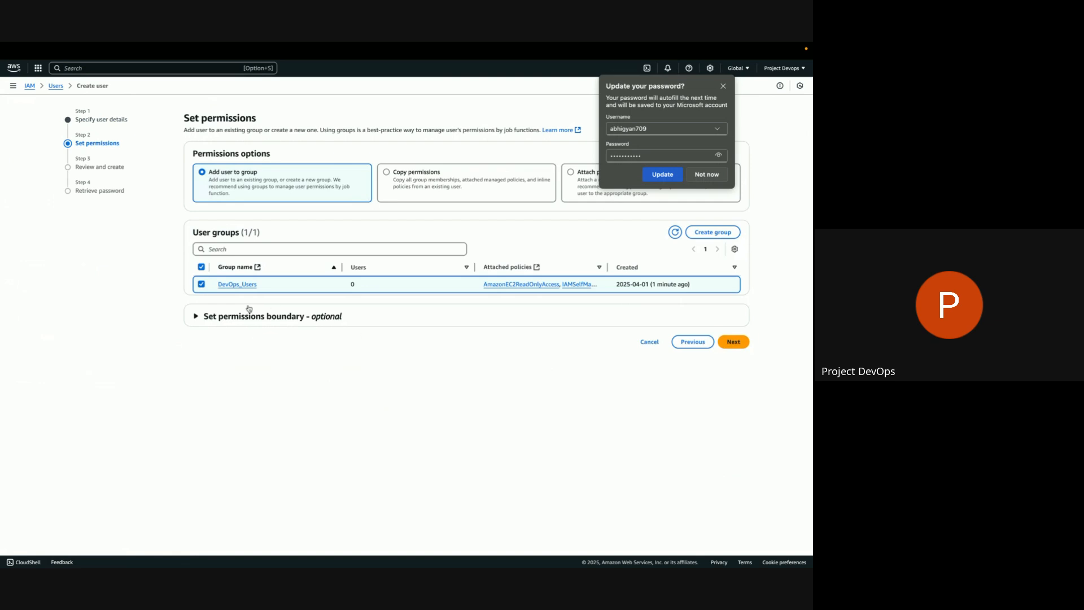
{"action": "left_click", "coordinate": [197, 316]}
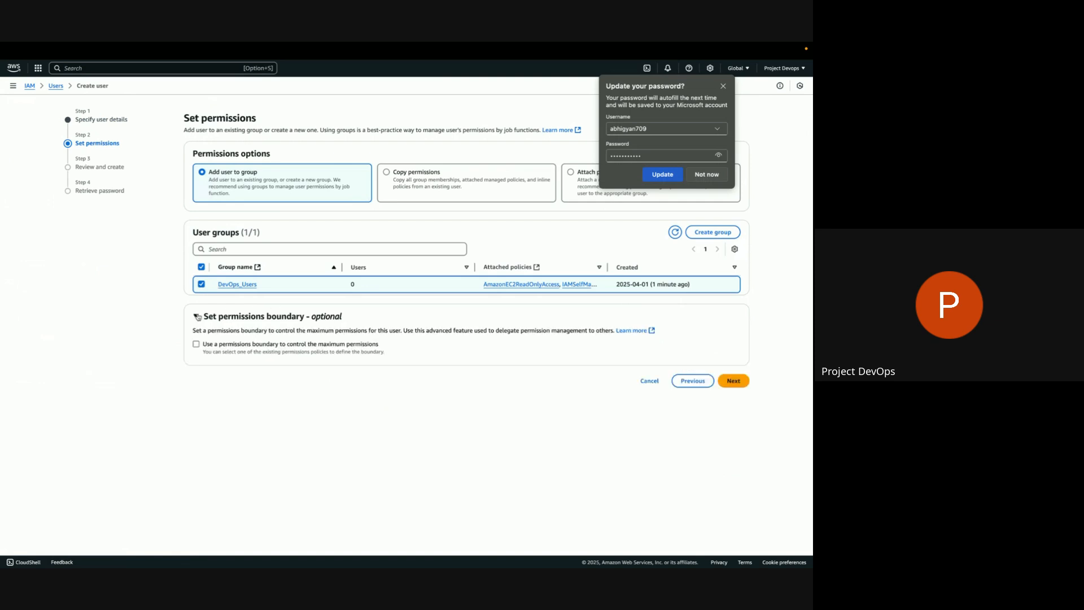
{"action": "left_click", "coordinate": [197, 344]}
{"action": "scroll", "coordinate": [254, 426], "scroll_direction": "down", "scroll_amount": 5}
{"action": "scroll", "coordinate": [254, 426], "scroll_direction": "up", "scroll_amount": 5}
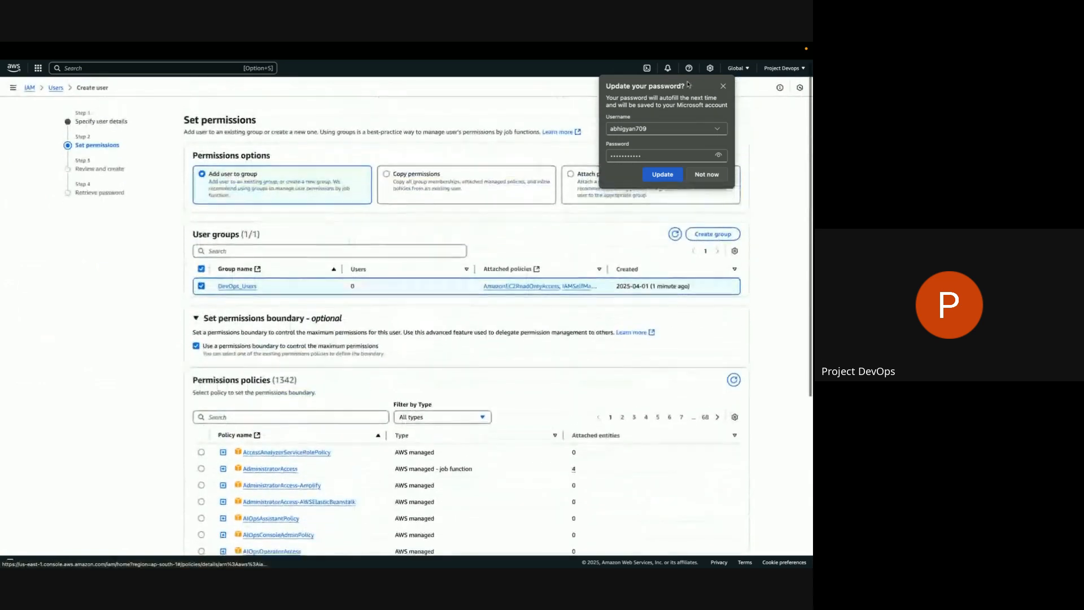
{"action": "left_click", "coordinate": [724, 87]}
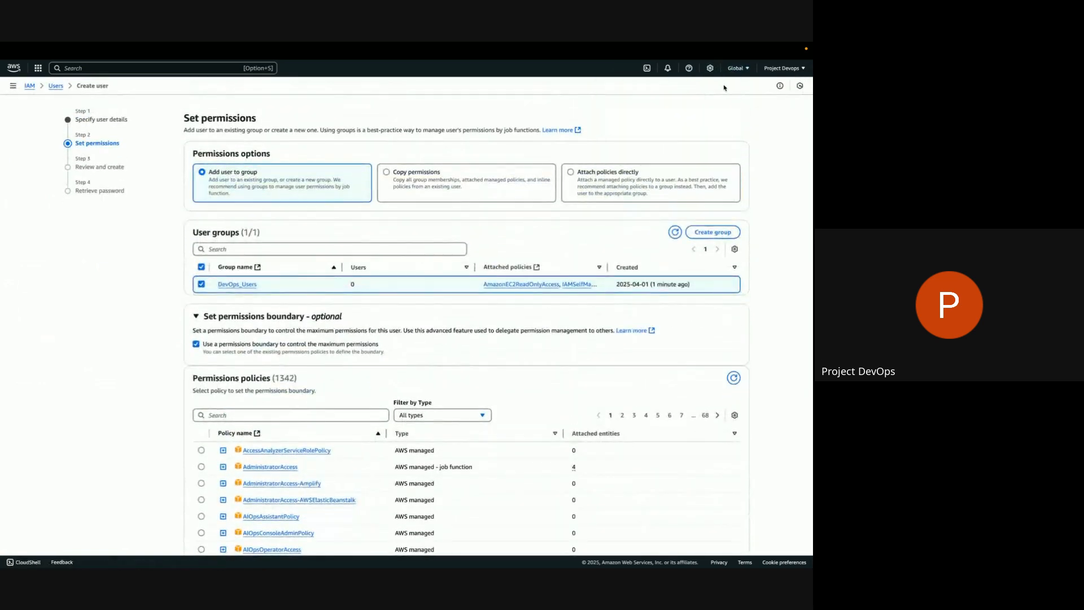
{"action": "left_click", "coordinate": [197, 344]}
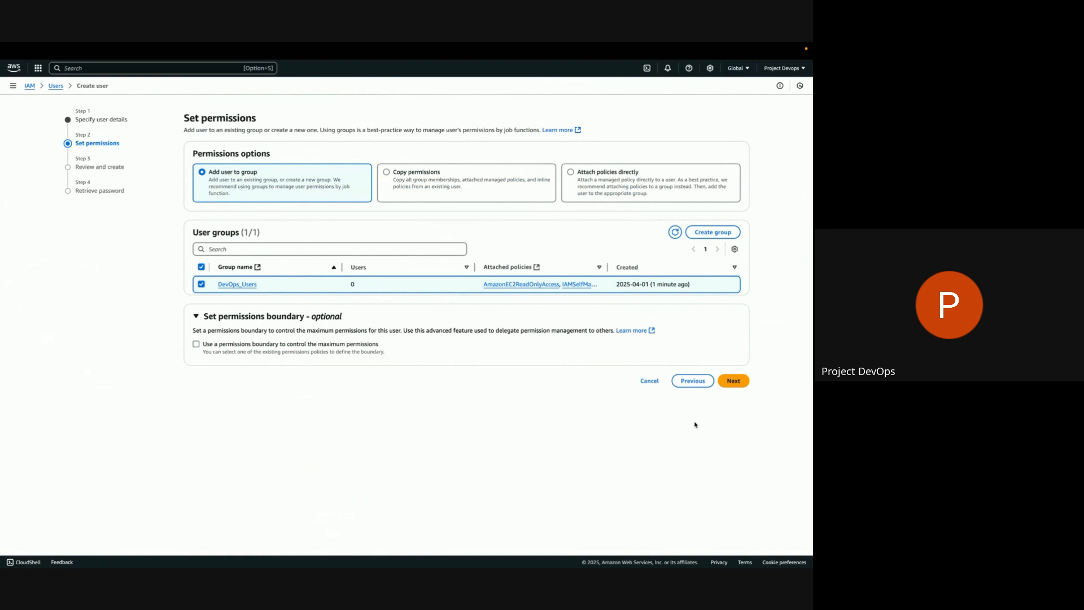
{"action": "left_click", "coordinate": [746, 381]}
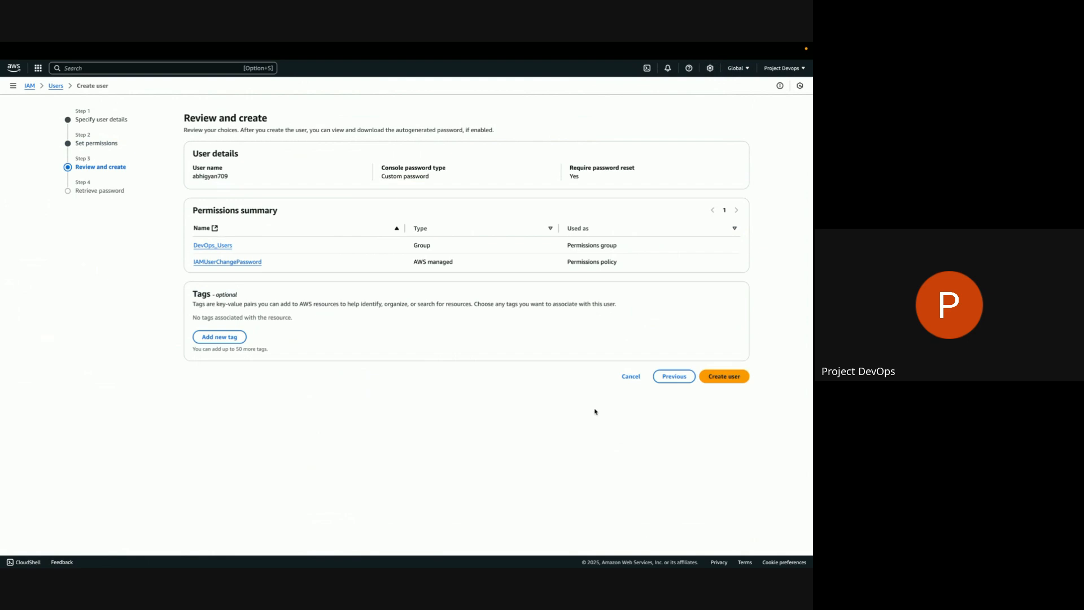
- Create the user, copy its console sign-in URL, download the credentials CSV, and go to the desktop
{"action": "left_click", "coordinate": [725, 376]}
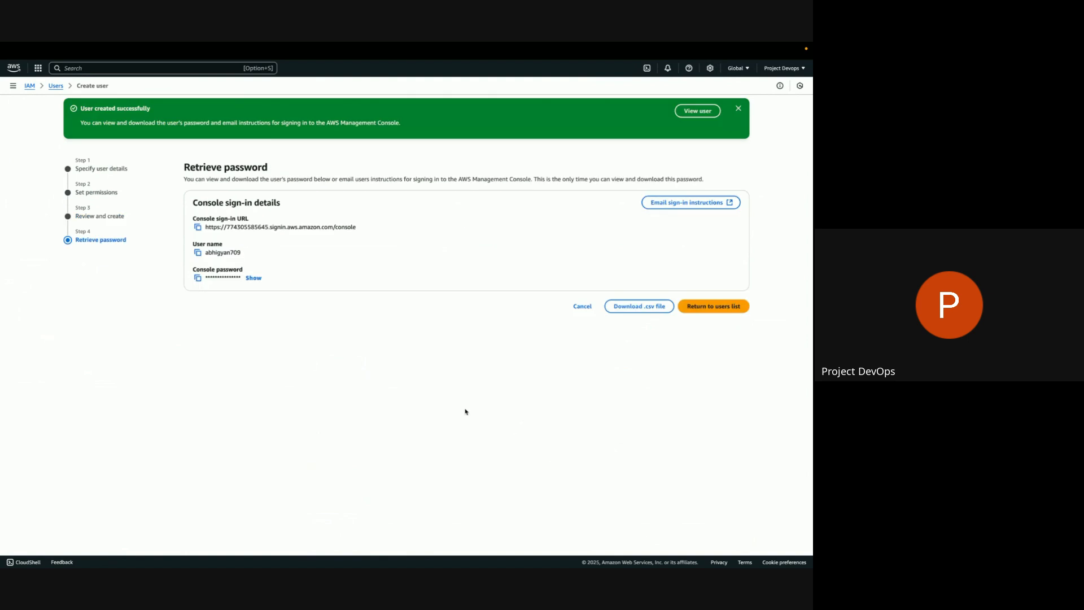
{"action": "left_click", "coordinate": [197, 227]}
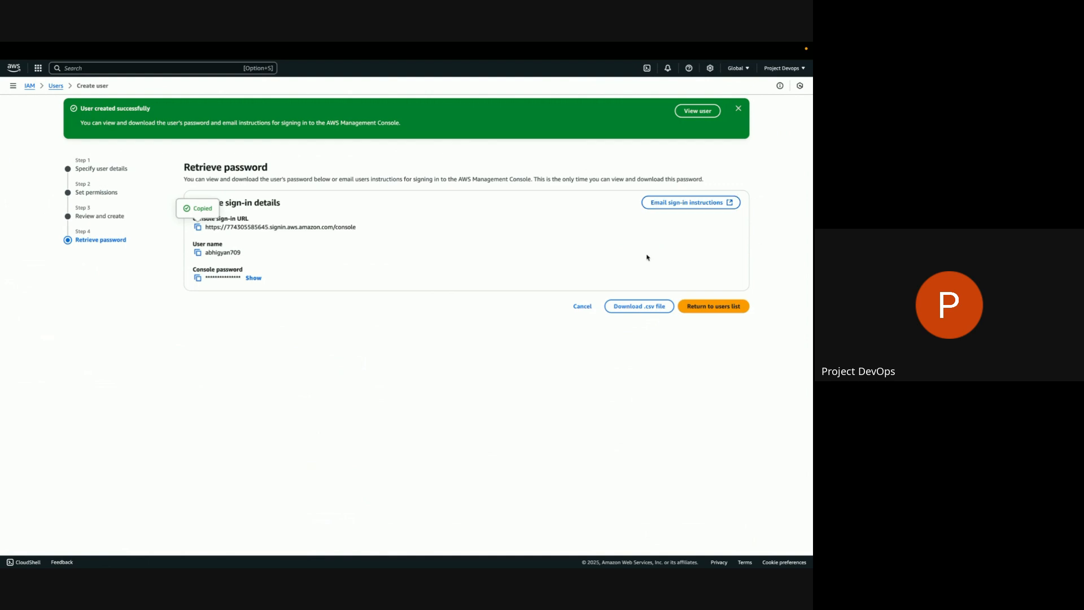
{"action": "left_click", "coordinate": [639, 306]}
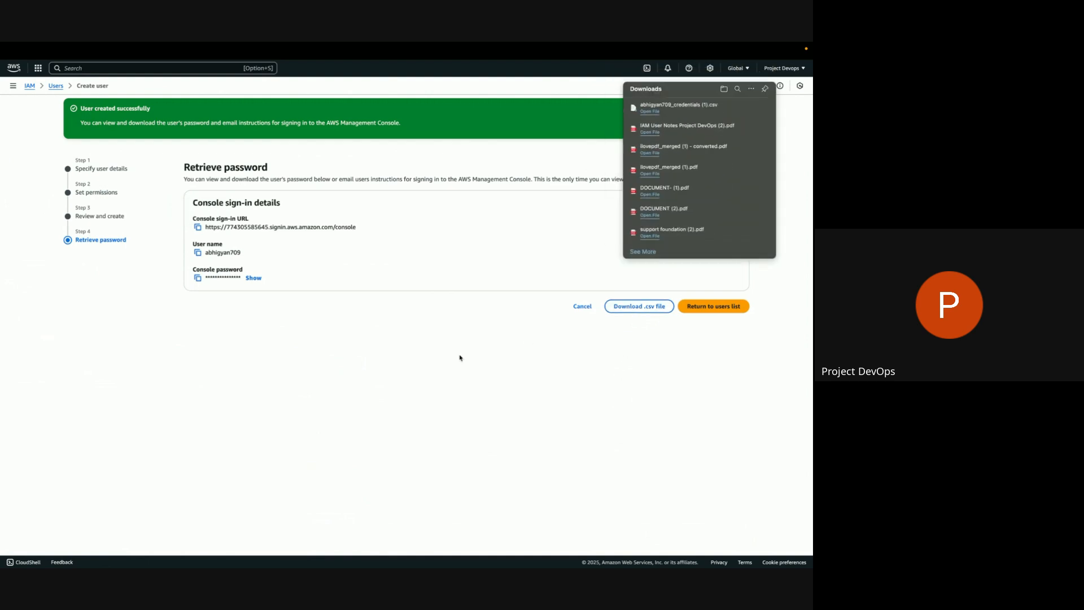
{"action": "key", "text": "ctrl+Left"}
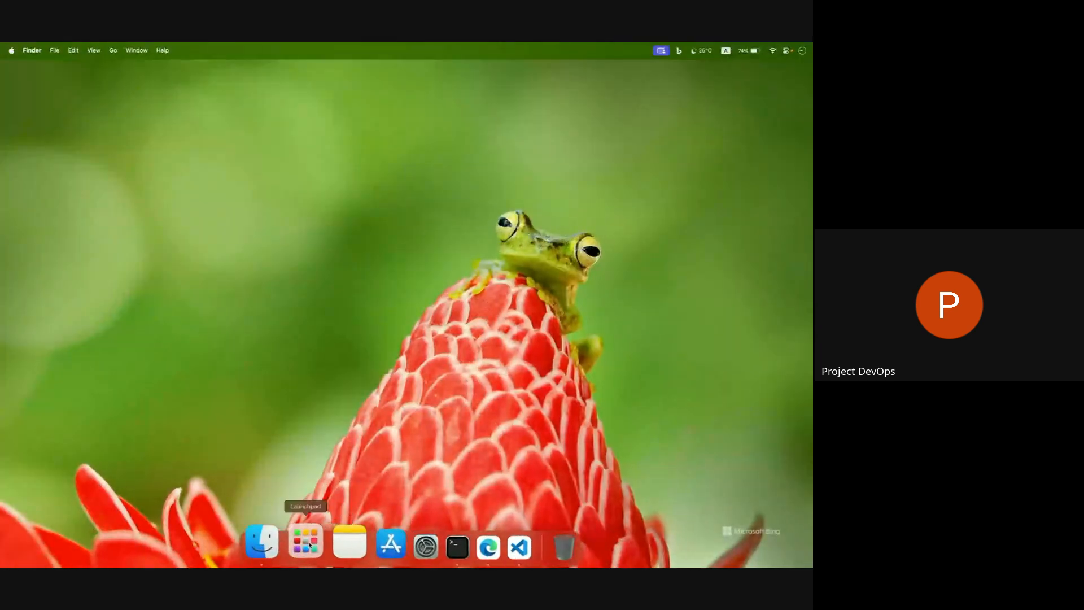
- Launch Chrome full screen and load the copied console sign-in URL
{"action": "left_click", "coordinate": [310, 544]}
{"action": "left_click", "coordinate": [587, 443]}
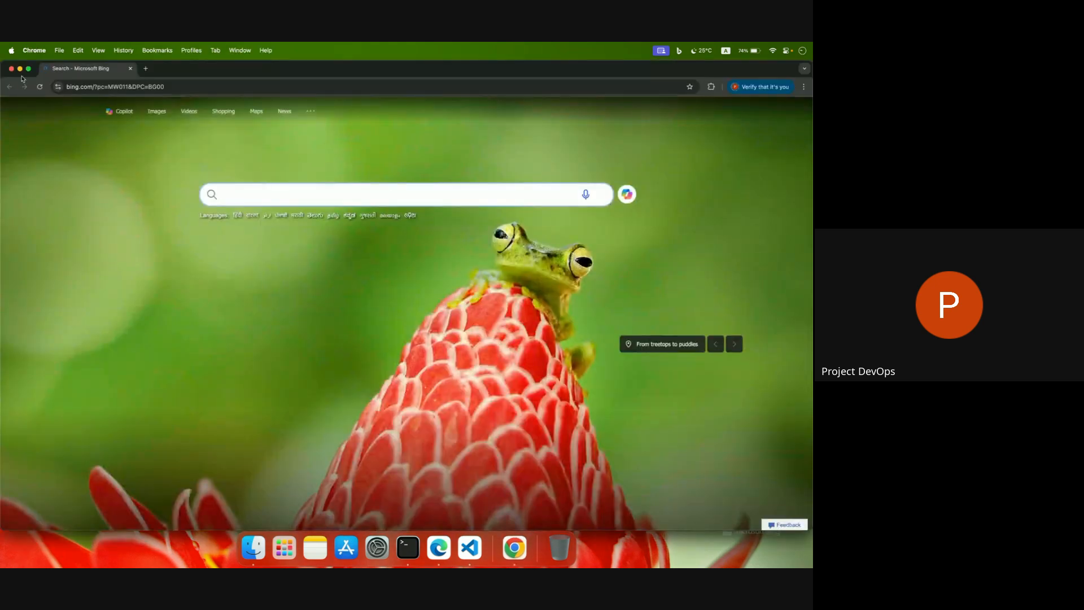
{"action": "left_click", "coordinate": [28, 68]}
{"action": "left_click", "coordinate": [247, 87]}
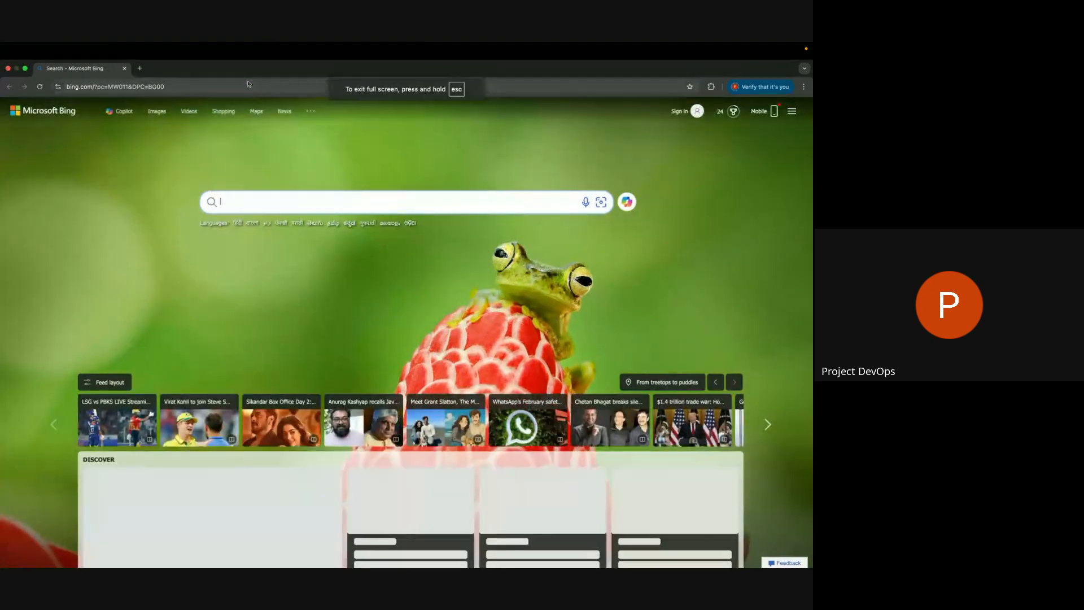
{"action": "key", "text": "super+v"}
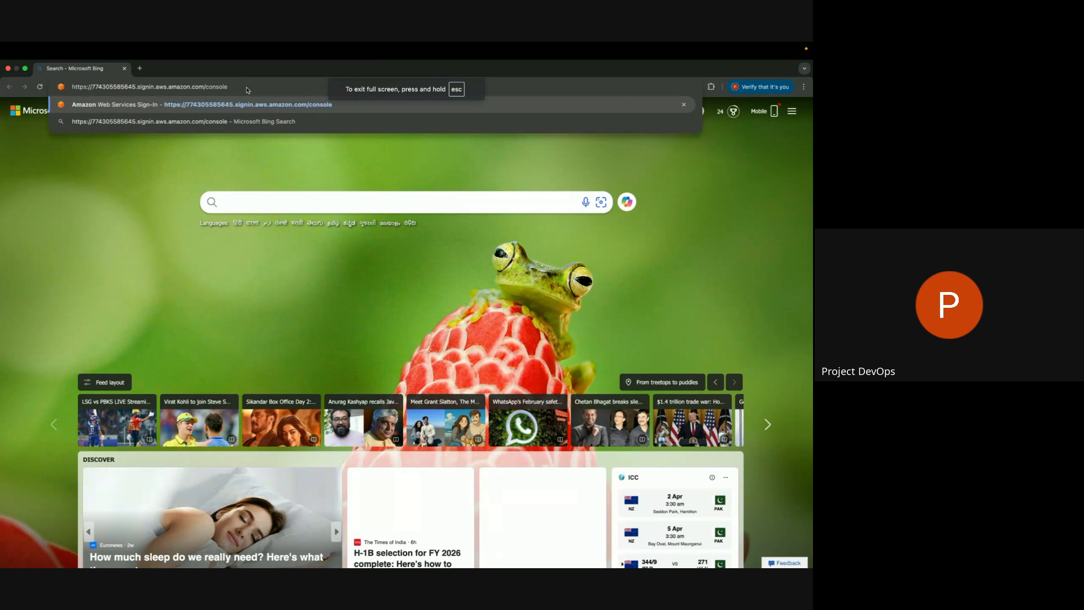
{"action": "key", "text": "Return"}
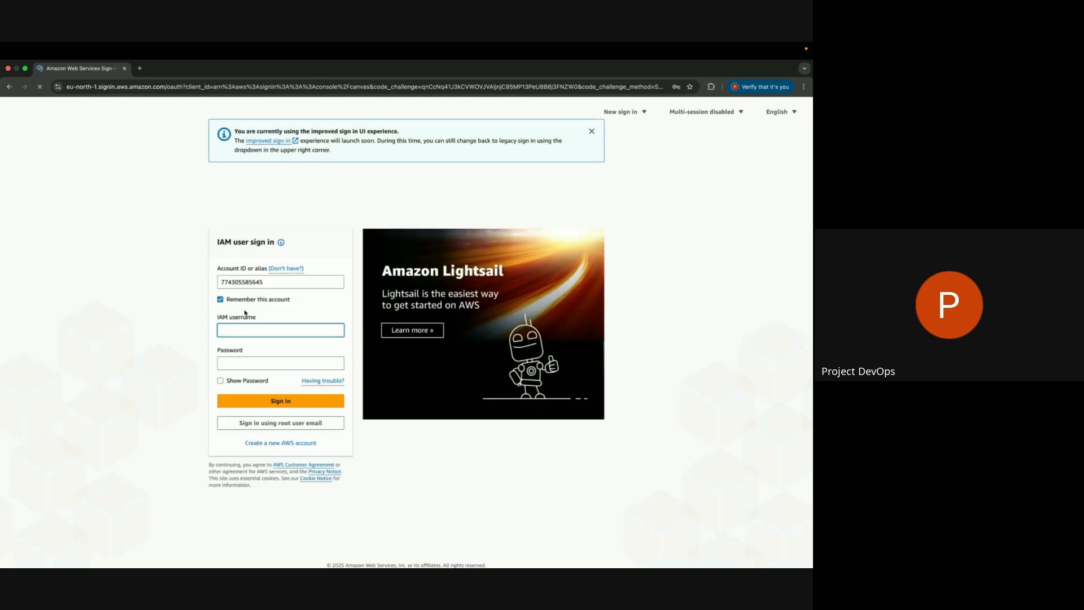
- Sign in with the new IAM user's username and initial password
{"action": "left_click", "coordinate": [267, 332]}
{"action": "type", "text": "abhigyan709"}
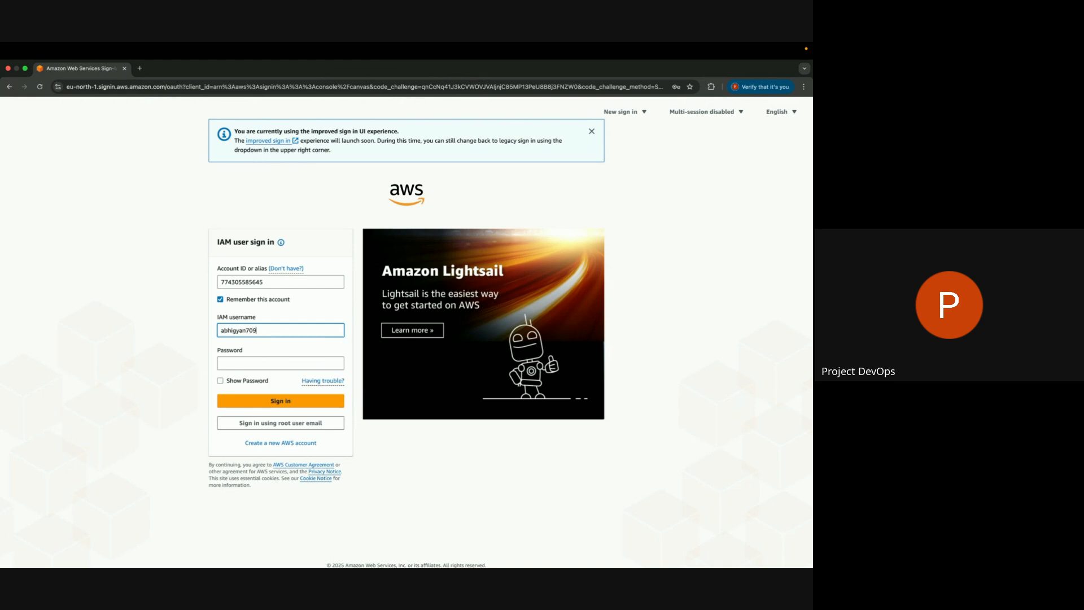
{"action": "key", "text": "Tab"}
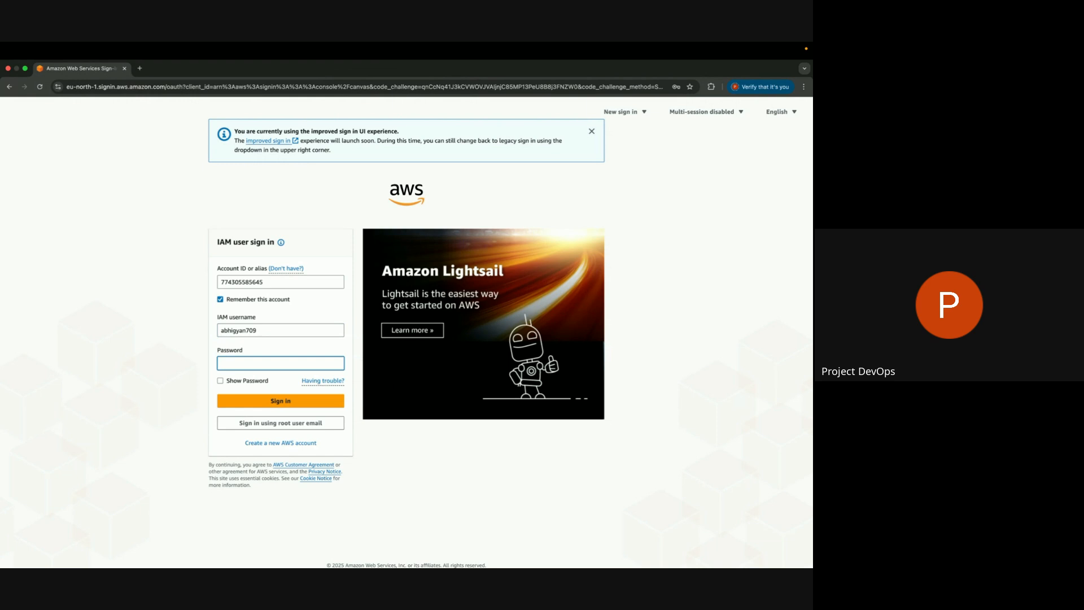
{"action": "type", "text": "•••••••••"}
{"action": "left_click", "coordinate": [230, 382]}
{"action": "left_click", "coordinate": [248, 400]}
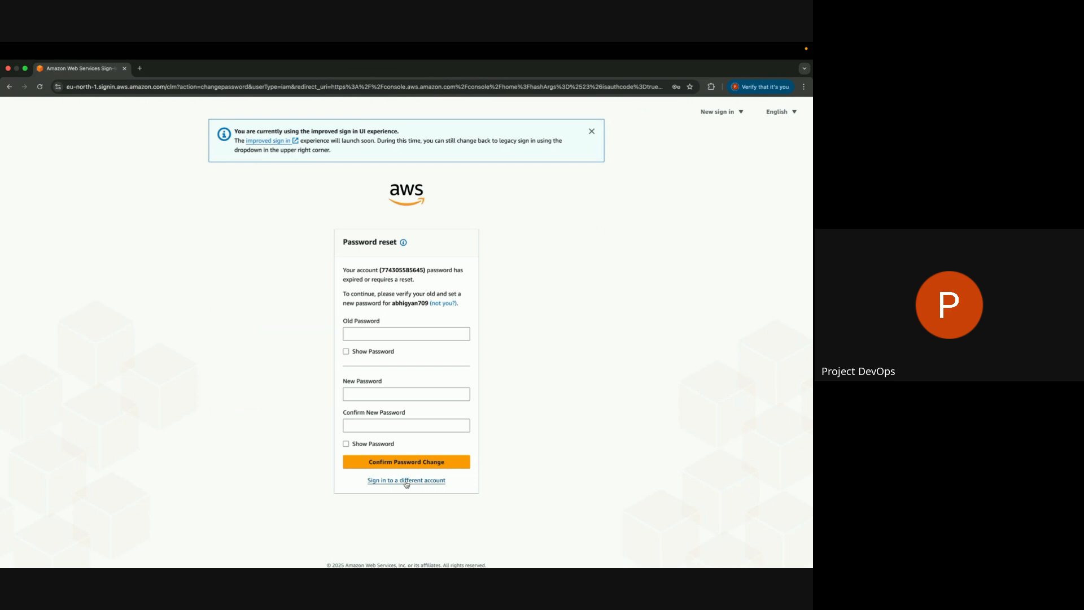
- Replace the expired password with a new one, finish signing in, and open EC2
{"action": "left_click", "coordinate": [388, 330]}
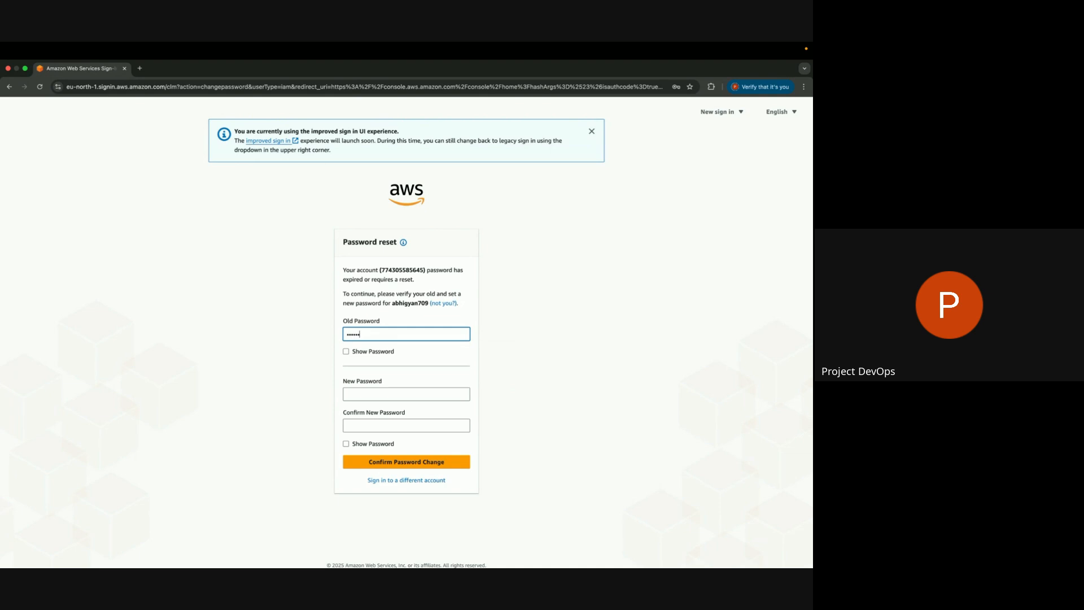
{"action": "key", "text": "Tab"}
{"action": "key", "text": "Tab"}
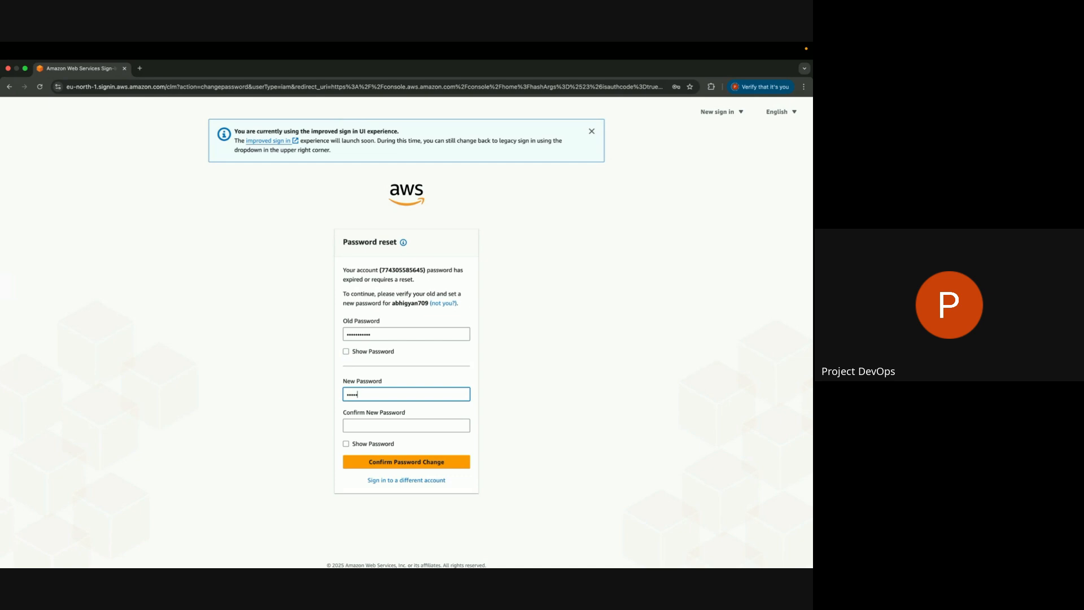
{"action": "key", "text": "Tab"}
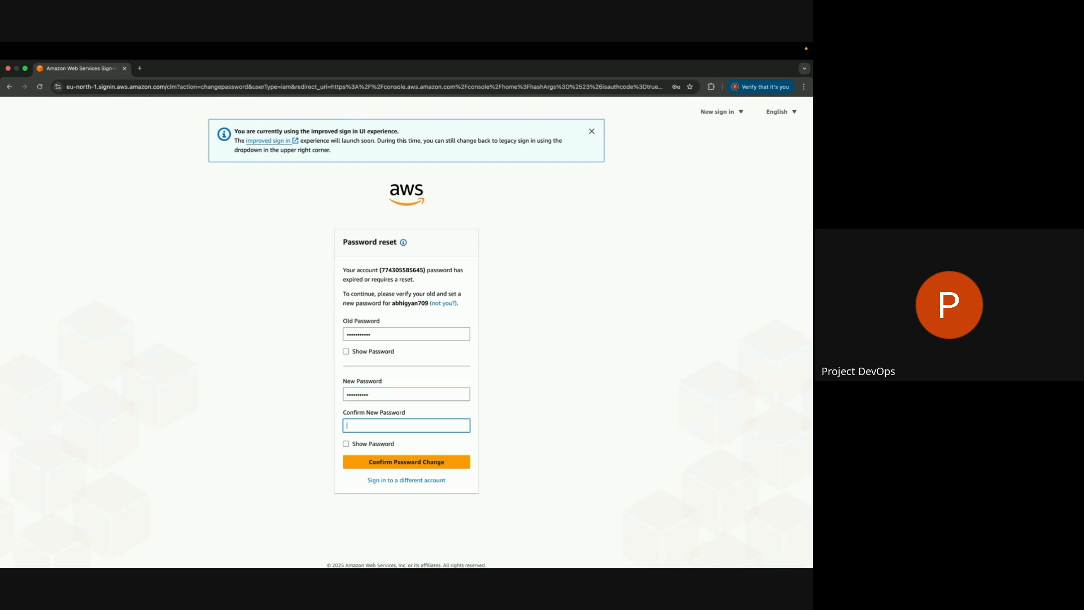
{"action": "left_click", "coordinate": [398, 463]}
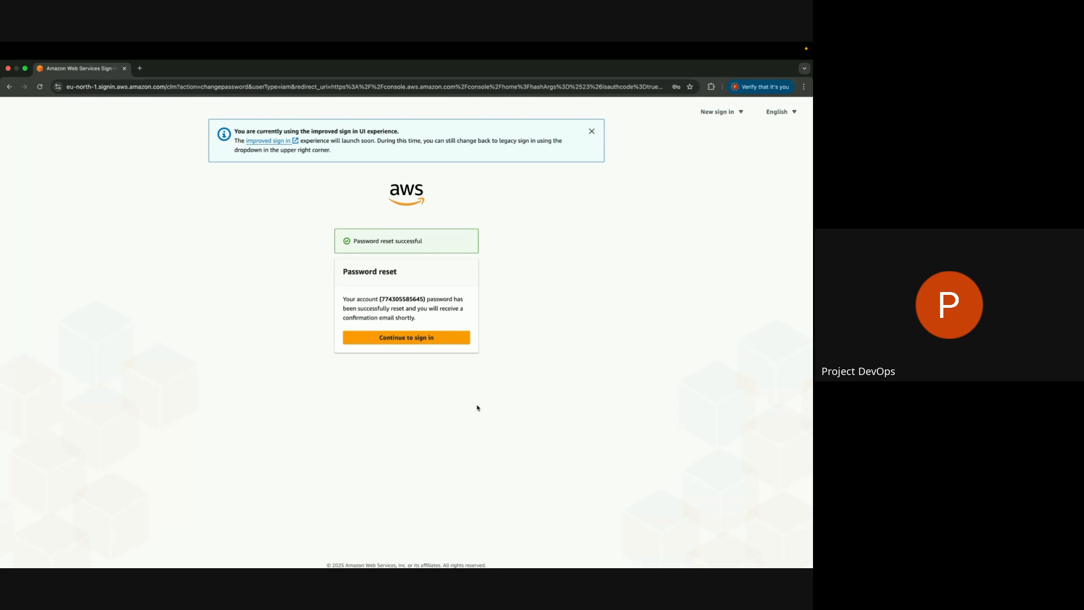
{"action": "left_click", "coordinate": [434, 341]}
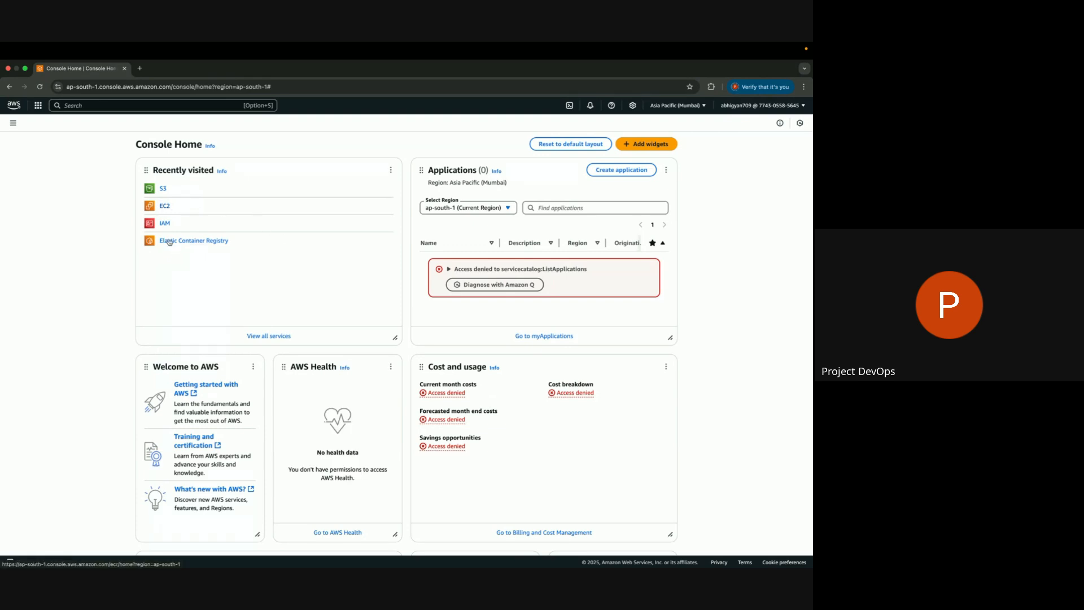
{"action": "left_click", "coordinate": [167, 207]}
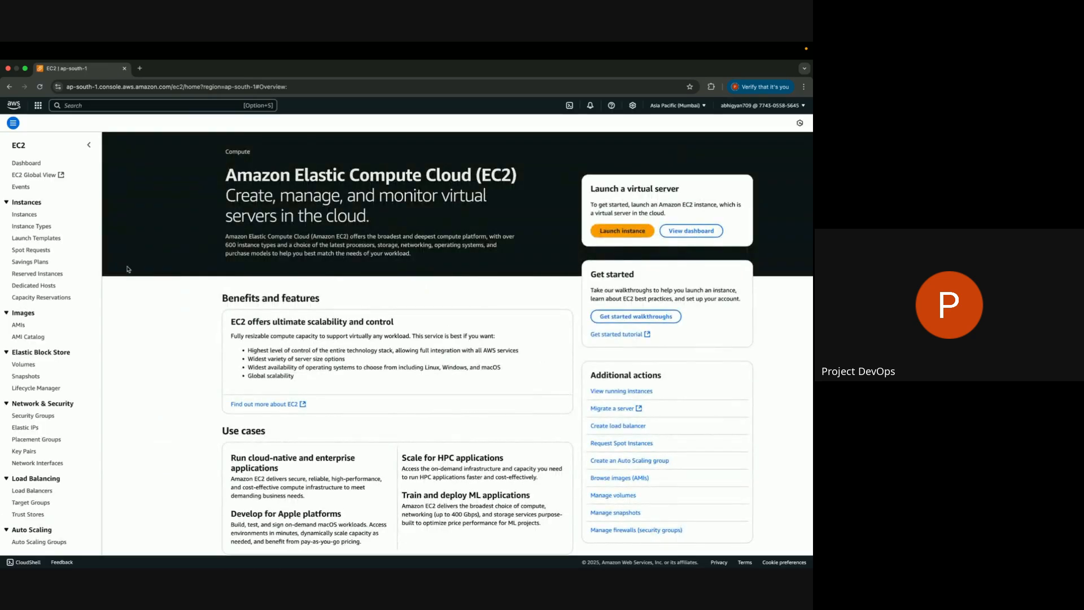
- Select the backend-server instance and look through its SSH client and serial console connection options
{"action": "left_click", "coordinate": [24, 215]}
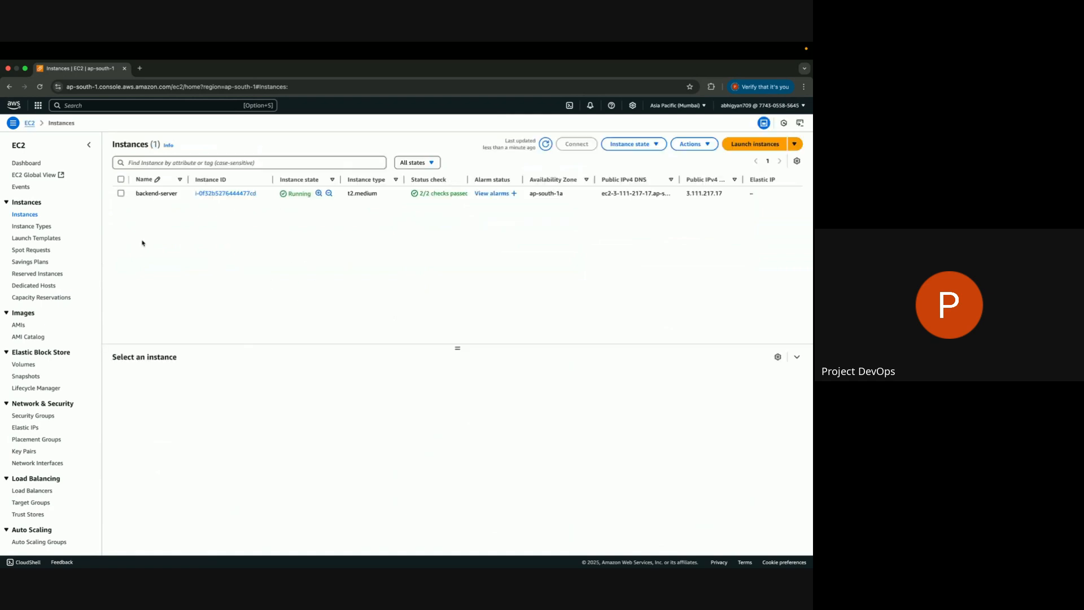
{"action": "left_click", "coordinate": [120, 193]}
{"action": "scroll", "coordinate": [409, 429], "scroll_direction": "down", "scroll_amount": 3}
{"action": "scroll", "coordinate": [423, 440], "scroll_direction": "up", "scroll_amount": 3}
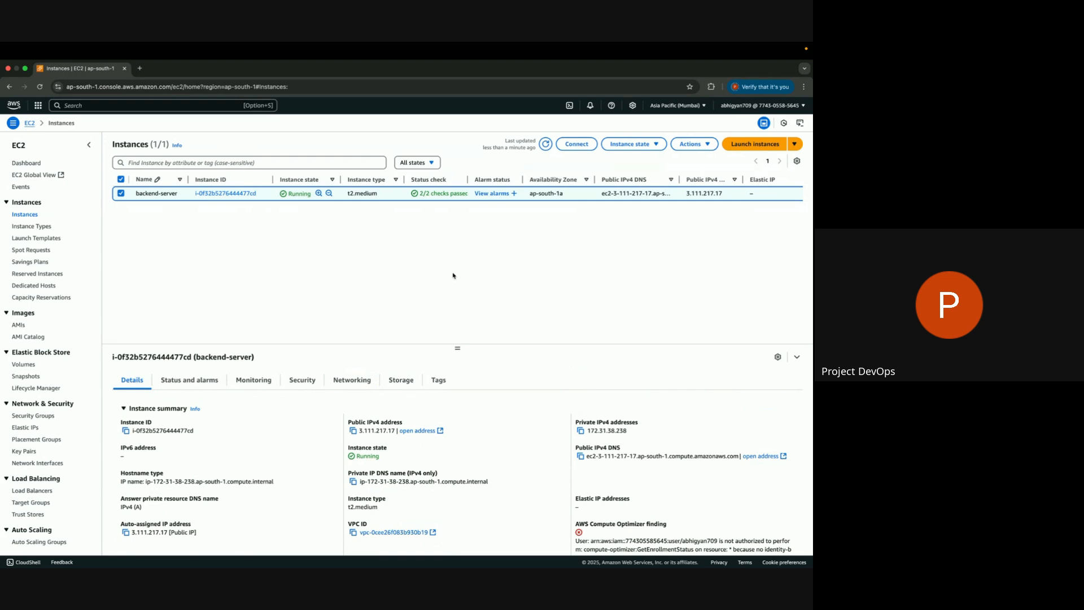
{"action": "left_click", "coordinate": [577, 143]}
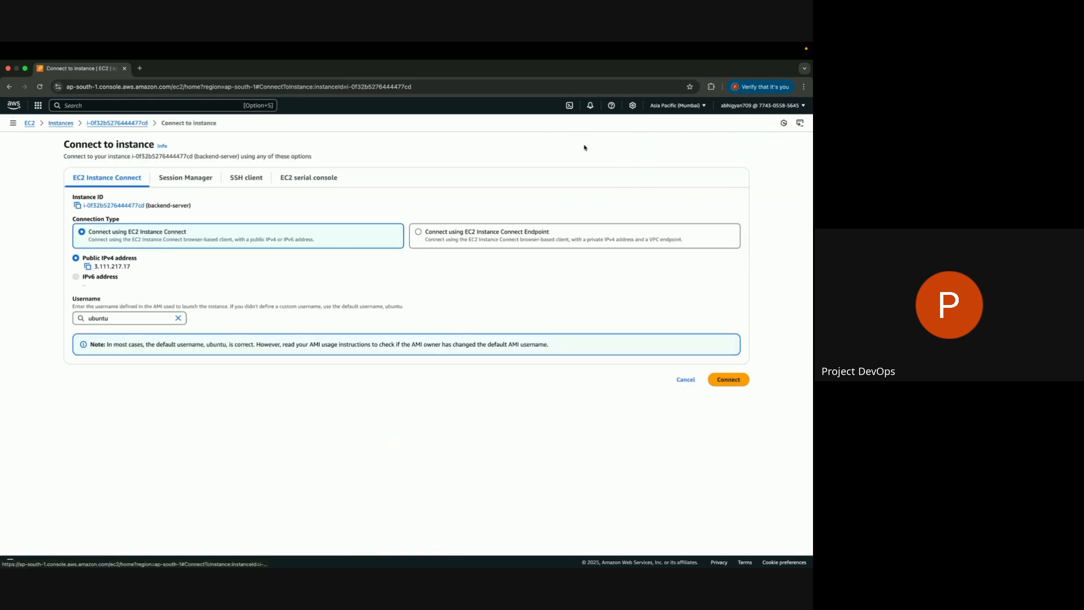
{"action": "left_click", "coordinate": [245, 178]}
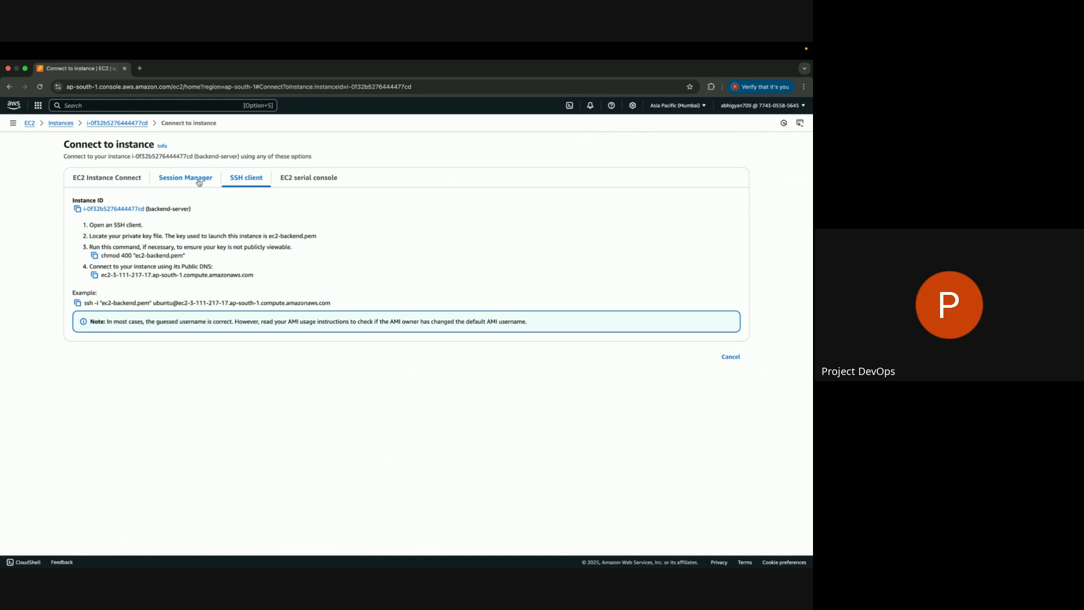
{"action": "left_click", "coordinate": [287, 180]}
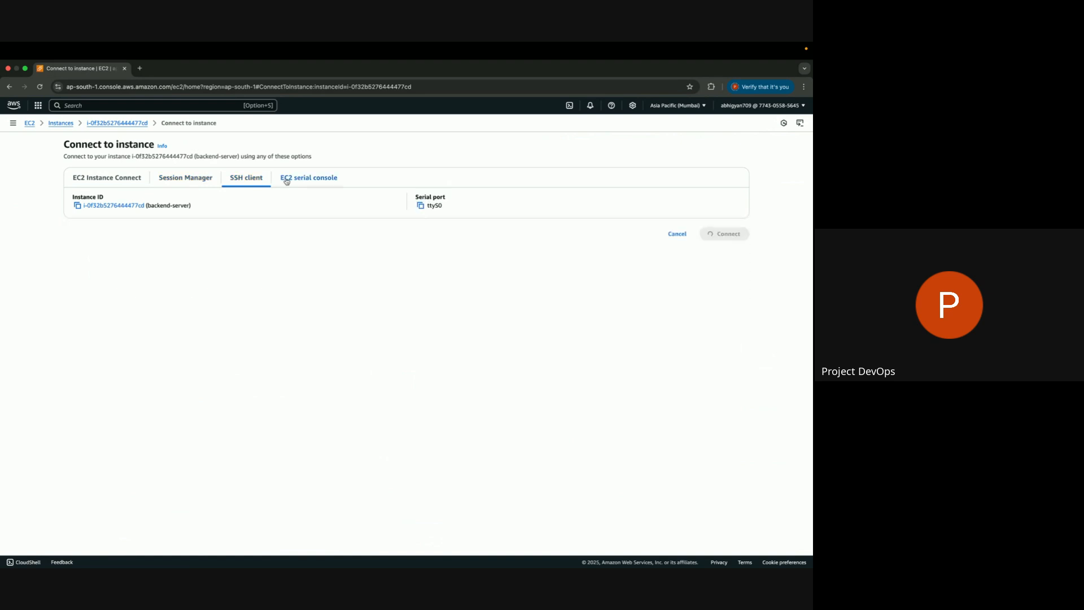
{"action": "left_click", "coordinate": [101, 184]}
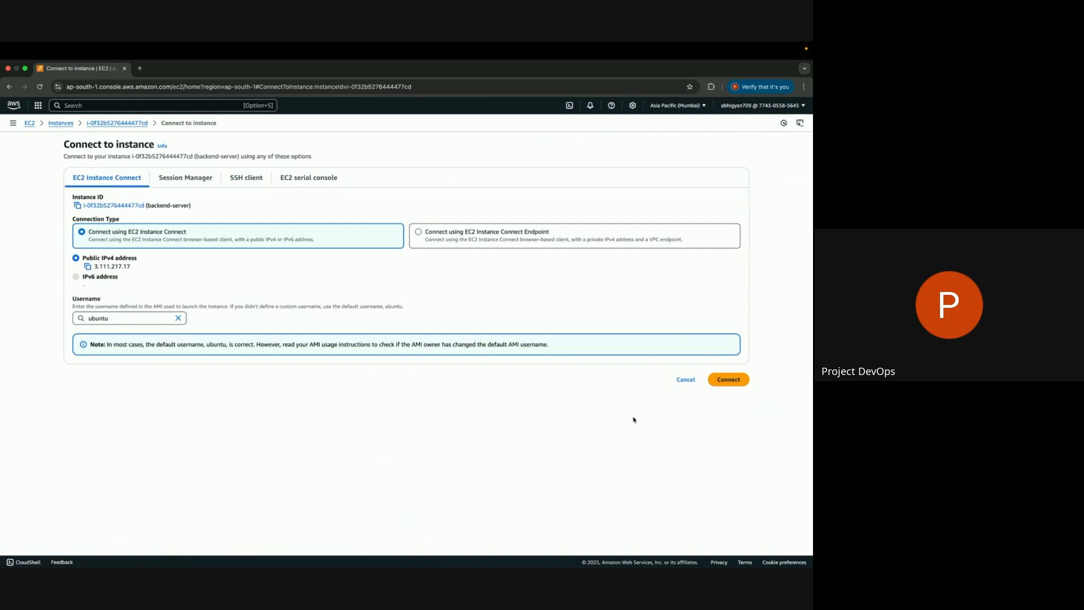
- Connect through EC2 Instance Connect, highlight the access-denied error, and close the failed session
{"action": "left_click", "coordinate": [728, 380]}
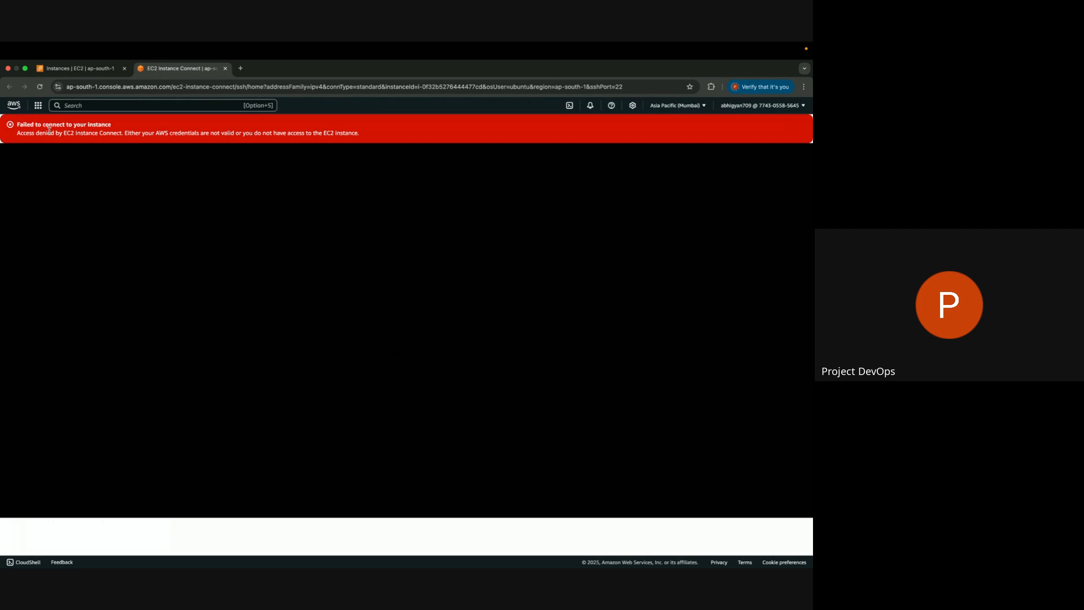
{"action": "left_click_drag", "start_coordinate": [27, 124], "coordinate": [315, 150]}
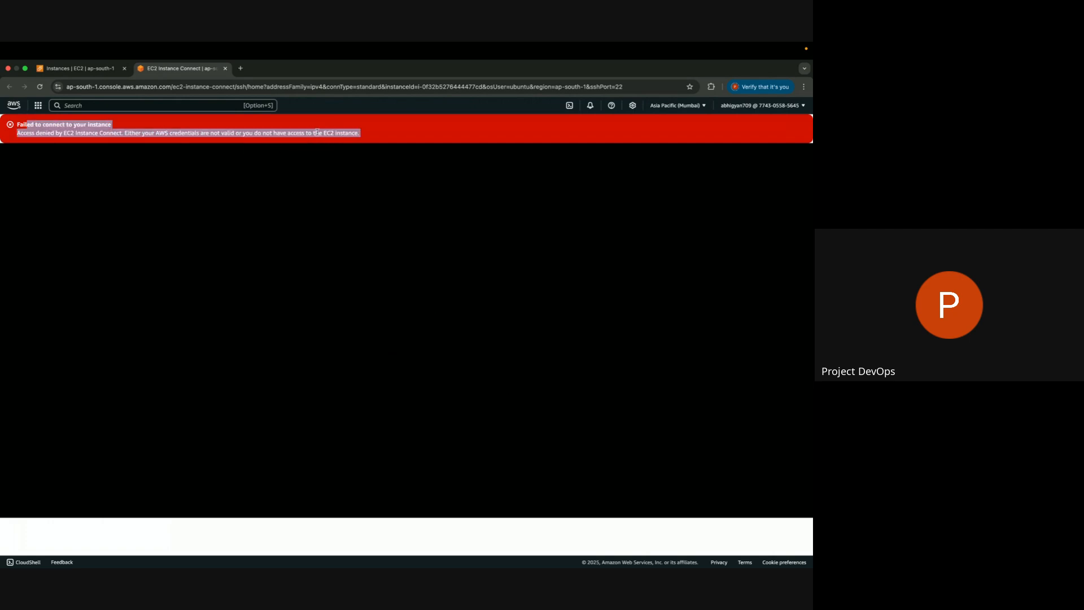
{"action": "left_click", "coordinate": [226, 69]}
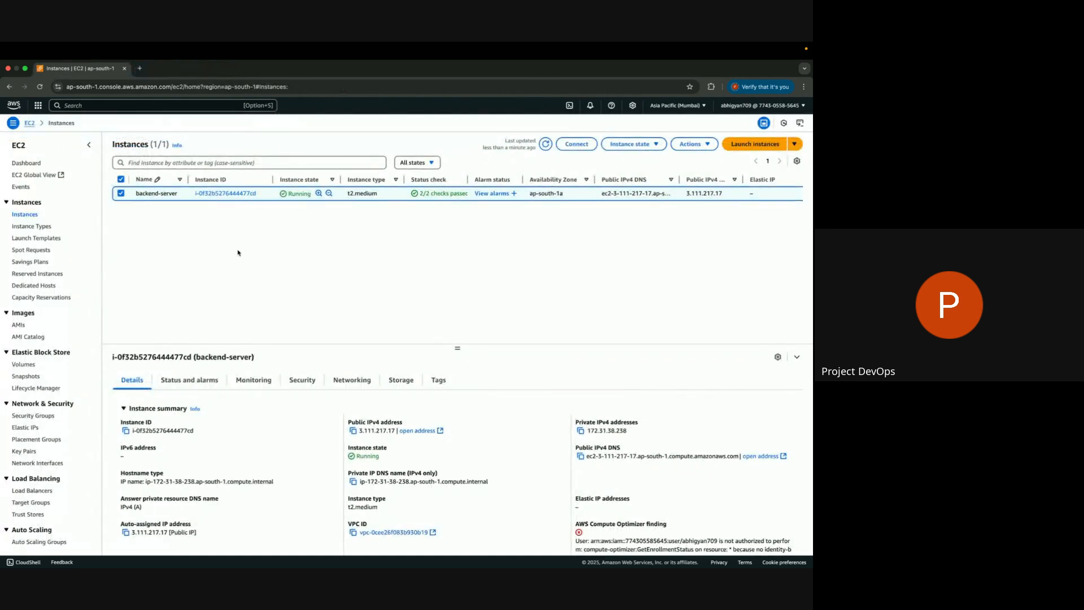
- Open the IAM dashboard with an 'iam' search and begin adding an MFA device
{"action": "left_click", "coordinate": [133, 105]}
{"action": "type", "text": "iam"}
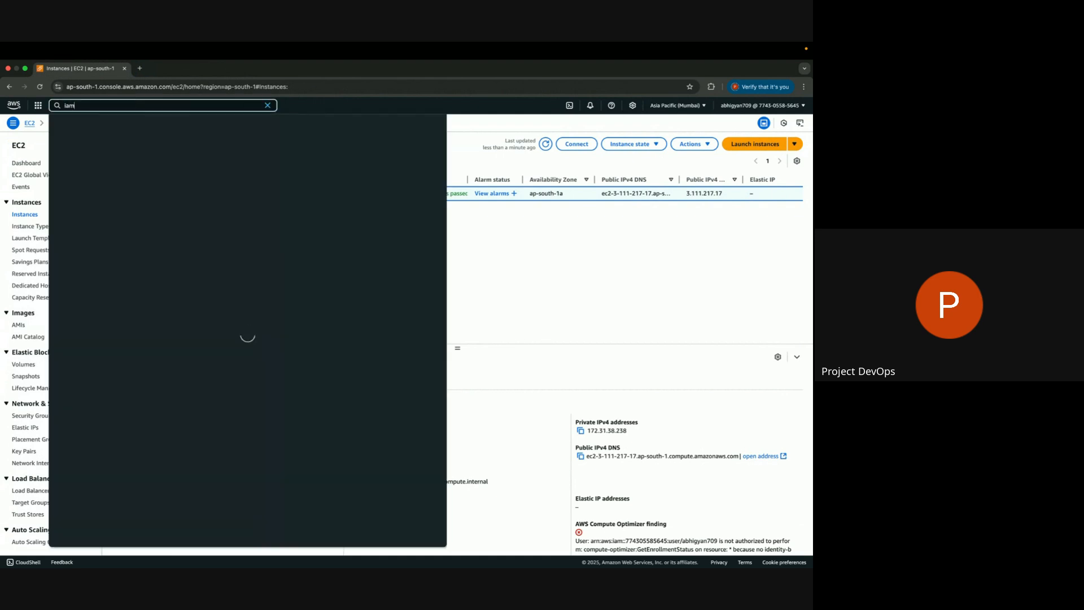
{"action": "key", "text": "Return"}
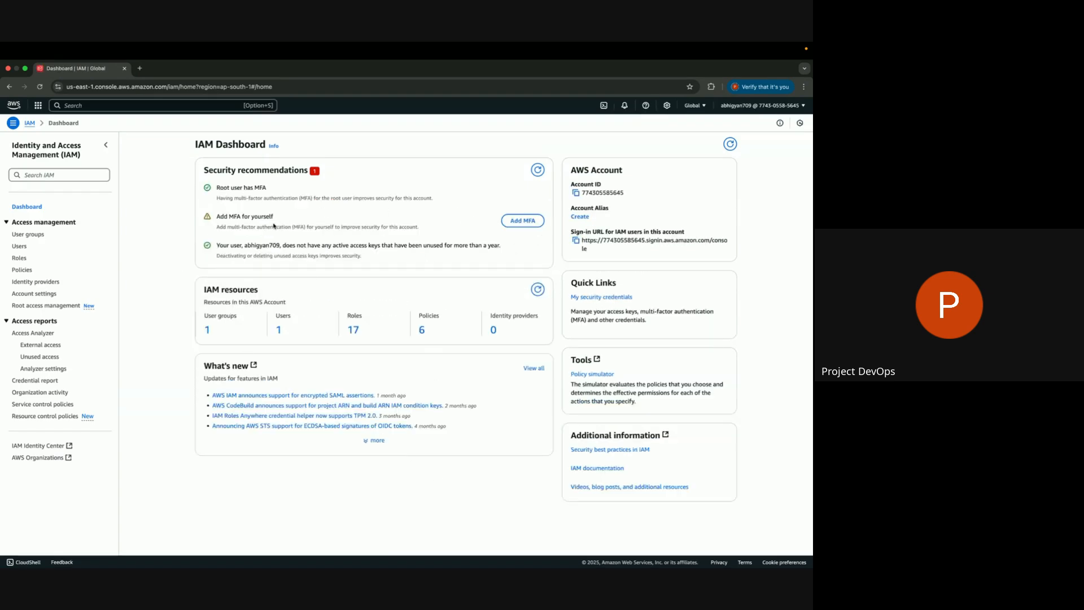
{"action": "left_click", "coordinate": [522, 221]}
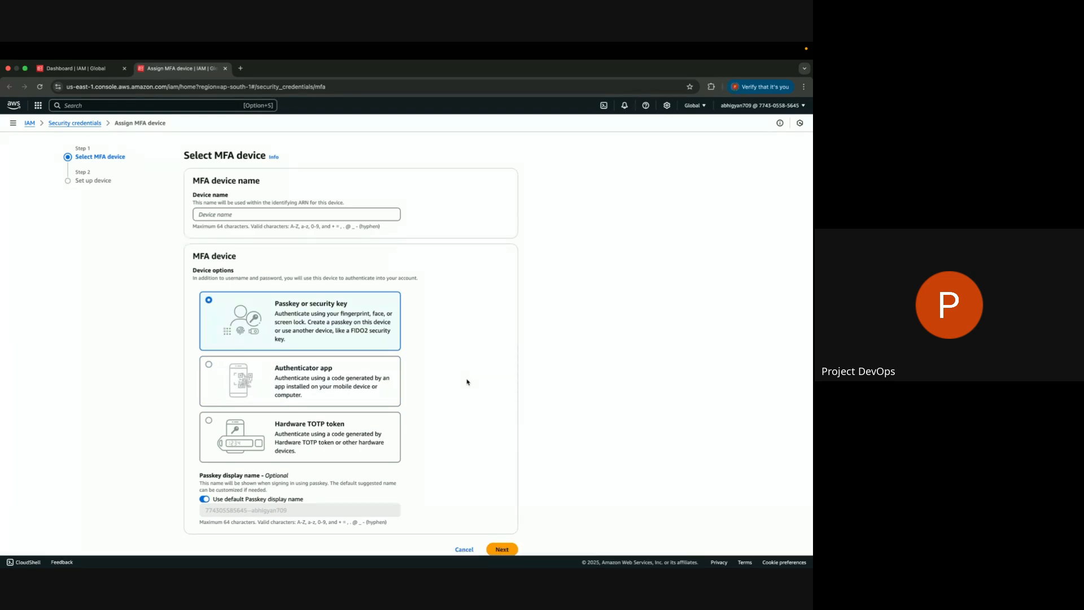
- Name the passkey device MacBook, trimming the invalid extra text, and advance to setup
{"action": "scroll", "coordinate": [336, 213], "scroll_direction": "down", "scroll_amount": 1}
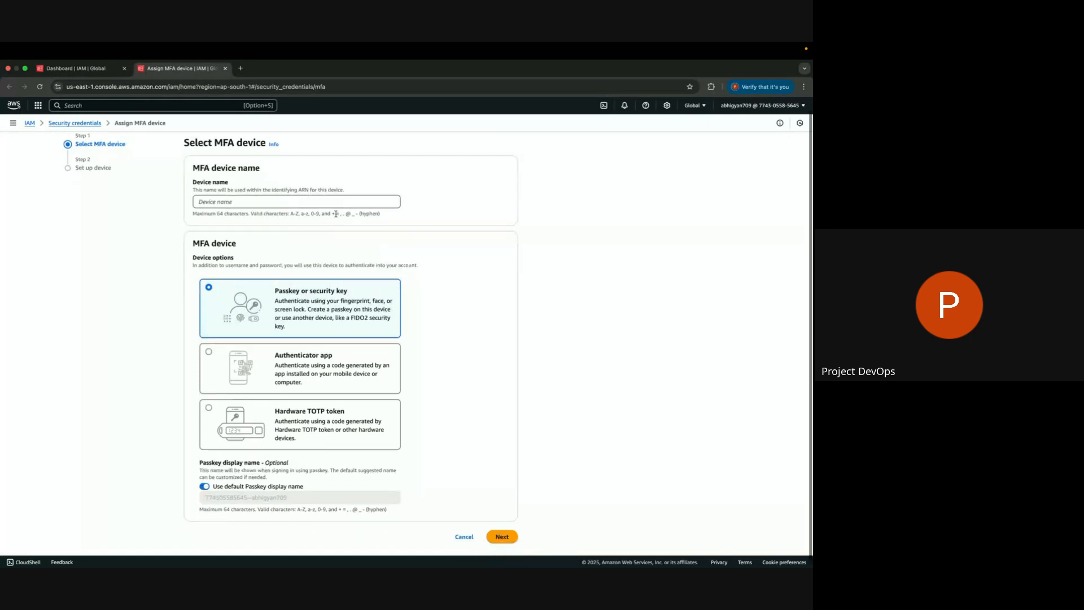
{"action": "left_click", "coordinate": [336, 203]}
{"action": "type", "text": "MacBook"}
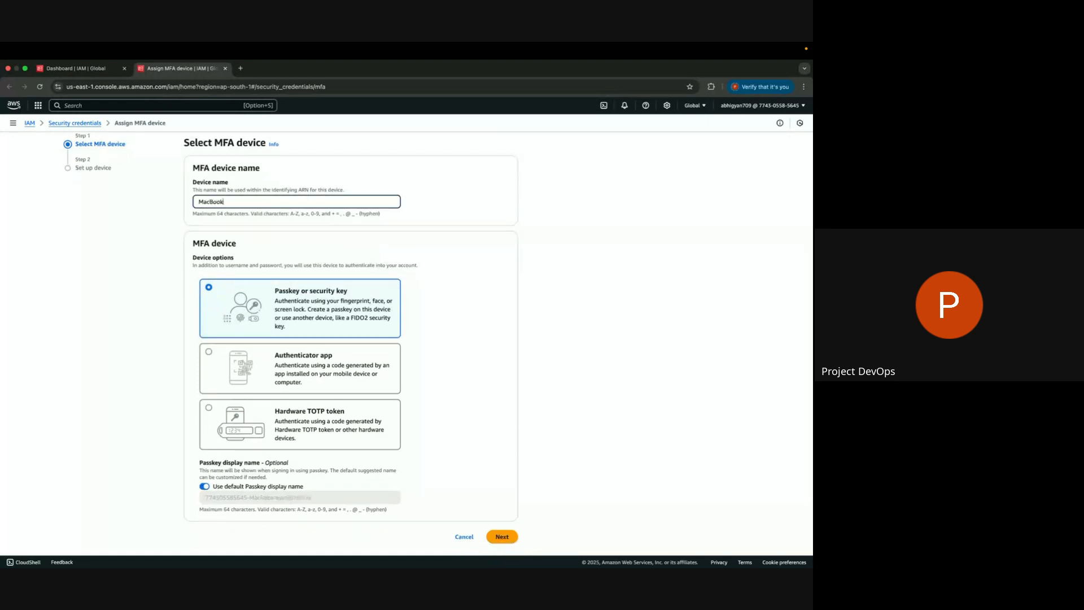
{"action": "type", "text": " FingerPrint"}
{"action": "scroll", "coordinate": [455, 480], "scroll_direction": "down", "scroll_amount": 1}
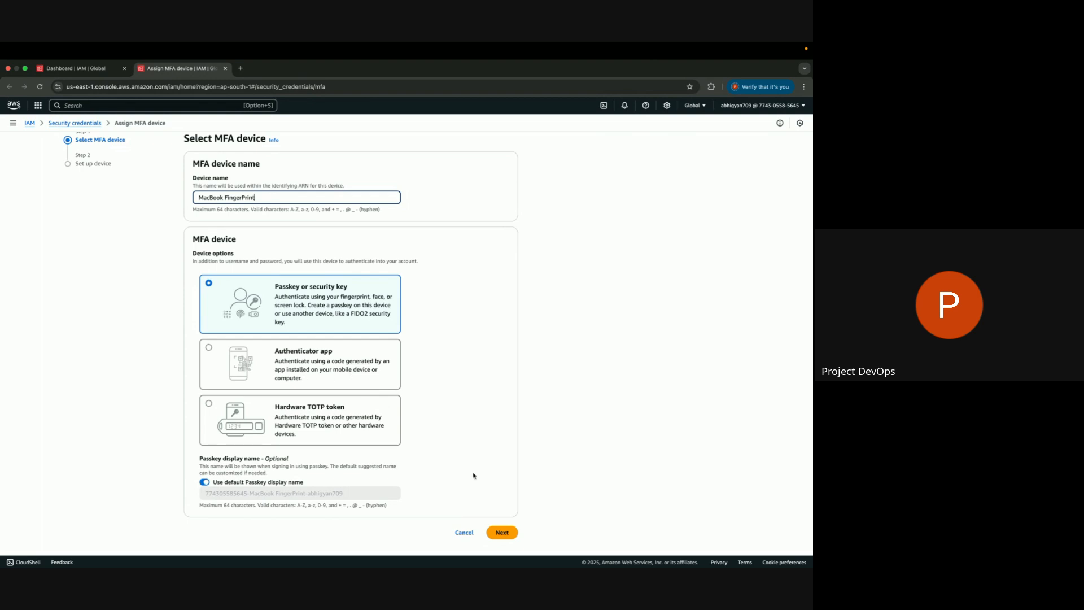
{"action": "left_click", "coordinate": [502, 532]}
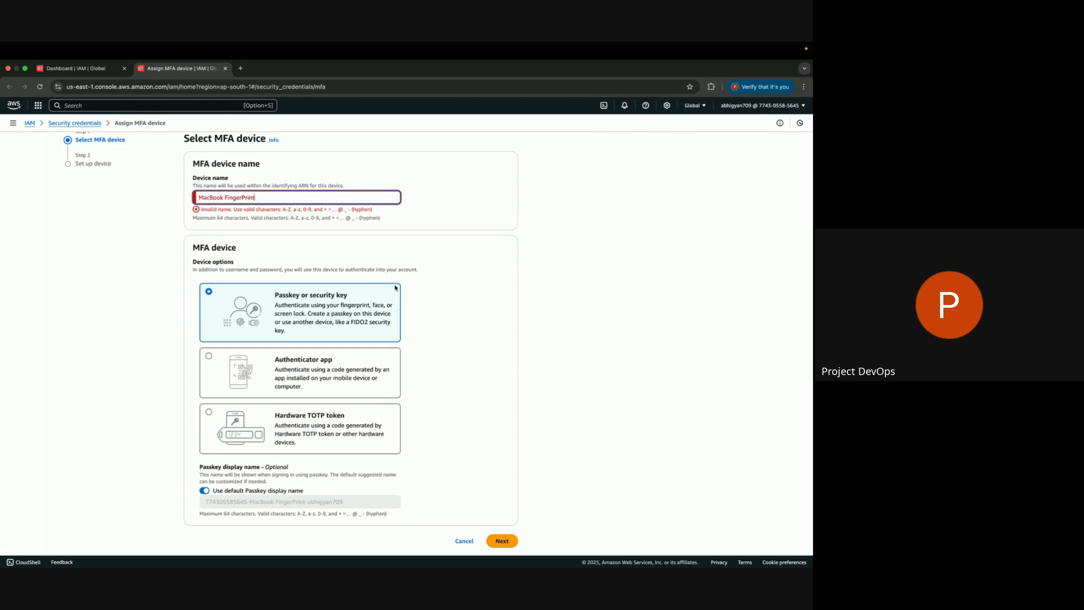
{"action": "left_click_drag", "start_coordinate": [224, 199], "coordinate": [334, 199]}
{"action": "key", "text": "BackSpace"}
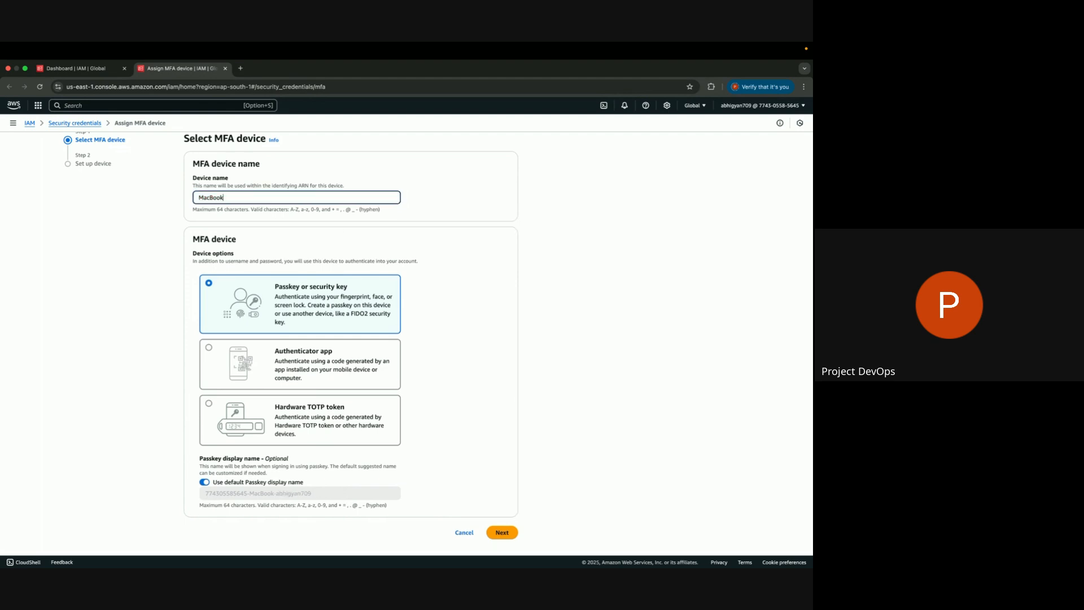
{"action": "left_click", "coordinate": [502, 532]}
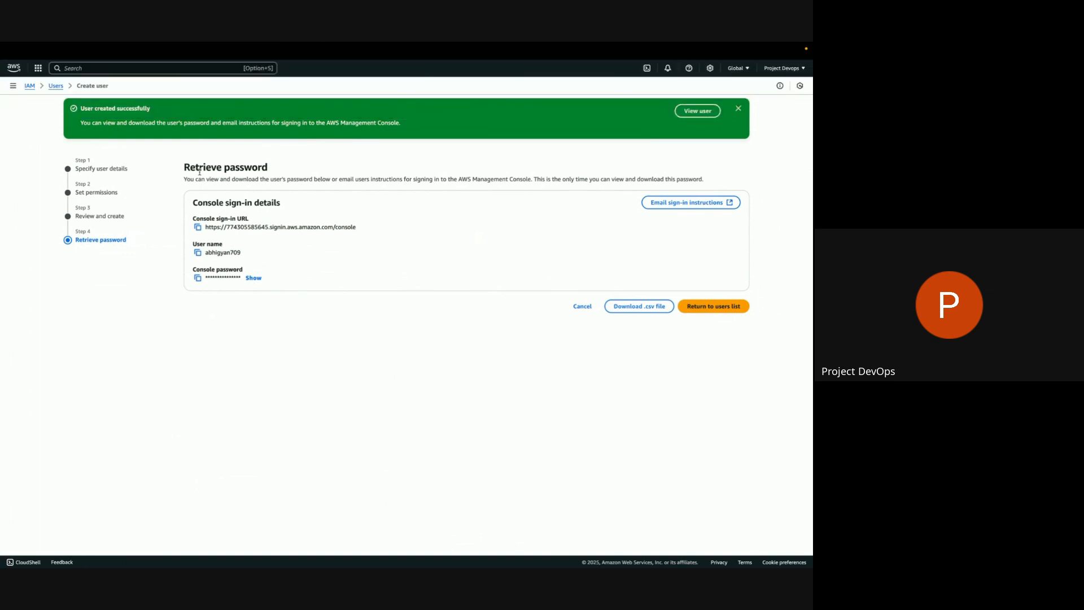
- Open the DevOps_Users group's permissions and choose to attach existing policies
{"action": "left_click", "coordinate": [55, 86]}
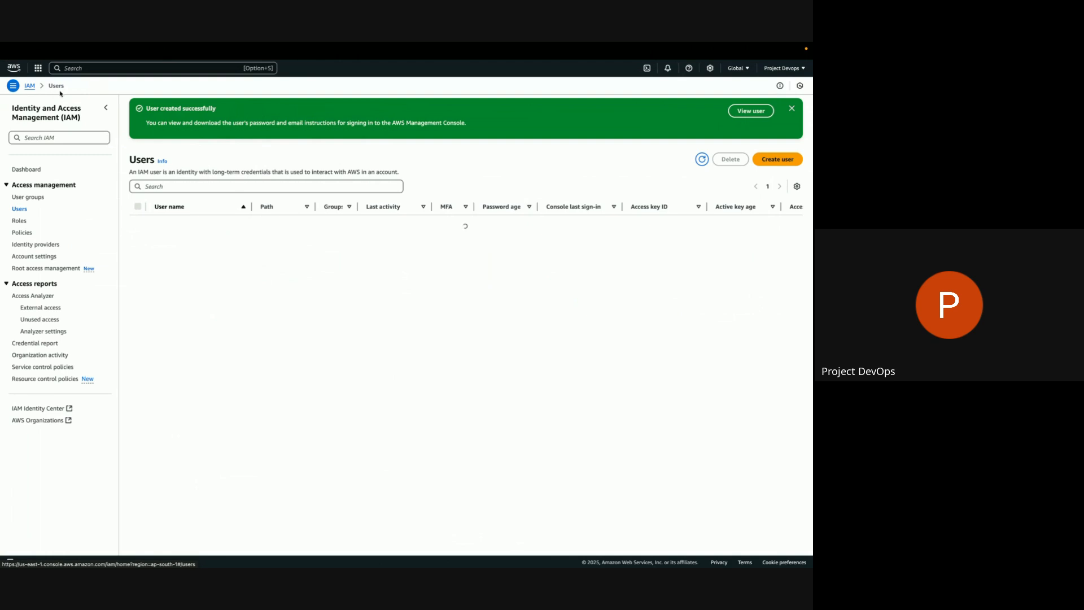
{"action": "left_click", "coordinate": [27, 198]}
{"action": "left_click", "coordinate": [173, 171]}
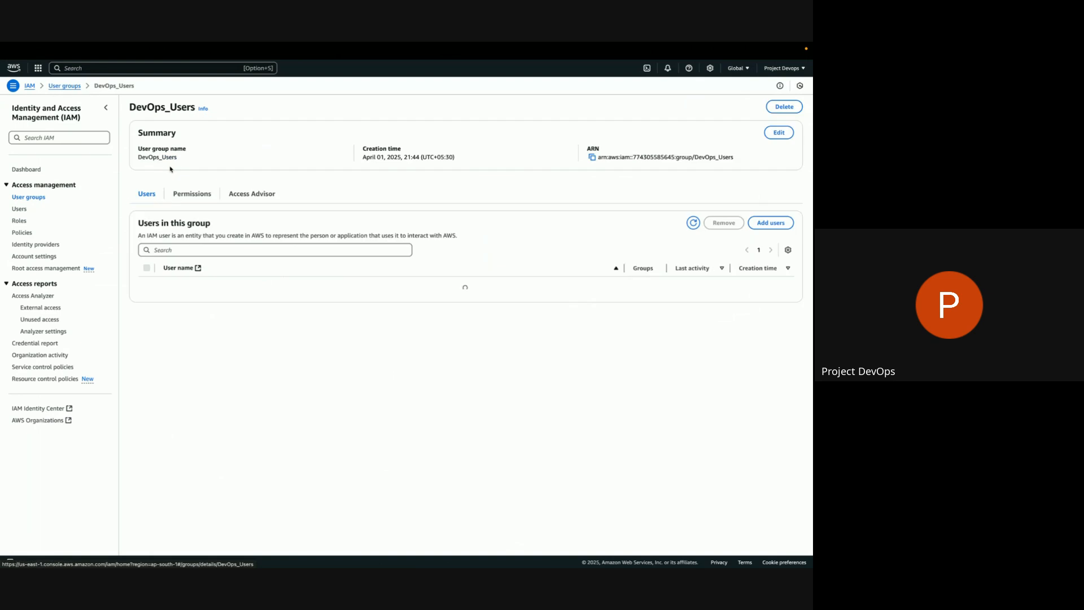
{"action": "left_click", "coordinate": [193, 196]}
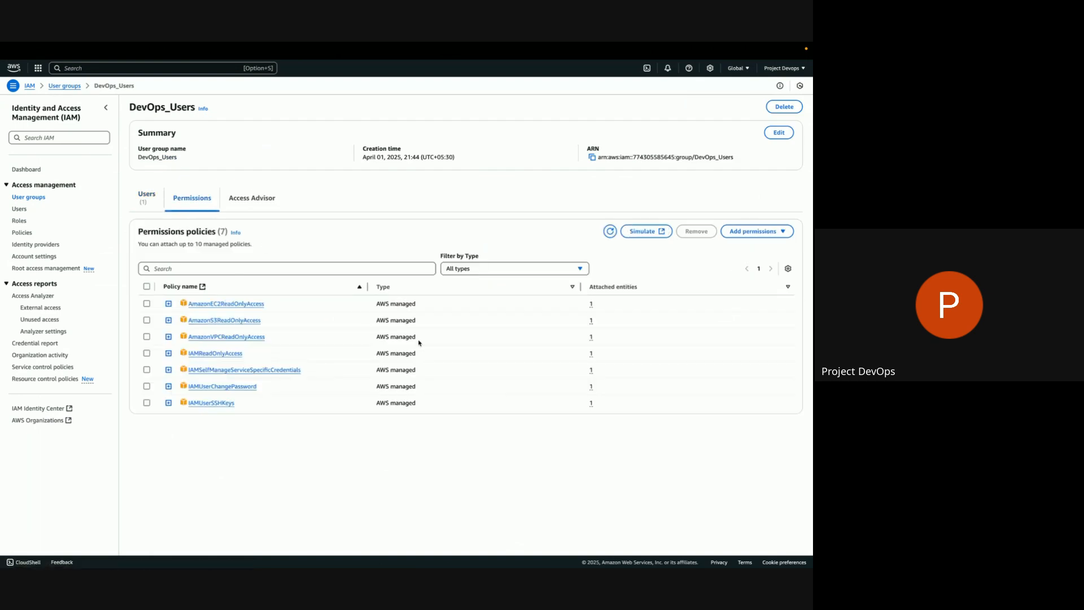
{"action": "left_click", "coordinate": [757, 233]}
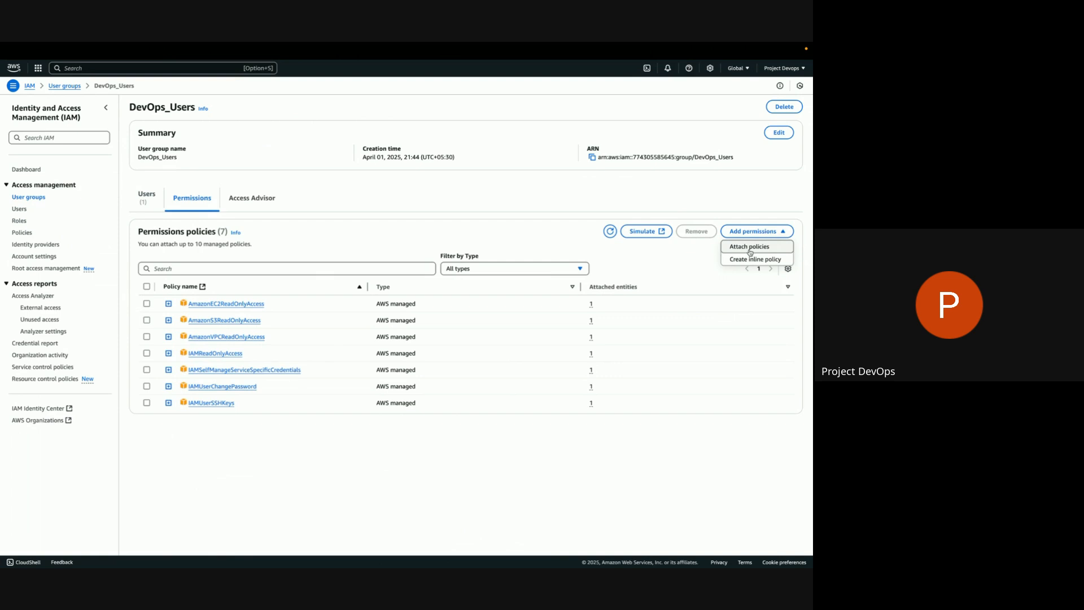
{"action": "left_click", "coordinate": [750, 252]}
- Search policies for 'mfa' then 'IAM', preview the IAMFullAccess JSON, and return to the group
{"action": "left_click", "coordinate": [236, 200]}
{"action": "type", "text": "mfa"}
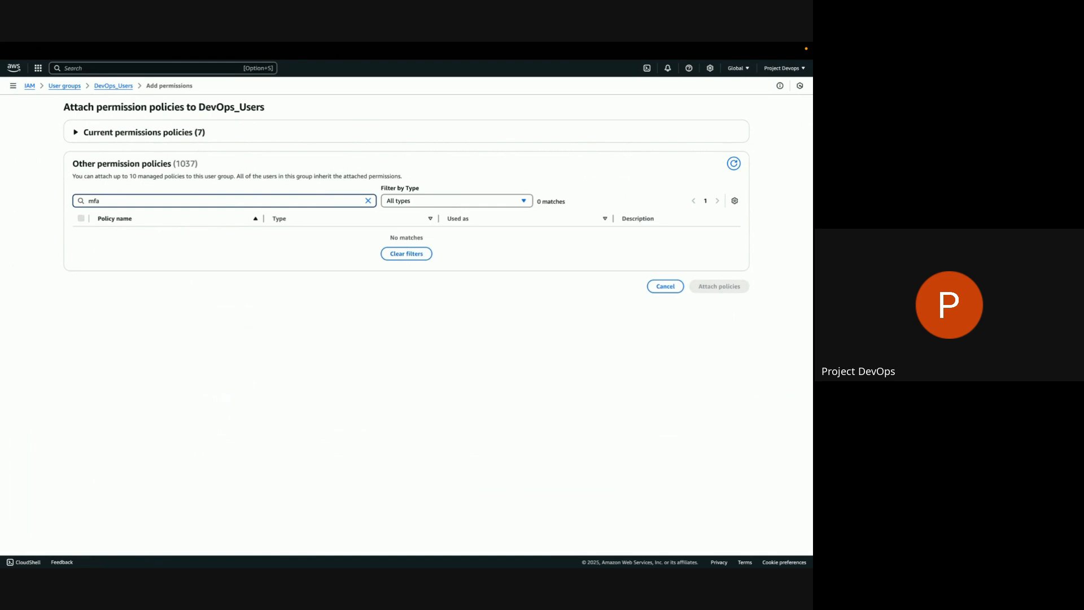
{"action": "key", "text": "BackSpace"}
{"action": "key", "text": "BackSpace"}
{"action": "key", "text": "BackSpace"}
{"action": "type", "text": "A"}
{"action": "key", "text": "BackSpace"}
{"action": "type", "text": "IAM"}
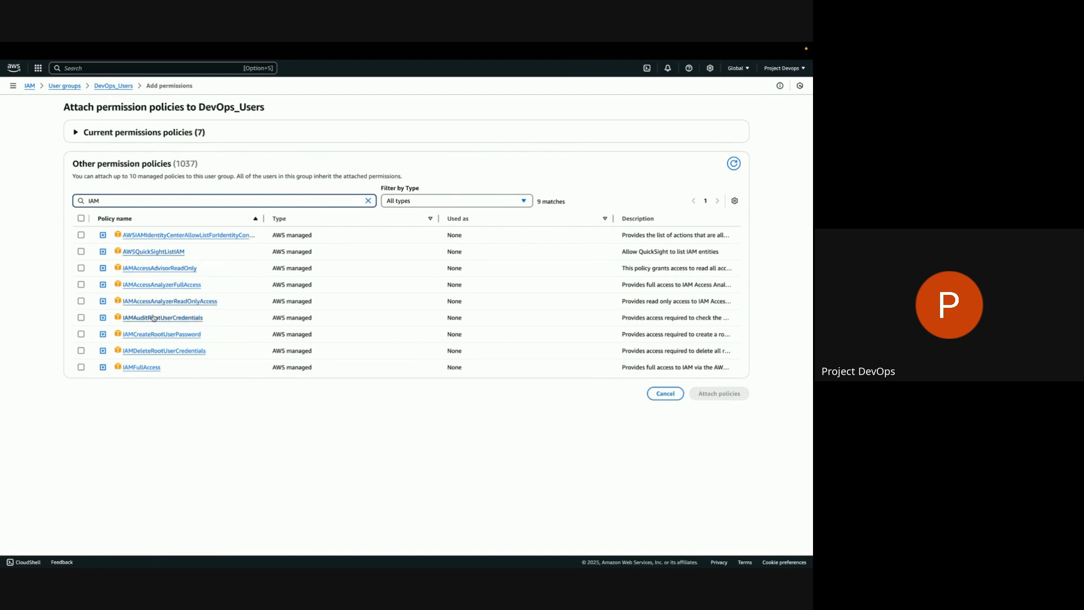
{"action": "left_click", "coordinate": [103, 368]}
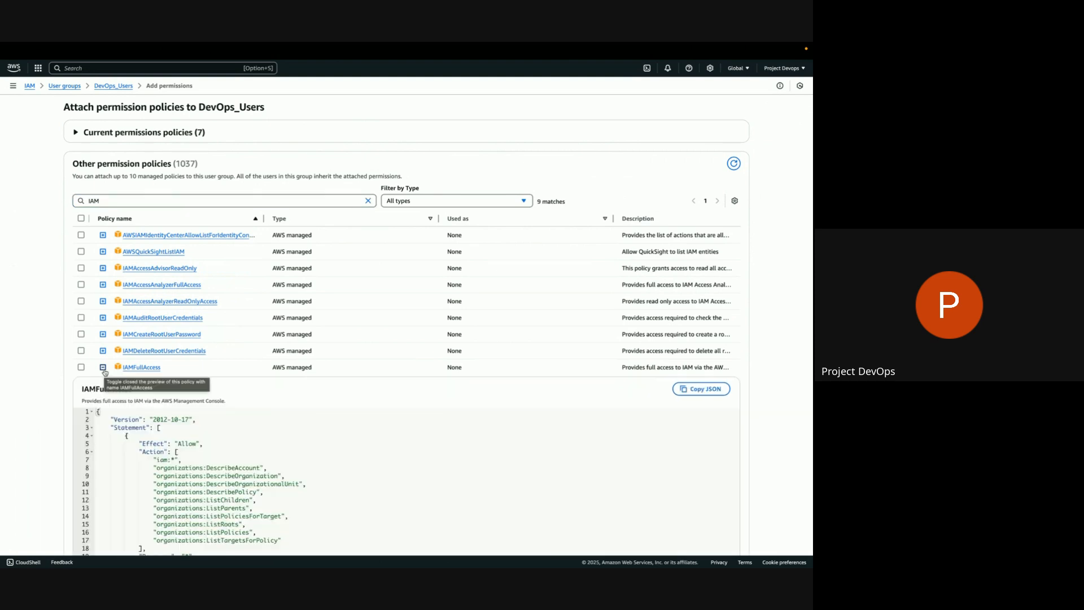
{"action": "left_click", "coordinate": [103, 368]}
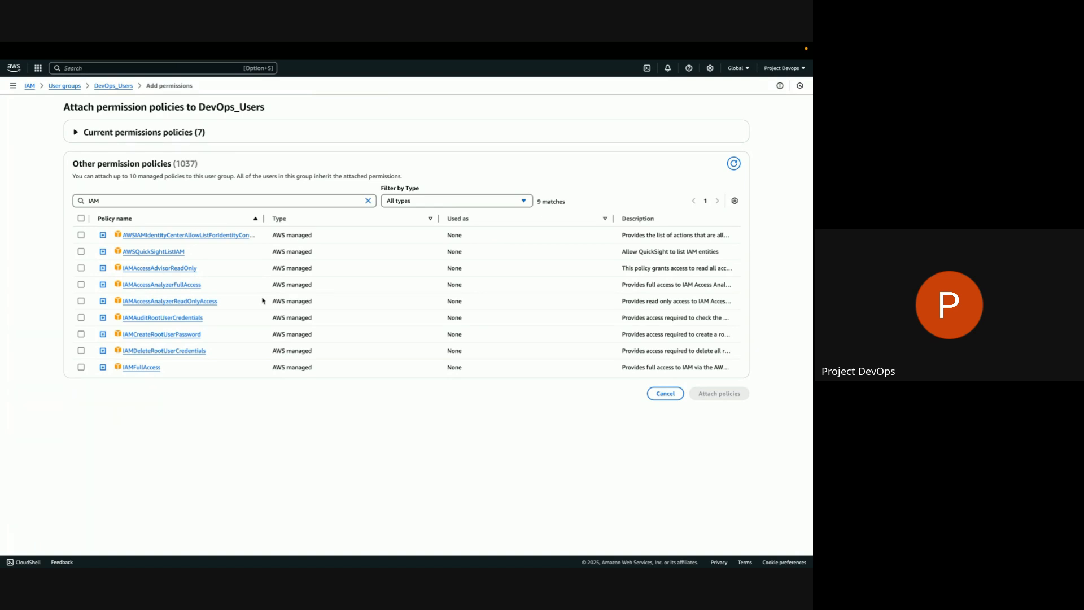
{"action": "left_click", "coordinate": [118, 87]}
- Select and copy the full iam:EnableMFADevice access-denied error text in the other window
{"action": "key", "text": "ctrl+Left"}
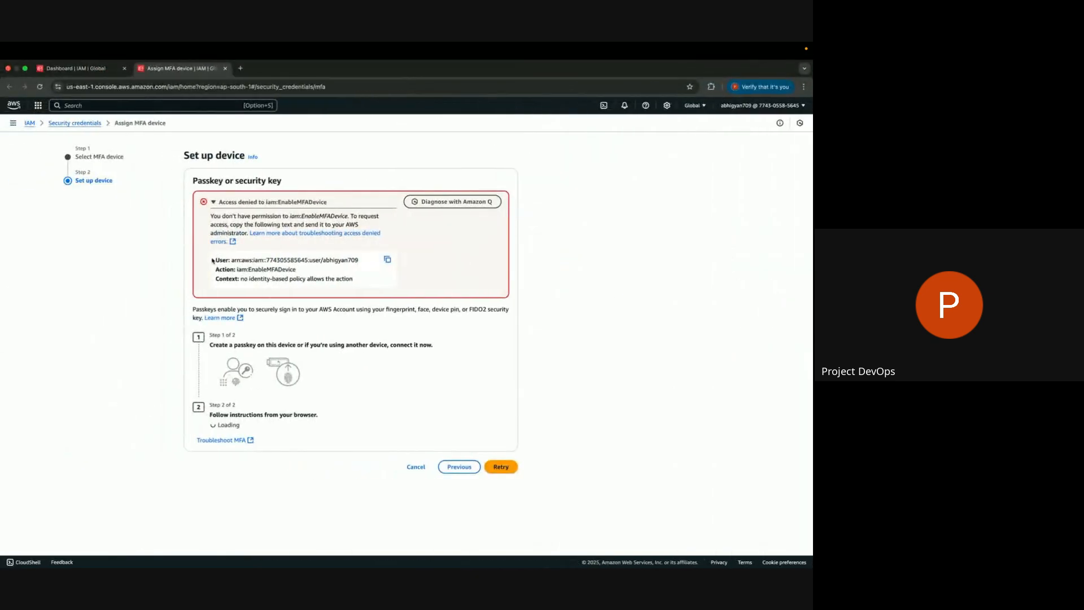
{"action": "left_click_drag", "start_coordinate": [218, 201], "coordinate": [357, 281]}
{"action": "key", "text": "super+c"}
{"action": "key", "text": "ctrl+Right"}
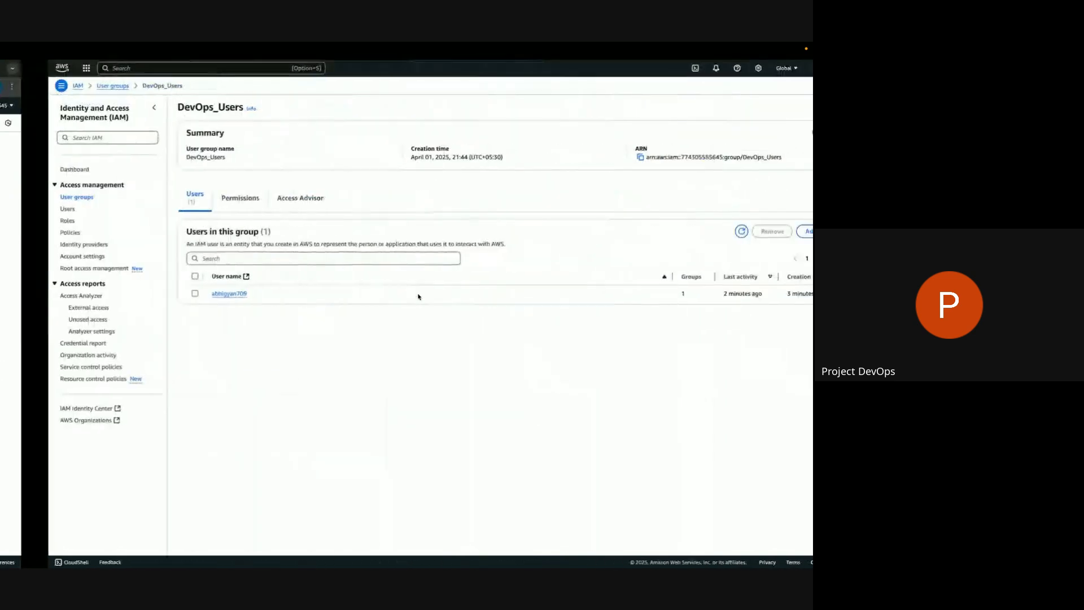
{"action": "mouse_move", "coordinate": [334, 44]}
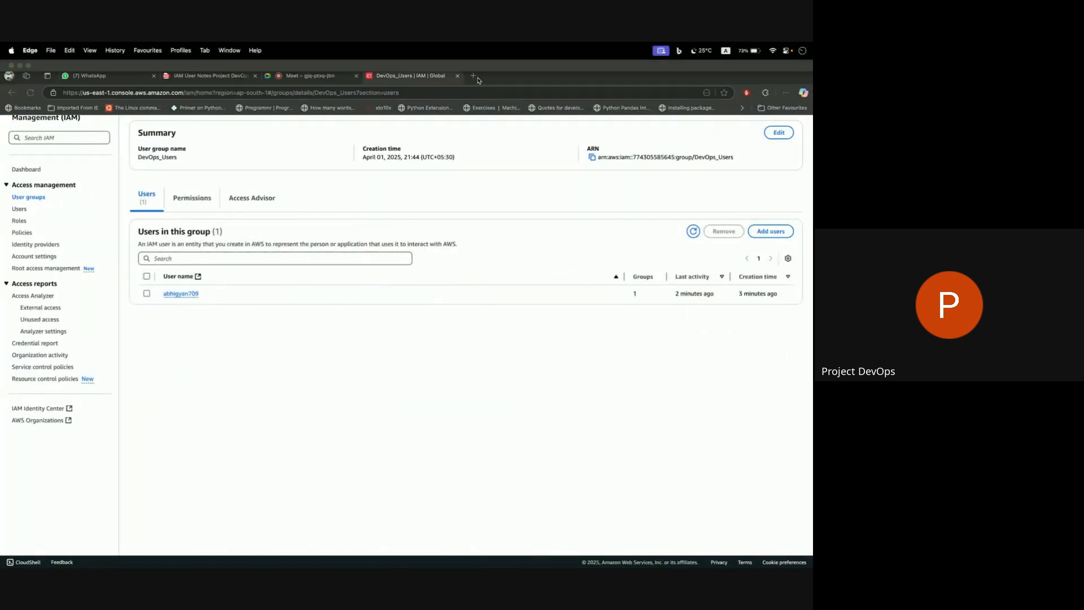
- Leave full screen and load chatgpt.com in a new browser tab
{"action": "left_click", "coordinate": [28, 65]}
{"action": "left_click", "coordinate": [506, 69]}
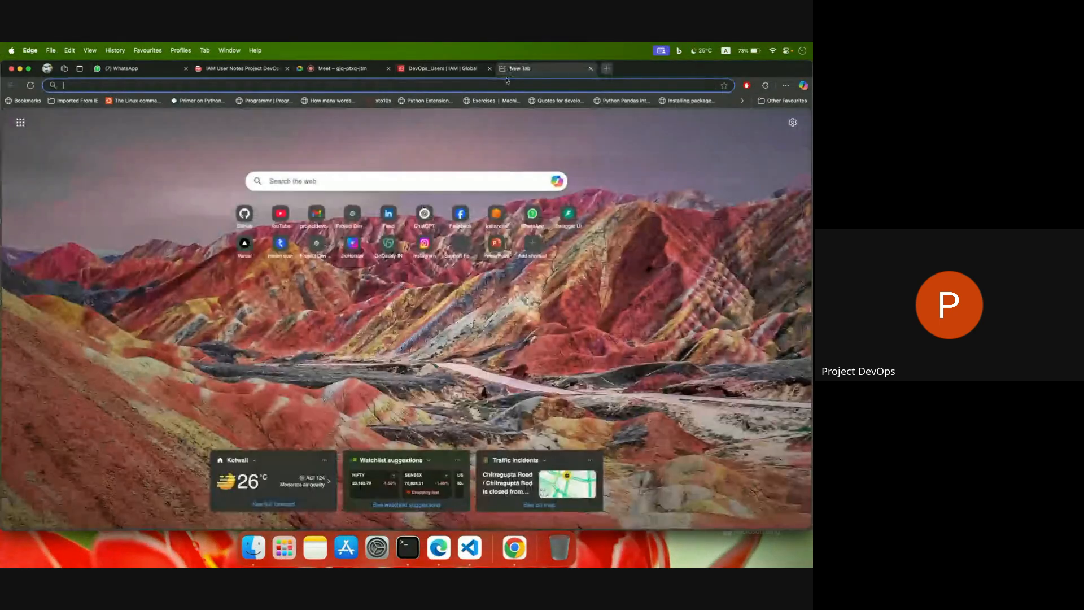
{"action": "type", "text": "chatgpt.com"}
{"action": "key", "text": "Escape"}
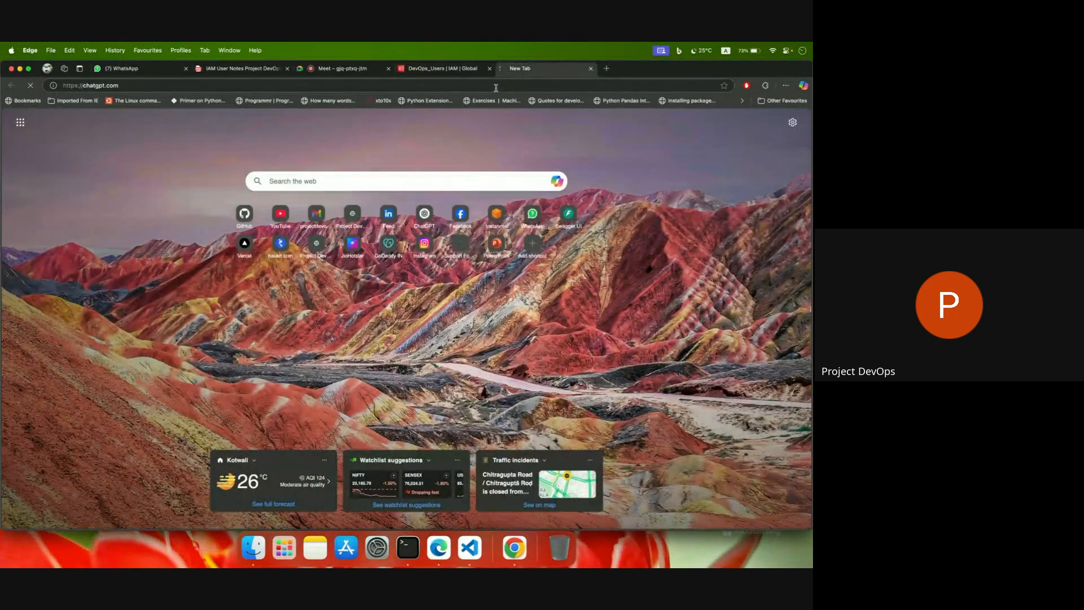
- Check the Google Meet participant list, then return to the ChatGPT tab
{"action": "left_click", "coordinate": [342, 68]}
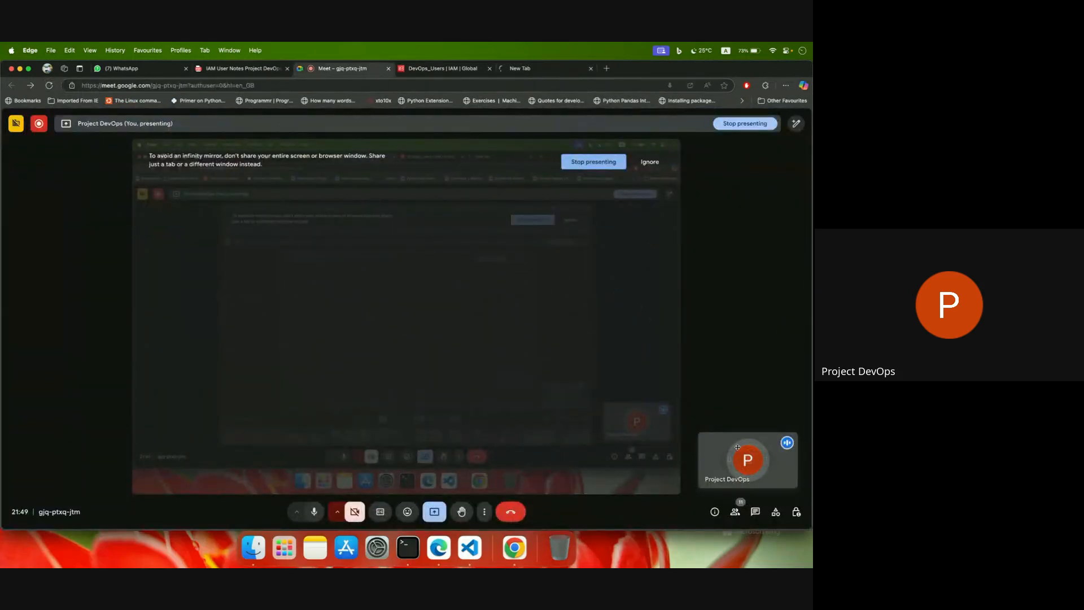
{"action": "left_click", "coordinate": [734, 513]}
{"action": "scroll", "coordinate": [735, 320], "scroll_direction": "down", "scroll_amount": 1}
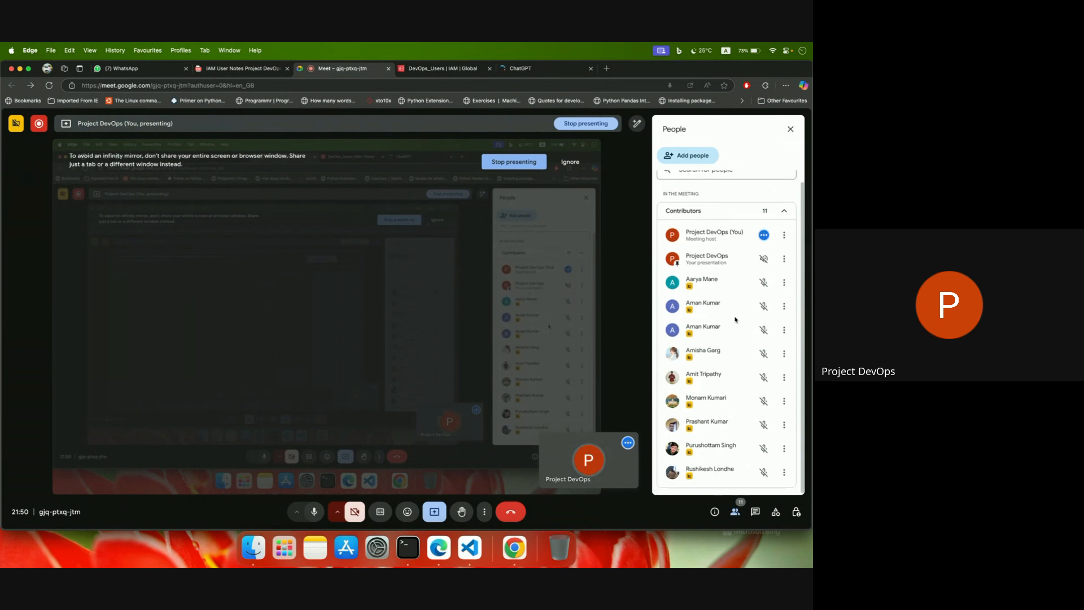
{"action": "left_click", "coordinate": [540, 70]}
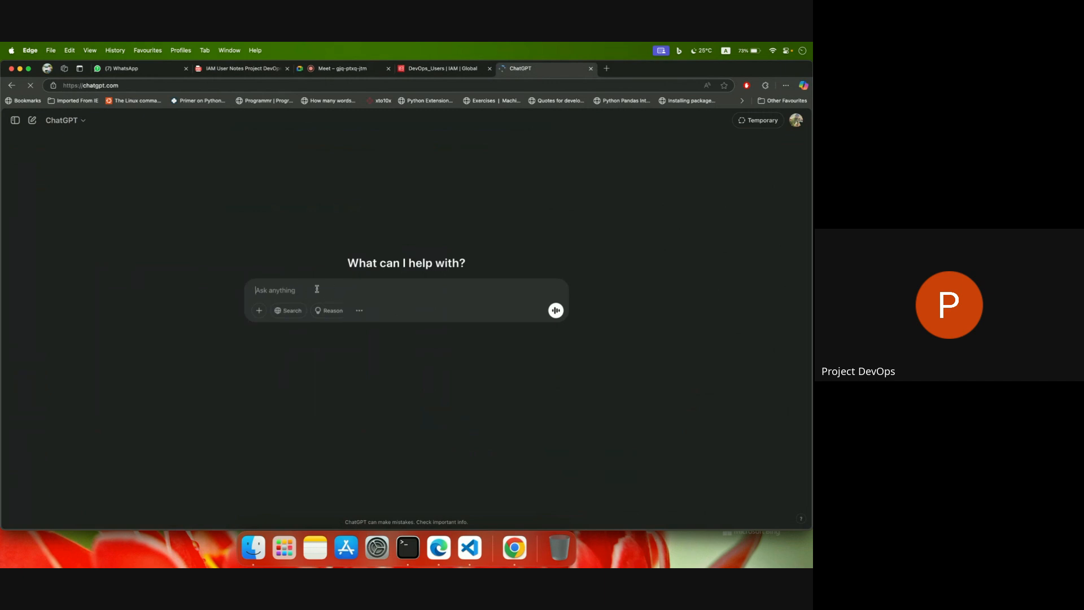
- Paste the access-denied error into ChatGPT, ask for inline policy code, and retry the response
{"action": "key", "text": "super+v"}
{"action": "key", "text": "shift+Return"}
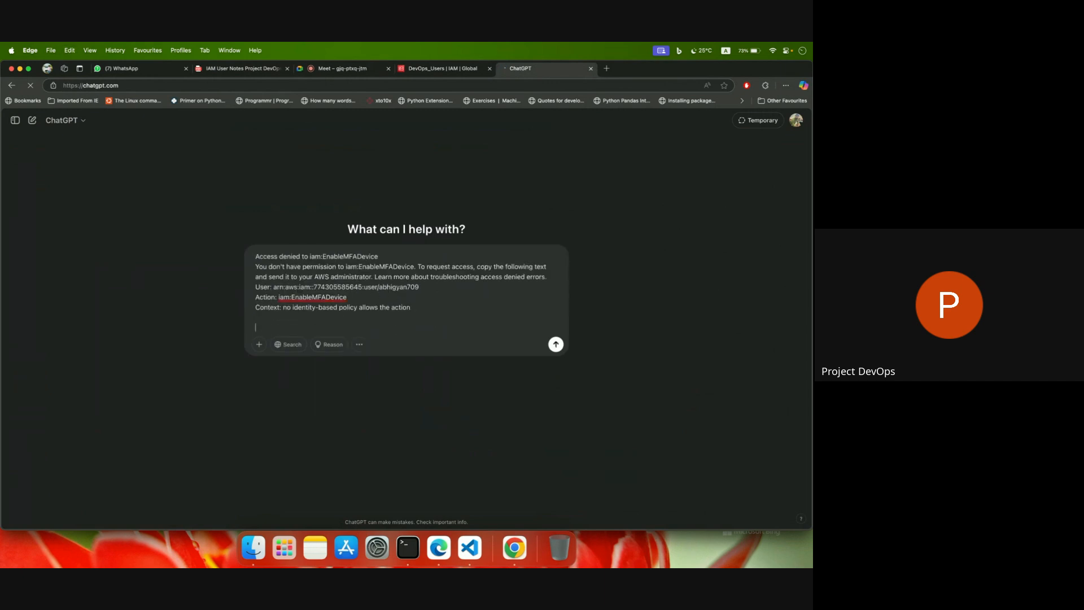
{"action": "type", "text": "i want to add the inline policy please give the code"}
{"action": "key", "text": "Return"}
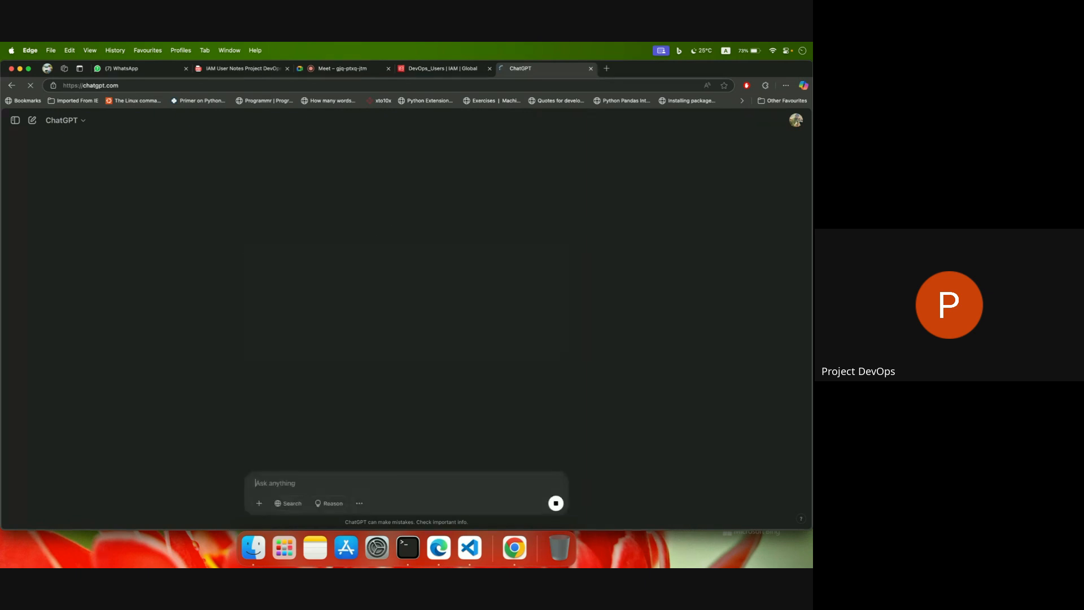
{"action": "left_click", "coordinate": [541, 308]}
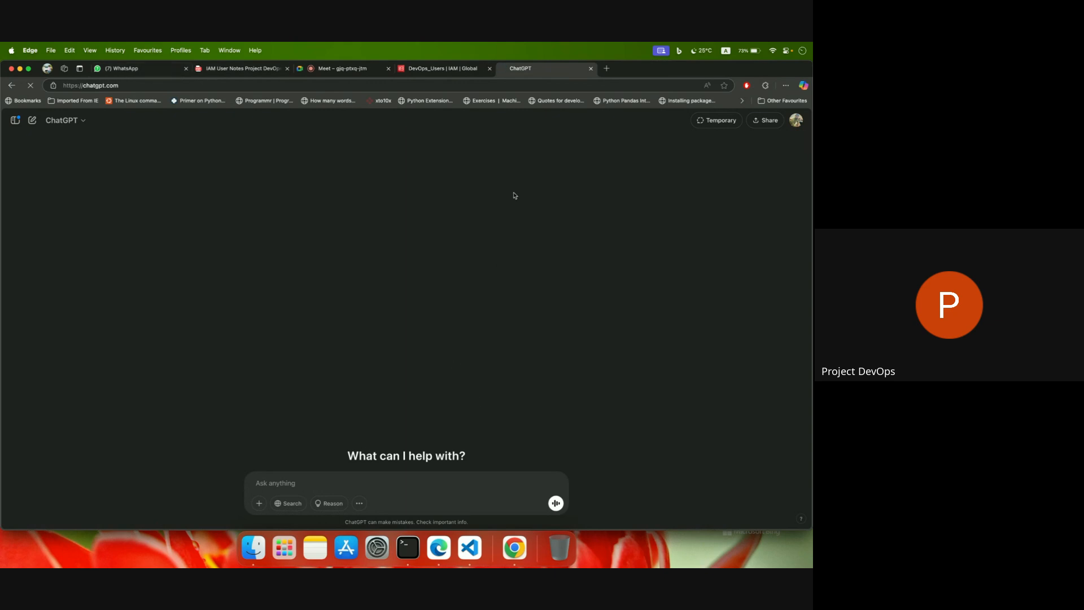
- Open the earlier 'Permission Request for MFA' chat to view its JSON policy, then return to DevOps_Users
{"action": "left_click", "coordinate": [443, 71]}
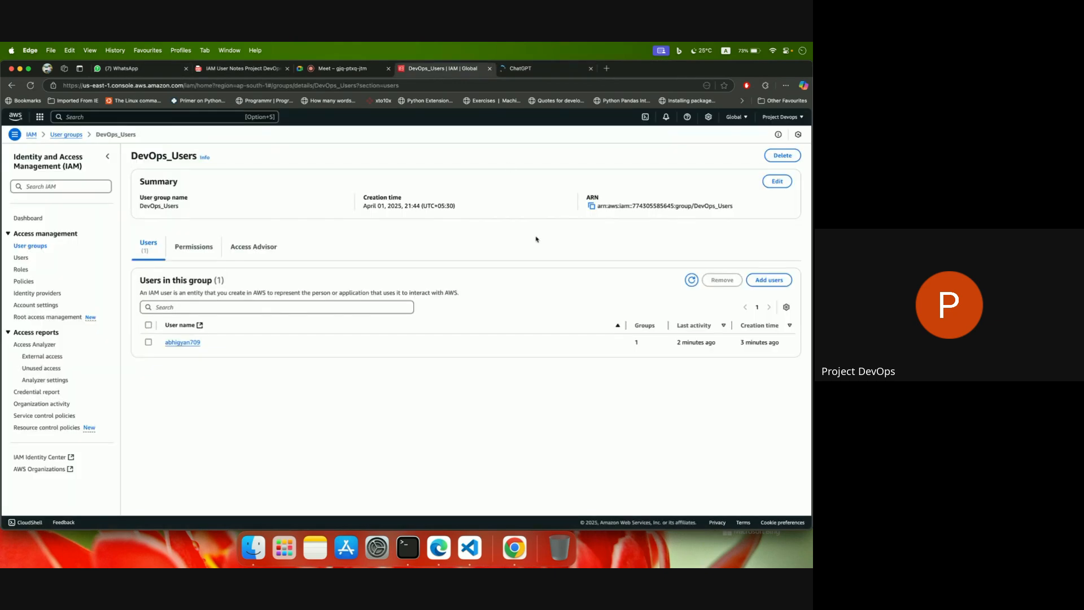
{"action": "left_click", "coordinate": [525, 70]}
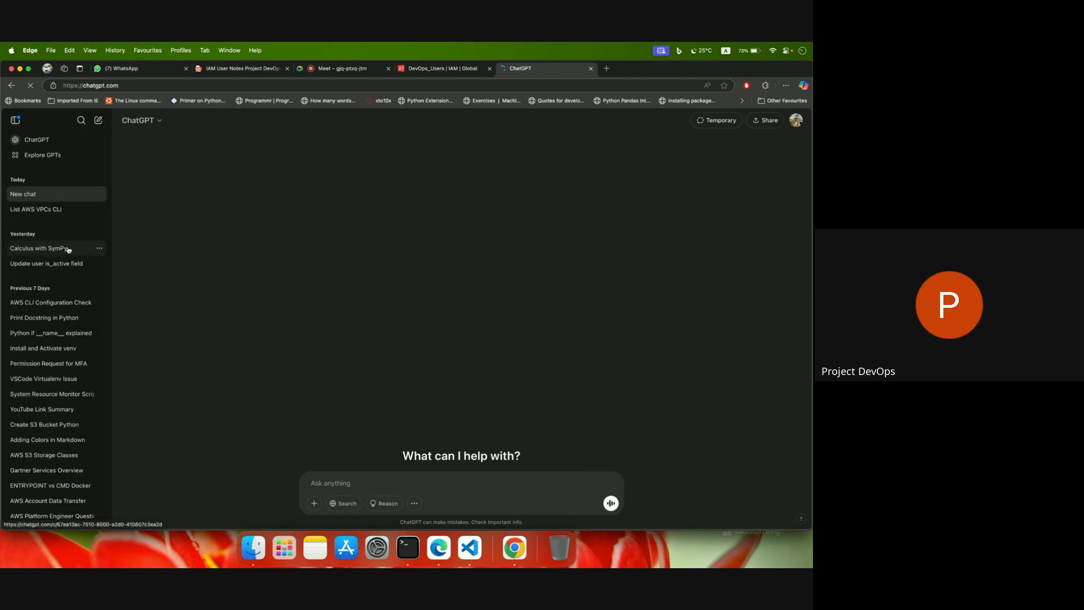
{"action": "scroll", "coordinate": [68, 321], "scroll_direction": "down", "scroll_amount": 3}
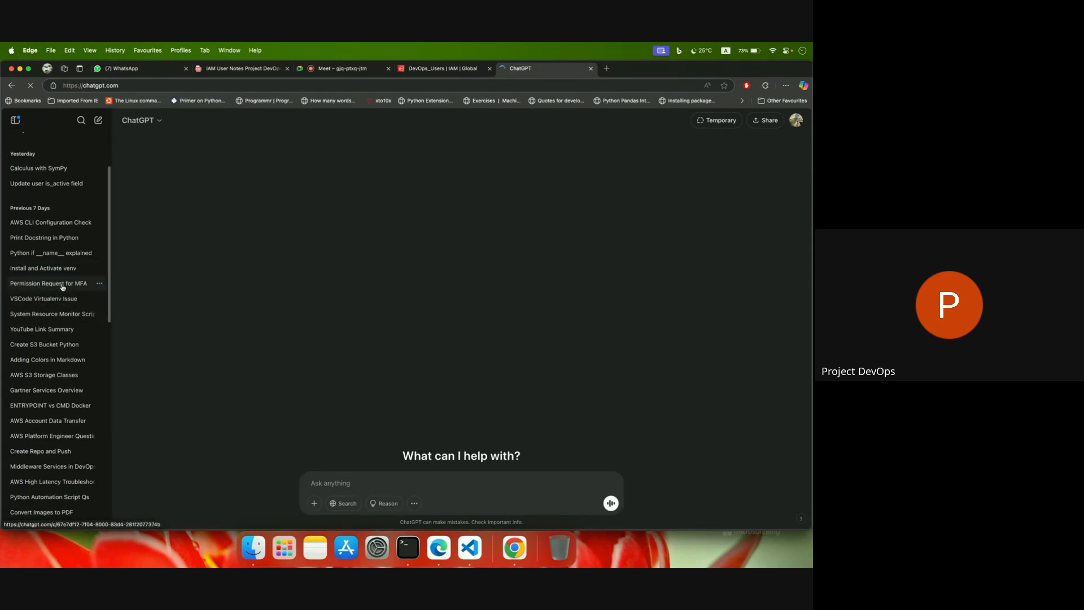
{"action": "left_click", "coordinate": [63, 283]}
{"action": "scroll", "coordinate": [451, 337], "scroll_direction": "up", "scroll_amount": 15}
{"action": "scroll", "coordinate": [452, 338], "scroll_direction": "down", "scroll_amount": 10}
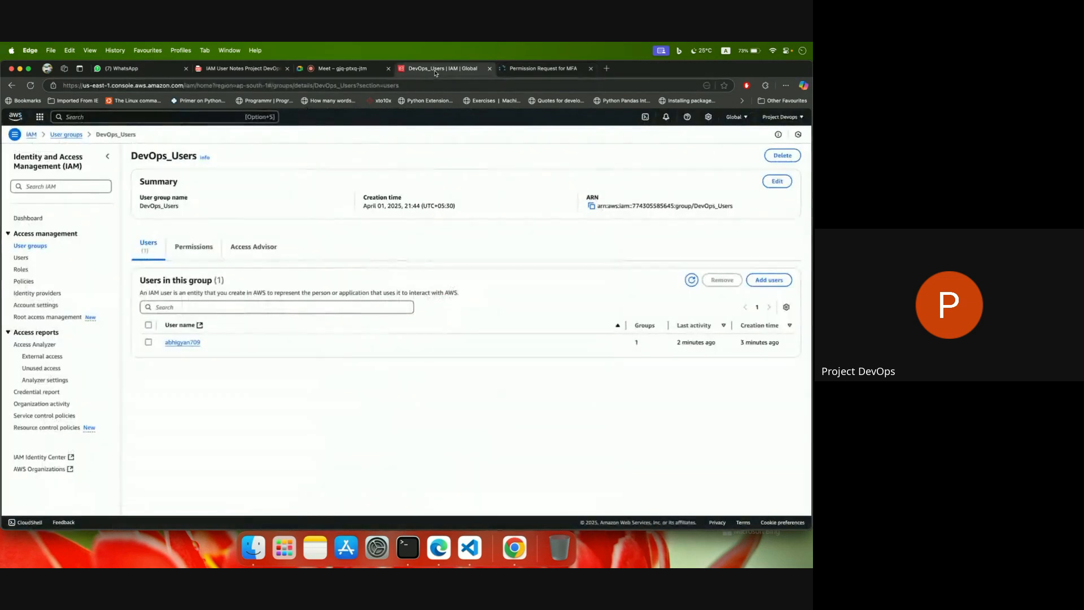
{"action": "left_click", "coordinate": [437, 68]}
- Start an inline policy for DevOps_Users and switch it to the JSON editor
{"action": "left_click", "coordinate": [194, 246]}
{"action": "left_click", "coordinate": [751, 280]}
{"action": "left_click", "coordinate": [737, 308]}
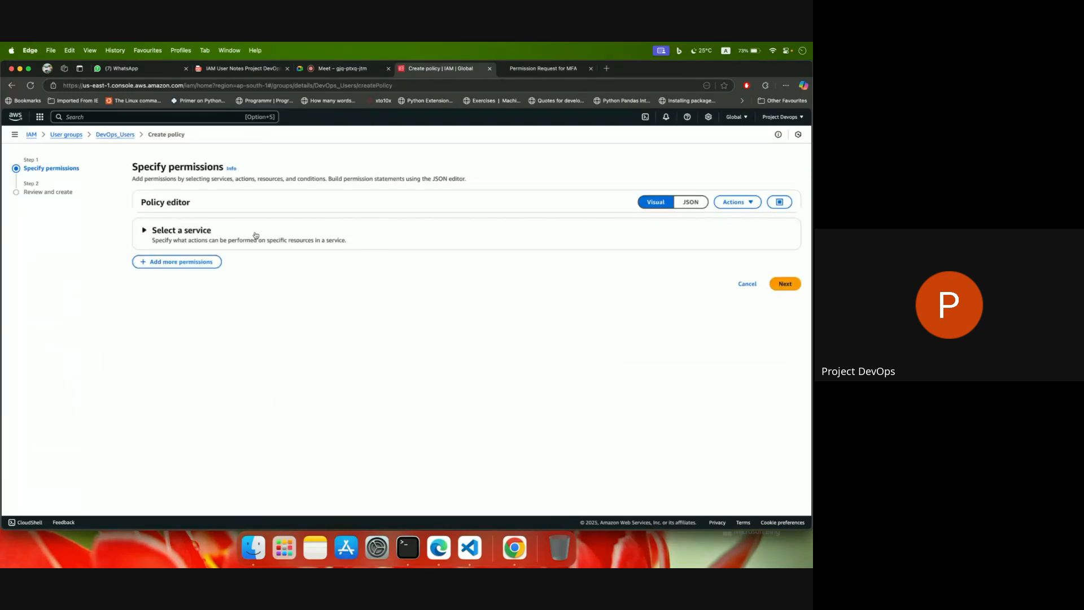
{"action": "left_click", "coordinate": [689, 203]}
{"action": "left_click", "coordinate": [656, 202]}
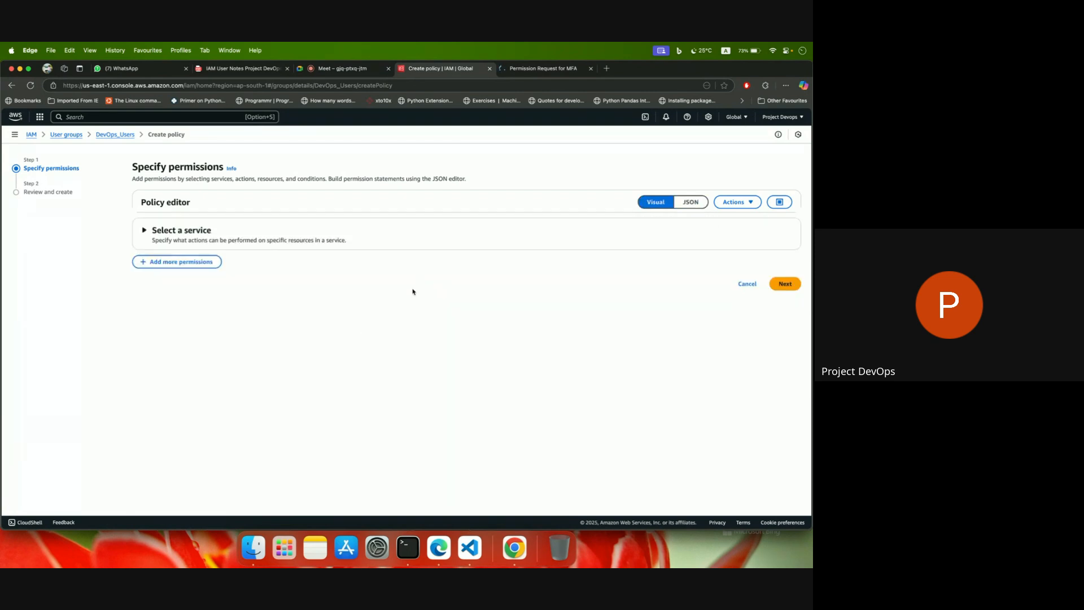
{"action": "left_click", "coordinate": [690, 204]}
- Replace the default policy JSON with the copied MFA-device permissions
{"action": "left_click", "coordinate": [276, 311]}
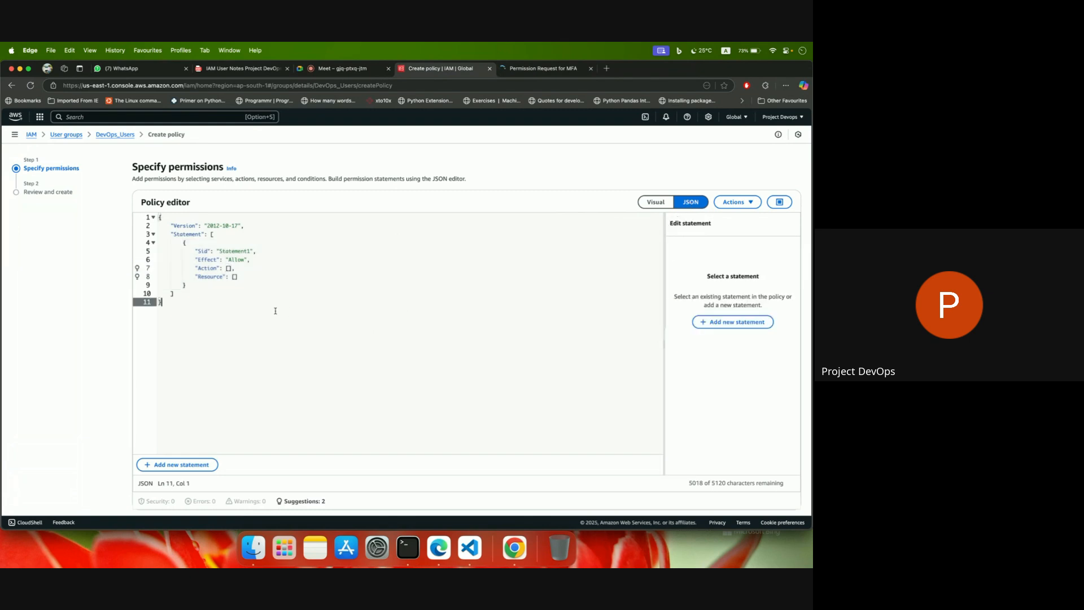
{"action": "key", "text": "super+a"}
{"action": "type", "text": "{     \"Version\": \"2012-10-17\",     \"Statement\": [         {             \"Effect\": \"Allow\",             \"Action\": [                 \"iam:CreateVirtualMFADevice\",                 \"iam:ListVirtualMFADevices\",                 \"iam:EnableMFADevice\",                 \"iam:ResyncMFADevice\"             ],             \"Resource\": \"*\"         }     ] }"}
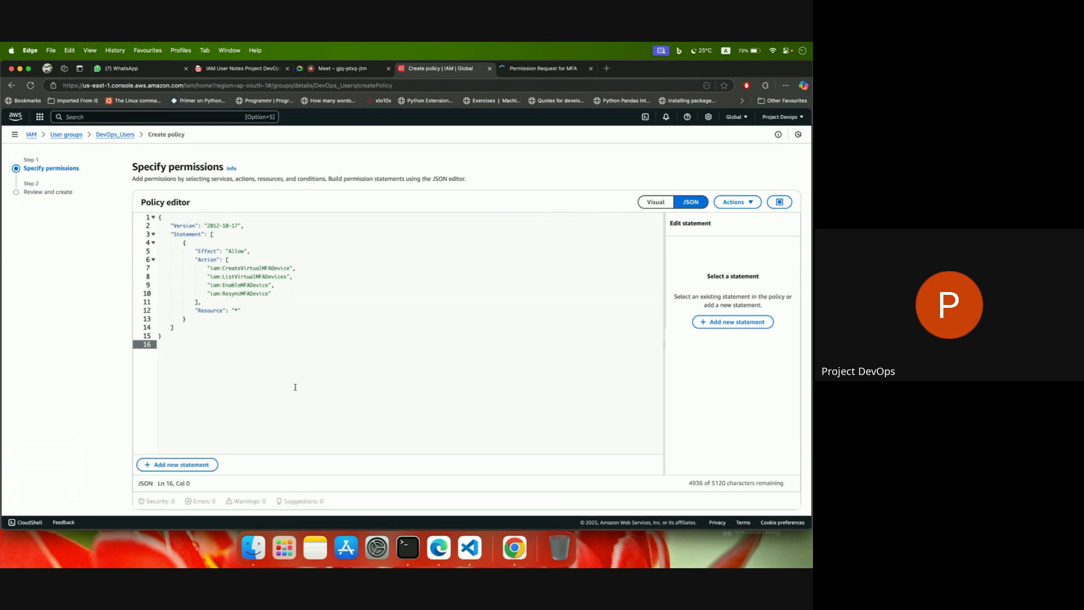
{"action": "left_click", "coordinate": [240, 69]}
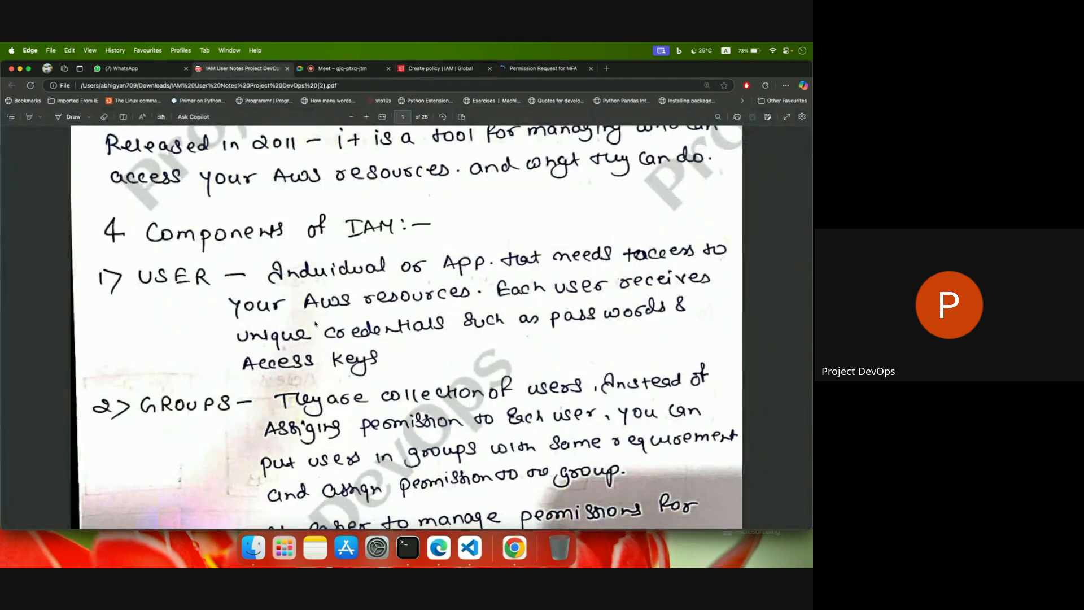
- Read the PDF's IAM Policies notes, glance at the ChatGPT MFA policy, and return to Create policy
{"action": "scroll", "coordinate": [406, 327], "scroll_direction": "down", "scroll_amount": 20}
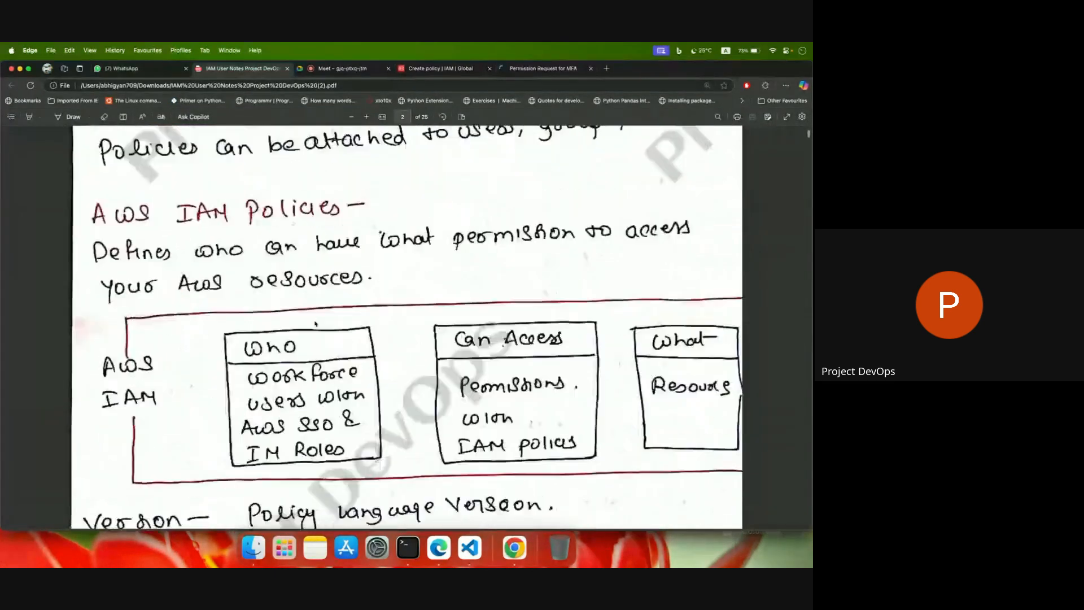
{"action": "scroll", "coordinate": [311, 348], "scroll_direction": "up", "scroll_amount": 5}
{"action": "scroll", "coordinate": [310, 348], "scroll_direction": "down", "scroll_amount": 20}
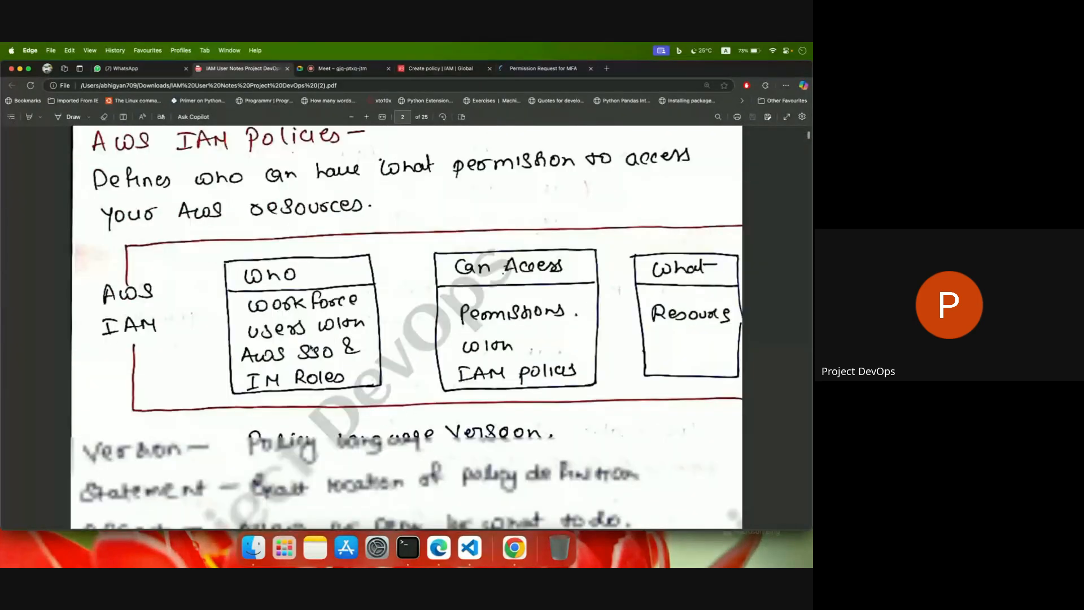
{"action": "scroll", "coordinate": [310, 347], "scroll_direction": "up", "scroll_amount": 12}
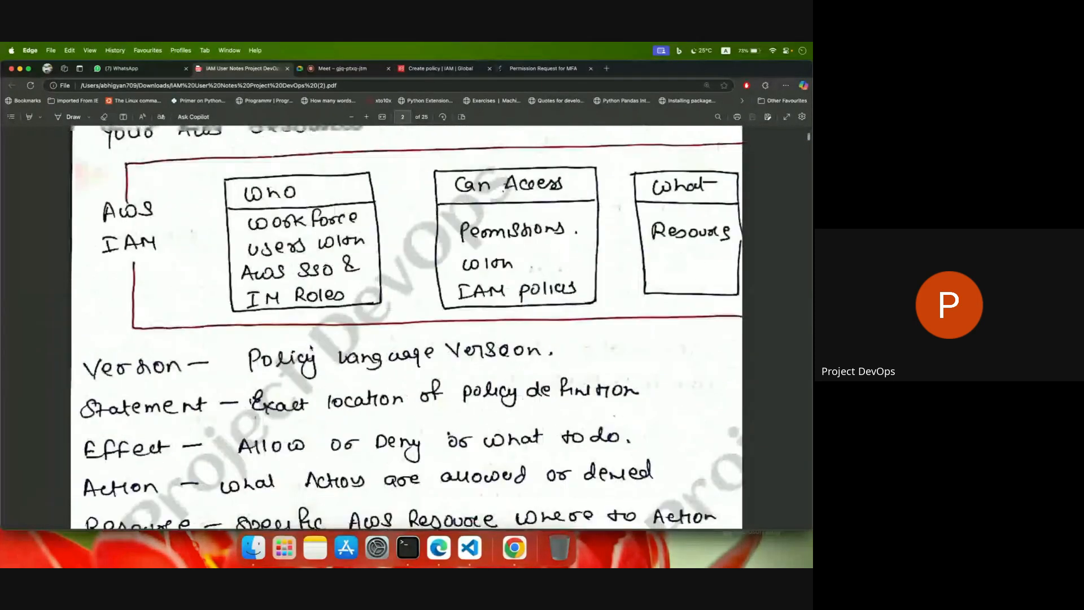
{"action": "scroll", "coordinate": [407, 327], "scroll_direction": "down", "scroll_amount": 2}
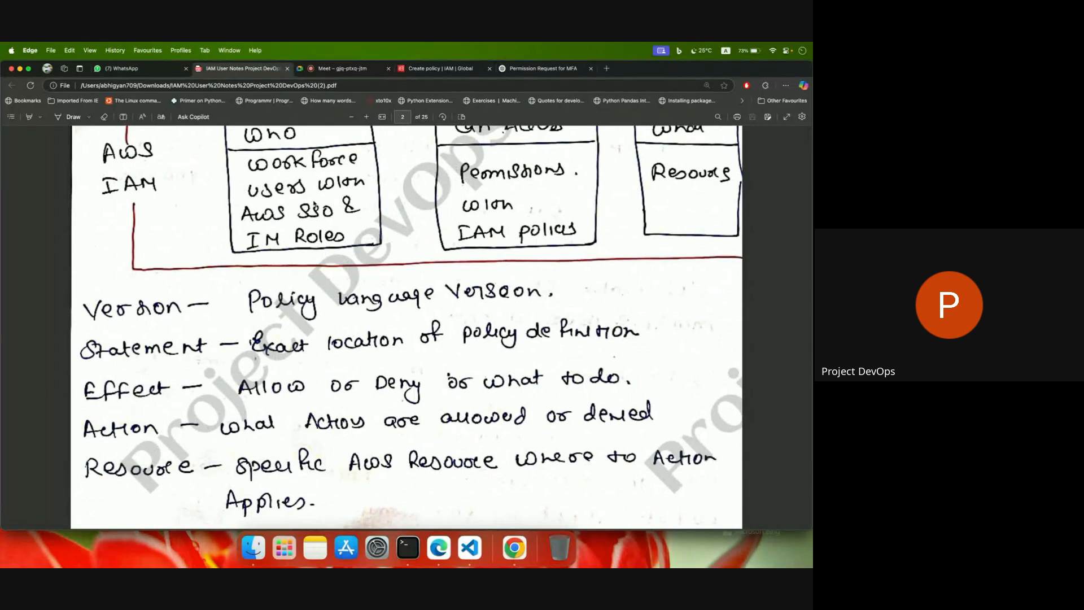
{"action": "left_click", "coordinate": [540, 69]}
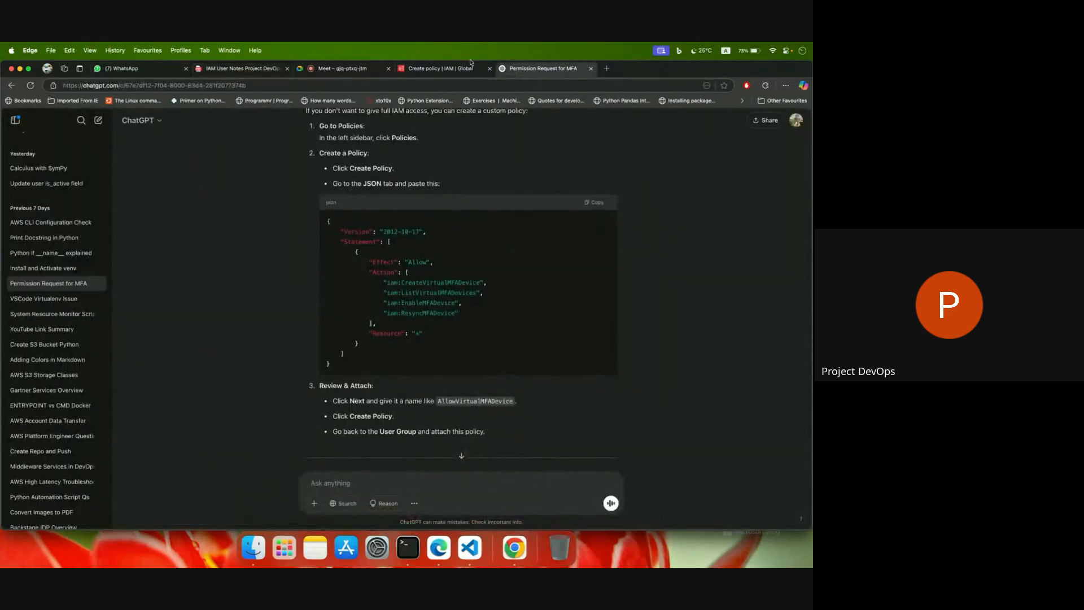
{"action": "left_click", "coordinate": [445, 69]}
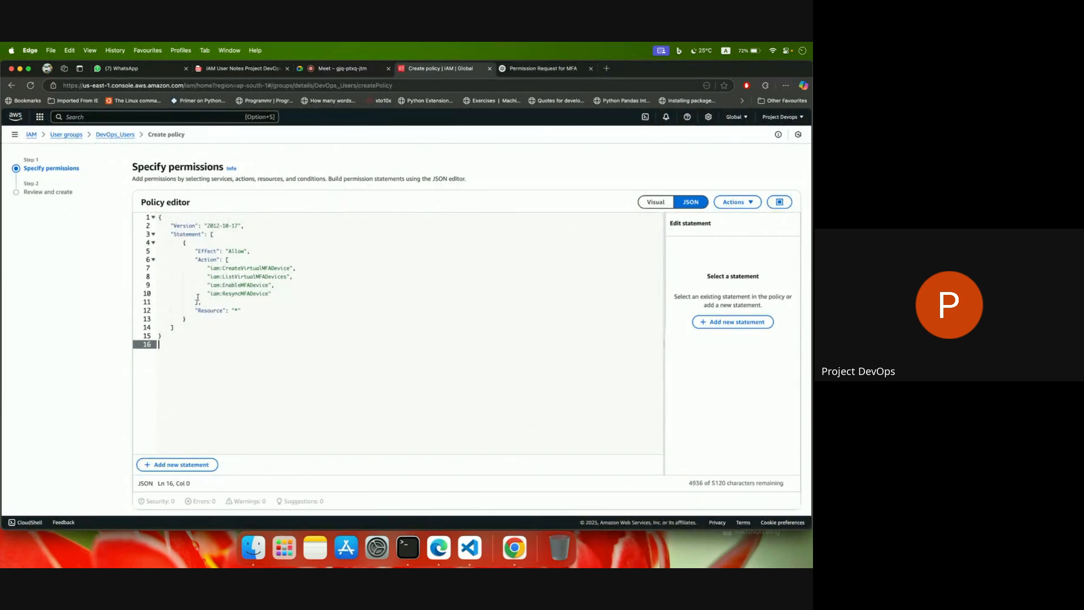
- Review the inline policy, name it AddUserMFA, and create it on DevOps_Users
{"action": "scroll", "coordinate": [434, 355], "scroll_direction": "down", "scroll_amount": 2}
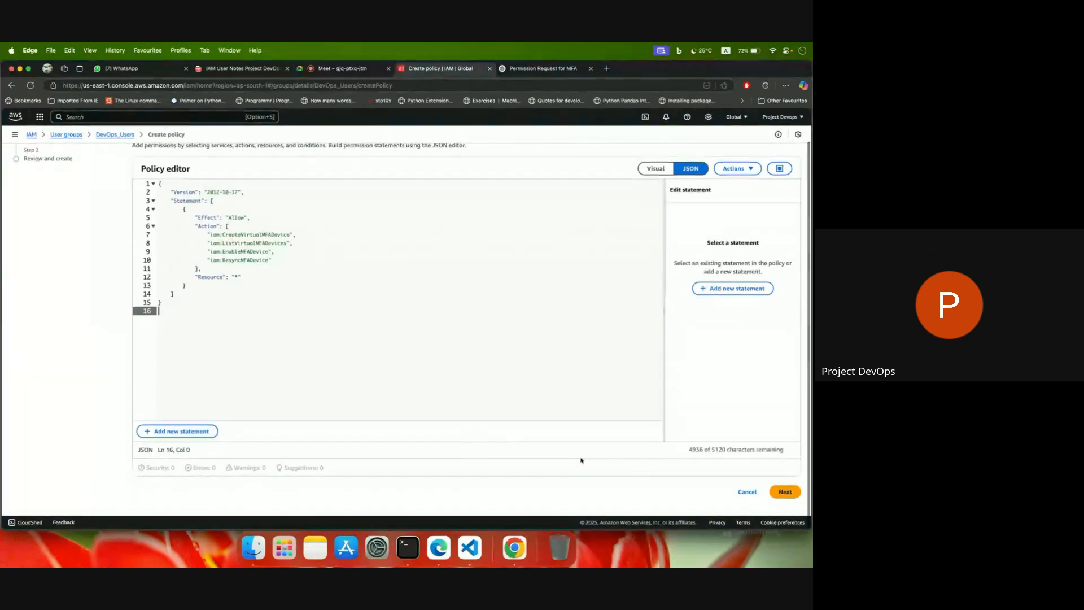
{"action": "left_click", "coordinate": [787, 492]}
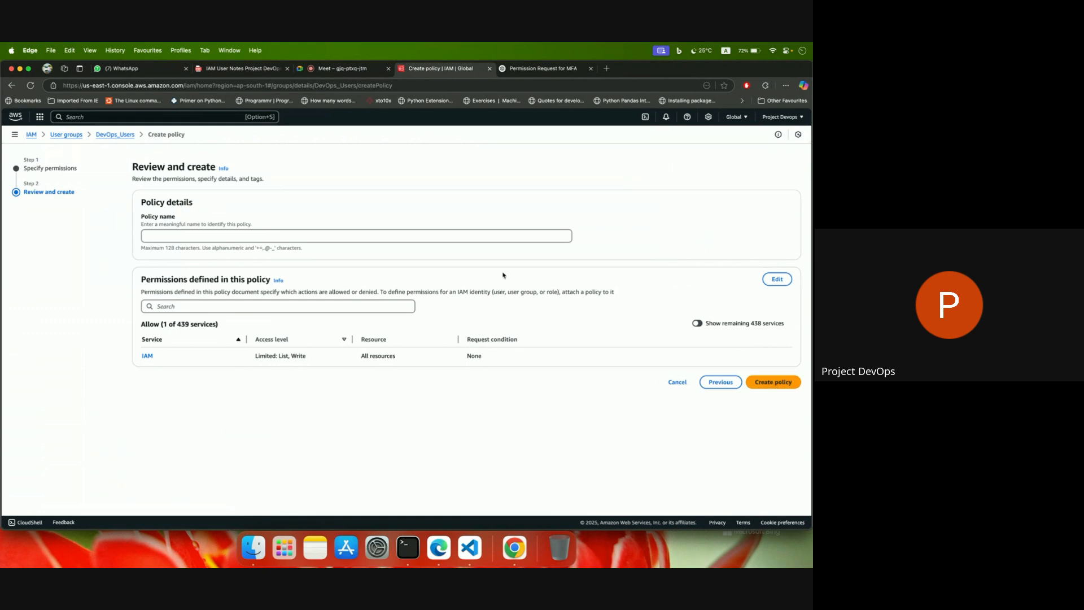
{"action": "left_click", "coordinate": [475, 237]}
{"action": "type", "text": "AddMFAU"}
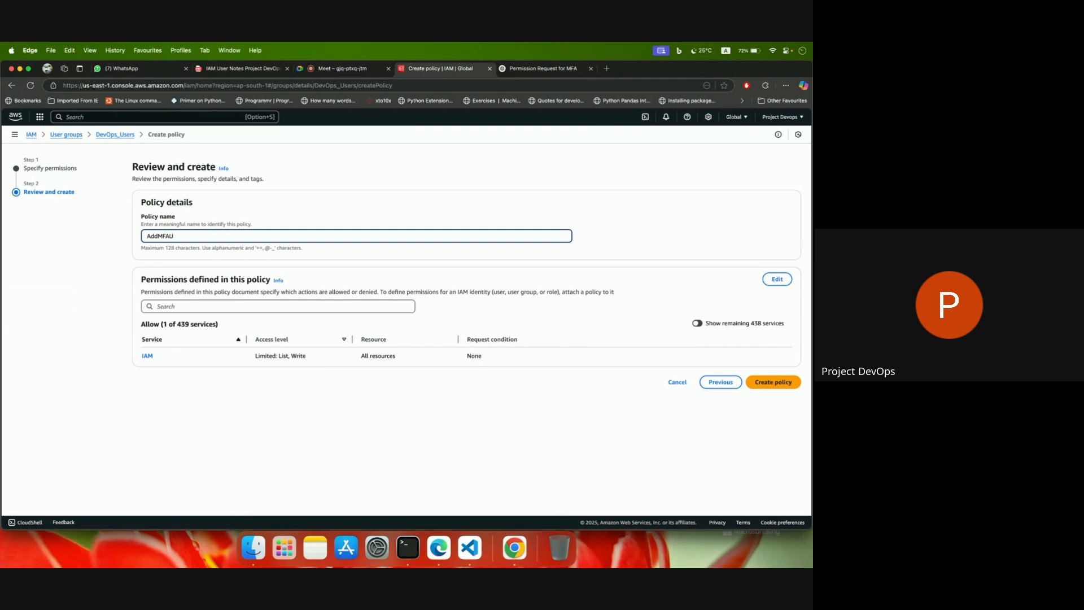
{"action": "key", "text": "super+a"}
{"action": "key", "text": "BackSpace"}
{"action": "left_click", "coordinate": [753, 389]}
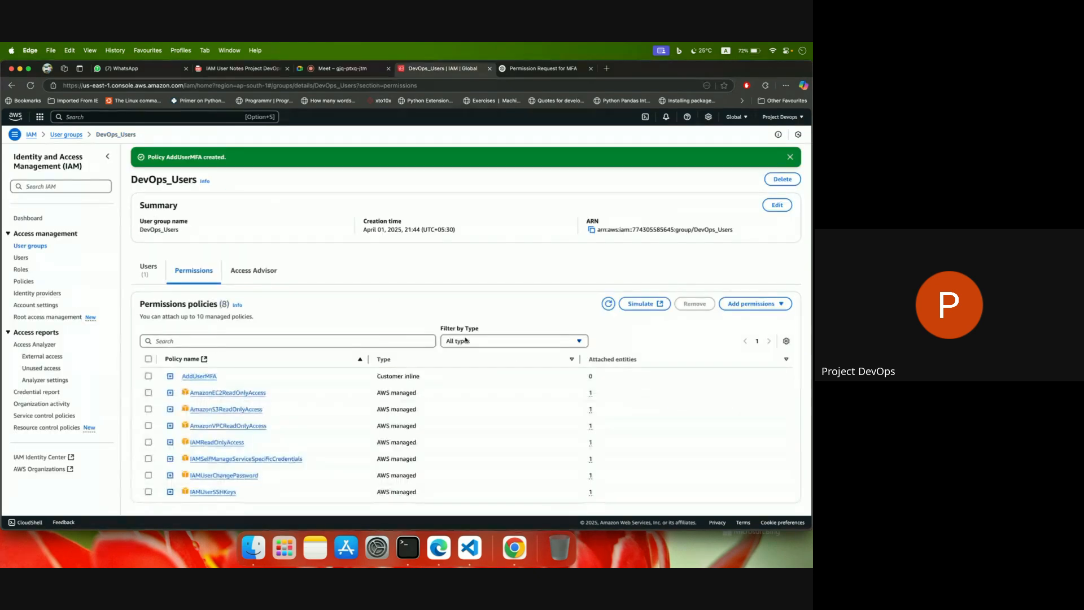
- Bring up the IAM user's Assign MFA device page and reload it
{"action": "scroll", "coordinate": [298, 333], "scroll_direction": "down", "scroll_amount": 1}
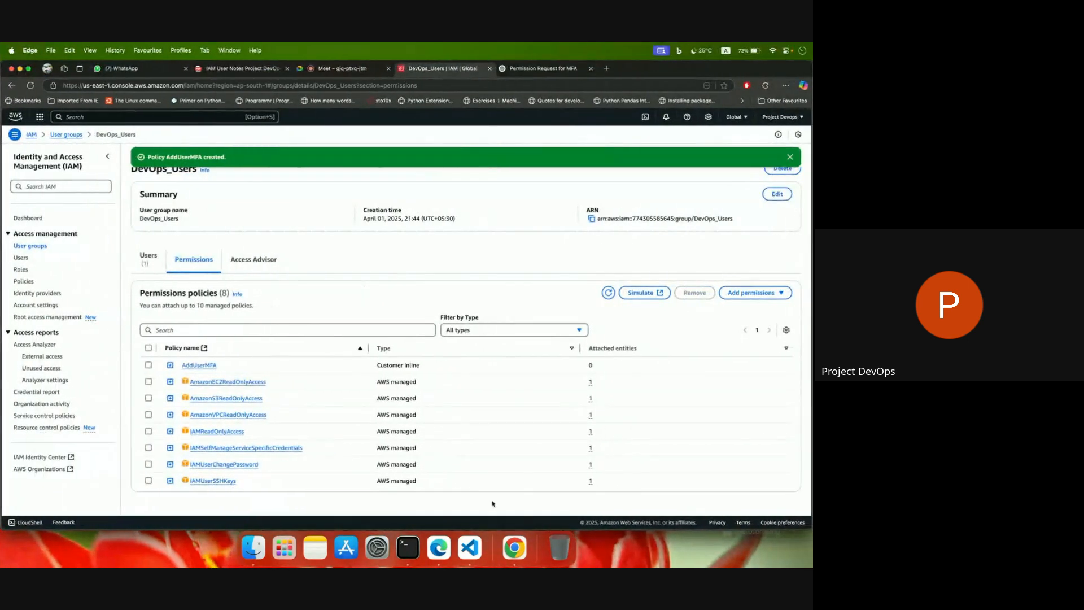
{"action": "left_click", "coordinate": [514, 547]}
{"action": "key", "text": "super+r"}
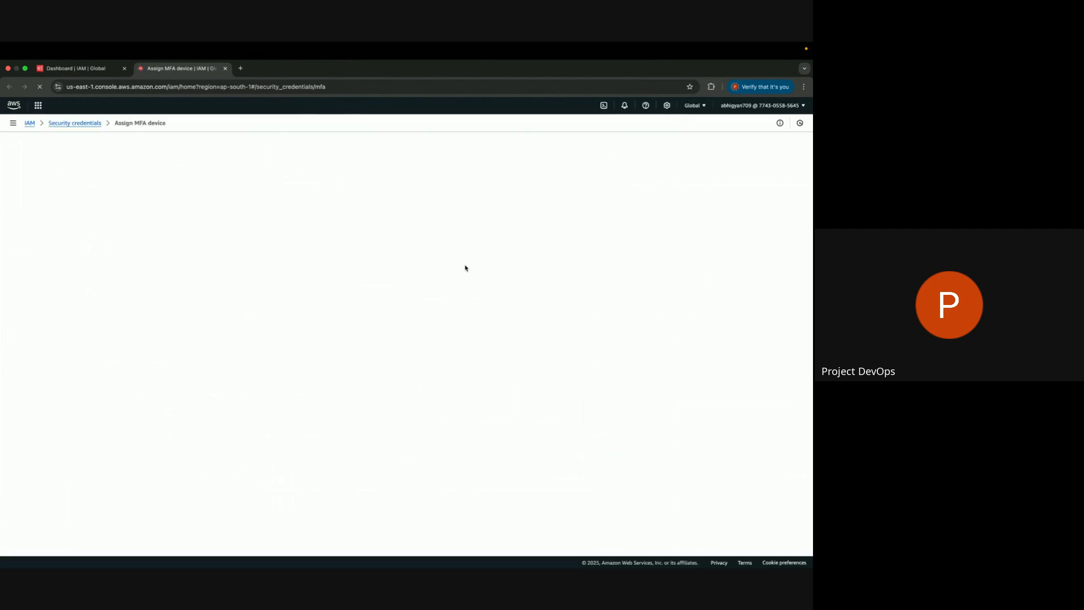
- Name the MFA device Macbook and save the passkey in iCloud Keychain
{"action": "left_click", "coordinate": [243, 214]}
{"action": "type", "text": "Macbook"}
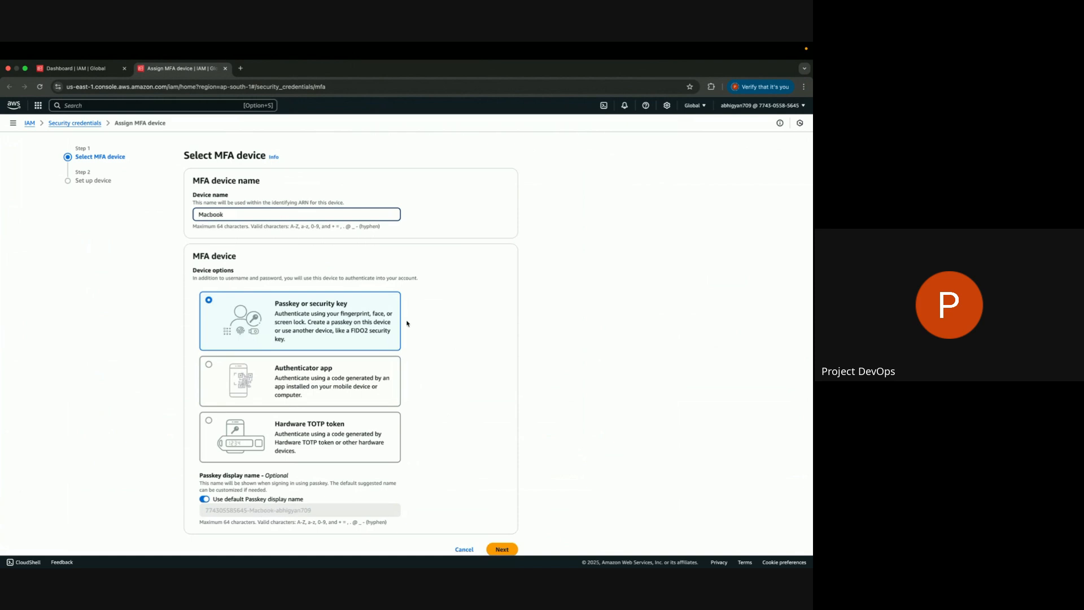
{"action": "scroll", "coordinate": [406, 323], "scroll_direction": "down", "scroll_amount": 1}
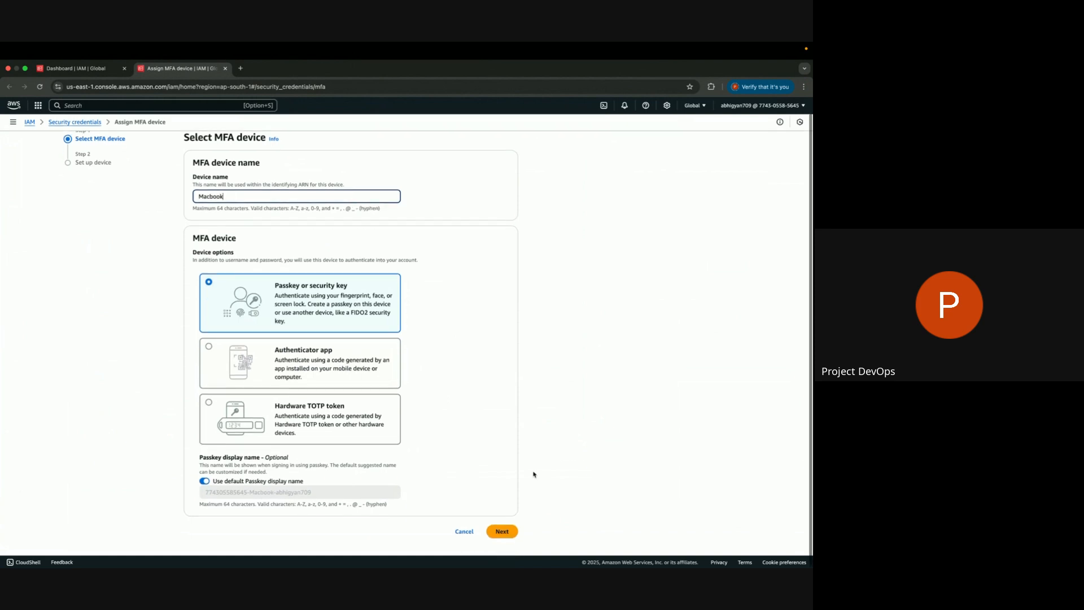
{"action": "left_click", "coordinate": [504, 539]}
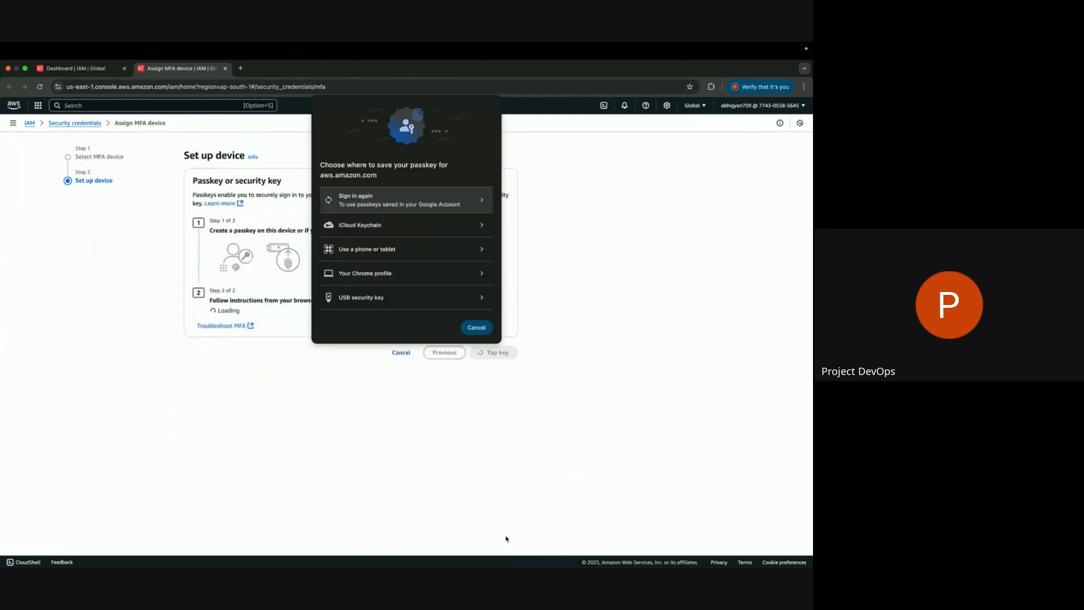
{"action": "left_click", "coordinate": [427, 229]}
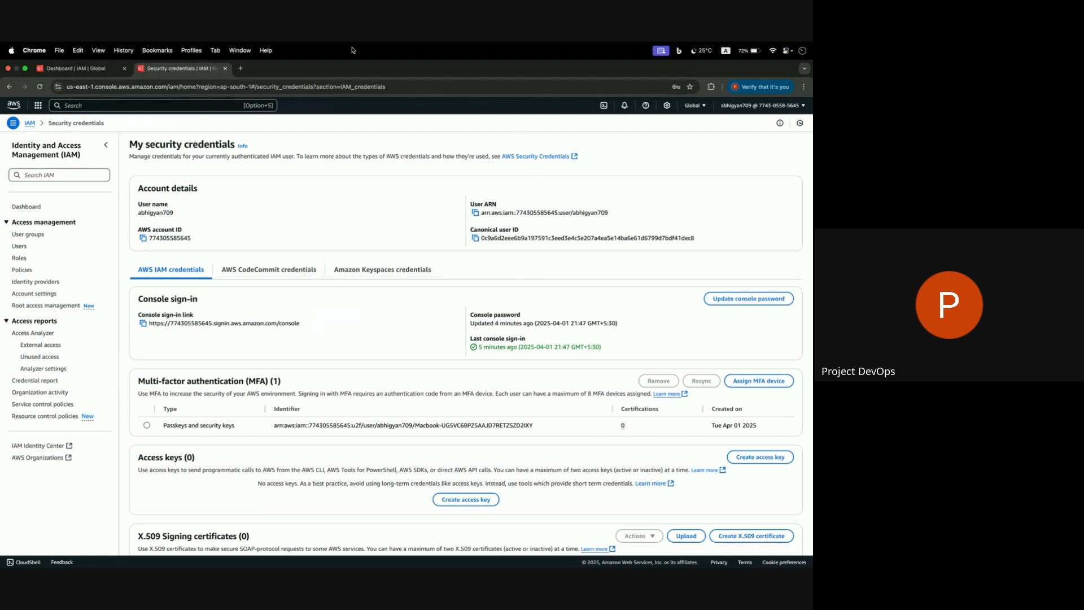
- Glance at the terminal, then bring the DevOps_Users permissions browser forward in full screen
{"action": "key", "text": "ctrl+Right"}
{"action": "key", "text": "ctrl+Left"}
{"action": "left_click", "coordinate": [25, 69]}
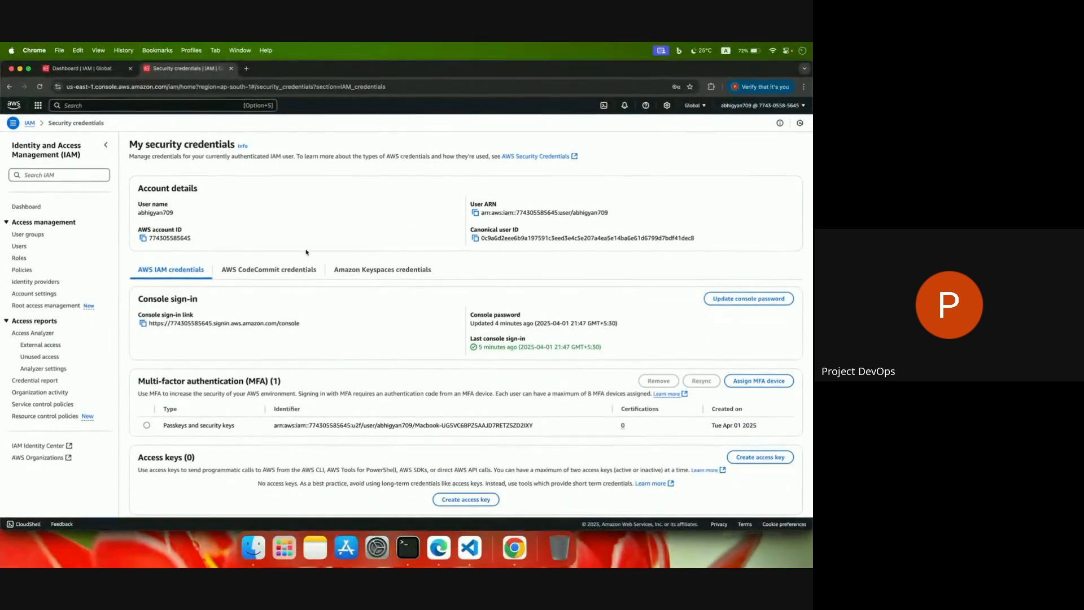
{"action": "left_click", "coordinate": [439, 547]}
{"action": "left_click", "coordinate": [28, 68]}
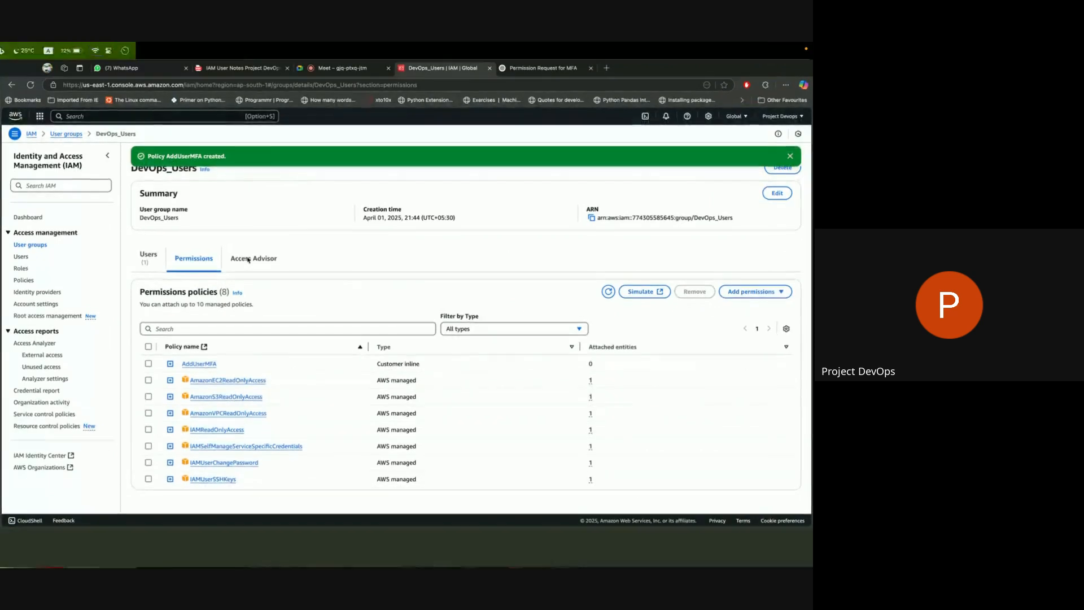
- Read the Meet in-call messages, typing and then deleting a draft reply so nothing is sent
{"action": "left_click", "coordinate": [310, 69]}
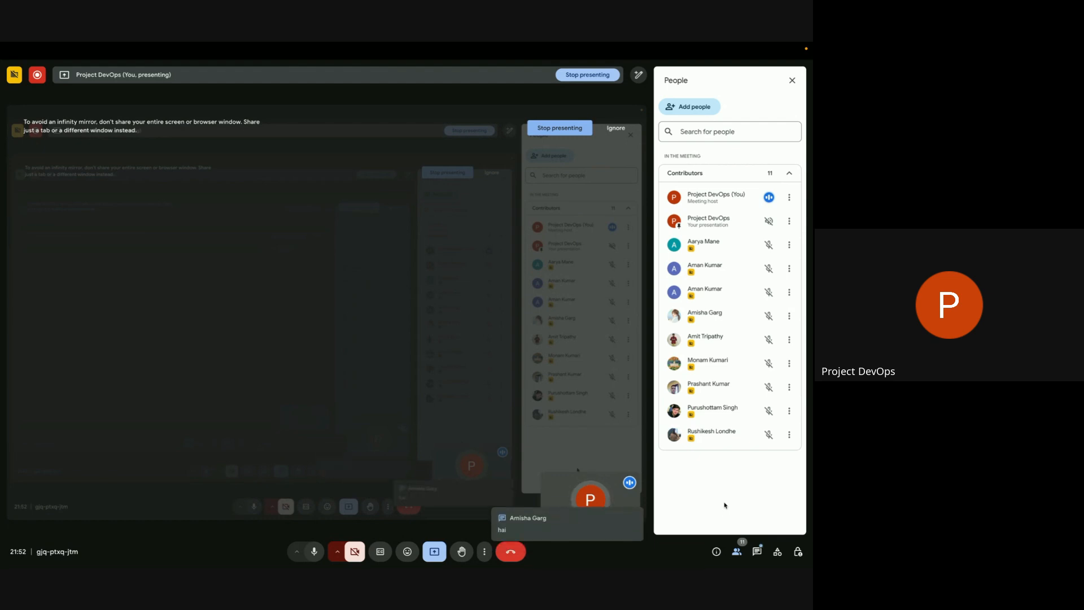
{"action": "left_click", "coordinate": [756, 551]}
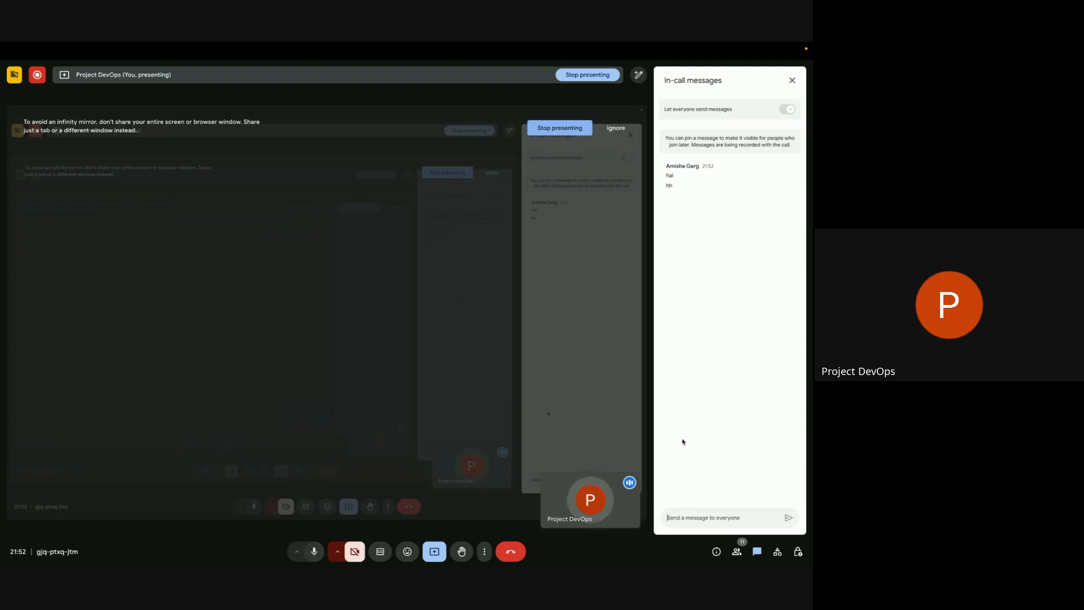
{"action": "left_click", "coordinate": [675, 518]}
{"action": "type", "text": "Ama"}
{"action": "key", "text": "BackSpace"}
{"action": "key", "text": "BackSpace"}
{"action": "key", "text": "BackSpace"}
{"action": "type", "text": "Amizha"}
{"action": "key", "text": "BackSpace"}
{"action": "key", "text": "BackSpace"}
{"action": "key", "text": "BackSpace"}
{"action": "key", "text": "BackSpace"}
{"action": "key", "text": "BackSpace"}
{"action": "key", "text": "BackSpace"}
{"action": "key", "text": "ctrl+Right"}
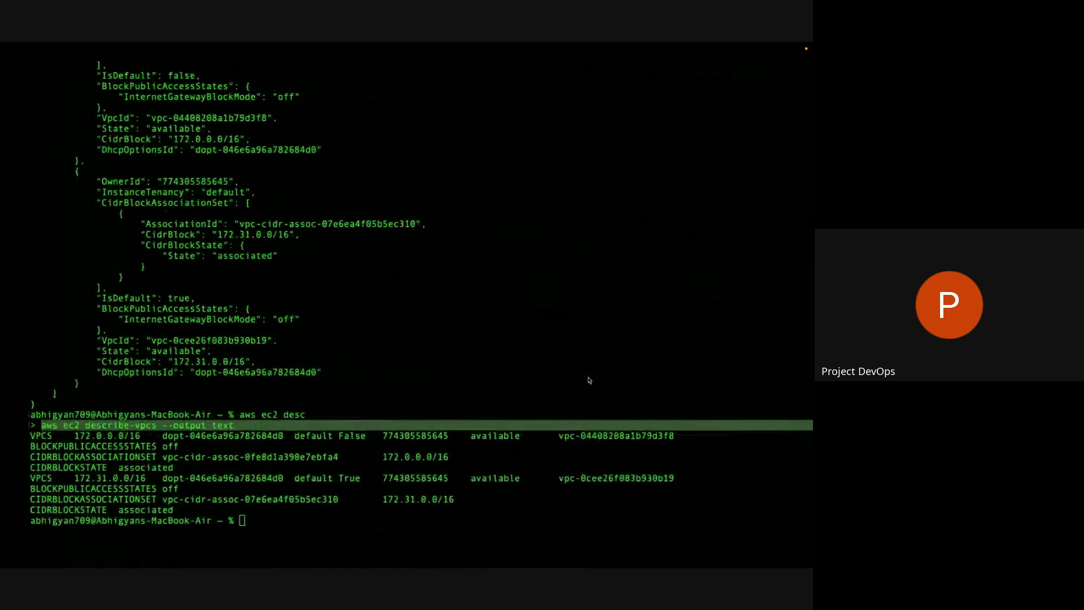
- Return from Terminal to Edge in windowed mode, showing the DevOps_Users group's eight permission policies
{"action": "key", "text": "ctrl+Left"}
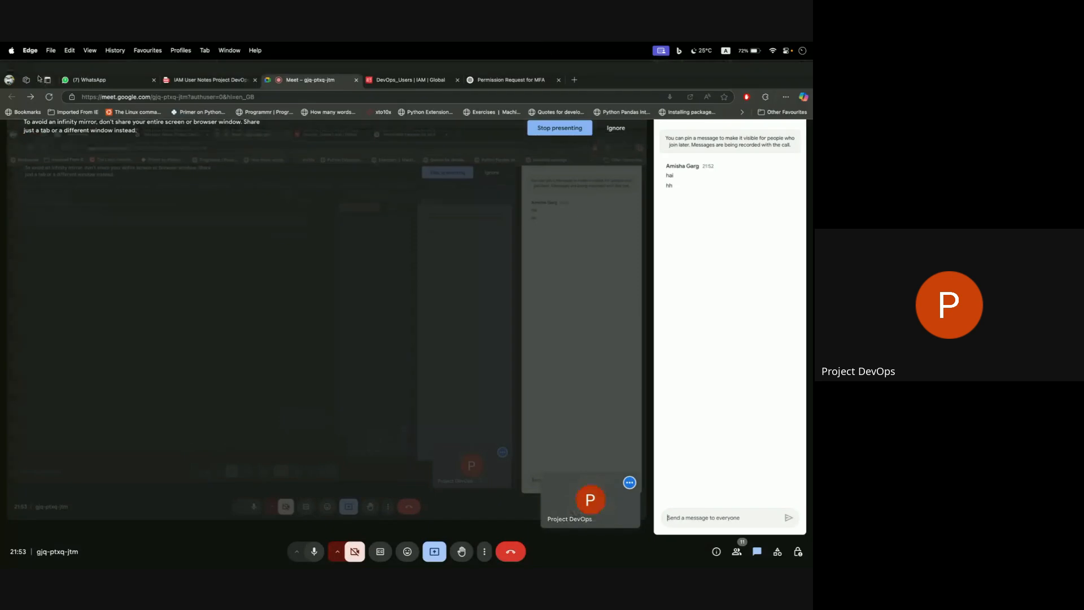
{"action": "left_click", "coordinate": [29, 66]}
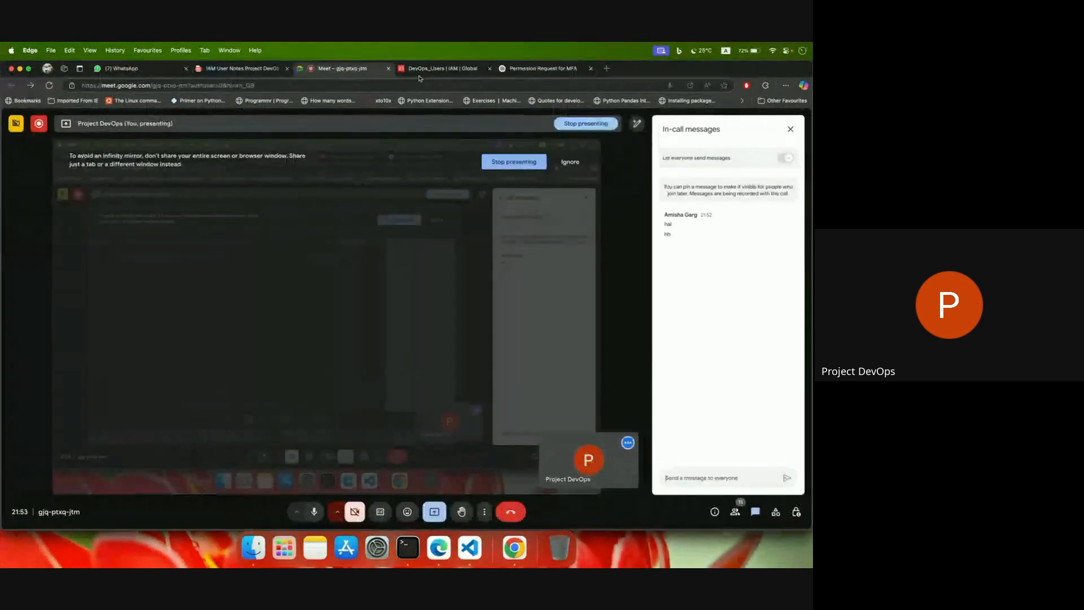
{"action": "left_click", "coordinate": [443, 68]}
{"action": "scroll", "coordinate": [489, 396], "scroll_direction": "down", "scroll_amount": 1}
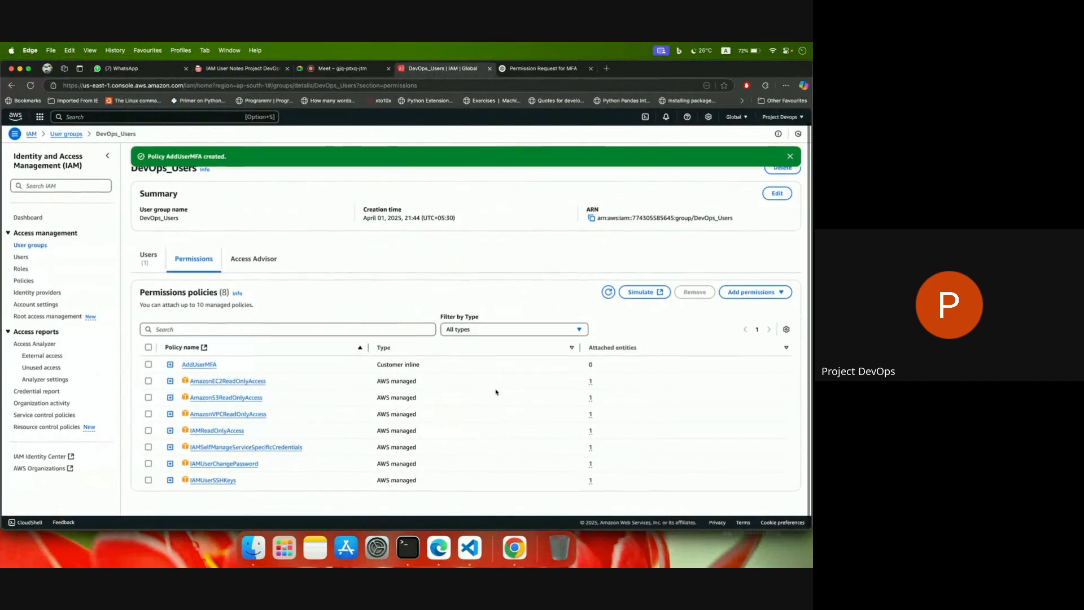
- Expand AddUserMFA to show its MFA device JSON, then go back to the Meet call full screen
{"action": "left_click", "coordinate": [169, 365]}
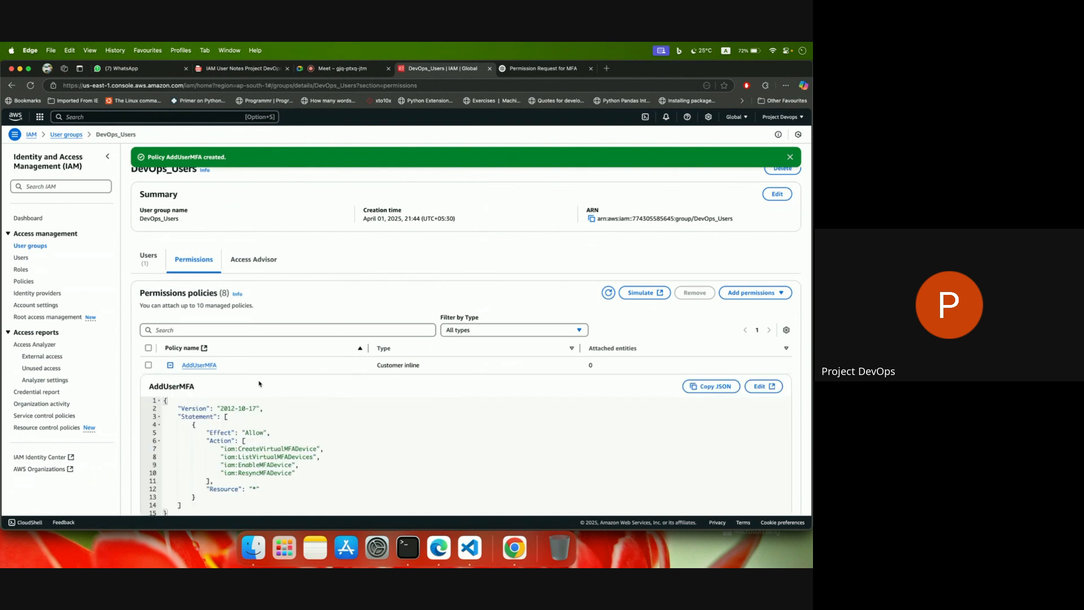
{"action": "scroll", "coordinate": [259, 383], "scroll_direction": "down", "scroll_amount": 5}
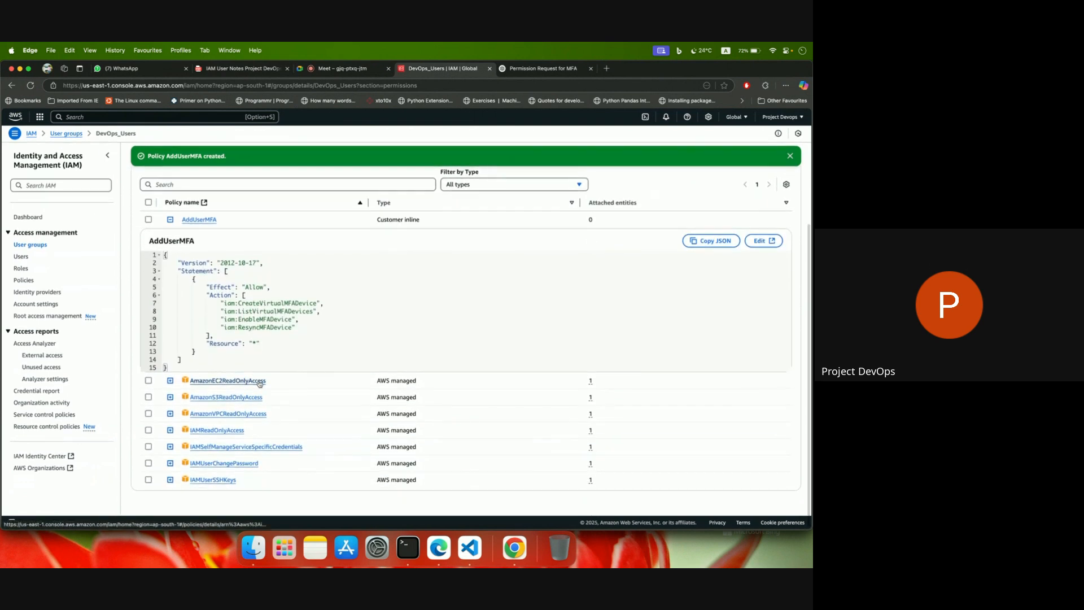
{"action": "left_click", "coordinate": [29, 69]}
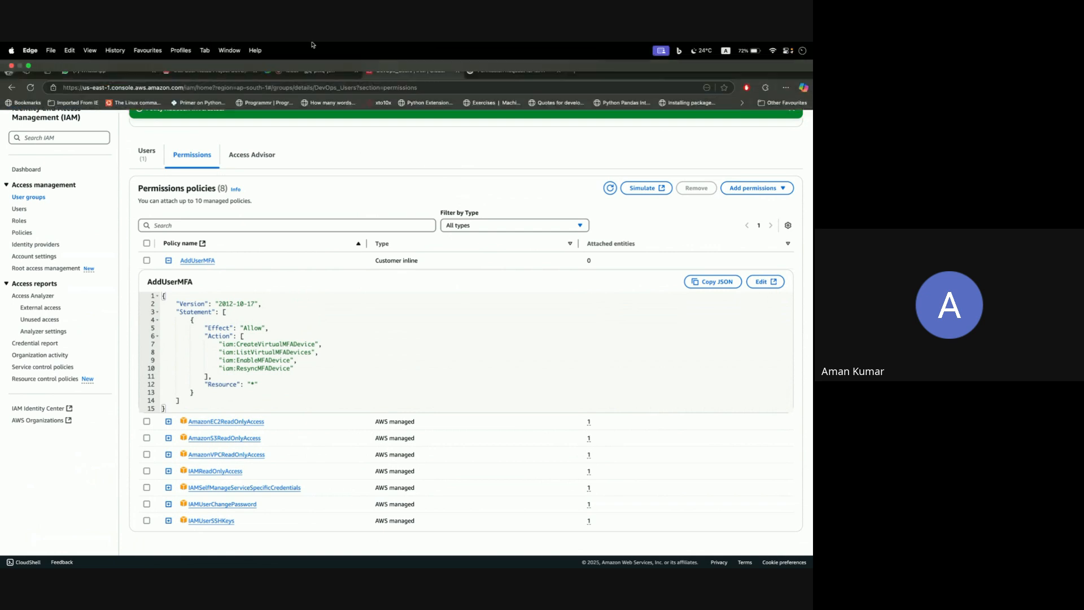
{"action": "left_click", "coordinate": [311, 68]}
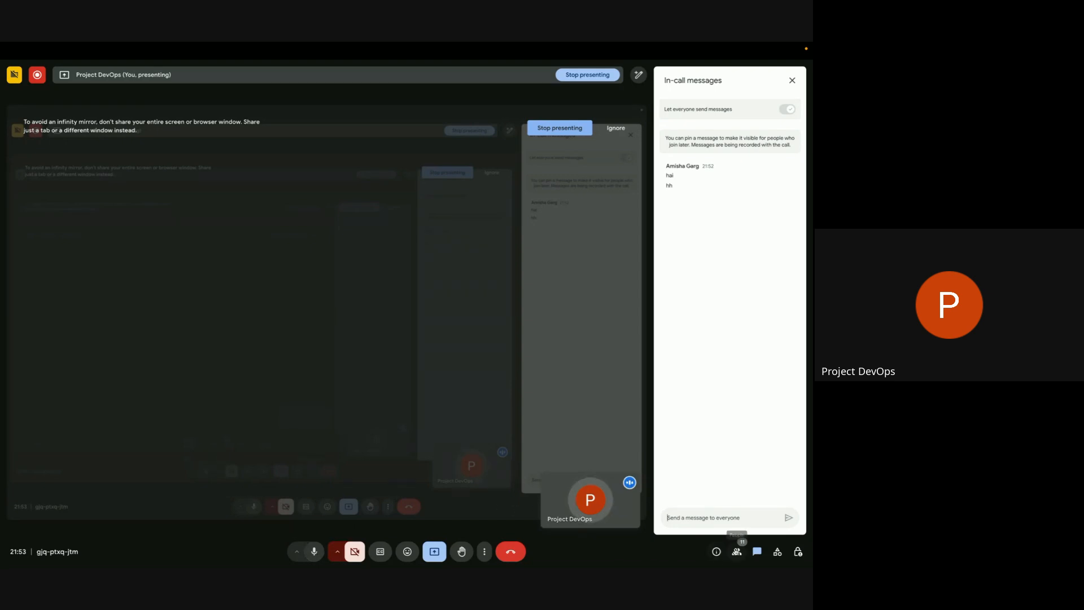
- Show the Meet participant list, then glance at the IAM permissions page
{"action": "left_click", "coordinate": [734, 551]}
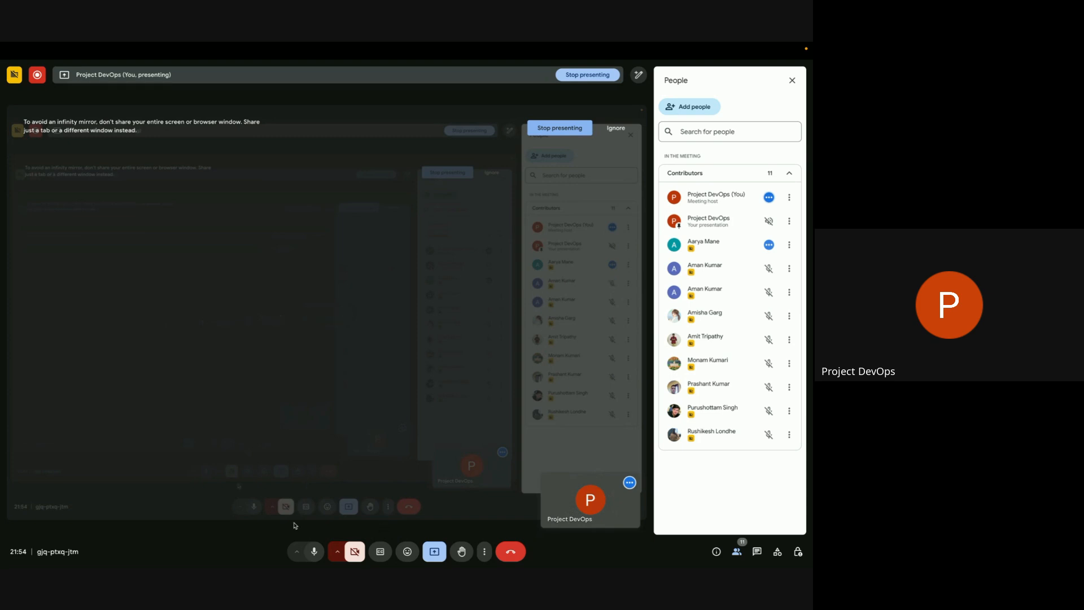
{"action": "mouse_move", "coordinate": [382, 45]}
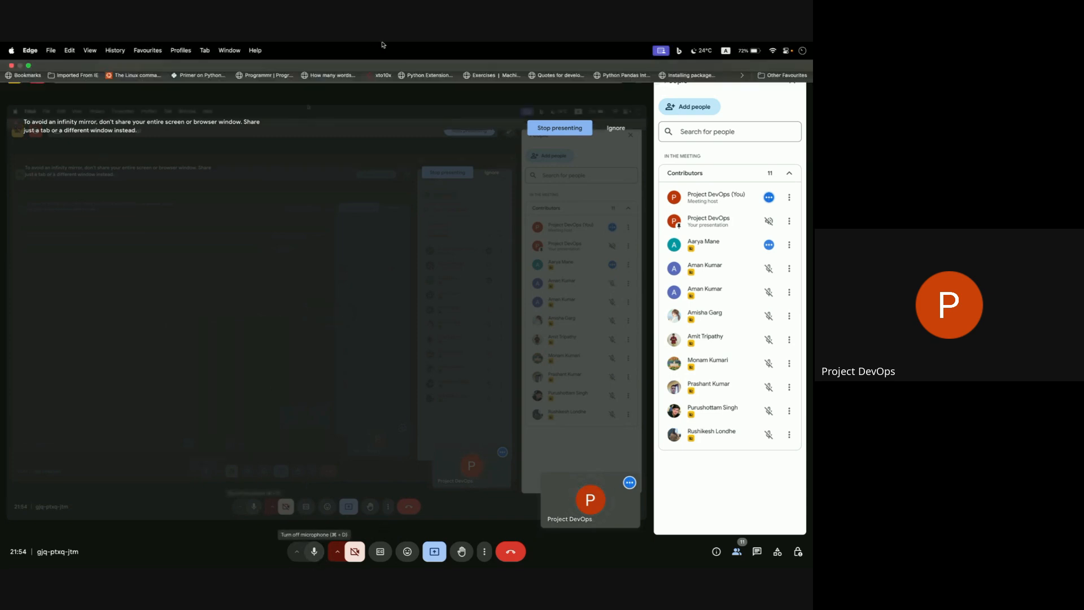
{"action": "left_click", "coordinate": [398, 82]}
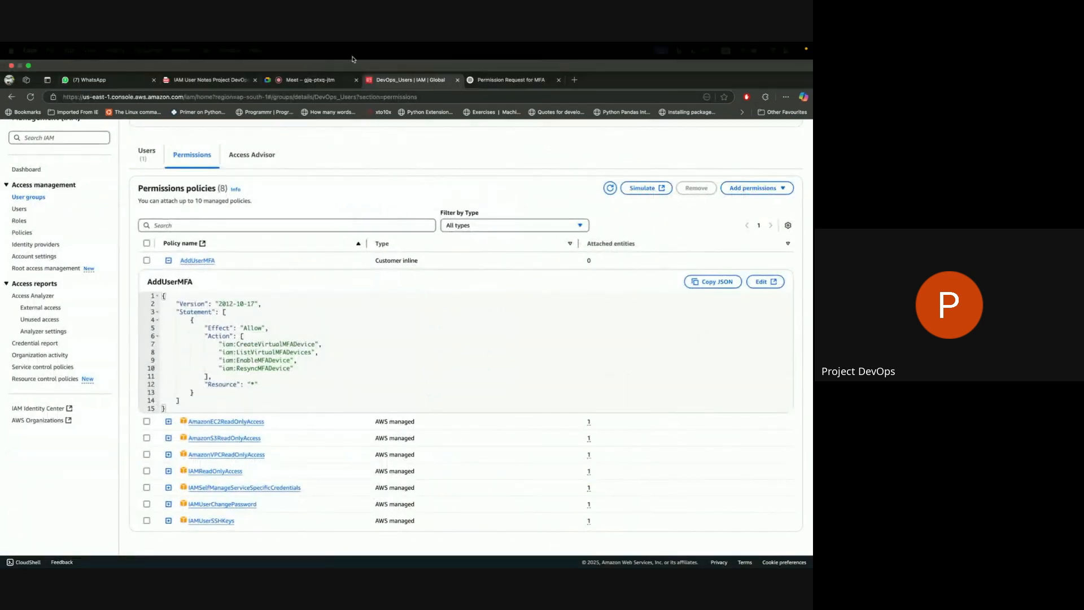
- Mute the microphone in Meet and return to the DevOps_Users permissions page
{"action": "left_click", "coordinate": [307, 79]}
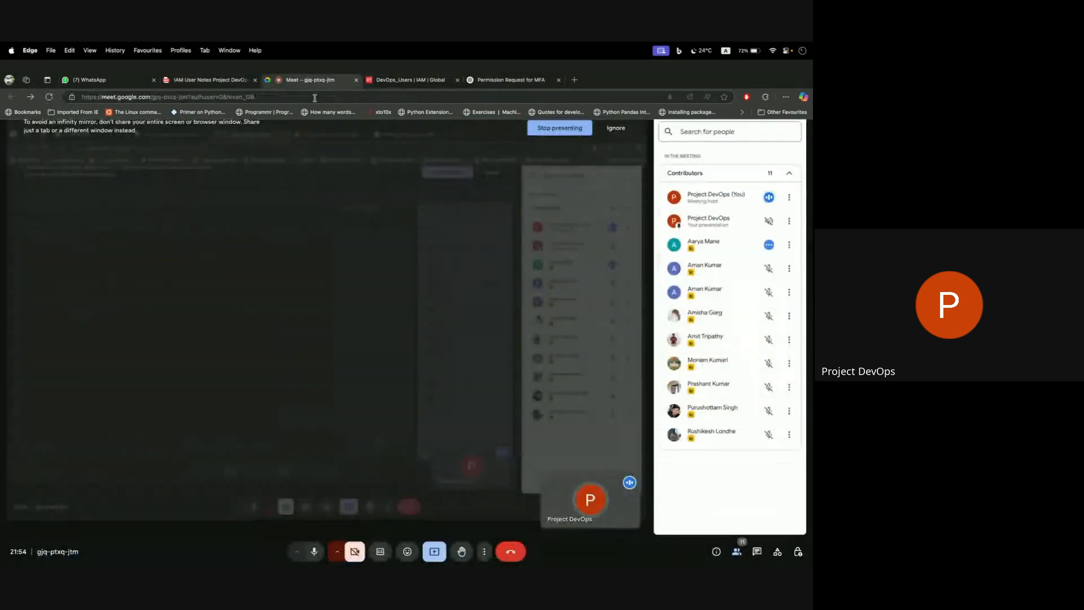
{"action": "left_click", "coordinate": [315, 552]}
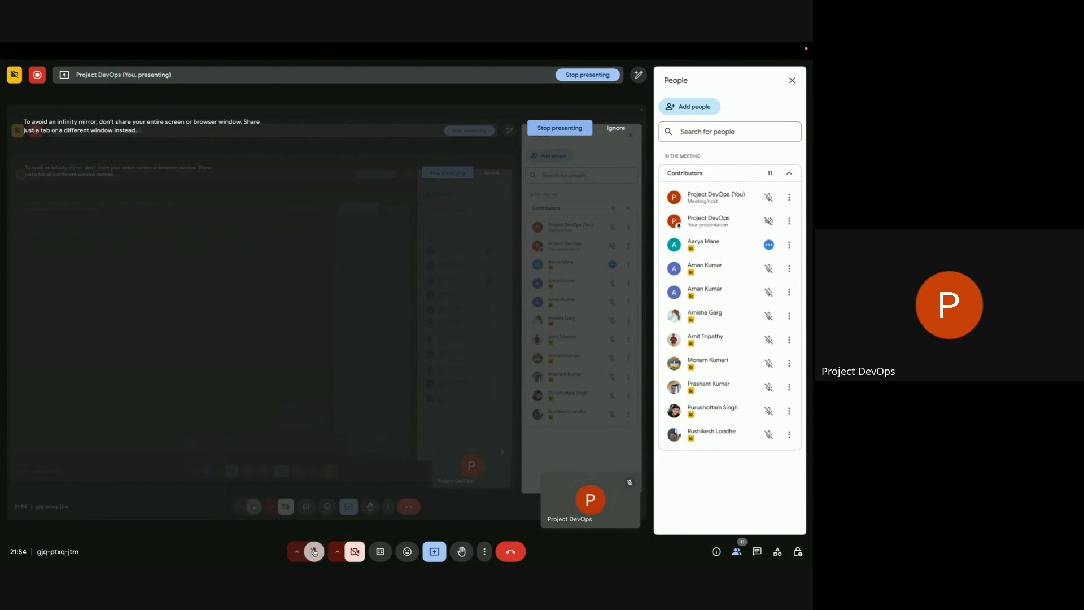
{"action": "left_click", "coordinate": [381, 79]}
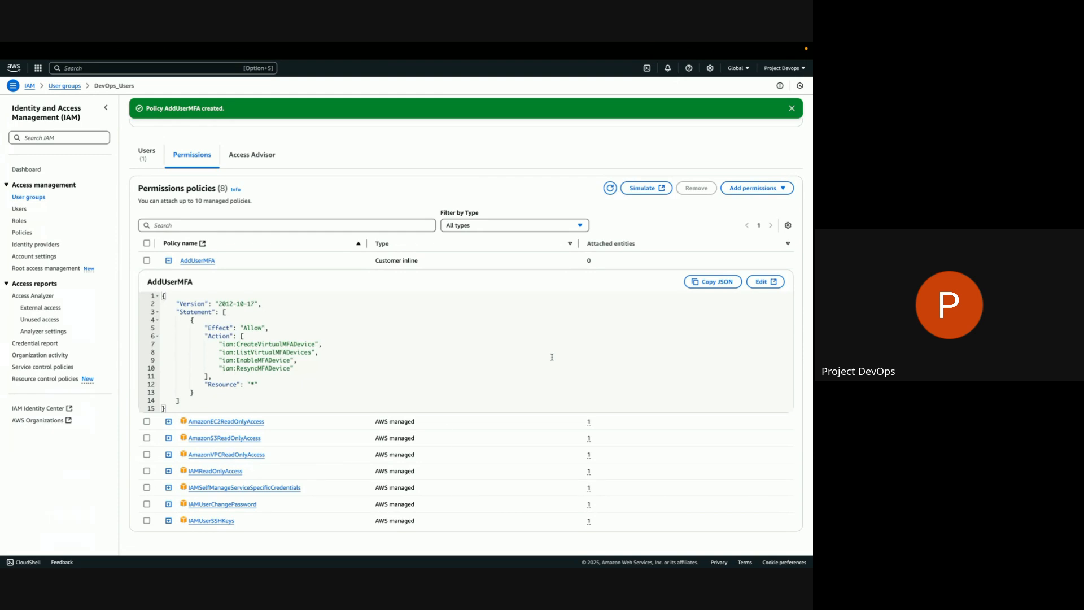
{"action": "key", "text": "XF86AudioRaiseVolume"}
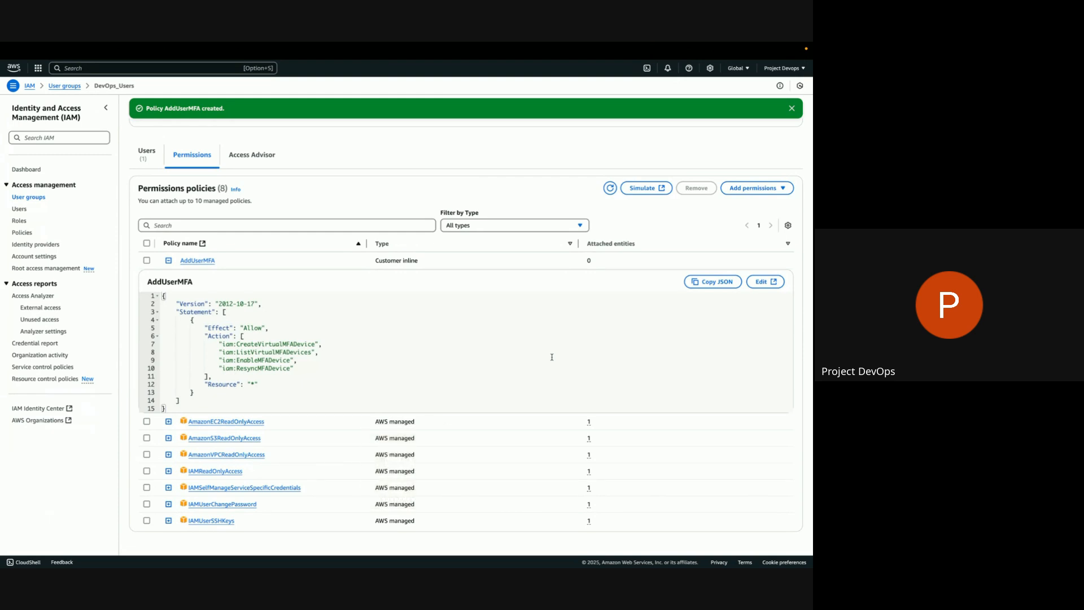
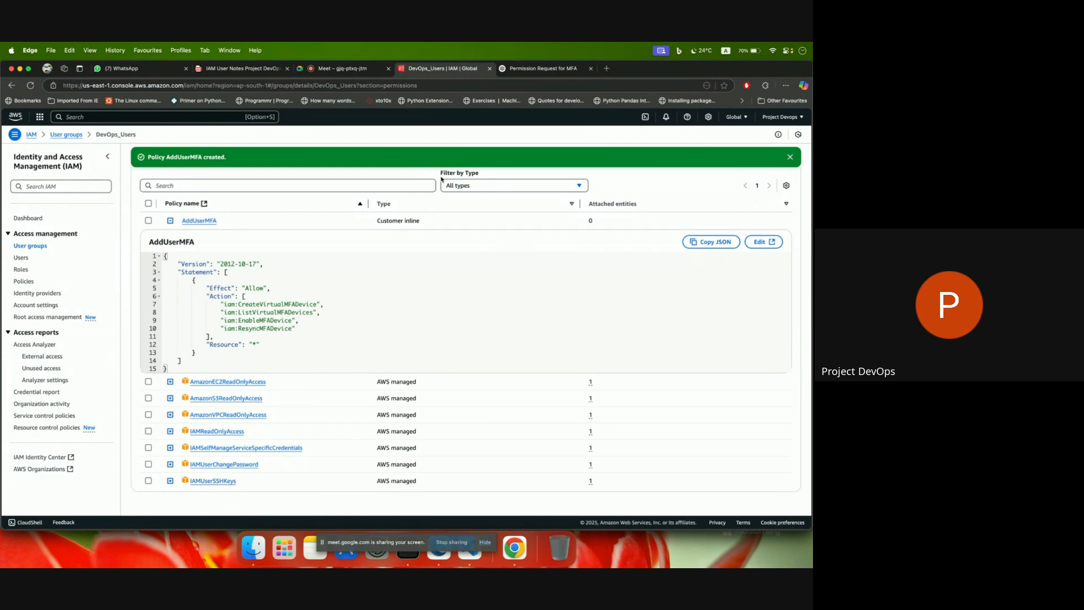
- Dismiss the AddUserMFA policy-created banner on the DevOps_Users permissions page and scroll back up
{"action": "left_click", "coordinate": [323, 68]}
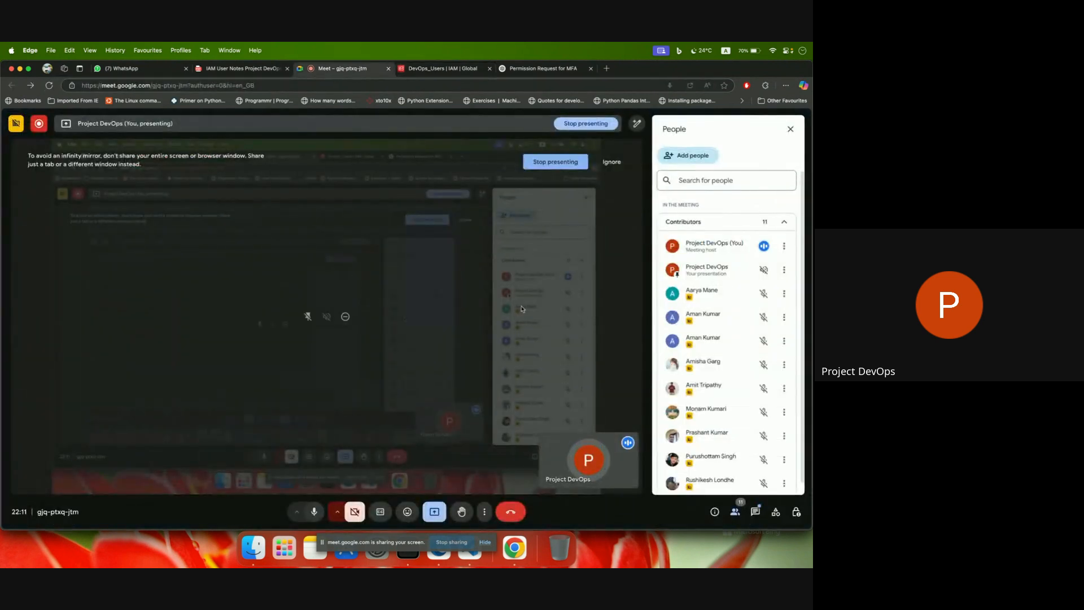
{"action": "left_click", "coordinate": [436, 68]}
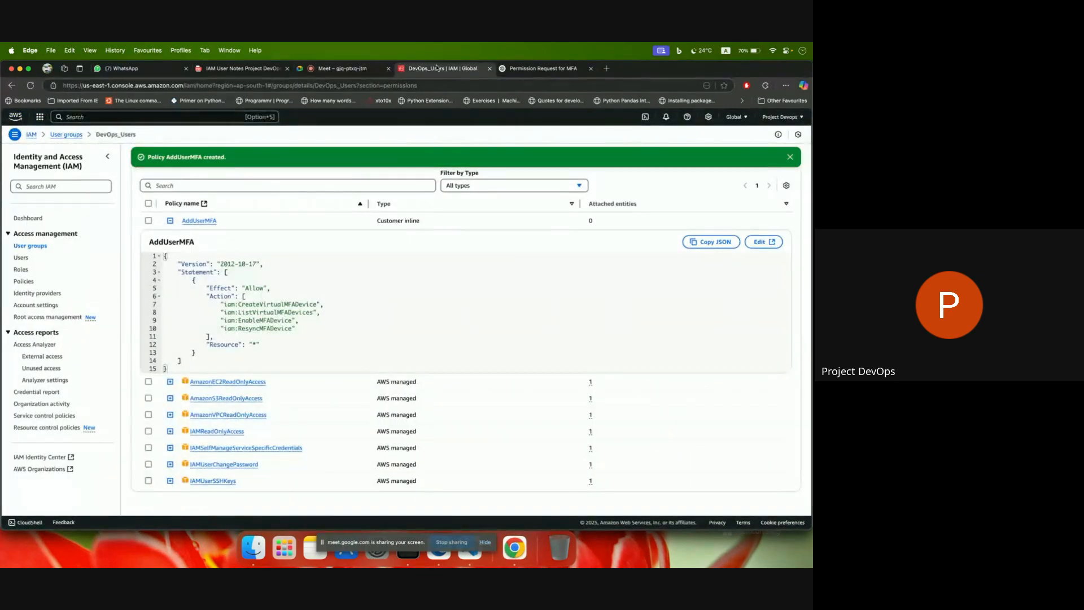
{"action": "left_click", "coordinate": [790, 158]}
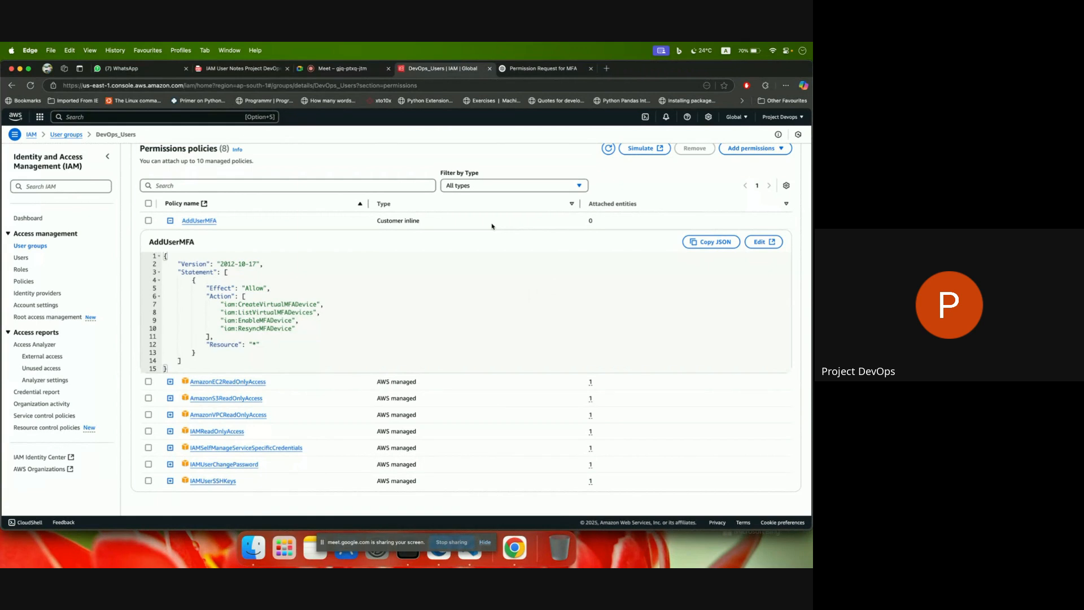
{"action": "scroll", "coordinate": [493, 236], "scroll_direction": "up", "scroll_amount": 3}
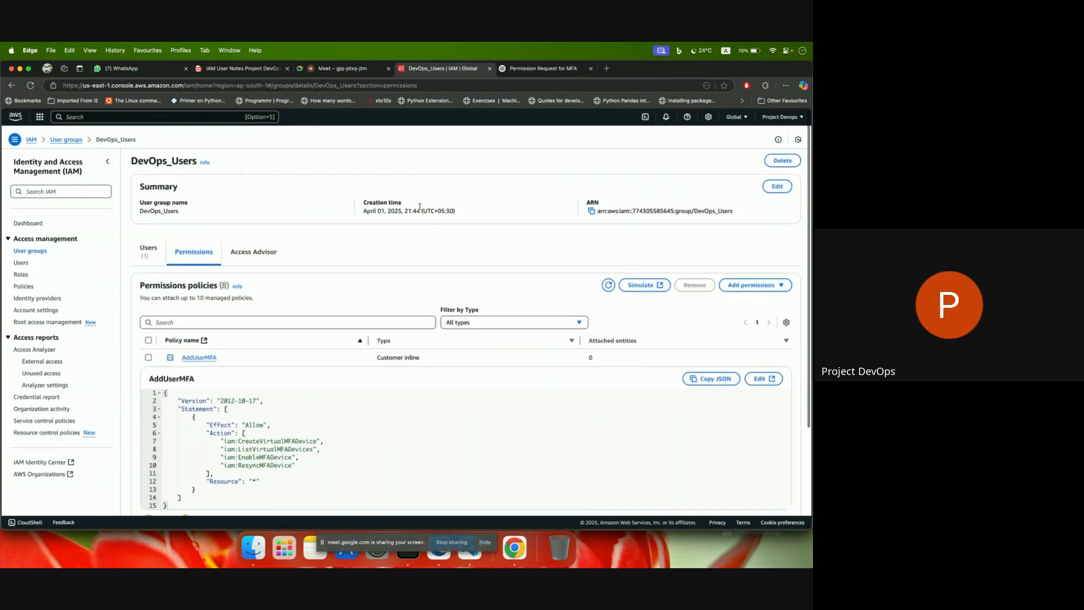
{"action": "left_click", "coordinate": [237, 119]}
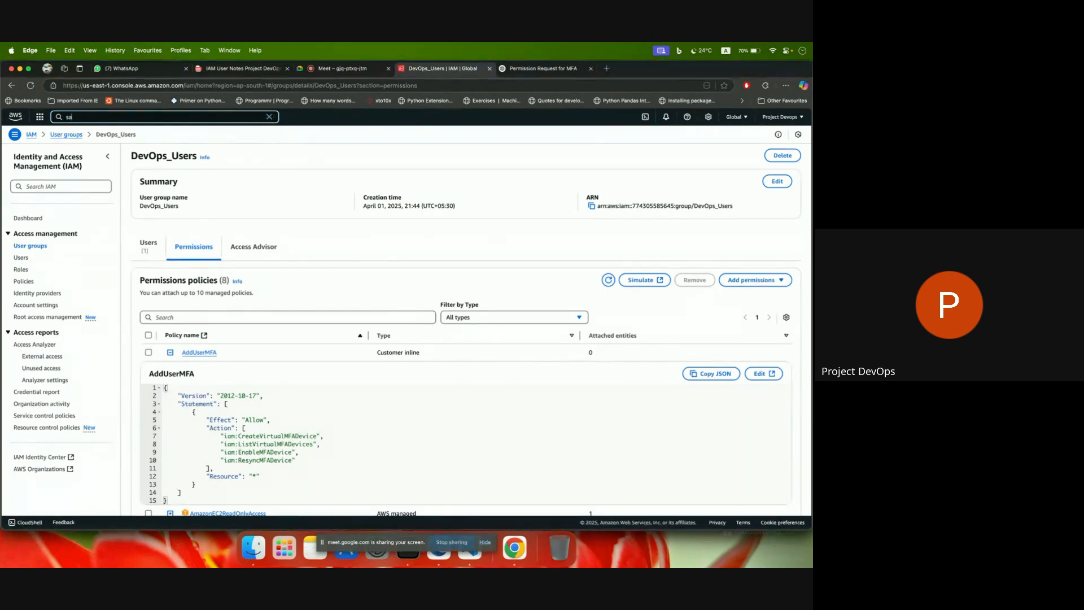
{"action": "type", "text": "satel"}
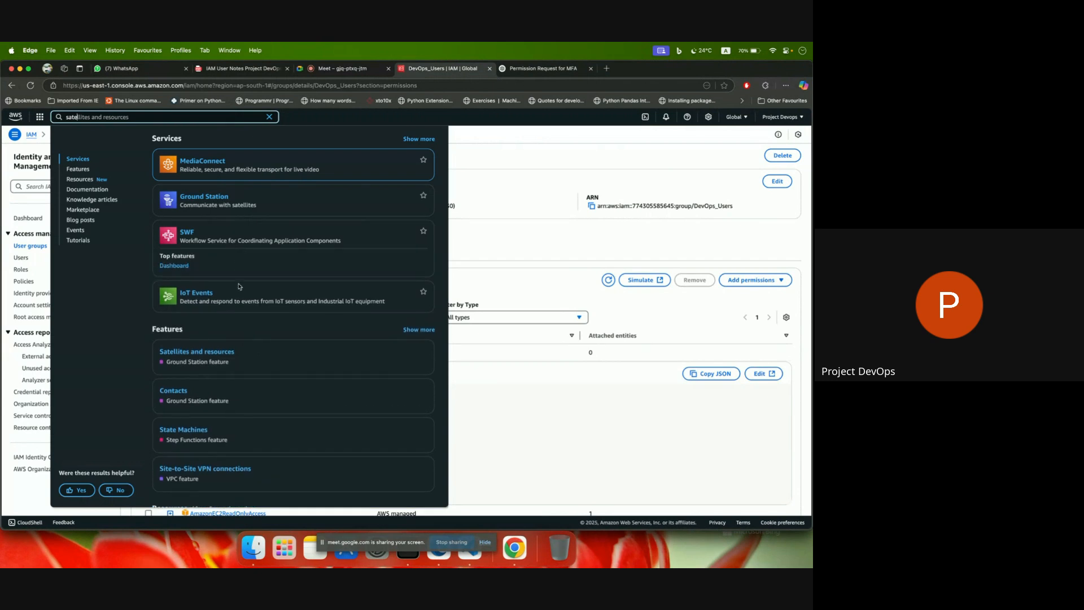
{"action": "mouse_move", "coordinate": [214, 202]}
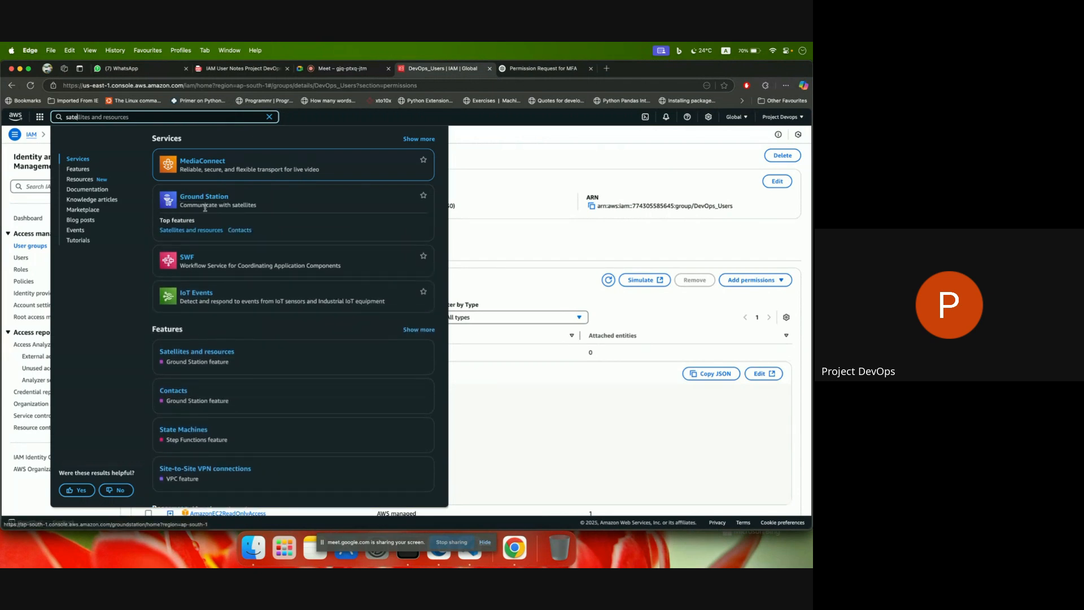
{"action": "left_click", "coordinate": [198, 197]}
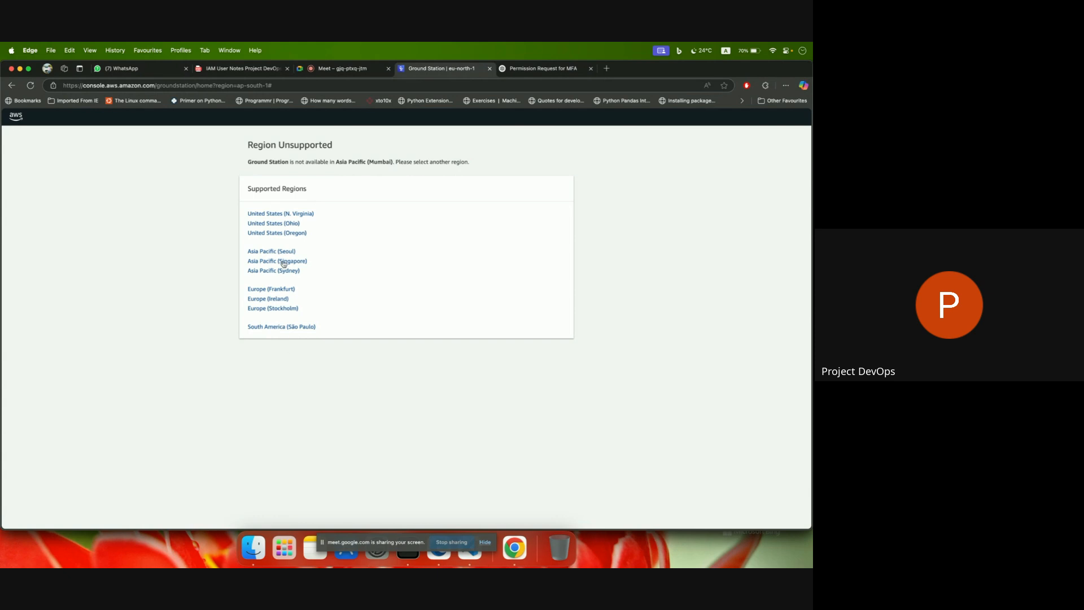
{"action": "left_click", "coordinate": [12, 85]}
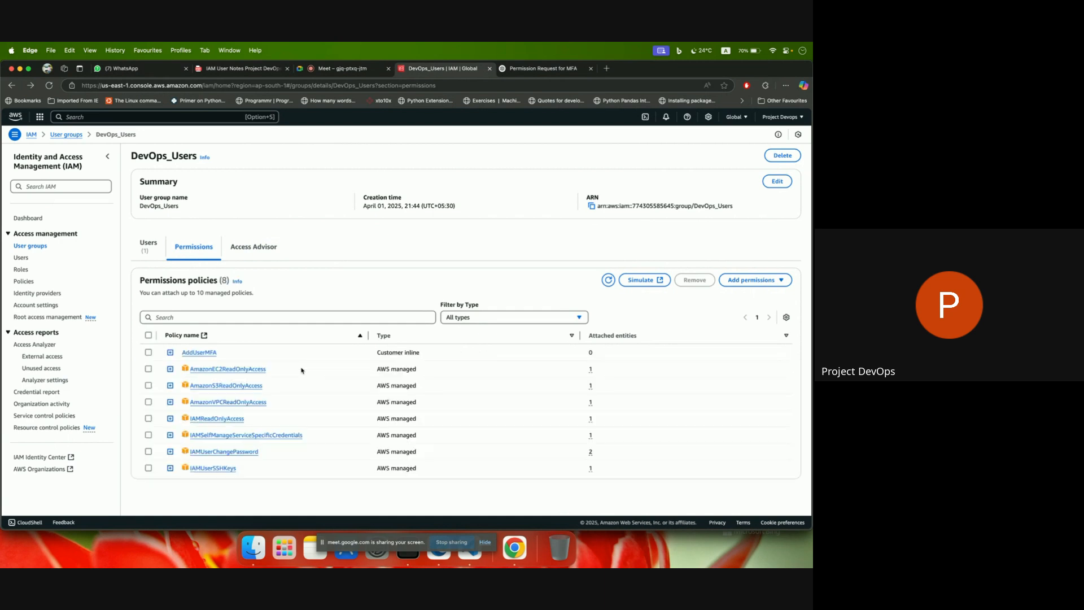
{"action": "left_click", "coordinate": [246, 68]}
- Scroll the IAM User Notes PDF to the handwritten GROUPS and ROLES definitions on page 1
{"action": "scroll", "coordinate": [406, 327], "scroll_direction": "up", "scroll_amount": 15}
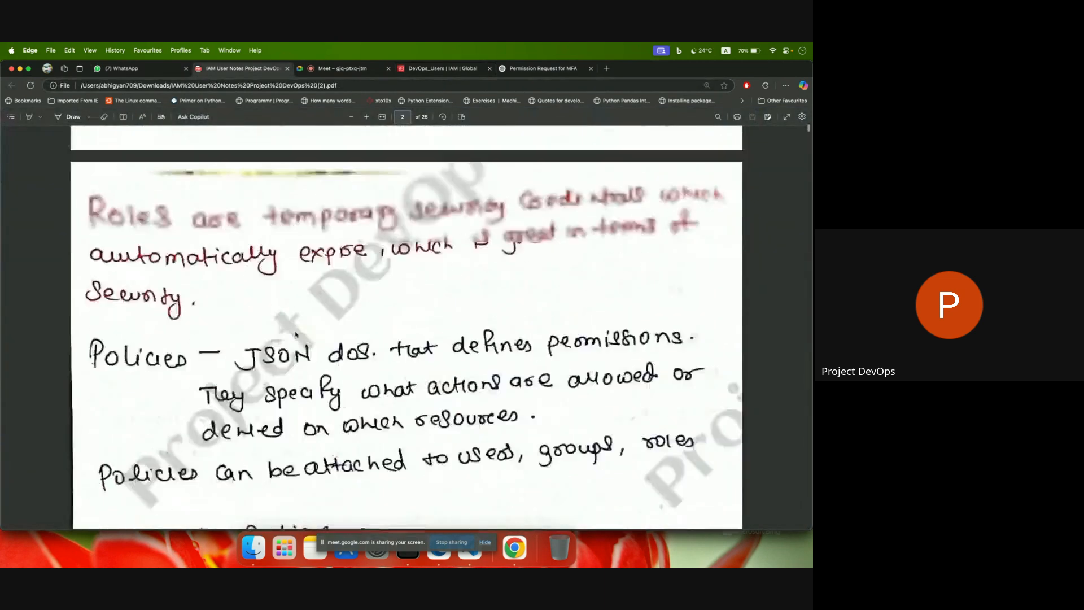
{"action": "scroll", "coordinate": [406, 328], "scroll_direction": "down", "scroll_amount": 5}
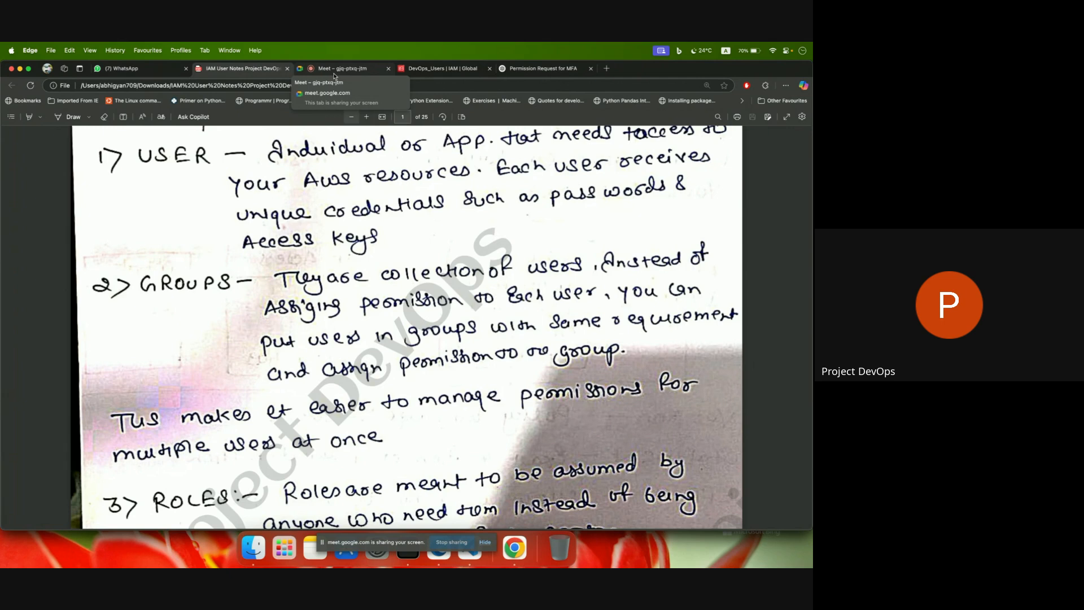
{"action": "scroll", "coordinate": [406, 327], "scroll_direction": "down", "scroll_amount": 3}
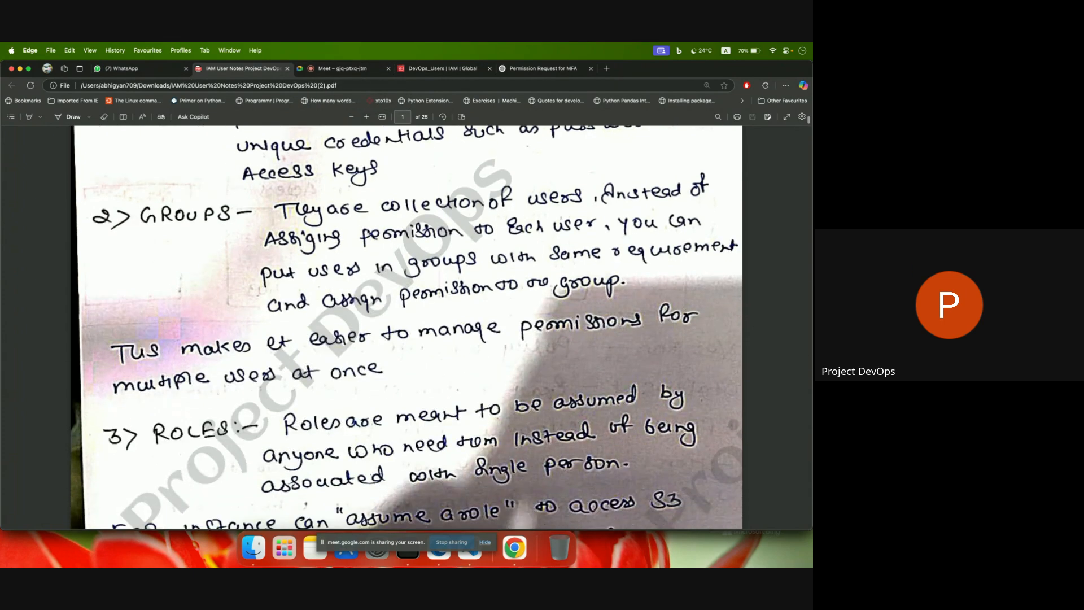
- Admit the waiting participant into the Meet call, then glance at the IAM page and notes PDF
{"action": "left_click", "coordinate": [345, 68]}
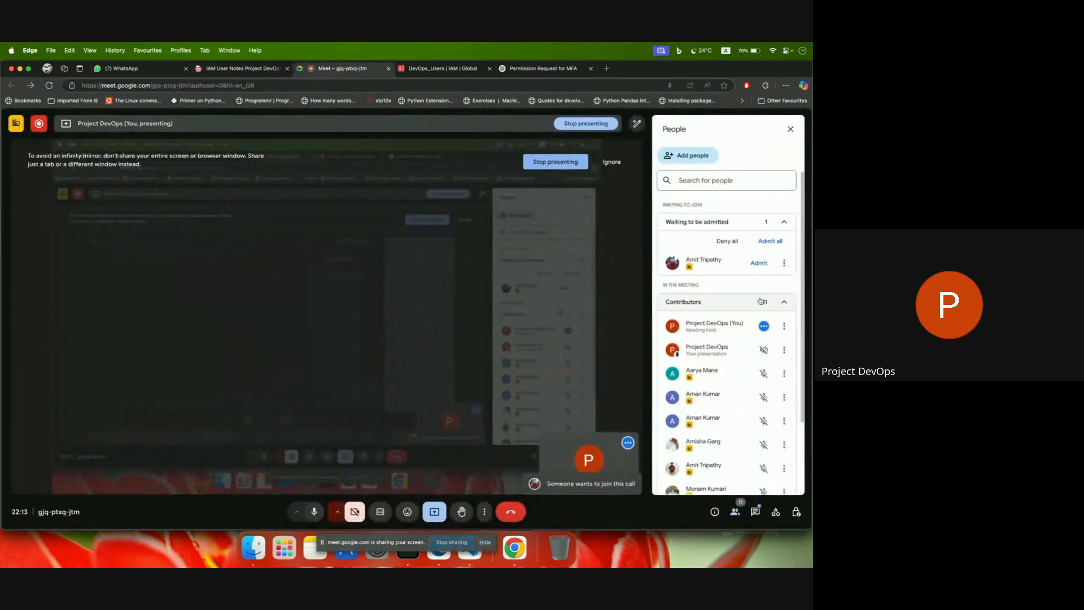
{"action": "left_click", "coordinate": [759, 263]}
{"action": "left_click", "coordinate": [428, 69]}
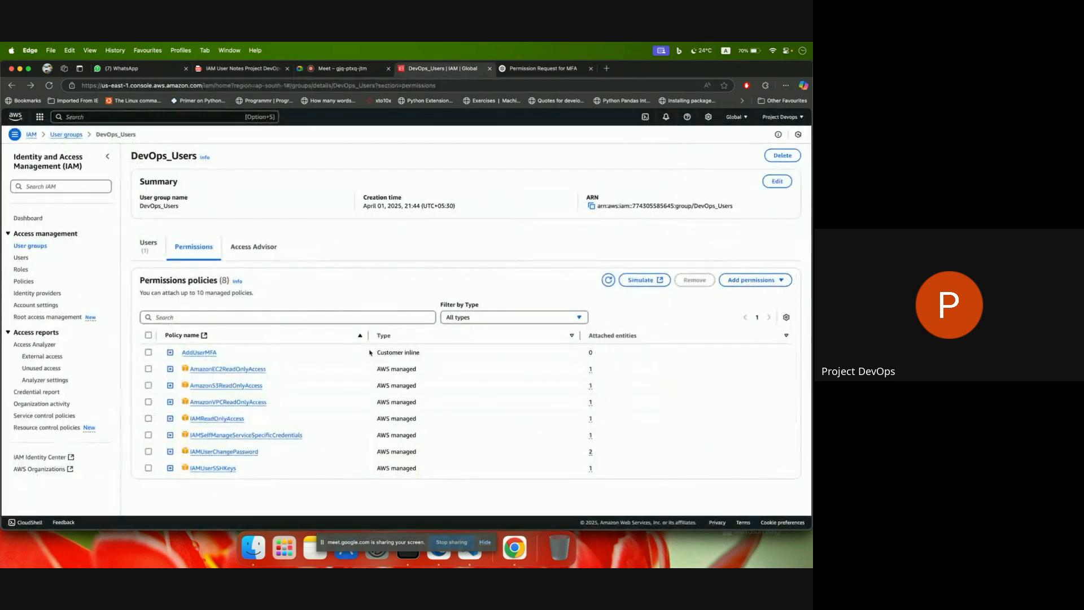
{"action": "left_click", "coordinate": [317, 71]}
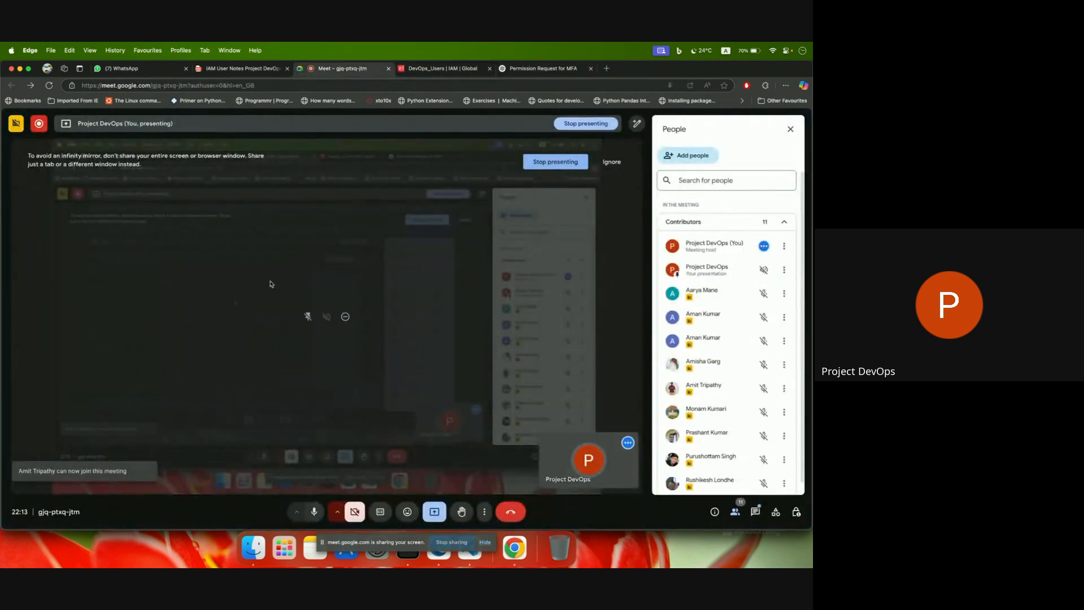
{"action": "left_click", "coordinate": [228, 70]}
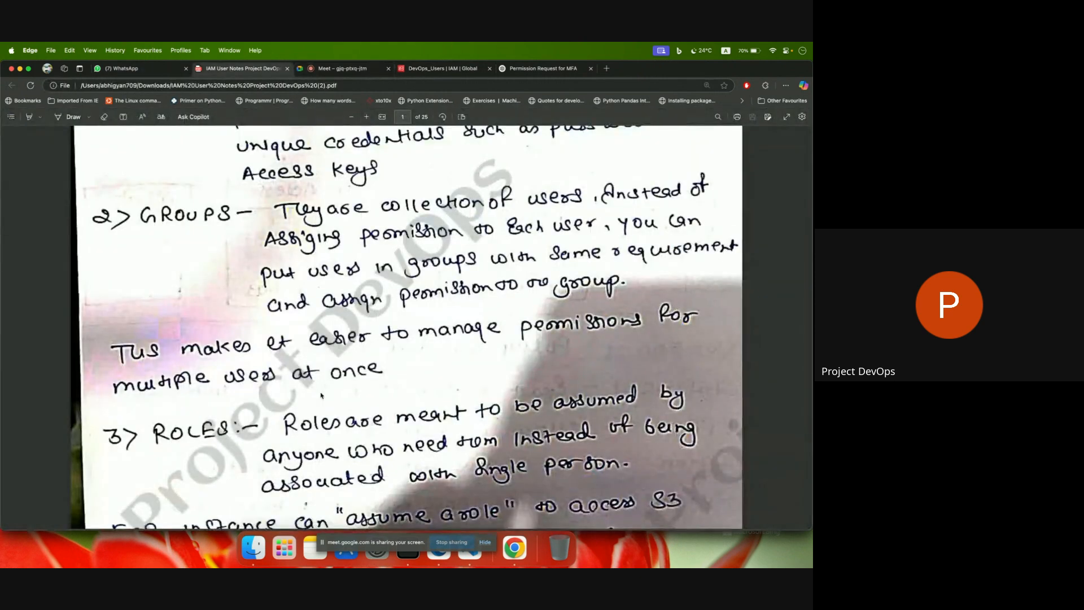
{"action": "scroll", "coordinate": [406, 328], "scroll_direction": "down", "scroll_amount": 5}
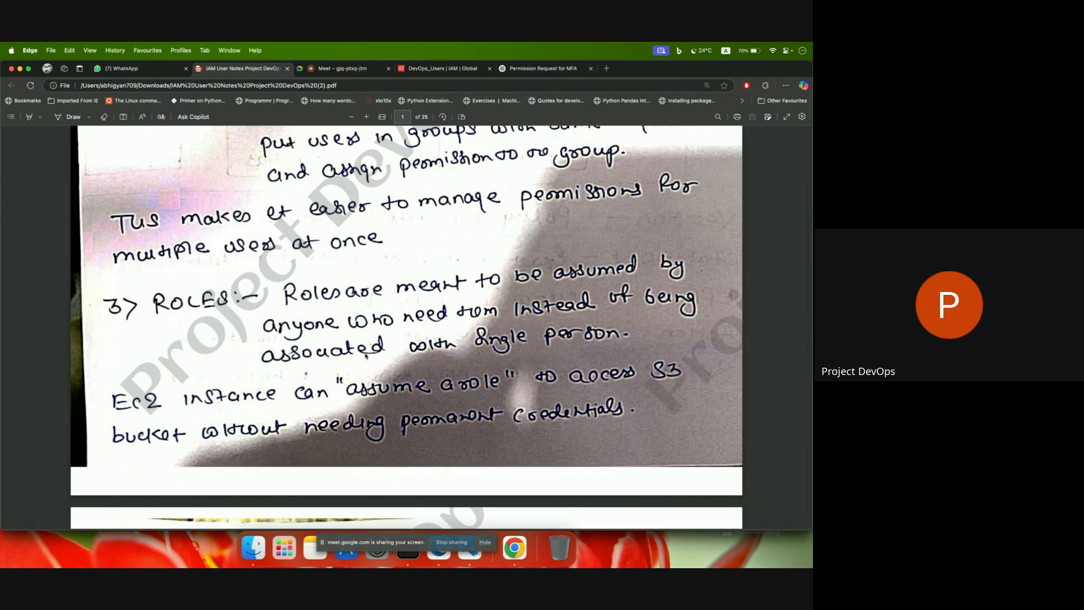
- Read back through the Meet chat, show the participant list, and return to DevOps_Users
{"action": "left_click", "coordinate": [326, 72]}
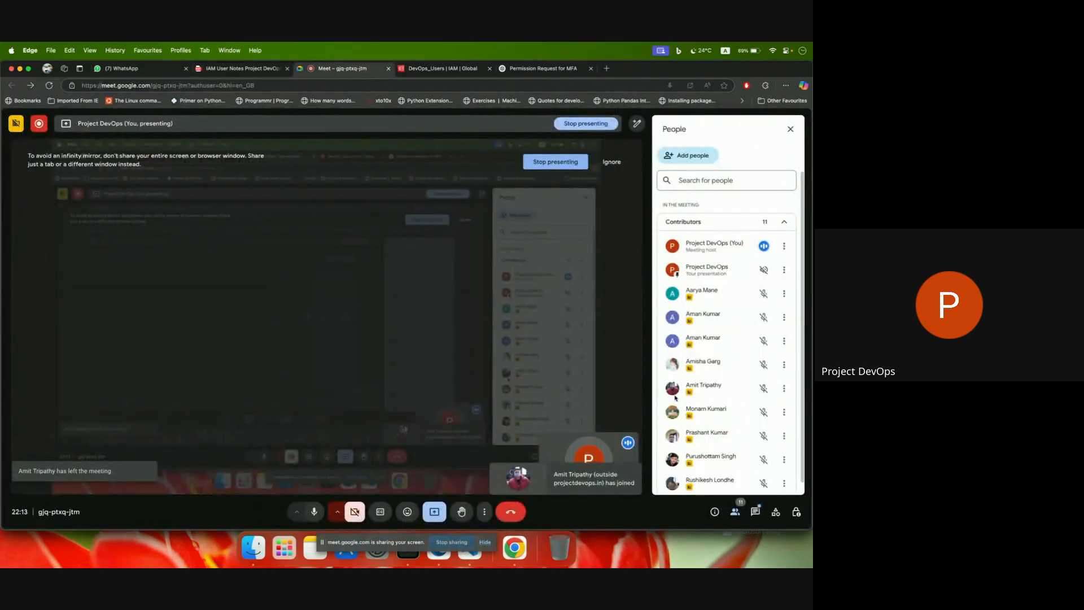
{"action": "scroll", "coordinate": [675, 397], "scroll_direction": "down", "scroll_amount": 1}
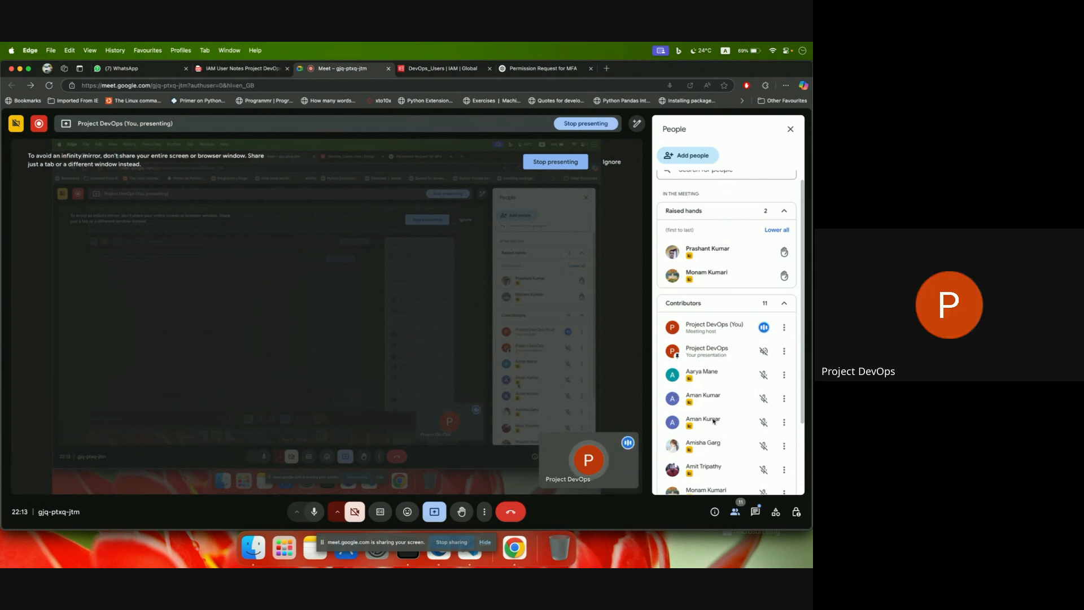
{"action": "left_click", "coordinate": [755, 511]}
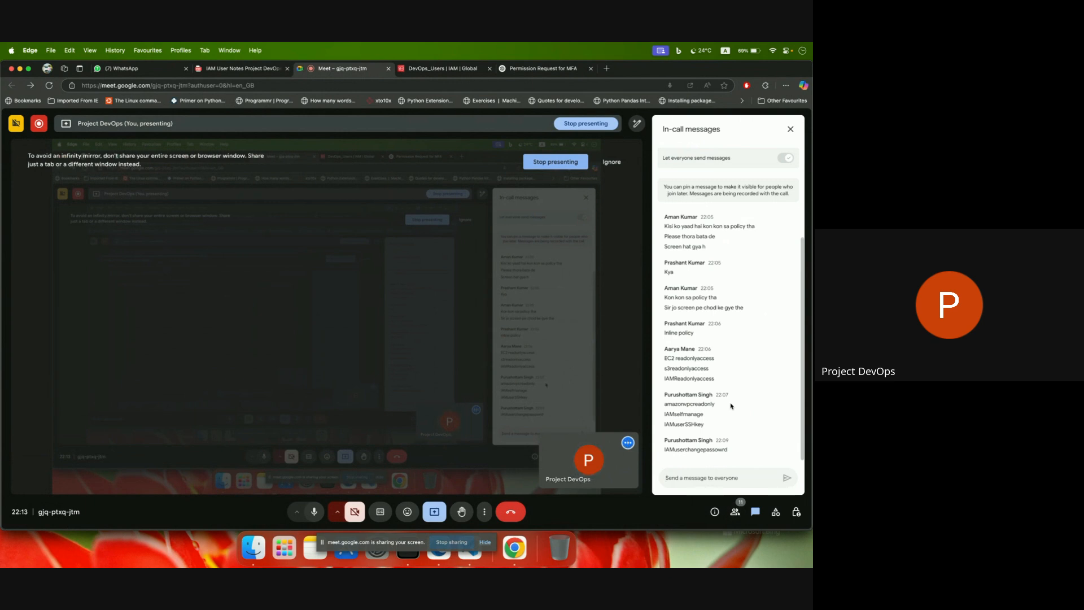
{"action": "scroll", "coordinate": [730, 405], "scroll_direction": "up", "scroll_amount": 1}
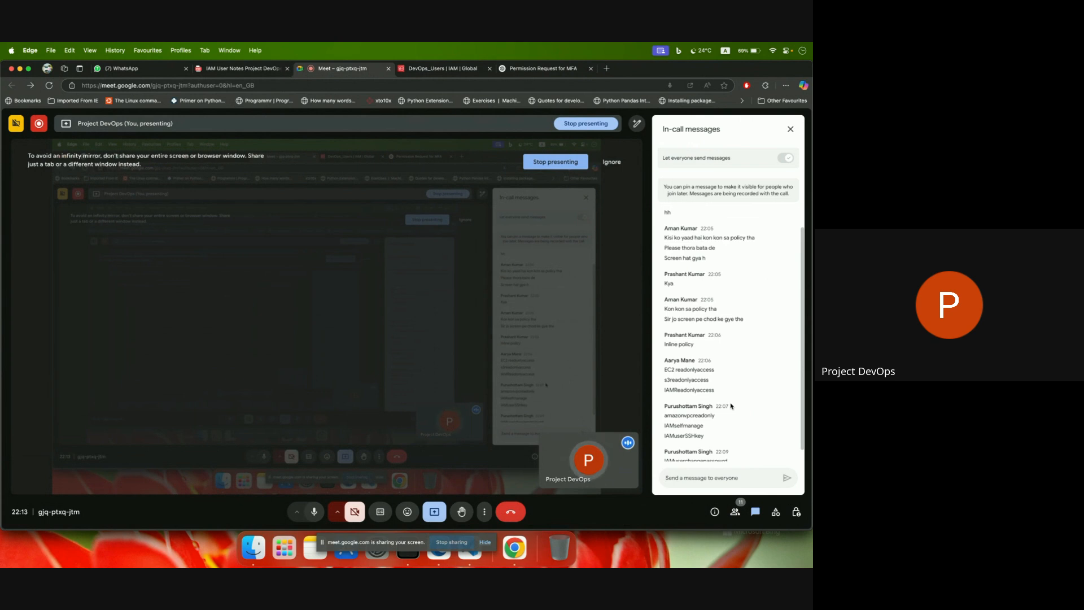
{"action": "scroll", "coordinate": [730, 405], "scroll_direction": "up", "scroll_amount": 1}
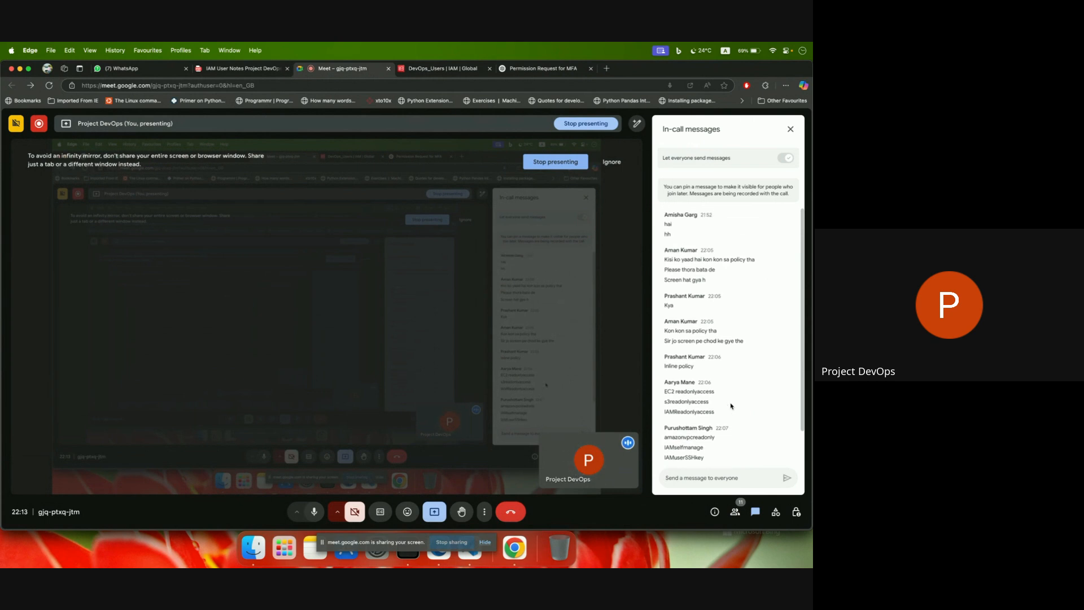
{"action": "scroll", "coordinate": [731, 405], "scroll_direction": "up", "scroll_amount": 1}
{"action": "left_click", "coordinate": [734, 511]}
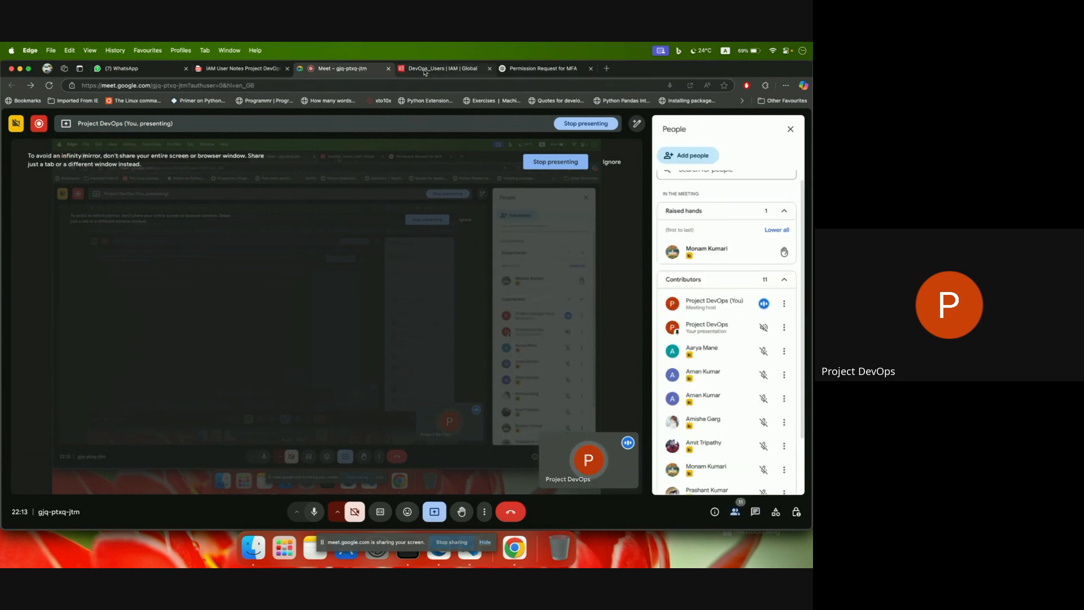
{"action": "left_click", "coordinate": [443, 68]}
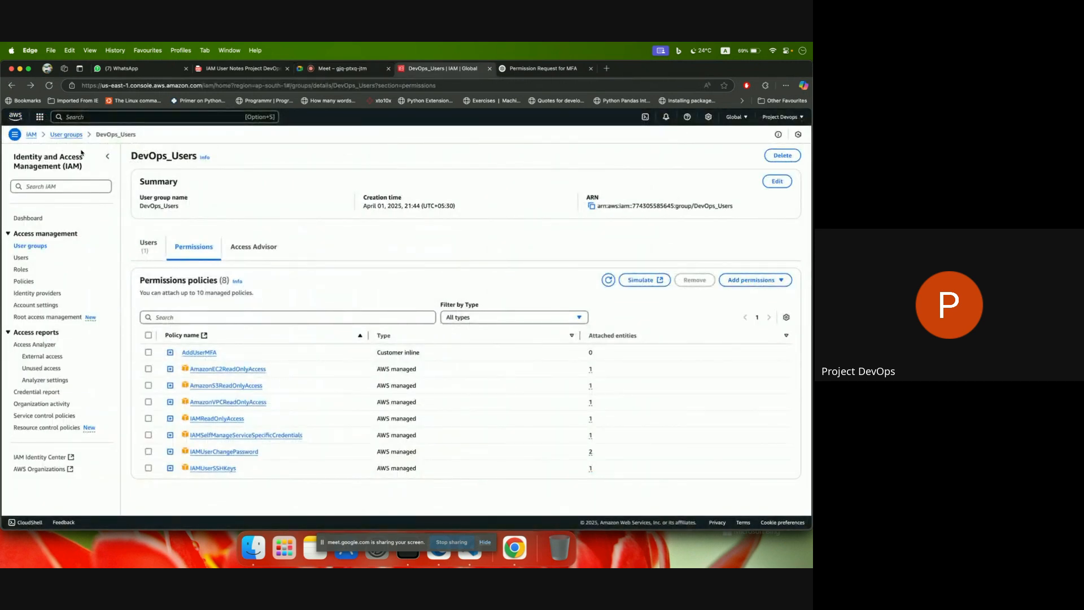
{"action": "left_click", "coordinate": [66, 135]}
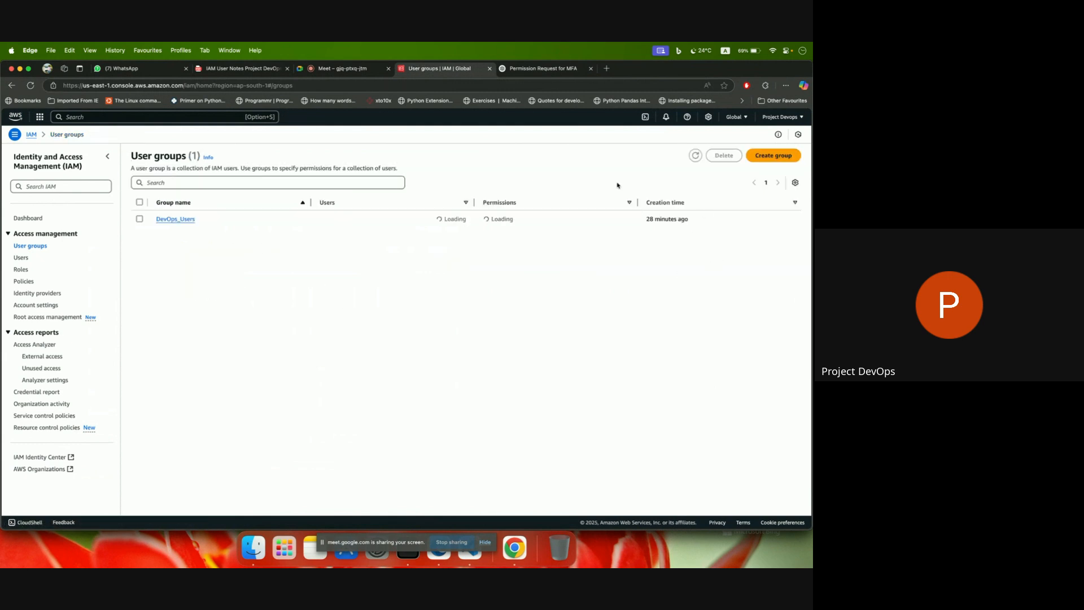
{"action": "left_click", "coordinate": [21, 257]}
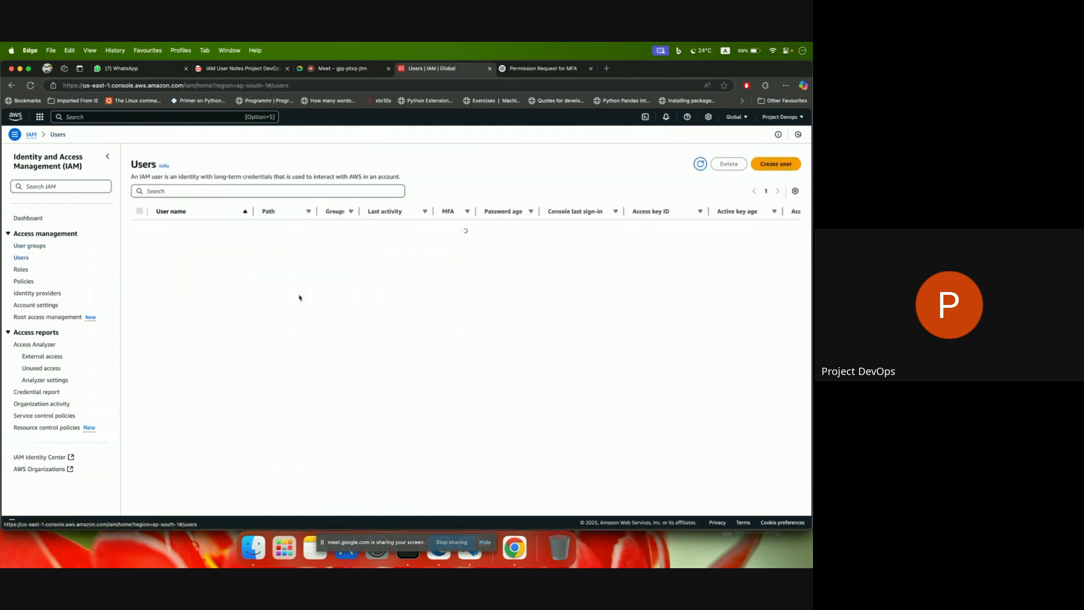
{"action": "left_click", "coordinate": [772, 165]}
{"action": "left_click", "coordinate": [401, 223]}
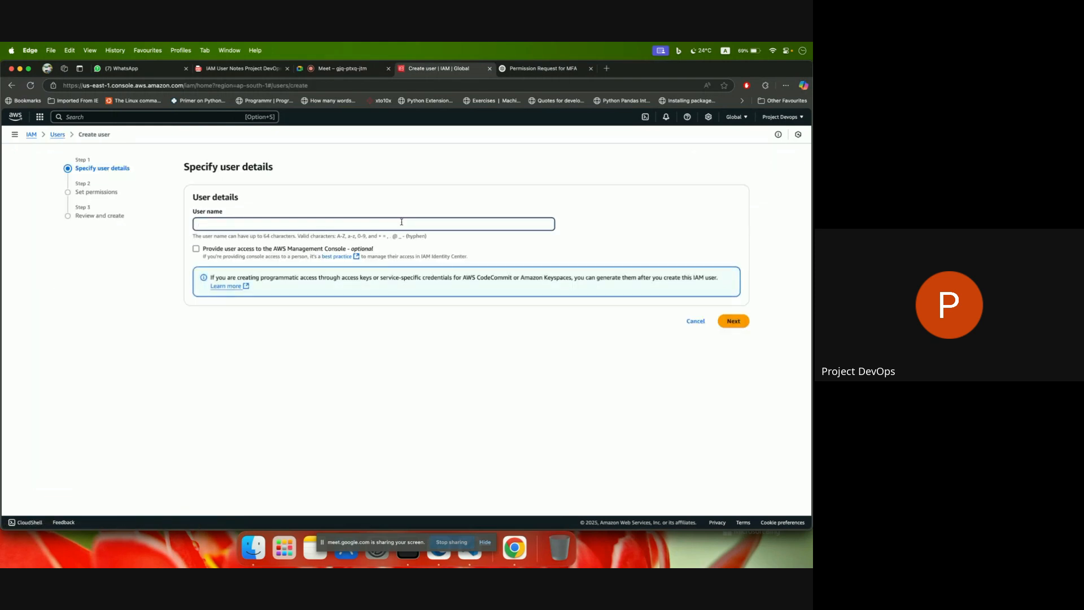
- Give the user console access as an IAM user with a custom password
{"action": "left_click", "coordinate": [195, 249]}
{"action": "left_click", "coordinate": [213, 326]}
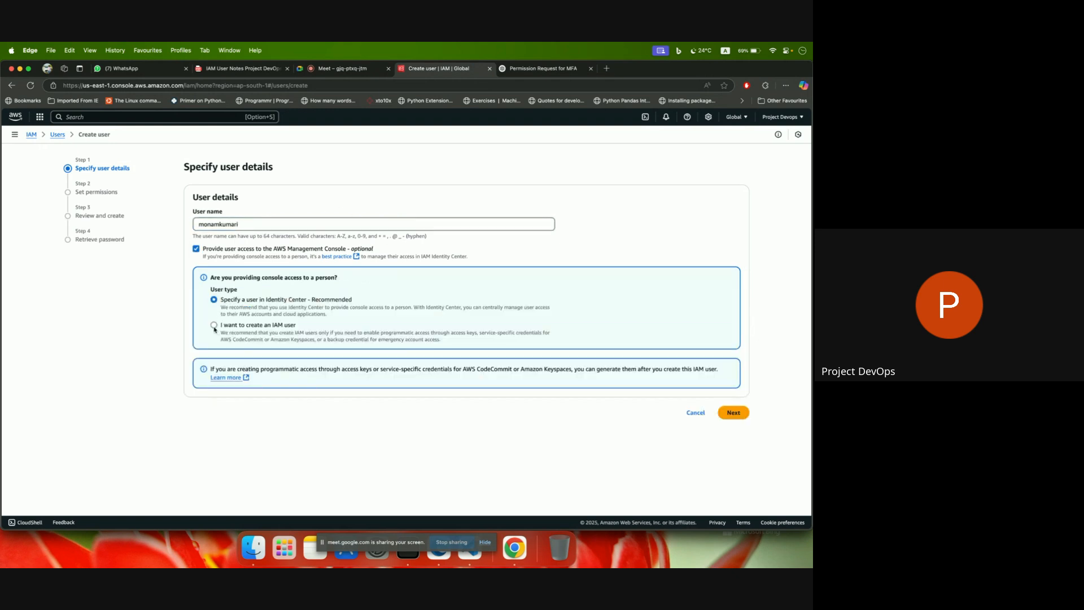
{"action": "left_click", "coordinate": [196, 391]}
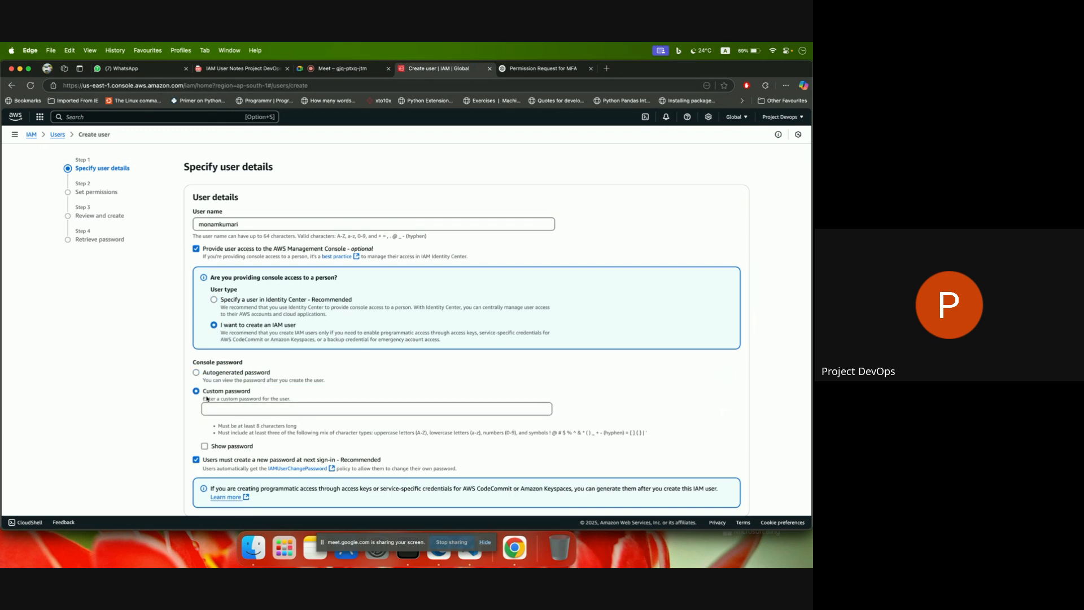
{"action": "left_click", "coordinate": [209, 408]}
{"action": "type", "text": "•••"}
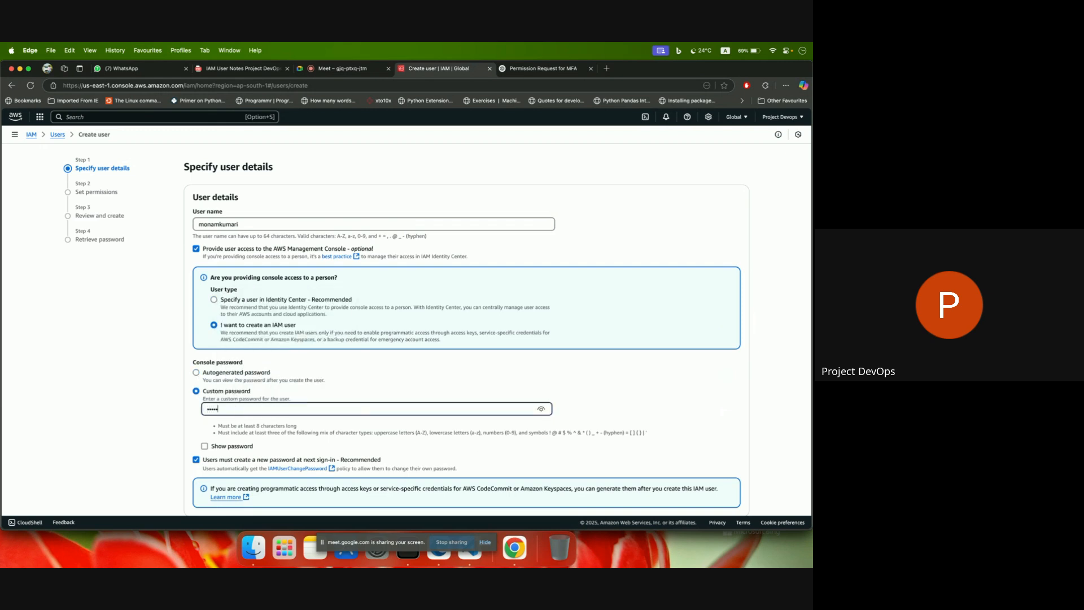
{"action": "type", "text": "••••••••"}
{"action": "scroll", "coordinate": [284, 432], "scroll_direction": "down", "scroll_amount": 2}
{"action": "left_click", "coordinate": [541, 369]}
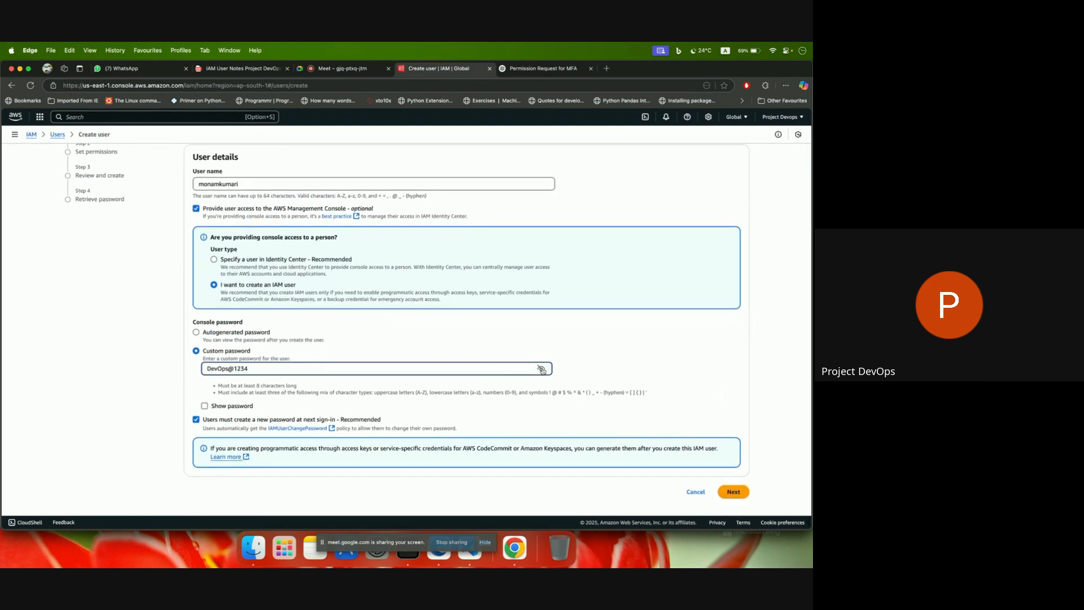
{"action": "left_click", "coordinate": [541, 368]}
- Add the user to the DevOps_Users group and create it
{"action": "left_click", "coordinate": [732, 491]}
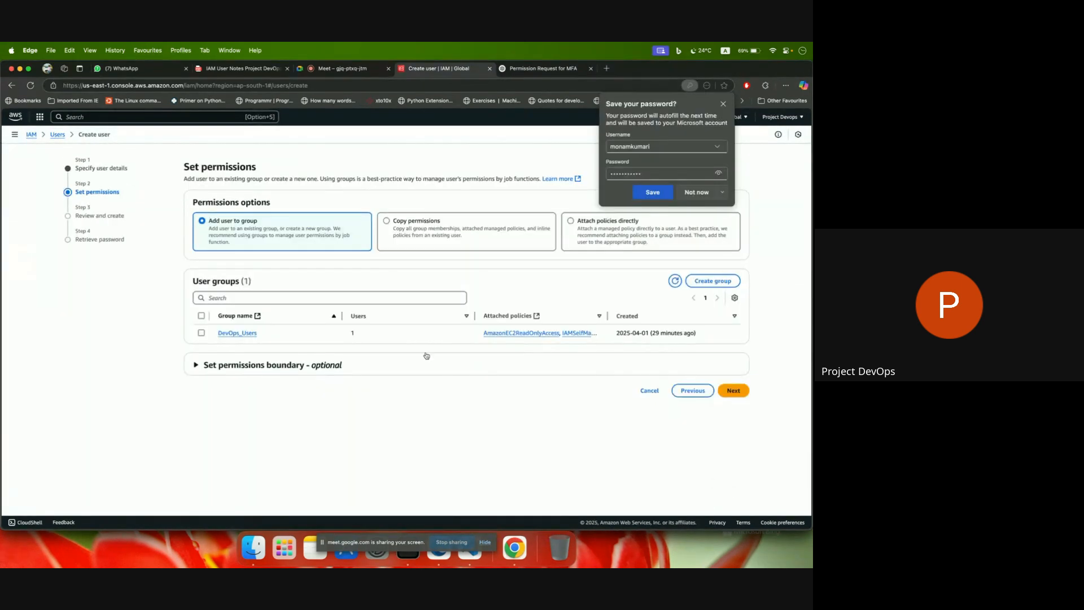
{"action": "left_click", "coordinate": [723, 103]}
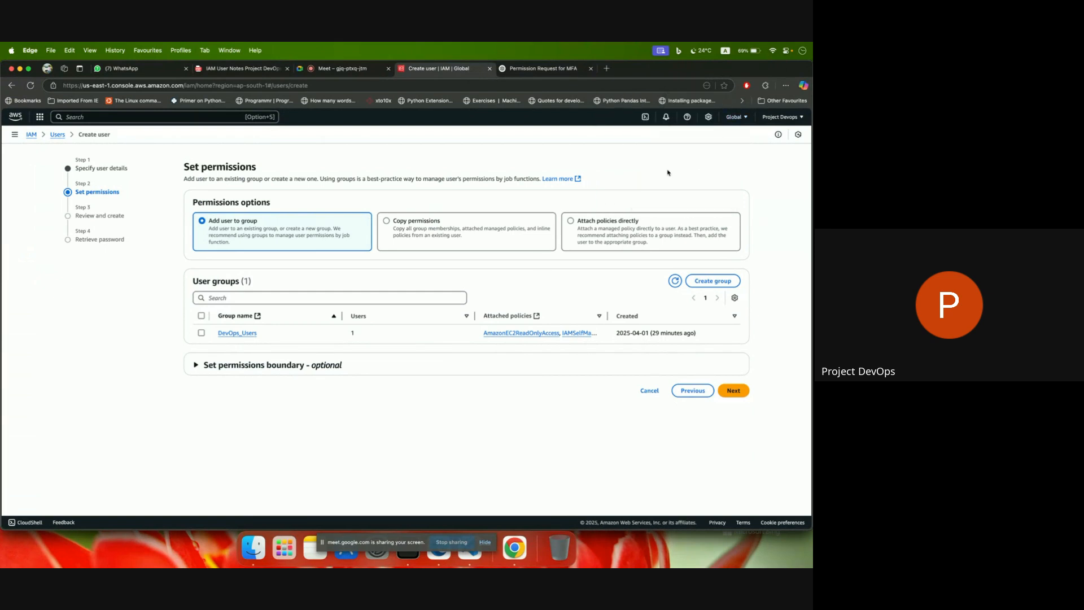
{"action": "left_click", "coordinate": [201, 333]}
{"action": "left_click", "coordinate": [732, 389]}
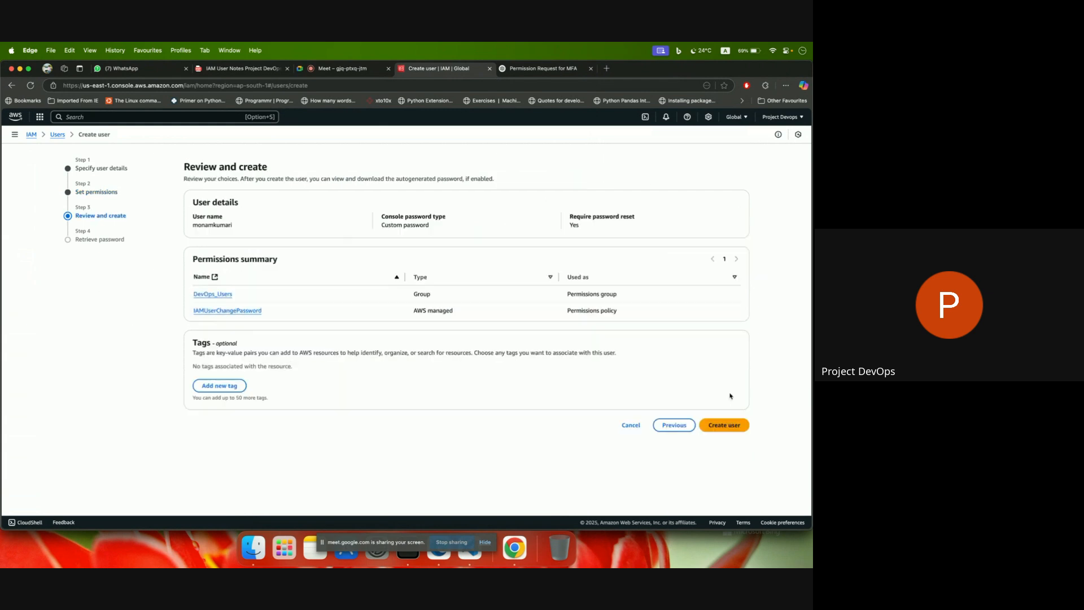
{"action": "left_click", "coordinate": [728, 429]}
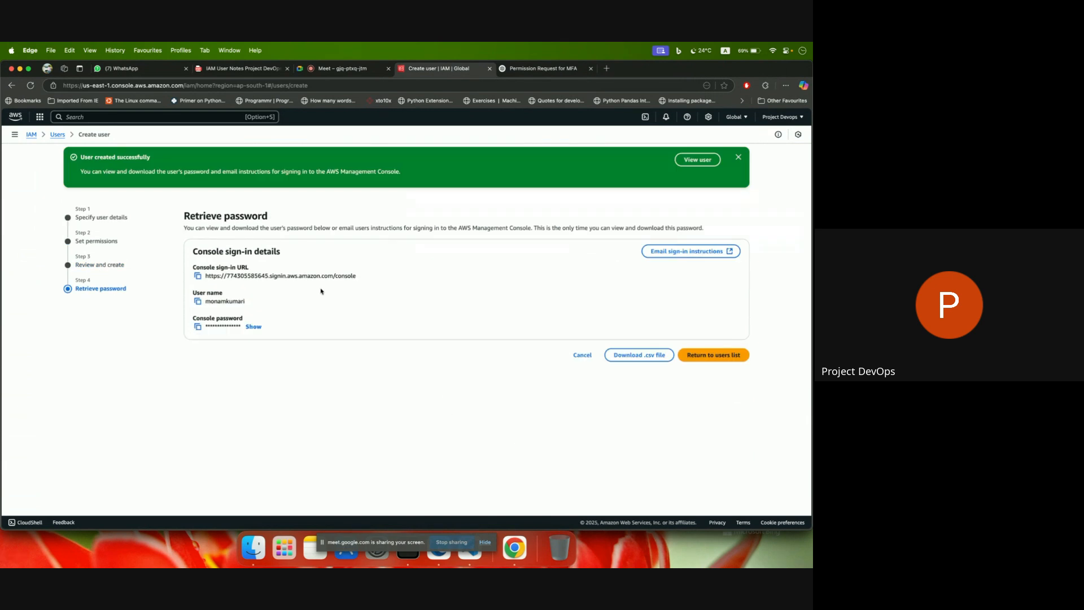
- Download the new user's credentials .csv and copy its user name and console sign-in URL
{"action": "left_click", "coordinate": [624, 355]}
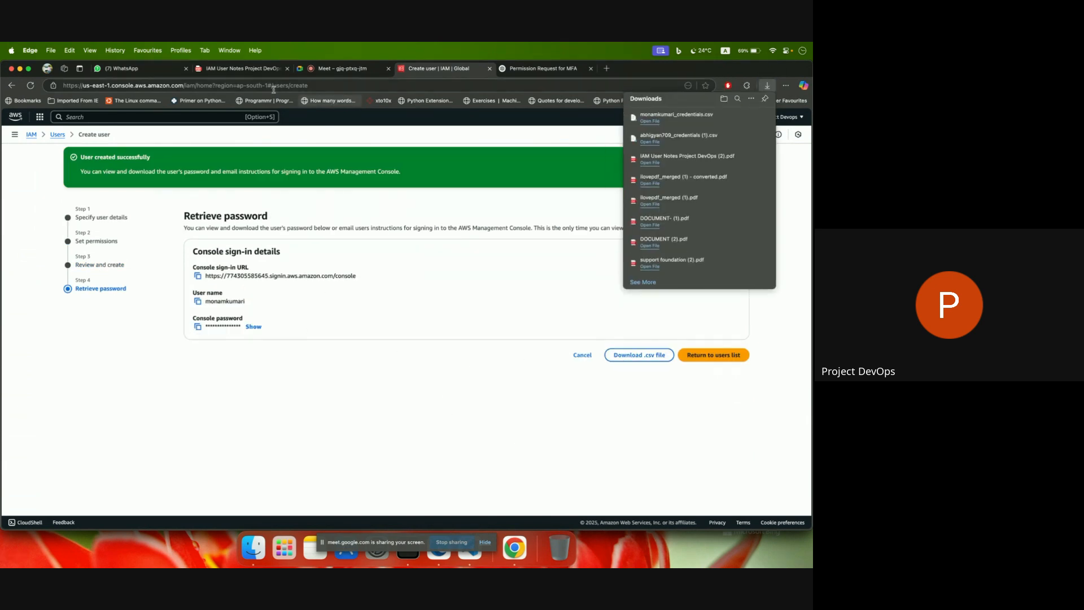
{"action": "left_click", "coordinate": [196, 302]}
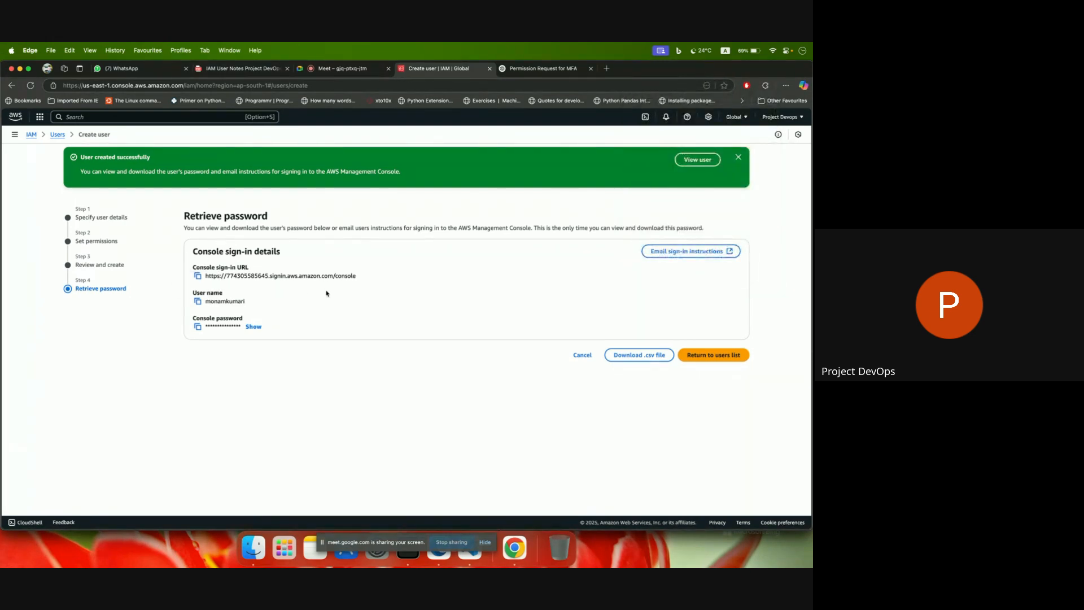
{"action": "left_click", "coordinate": [197, 275]}
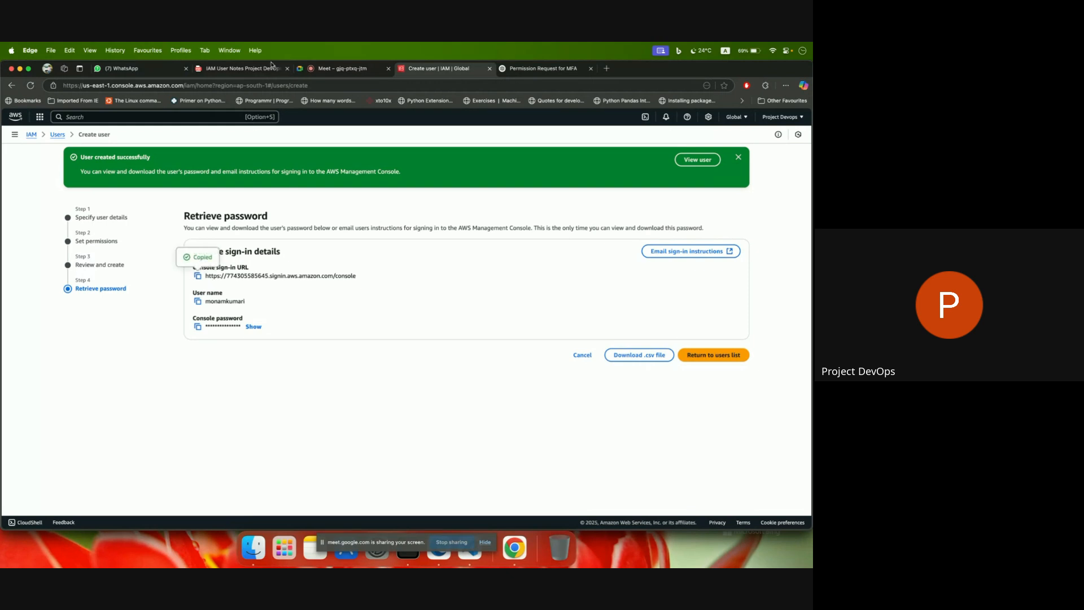
- Post the console sign-in URL in the Meet in-call chat
{"action": "left_click", "coordinate": [339, 68]}
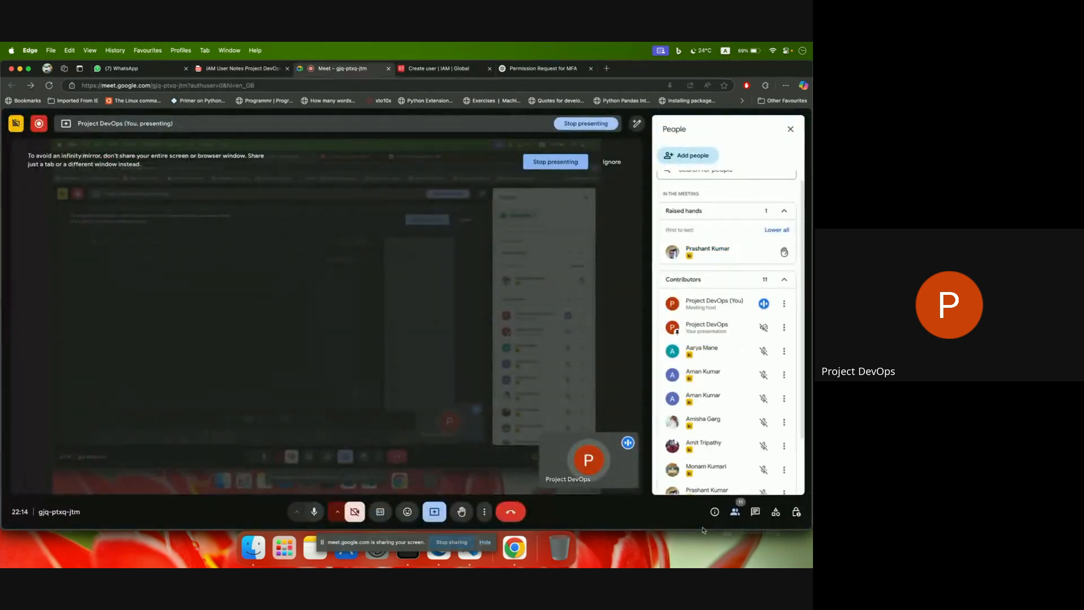
{"action": "left_click", "coordinate": [755, 511]}
{"action": "left_click", "coordinate": [707, 477]}
{"action": "key", "text": "super+v"}
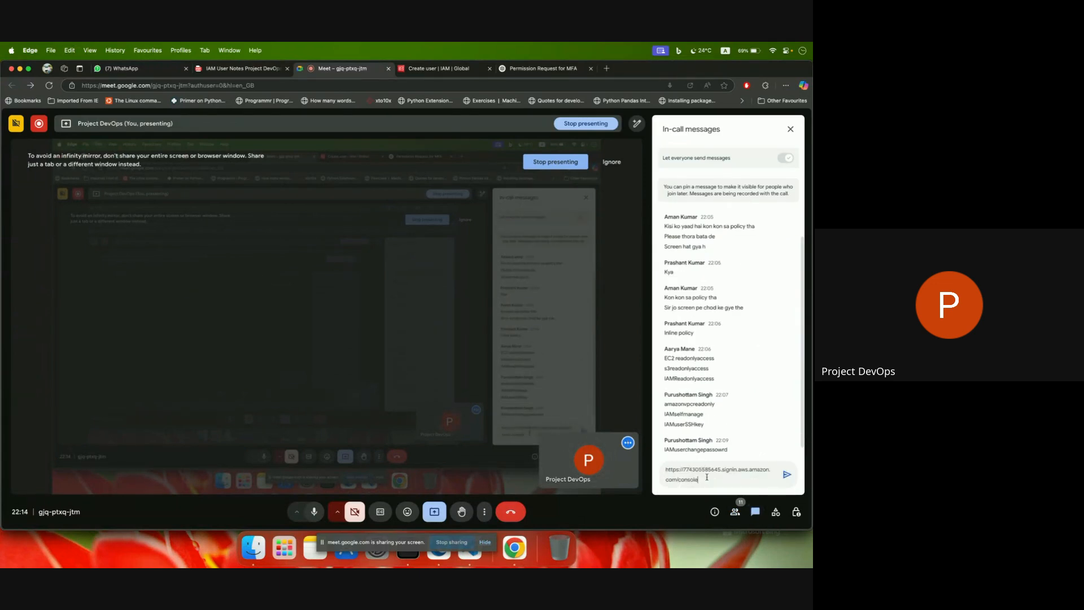
{"action": "key", "text": "Return"}
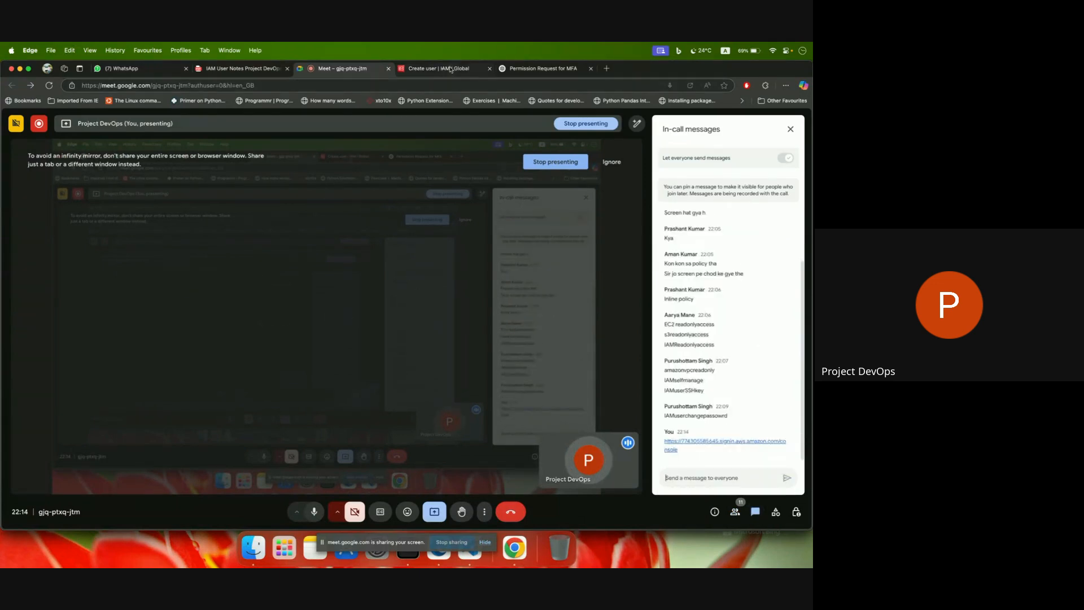
- Copy the new user name from AWS and post it in the Meet chat
{"action": "left_click", "coordinate": [535, 70]}
{"action": "left_click", "coordinate": [437, 72]}
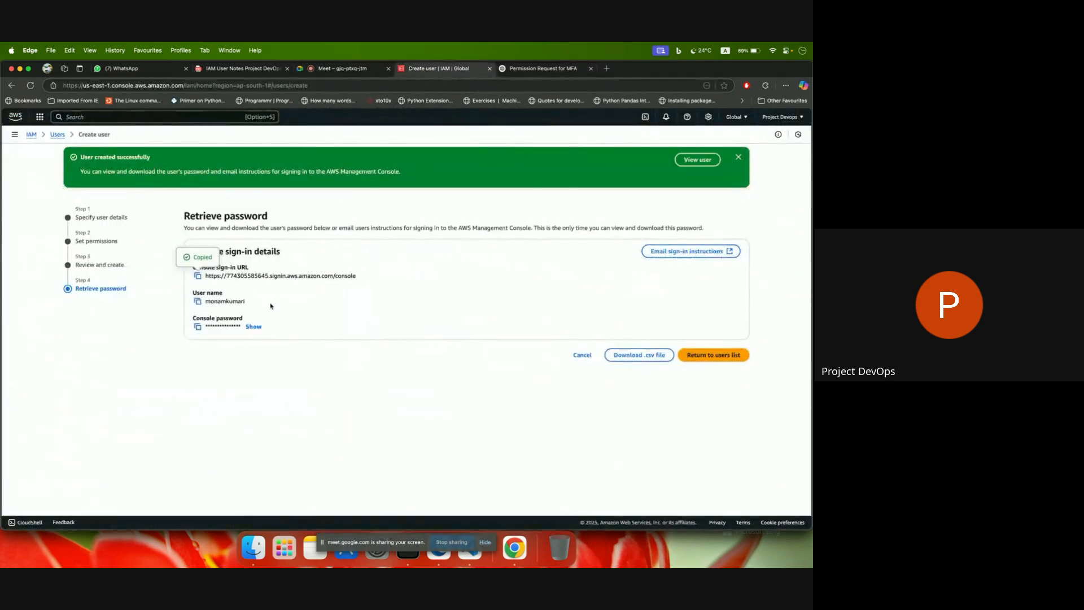
{"action": "left_click", "coordinate": [197, 302]}
{"action": "left_click", "coordinate": [255, 70]}
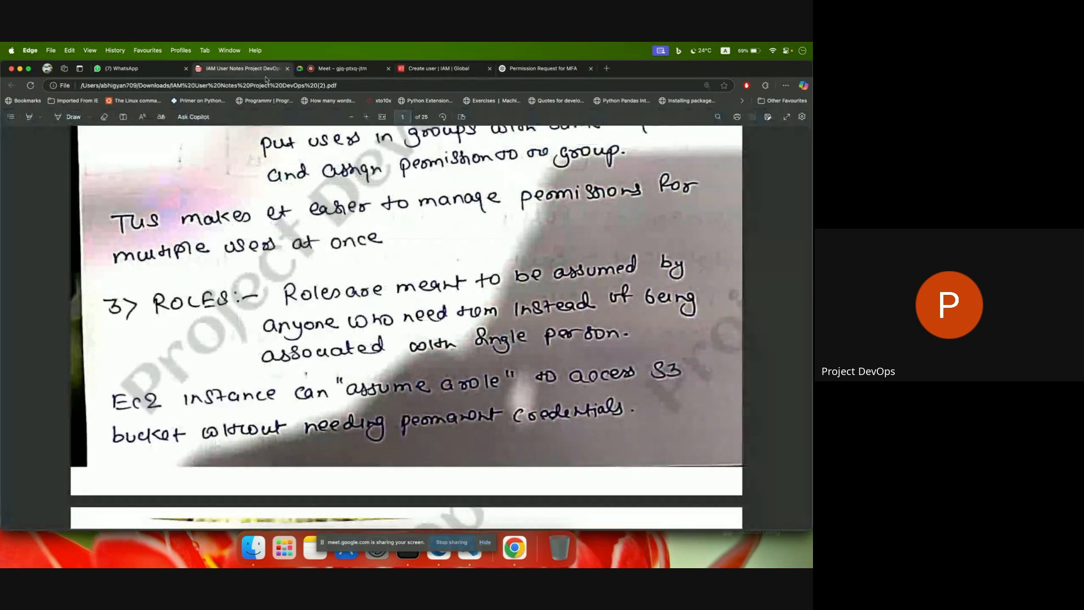
{"action": "left_click", "coordinate": [345, 69]}
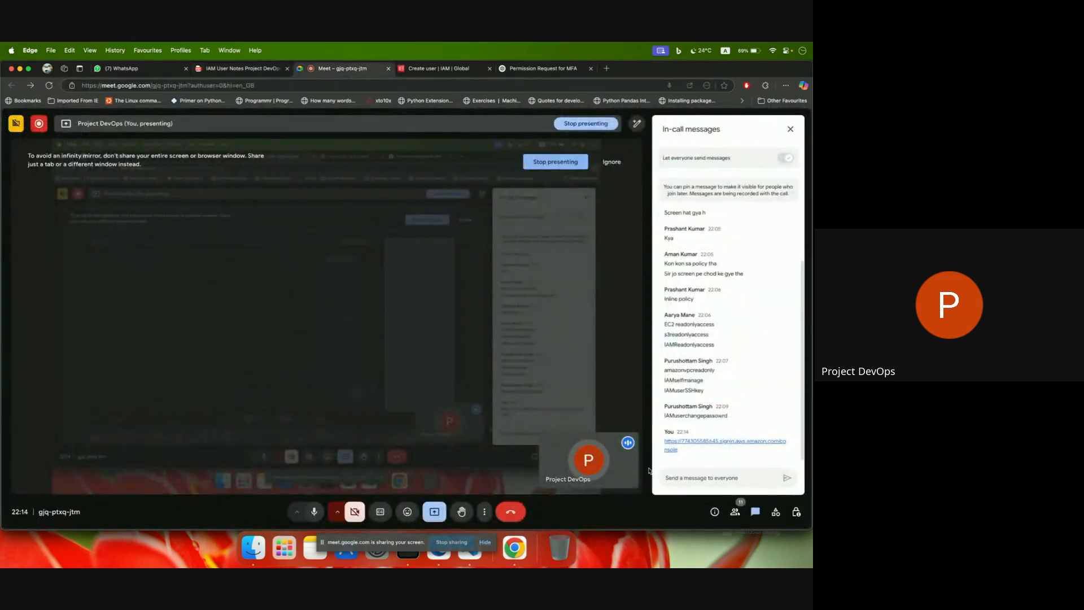
{"action": "left_click", "coordinate": [700, 477]}
{"action": "key", "text": "super+v"}
{"action": "key", "text": "Return"}
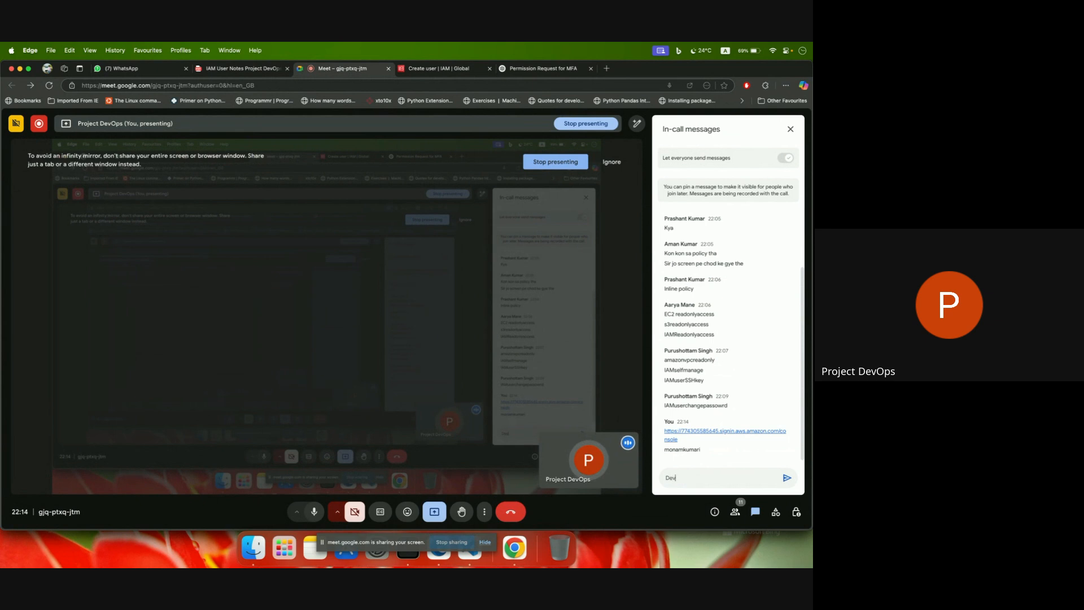
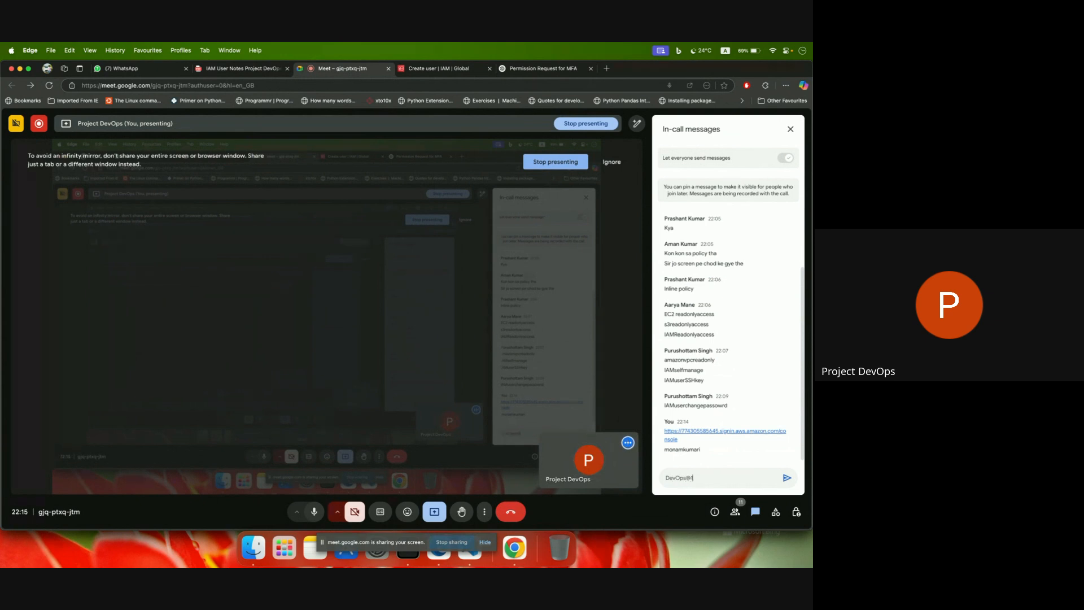
- Send the user's account password in the chat, then show the participant list
{"action": "key", "text": "Return"}
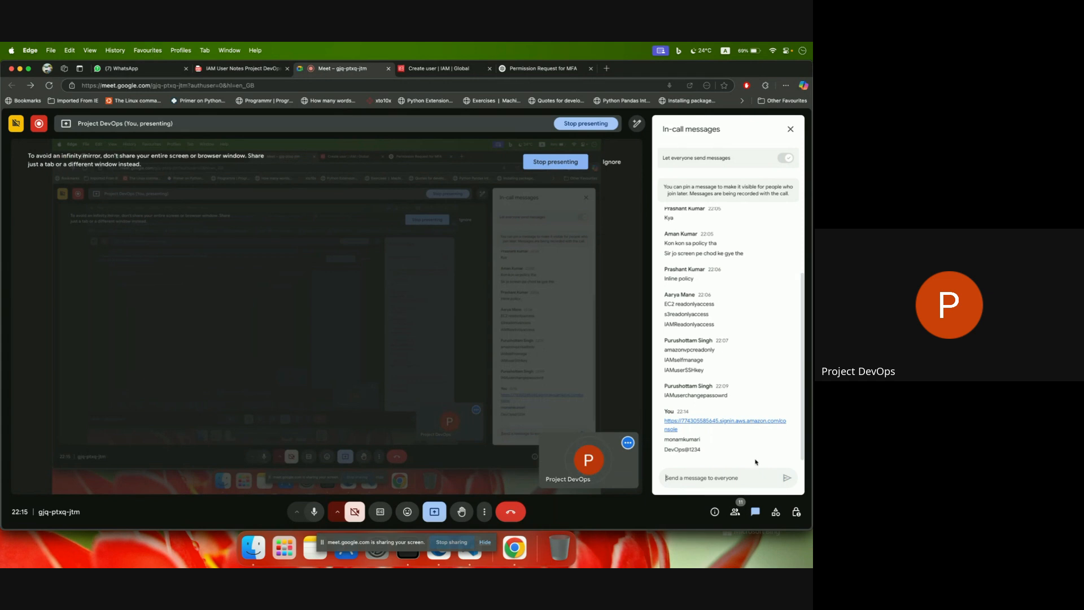
{"action": "scroll", "coordinate": [715, 464], "scroll_direction": "up", "scroll_amount": 3}
{"action": "left_click", "coordinate": [734, 511]}
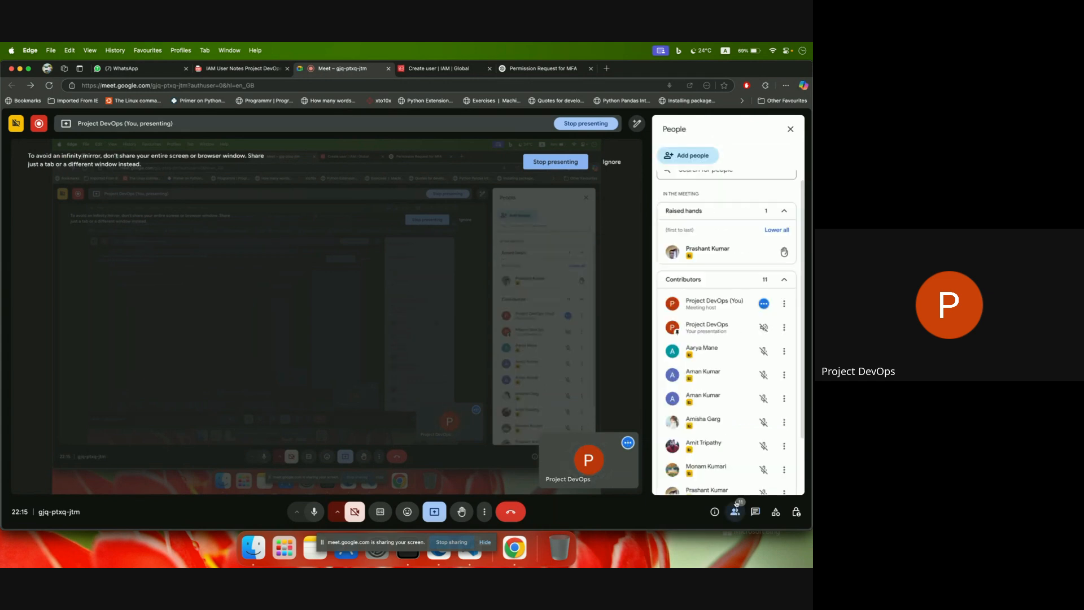
{"action": "left_click", "coordinate": [465, 72]}
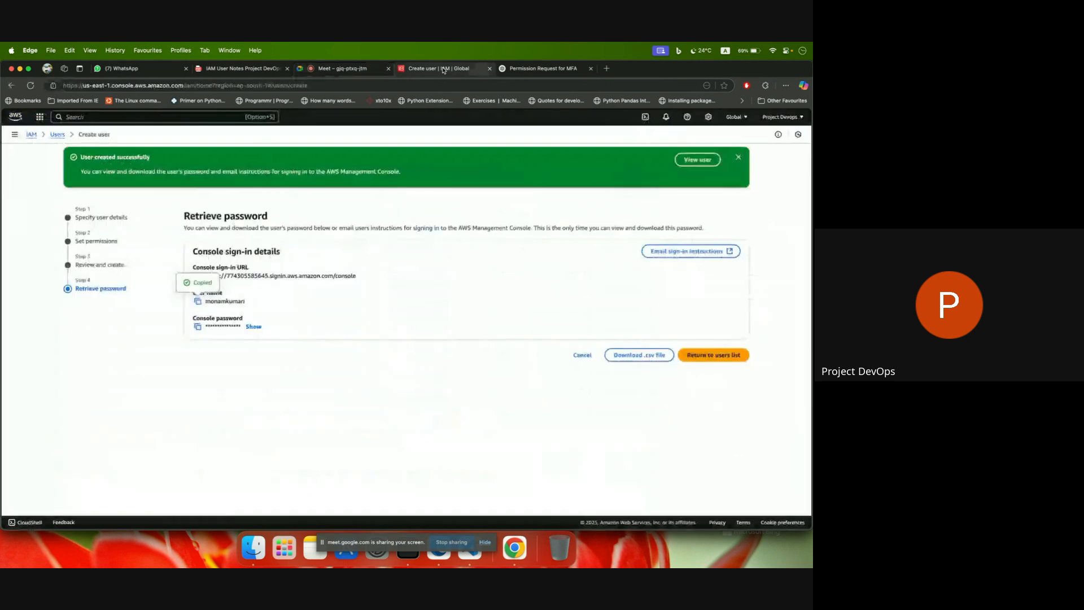
{"action": "left_click", "coordinate": [712, 356]}
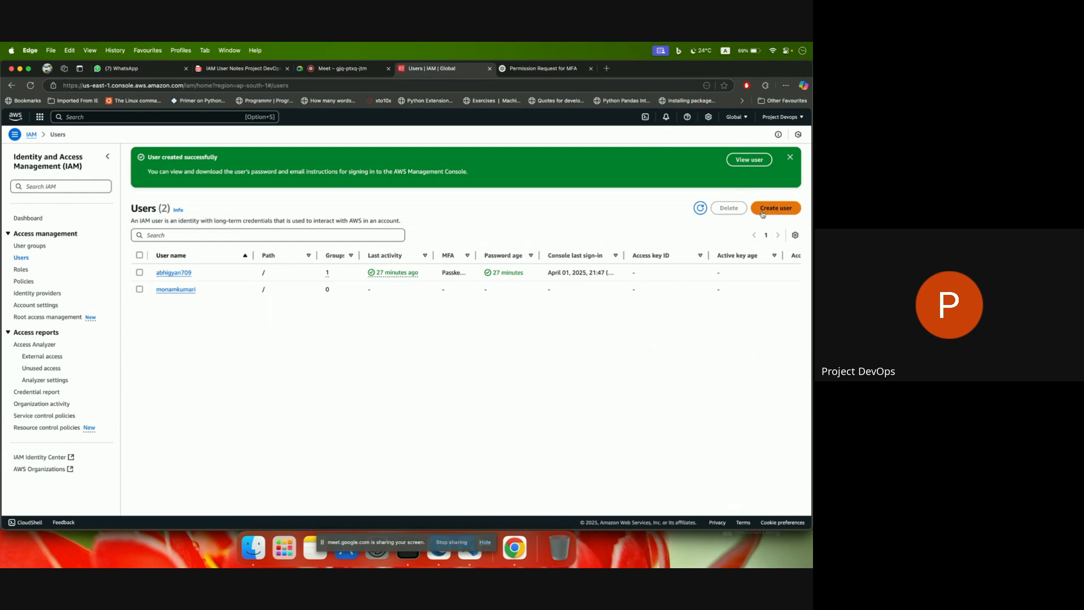
{"action": "left_click", "coordinate": [790, 158]}
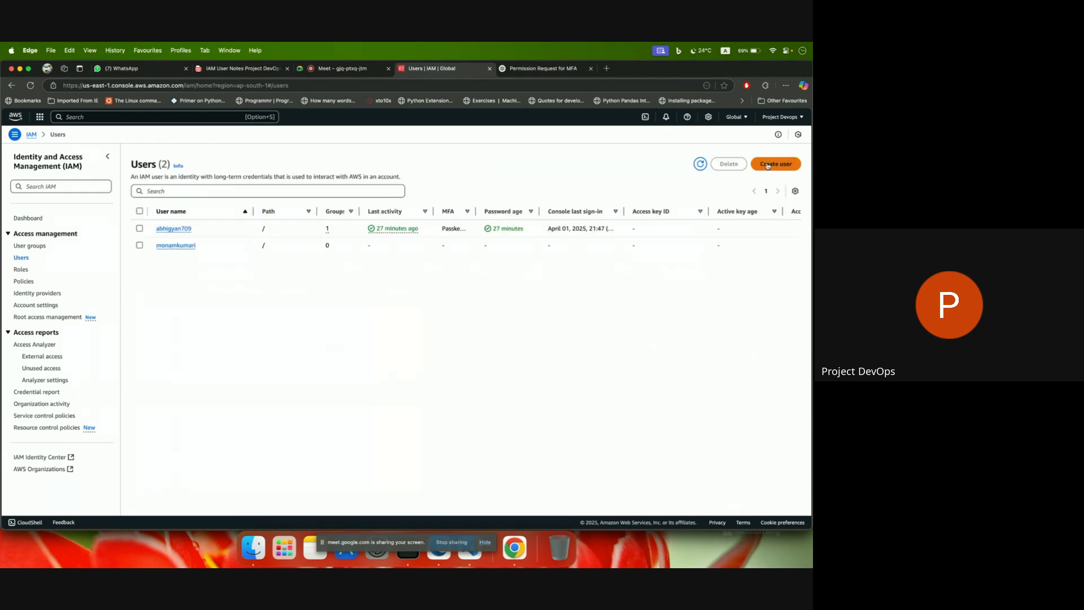
{"action": "left_click", "coordinate": [770, 165]}
{"action": "left_click", "coordinate": [304, 223]}
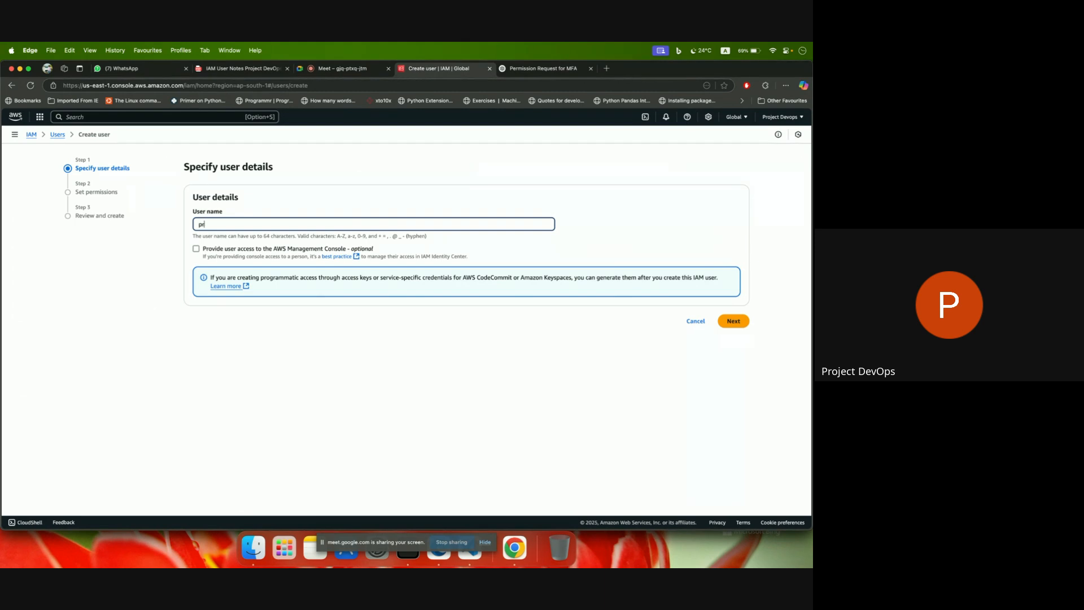
{"action": "left_click", "coordinate": [196, 249]}
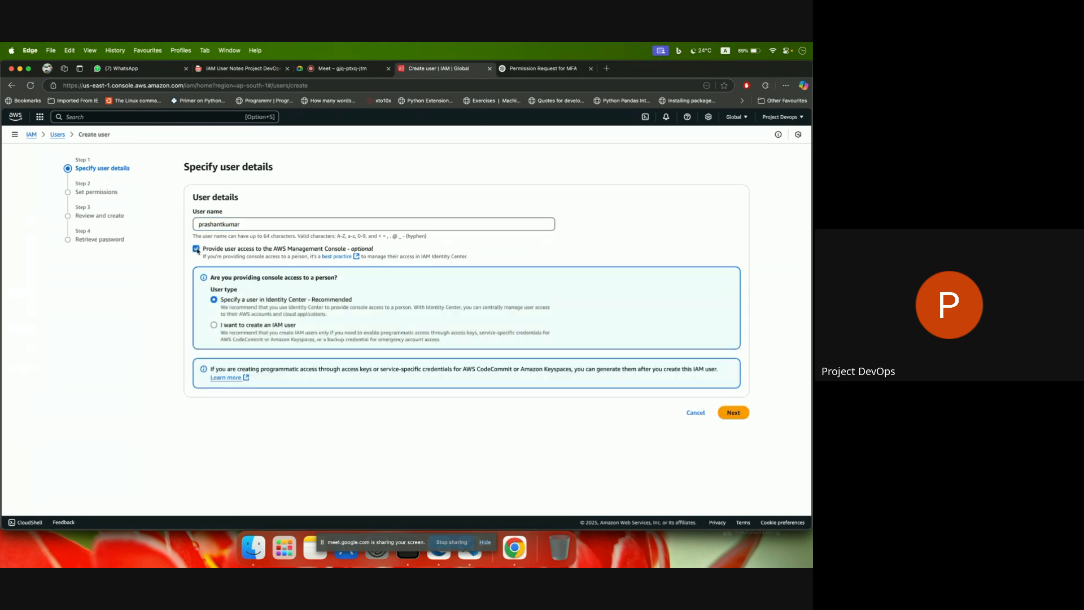
{"action": "left_click", "coordinate": [213, 325]}
{"action": "scroll", "coordinate": [226, 350], "scroll_direction": "down", "scroll_amount": 2}
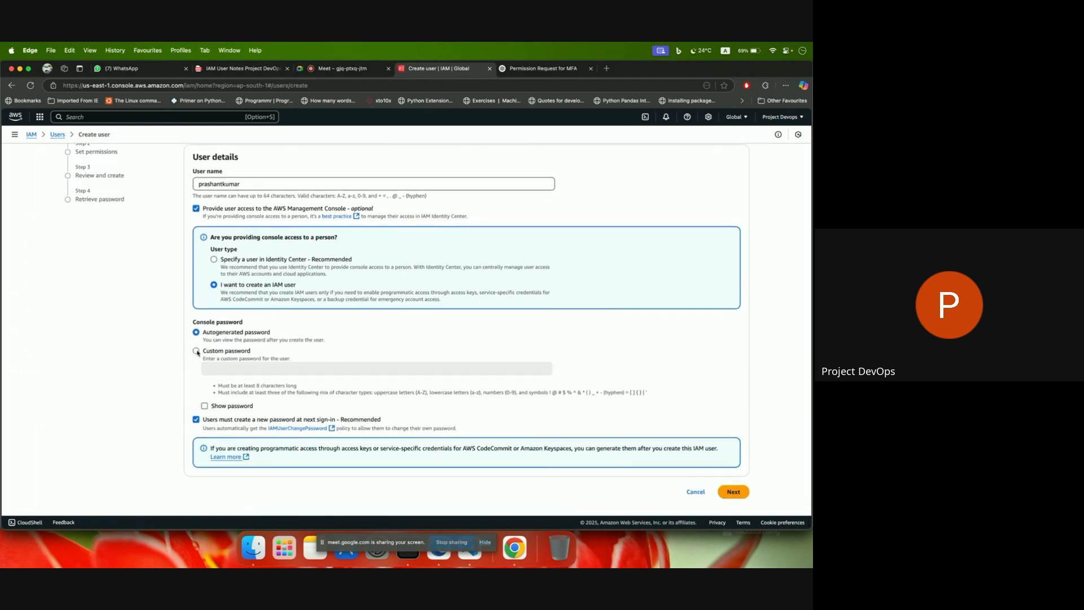
{"action": "left_click", "coordinate": [197, 351]}
{"action": "left_click", "coordinate": [228, 368]}
{"action": "type", "text": "P"}
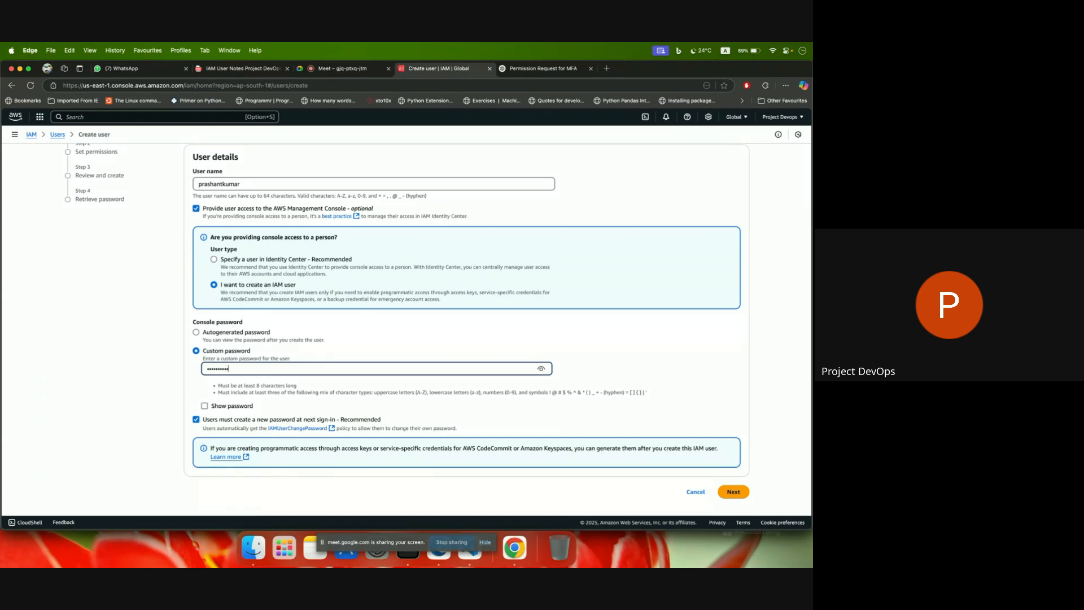
{"action": "left_click", "coordinate": [733, 492]}
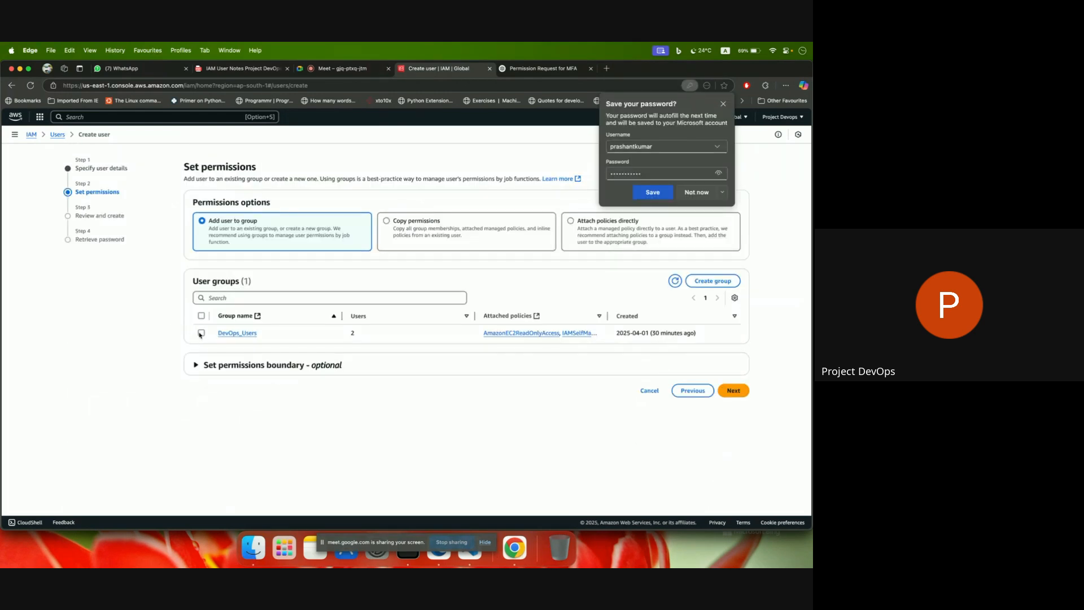
{"action": "left_click", "coordinate": [201, 333]}
{"action": "left_click", "coordinate": [729, 389]}
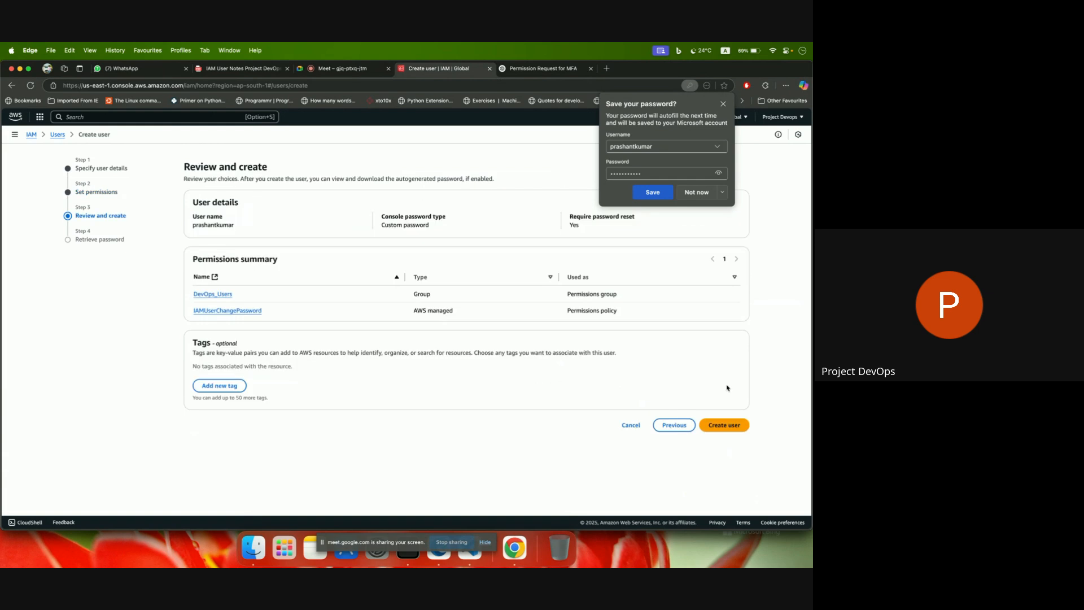
{"action": "left_click", "coordinate": [725, 425]}
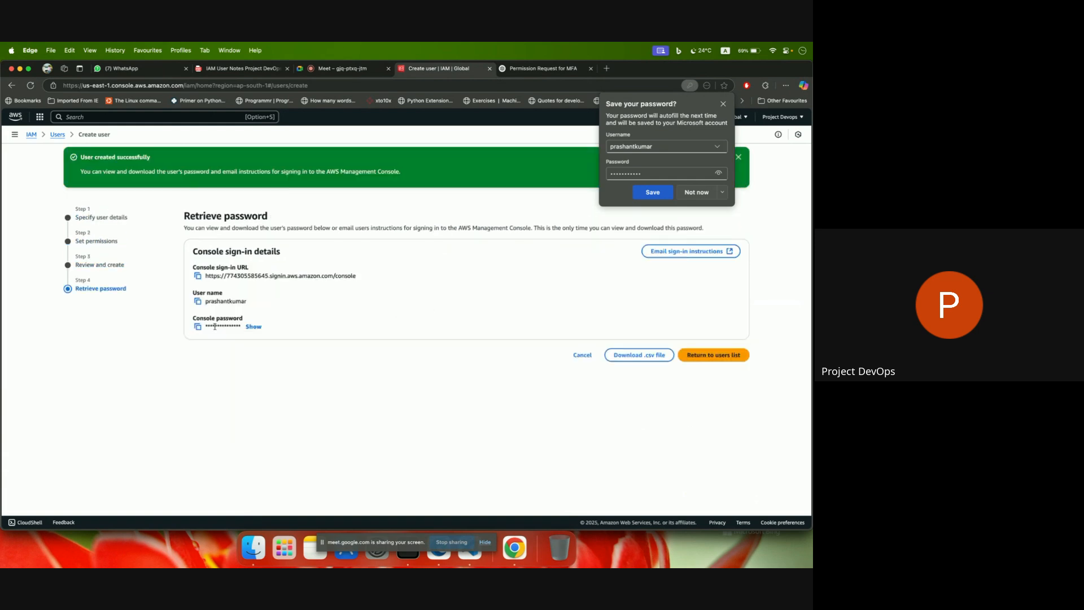
{"action": "left_click", "coordinate": [197, 275]}
{"action": "left_click", "coordinate": [337, 68]}
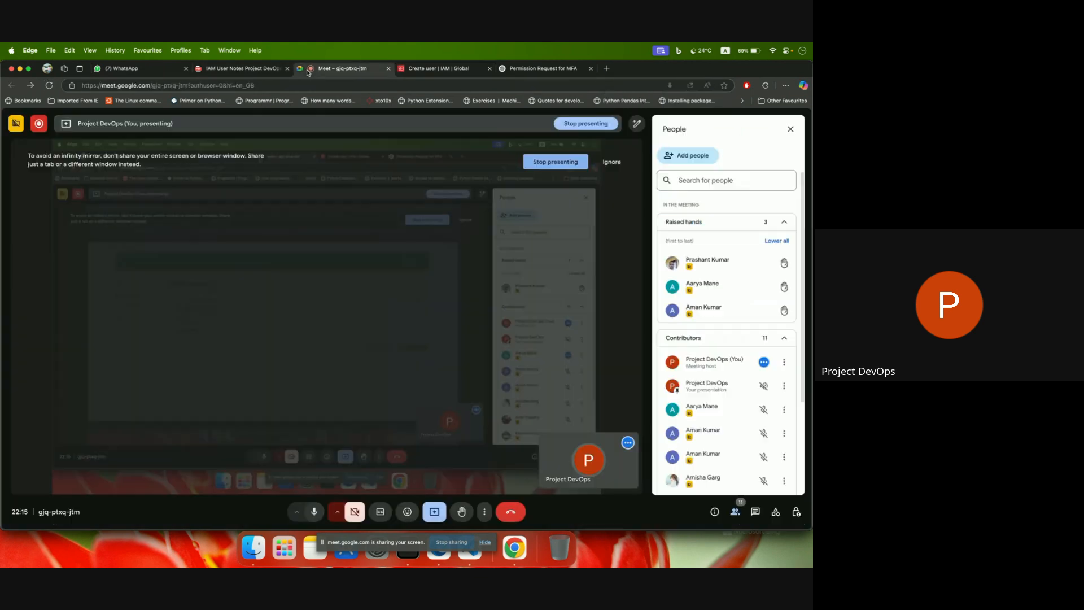
{"action": "left_click", "coordinate": [757, 514]}
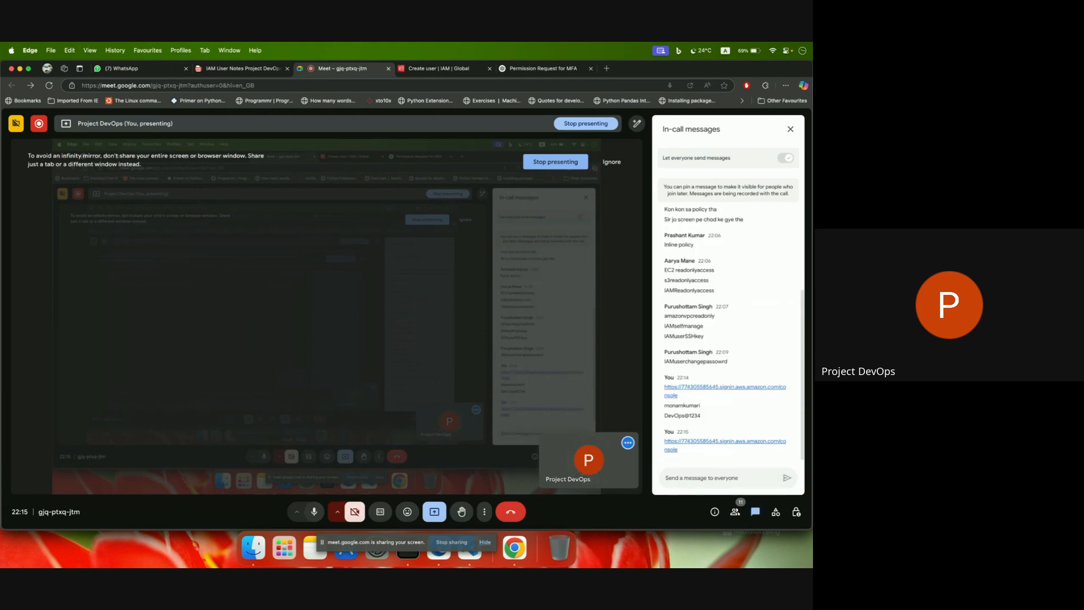
{"action": "key", "text": "Return"}
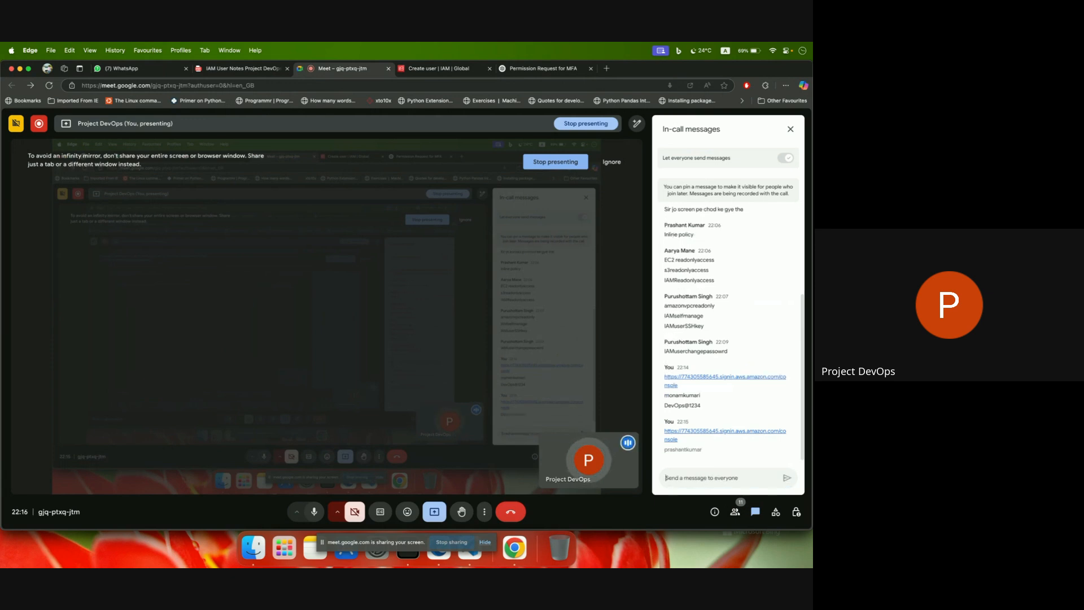
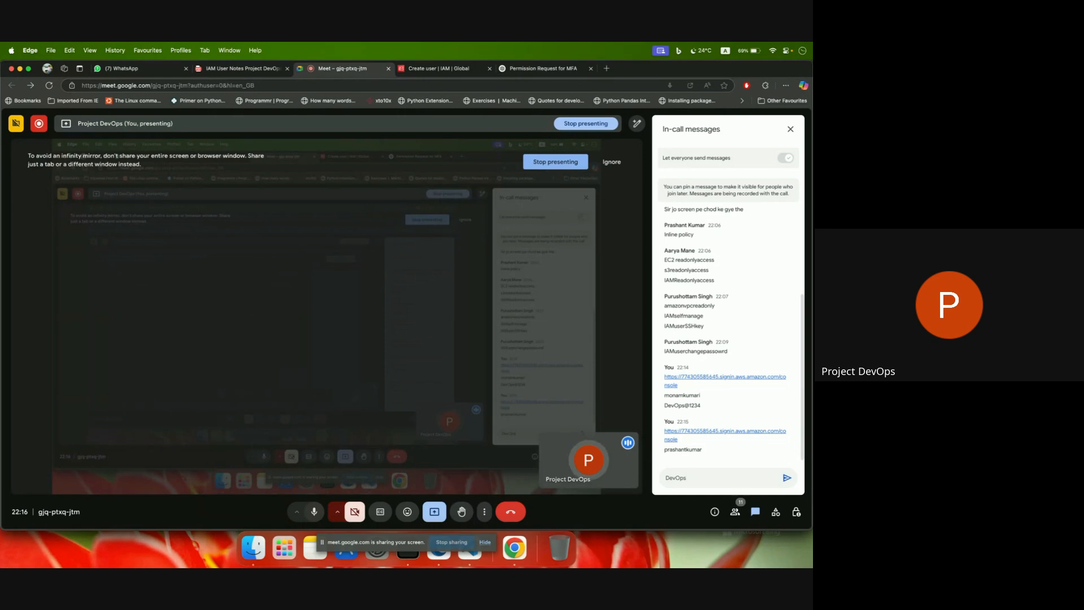
{"action": "key", "text": "Return"}
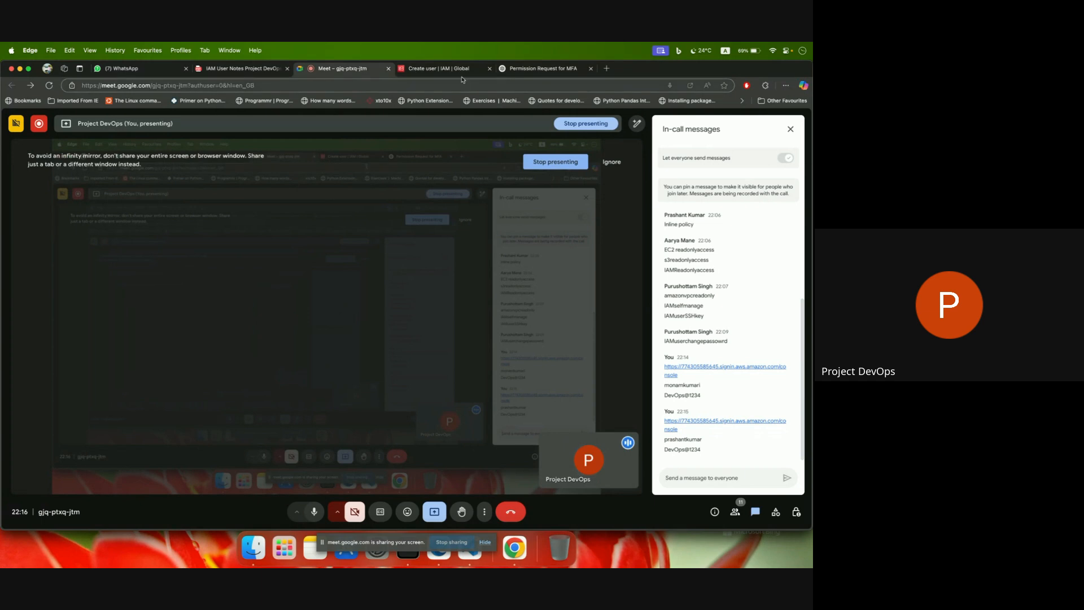
{"action": "left_click", "coordinate": [435, 68]}
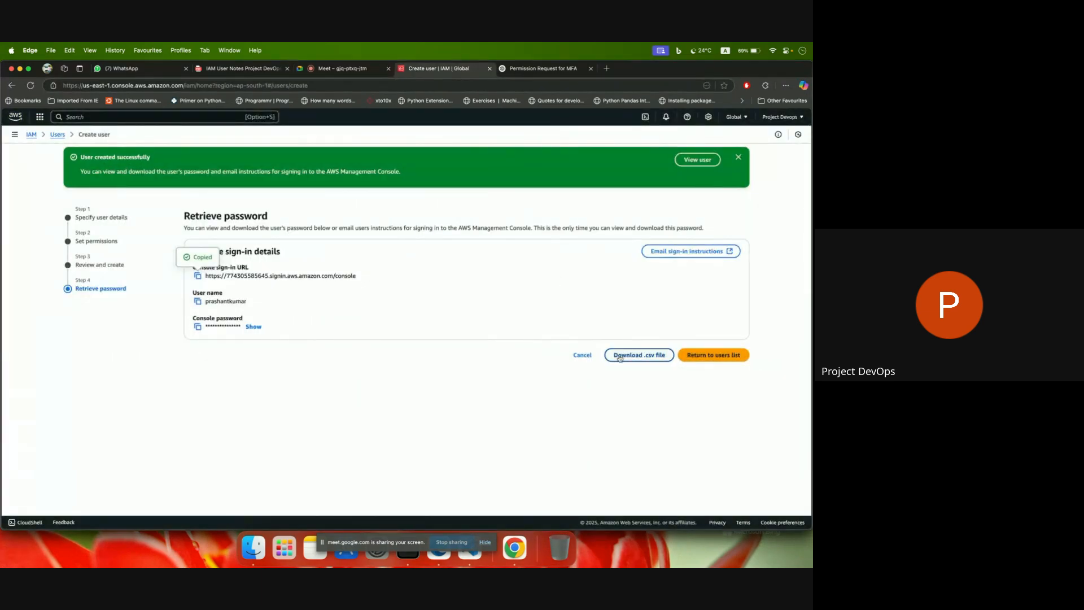
{"action": "left_click", "coordinate": [709, 361]}
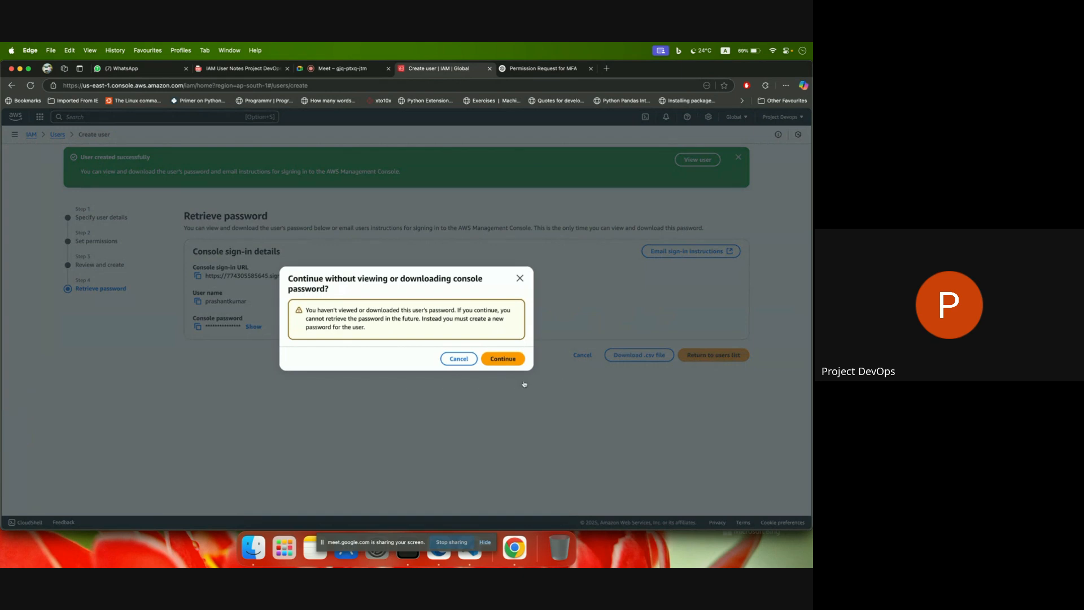
{"action": "left_click", "coordinate": [459, 359]}
{"action": "left_click", "coordinate": [664, 360]}
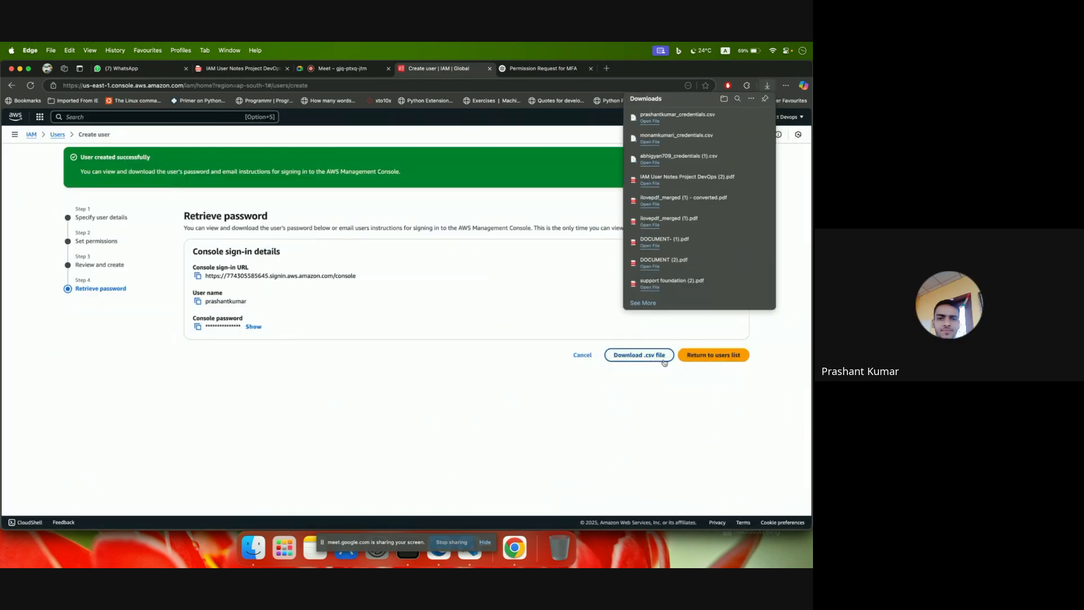
- Show the Meet participant list and scroll through it
{"action": "left_click", "coordinate": [342, 70]}
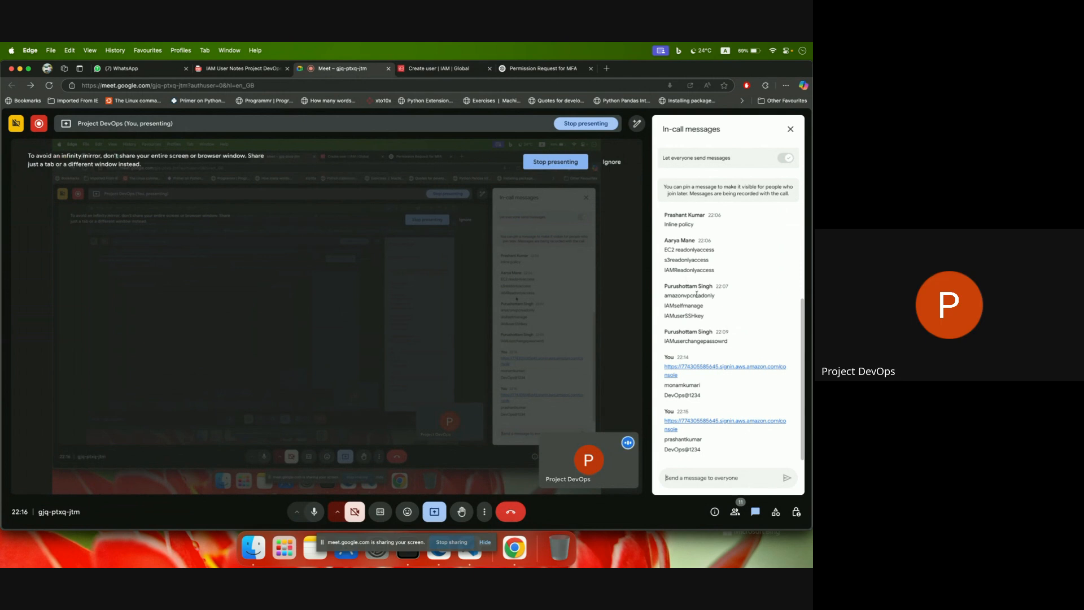
{"action": "left_click", "coordinate": [735, 513]}
{"action": "scroll", "coordinate": [734, 359], "scroll_direction": "down", "scroll_amount": 3}
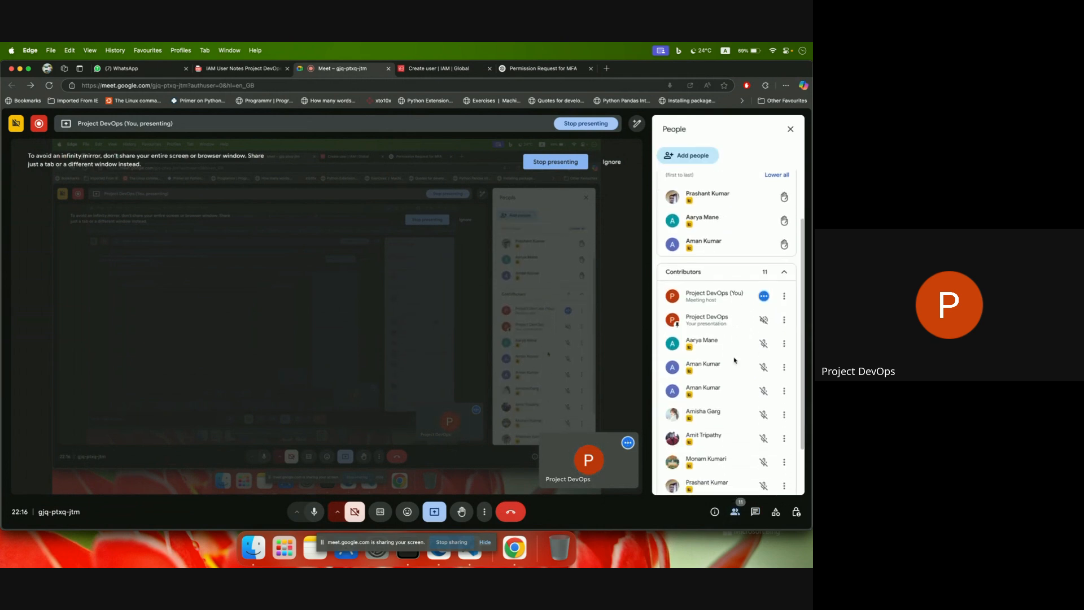
- Return to the three-user IAM list and open a fresh Create user form
{"action": "left_click", "coordinate": [439, 69]}
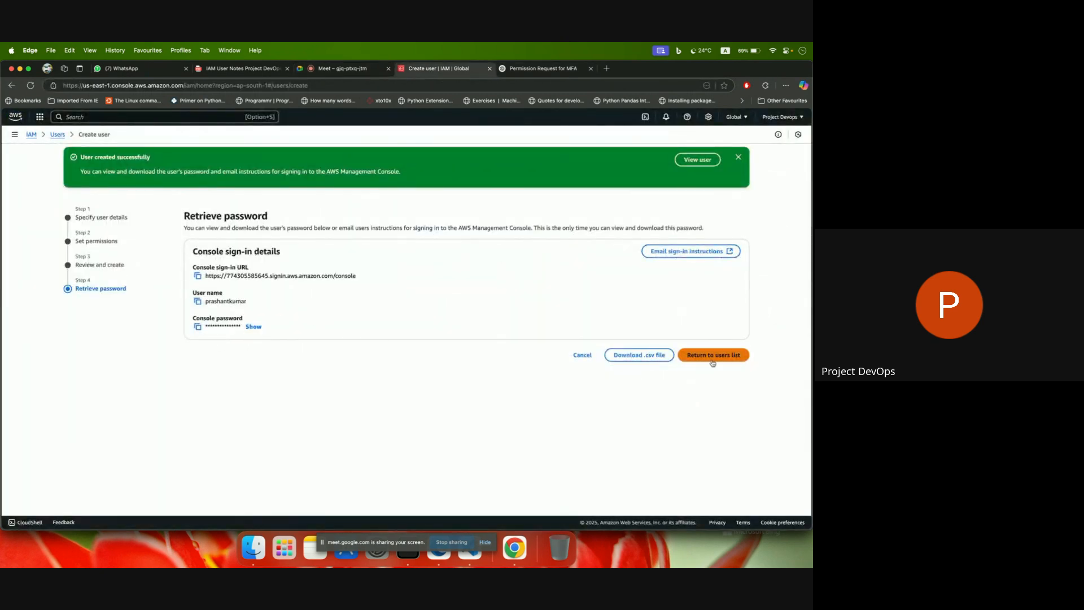
{"action": "left_click", "coordinate": [706, 359]}
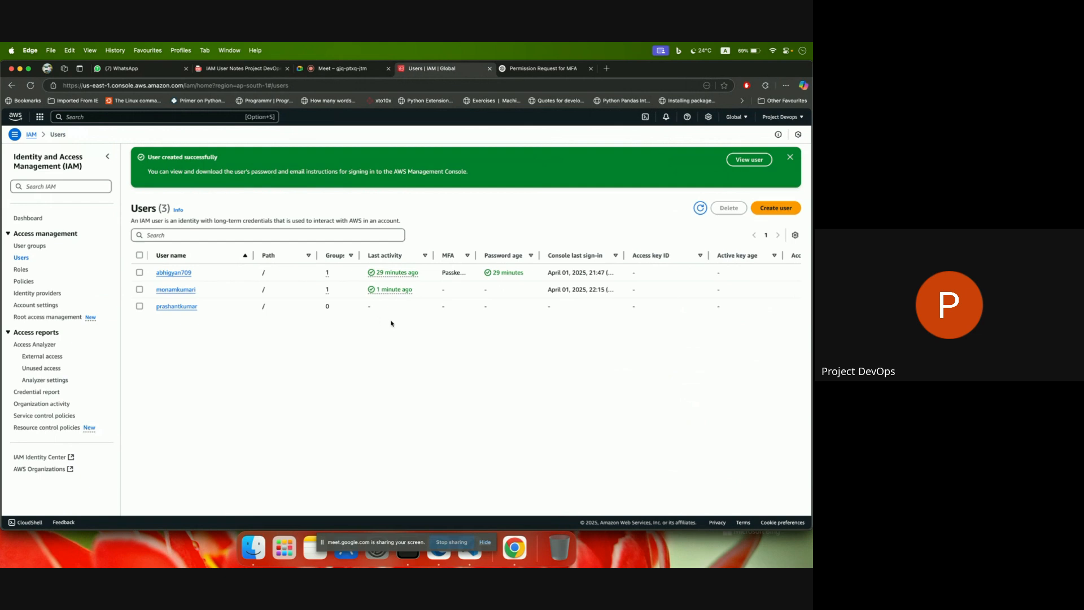
{"action": "left_click", "coordinate": [776, 208]}
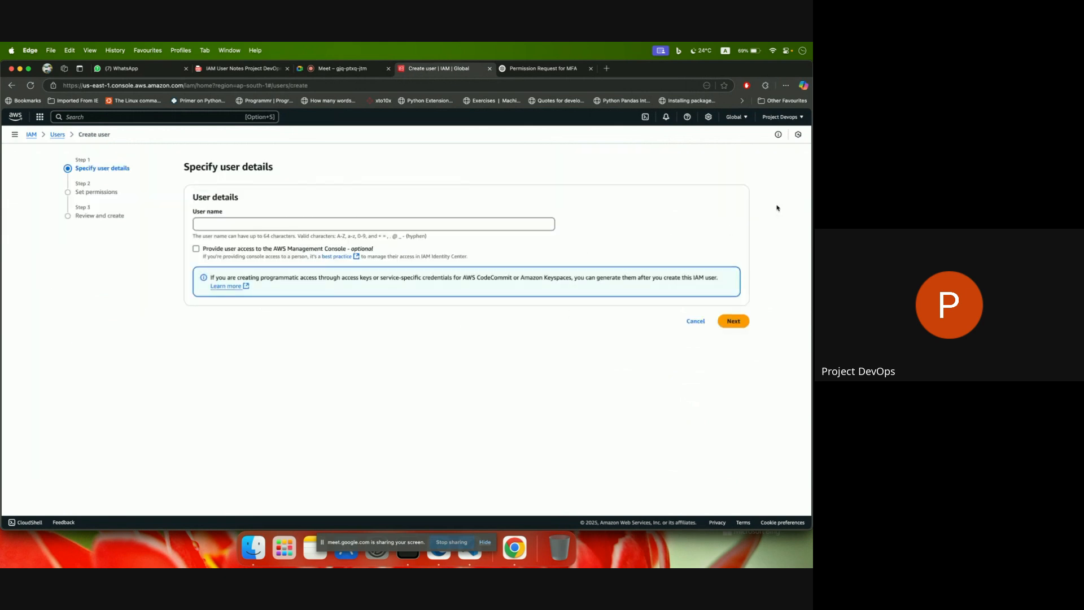
- Enter the new user's name, correcting its spelling, and enable AWS console access
{"action": "left_click", "coordinate": [370, 222]}
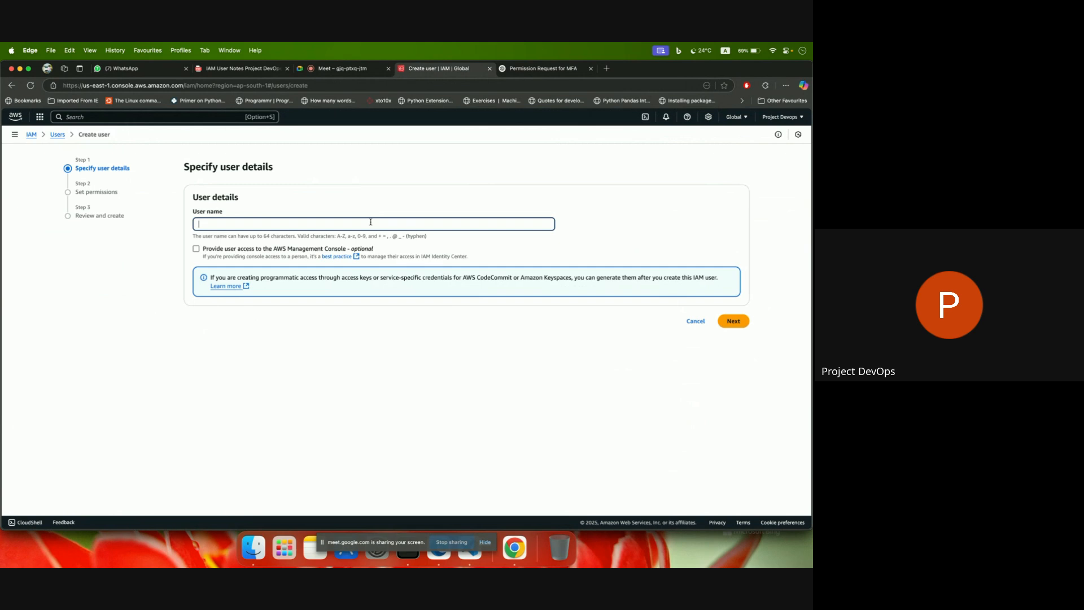
{"action": "left_click", "coordinate": [197, 249]}
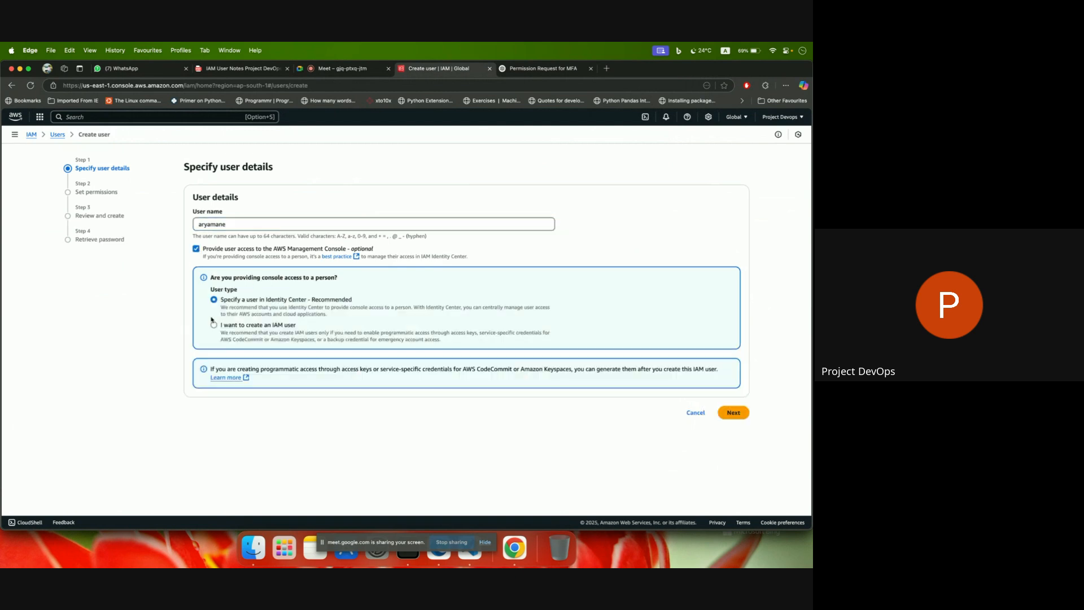
{"action": "left_click", "coordinate": [338, 68]}
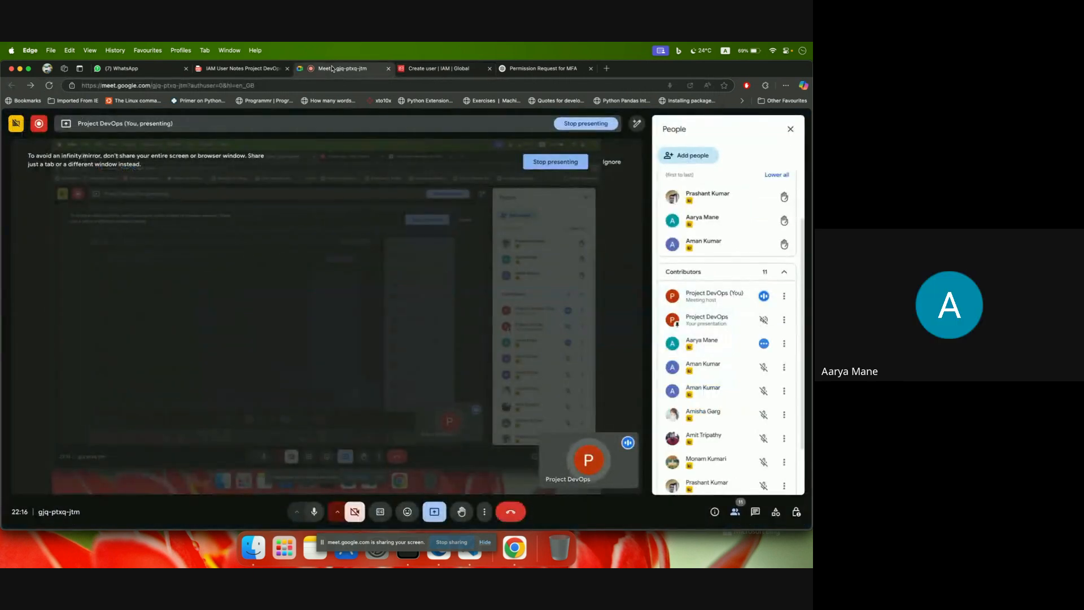
{"action": "left_click", "coordinate": [427, 70]}
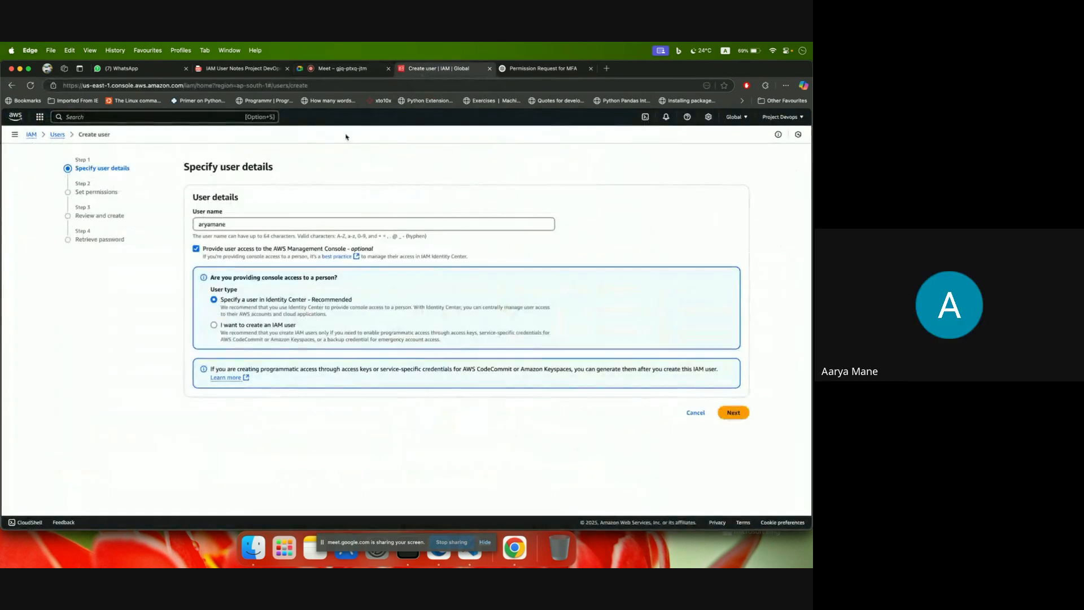
{"action": "left_click", "coordinate": [200, 225]}
{"action": "type", "text": "a"}
- Make it an IAM user with a custom console password and add it to DevOps_Users
{"action": "left_click", "coordinate": [213, 325]}
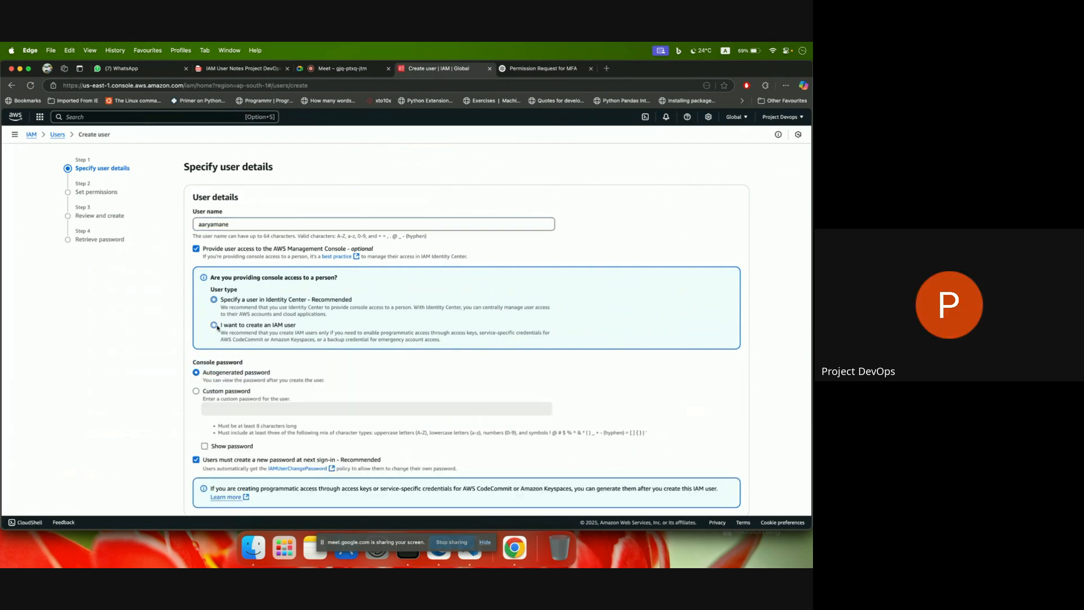
{"action": "left_click", "coordinate": [196, 392]}
{"action": "left_click", "coordinate": [208, 409]}
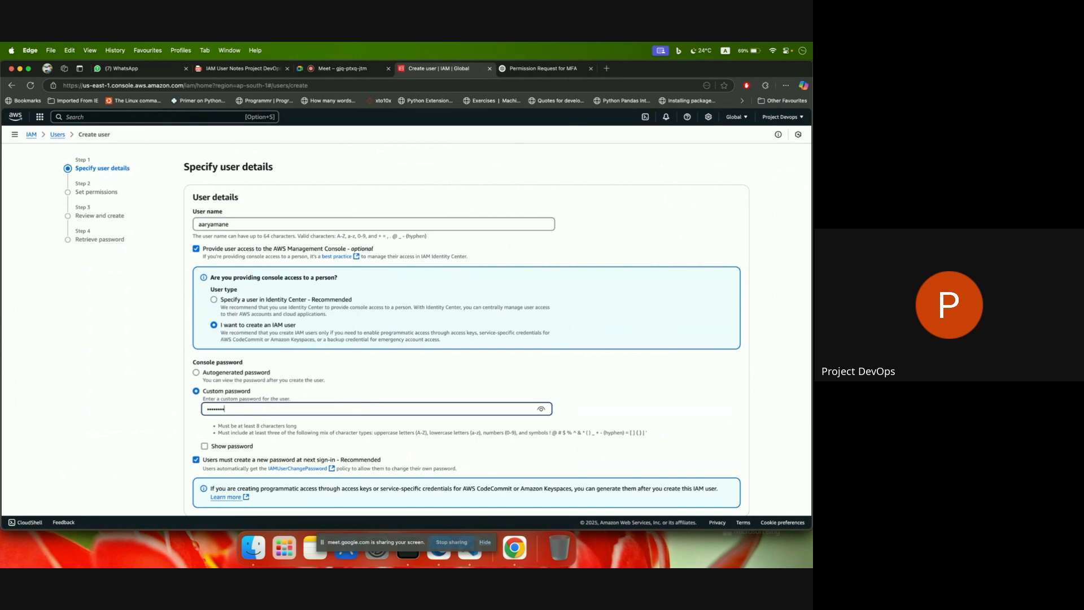
{"action": "scroll", "coordinate": [486, 458], "scroll_direction": "down", "scroll_amount": 3}
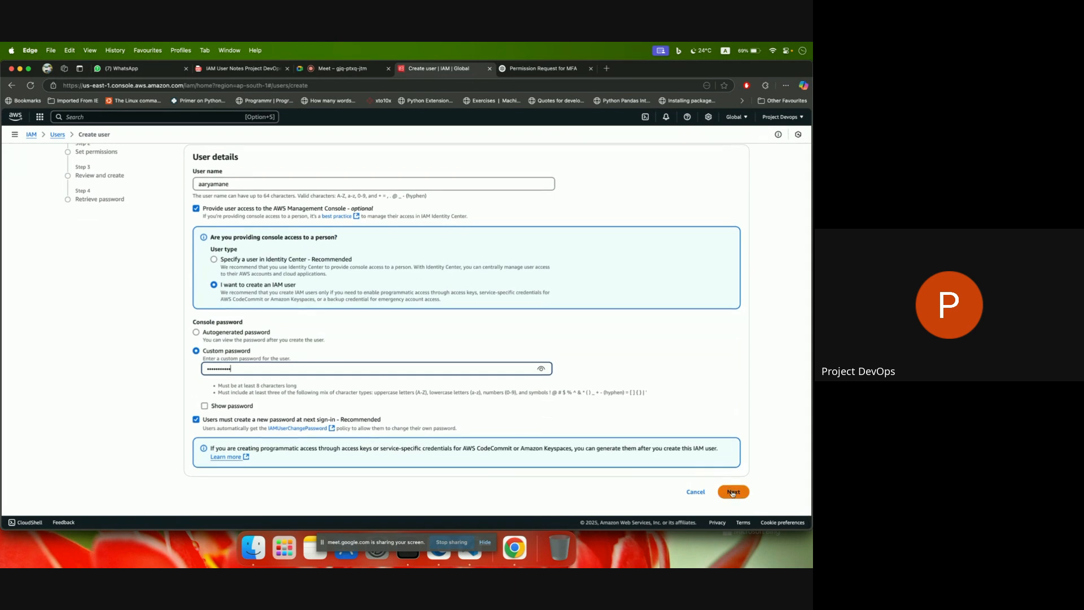
{"action": "left_click", "coordinate": [732, 489]}
{"action": "left_click", "coordinate": [201, 333]}
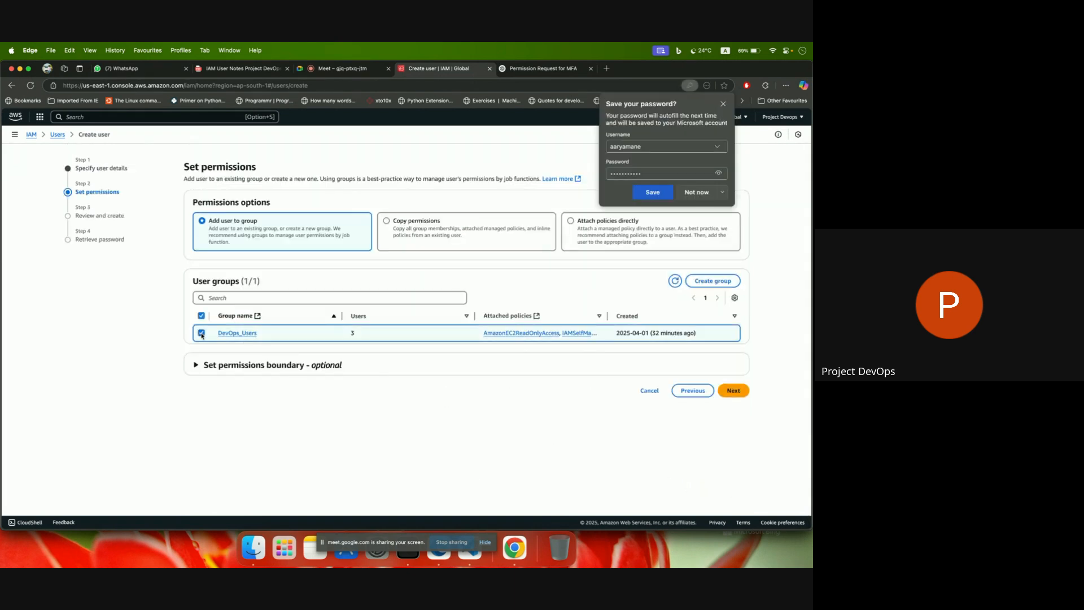
- Create the third IAM user, download its credentials .csv file and copy the console sign-in URL
{"action": "left_click", "coordinate": [730, 392]}
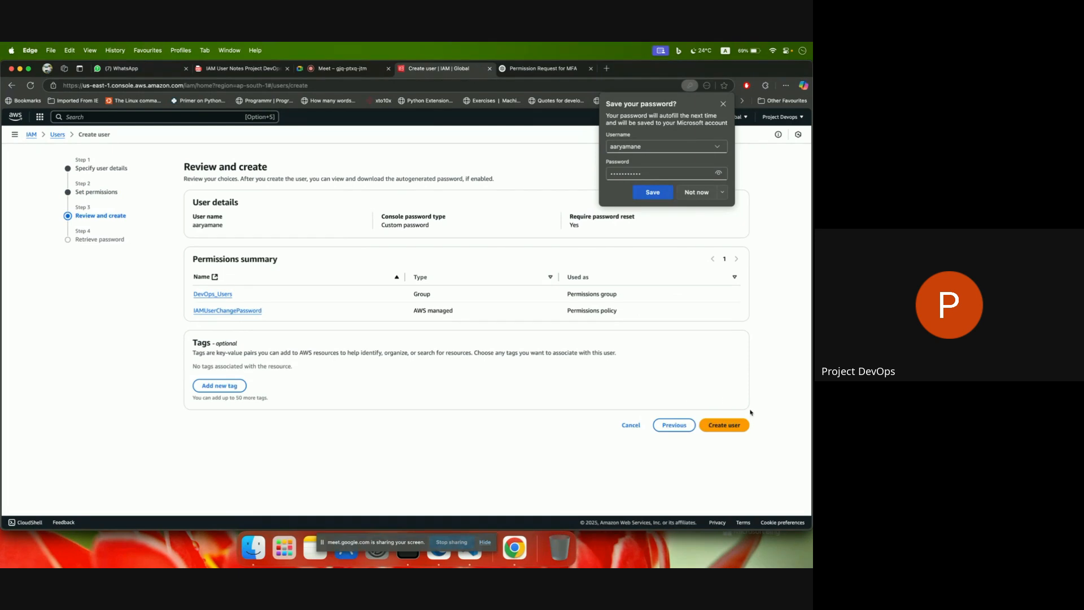
{"action": "left_click", "coordinate": [728, 428]}
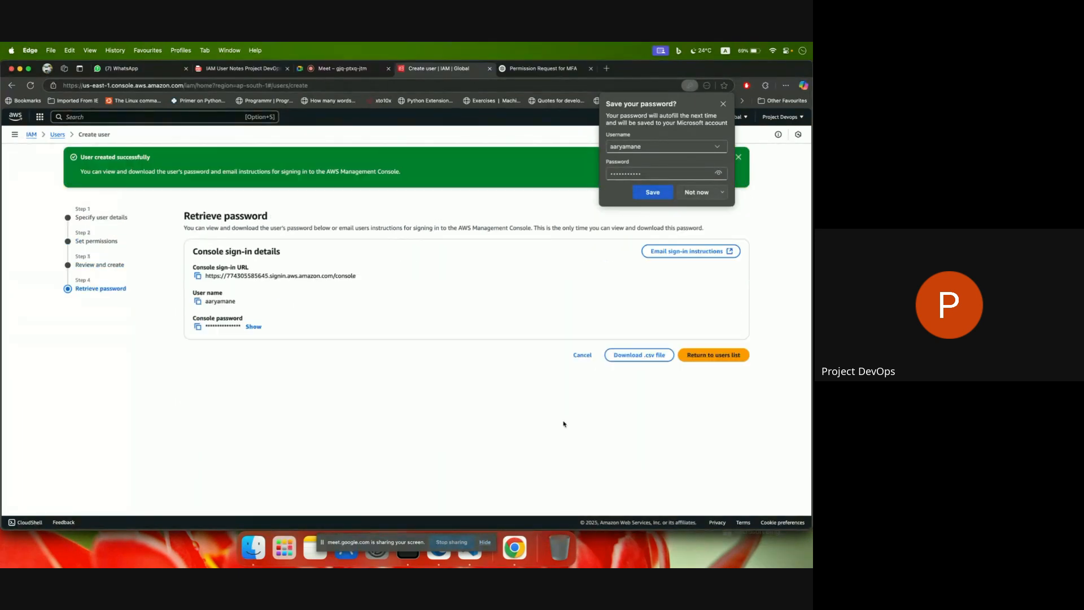
{"action": "left_click", "coordinate": [671, 352]}
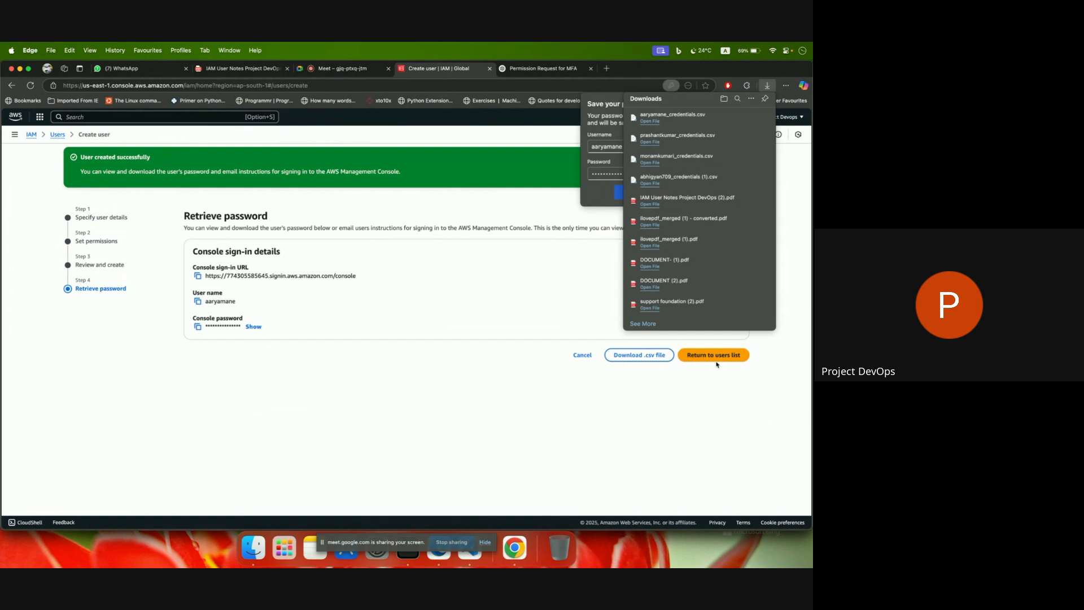
{"action": "left_click", "coordinate": [197, 276]}
{"action": "left_click", "coordinate": [343, 68]}
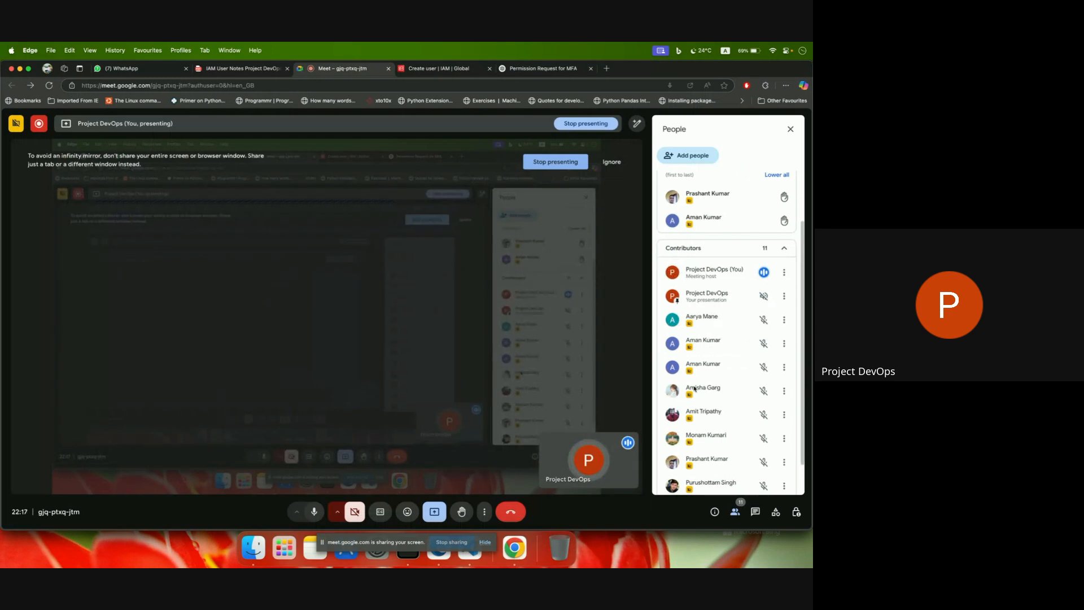
- Post the console sign-in URL, the new user name and its password in the Meet chat
{"action": "left_click", "coordinate": [756, 514]}
{"action": "key", "text": "super+v"}
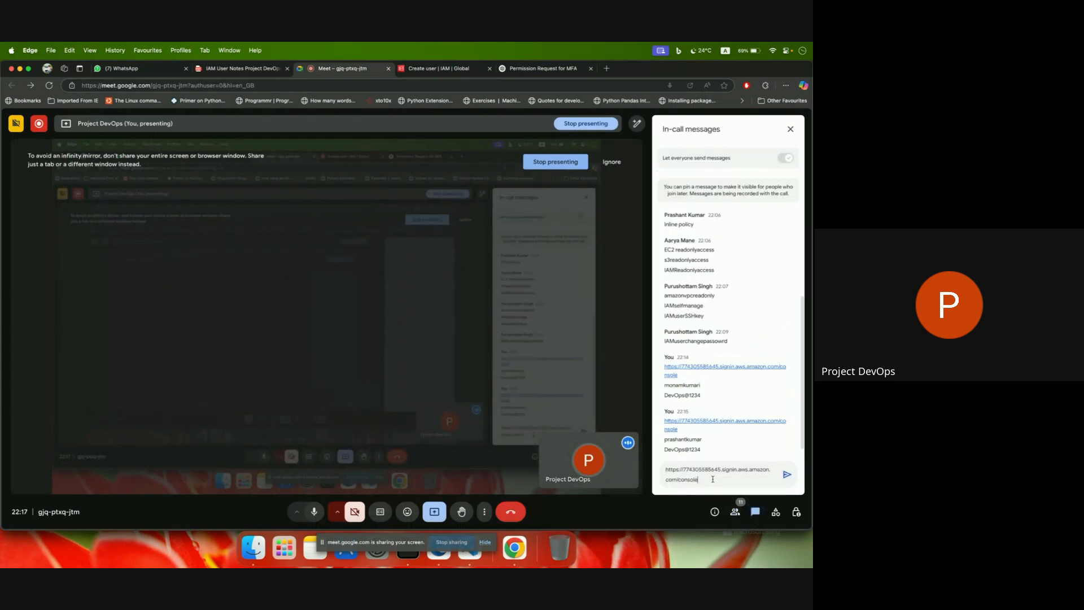
{"action": "key", "text": "Return"}
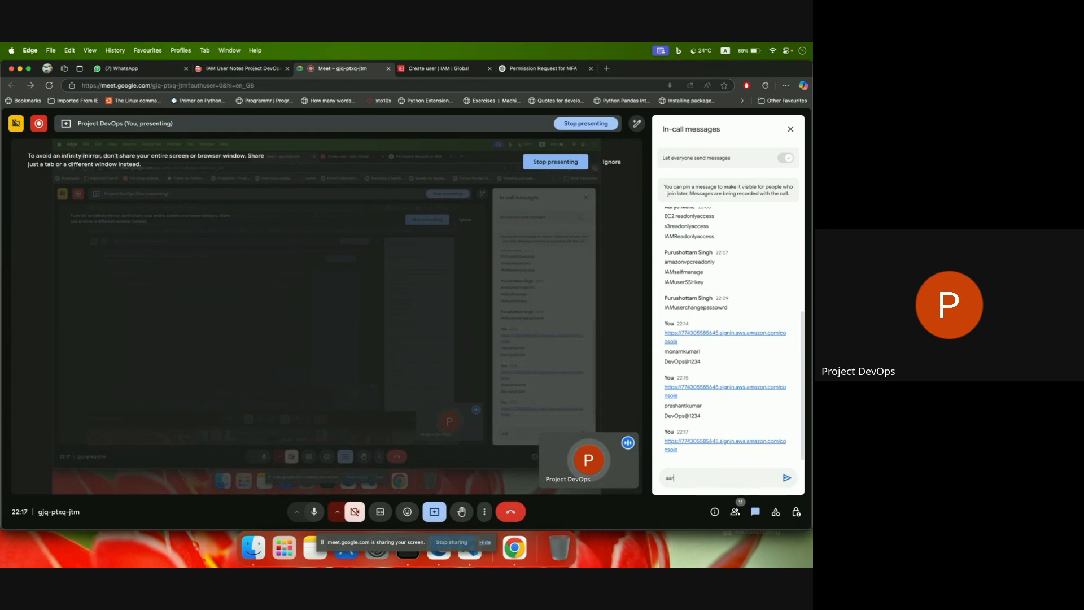
{"action": "key", "text": "Return"}
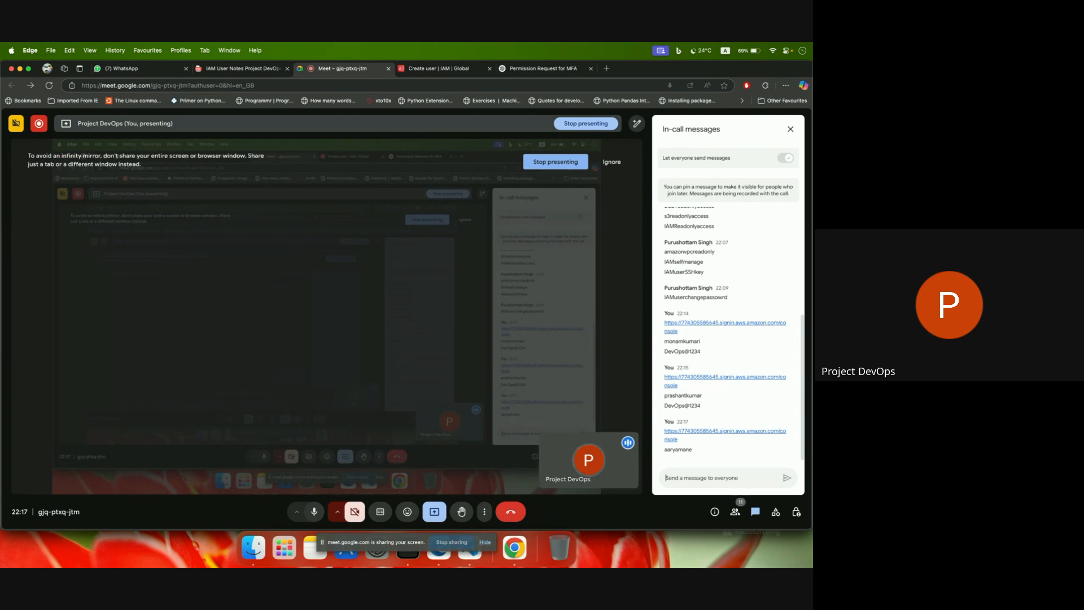
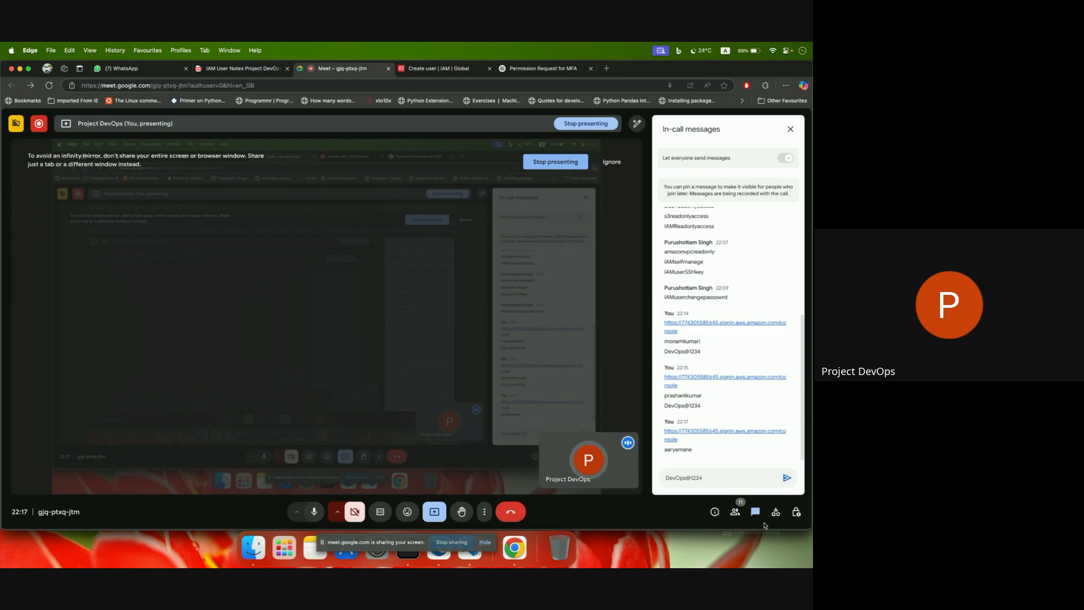
{"action": "left_click", "coordinate": [790, 479]}
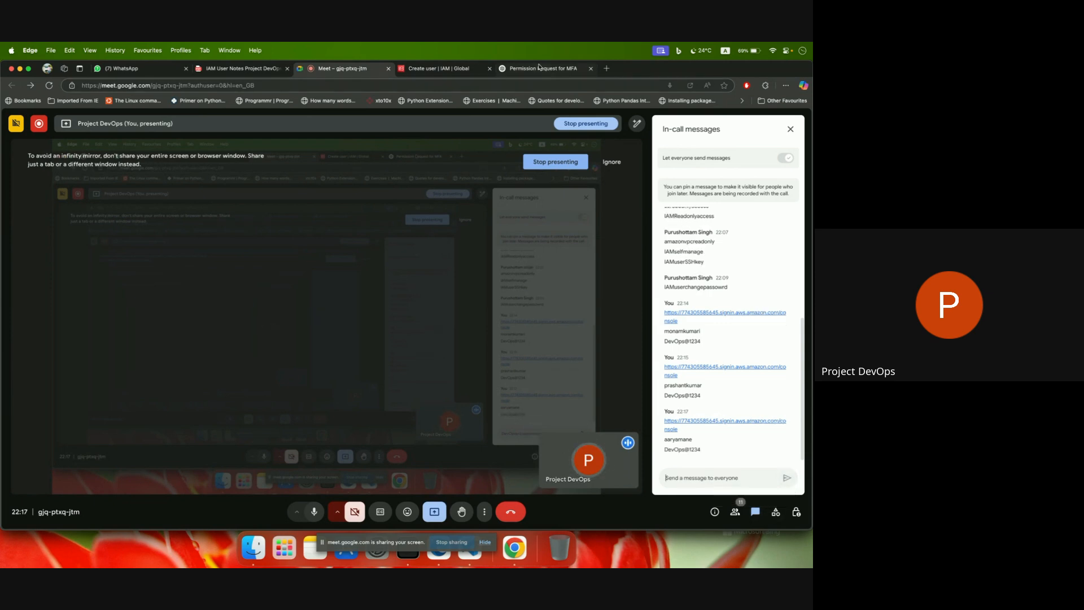
- Return the AWS tab to the IAM users list, then go back to the Meet call
{"action": "left_click", "coordinate": [435, 70]}
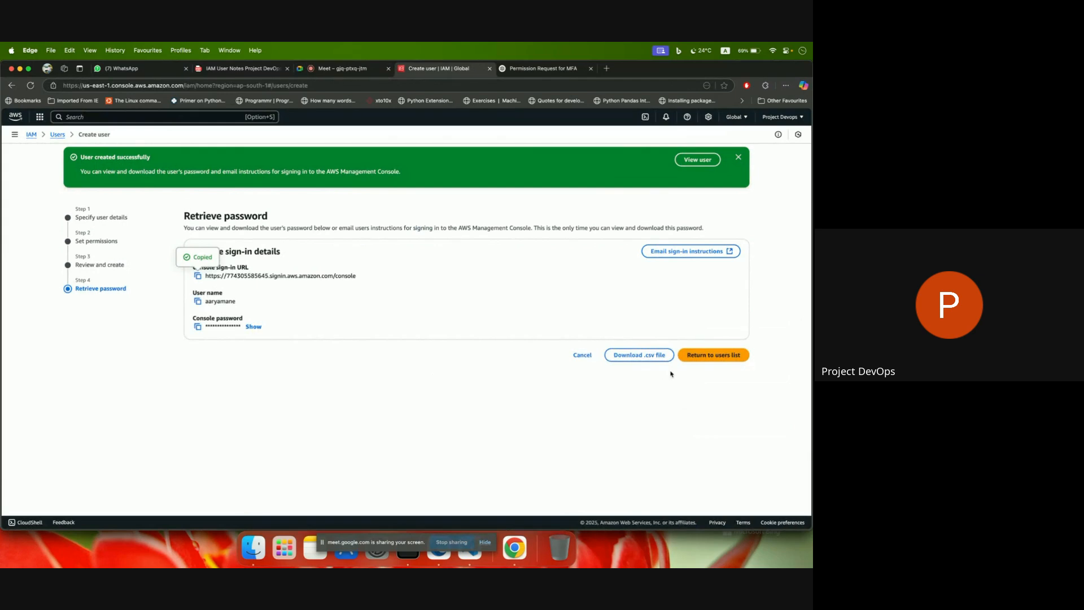
{"action": "left_click", "coordinate": [702, 357]}
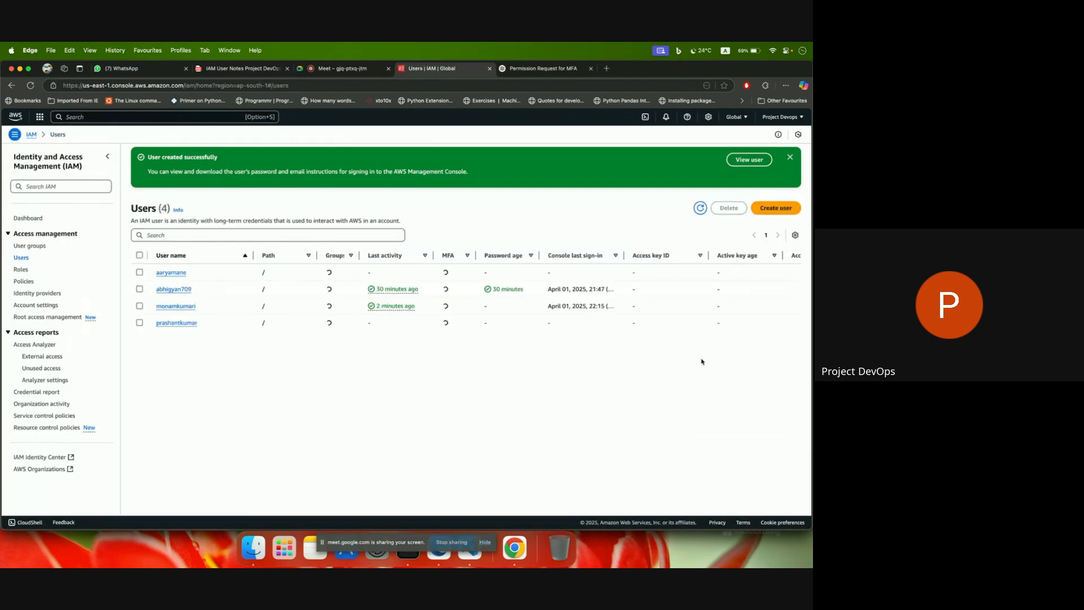
{"action": "left_click", "coordinate": [316, 66]}
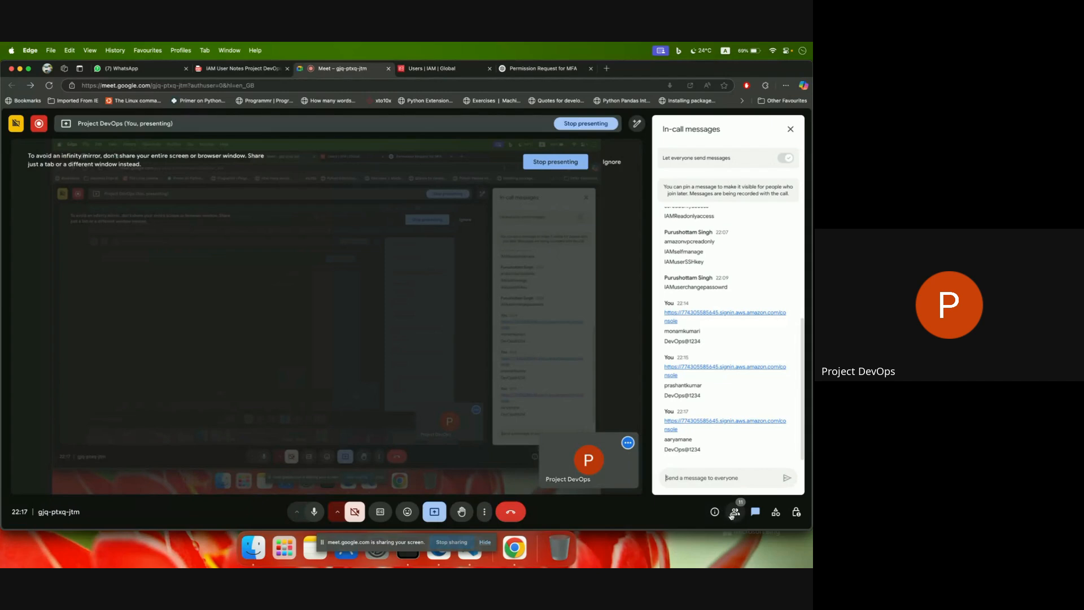
- Scroll through the Meet participants panel to check attendees and raised hands, then return to AWS
{"action": "left_click", "coordinate": [734, 512]}
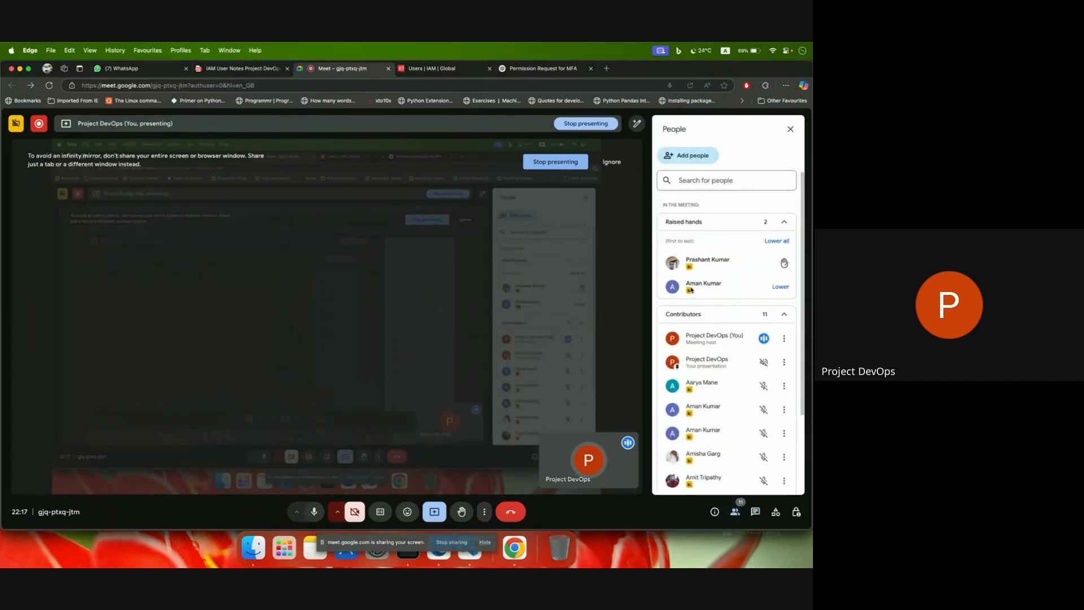
{"action": "mouse_move", "coordinate": [690, 290]}
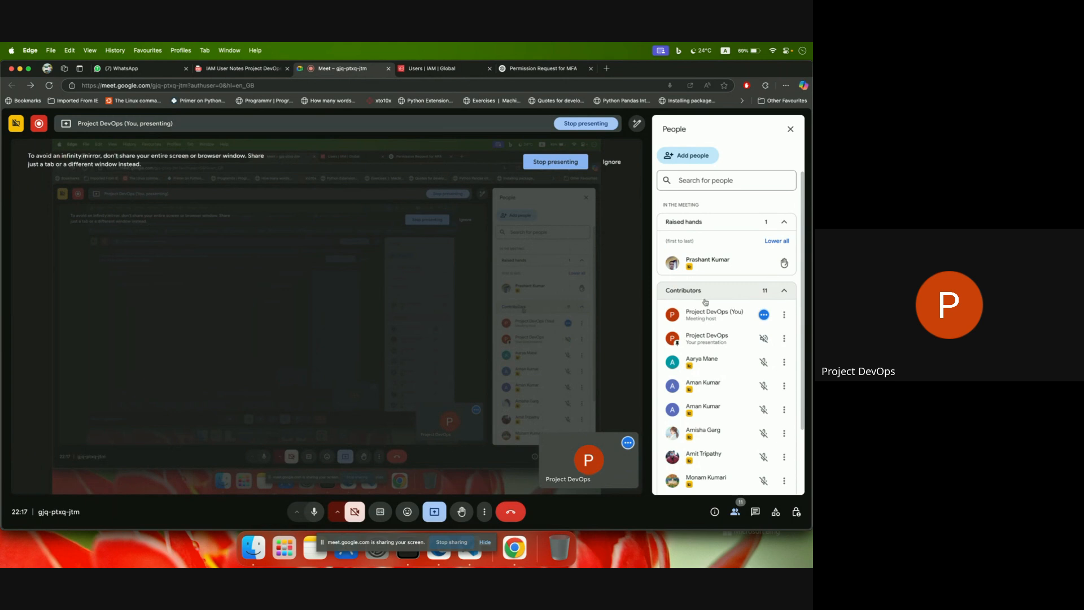
{"action": "scroll", "coordinate": [735, 400], "scroll_direction": "down", "scroll_amount": 3}
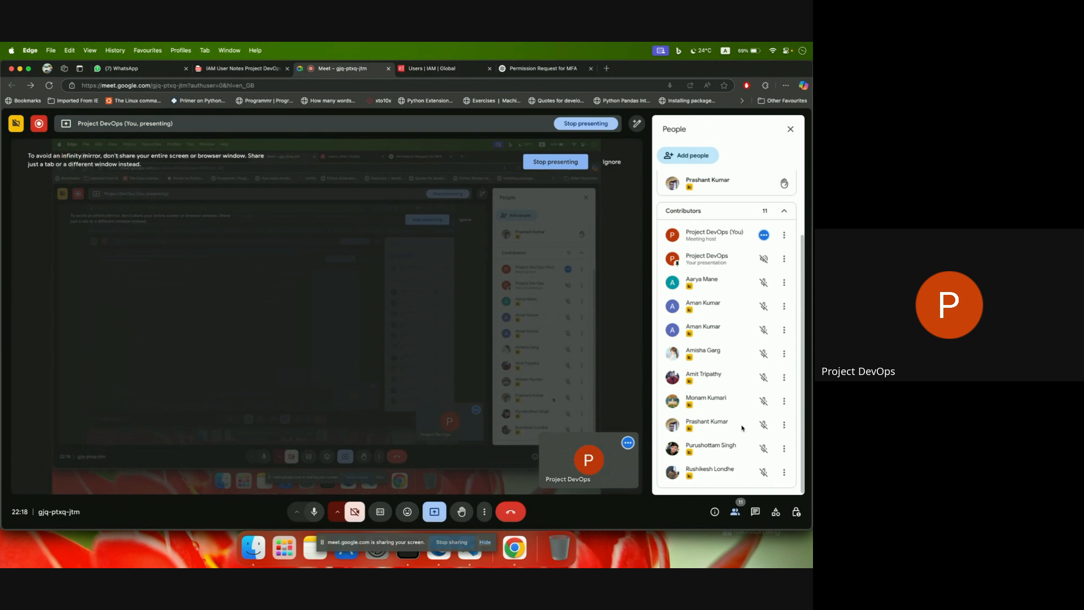
{"action": "left_click", "coordinate": [432, 68]}
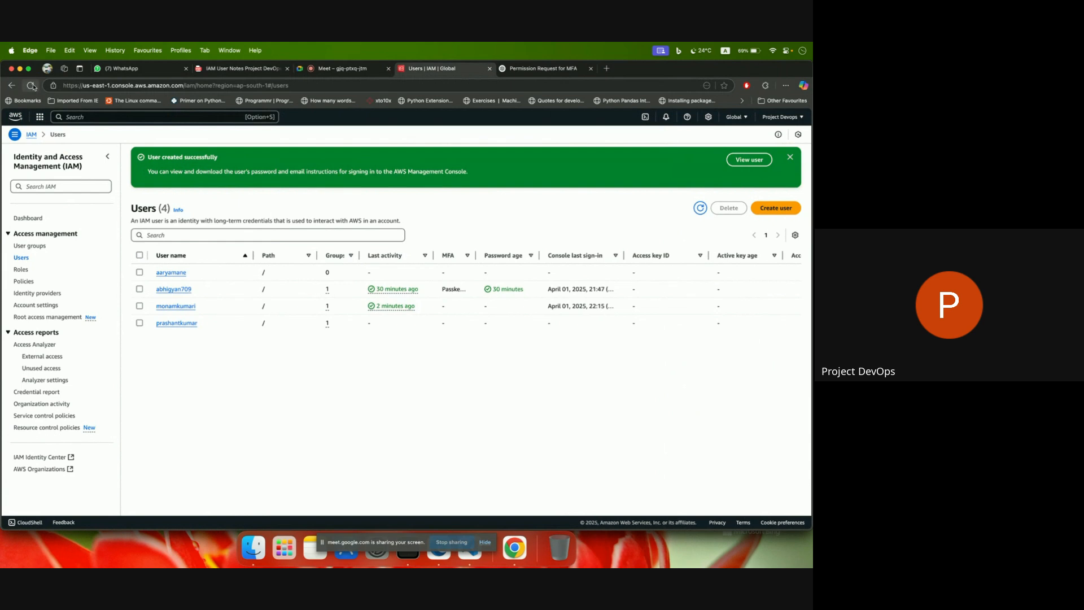
- Reload the IAM Users page to show all four users' groups, then view the IAM notes PDF
{"action": "left_click", "coordinate": [31, 85]}
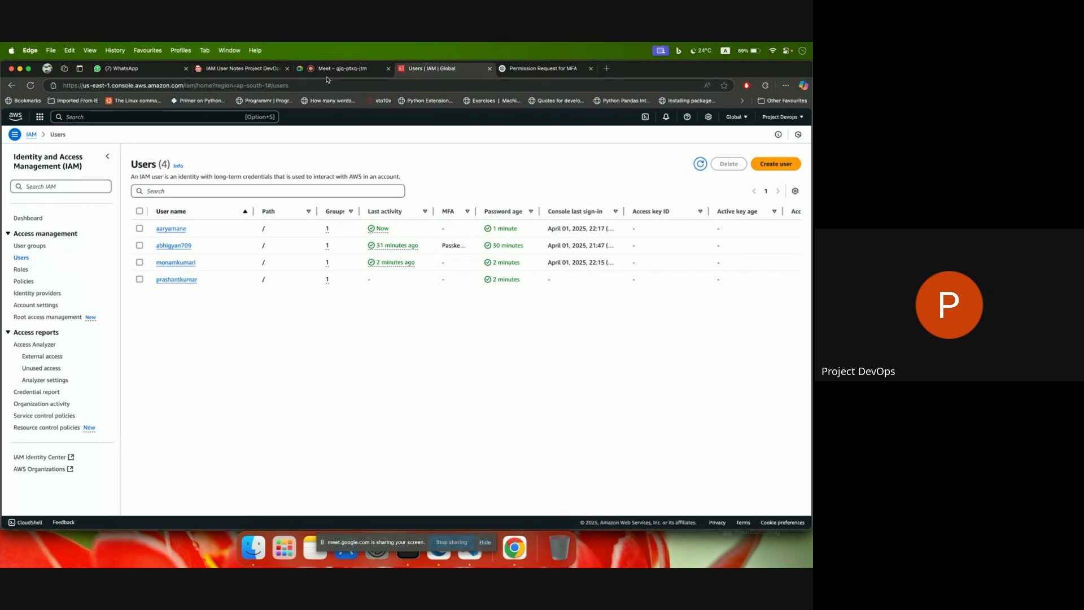
{"action": "left_click", "coordinate": [244, 69]}
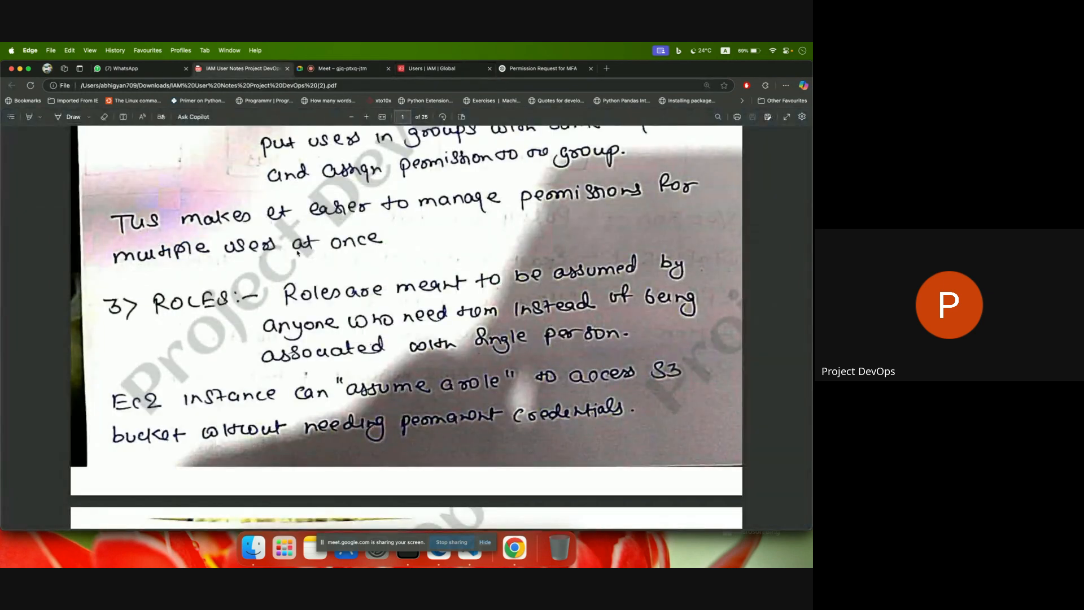
- Stop presenting the browser screen in the Google Meet call
{"action": "scroll", "coordinate": [406, 324], "scroll_direction": "down", "scroll_amount": 1}
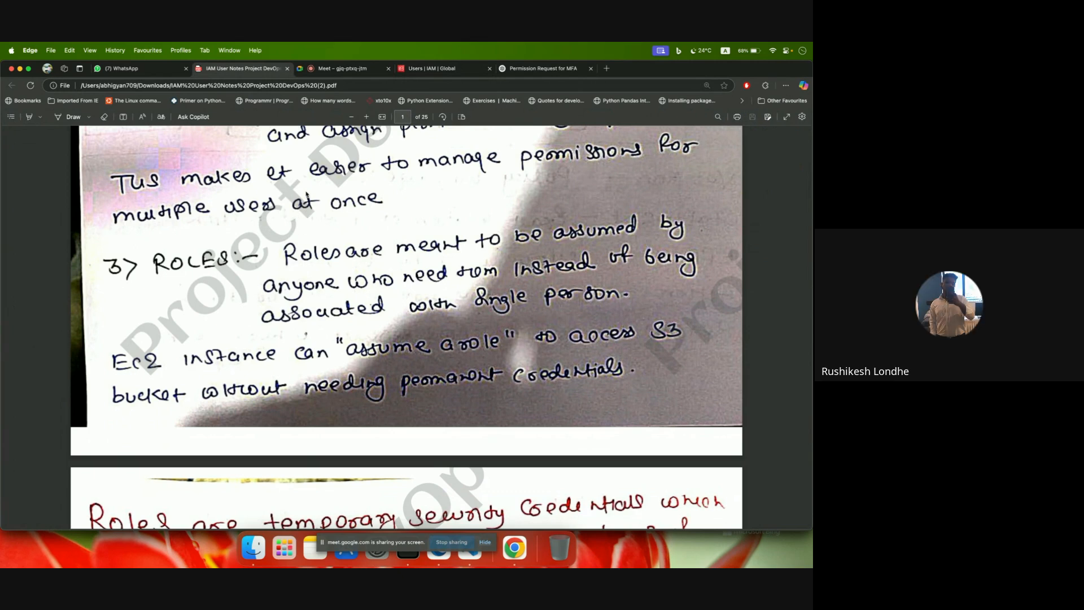
{"action": "left_click", "coordinate": [339, 68]}
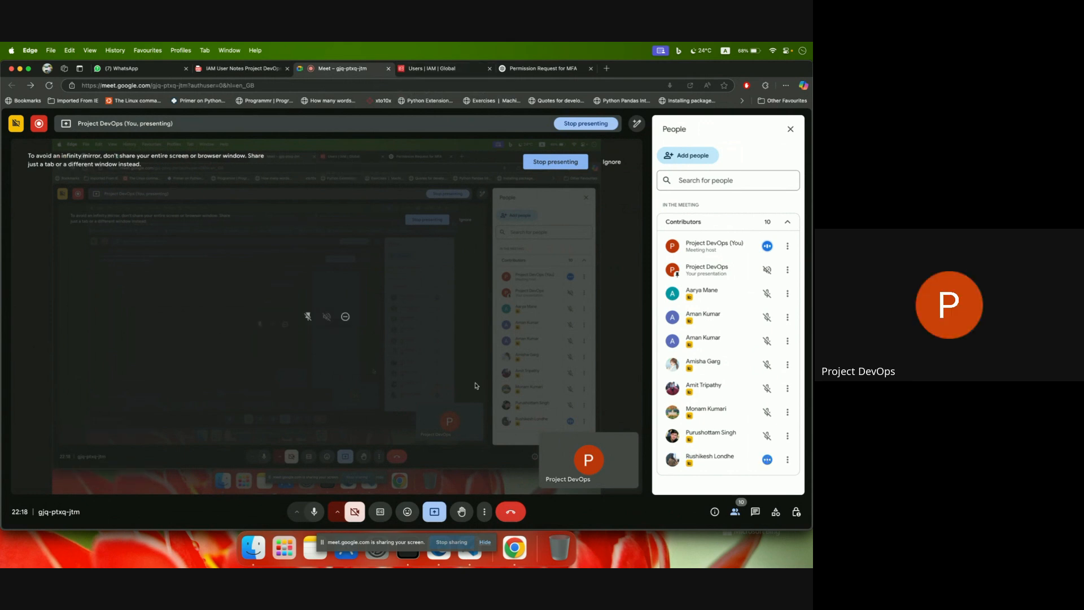
{"action": "left_click", "coordinate": [547, 162]}
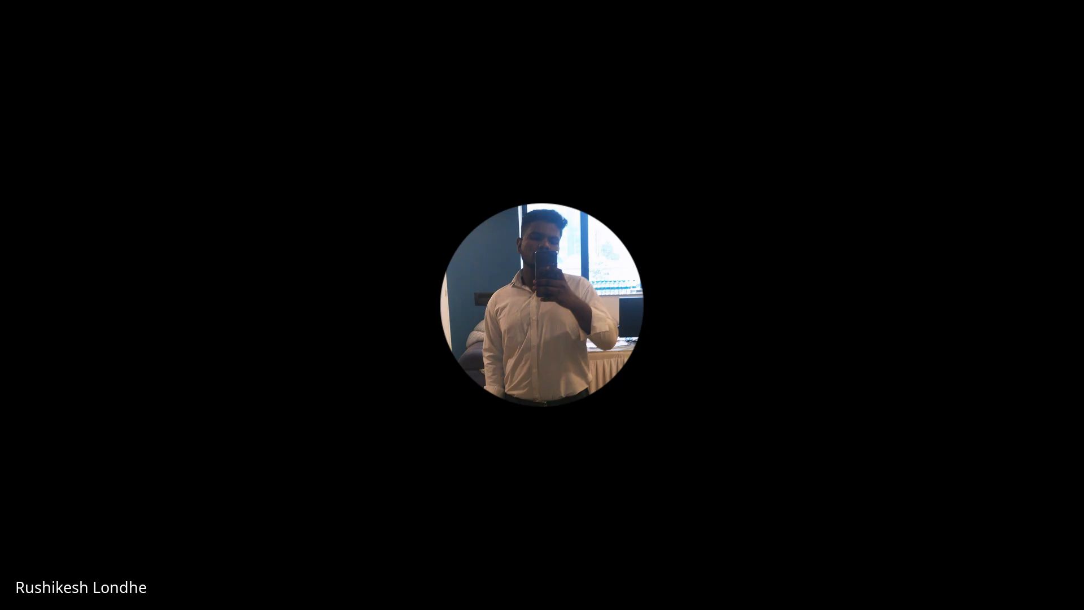
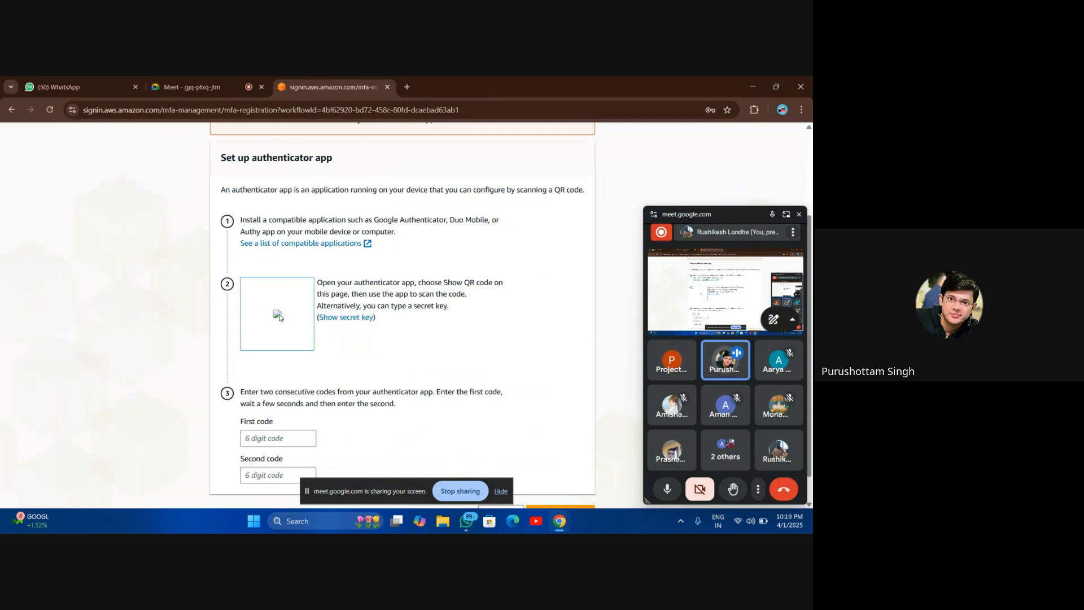
{"action": "scroll", "coordinate": [280, 317], "scroll_direction": "down", "scroll_amount": 1}
{"action": "scroll", "coordinate": [279, 328], "scroll_direction": "up", "scroll_amount": 1}
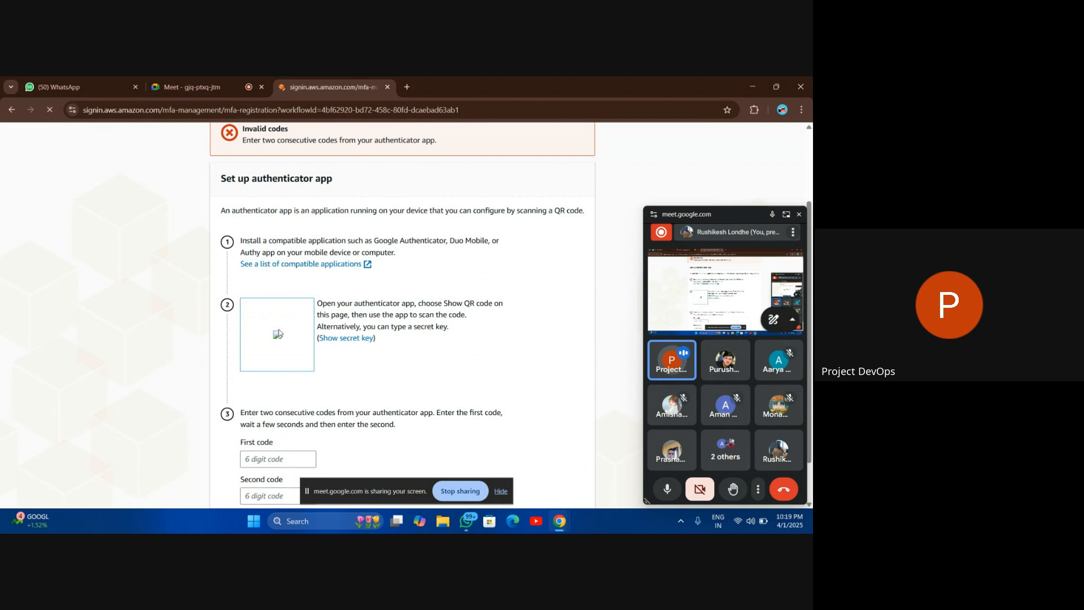
{"action": "scroll", "coordinate": [281, 330], "scroll_direction": "down", "scroll_amount": 1}
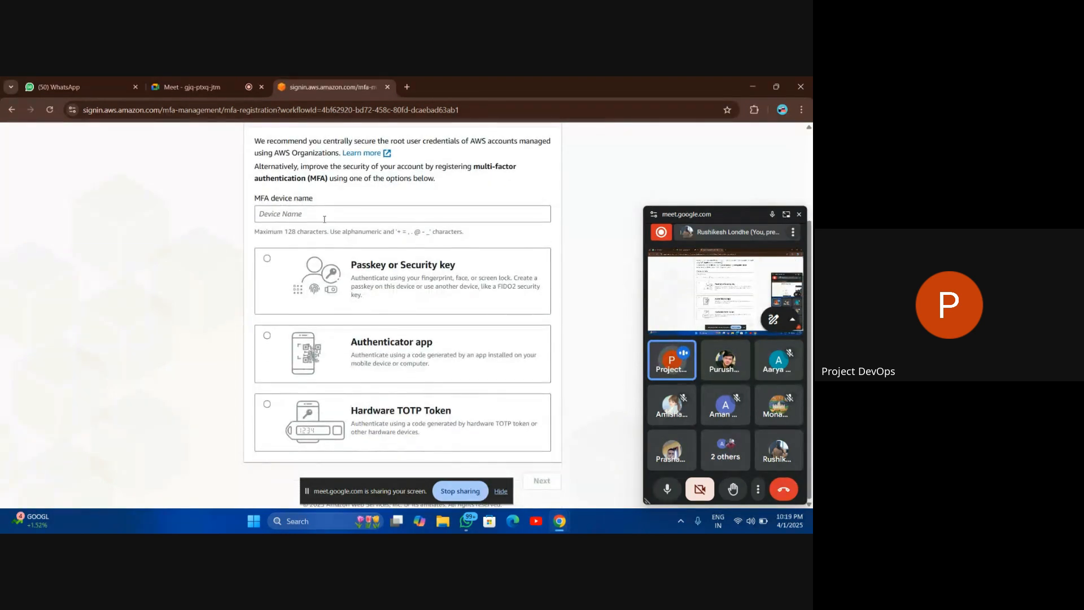
{"action": "left_click", "coordinate": [323, 225]}
{"action": "left_click", "coordinate": [327, 239]}
{"action": "left_click", "coordinate": [268, 334]}
{"action": "left_click", "coordinate": [536, 482]}
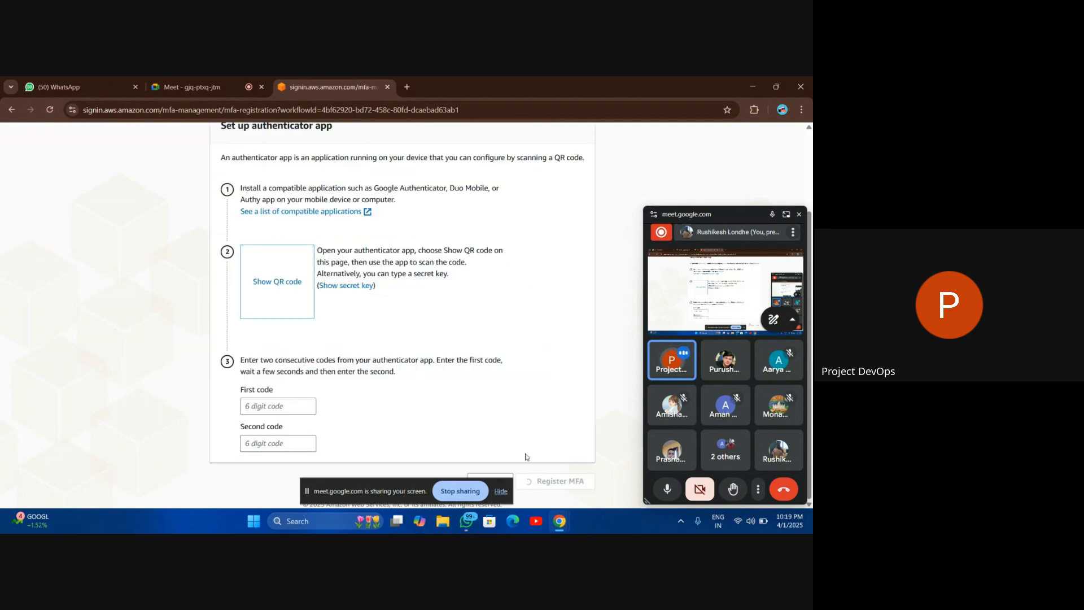
{"action": "left_click", "coordinate": [342, 318]}
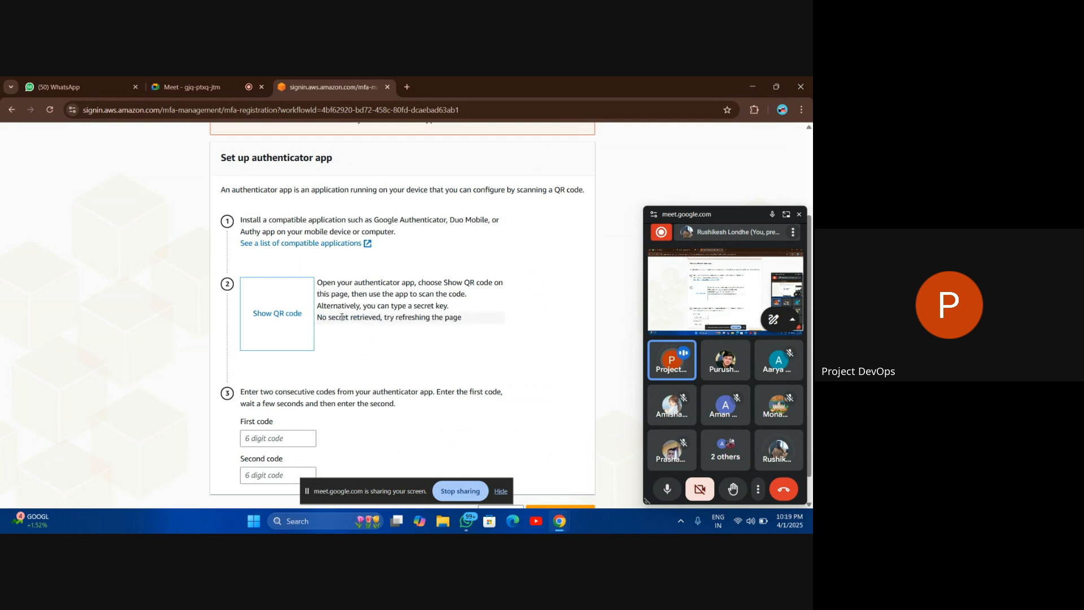
{"action": "mouse_move", "coordinate": [321, 316]}
{"action": "left_mouse_down"}
{"action": "mouse_move", "coordinate": [466, 318]}
{"action": "mouse_move", "coordinate": [308, 322]}
{"action": "left_mouse_up"}
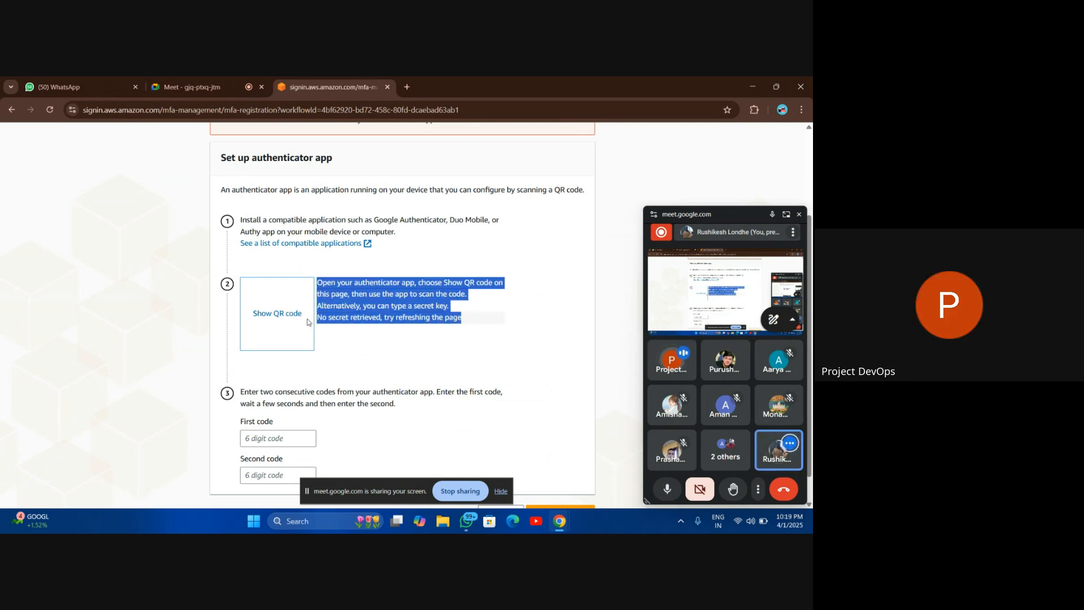
{"action": "left_click", "coordinate": [372, 319]}
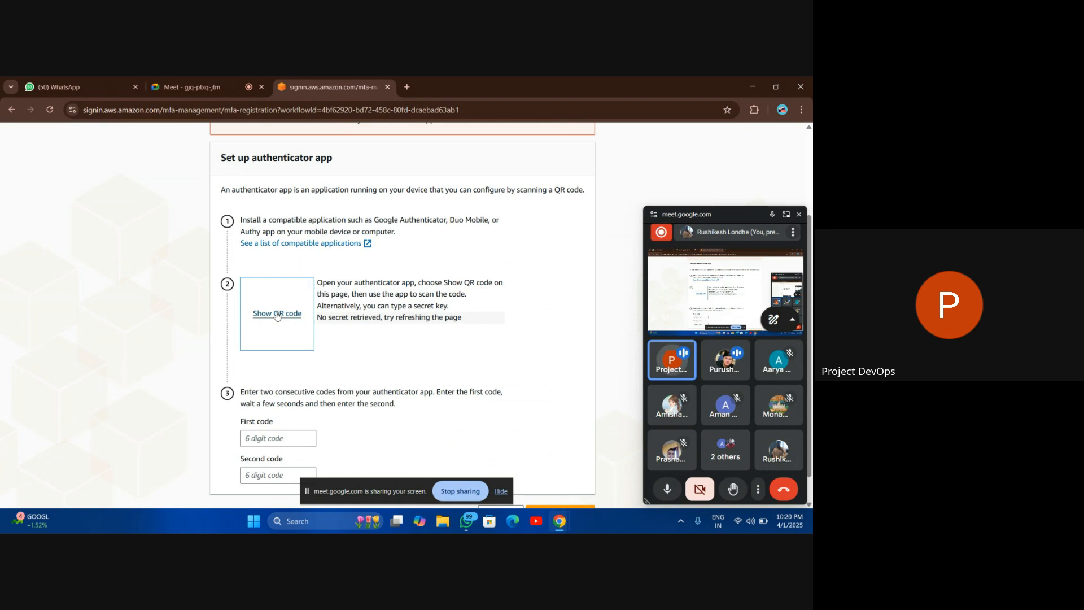
{"action": "scroll", "coordinate": [278, 311], "scroll_direction": "up", "scroll_amount": 2}
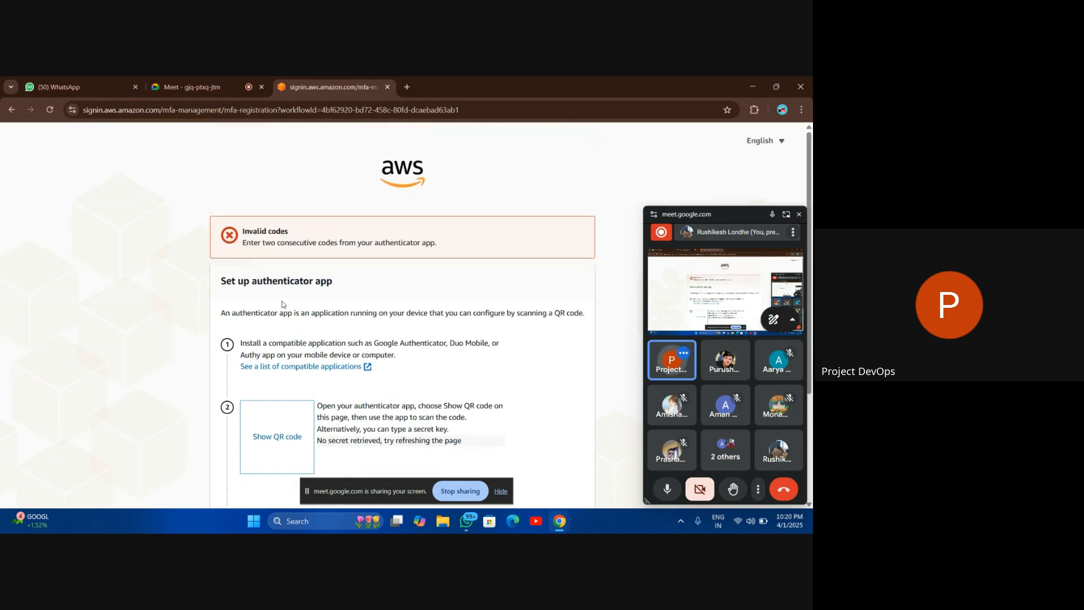
{"action": "left_click_drag", "start_coordinate": [247, 242], "coordinate": [418, 251]}
{"action": "left_click", "coordinate": [397, 293]}
{"action": "scroll", "coordinate": [397, 293], "scroll_direction": "down", "scroll_amount": 1}
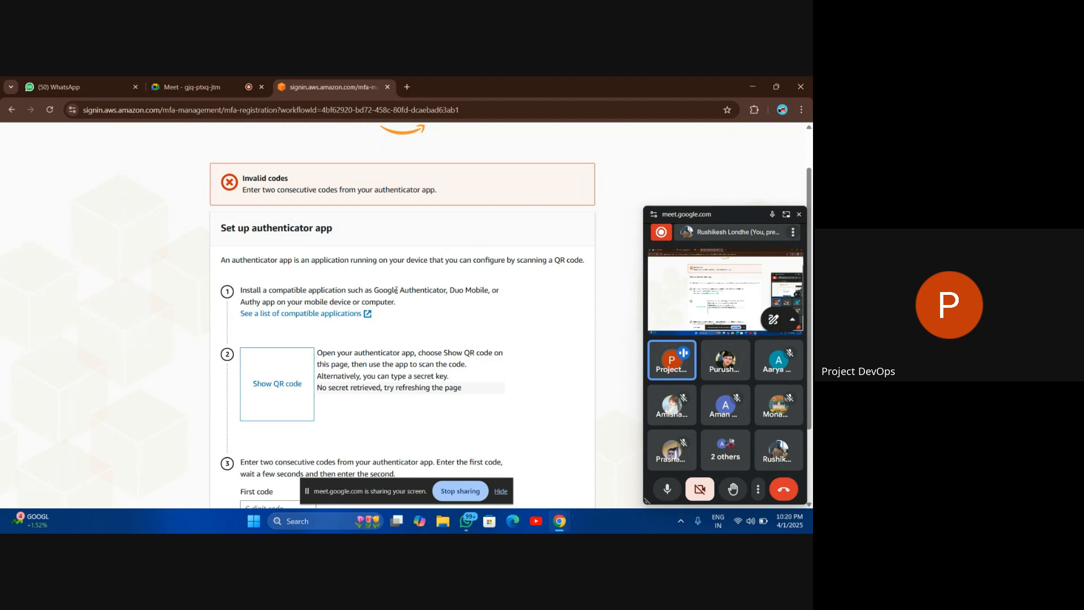
{"action": "scroll", "coordinate": [396, 290], "scroll_direction": "down", "scroll_amount": 1}
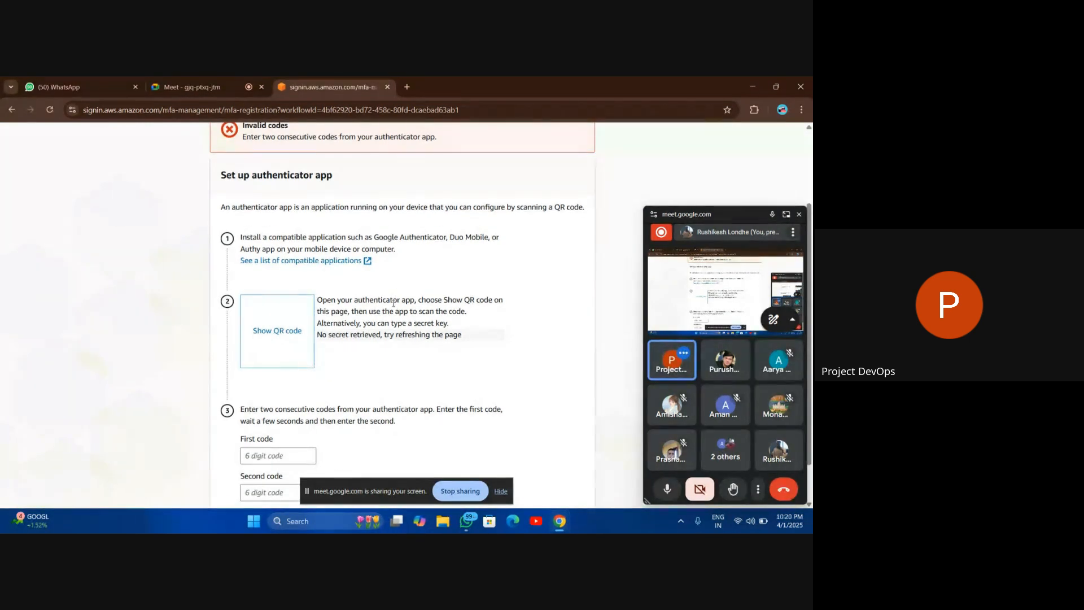
{"action": "left_click", "coordinate": [274, 333]}
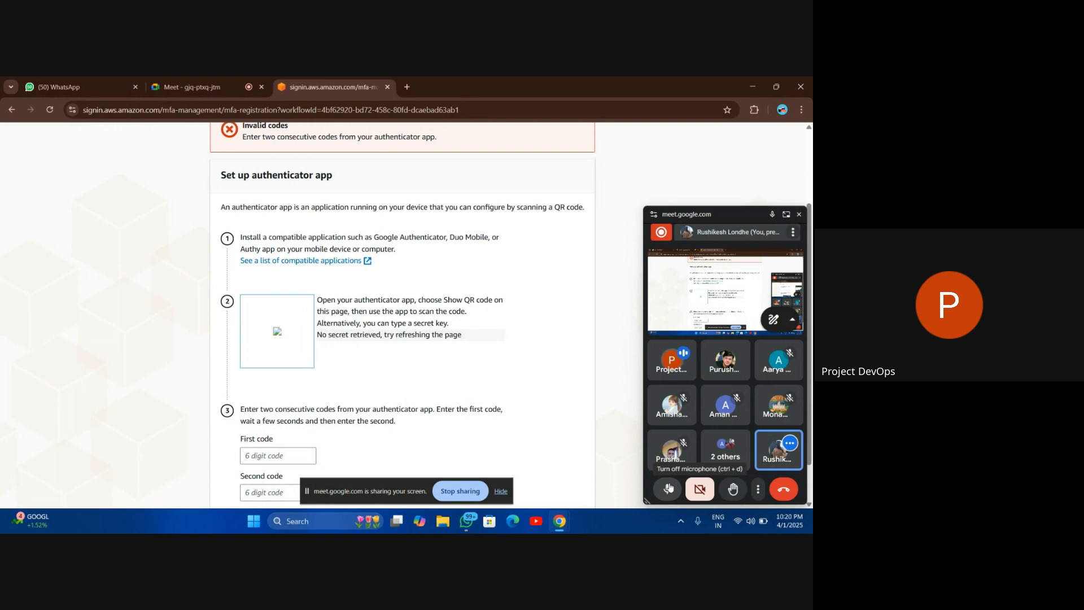
{"action": "scroll", "coordinate": [432, 440], "scroll_direction": "down", "scroll_amount": 1}
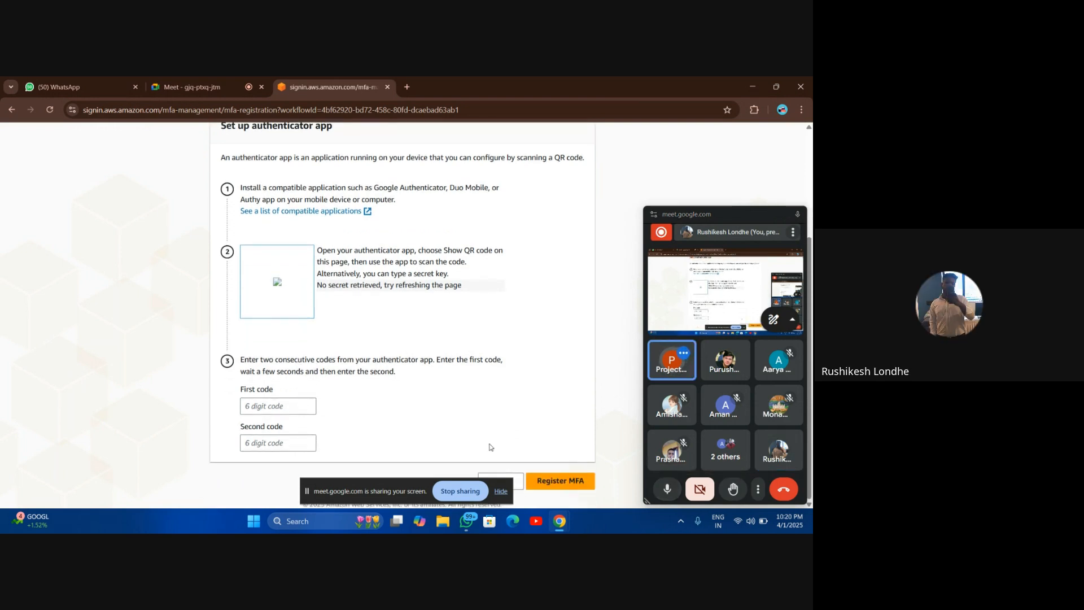
{"action": "left_click", "coordinate": [521, 485]}
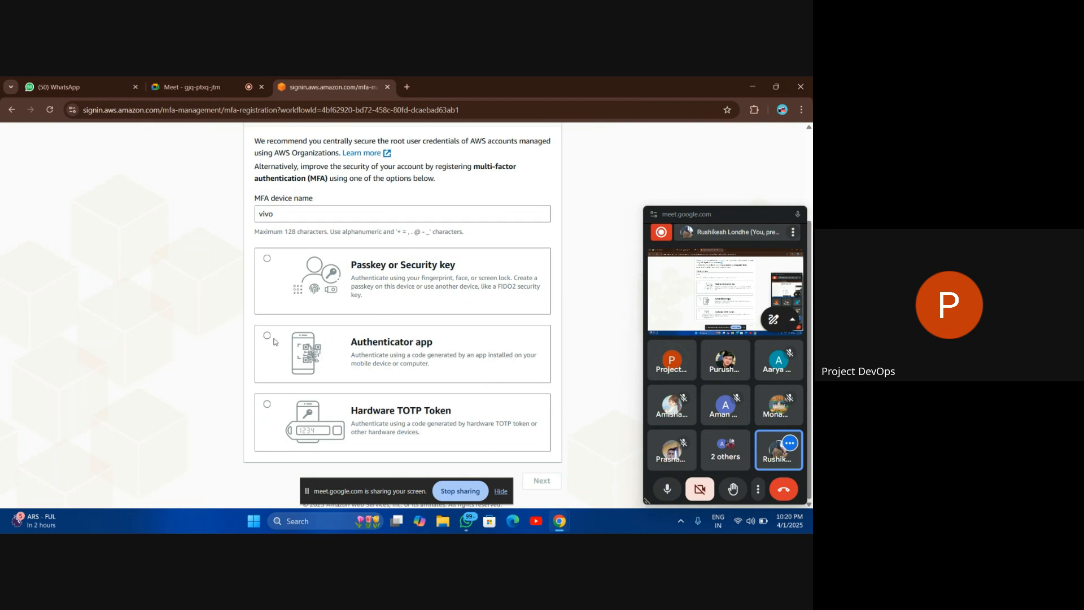
{"action": "left_click", "coordinate": [267, 337]}
{"action": "left_click", "coordinate": [557, 486]}
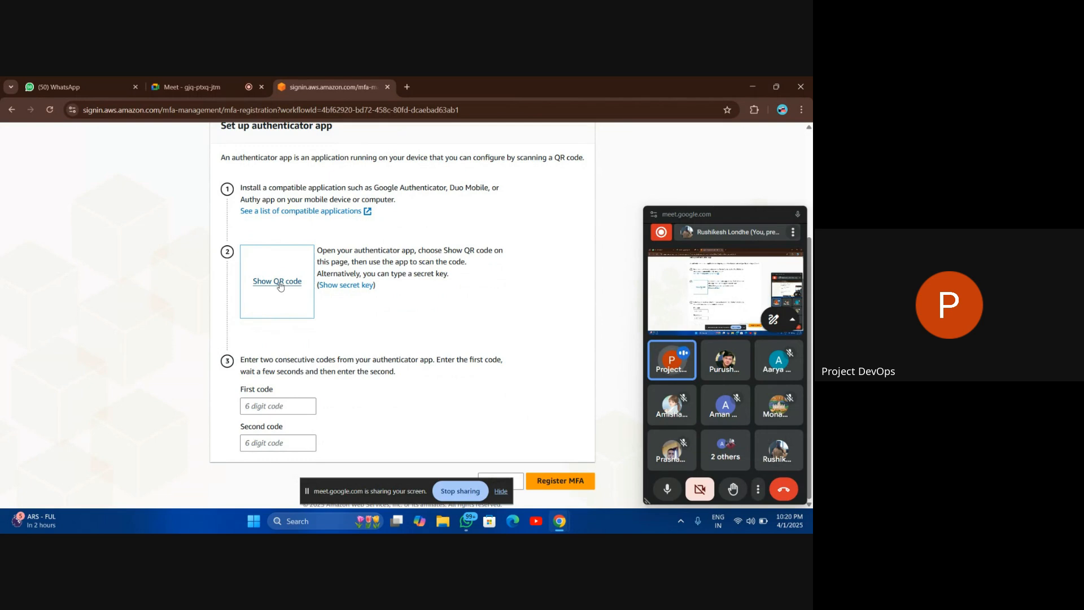
{"action": "scroll", "coordinate": [280, 286], "scroll_direction": "up", "scroll_amount": 3}
{"action": "scroll", "coordinate": [291, 340], "scroll_direction": "down", "scroll_amount": 3}
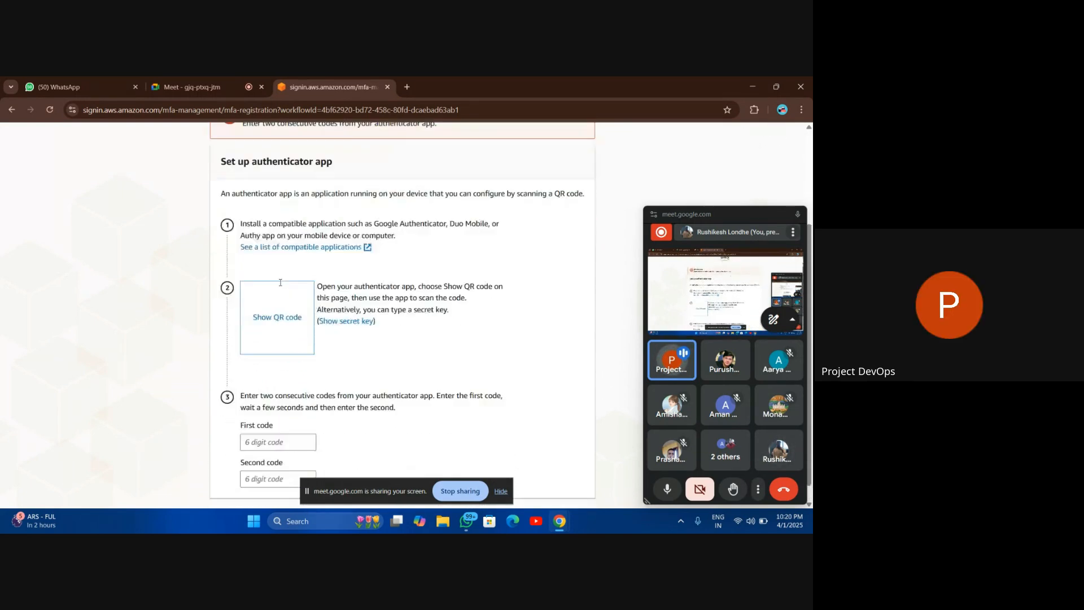
{"action": "scroll", "coordinate": [291, 340], "scroll_direction": "up", "scroll_amount": 3}
{"action": "scroll", "coordinate": [291, 340], "scroll_direction": "down", "scroll_amount": 3}
{"action": "scroll", "coordinate": [291, 341], "scroll_direction": "up", "scroll_amount": 3}
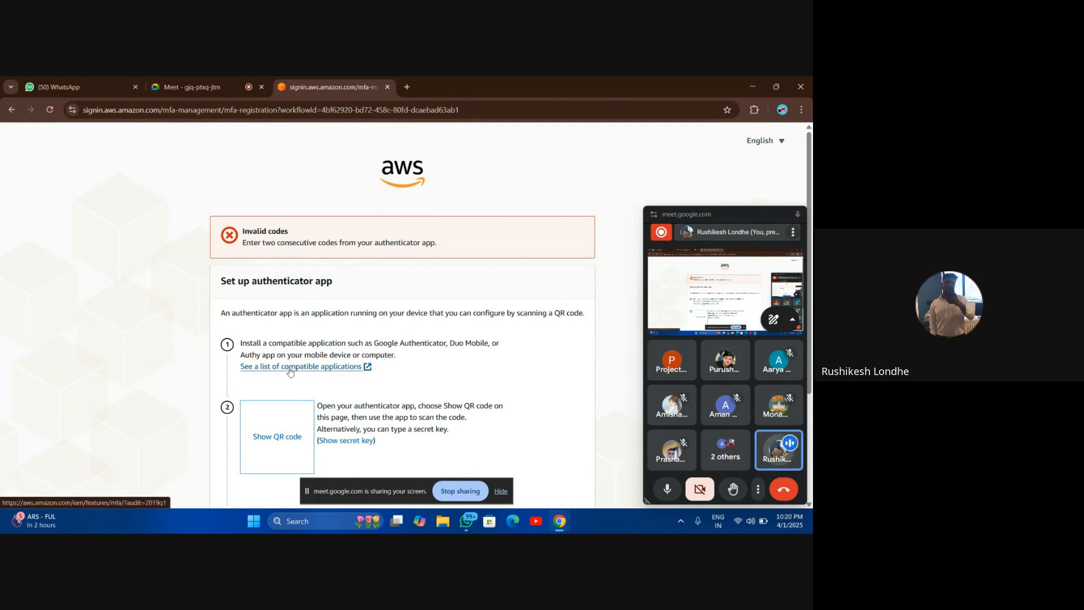
- In a new tab, search Google for 'aws login'
{"action": "left_click", "coordinate": [406, 86]}
{"action": "left_click", "coordinate": [279, 291]}
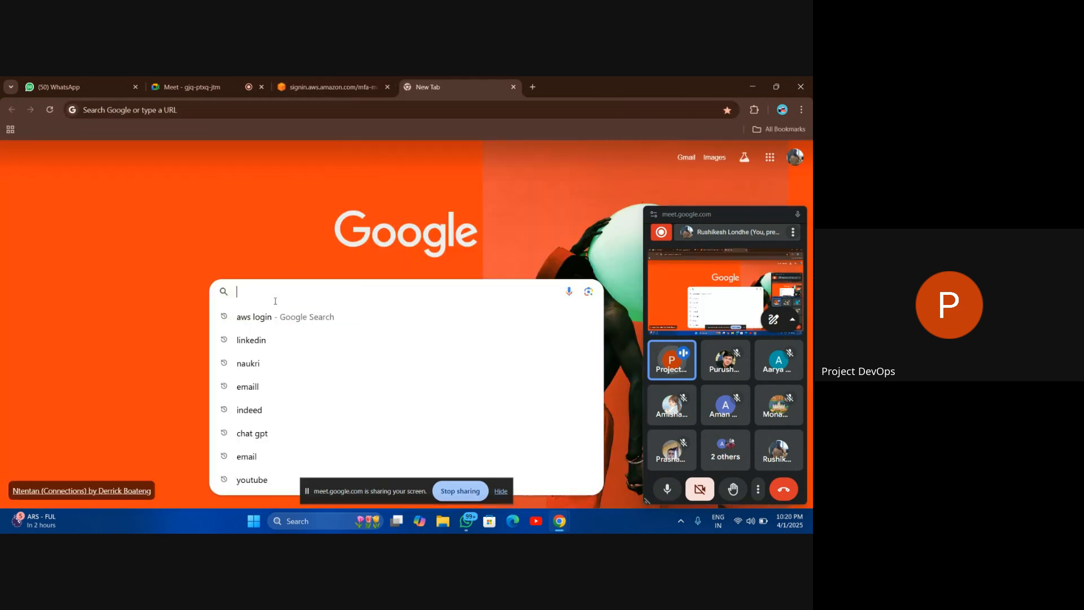
{"action": "type", "text": "aws"}
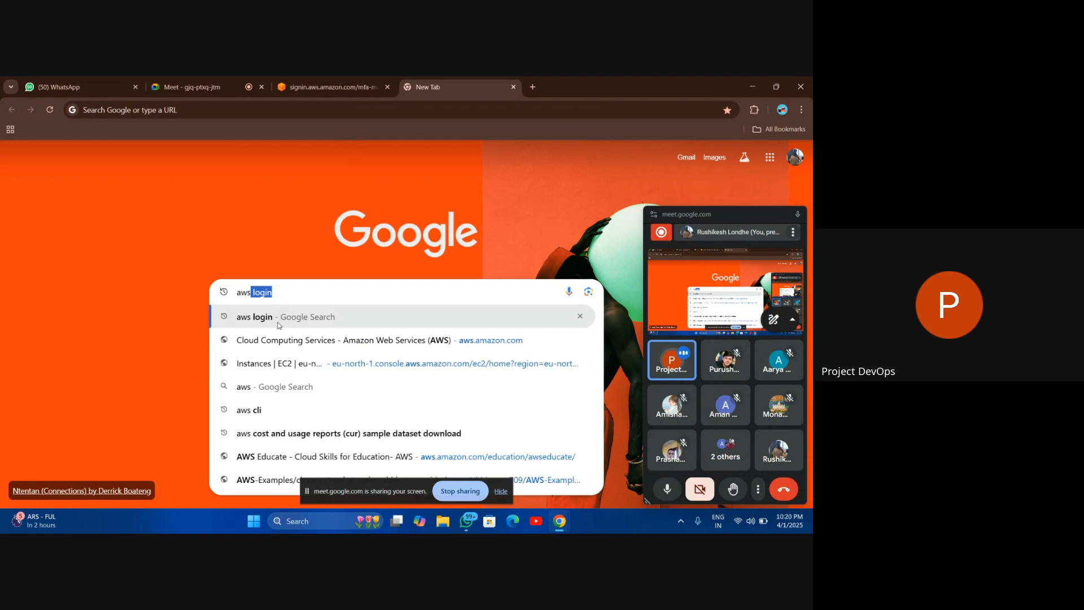
{"action": "left_click", "coordinate": [277, 318]}
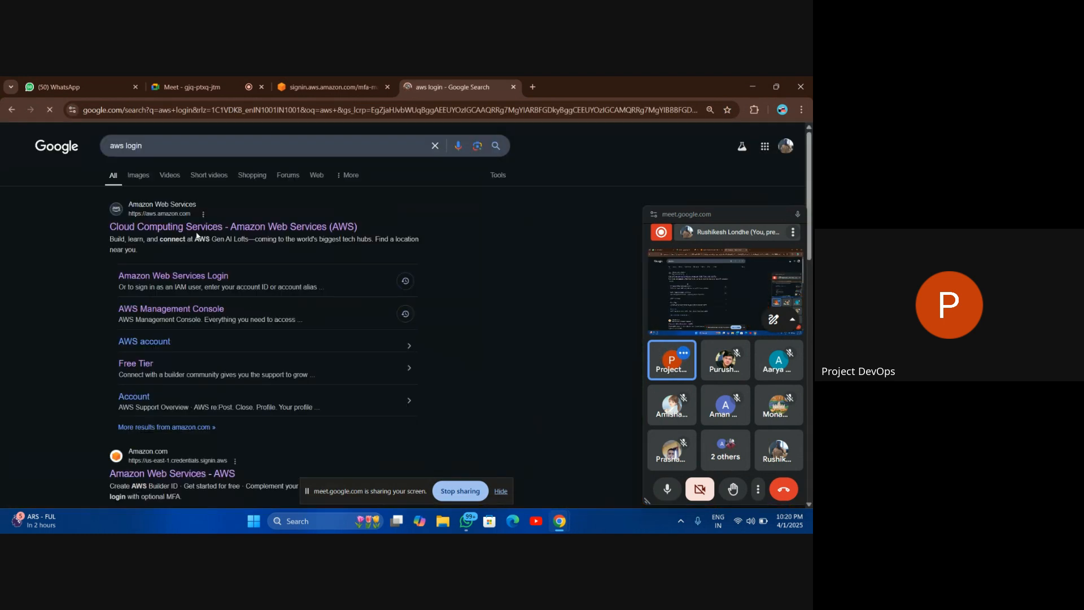
{"action": "scroll", "coordinate": [204, 350], "scroll_direction": "down", "scroll_amount": 3}
{"action": "scroll", "coordinate": [204, 353], "scroll_direction": "up", "scroll_amount": 3}
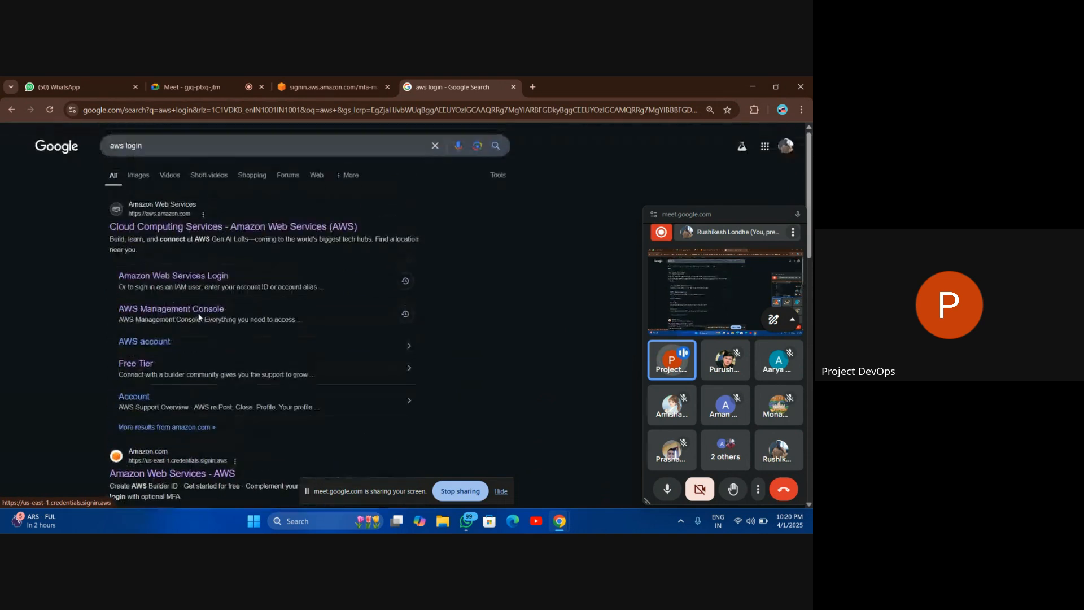
- Open the Amazon Web Services Login result and submit the saved root user e-mail
{"action": "left_click", "coordinate": [231, 227]}
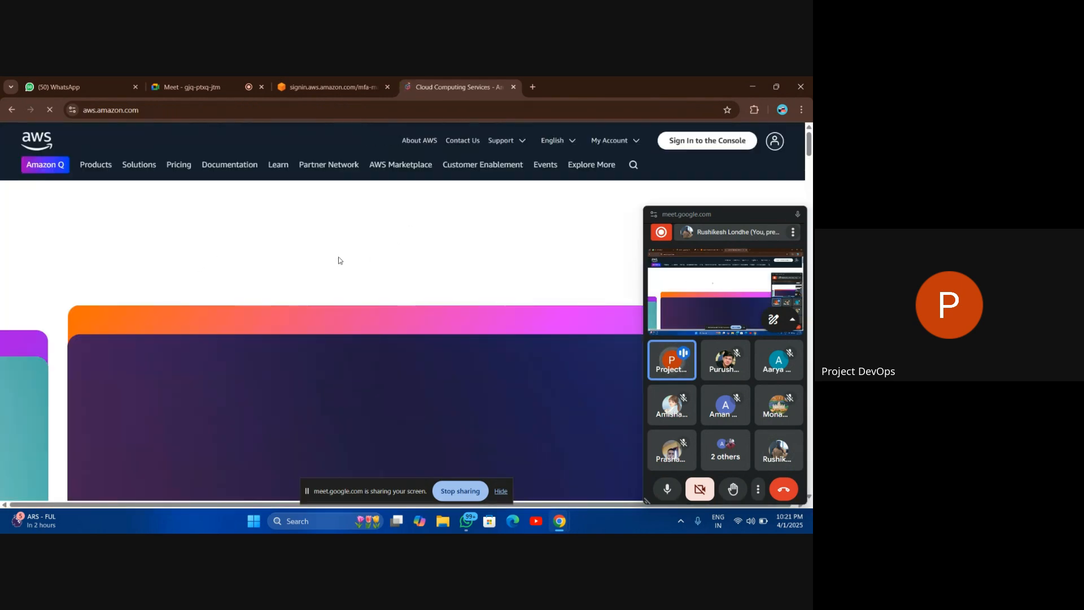
{"action": "key", "text": "alt+Left"}
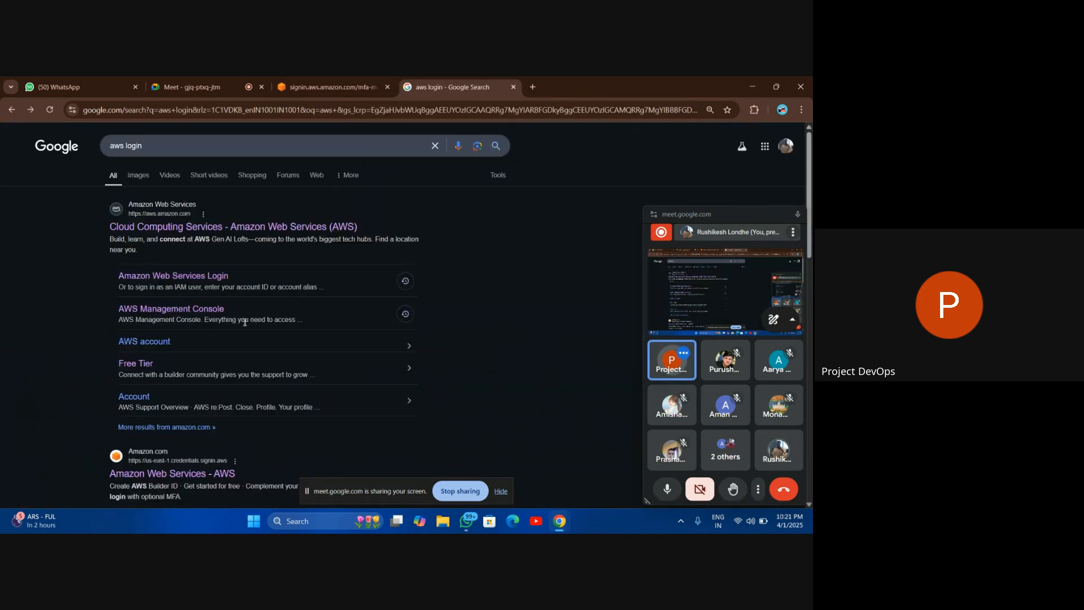
{"action": "left_click", "coordinate": [198, 279]}
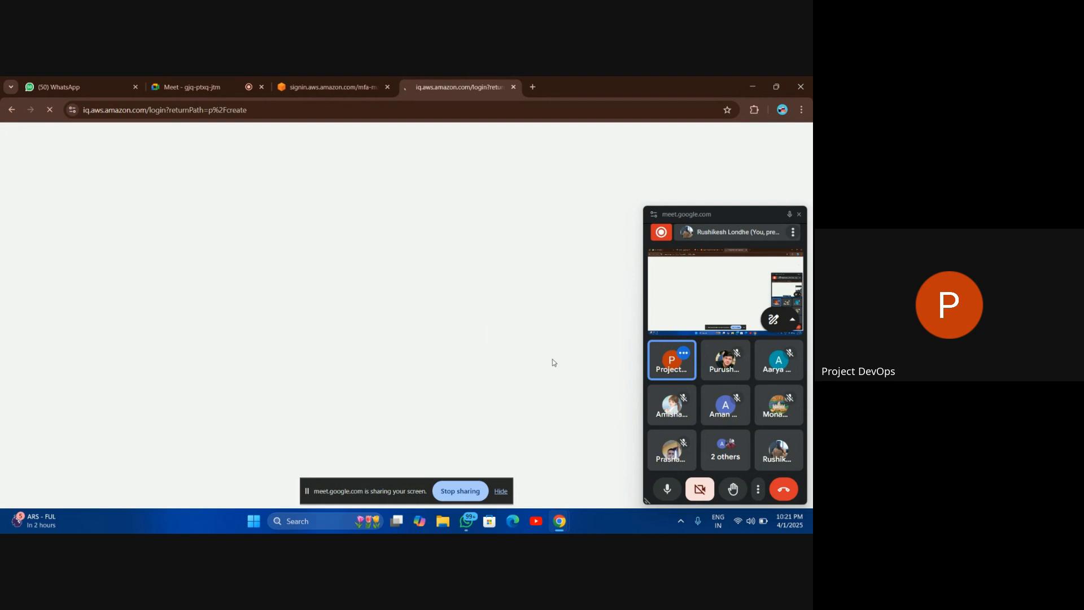
{"action": "scroll", "coordinate": [292, 371], "scroll_direction": "down", "scroll_amount": 3}
{"action": "left_click", "coordinate": [244, 354]}
{"action": "left_click", "coordinate": [244, 376]}
{"action": "left_click", "coordinate": [242, 383]}
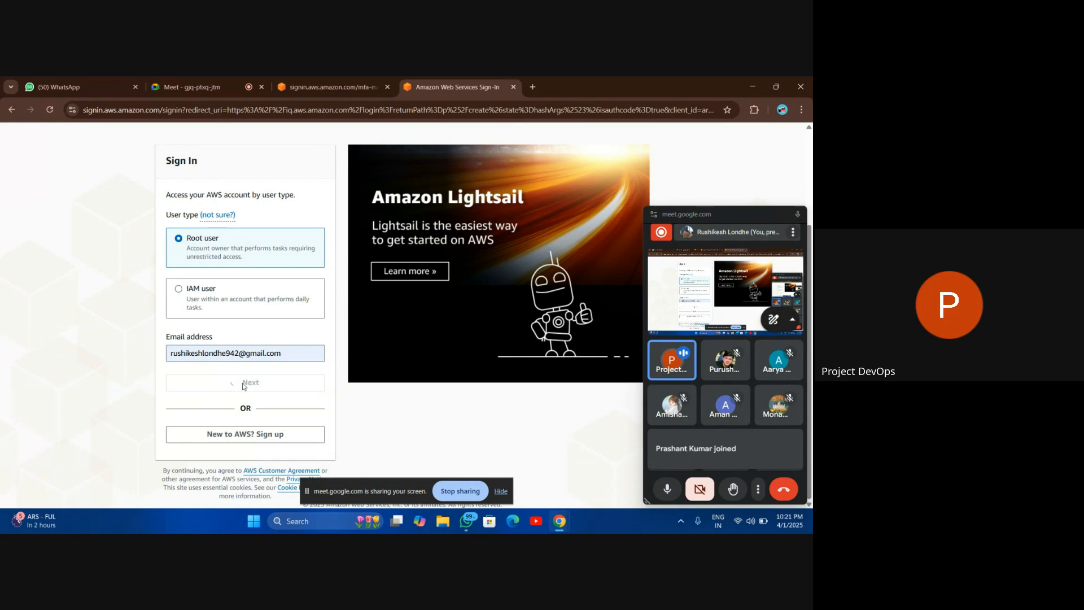
- Sign in as root and register an authenticator app MFA device named 'vivo'
{"action": "type", "text": "•"}
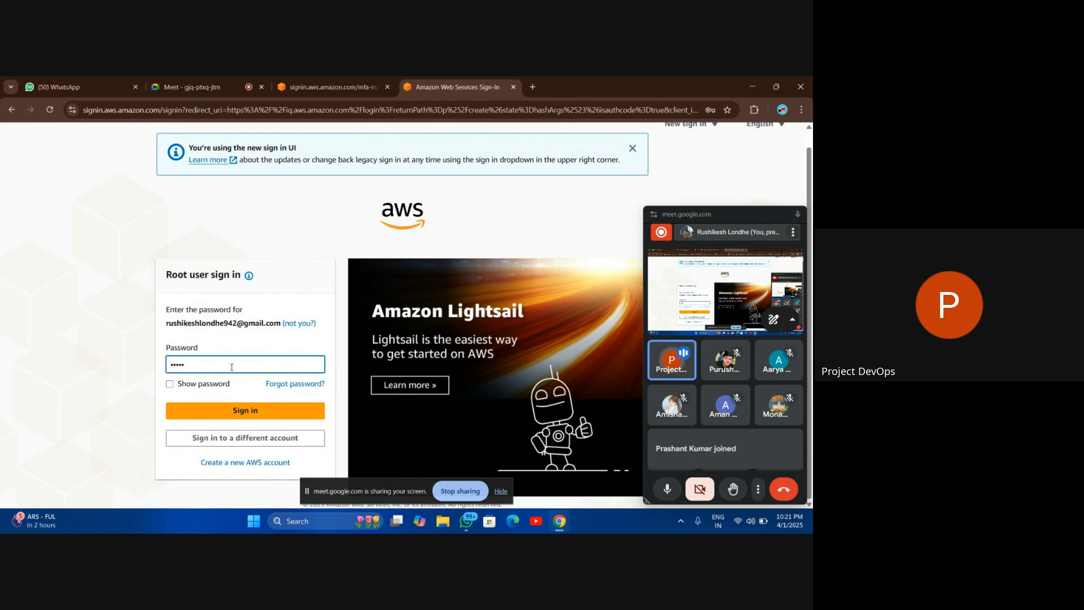
{"action": "type", "text": "••"}
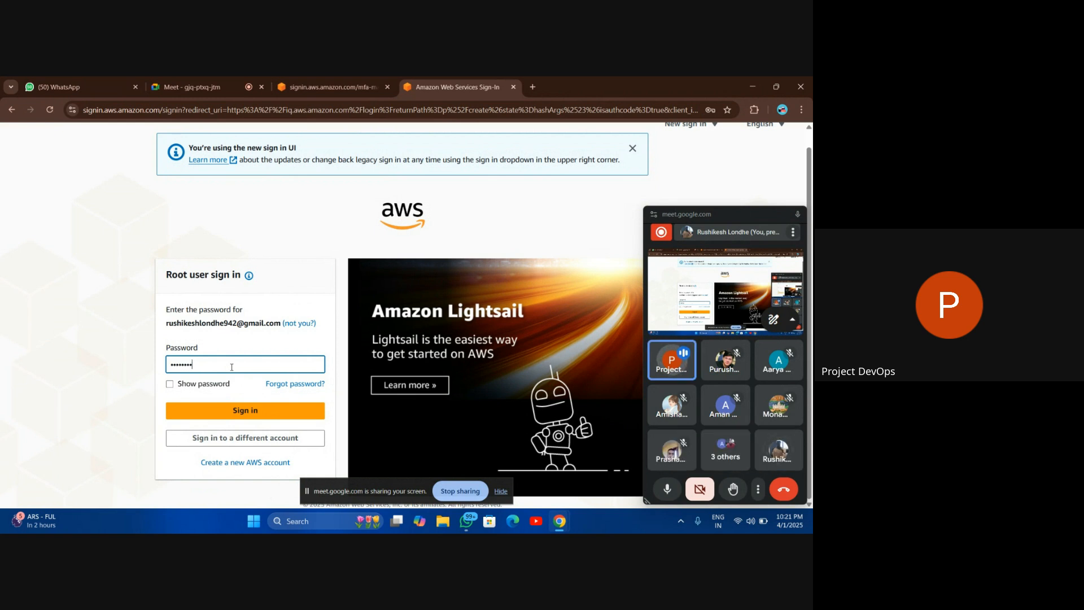
{"action": "left_click", "coordinate": [221, 418]}
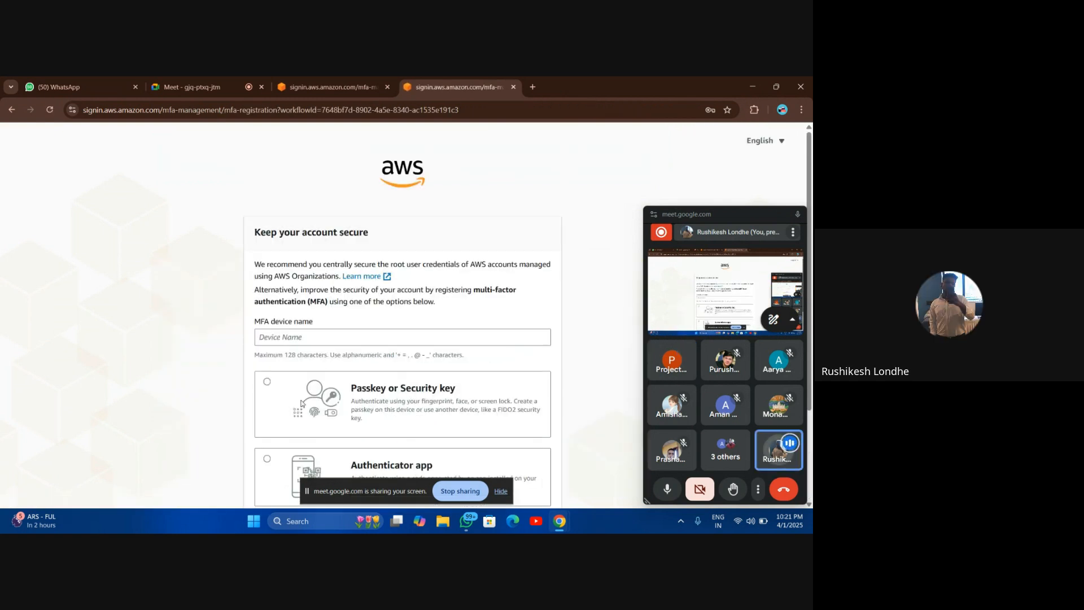
{"action": "scroll", "coordinate": [301, 402], "scroll_direction": "down", "scroll_amount": 2}
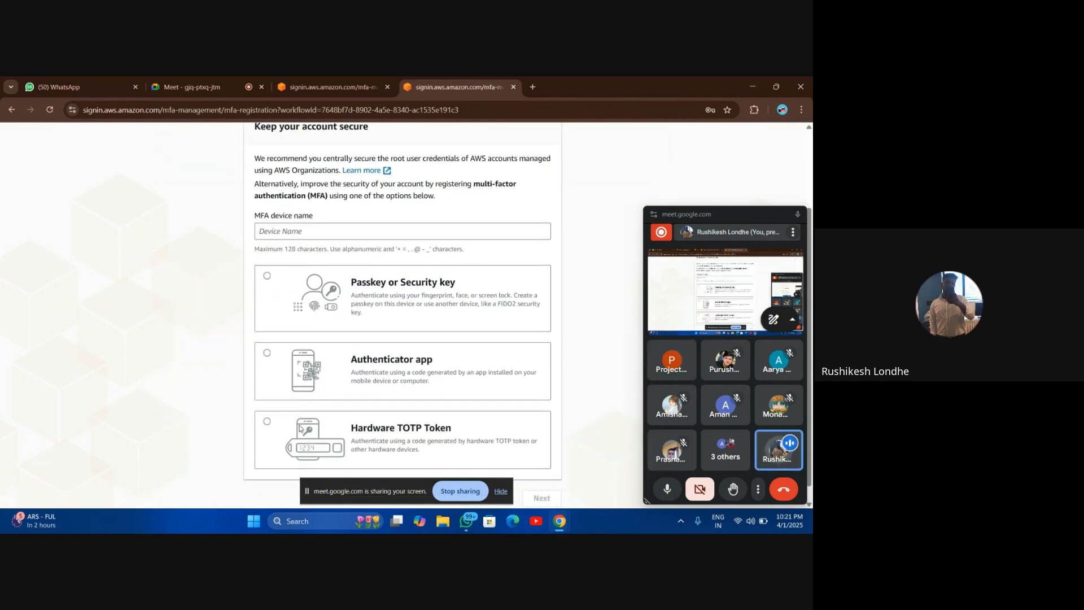
{"action": "left_click", "coordinate": [267, 353]}
{"action": "left_click", "coordinate": [294, 231]}
{"action": "type", "text": "vivo"}
{"action": "scroll", "coordinate": [536, 492], "scroll_direction": "down", "scroll_amount": 1}
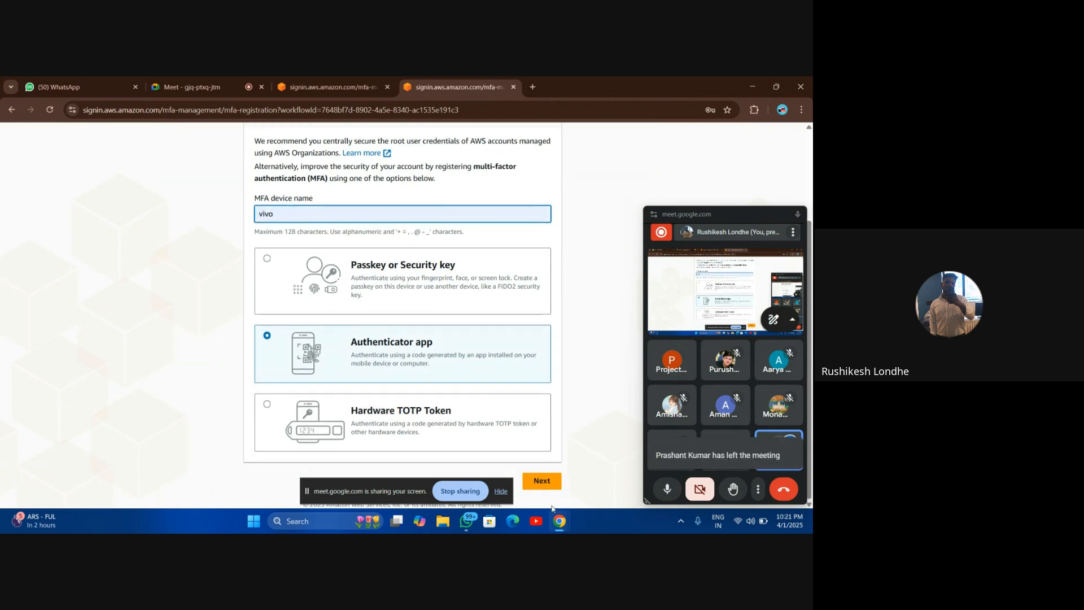
{"action": "left_click", "coordinate": [542, 483]}
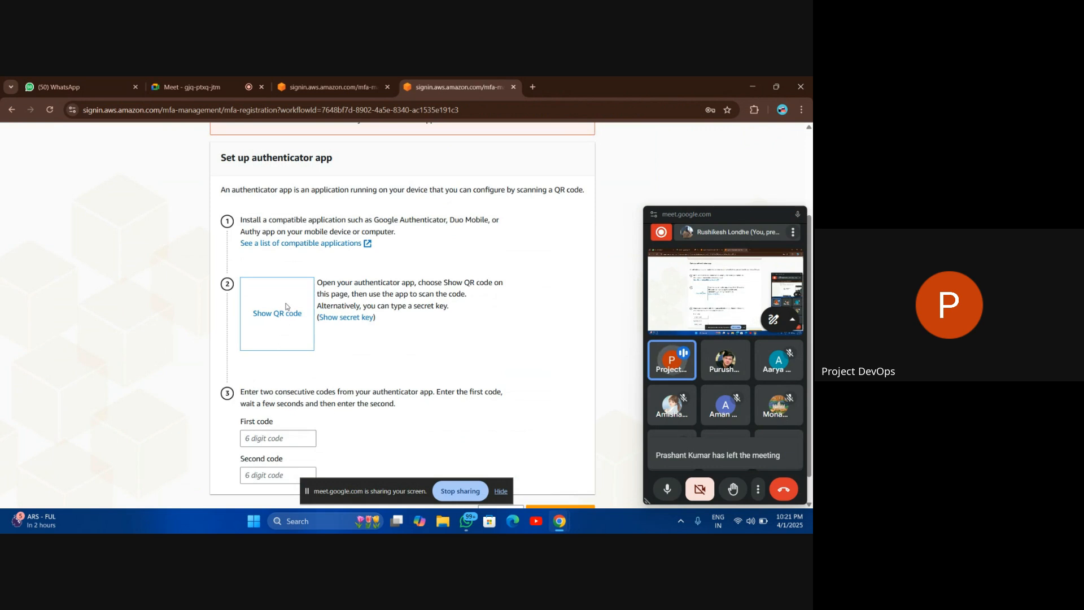
- Review the authenticator setup page and hide the Meet screen-sharing notice
{"action": "scroll", "coordinate": [271, 318], "scroll_direction": "up", "scroll_amount": 2}
{"action": "scroll", "coordinate": [273, 324], "scroll_direction": "down", "scroll_amount": 3}
{"action": "scroll", "coordinate": [273, 325], "scroll_direction": "up", "scroll_amount": 1}
{"action": "scroll", "coordinate": [272, 325], "scroll_direction": "up", "scroll_amount": 1}
{"action": "scroll", "coordinate": [272, 325], "scroll_direction": "down", "scroll_amount": 1}
{"action": "scroll", "coordinate": [272, 325], "scroll_direction": "up", "scroll_amount": 2}
{"action": "scroll", "coordinate": [273, 325], "scroll_direction": "down", "scroll_amount": 3}
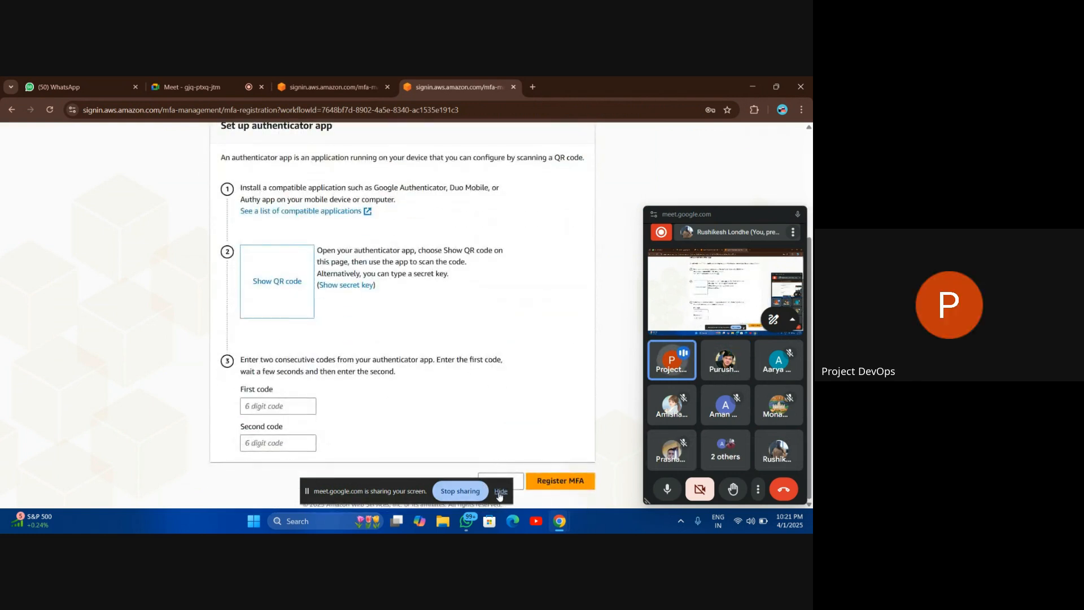
{"action": "left_click", "coordinate": [500, 492]}
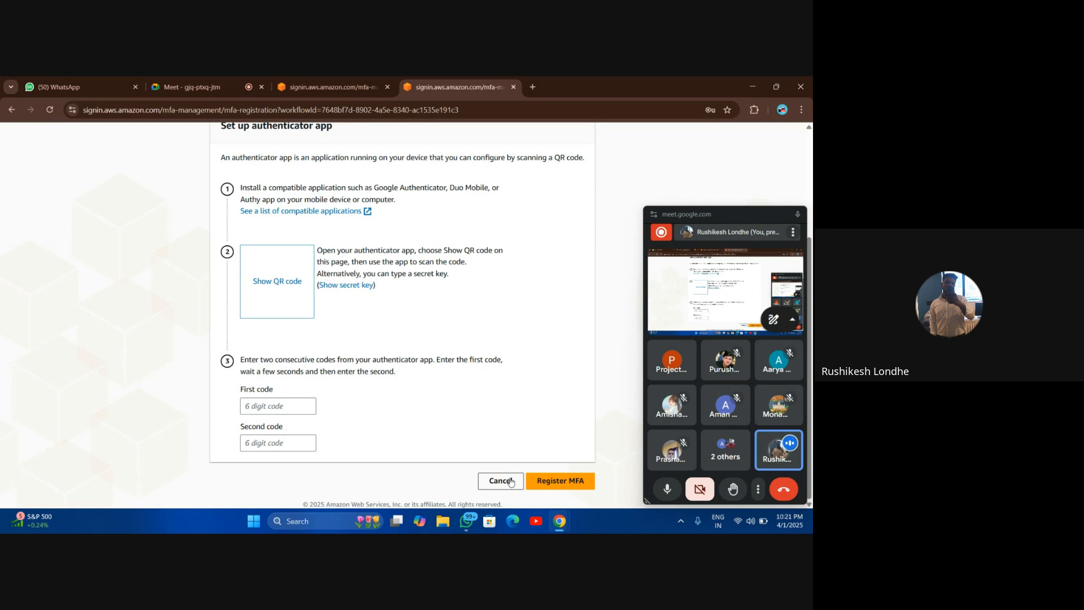
- Minimize the Chrome window showing the MFA setup page
{"action": "scroll", "coordinate": [407, 473], "scroll_direction": "up", "scroll_amount": 3}
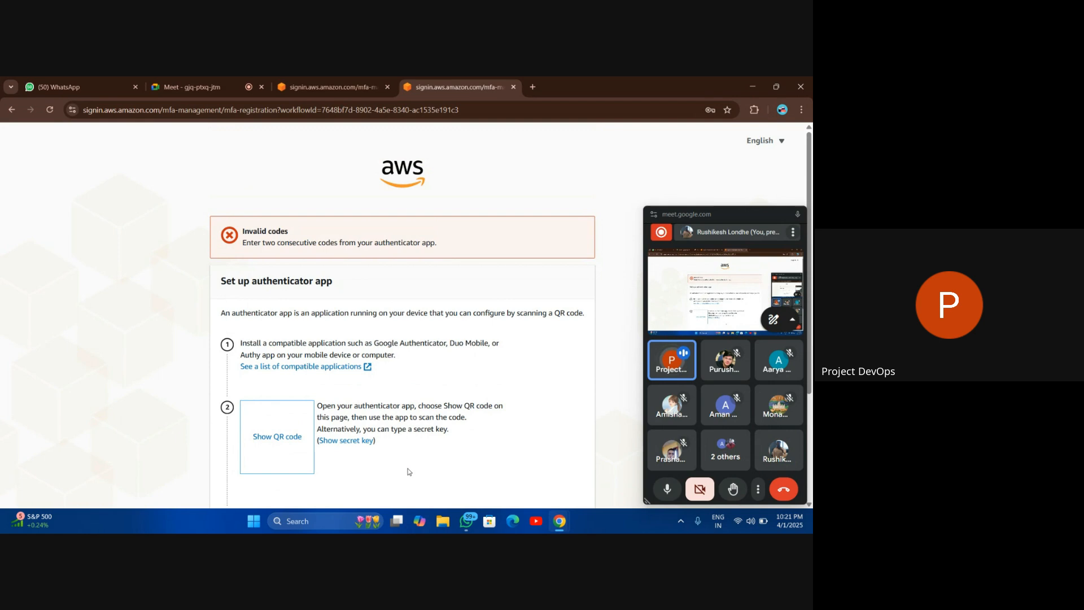
{"action": "scroll", "coordinate": [407, 473], "scroll_direction": "down", "scroll_amount": 3}
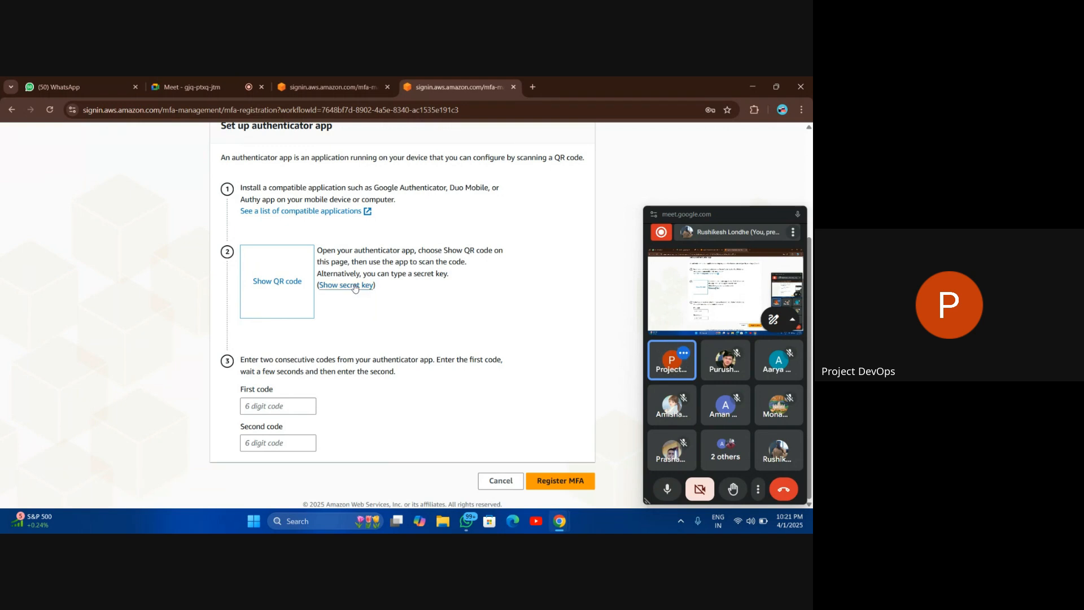
{"action": "scroll", "coordinate": [263, 353], "scroll_direction": "up", "scroll_amount": 1}
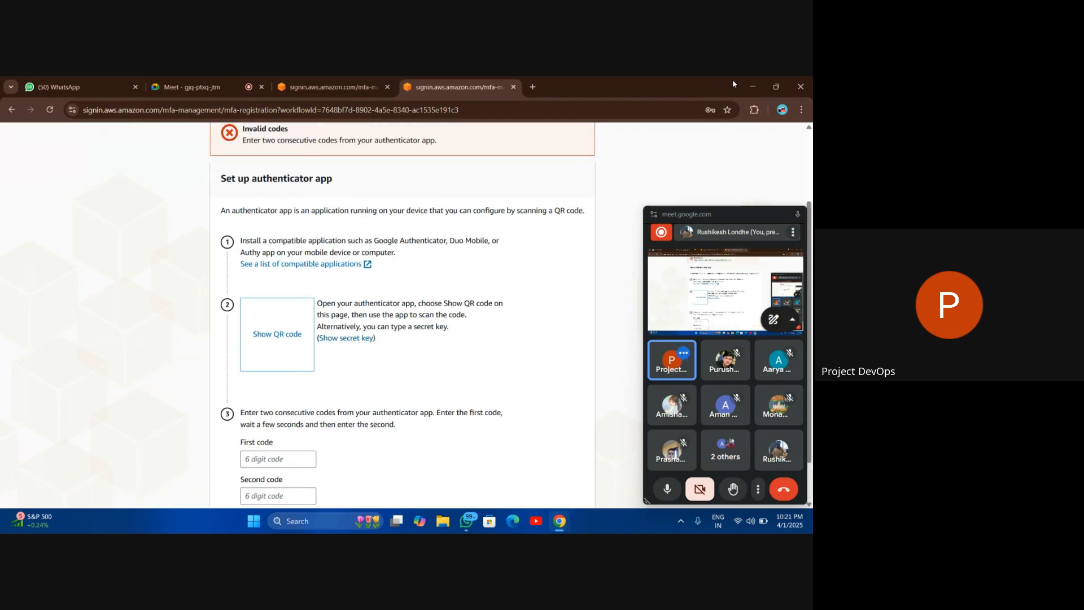
{"action": "left_click", "coordinate": [752, 86]}
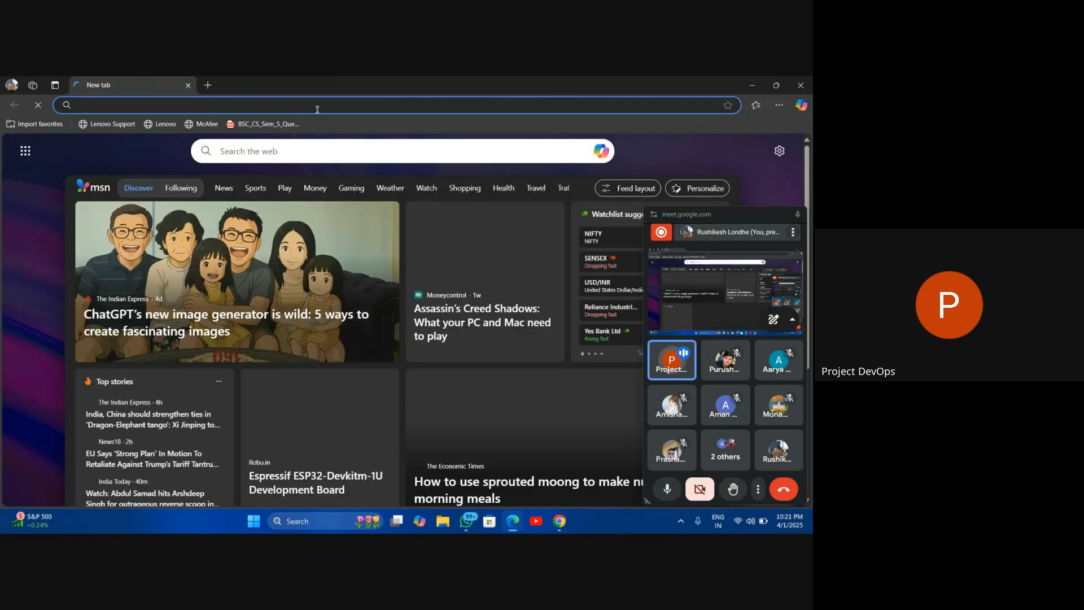
- In Edge, search Bing for 'aws login' and open the AWS Log In result
{"action": "left_click", "coordinate": [317, 109]}
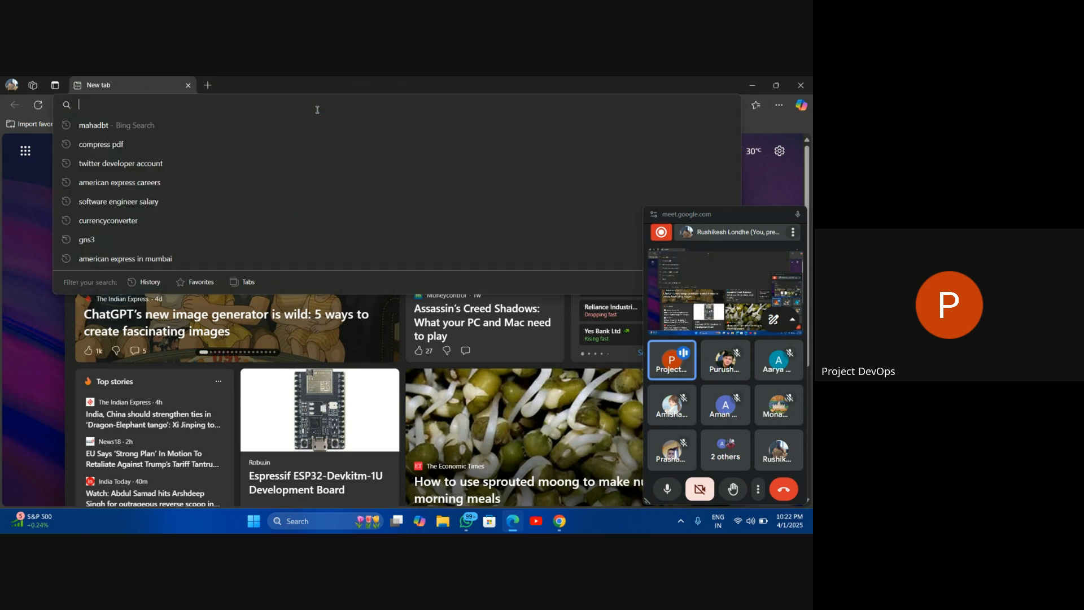
{"action": "type", "text": "aws"}
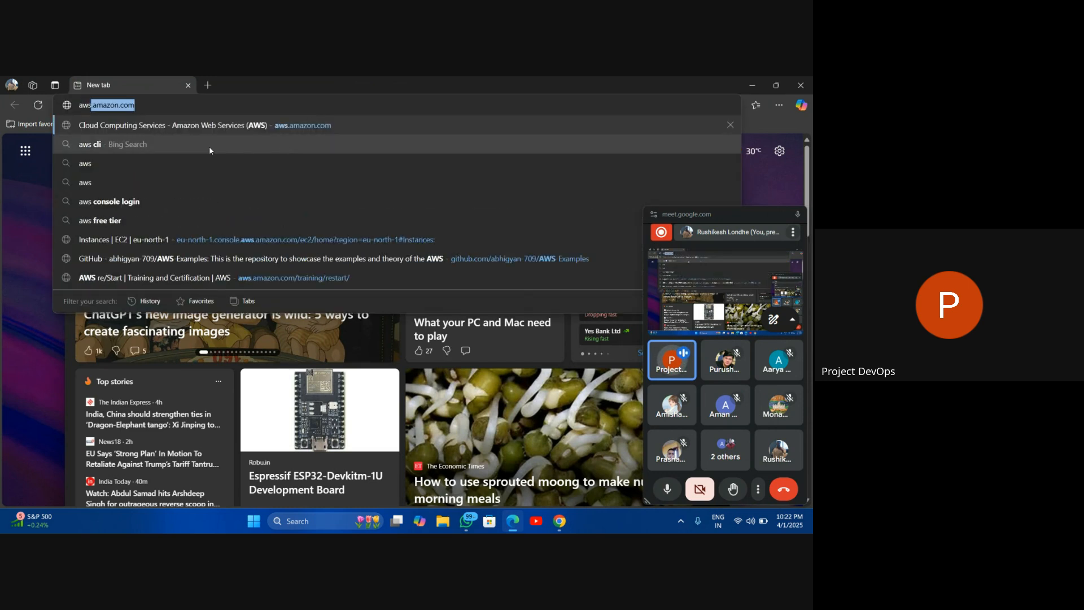
{"action": "left_click", "coordinate": [220, 125]}
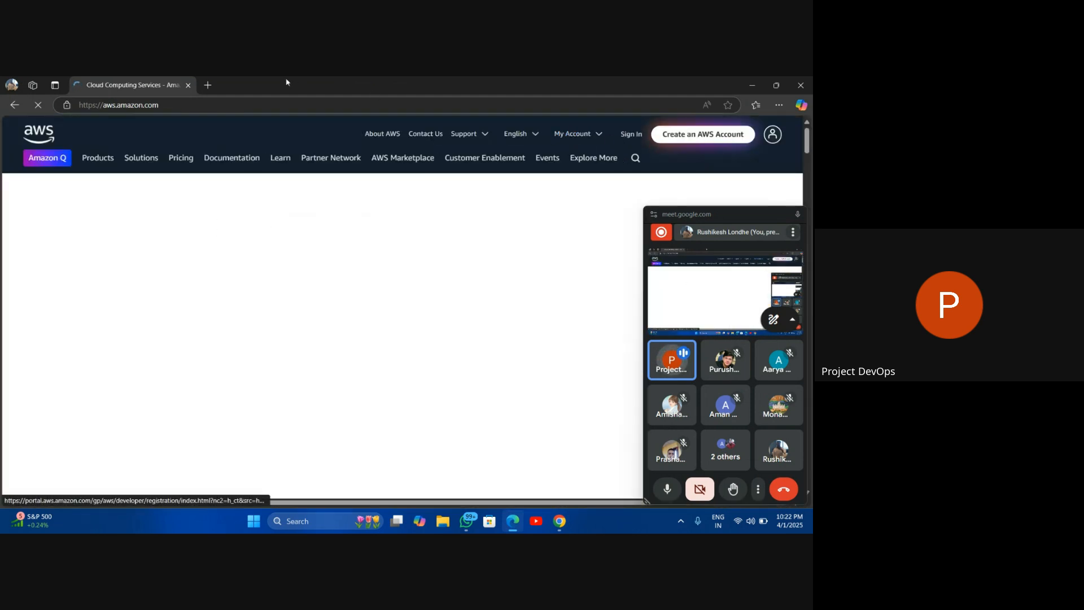
{"action": "left_click", "coordinate": [188, 105]}
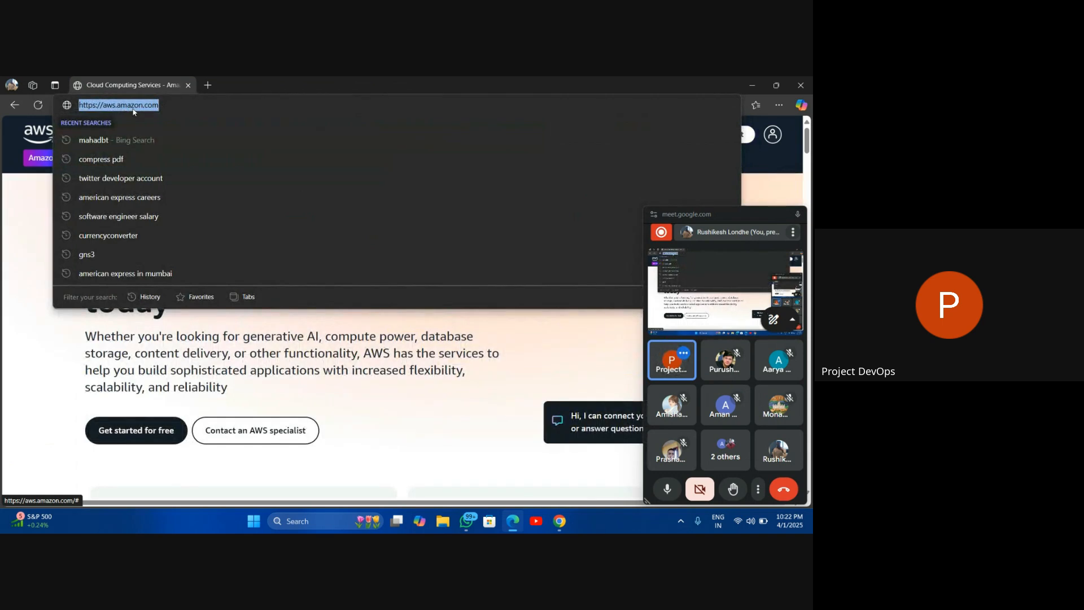
{"action": "type", "text": "aws cli"}
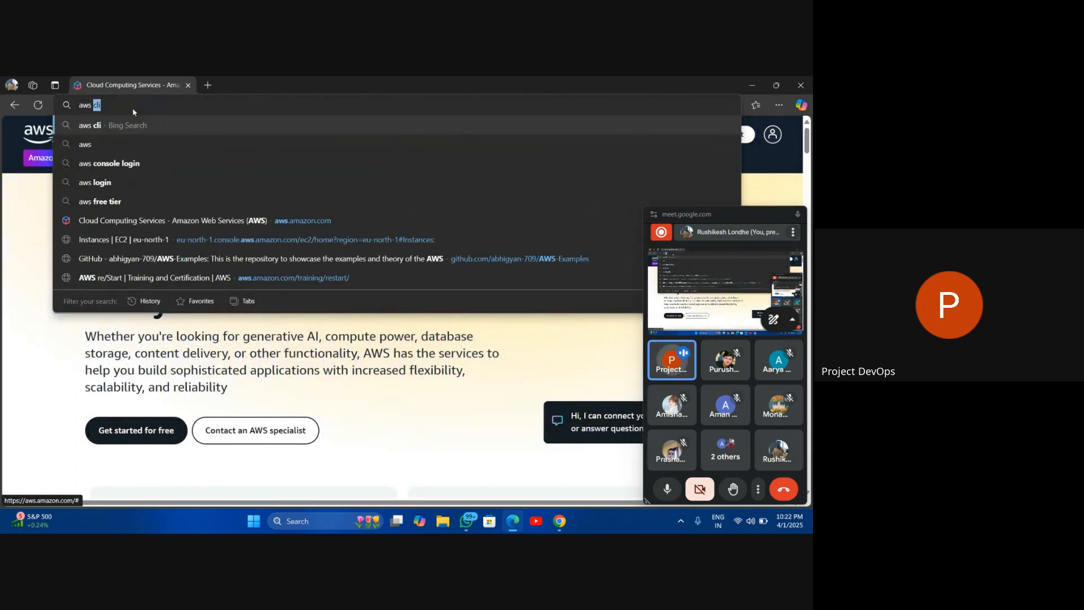
{"action": "left_click", "coordinate": [124, 181]}
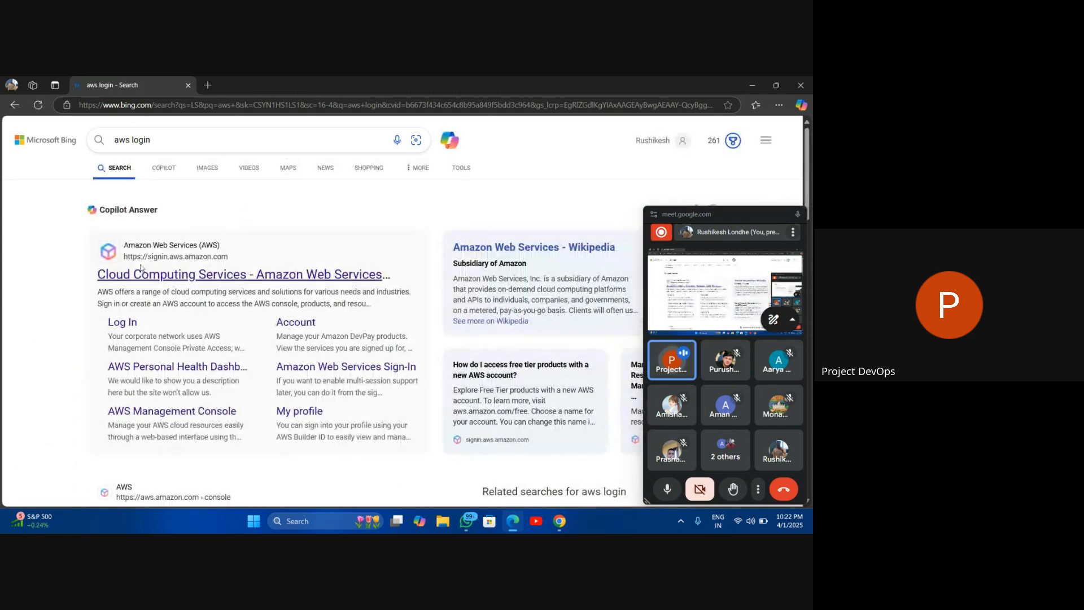
{"action": "left_click", "coordinate": [129, 324]}
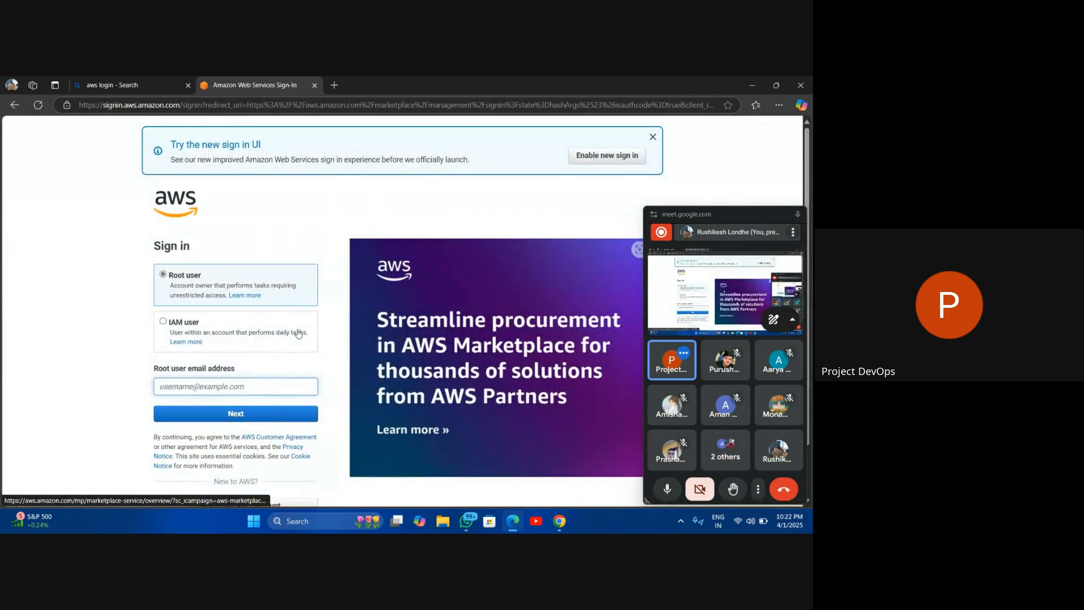
- Sign in with the saved root e-mail and password, reaching MFA device registration
{"action": "left_click", "coordinate": [229, 387]}
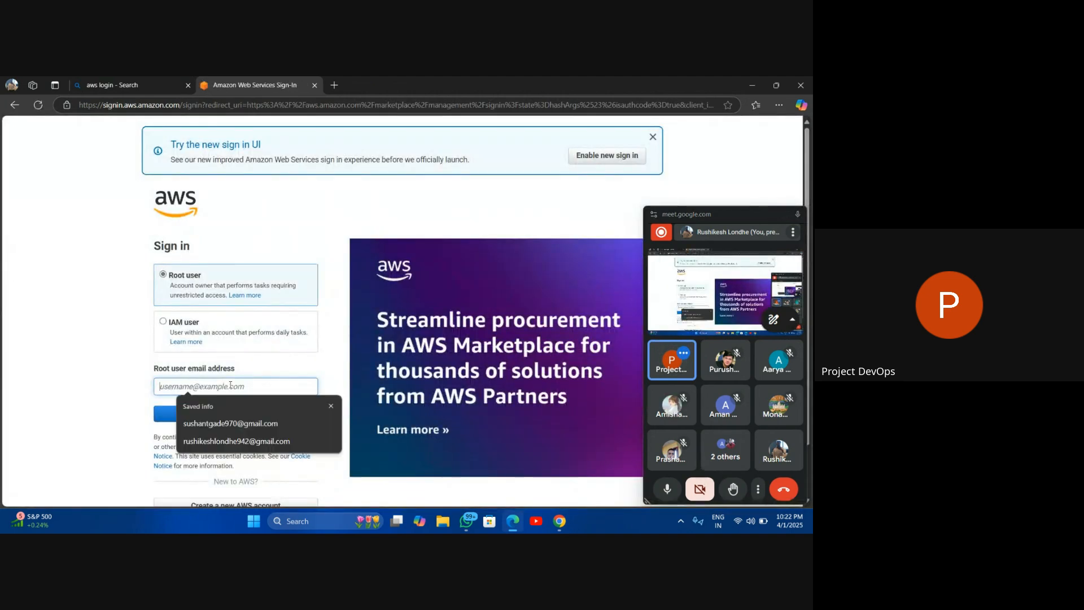
{"action": "left_click", "coordinate": [238, 442]}
{"action": "left_click", "coordinate": [235, 414]}
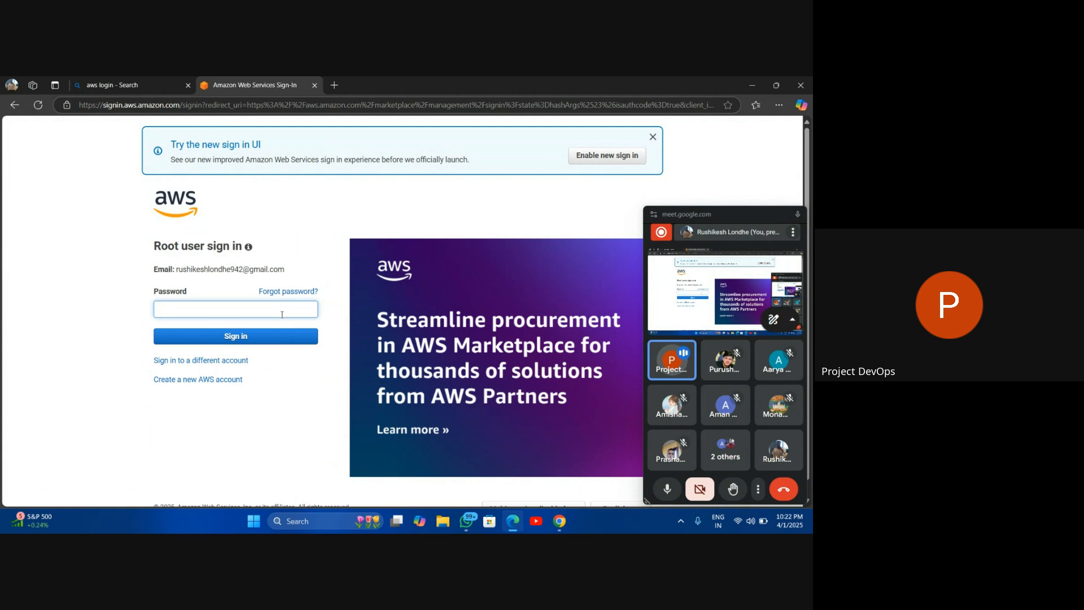
{"action": "type", "text": "••"}
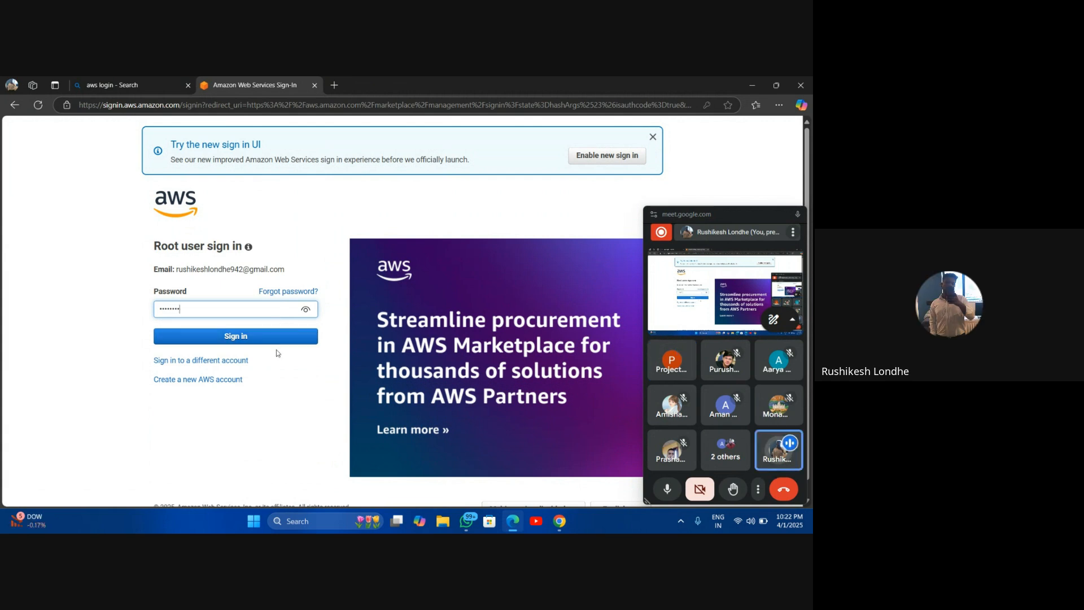
{"action": "left_click", "coordinate": [305, 310]}
{"action": "left_click", "coordinate": [306, 310]}
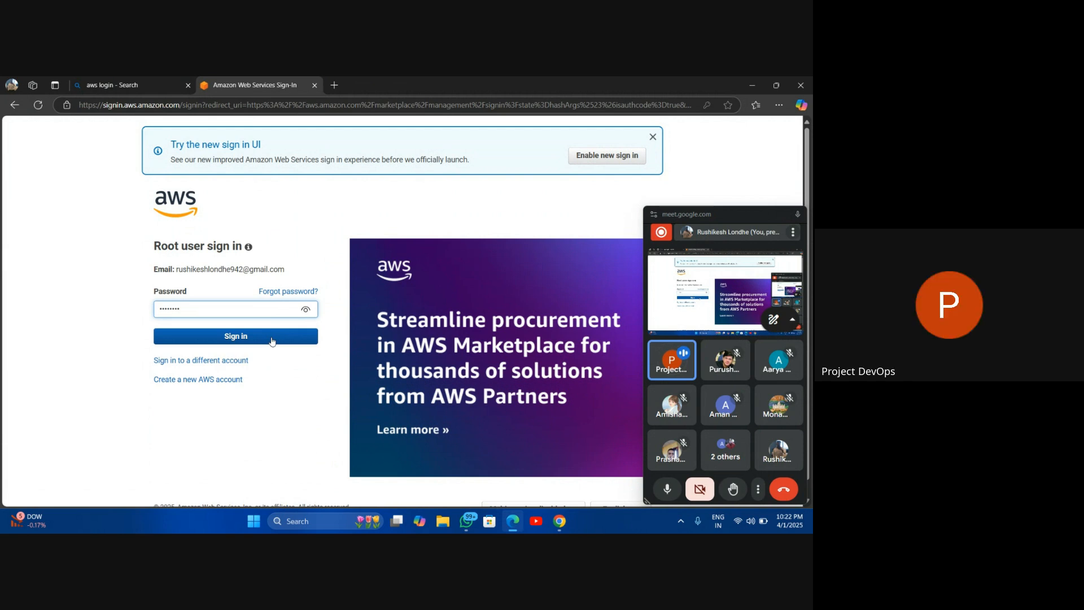
{"action": "left_click", "coordinate": [272, 341]}
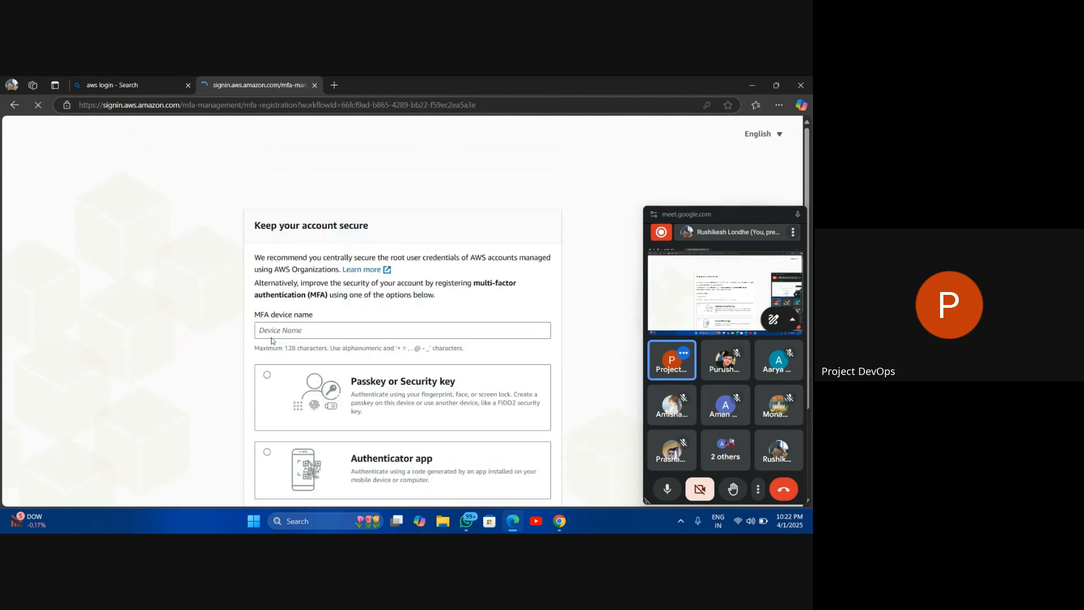
{"action": "left_click", "coordinate": [318, 334]}
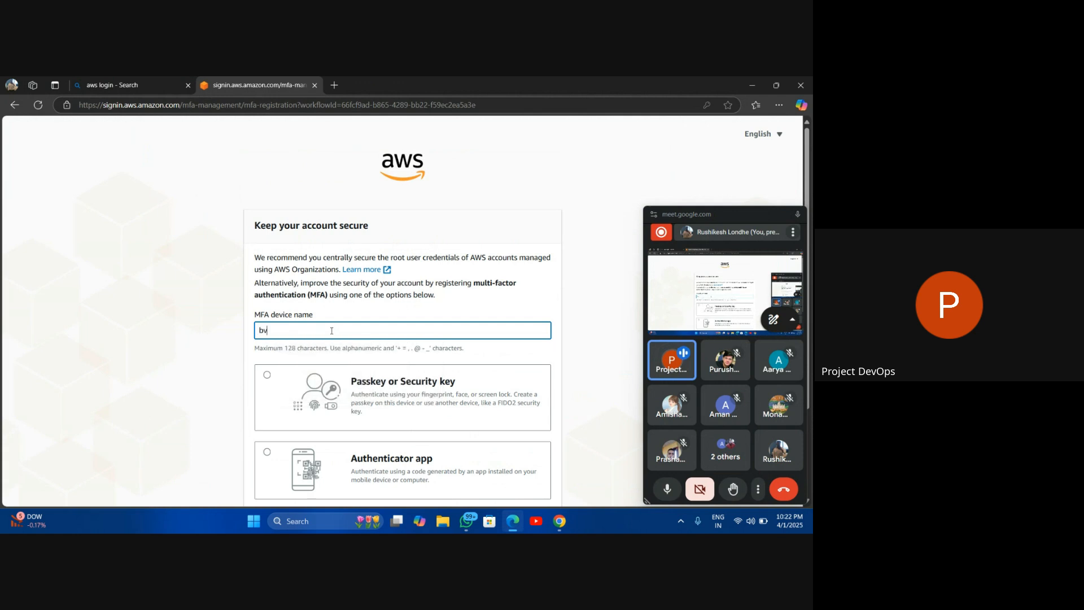
- Register an authenticator app MFA device and reveal its QR code and secret key
{"action": "type", "text": "V"}
{"action": "scroll", "coordinate": [331, 330], "scroll_direction": "down", "scroll_amount": 2}
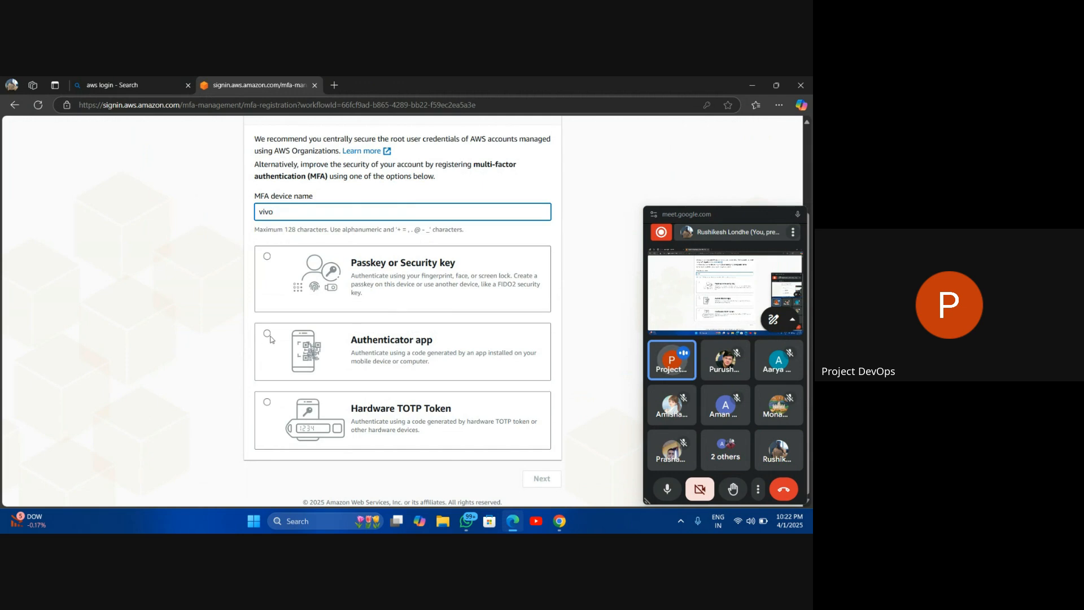
{"action": "left_click", "coordinate": [268, 334]}
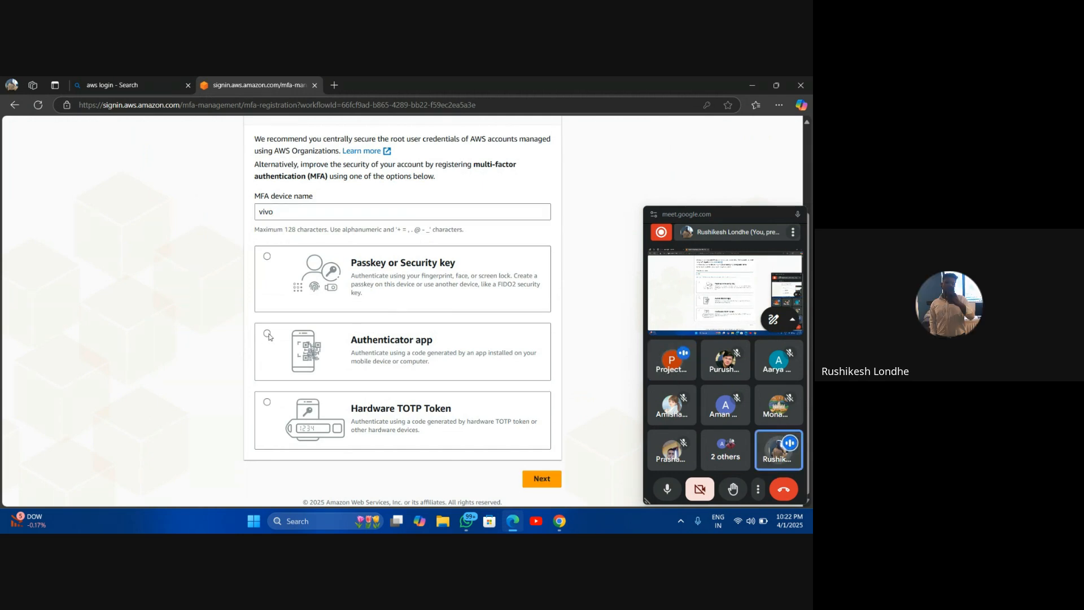
{"action": "left_click", "coordinate": [523, 478]}
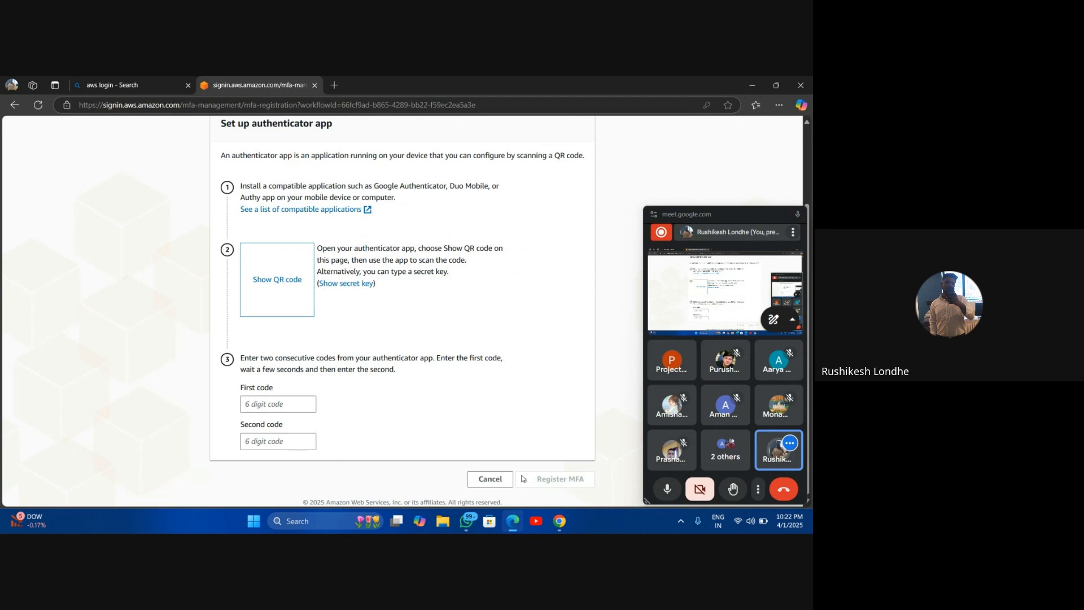
{"action": "left_click", "coordinate": [265, 312]}
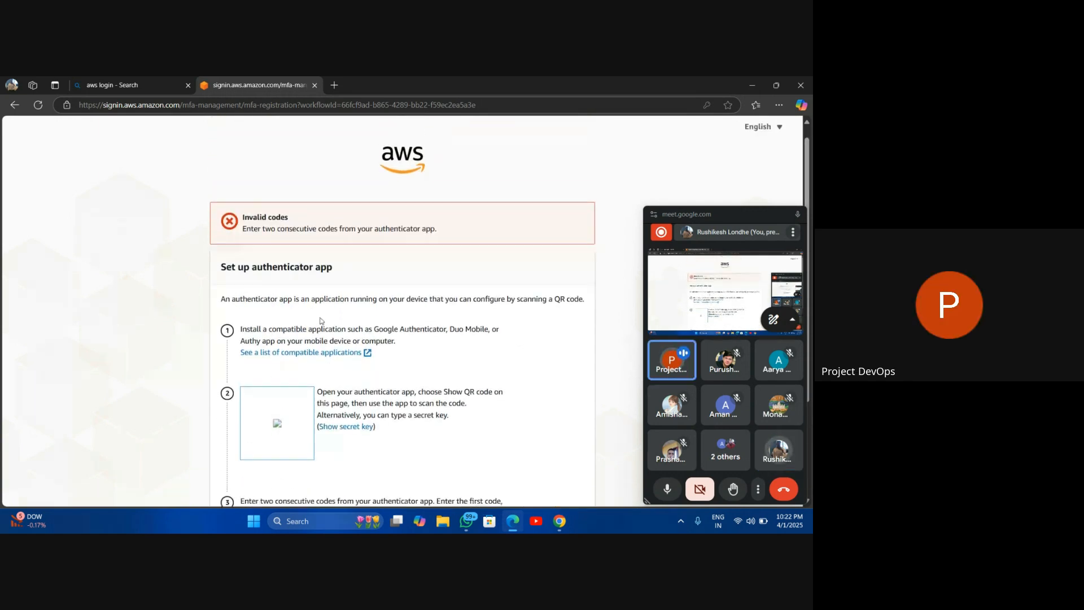
{"action": "scroll", "coordinate": [319, 359], "scroll_direction": "down", "scroll_amount": 3}
{"action": "left_click", "coordinate": [330, 282]}
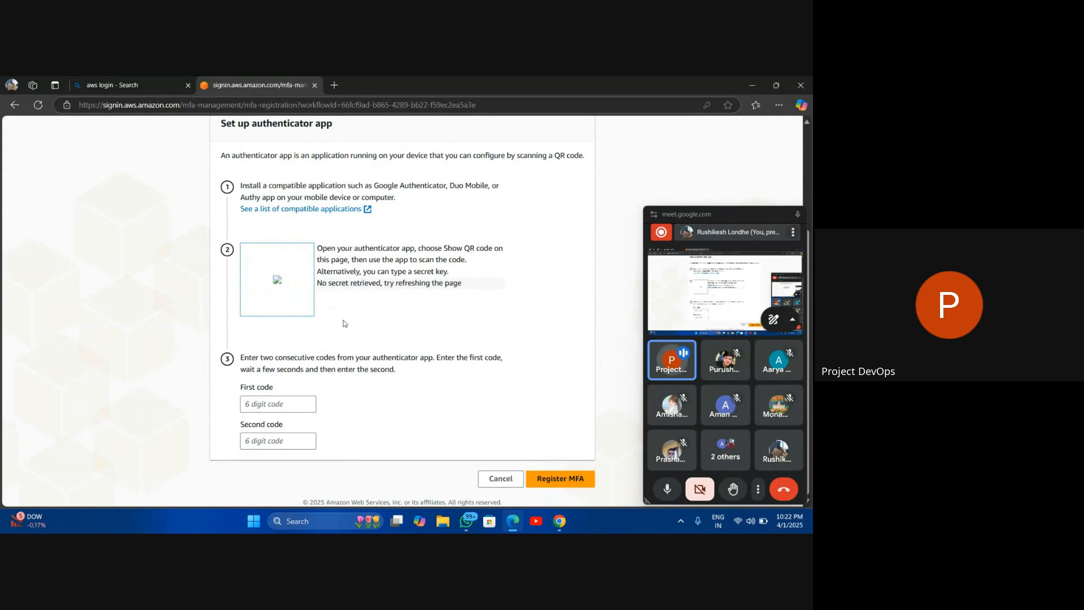
{"action": "scroll", "coordinate": [305, 405], "scroll_direction": "up", "scroll_amount": 3}
{"action": "scroll", "coordinate": [304, 408], "scroll_direction": "down", "scroll_amount": 3}
{"action": "scroll", "coordinate": [305, 407], "scroll_direction": "up", "scroll_amount": 3}
{"action": "scroll", "coordinate": [304, 409], "scroll_direction": "up", "scroll_amount": 1}
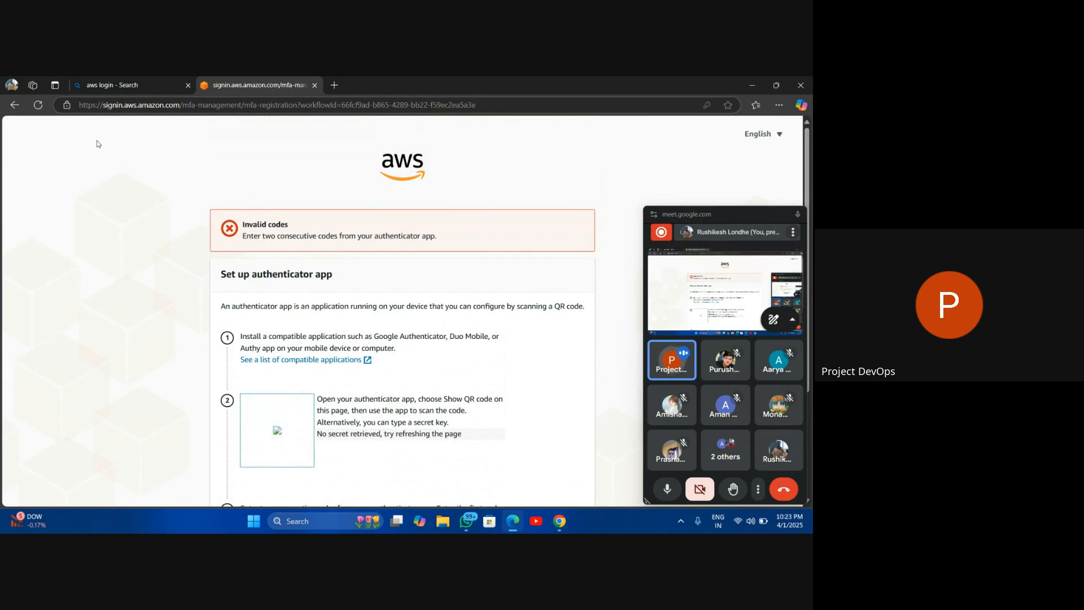
- Reload, retry authenticator setup with device name 'vivo', then return to the Google Meet tab
{"action": "left_click", "coordinate": [37, 105]}
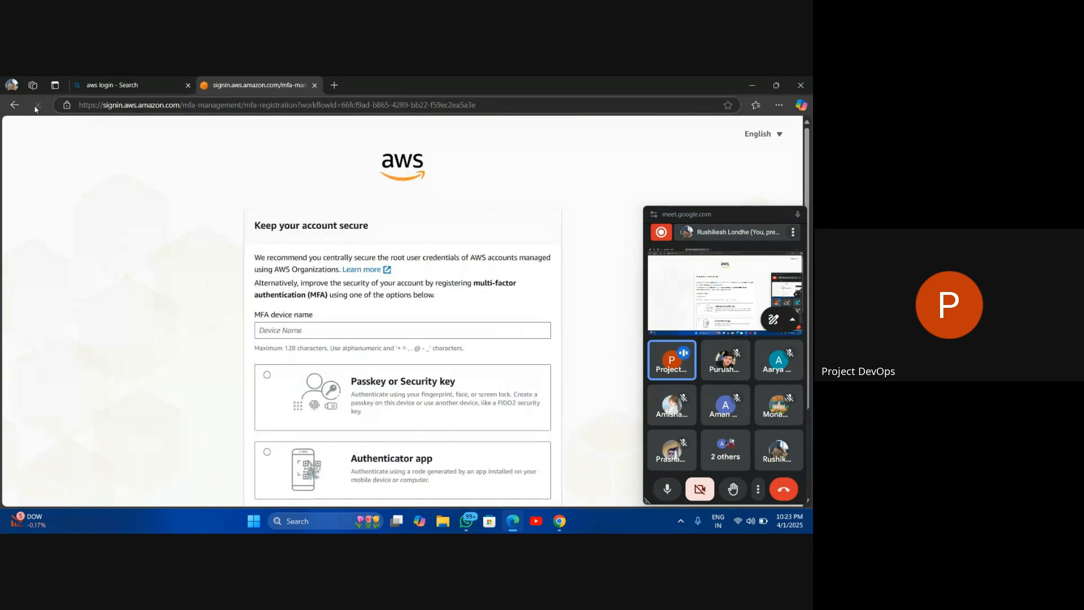
{"action": "scroll", "coordinate": [319, 271], "scroll_direction": "down", "scroll_amount": 2}
{"action": "left_click", "coordinate": [319, 277]}
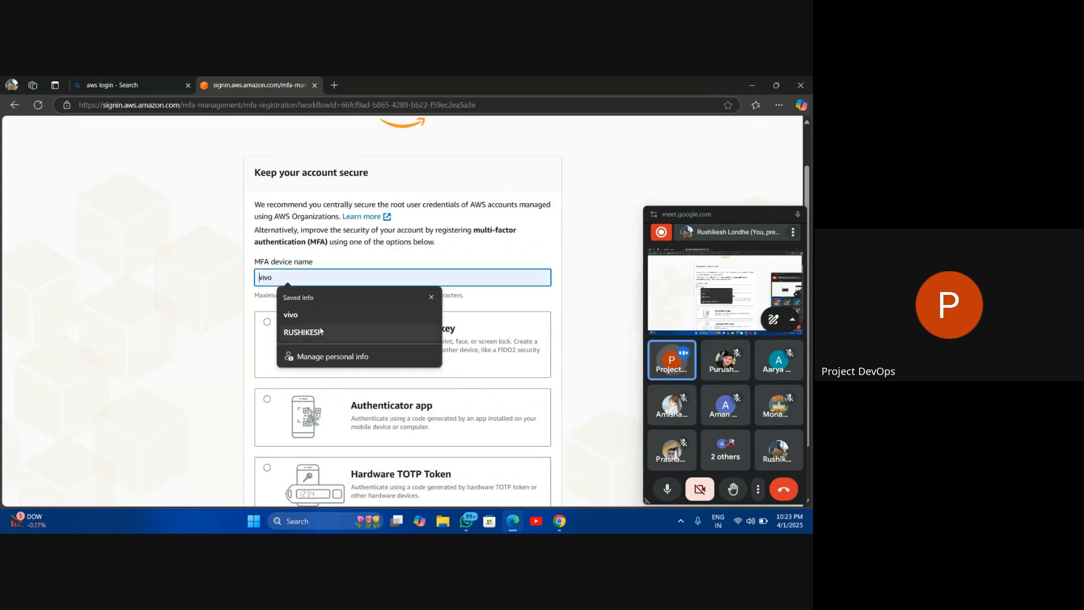
{"action": "left_click", "coordinate": [321, 310]}
{"action": "scroll", "coordinate": [323, 359], "scroll_direction": "down", "scroll_amount": 1}
{"action": "left_click", "coordinate": [325, 357]}
{"action": "left_click", "coordinate": [533, 478]}
{"action": "left_click", "coordinate": [525, 478]}
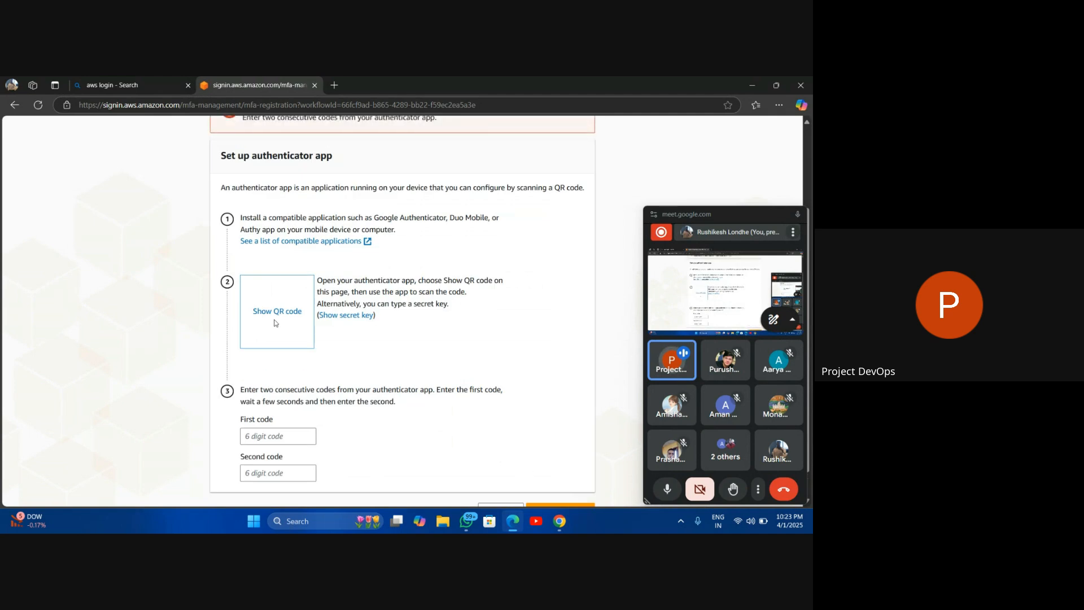
{"action": "left_click", "coordinate": [277, 314]}
{"action": "scroll", "coordinate": [278, 314], "scroll_direction": "up", "scroll_amount": 2}
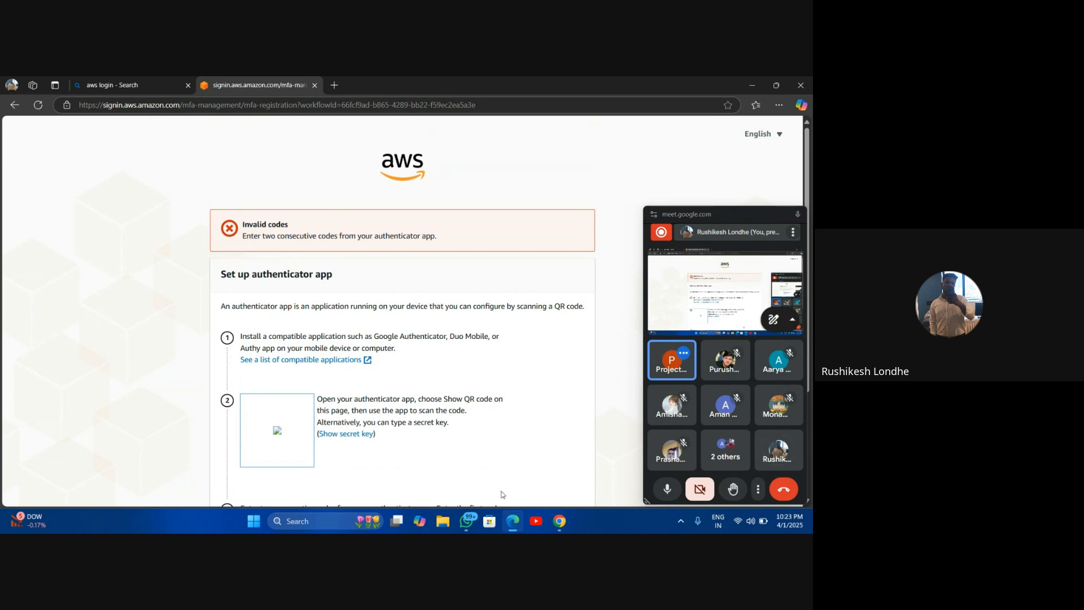
{"action": "left_click", "coordinate": [784, 216]}
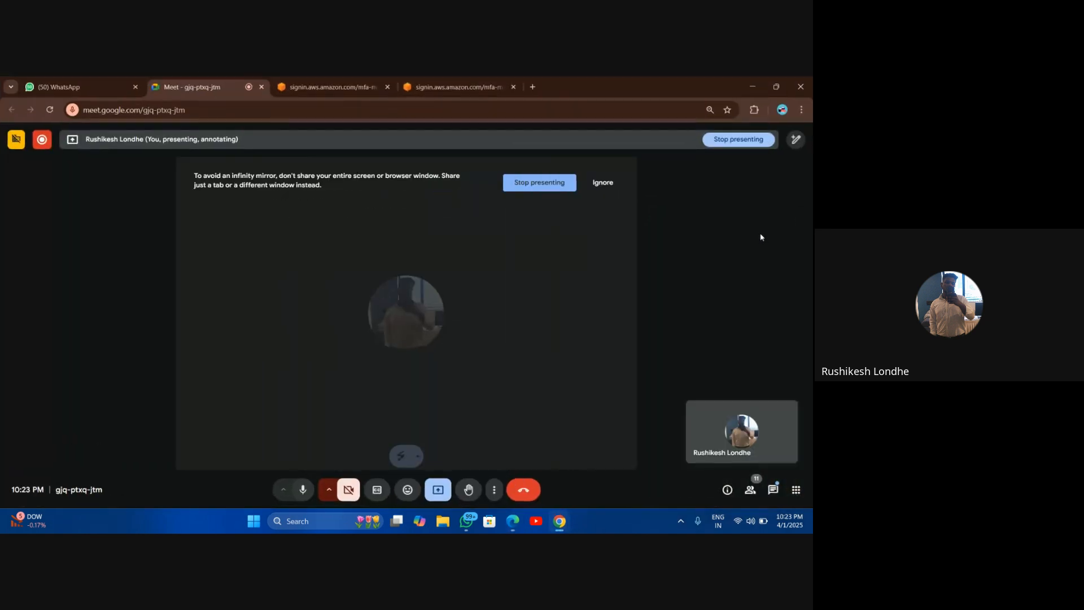
- Ignore the infinity-mirror warning and switch to the fourth AWS MFA setup tab
{"action": "left_click", "coordinate": [651, 183]}
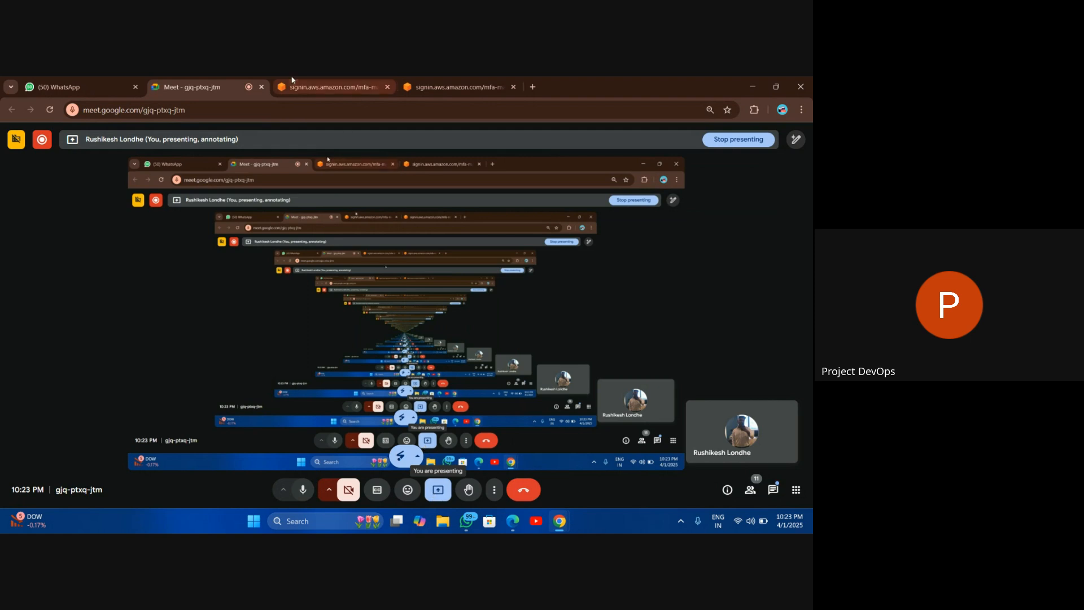
{"action": "left_click", "coordinate": [333, 87]}
{"action": "left_click", "coordinate": [419, 87]}
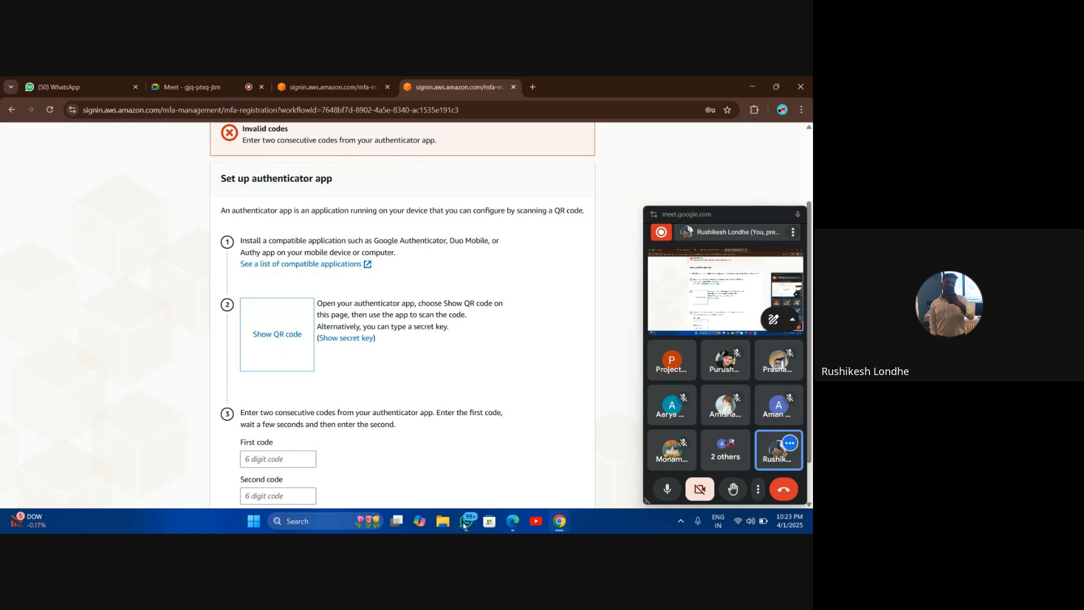
{"action": "mouse_move", "coordinate": [466, 519]}
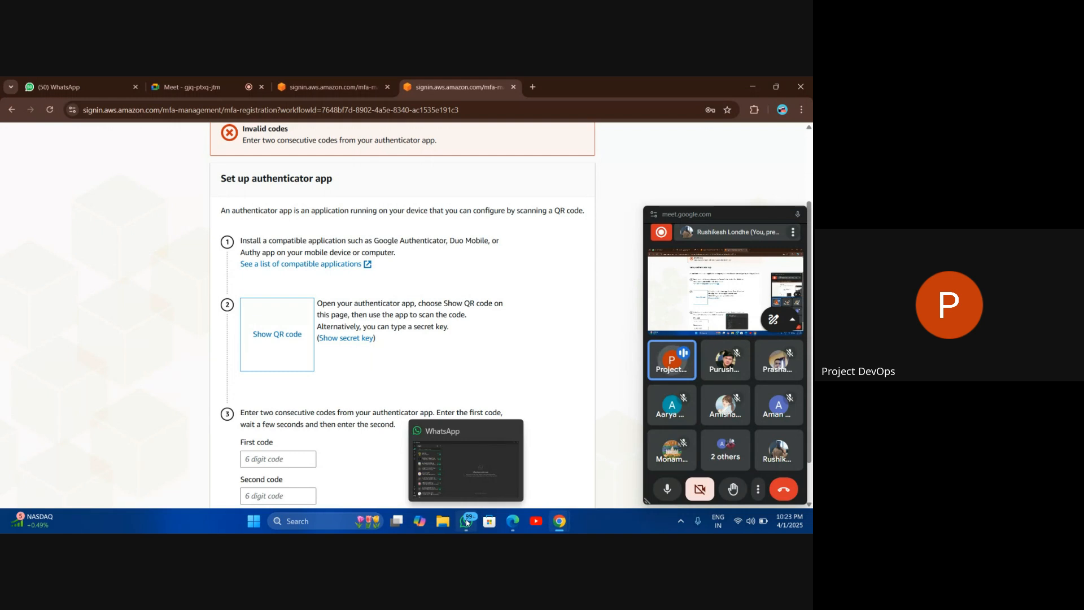
- Return to the fourth AWS MFA tab and submit the authenticator registration
{"action": "left_click", "coordinate": [339, 86]}
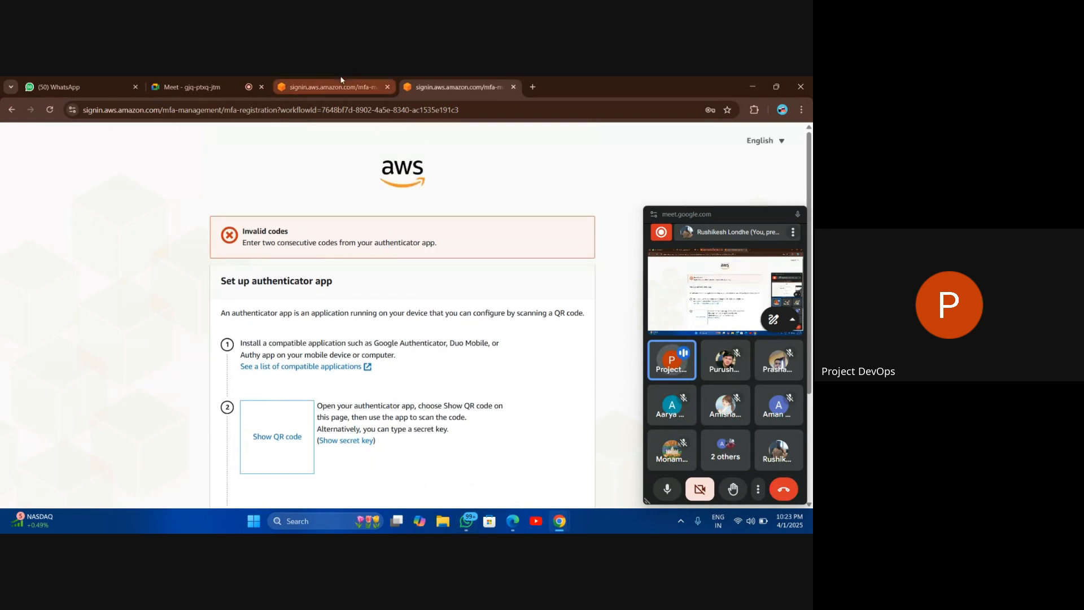
{"action": "left_click", "coordinate": [449, 86]}
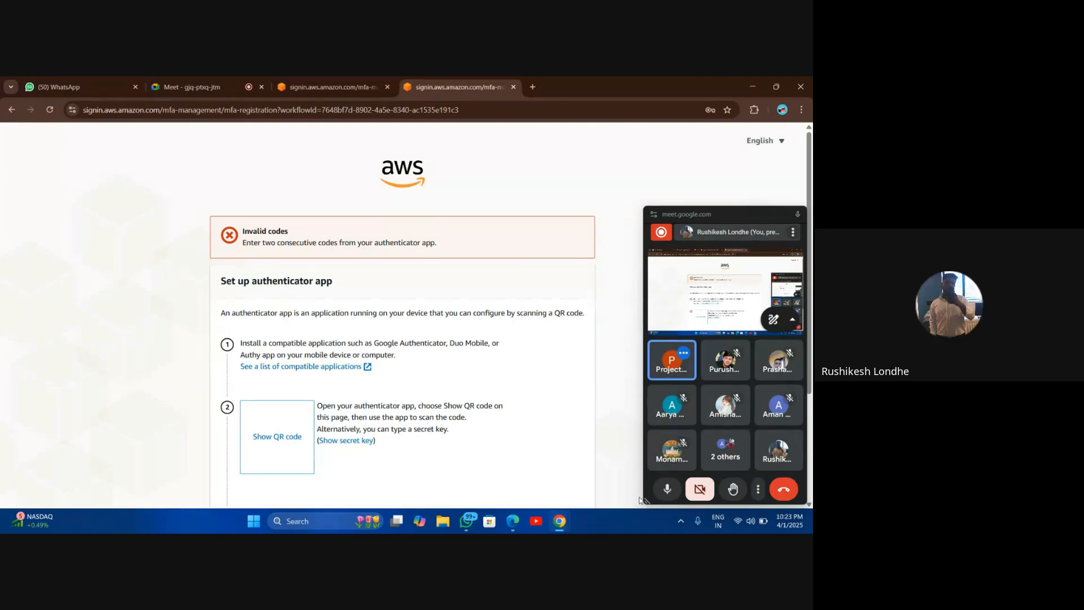
{"action": "scroll", "coordinate": [284, 391], "scroll_direction": "down", "scroll_amount": 3}
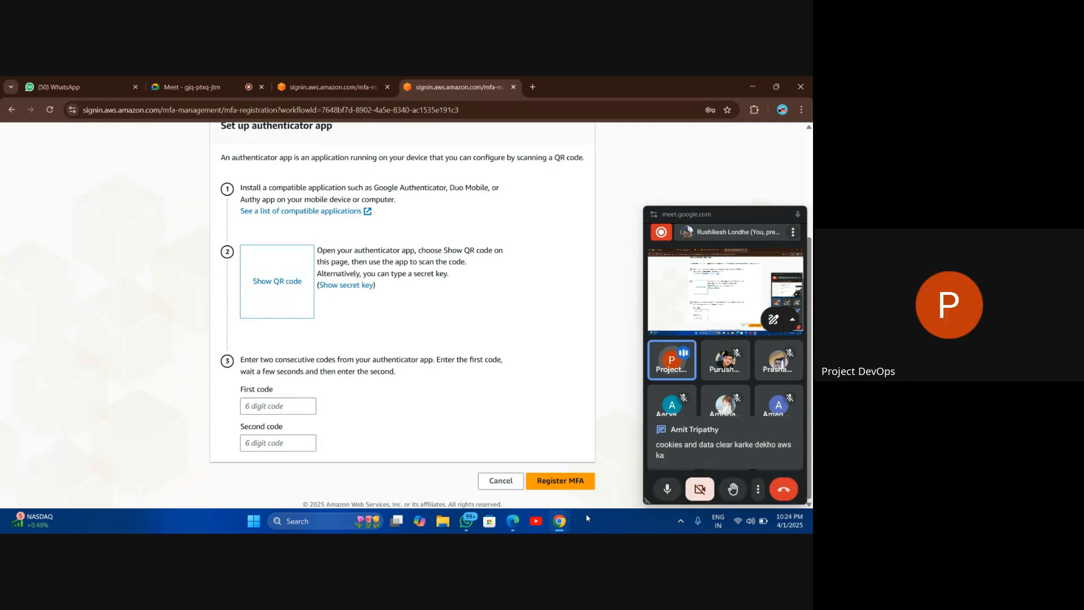
{"action": "left_click", "coordinate": [526, 481]}
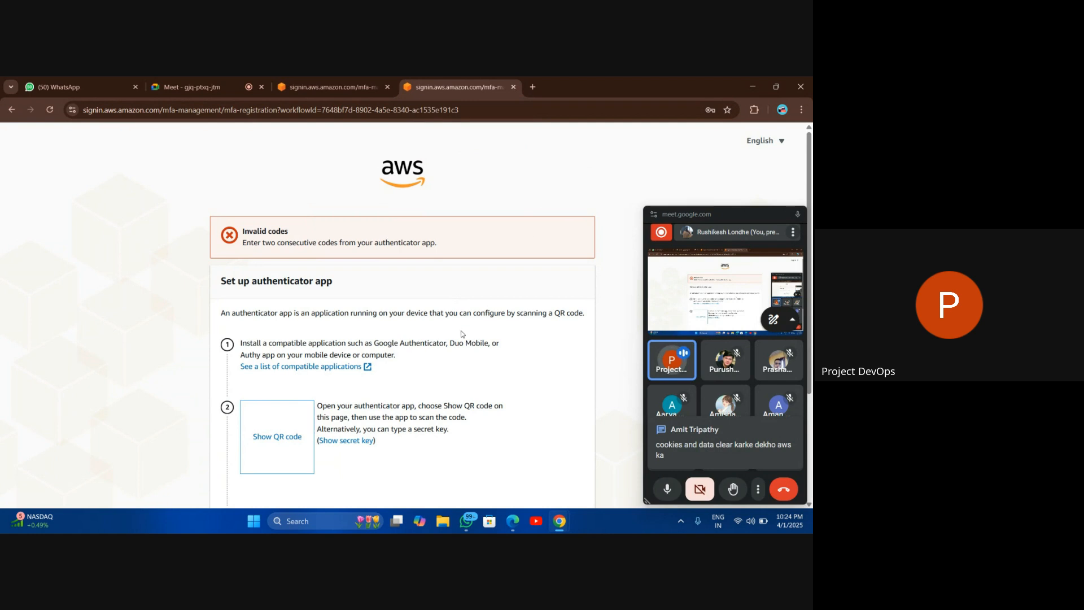
- Reload and redo setup: device 'vivo', Authenticator app, showing QR code and secret key
{"action": "key", "text": "ctrl+r"}
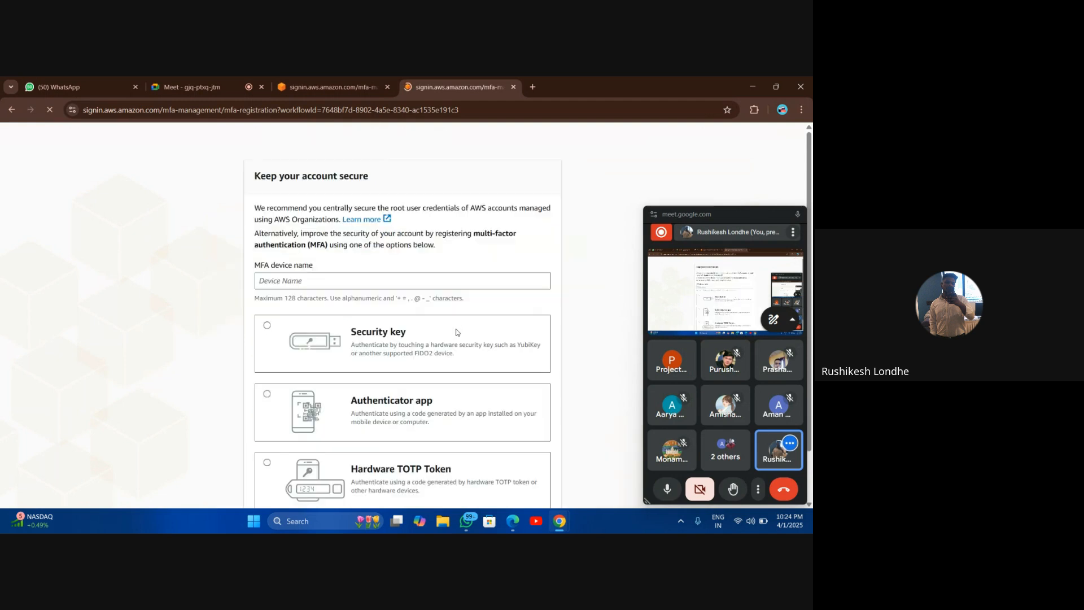
{"action": "scroll", "coordinate": [456, 328], "scroll_direction": "down", "scroll_amount": 2}
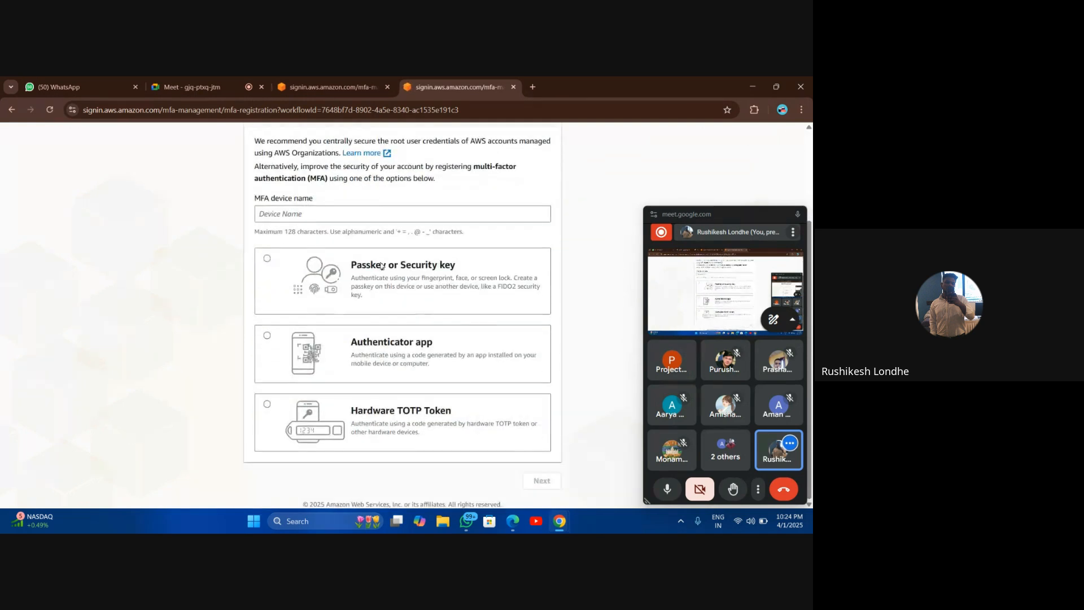
{"action": "left_click", "coordinate": [376, 213]}
{"action": "left_click", "coordinate": [350, 239]}
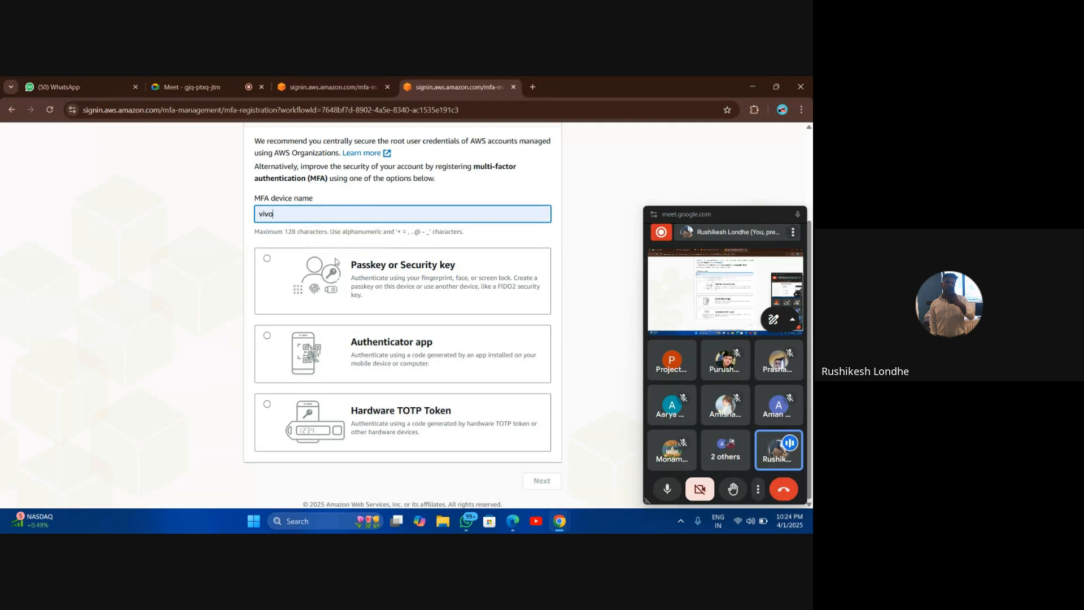
{"action": "left_click", "coordinate": [267, 335]}
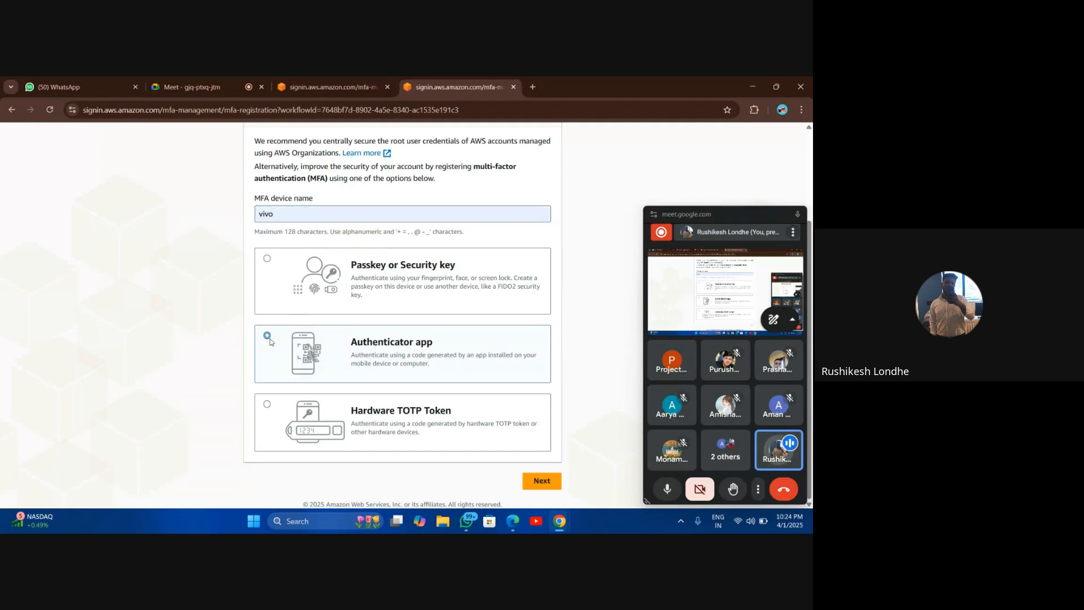
{"action": "left_click", "coordinate": [542, 481]}
{"action": "left_click", "coordinate": [272, 315]}
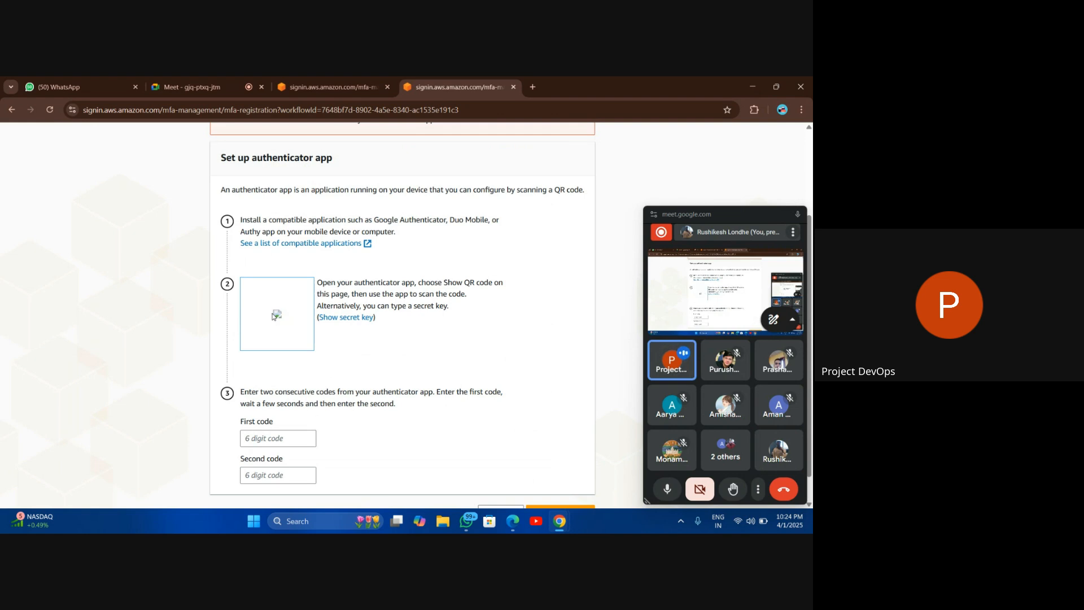
{"action": "left_click", "coordinate": [339, 318]}
- Highlight the 'Invalid codes' error text, then clear the selection
{"action": "scroll", "coordinate": [328, 318], "scroll_direction": "down", "scroll_amount": 1}
{"action": "scroll", "coordinate": [328, 318], "scroll_direction": "up", "scroll_amount": 3}
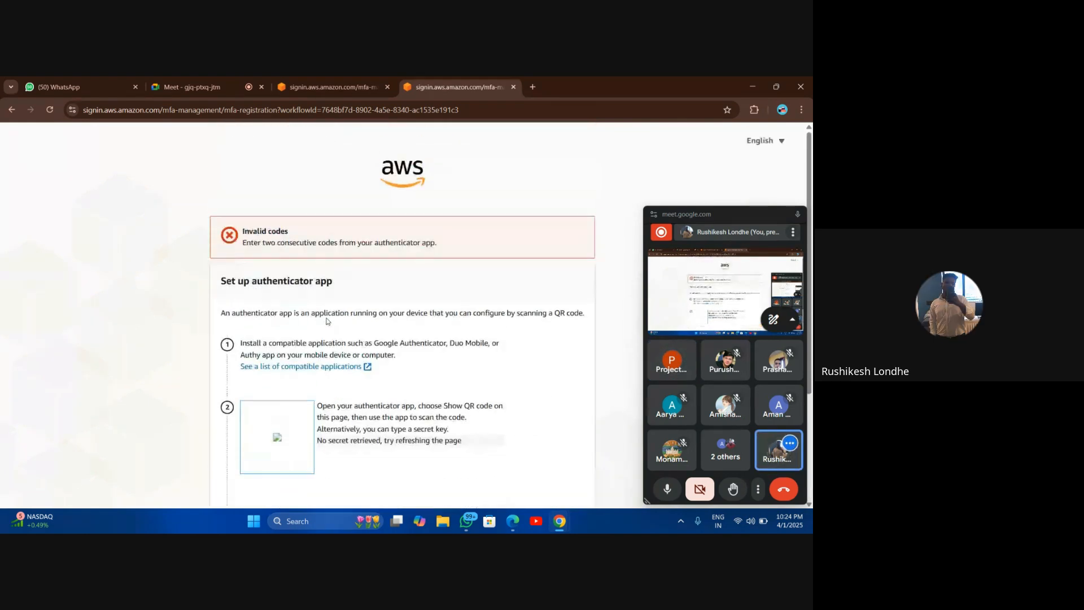
{"action": "scroll", "coordinate": [326, 317], "scroll_direction": "down", "scroll_amount": 1}
{"action": "left_click_drag", "start_coordinate": [248, 191], "coordinate": [461, 206]}
{"action": "left_click", "coordinate": [459, 205]}
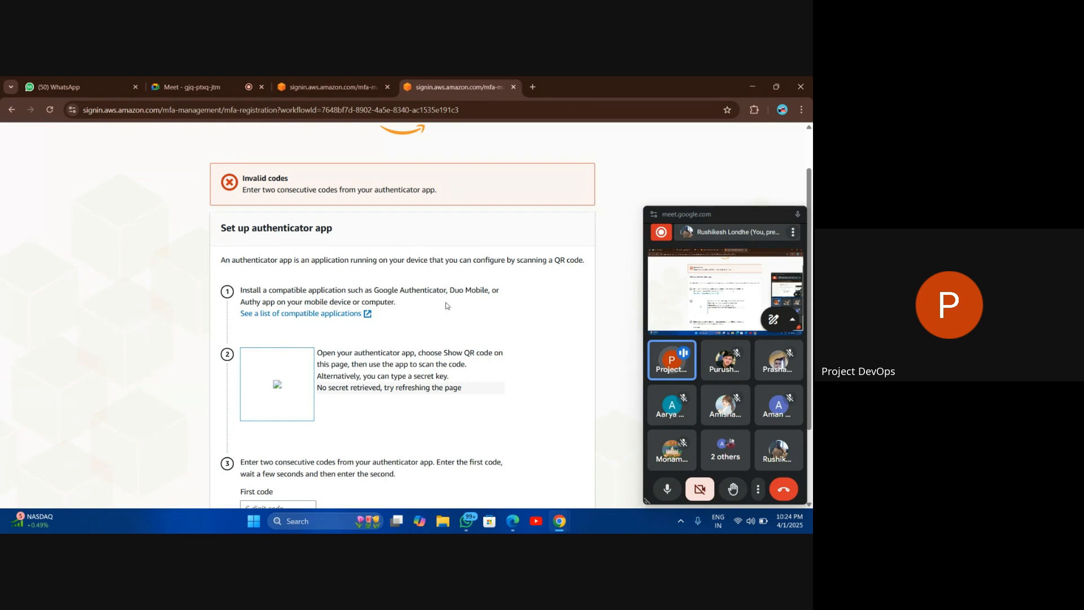
{"action": "scroll", "coordinate": [445, 305], "scroll_direction": "down", "scroll_amount": 2}
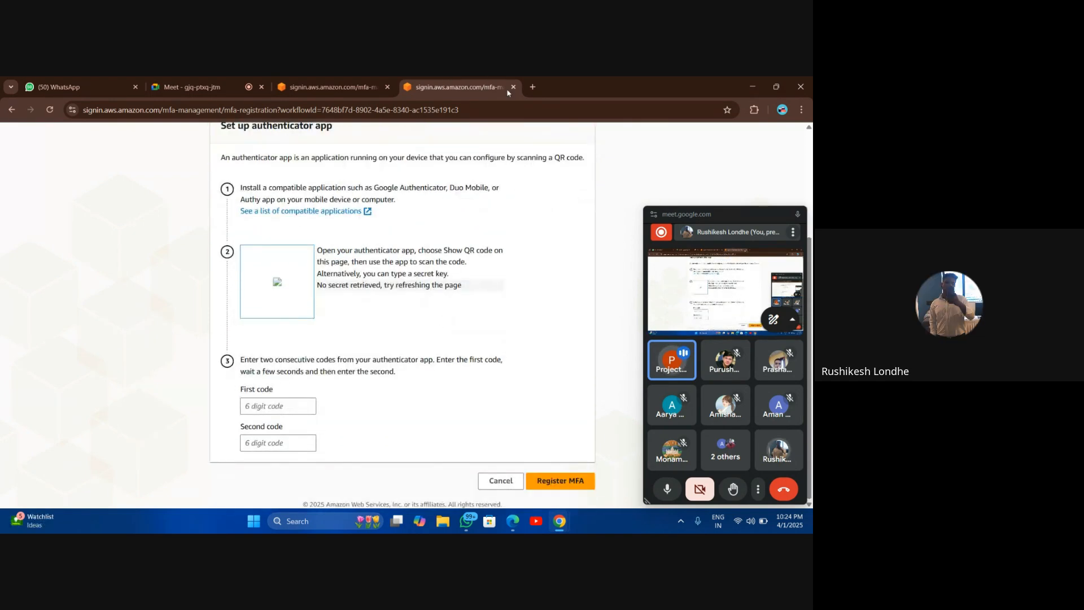
- Mute the microphone and close the floating Meet window to return to the call
{"action": "left_click", "coordinate": [667, 490]}
{"action": "mouse_move", "coordinate": [515, 525]}
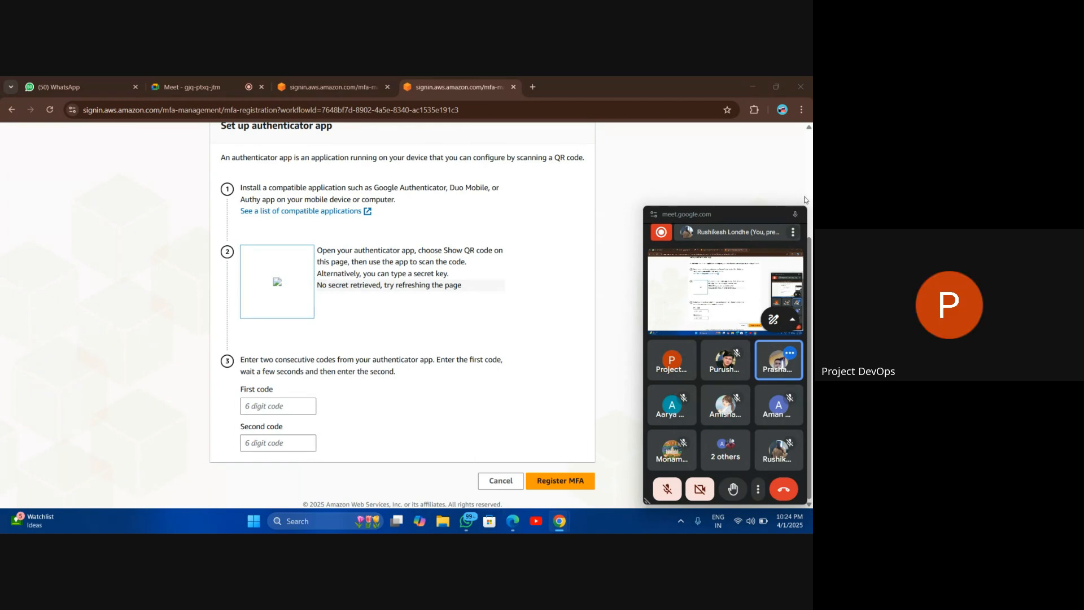
{"action": "left_click", "coordinate": [782, 215]}
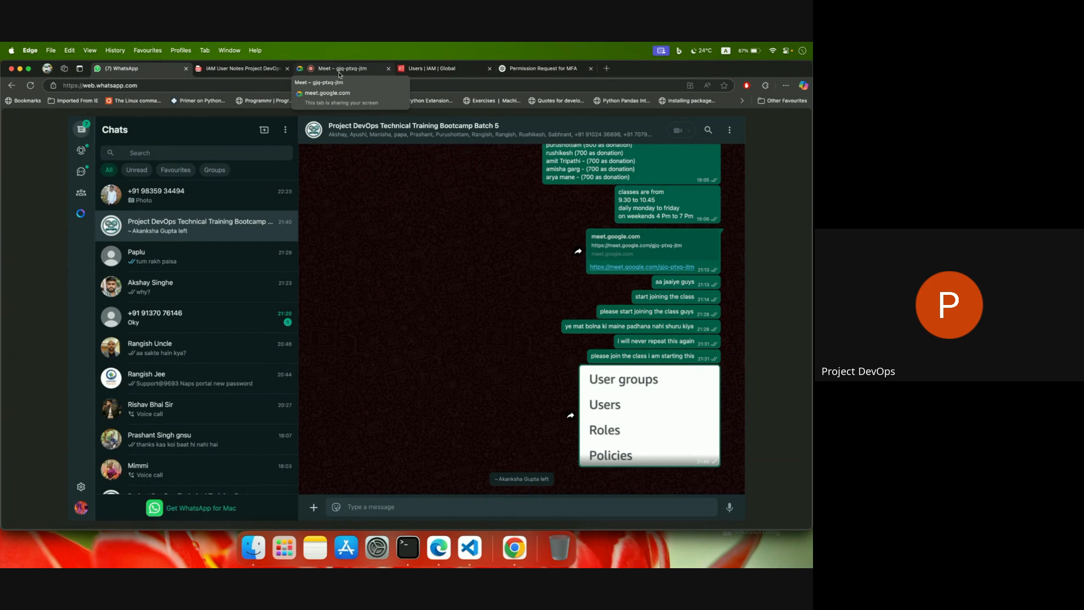
- Open the latest WhatsApp chat and view the IAM users screenshot full screen
{"action": "left_click", "coordinate": [339, 73]}
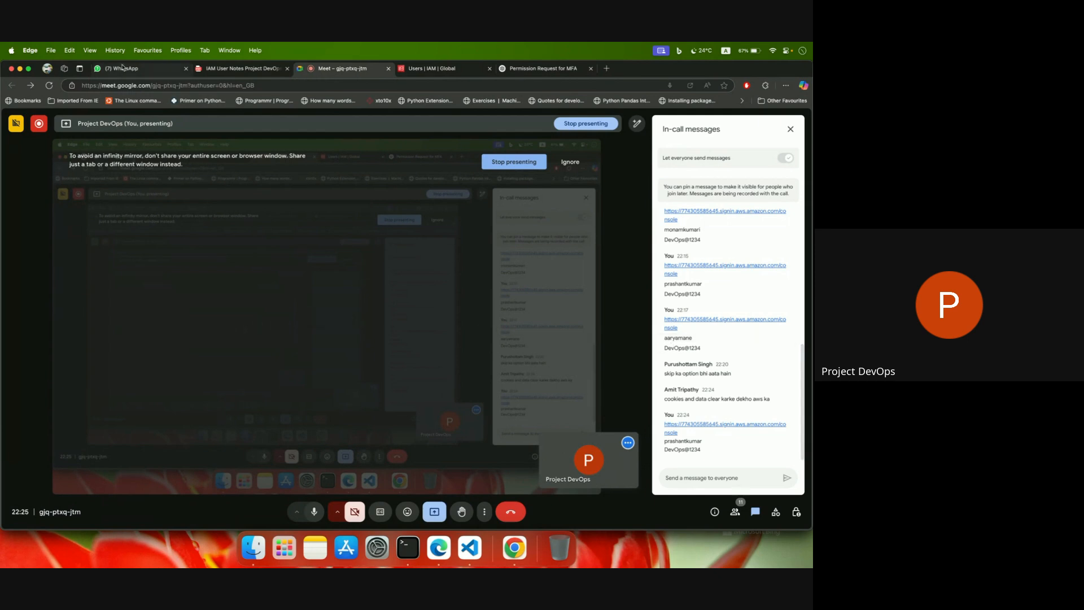
{"action": "left_click", "coordinate": [123, 66]}
{"action": "left_click", "coordinate": [210, 201]}
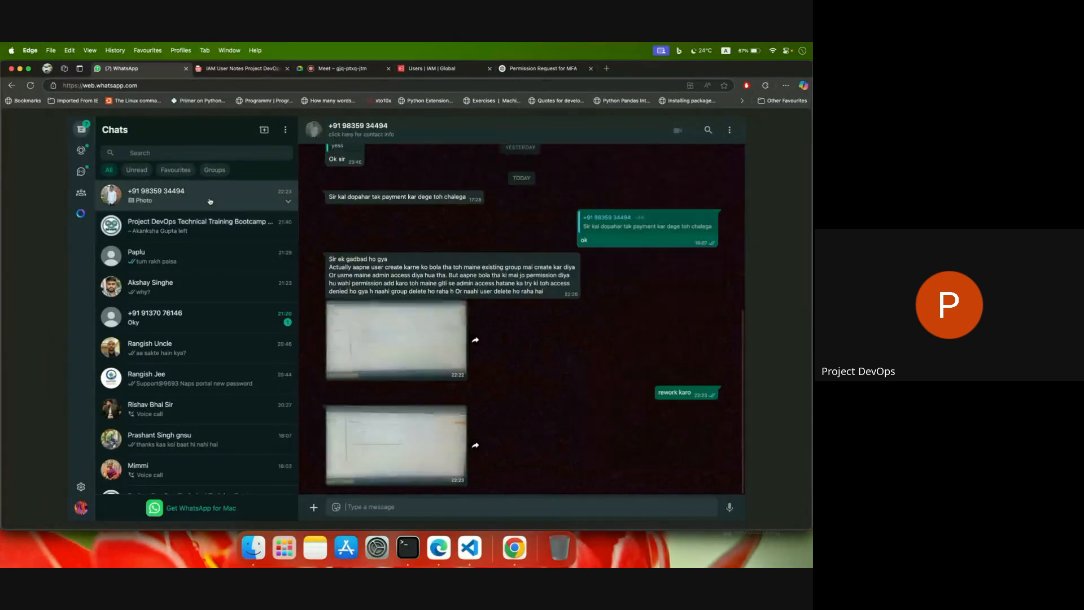
{"action": "left_click", "coordinate": [395, 445]}
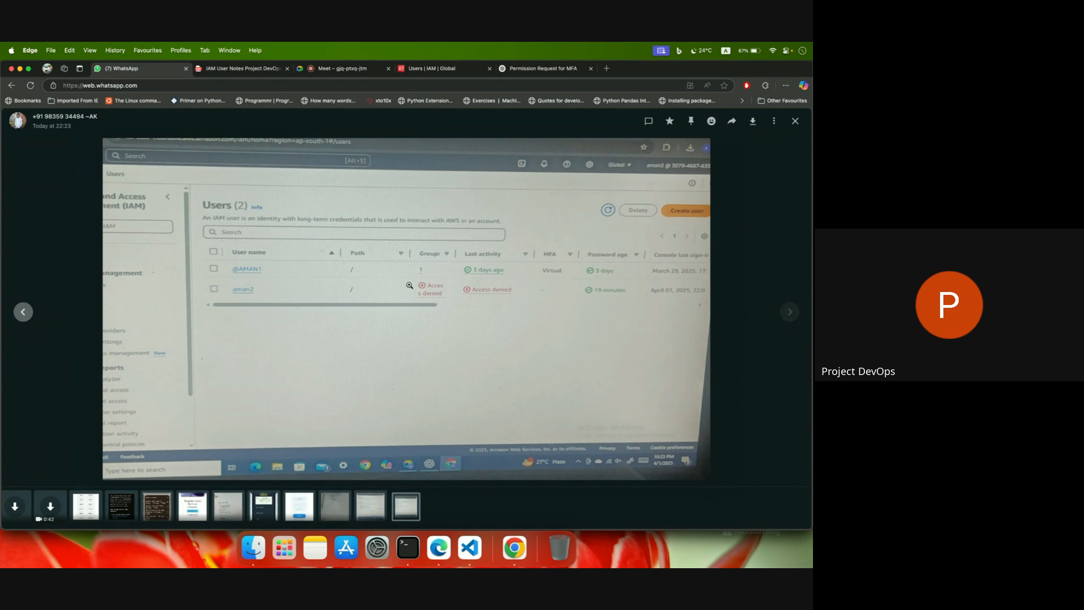
{"action": "left_click", "coordinate": [775, 386]}
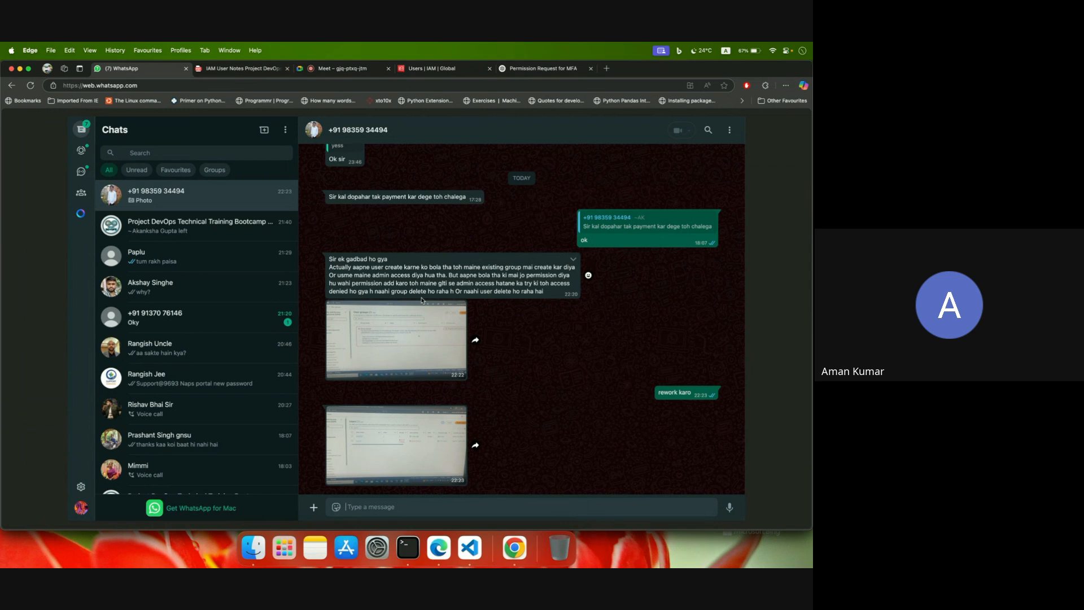
- Switch back to the Google Meet call and stop presenting
{"action": "left_click", "coordinate": [353, 67]}
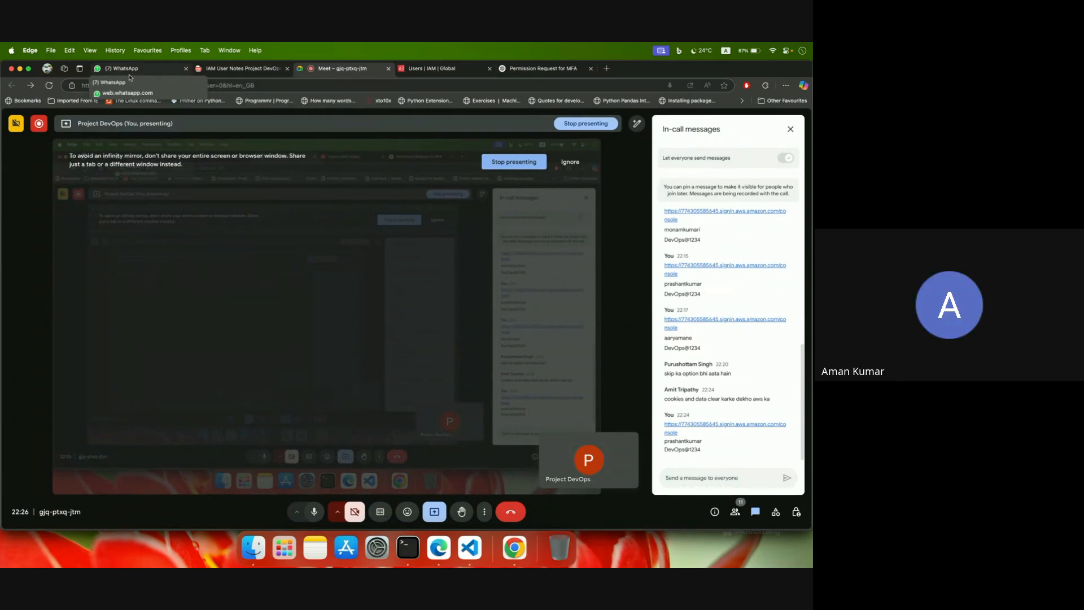
{"action": "left_click", "coordinate": [147, 71]}
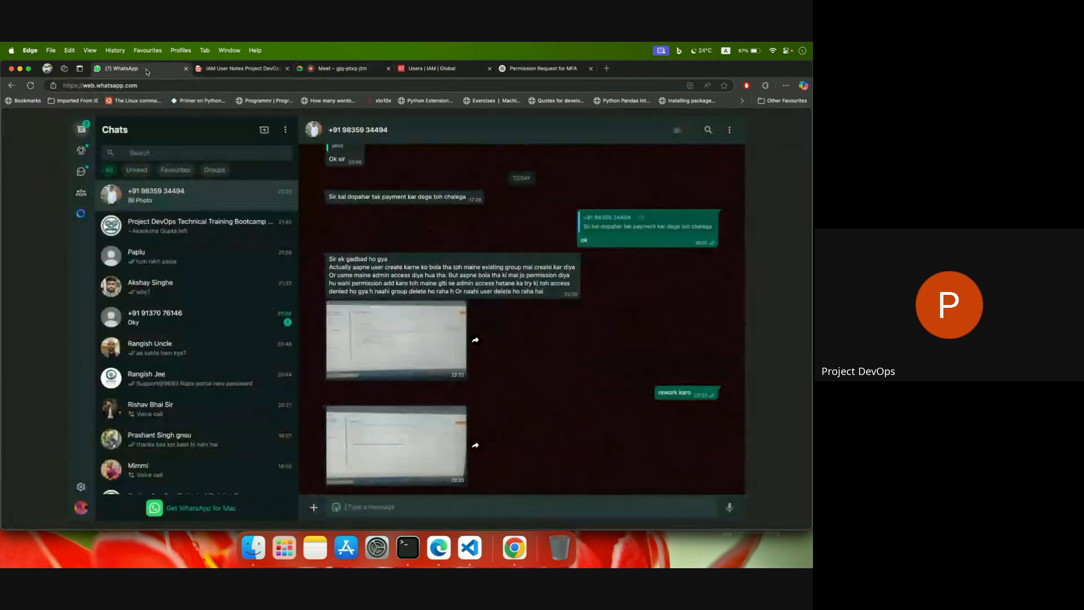
{"action": "left_click", "coordinate": [332, 70]}
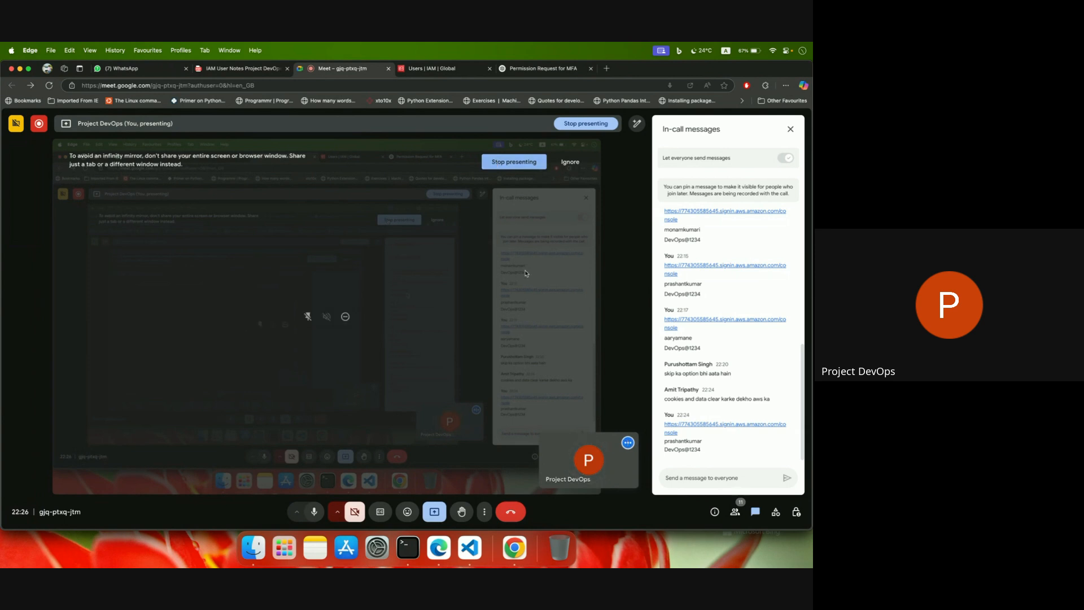
{"action": "left_click", "coordinate": [519, 165]}
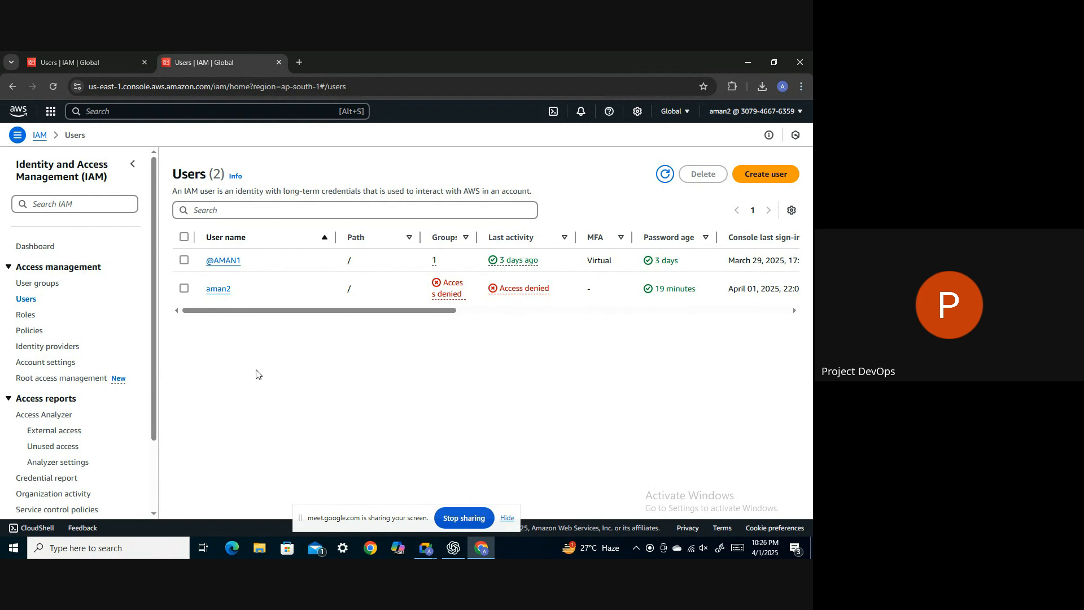
- Tick the checkbox of the second IAM user showing Access denied
{"action": "left_click", "coordinate": [185, 289]}
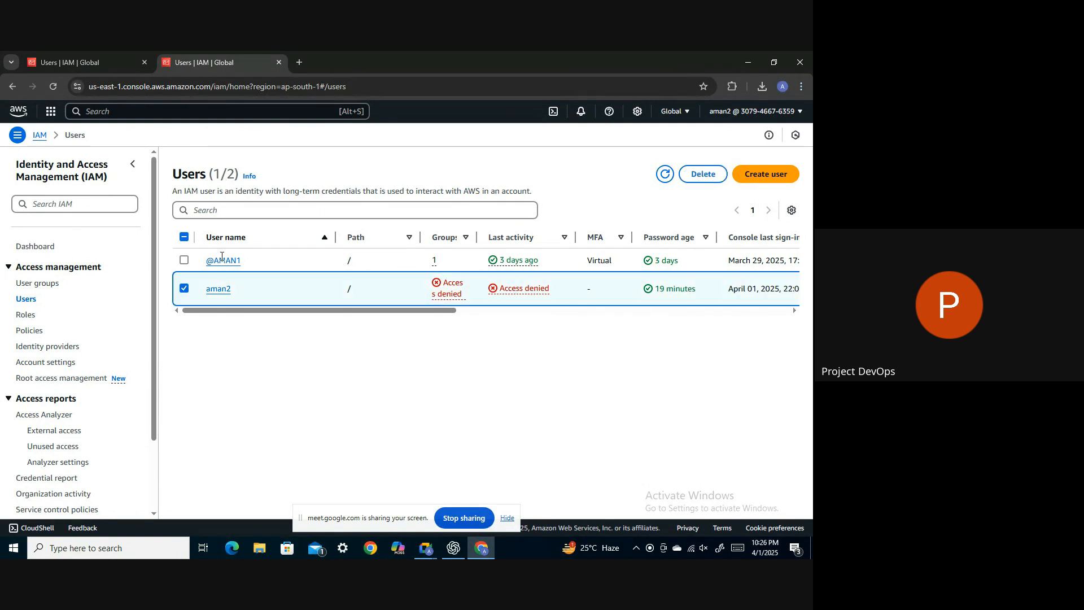
- Delete the selected IAM user, typing its user name to confirm; access is denied
{"action": "left_click", "coordinate": [704, 174]}
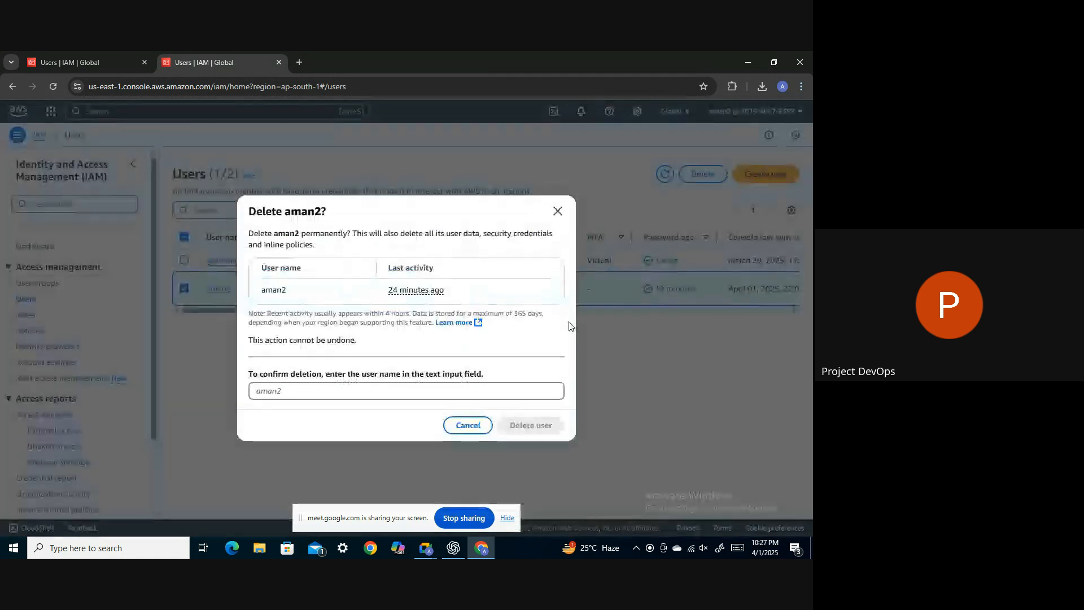
{"action": "left_click", "coordinate": [404, 390]}
{"action": "type", "text": "aman2"}
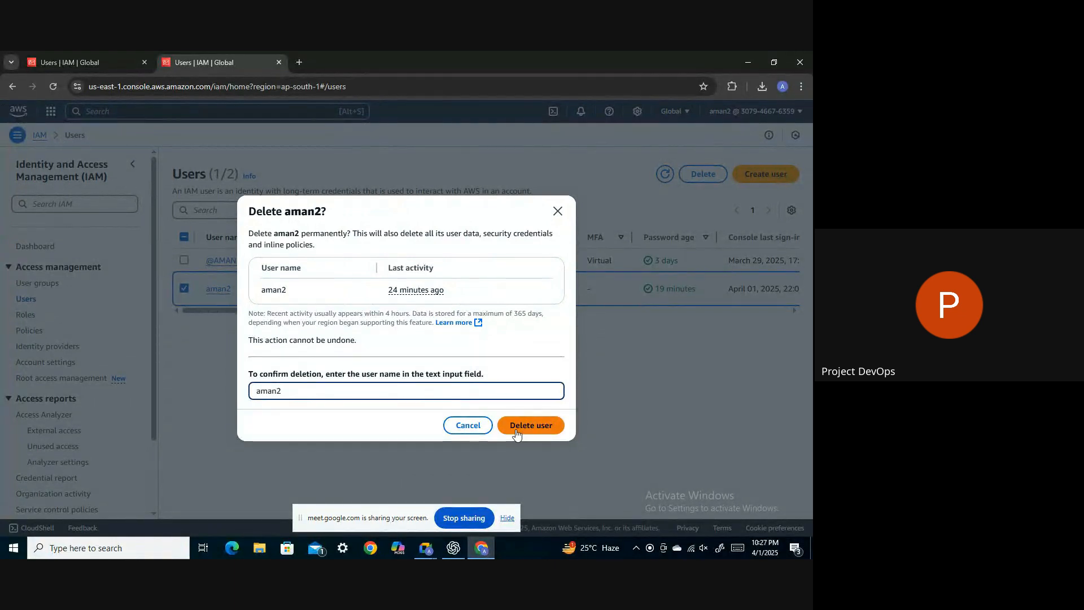
{"action": "left_click", "coordinate": [516, 432]}
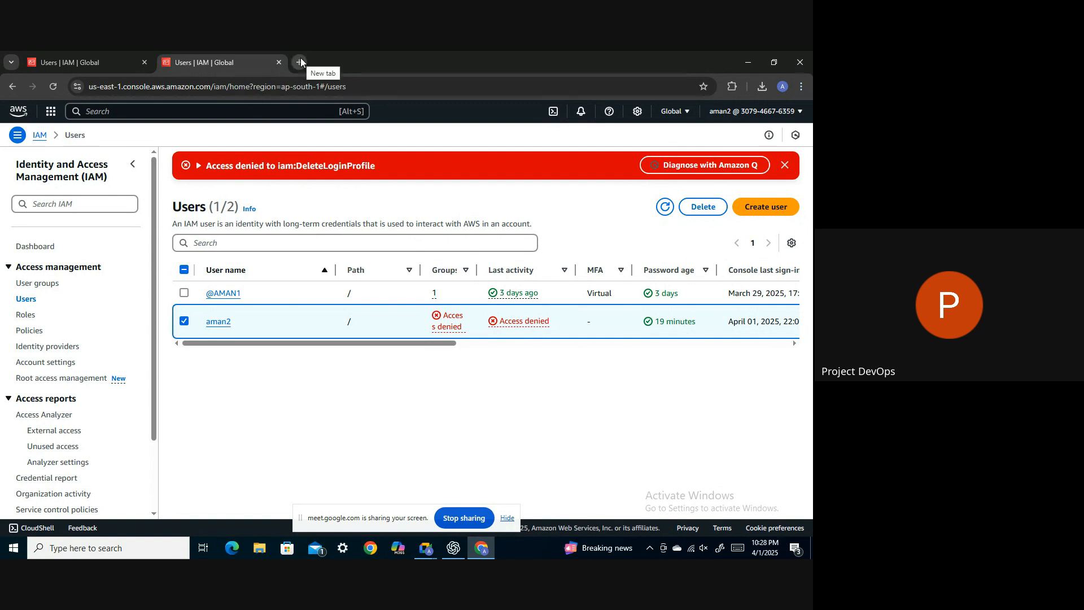
- Sign out of the AWS console, return to sign-in, and stop sharing the screen
{"action": "left_click", "coordinate": [724, 111]}
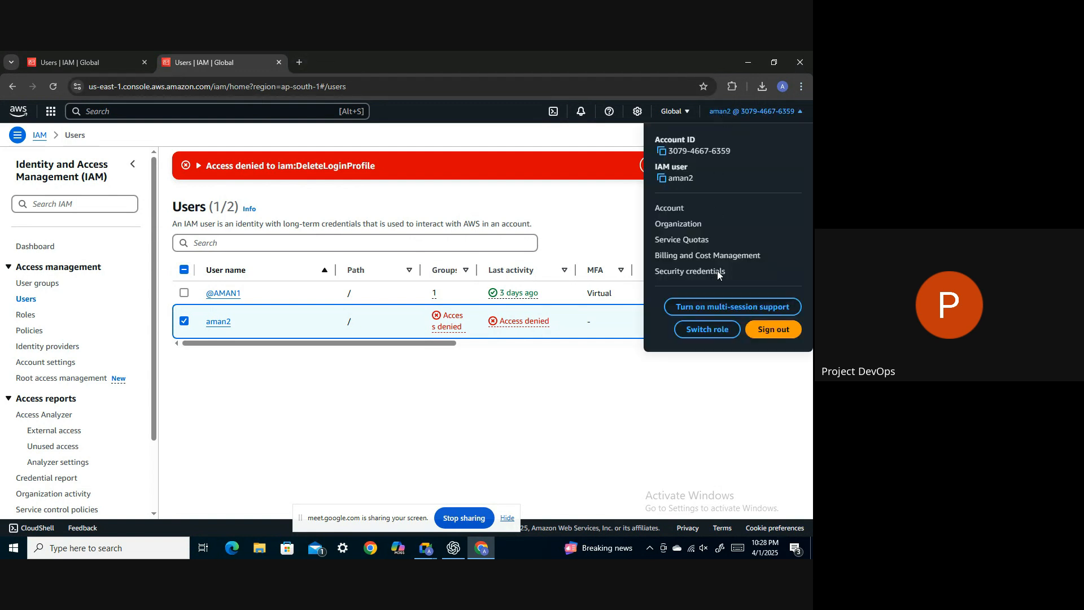
{"action": "left_click", "coordinate": [759, 331]}
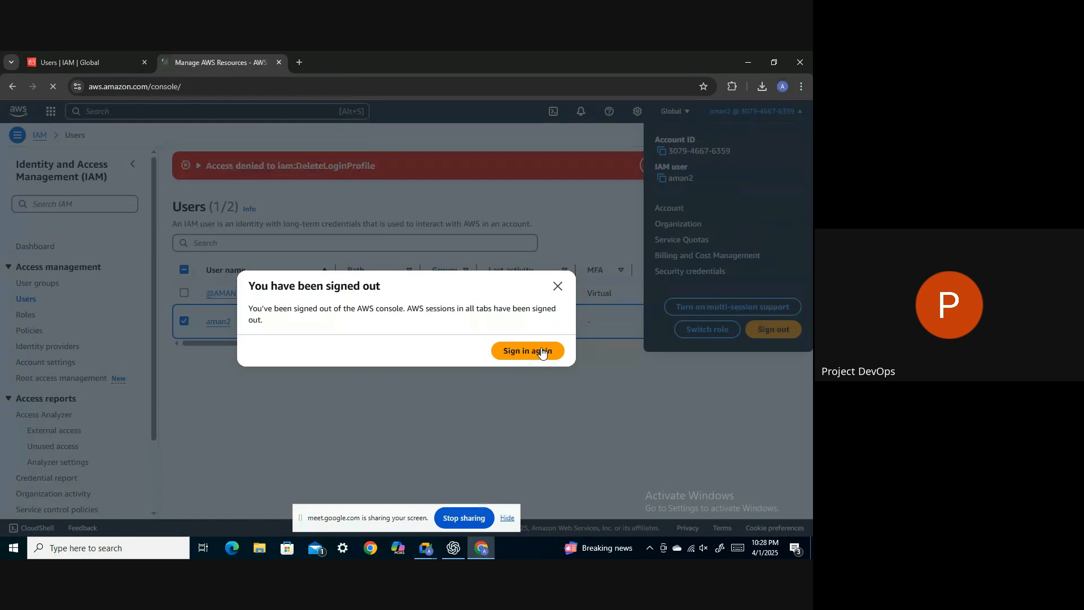
{"action": "left_click", "coordinate": [542, 351]}
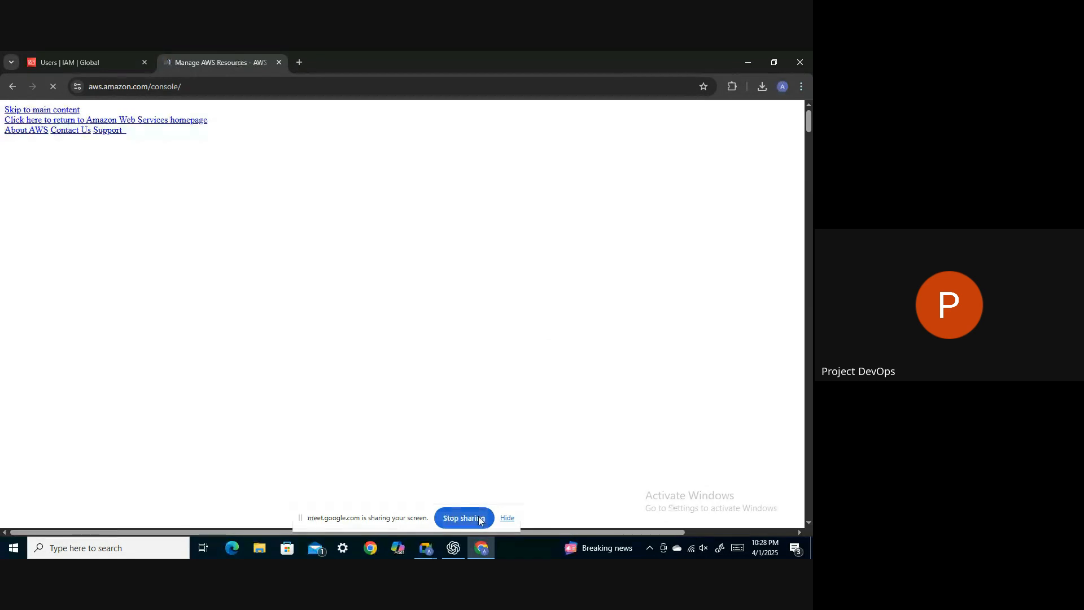
{"action": "left_click", "coordinate": [464, 518]}
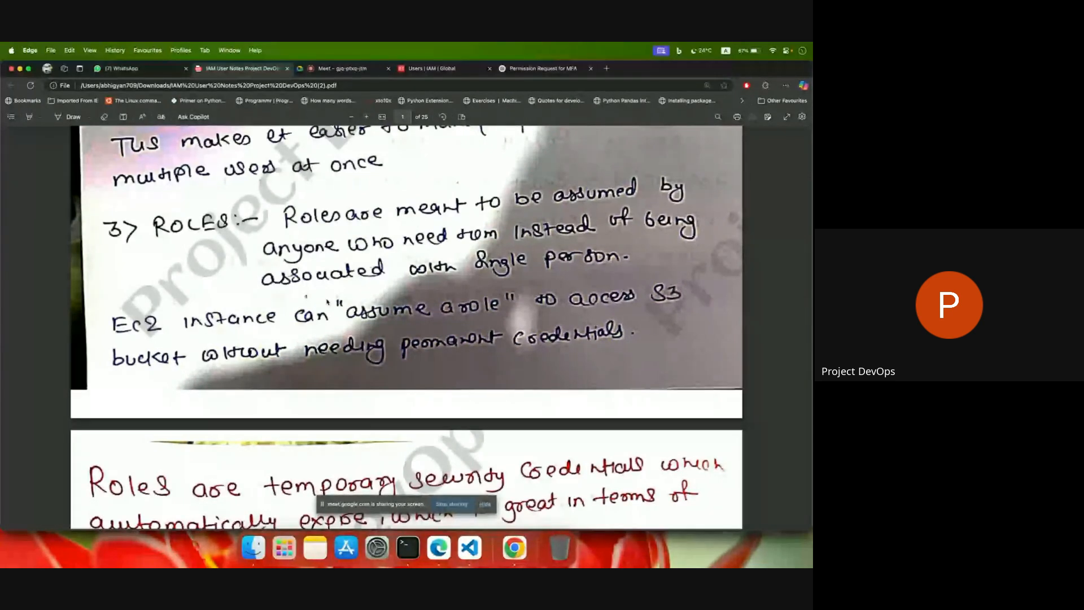
- Return to the IAM console and bring up the Roles list
{"action": "left_click", "coordinate": [341, 69]}
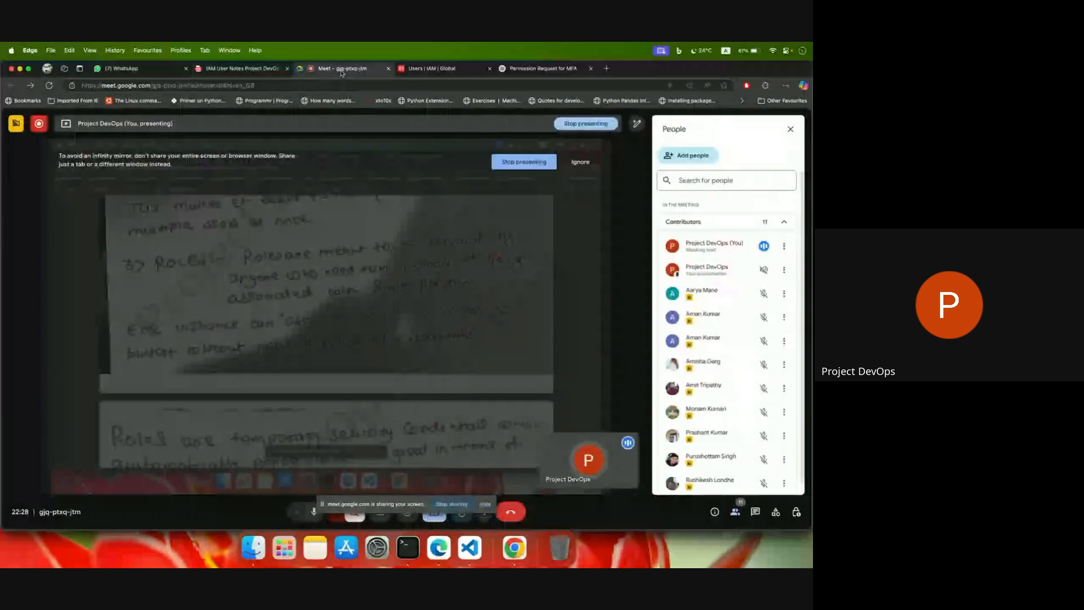
{"action": "left_click", "coordinate": [432, 70]}
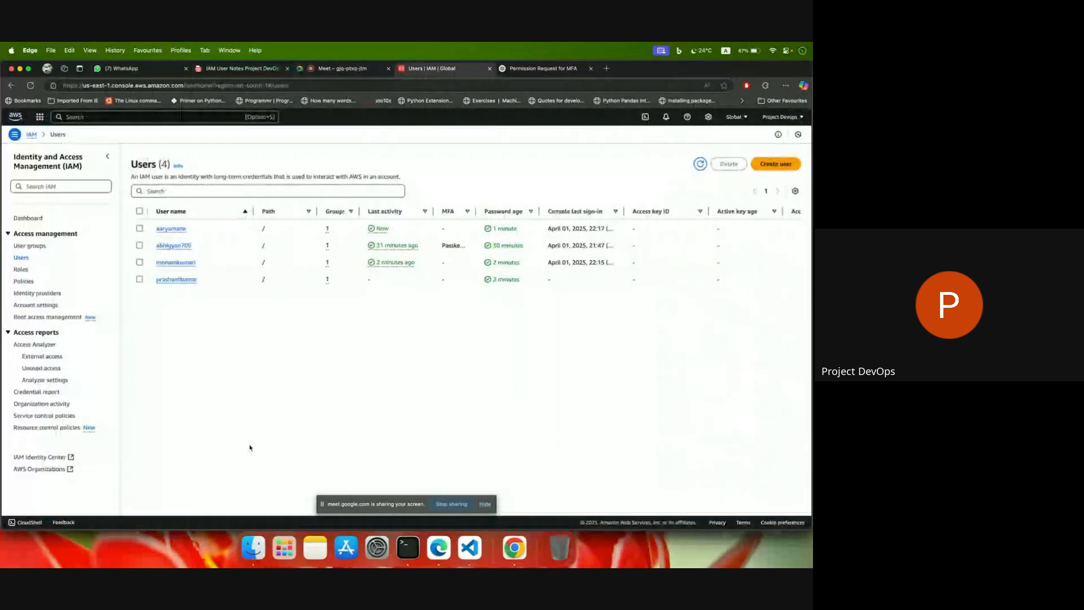
{"action": "left_click", "coordinate": [20, 269]}
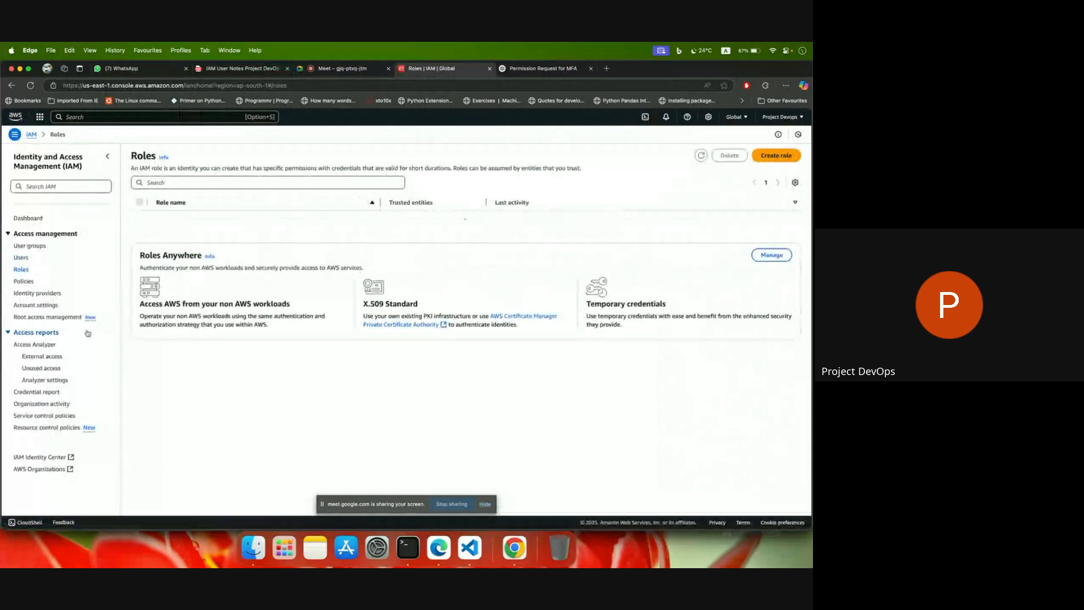
{"action": "scroll", "coordinate": [152, 354], "scroll_direction": "down", "scroll_amount": 3}
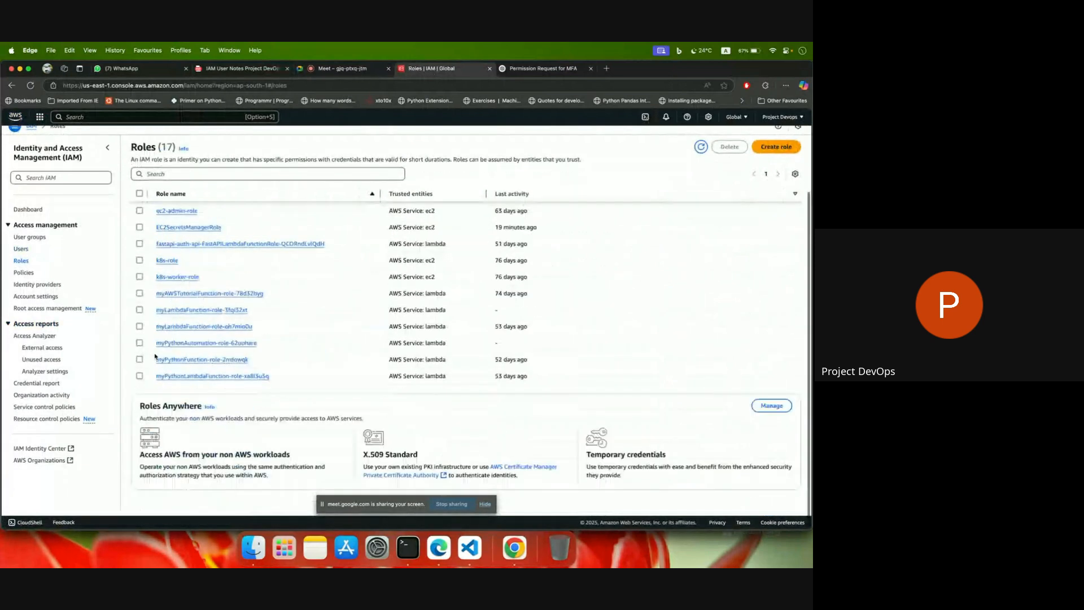
{"action": "scroll", "coordinate": [155, 356], "scroll_direction": "up", "scroll_amount": 2}
- Tick the five Lambda roles, leaving the EC2 roles unticked, then open a new browser tab
{"action": "left_click", "coordinate": [140, 319]}
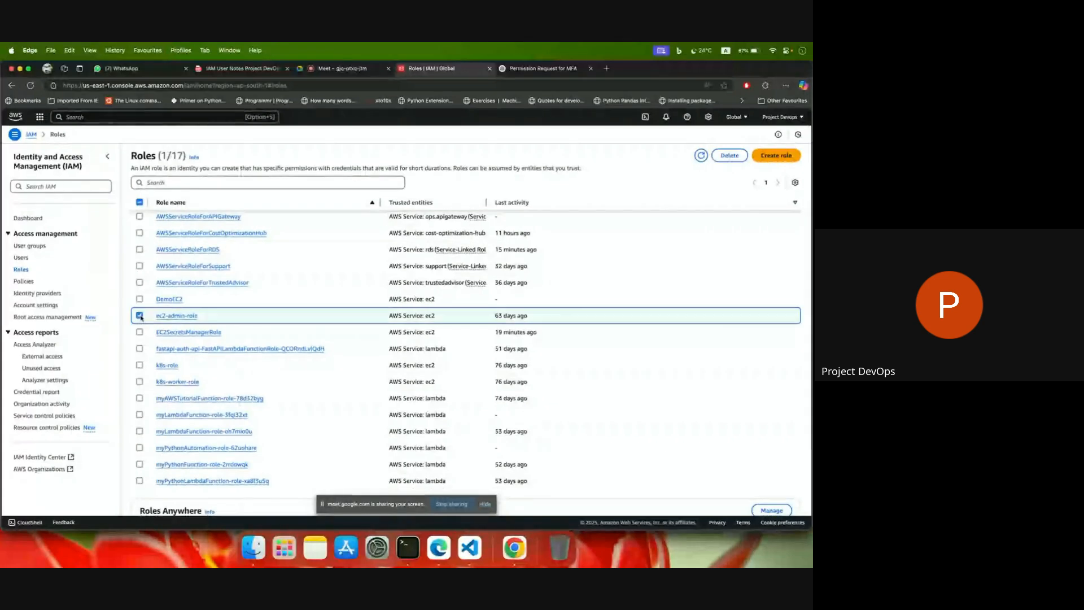
{"action": "left_click", "coordinate": [139, 299]}
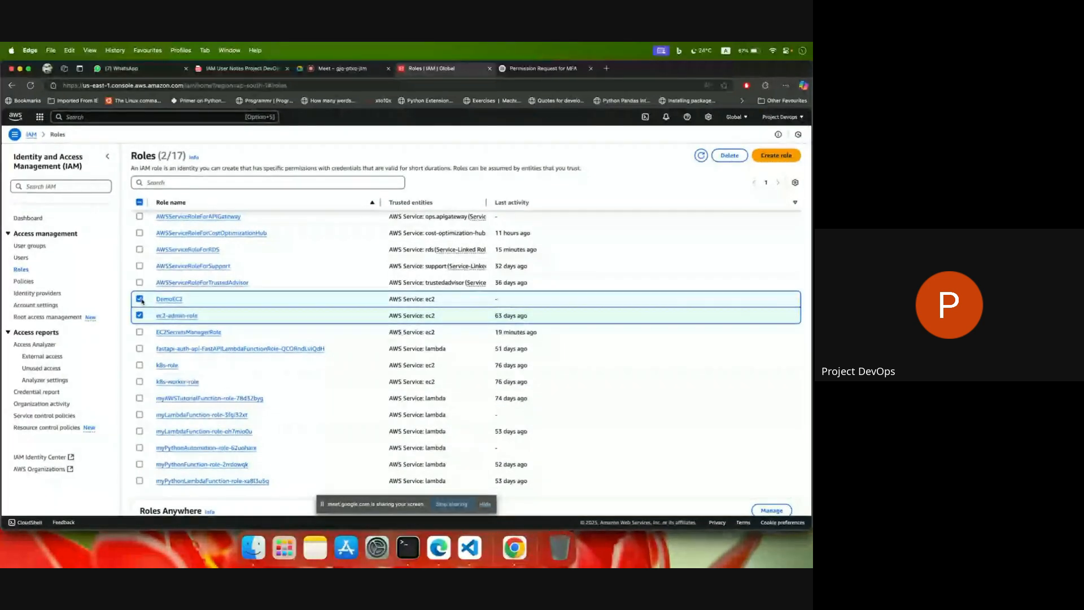
{"action": "left_click", "coordinate": [139, 315]}
{"action": "scroll", "coordinate": [203, 342], "scroll_direction": "down", "scroll_amount": 4}
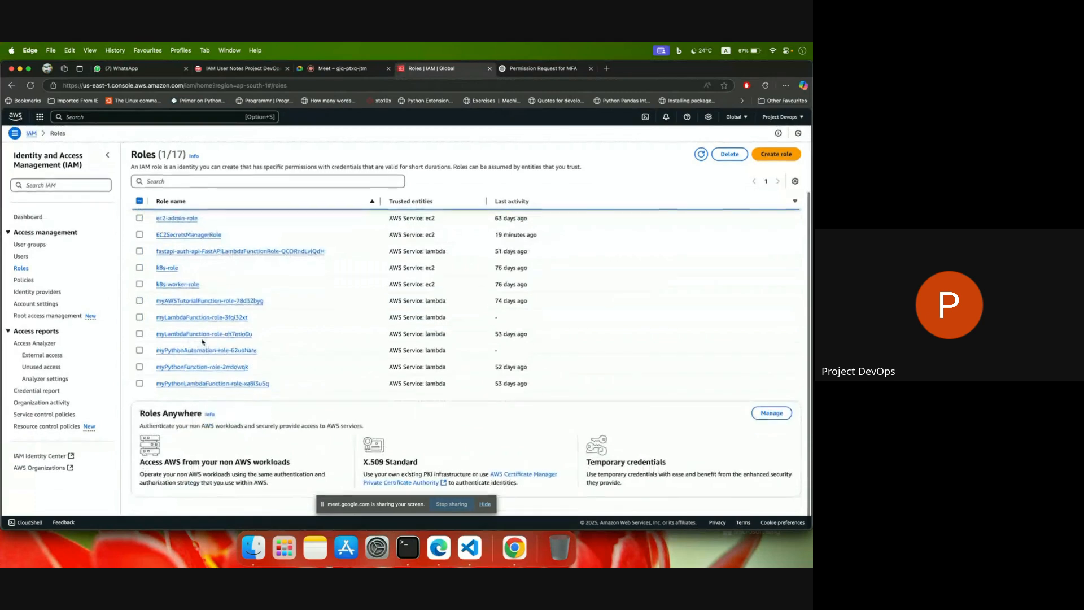
{"action": "left_click", "coordinate": [139, 385]}
{"action": "left_click", "coordinate": [139, 368]}
{"action": "left_click", "coordinate": [139, 352]}
{"action": "left_click", "coordinate": [139, 335]}
{"action": "left_click", "coordinate": [139, 319]}
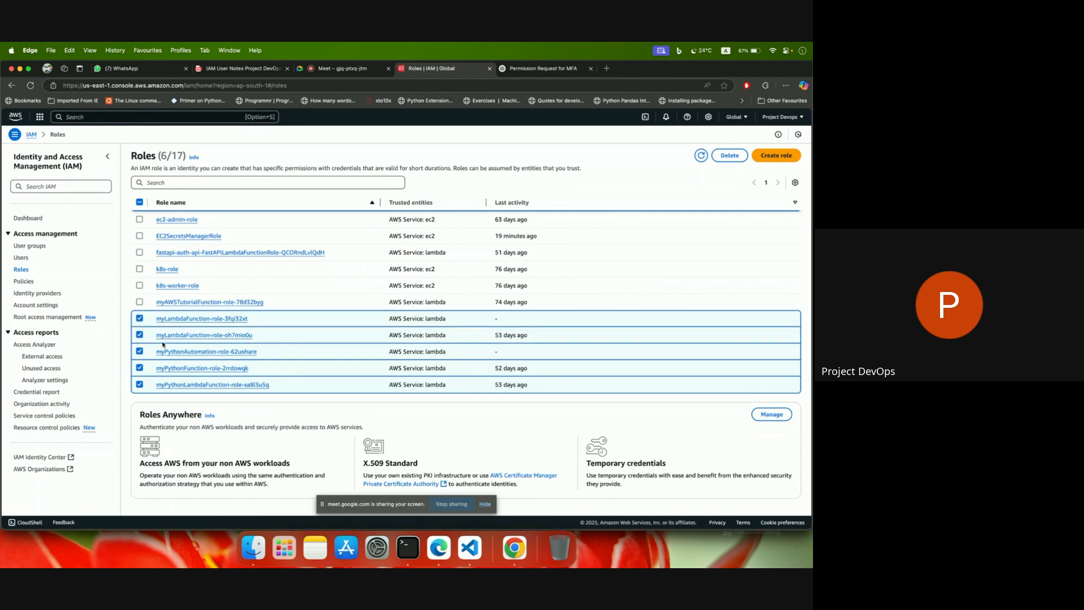
{"action": "scroll", "coordinate": [150, 265], "scroll_direction": "up", "scroll_amount": 3}
{"action": "left_click", "coordinate": [140, 304]}
{"action": "scroll", "coordinate": [255, 347], "scroll_direction": "down", "scroll_amount": 3}
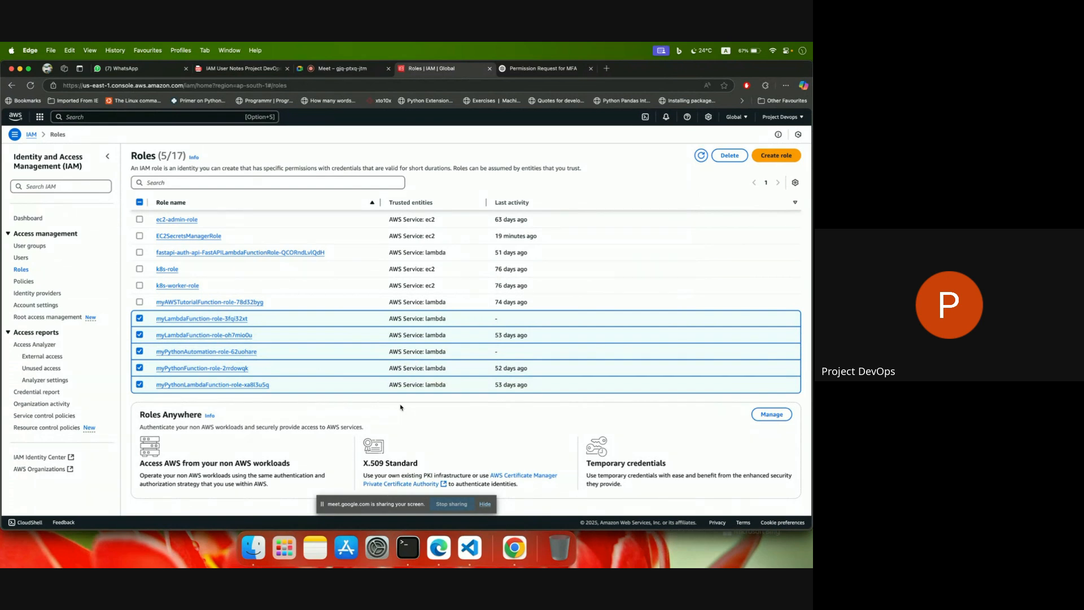
{"action": "left_click", "coordinate": [607, 69]}
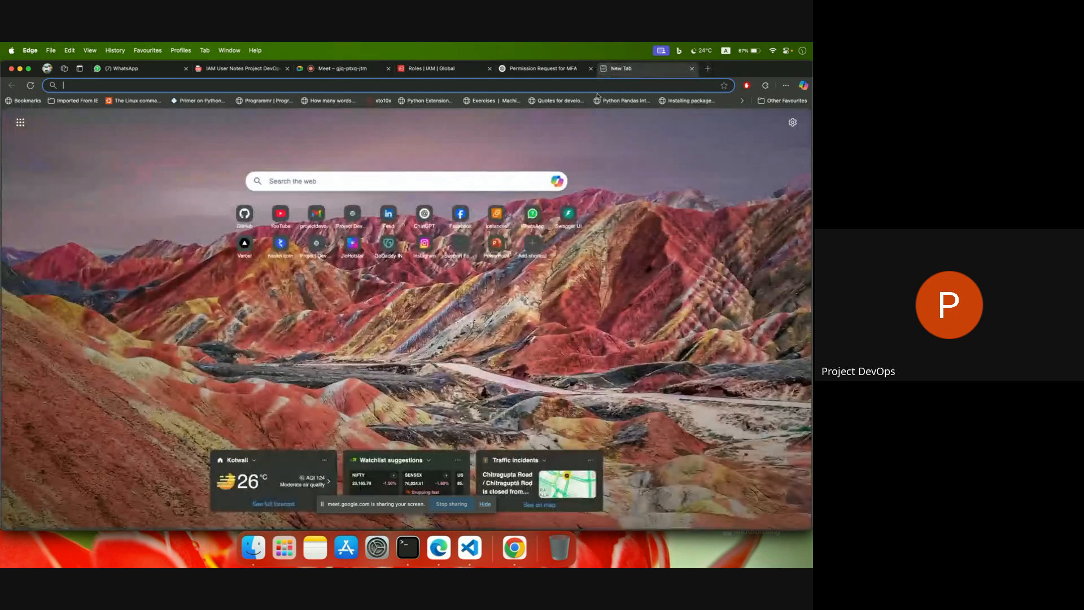
- Go to the draw.io site in the new tab
{"action": "left_click", "coordinate": [597, 88]}
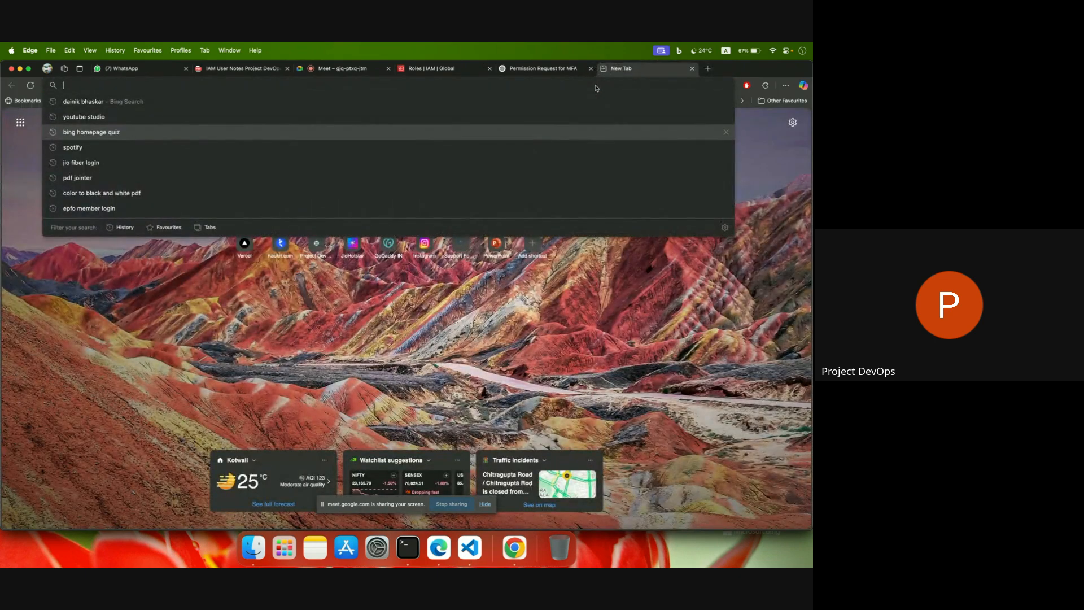
{"action": "type", "text": "not"}
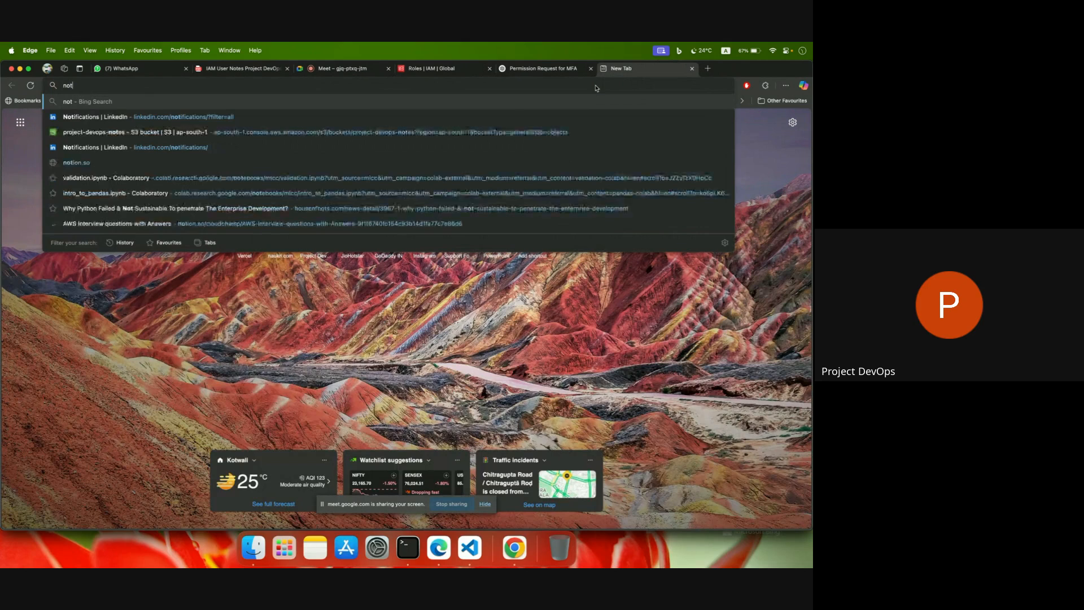
{"action": "key", "text": "BackSpace"}
{"action": "key", "text": "BackSpace"}
{"action": "key", "text": "BackSpace"}
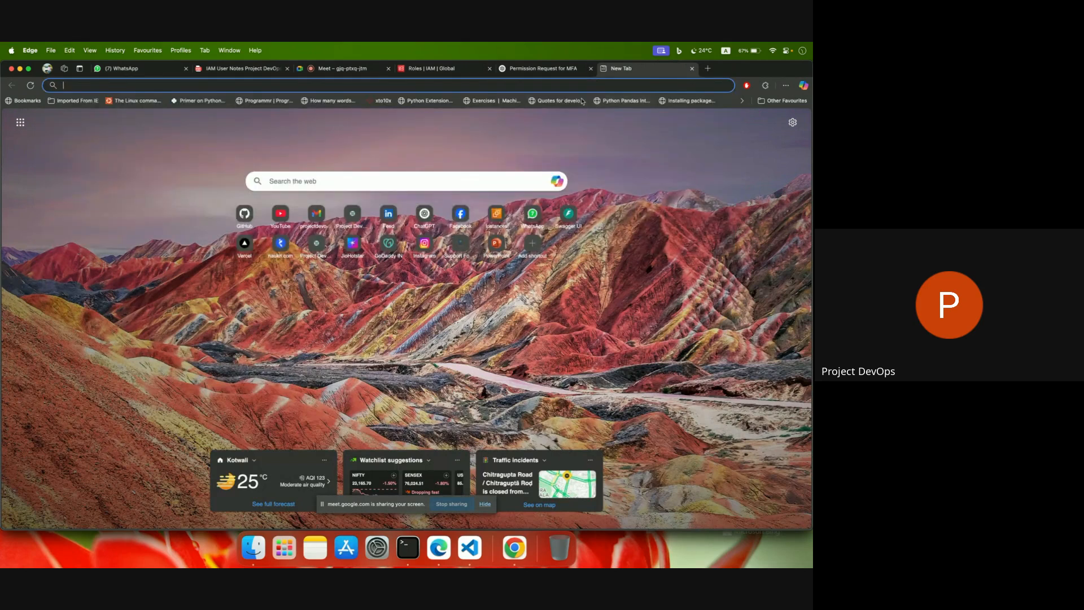
{"action": "type", "text": "draw"}
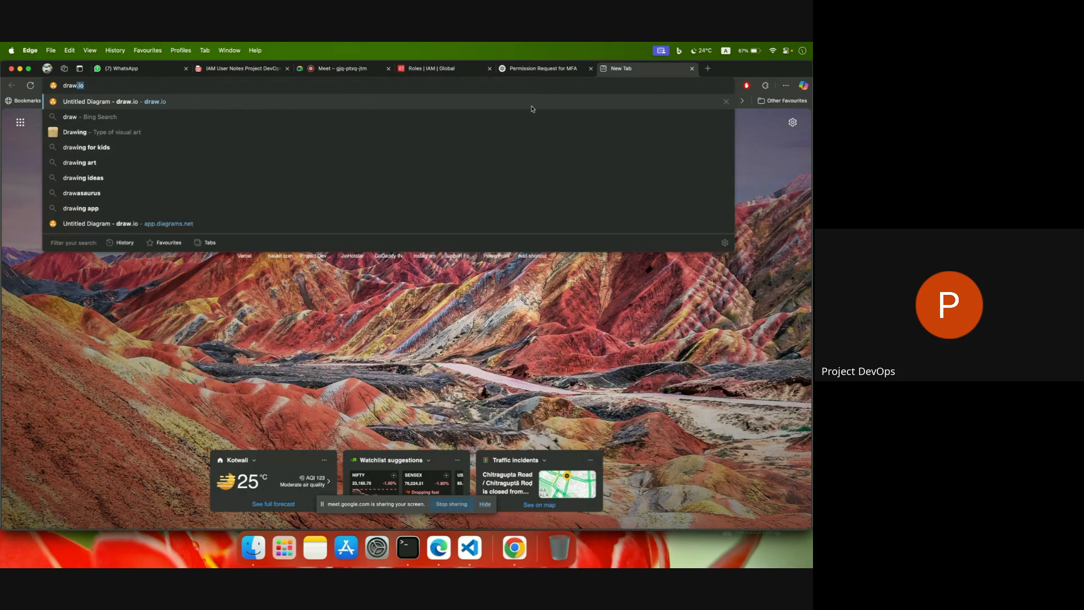
{"action": "key", "text": "Return"}
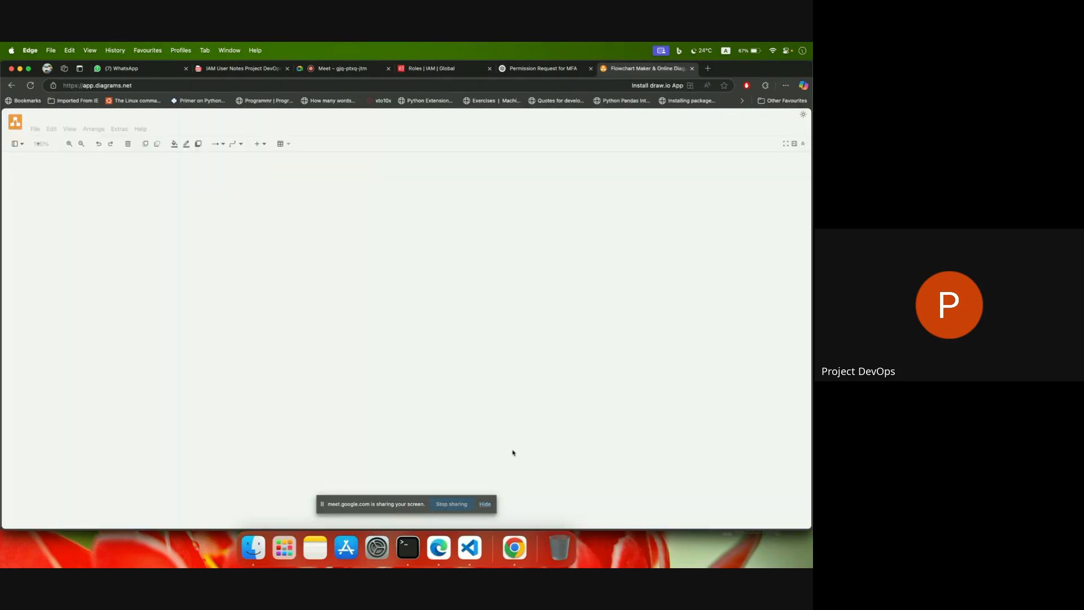
- Create a blank diagram and close the old unsaved draw.io tab without saving
{"action": "key", "text": "F2"}
{"action": "key", "text": "F2"}
{"action": "key", "text": "F2"}
{"action": "key", "text": "F2"}
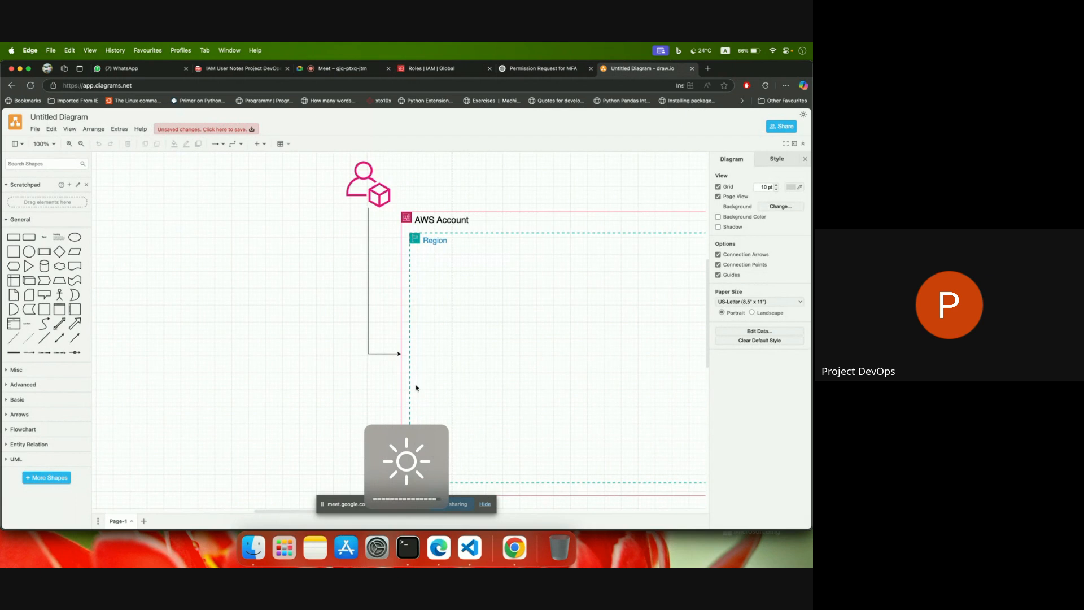
{"action": "left_click", "coordinate": [35, 130]}
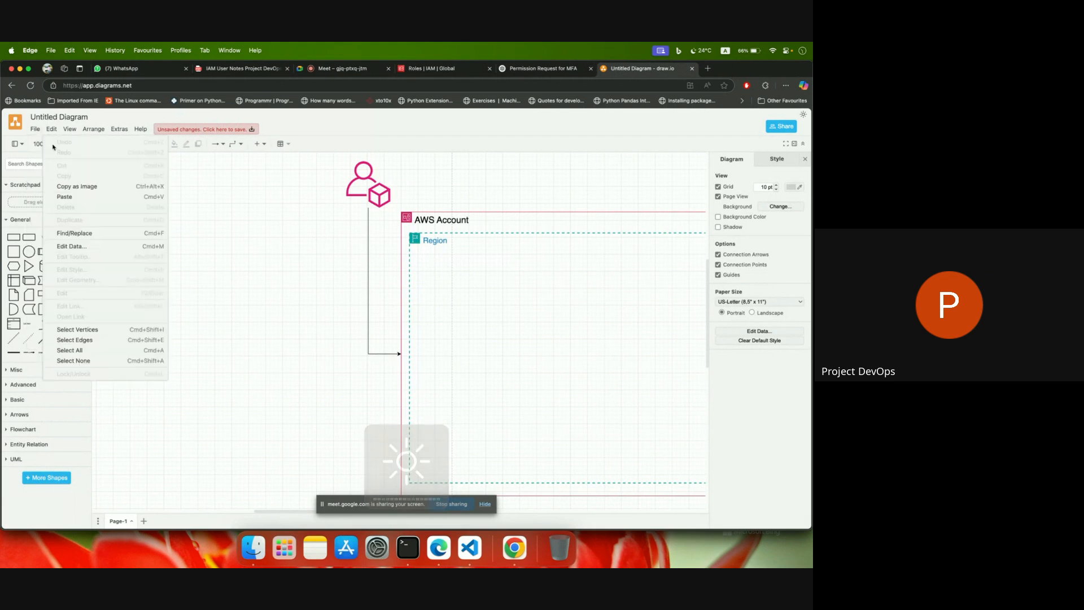
{"action": "left_click", "coordinate": [38, 145]}
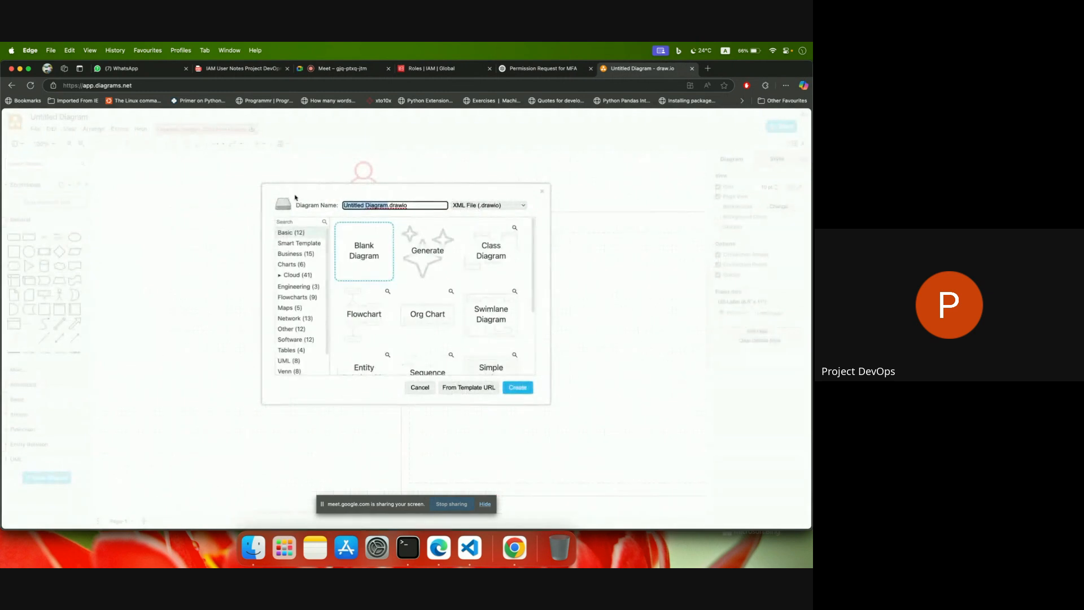
{"action": "left_click", "coordinate": [515, 388]}
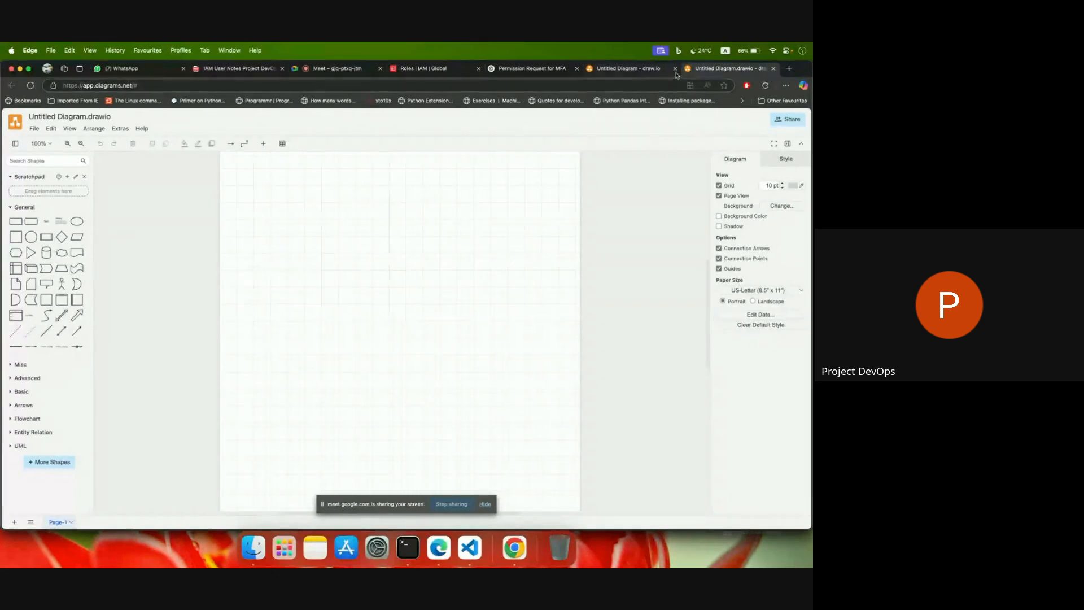
{"action": "left_click", "coordinate": [675, 68]}
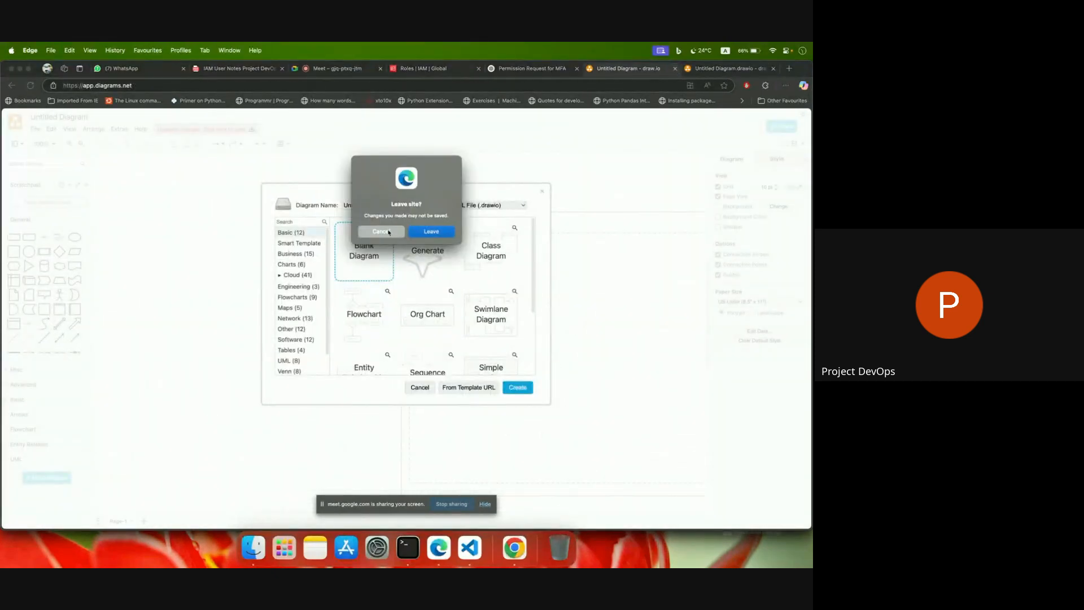
{"action": "left_click", "coordinate": [425, 232]}
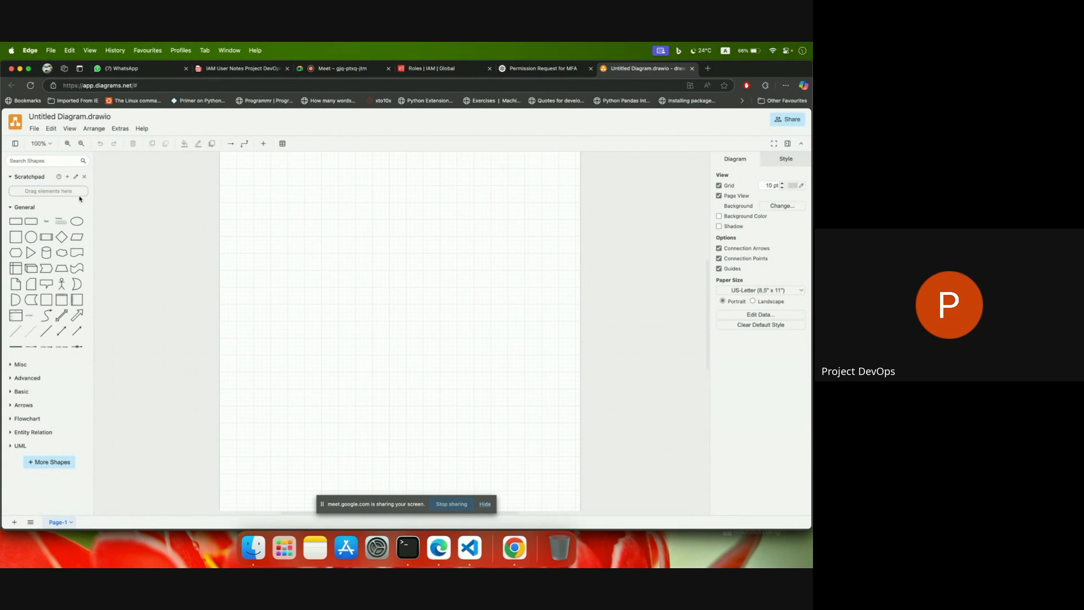
- Search the shapes for 'ec2' and place an EC2 instance shape on the canvas
{"action": "left_click", "coordinate": [484, 504]}
{"action": "type", "text": "ec2"}
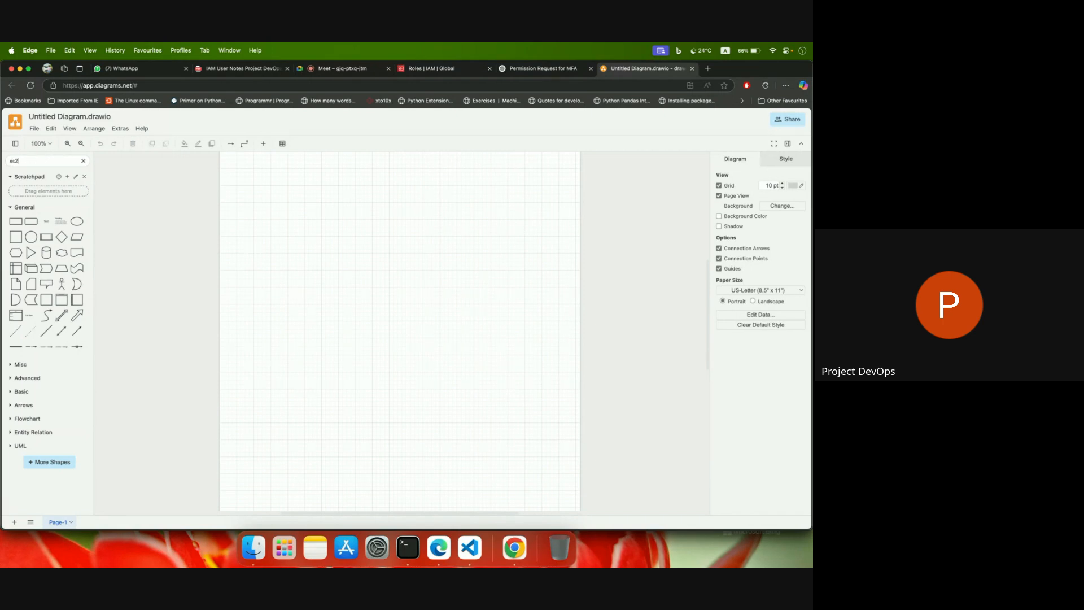
{"action": "key", "text": "Return"}
{"action": "mouse_move", "coordinate": [15, 177]}
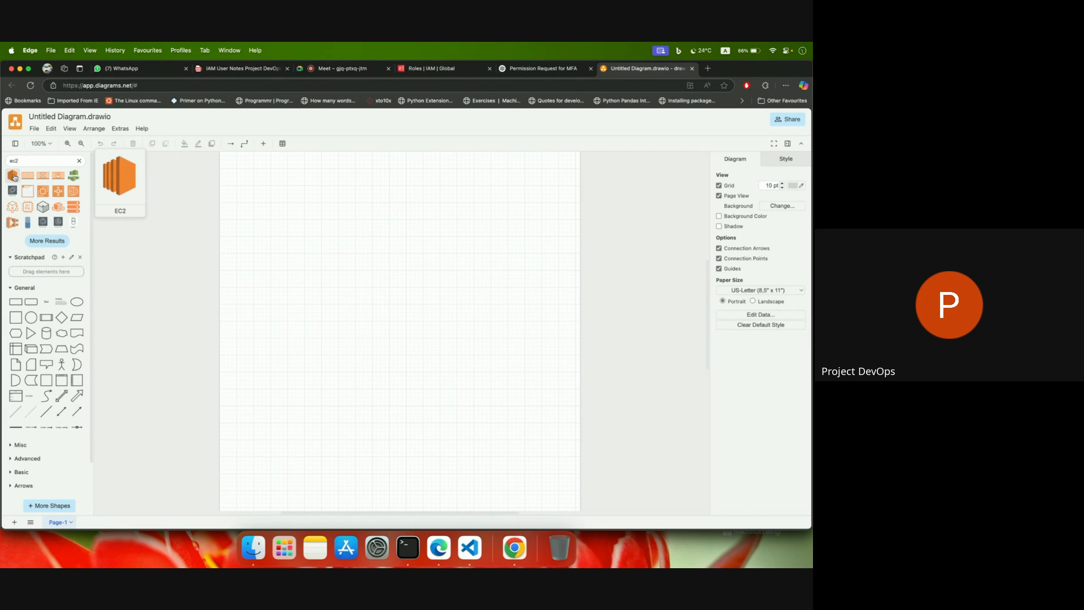
{"action": "left_click", "coordinate": [12, 176]}
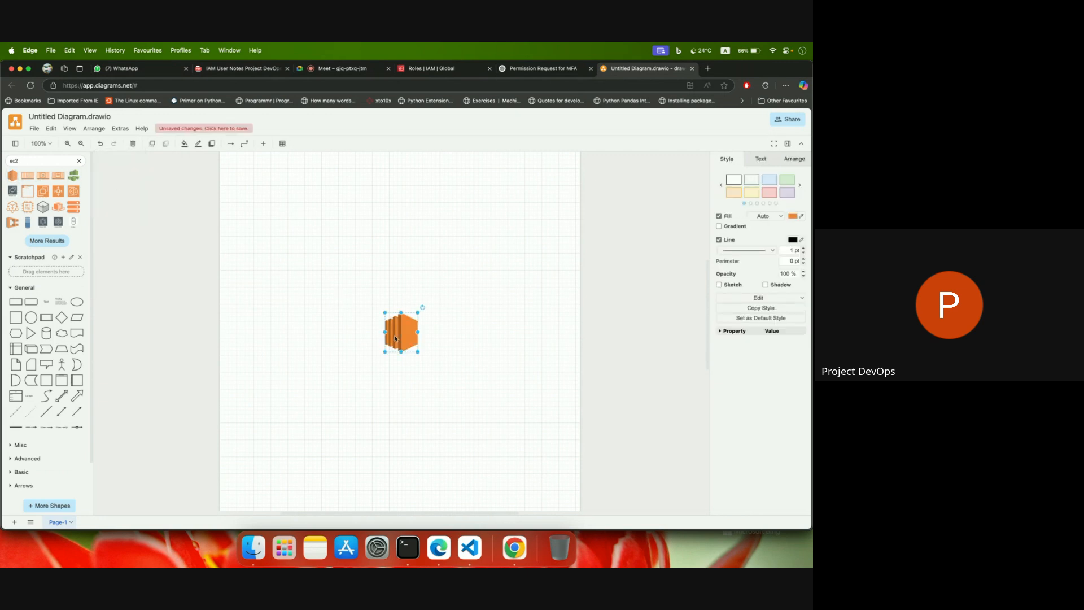
{"action": "left_click_drag", "start_coordinate": [404, 344], "coordinate": [333, 269]}
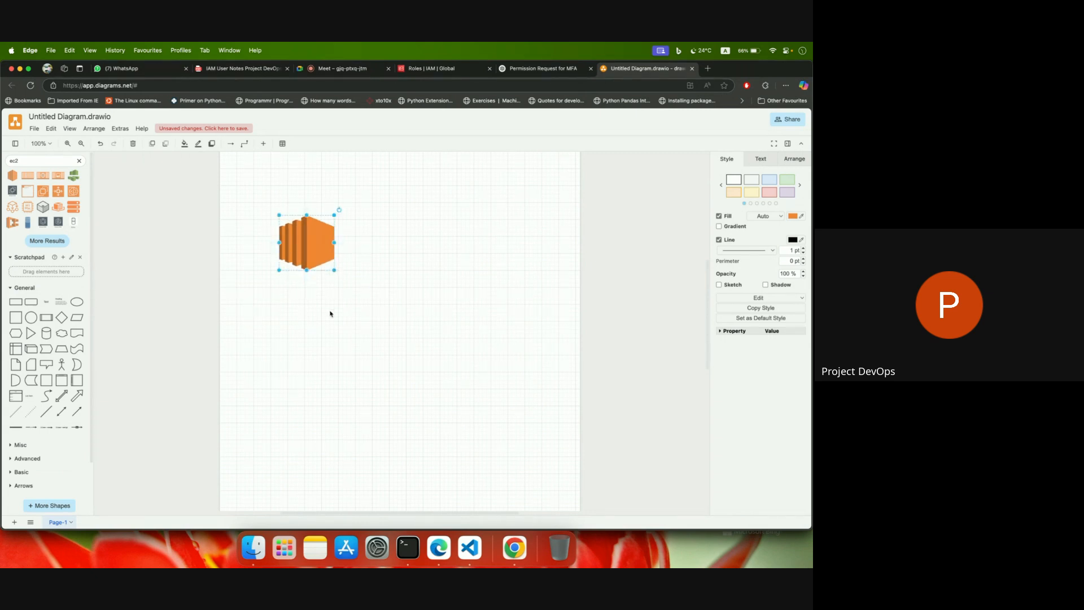
{"action": "left_click", "coordinate": [330, 313]}
- Replace it with the square orange EC2 icon, sized 160 × 160 near the top-left
{"action": "mouse_move", "coordinate": [41, 192]}
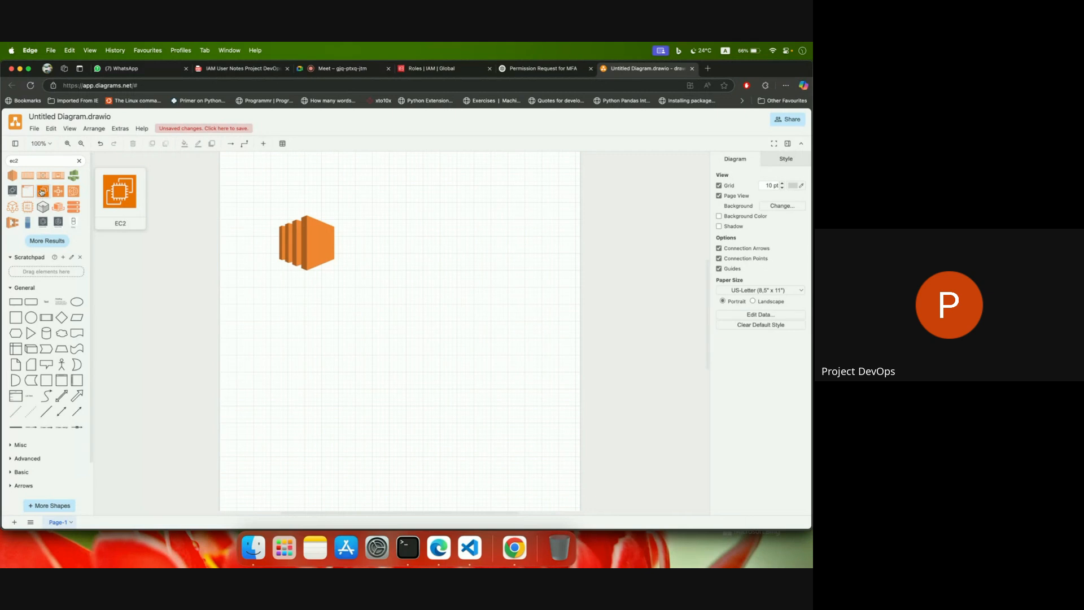
{"action": "left_click", "coordinate": [296, 238]}
{"action": "key", "text": "BackSpace"}
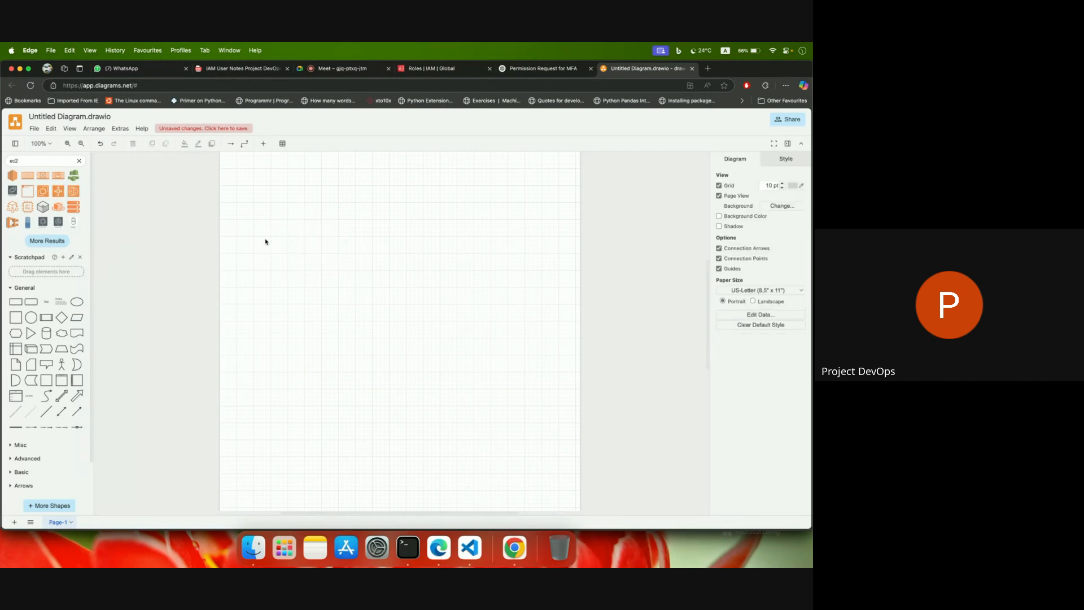
{"action": "left_click", "coordinate": [40, 195]}
{"action": "left_click_drag", "start_coordinate": [383, 314], "coordinate": [341, 274]}
{"action": "left_click_drag", "start_coordinate": [372, 318], "coordinate": [294, 239]}
{"action": "left_click_drag", "start_coordinate": [337, 270], "coordinate": [328, 261]}
{"action": "left_click", "coordinate": [319, 313]}
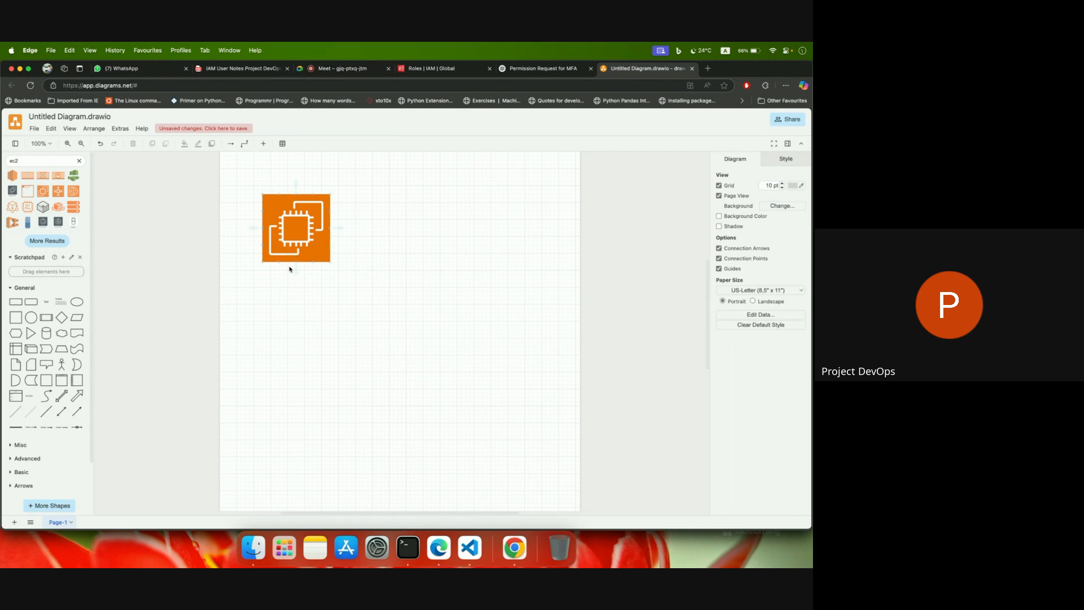
- Insert a List shape from the General palette just below the EC2 icon
{"action": "mouse_move", "coordinate": [48, 307]}
{"action": "mouse_move", "coordinate": [46, 326]}
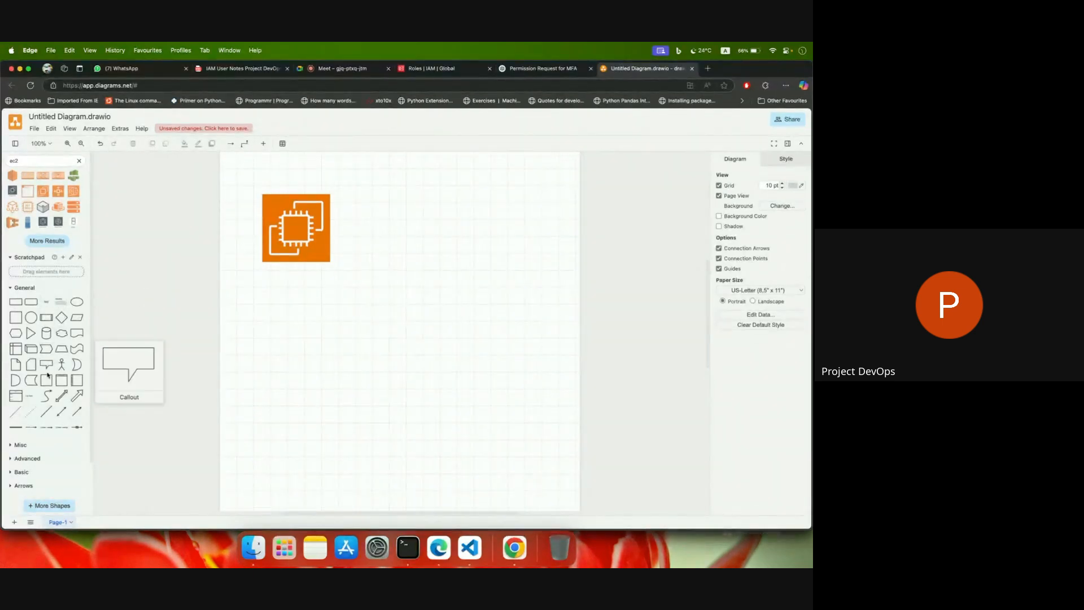
{"action": "scroll", "coordinate": [34, 339], "scroll_direction": "down", "scroll_amount": 1}
{"action": "left_click", "coordinate": [17, 377]}
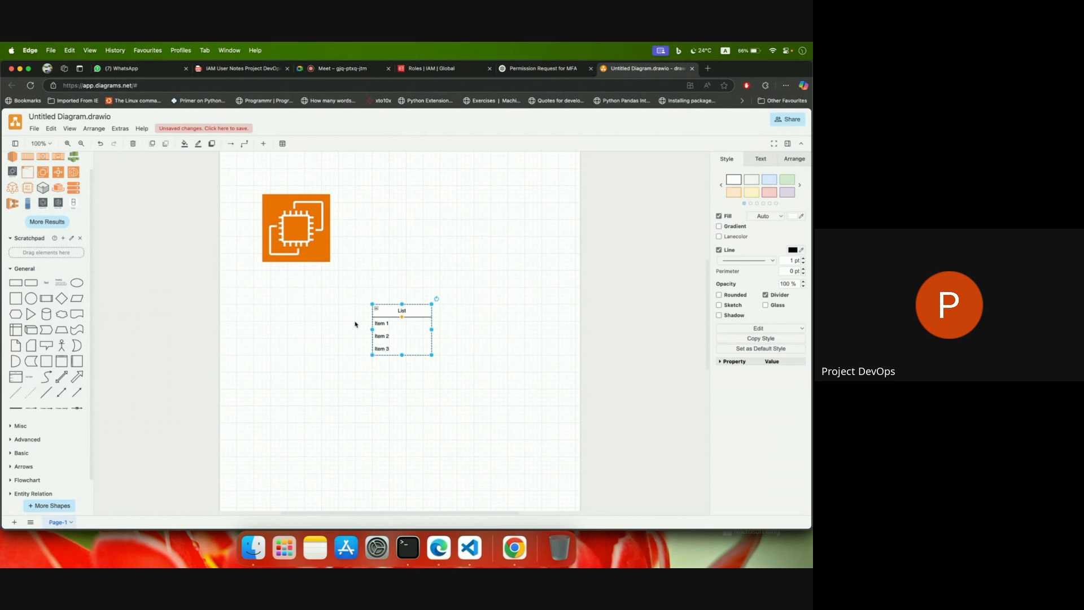
{"action": "left_click_drag", "start_coordinate": [406, 336], "coordinate": [302, 324]}
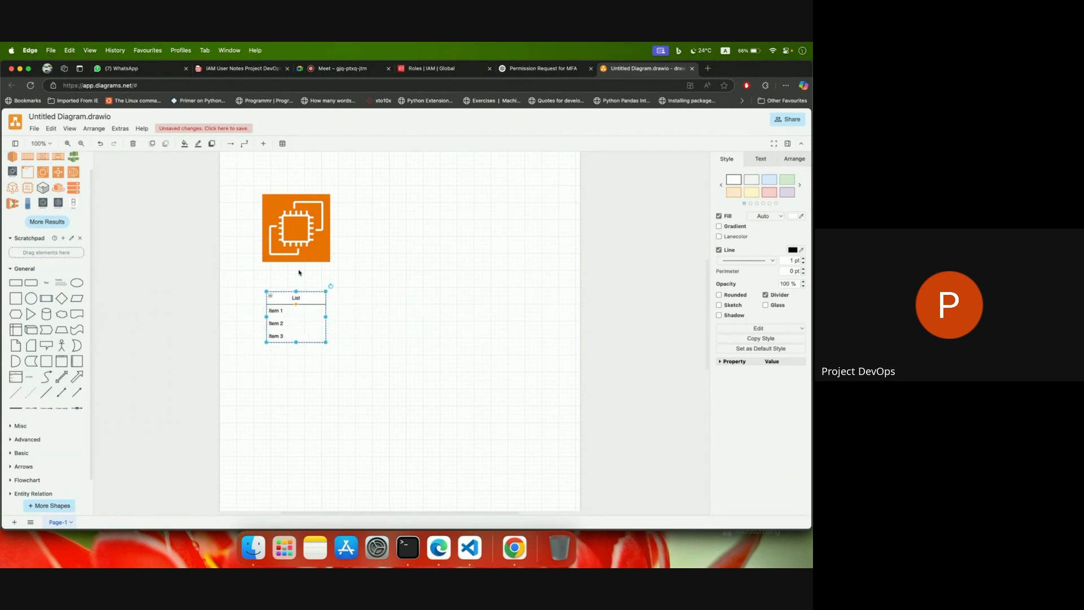
- Join the EC2 icon's bottom to the list with a straight vertical connector
{"action": "left_click", "coordinate": [296, 263]}
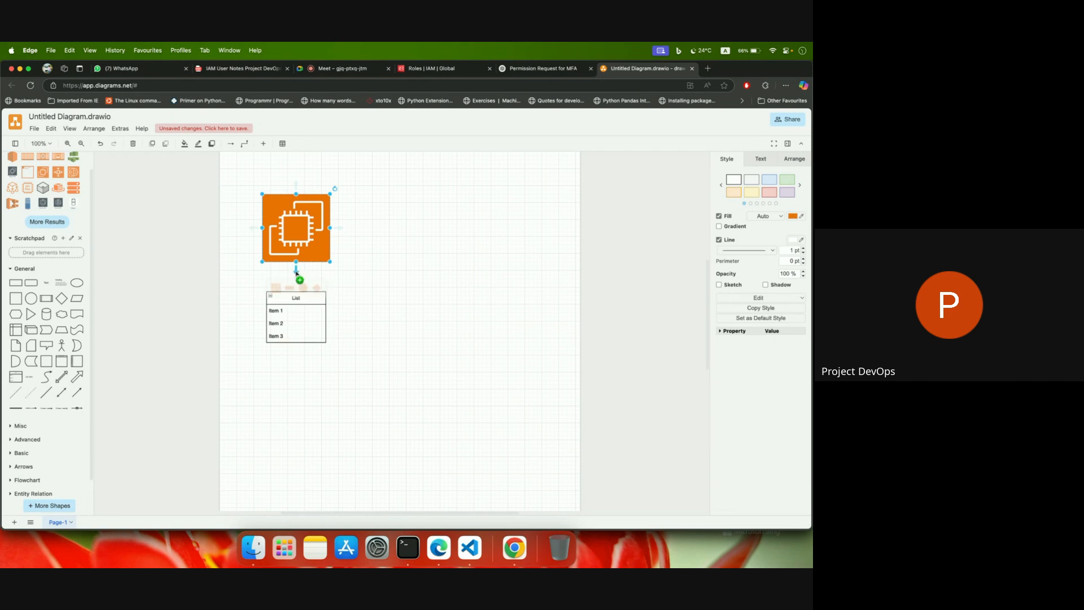
{"action": "left_click", "coordinate": [295, 272]}
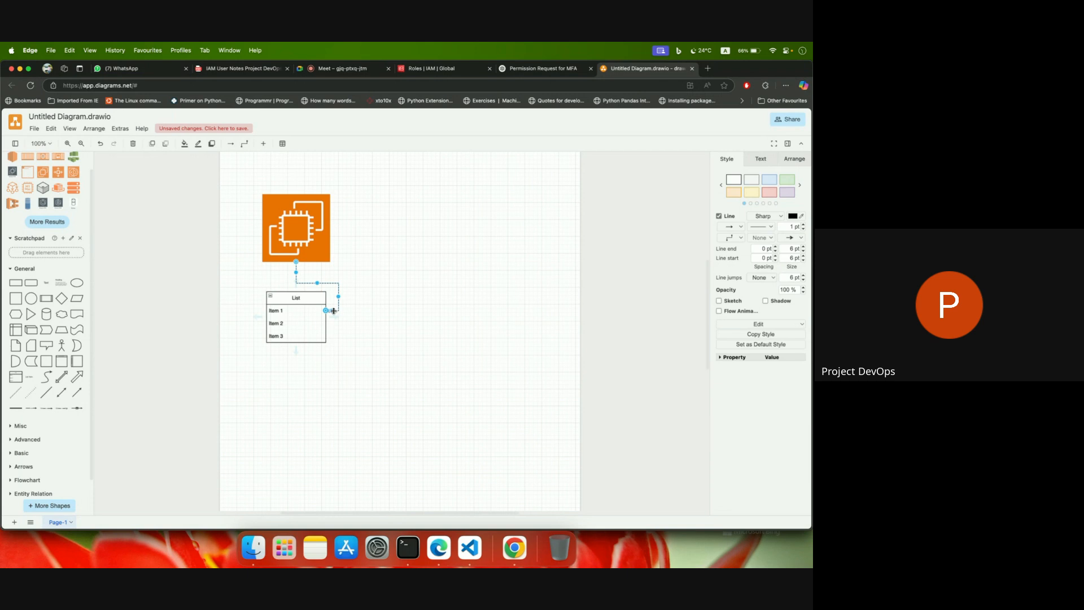
{"action": "left_click_drag", "start_coordinate": [317, 283], "coordinate": [296, 331]}
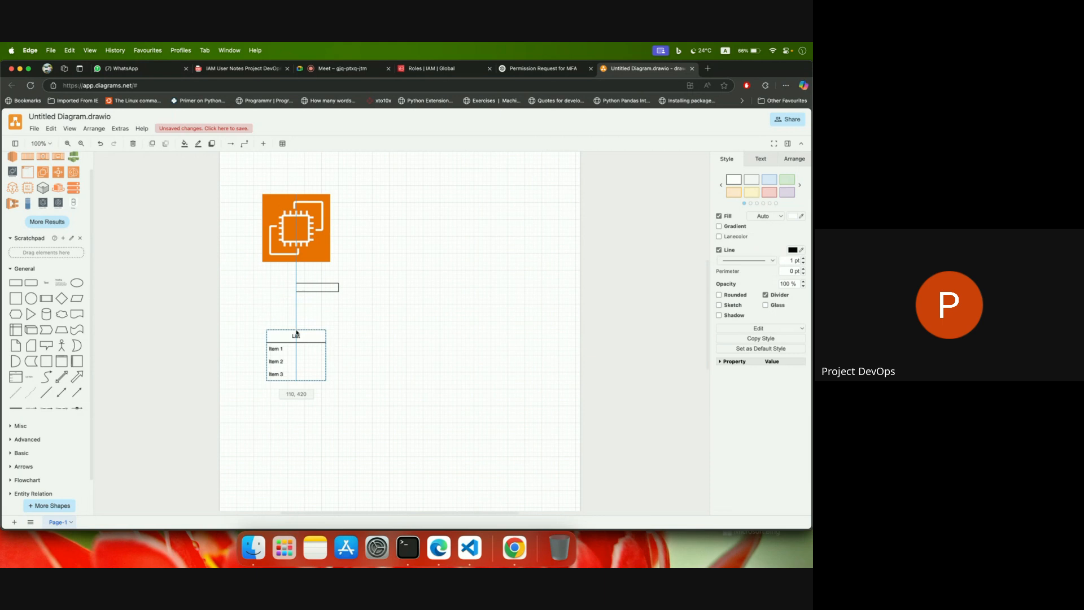
{"action": "left_click", "coordinate": [339, 288]}
{"action": "left_click_drag", "start_coordinate": [339, 288], "coordinate": [296, 287]}
{"action": "left_click", "coordinate": [364, 330]}
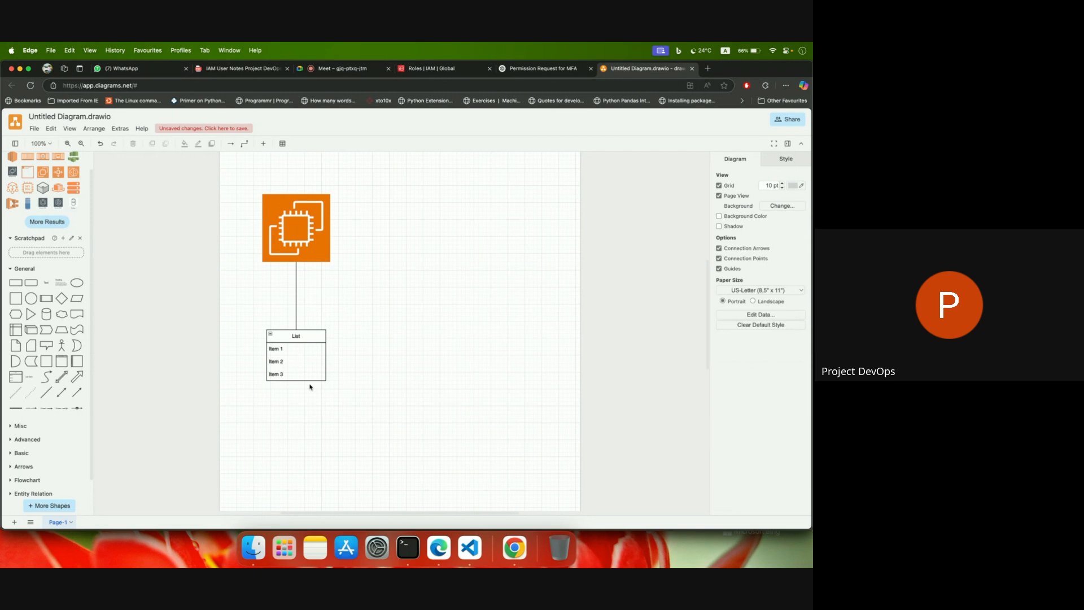
- Set the list header to 'FastAPI - RestAPI' as a first title
{"action": "double_click", "coordinate": [296, 335]}
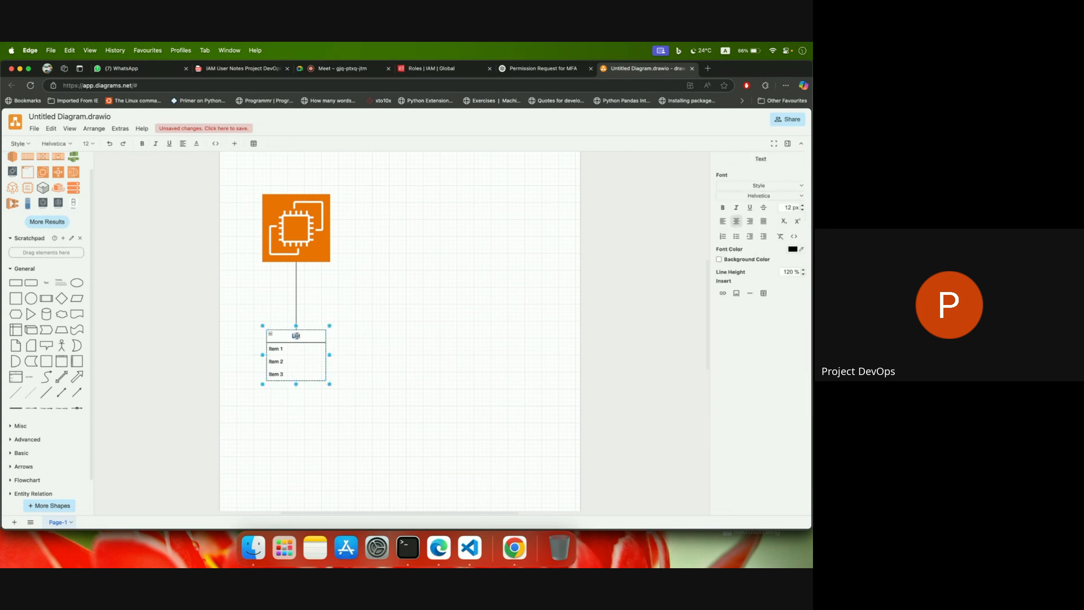
{"action": "type", "text": "We"}
{"action": "key", "text": "BackSpace"}
{"action": "key", "text": "BackSpace"}
{"action": "left_click", "coordinate": [29, 69]}
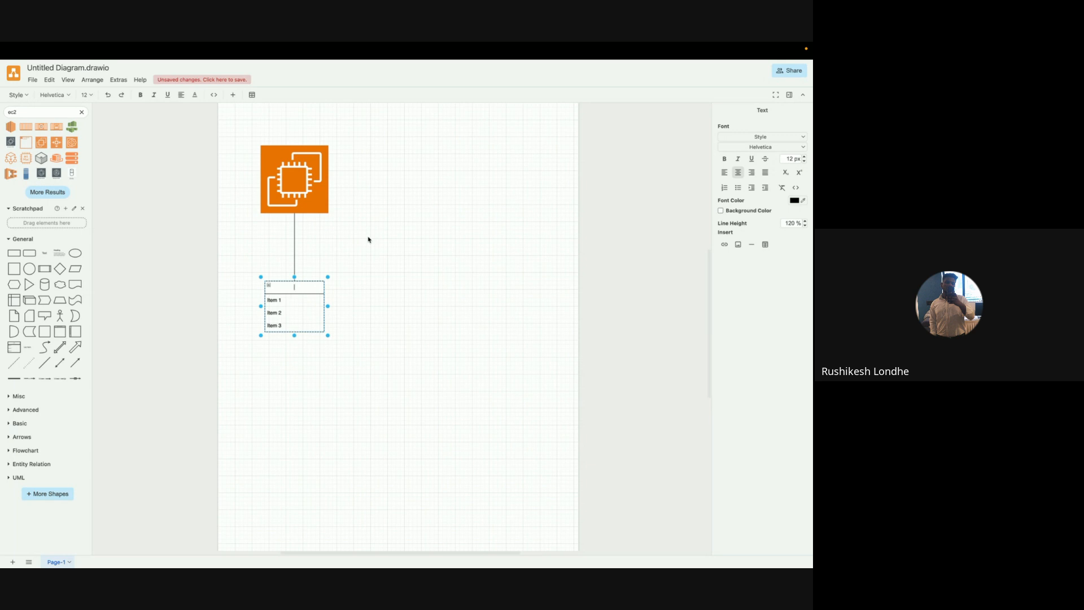
{"action": "type", "text": "AWS"}
{"action": "key", "text": "BackSpace"}
{"action": "key", "text": "BackSpace"}
{"action": "key", "text": "BackSpace"}
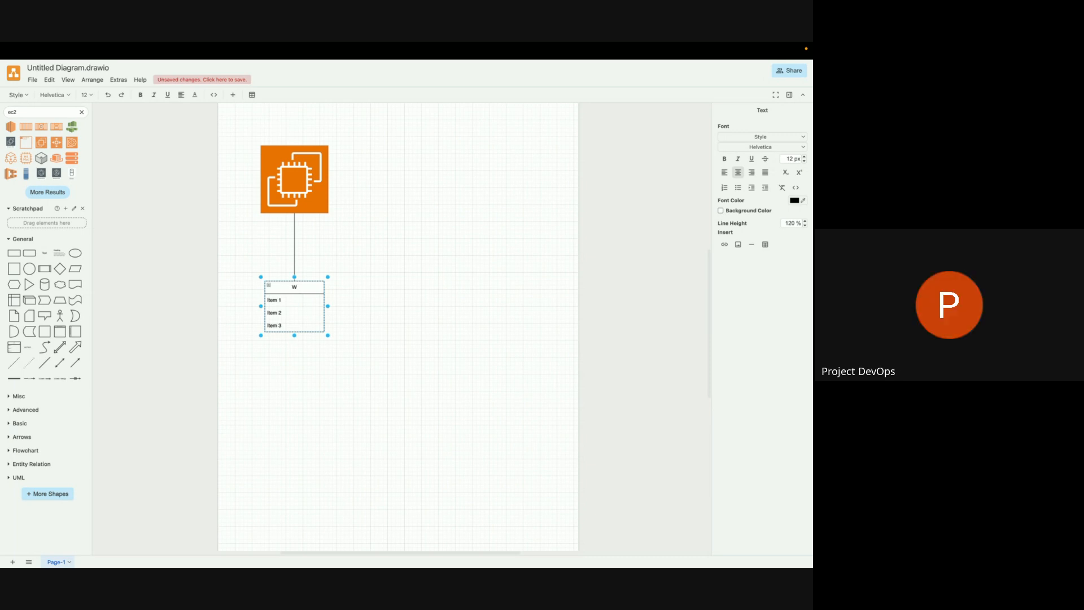
{"action": "type", "text": "FastAPI - RestAPI"}
{"action": "left_click", "coordinate": [281, 301]}
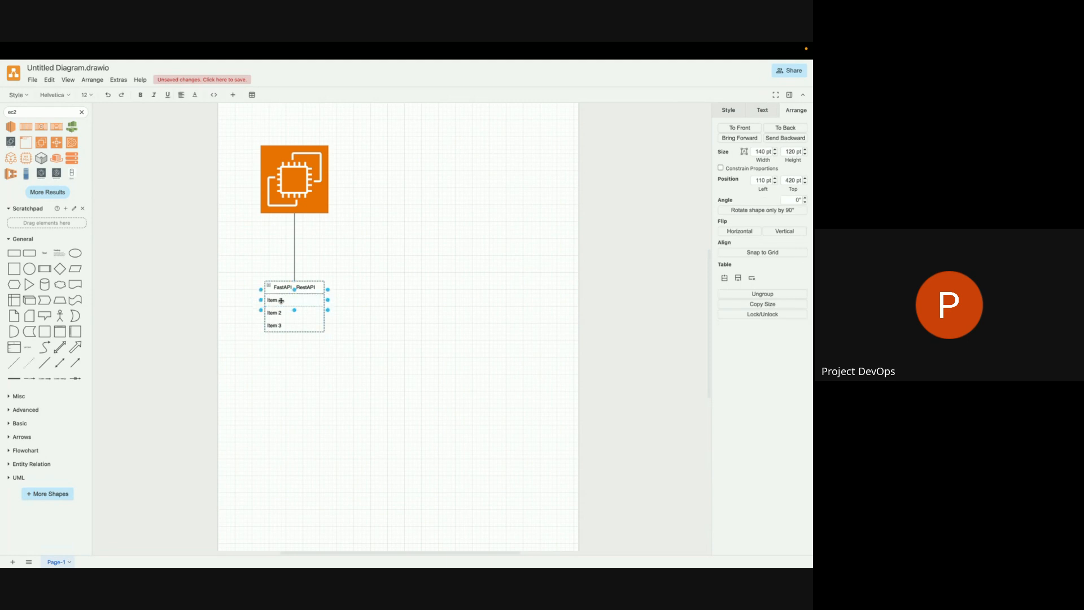
- Change the first row to 'Mongo' and retitle the header 'Website Data'
{"action": "double_click", "coordinate": [282, 300]}
{"action": "key", "text": "BackSpace"}
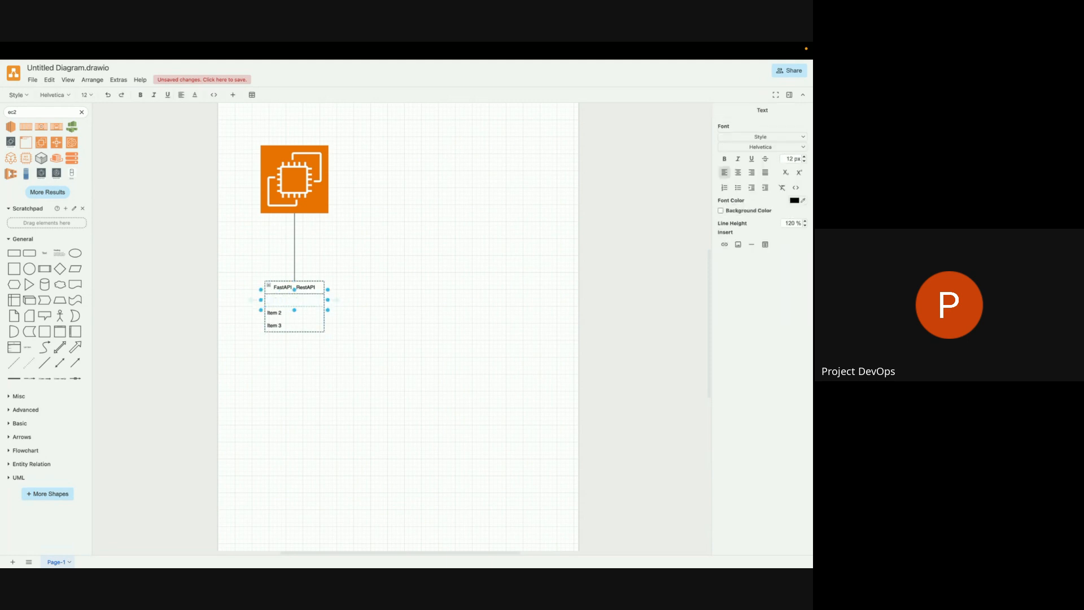
{"action": "type", "text": "D"}
{"action": "key", "text": "BackSpace"}
{"action": "type", "text": "Mongo"}
{"action": "double_click", "coordinate": [281, 288]}
{"action": "type", "text": "Website"}
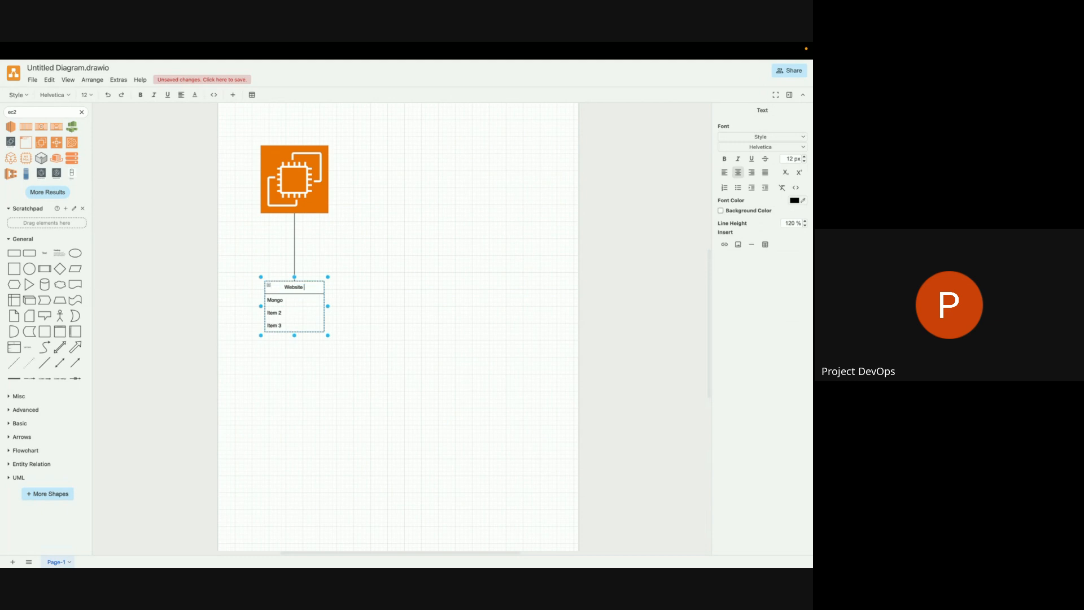
{"action": "type", "text": " Data"}
{"action": "left_click", "coordinate": [287, 302]}
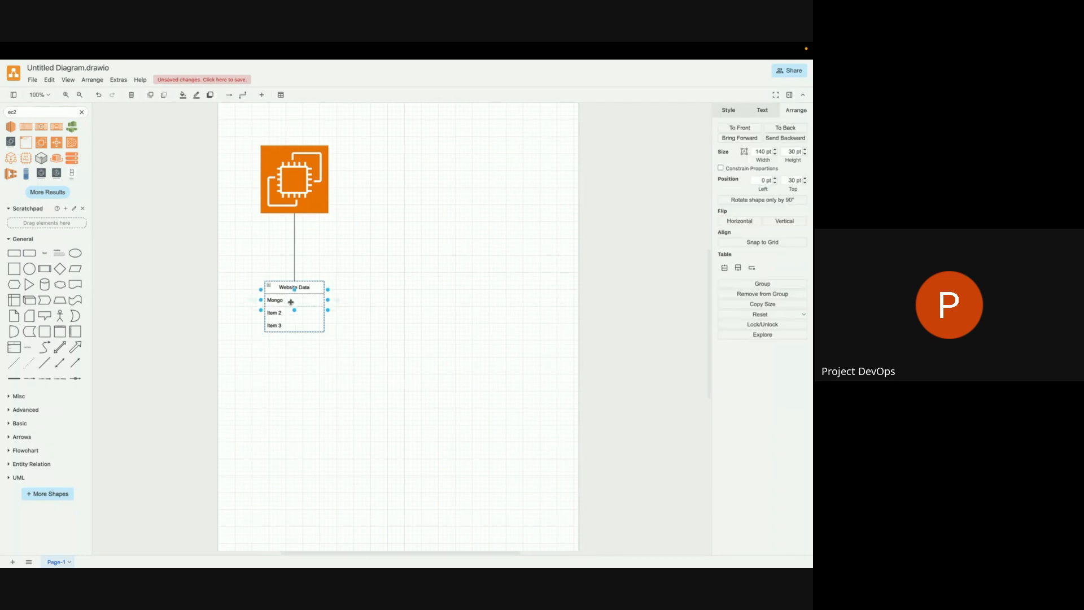
- Fill the three list rows with 'MongoDB - Database', 'Docker - Container - API' and 'Redis Inmemory DB'
{"action": "double_click", "coordinate": [291, 300]}
{"action": "key", "text": "Right"}
{"action": "type", "text": "DB - Database"}
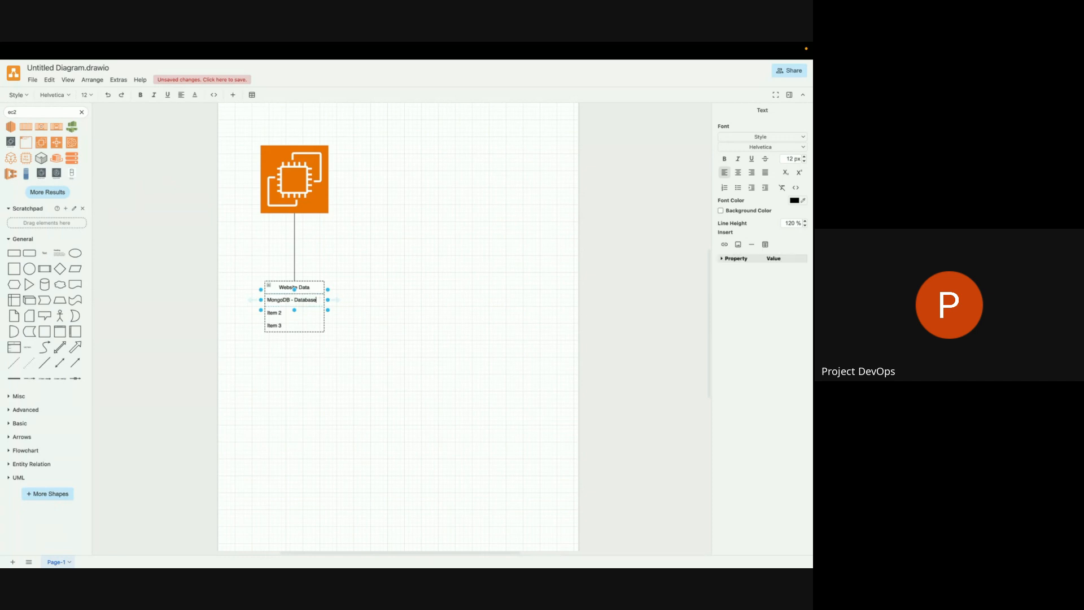
{"action": "left_click", "coordinate": [276, 313]}
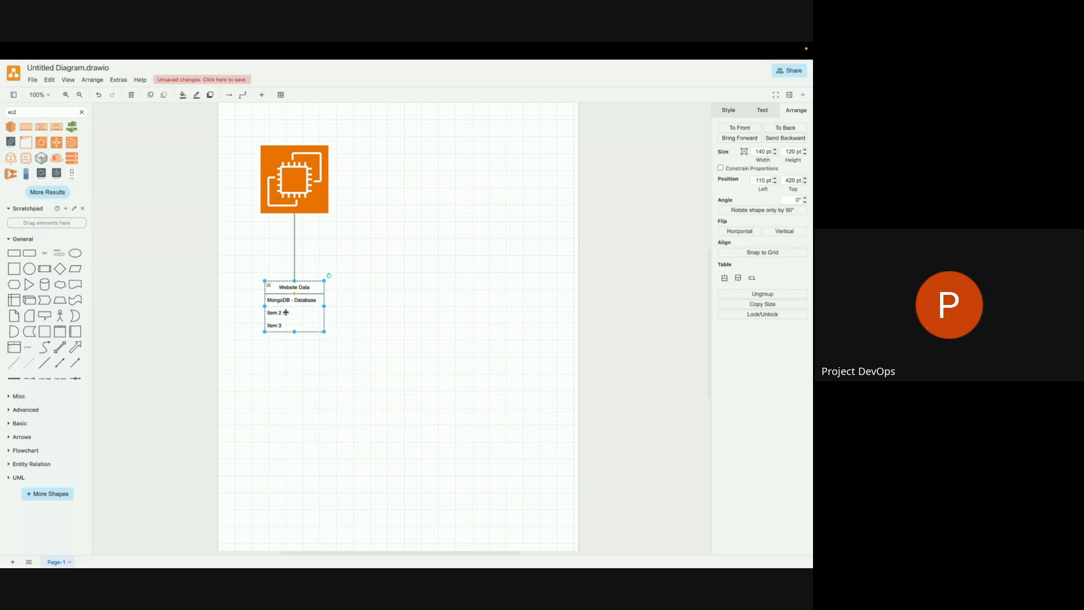
{"action": "double_click", "coordinate": [286, 313]}
{"action": "type", "text": "Do"}
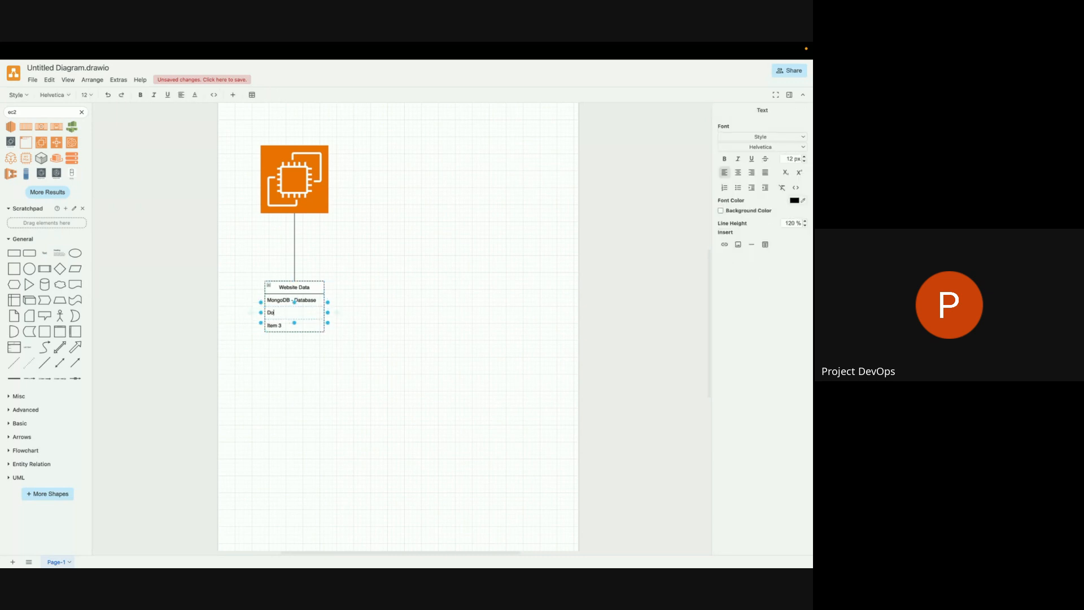
{"action": "type", "text": "cker - Container - API"}
{"action": "double_click", "coordinate": [276, 325]}
{"action": "type", "text": "Re"}
{"action": "type", "text": "men"}
{"action": "type", "text": "ory"}
{"action": "type", "text": " DB"}
{"action": "left_click", "coordinate": [385, 448]}
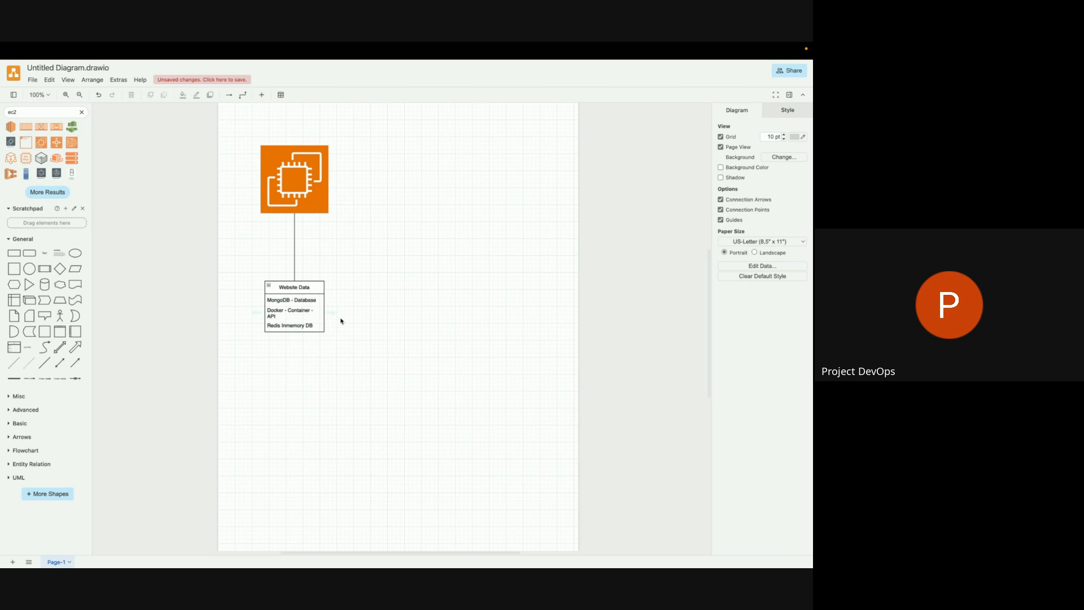
{"action": "mouse_move", "coordinate": [433, 57]}
{"action": "left_click", "coordinate": [676, 80]}
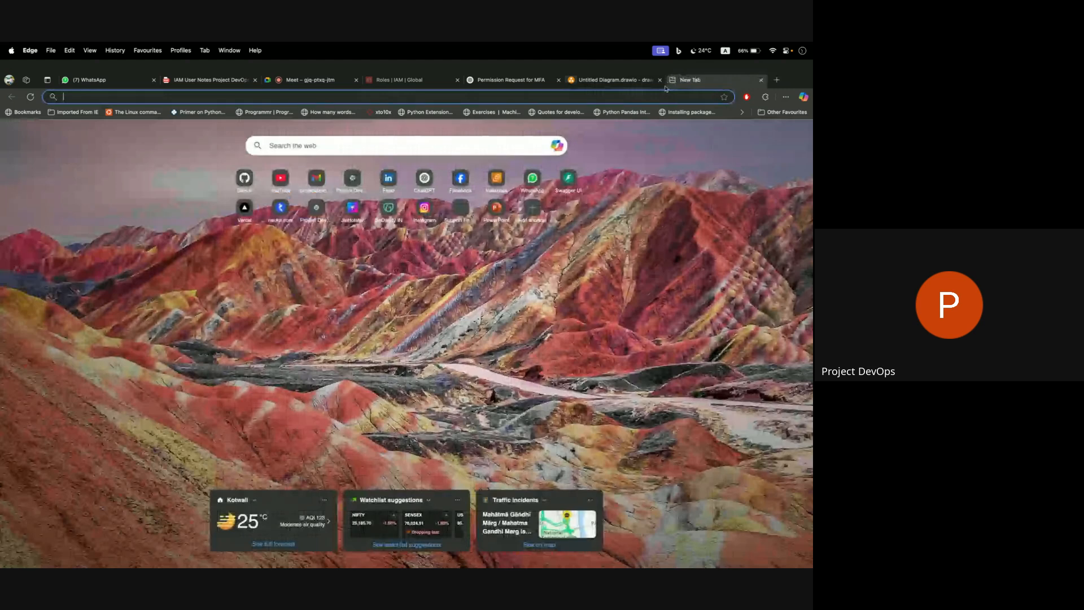
{"action": "type", "text": "mongodb.projectdevops.in"}
{"action": "key", "text": "Return"}
{"action": "mouse_move", "coordinate": [579, 45]}
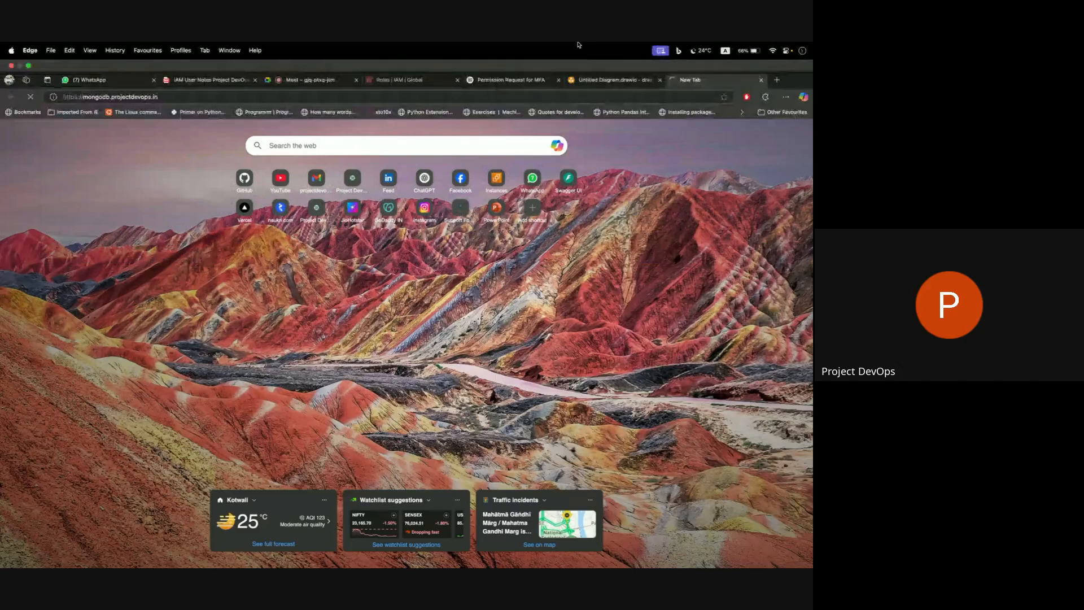
{"action": "left_click", "coordinate": [761, 80]}
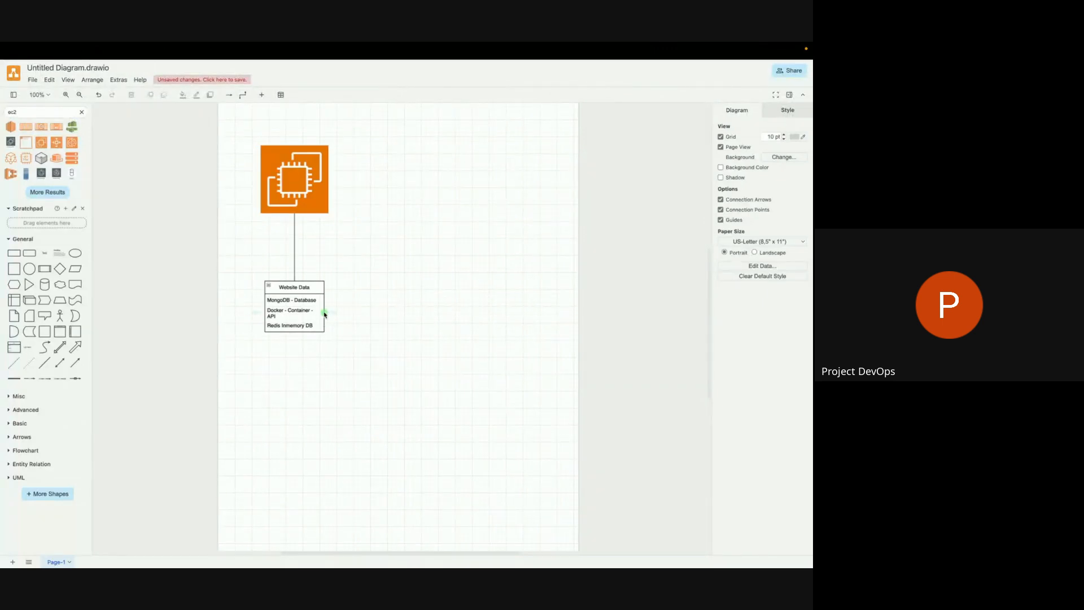
- Widen the Website Data list to 180 pt
{"action": "left_click", "coordinate": [324, 287]}
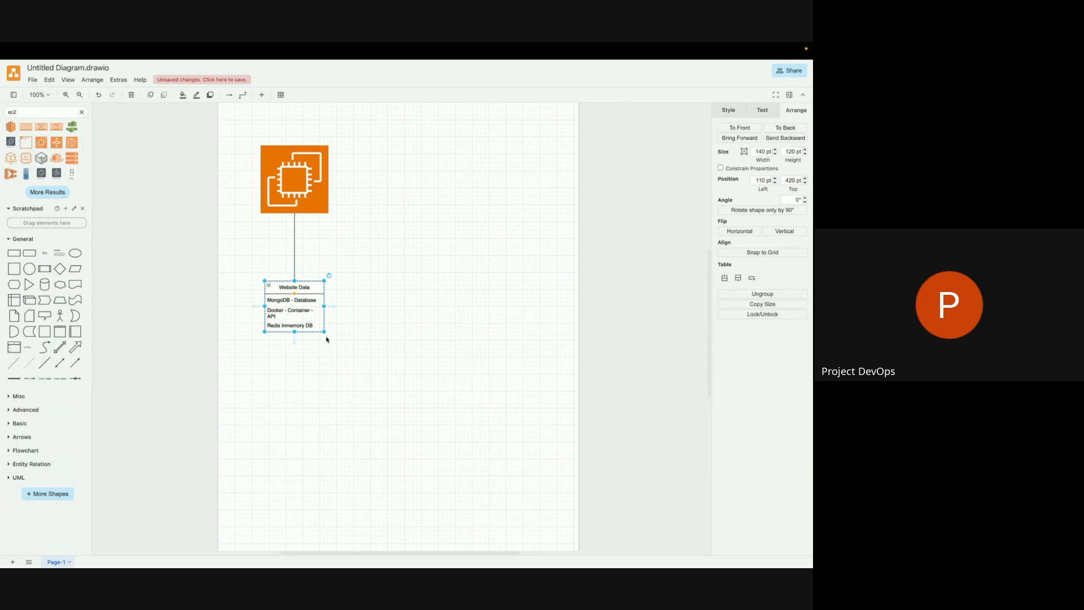
{"action": "left_click_drag", "start_coordinate": [325, 333], "coordinate": [342, 341]}
{"action": "left_click", "coordinate": [347, 395]}
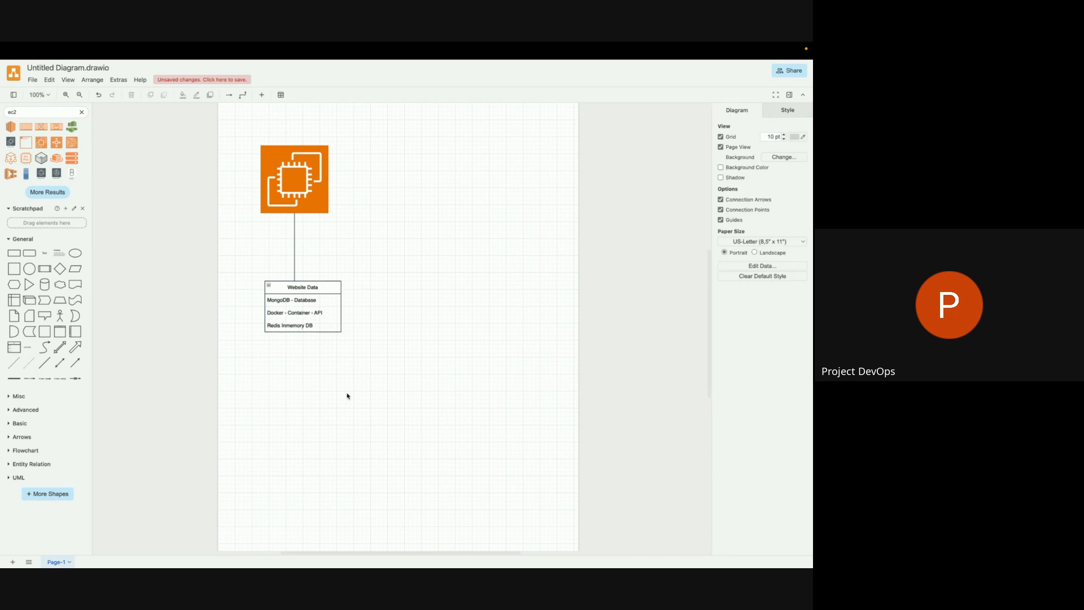
{"action": "scroll", "coordinate": [334, 348], "scroll_direction": "up", "scroll_amount": 5}
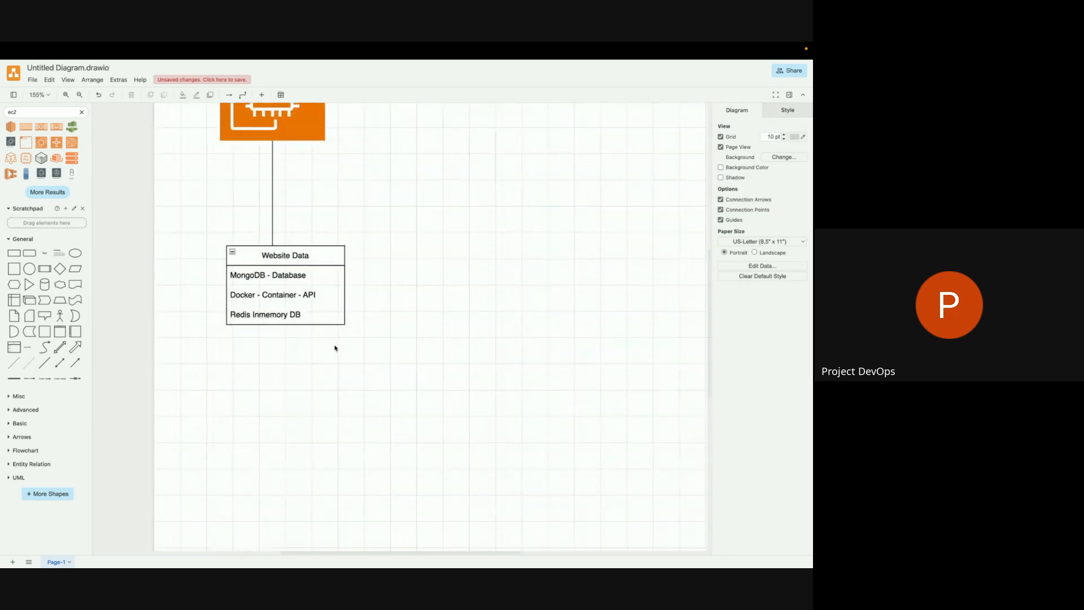
{"action": "scroll", "coordinate": [335, 347], "scroll_direction": "up", "scroll_amount": 5}
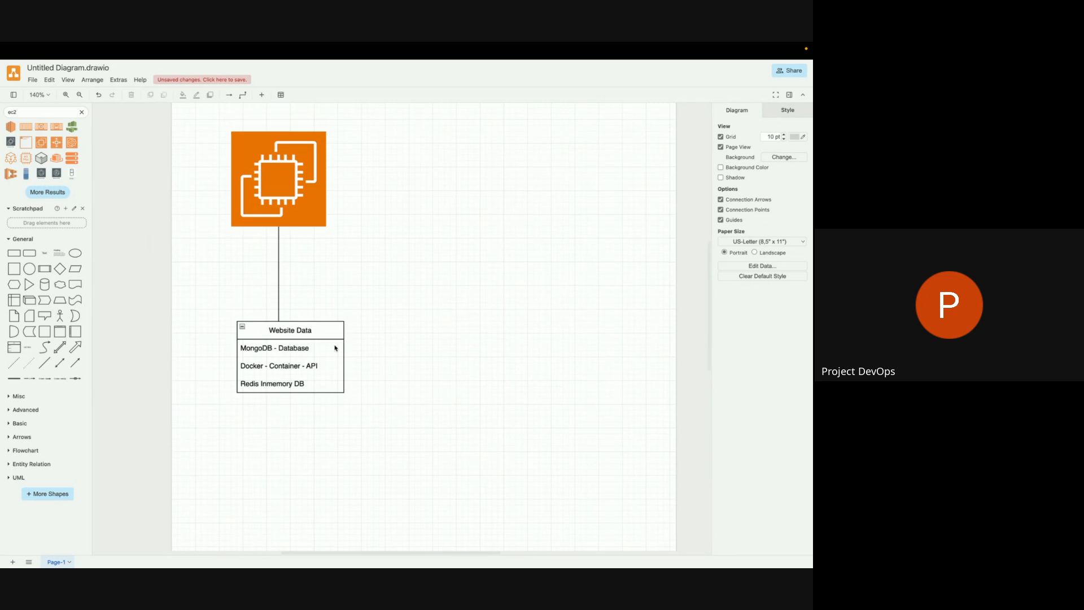
- Add an 'EC2 Instance' text label just below the EC2 icon, beside the connector
{"action": "left_click", "coordinate": [270, 202]}
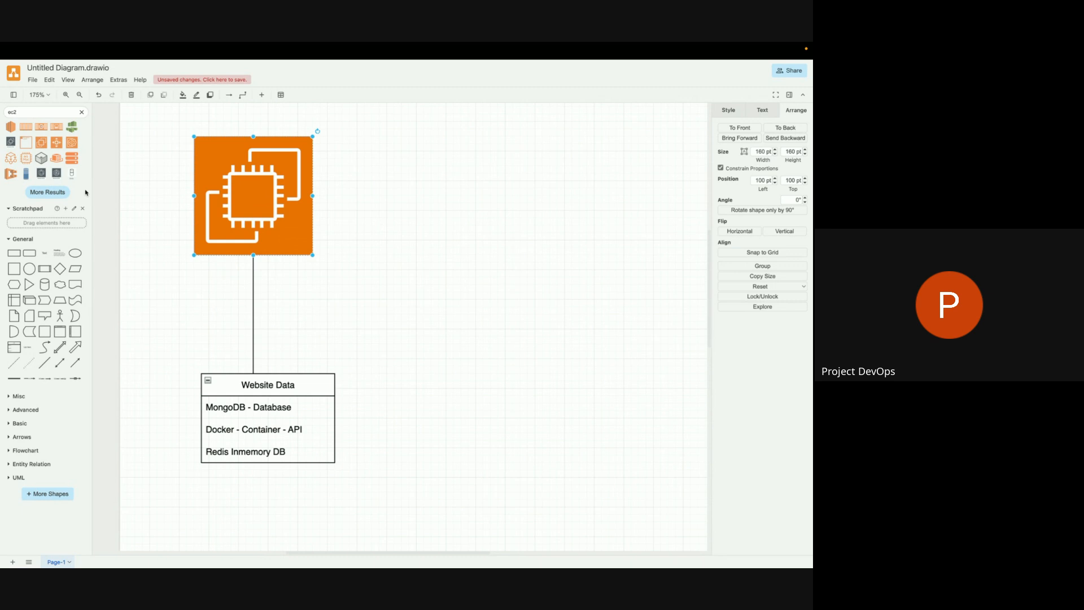
{"action": "mouse_move", "coordinate": [75, 176]}
{"action": "left_click", "coordinate": [43, 254]}
{"action": "left_click_drag", "start_coordinate": [416, 324], "coordinate": [289, 269]}
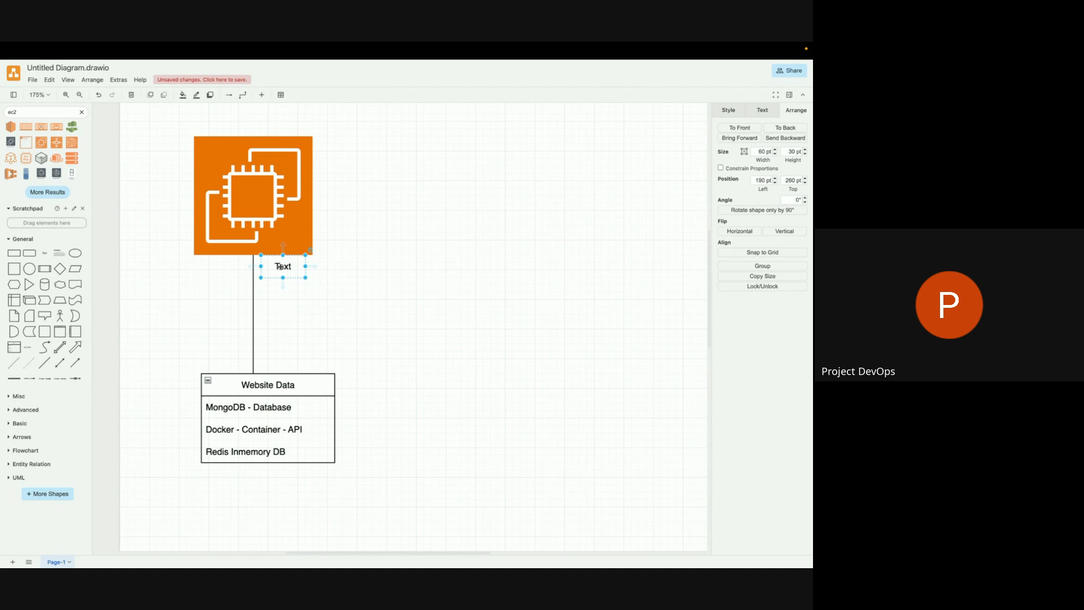
{"action": "double_click", "coordinate": [281, 266]}
{"action": "type", "text": "EC@"}
{"action": "key", "text": "BackSpace"}
{"action": "type", "text": "2 Instance"}
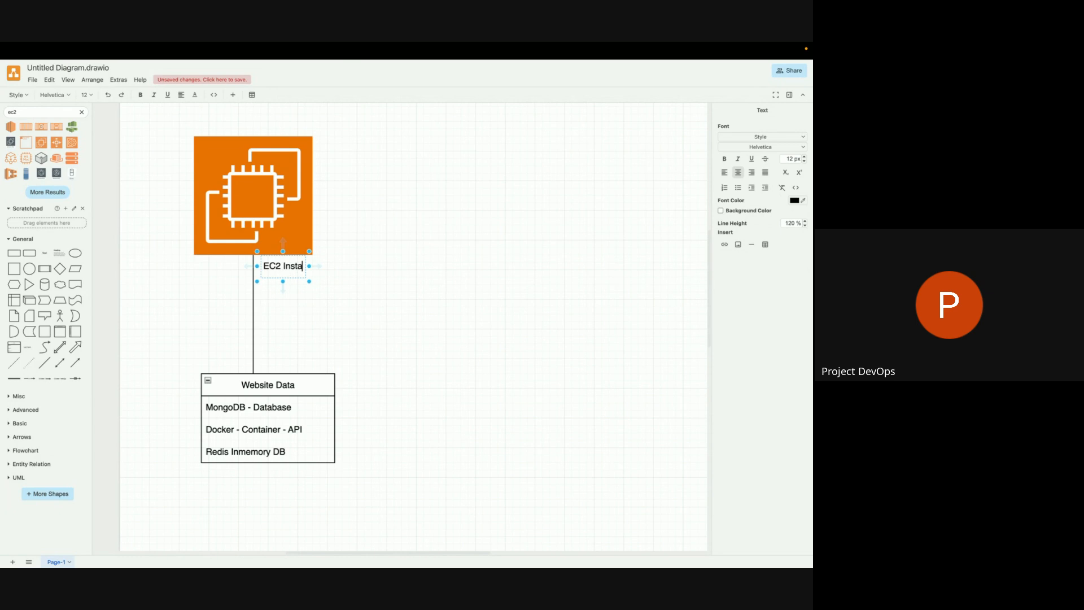
{"action": "left_click", "coordinate": [300, 330]}
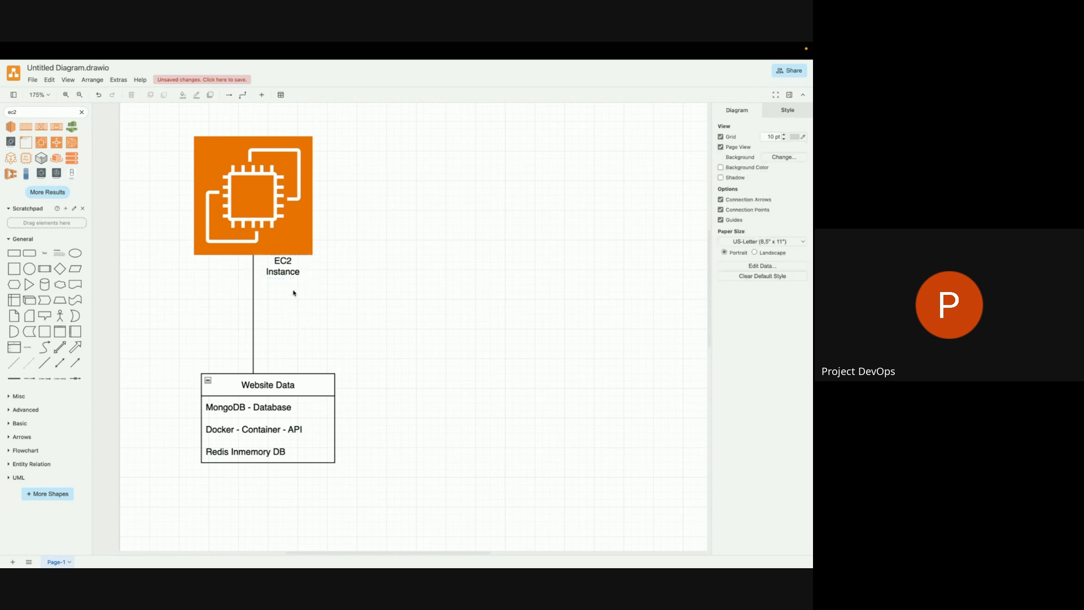
{"action": "left_click_drag", "start_coordinate": [284, 270], "coordinate": [284, 286]}
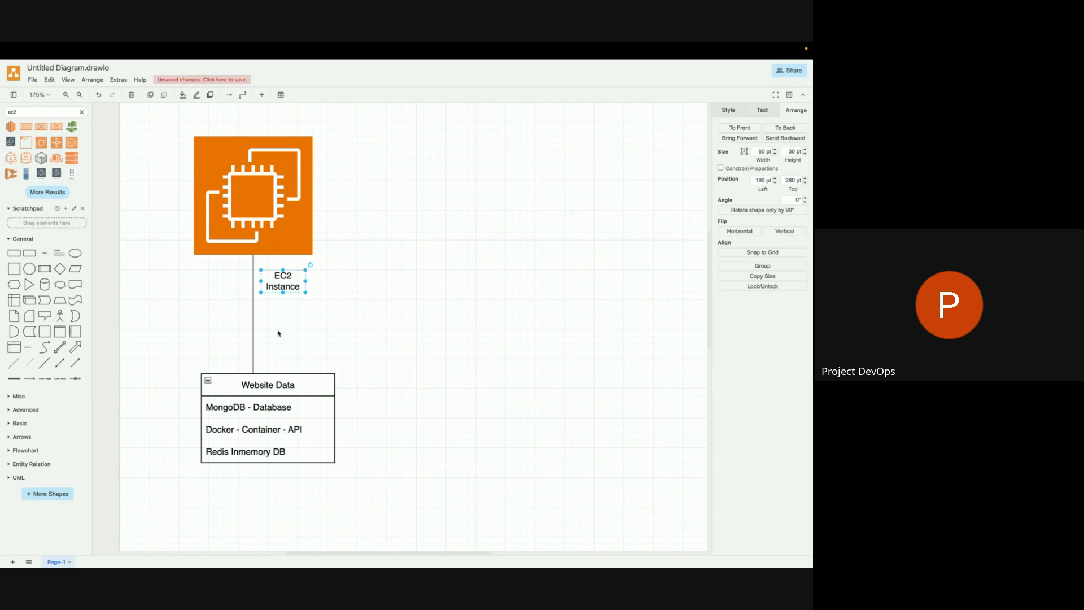
{"action": "left_click", "coordinate": [398, 344]}
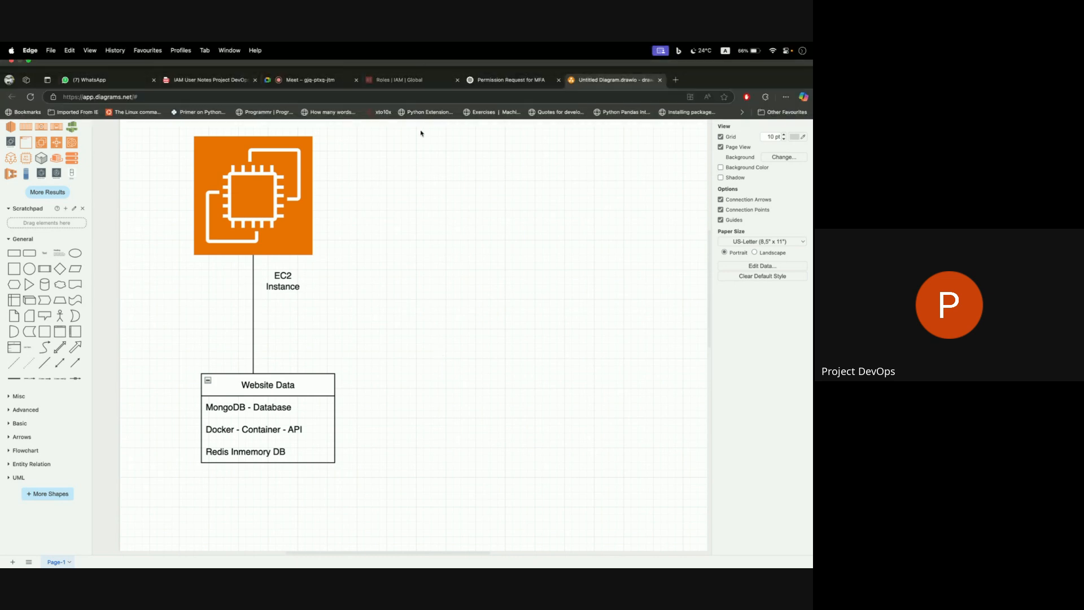
- From the IAM Roles tab, search the console for 's3' and open the S3 service
{"action": "mouse_move", "coordinate": [460, 44]}
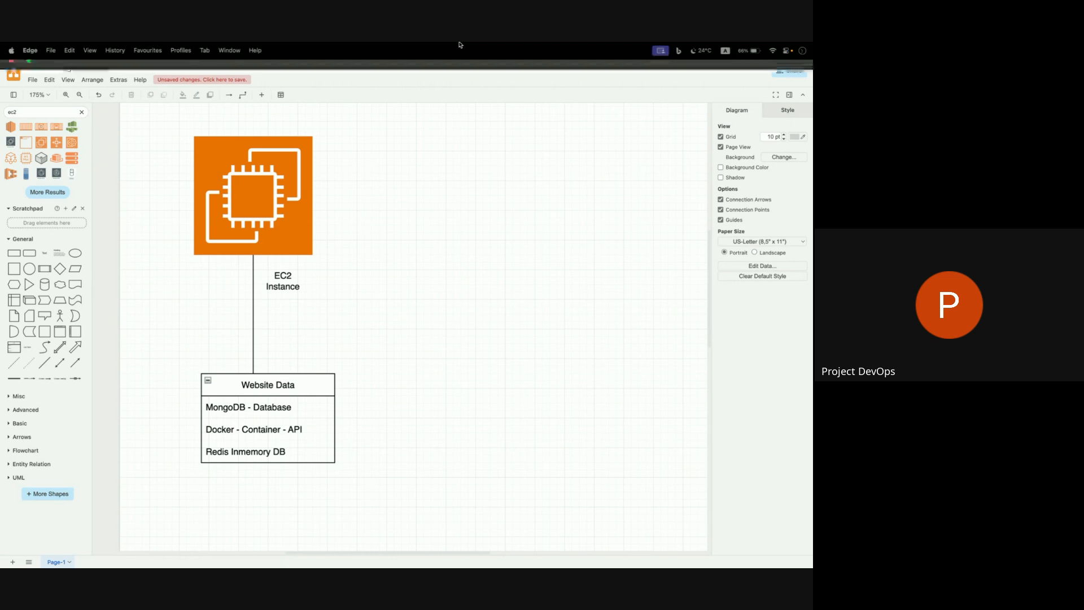
{"action": "left_click", "coordinate": [430, 83]}
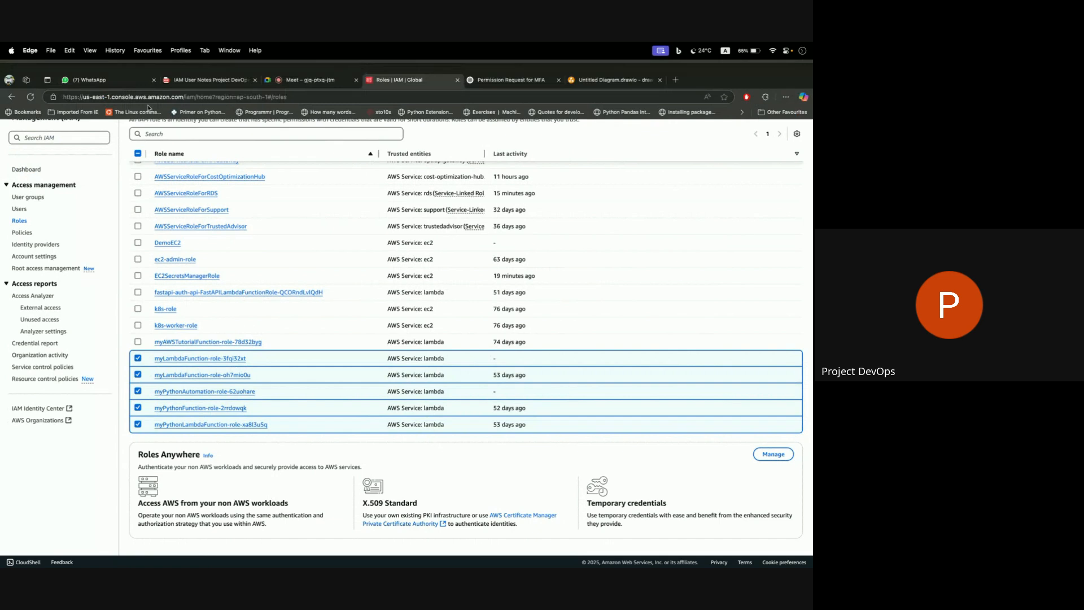
{"action": "left_click", "coordinate": [134, 68]}
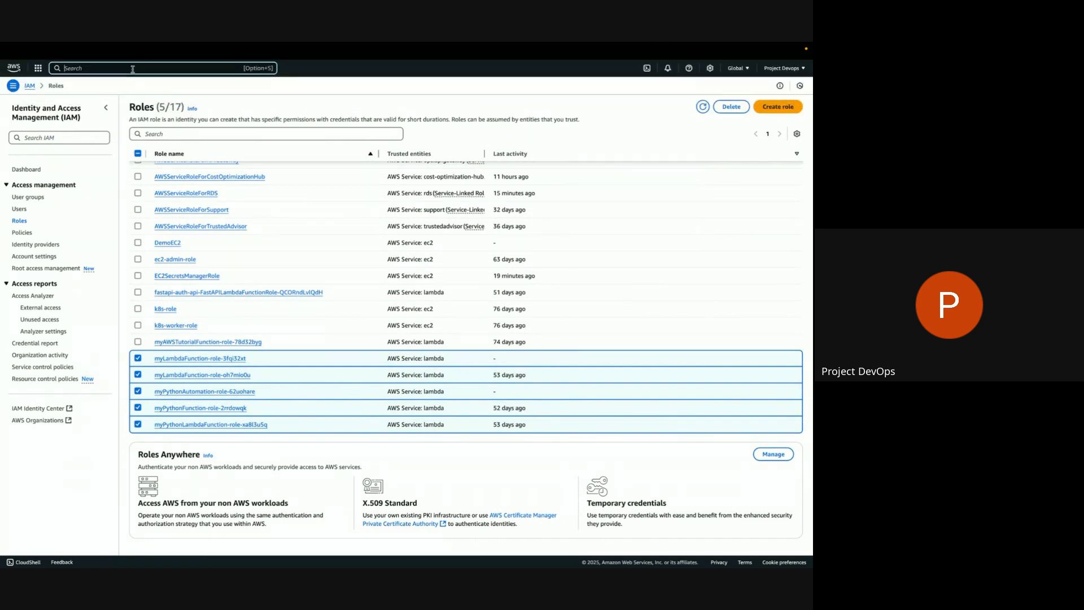
{"action": "type", "text": "s3"}
{"action": "left_click", "coordinate": [181, 113]}
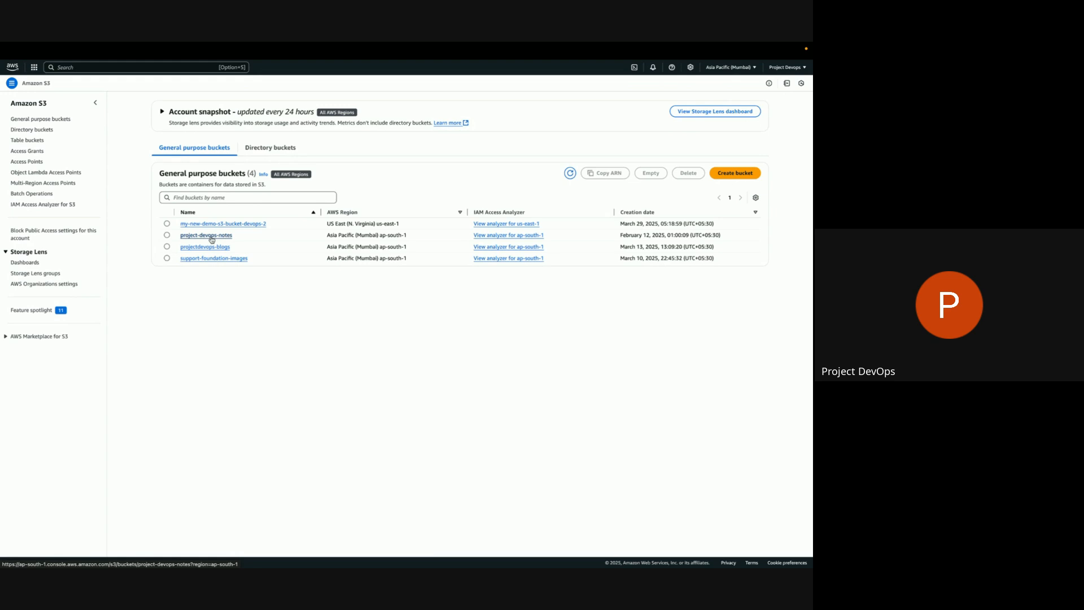
- Browse the objects in the project-devops-notes bucket, then switch back to the draw.io tab
{"action": "left_click", "coordinate": [212, 237]}
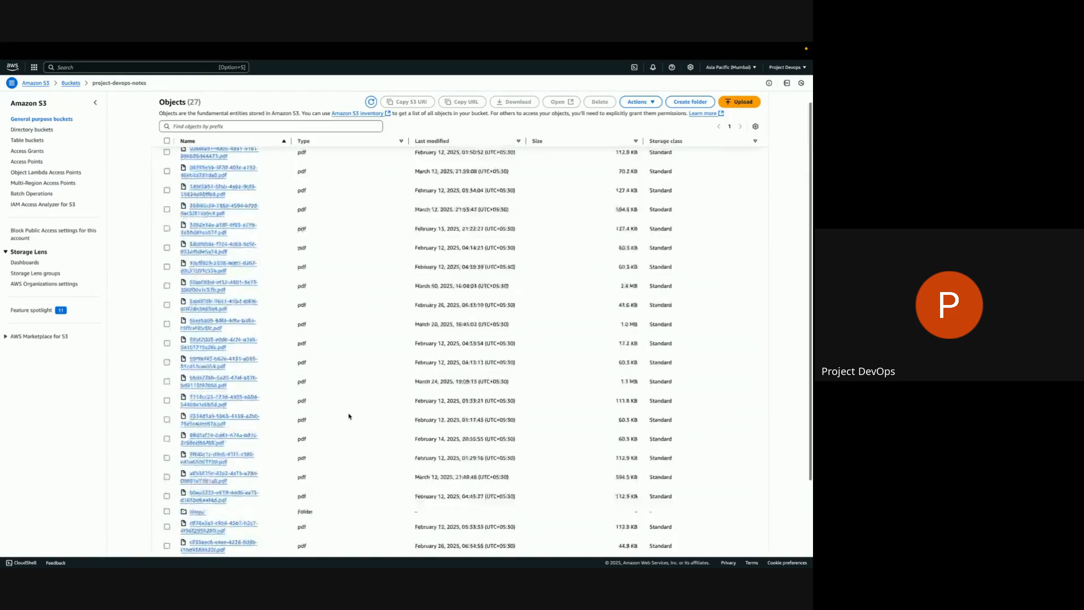
{"action": "scroll", "coordinate": [348, 416], "scroll_direction": "down", "scroll_amount": 3}
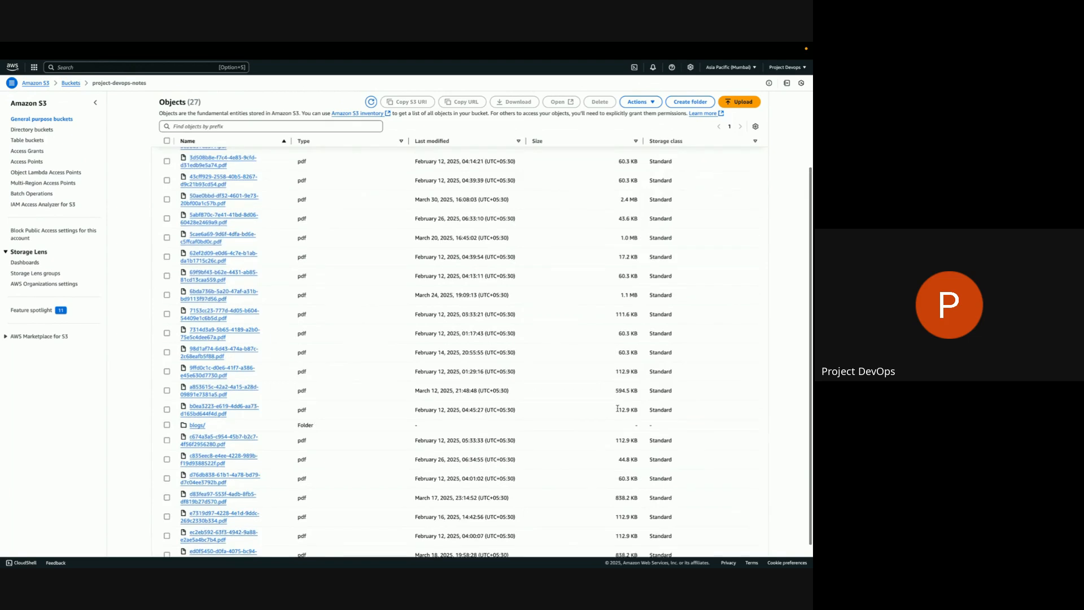
{"action": "scroll", "coordinate": [385, 202], "scroll_direction": "up", "scroll_amount": 5}
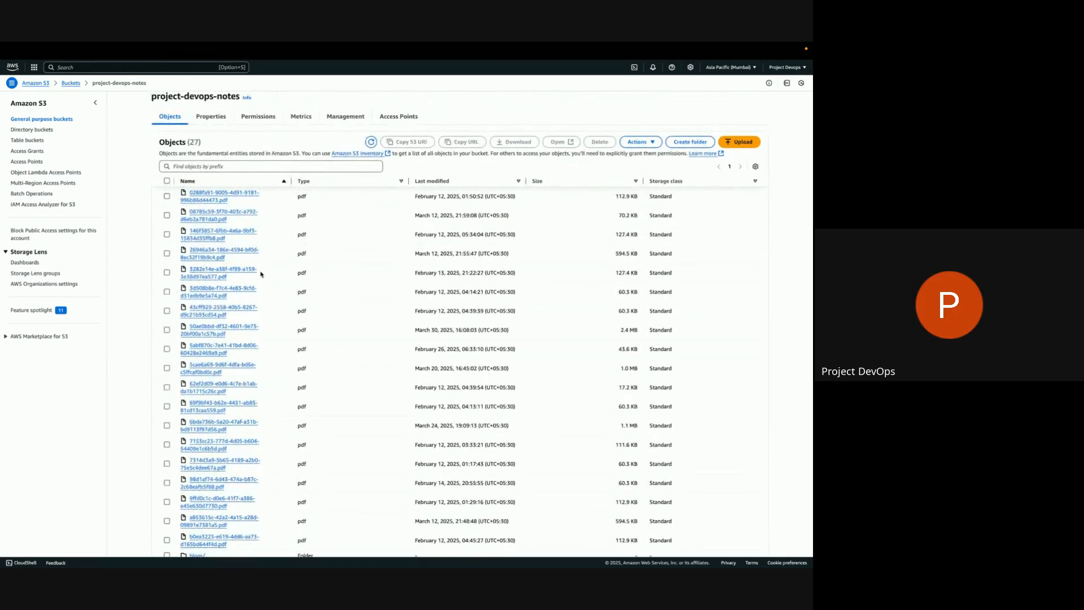
{"action": "scroll", "coordinate": [322, 252], "scroll_direction": "up", "scroll_amount": 1}
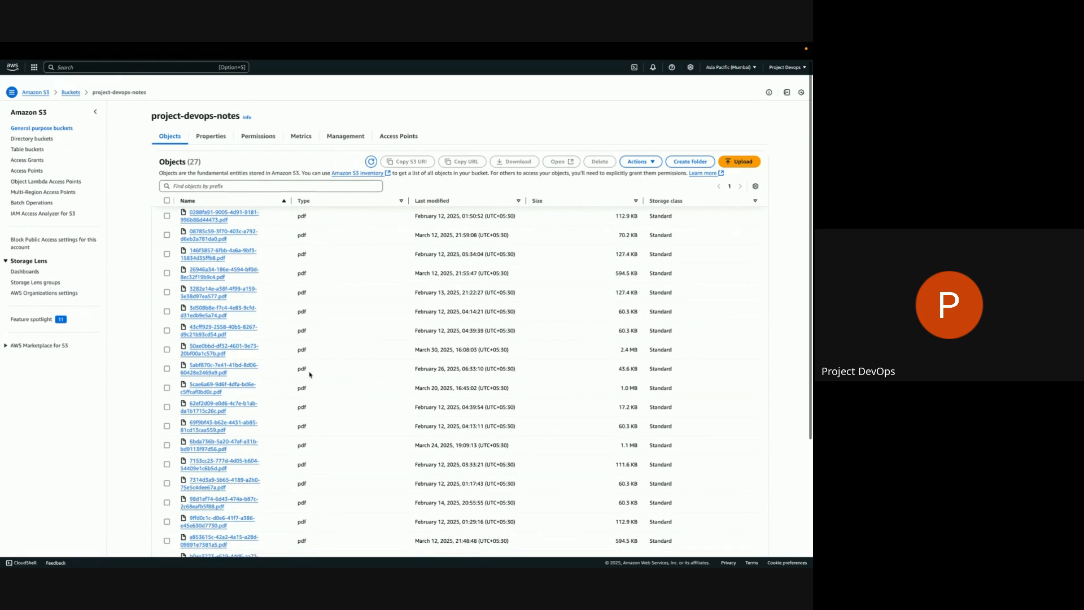
{"action": "mouse_move", "coordinate": [593, 45]}
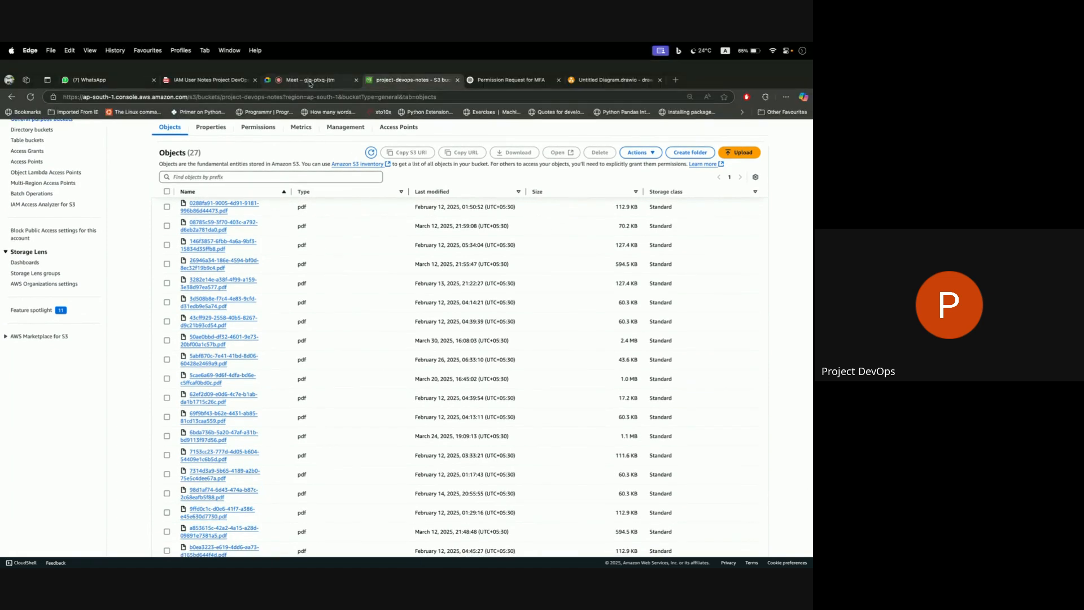
{"action": "left_click", "coordinate": [596, 81]}
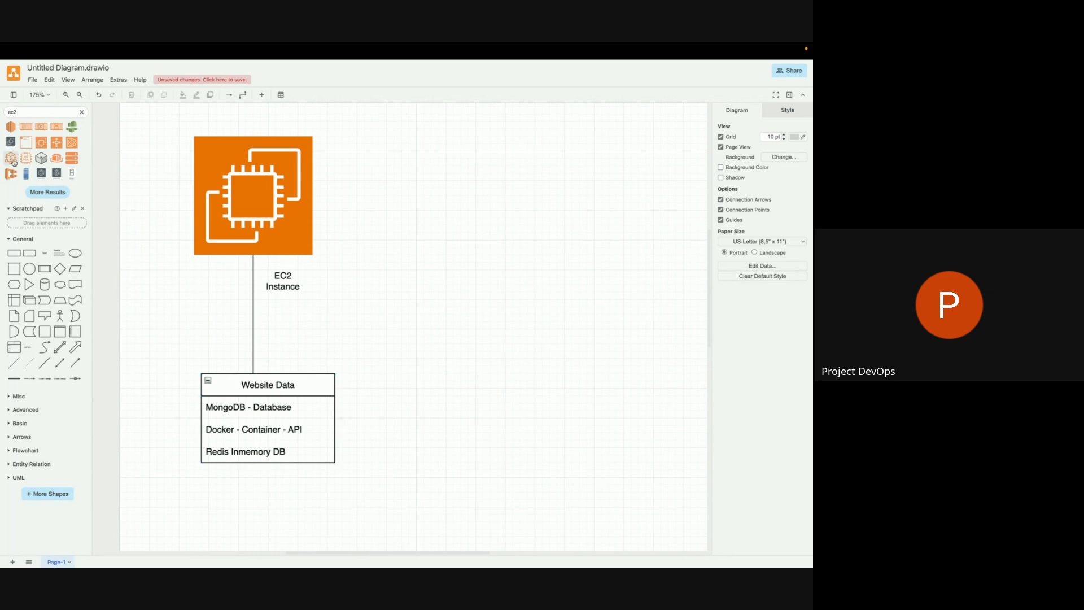
- Place an 'EC2 instance contents' group and stretch it around the icon, label and Website Data list
{"action": "mouse_move", "coordinate": [26, 145]}
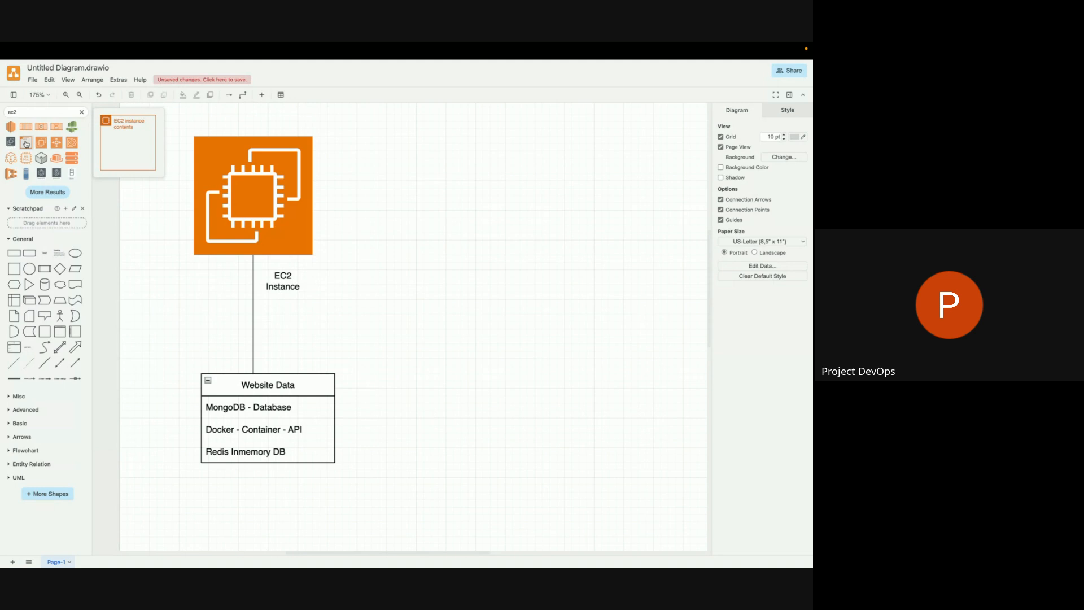
{"action": "left_click_drag", "start_coordinate": [26, 144], "coordinate": [355, 346]}
{"action": "left_click_drag", "start_coordinate": [349, 277], "coordinate": [254, 238]}
{"action": "left_click", "coordinate": [272, 212]}
{"action": "left_click_drag", "start_coordinate": [442, 379], "coordinate": [478, 459]}
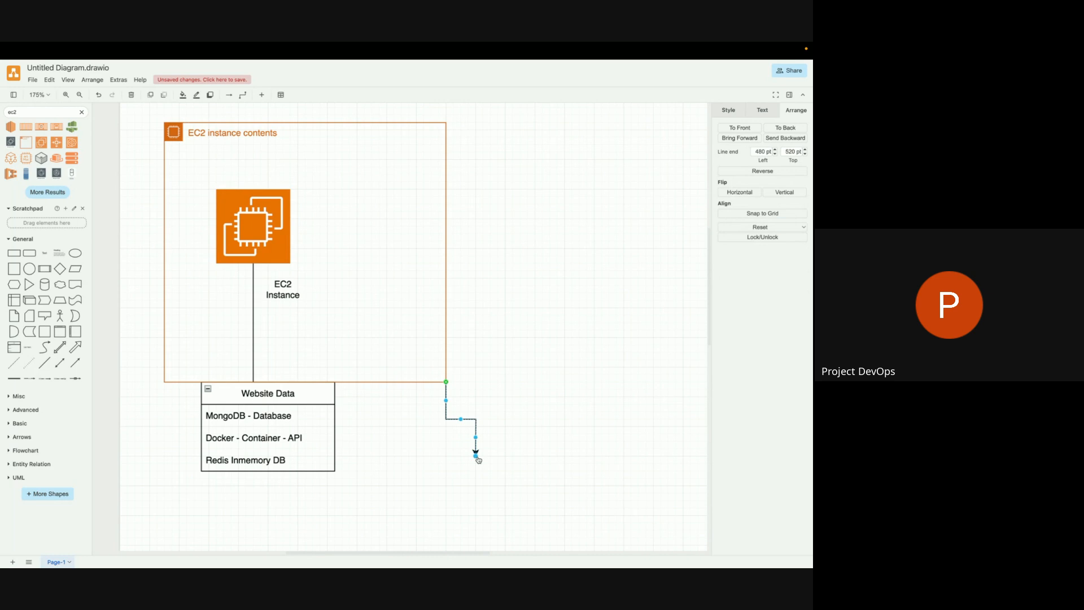
{"action": "key", "text": "ctrl+z"}
{"action": "left_click", "coordinate": [406, 382]}
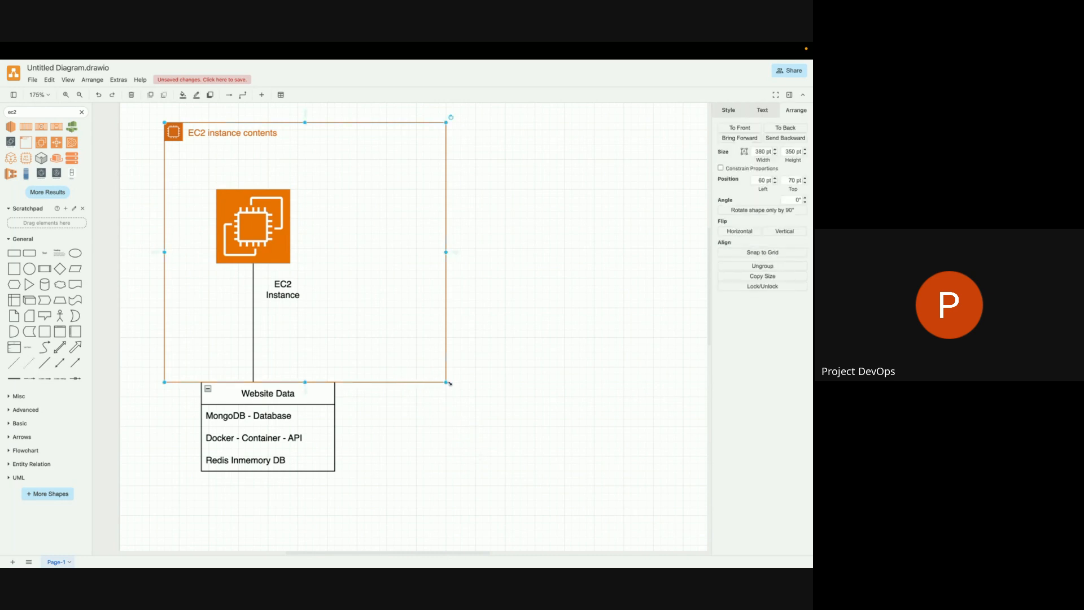
{"action": "left_click_drag", "start_coordinate": [450, 384], "coordinate": [455, 497]}
{"action": "left_click", "coordinate": [508, 467]}
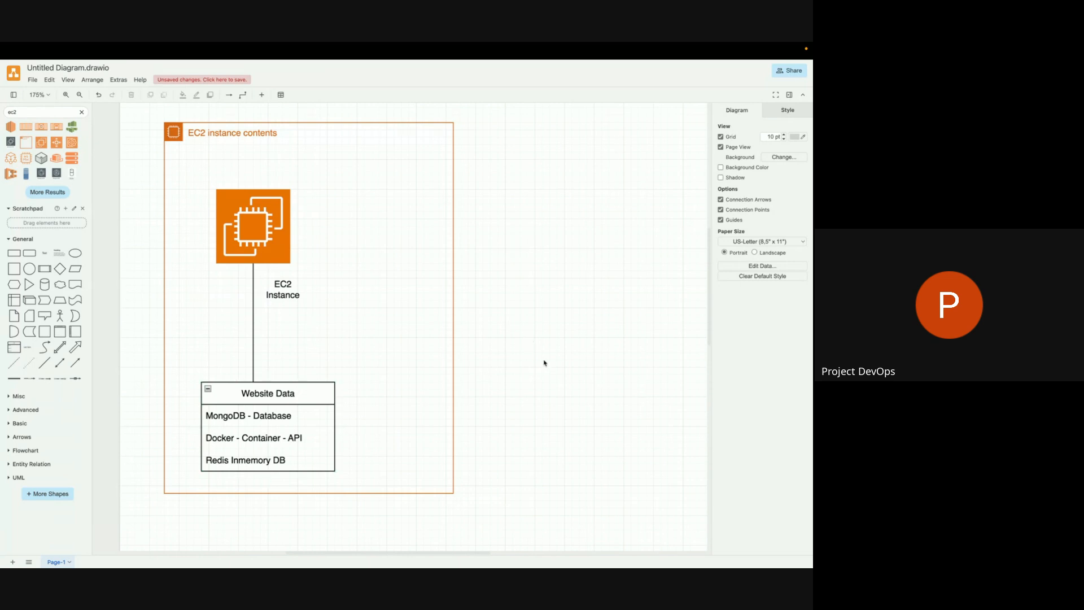
- Search shapes for 's3' and place a green S3 bucket right of the EC2 group
{"action": "double_click", "coordinate": [43, 113]}
{"action": "type", "text": "s"}
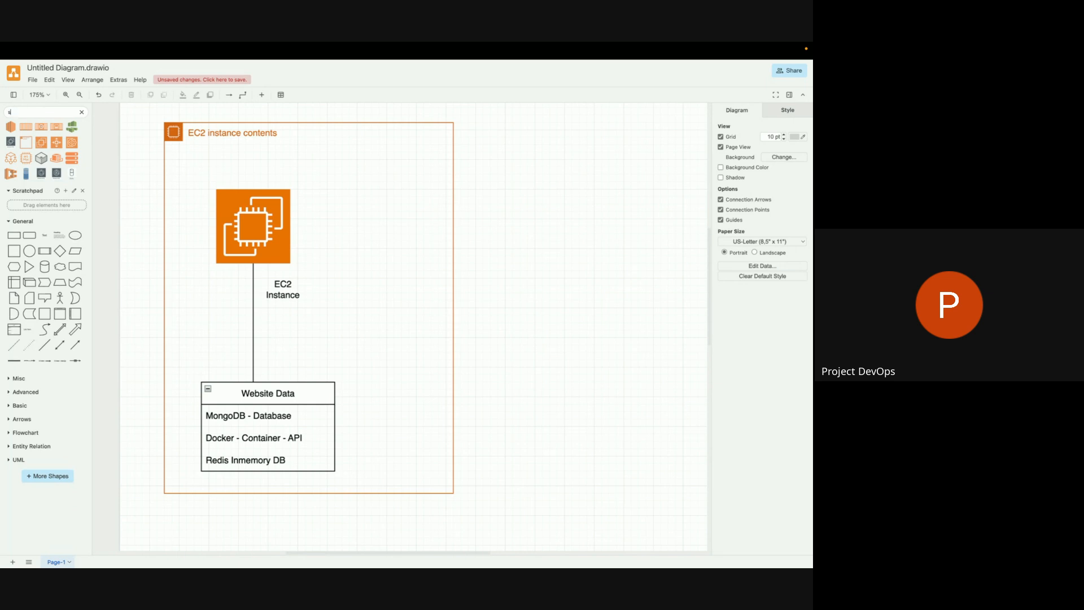
{"action": "type", "text": "3"}
{"action": "key", "text": "Return"}
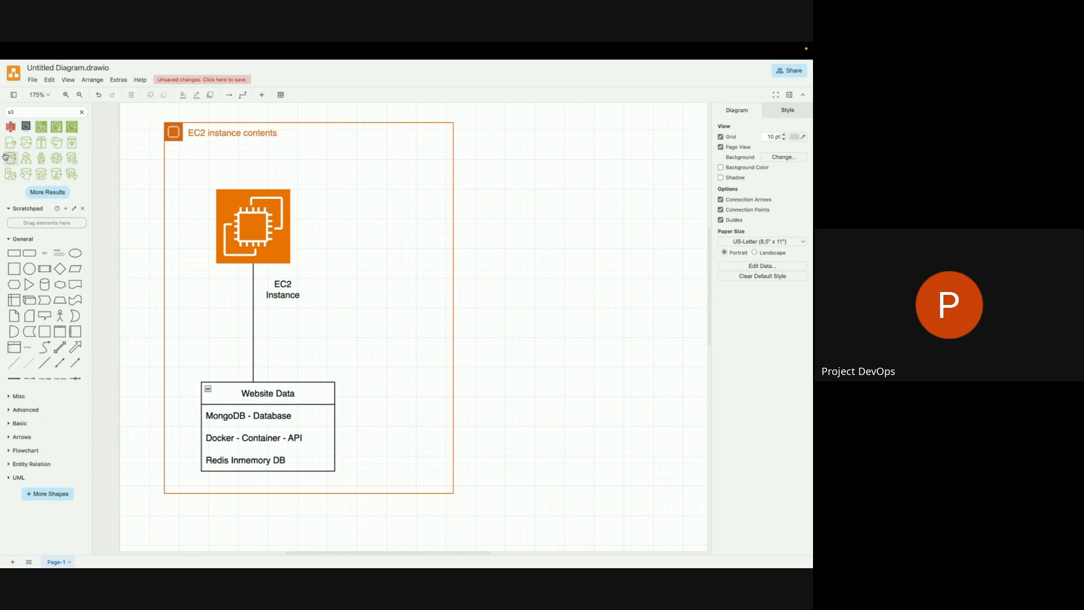
{"action": "left_click", "coordinate": [72, 129]}
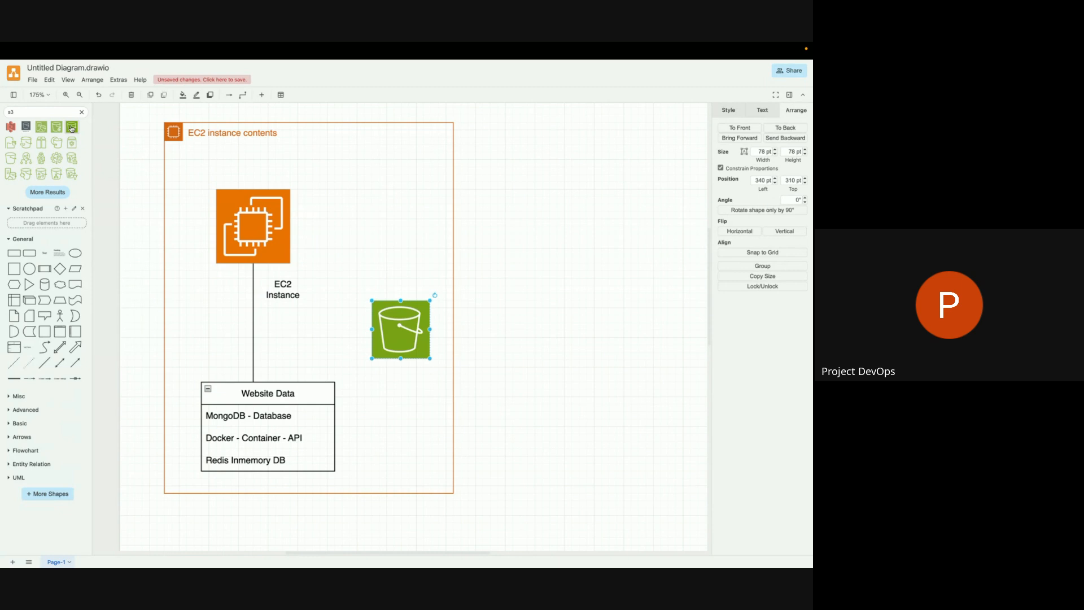
{"action": "left_click_drag", "start_coordinate": [405, 330], "coordinate": [583, 308]}
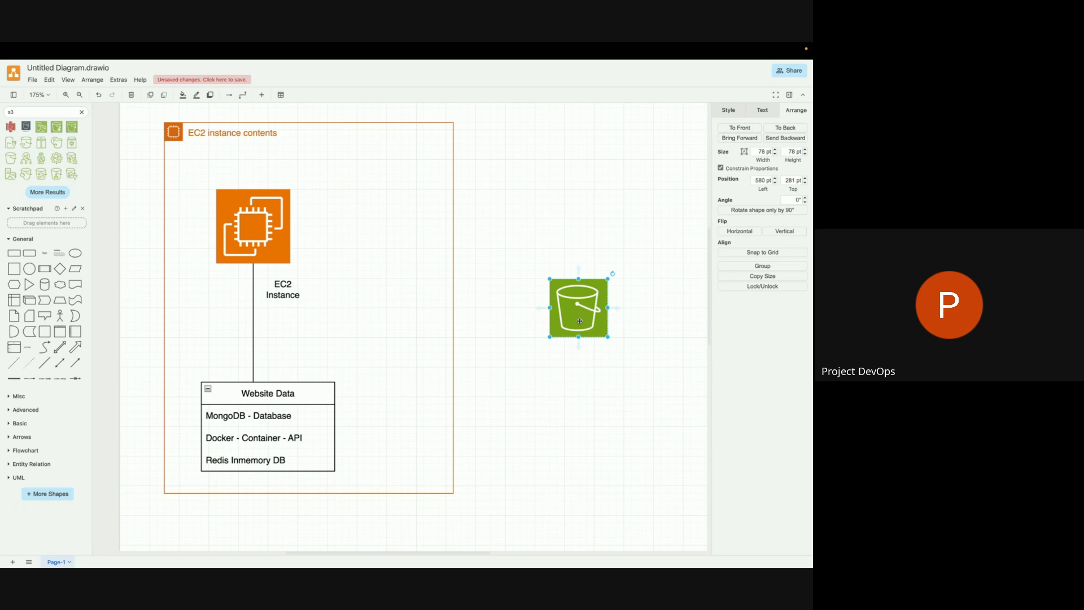
- Add a red S3 icon above the green bucket and stretch it to 76.5 × 90
{"action": "mouse_move", "coordinate": [9, 131]}
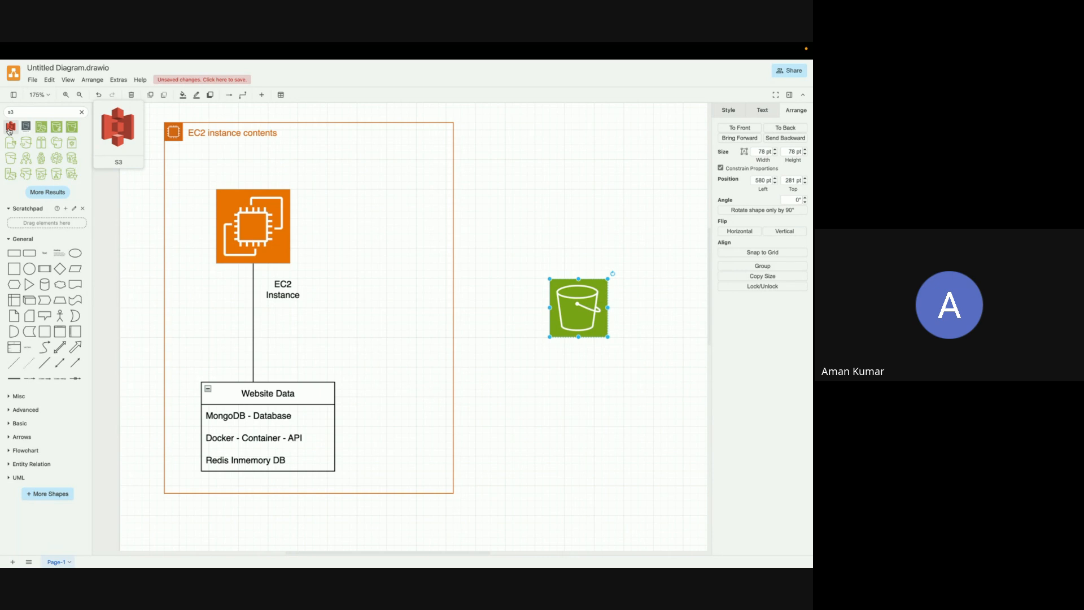
{"action": "left_click_drag", "start_coordinate": [9, 130], "coordinate": [548, 157]}
{"action": "mouse_move", "coordinate": [578, 220]}
{"action": "left_mouse_down"}
{"action": "mouse_move", "coordinate": [578, 241]}
{"action": "mouse_move", "coordinate": [578, 221]}
{"action": "left_mouse_up"}
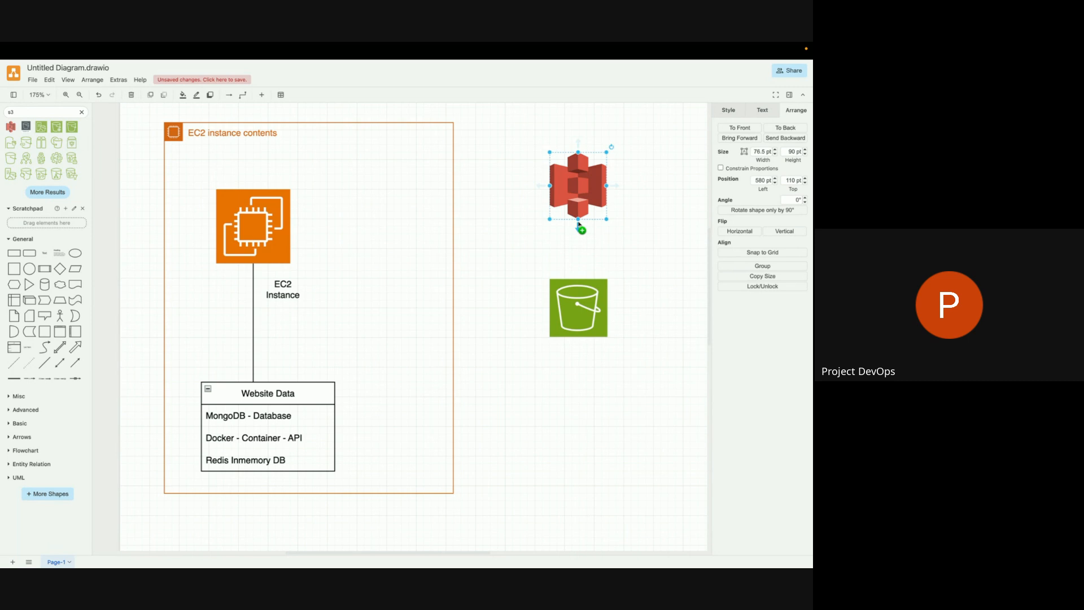
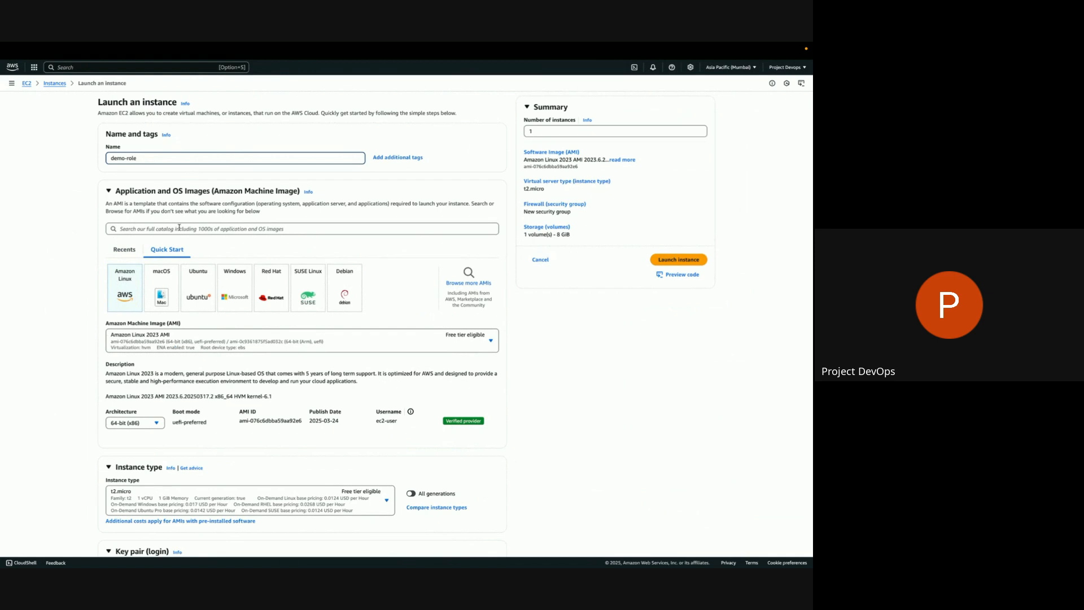
- Choose the Ubuntu Server 24.04 LTS image and keep the t2.micro instance type
{"action": "left_click", "coordinate": [206, 289]}
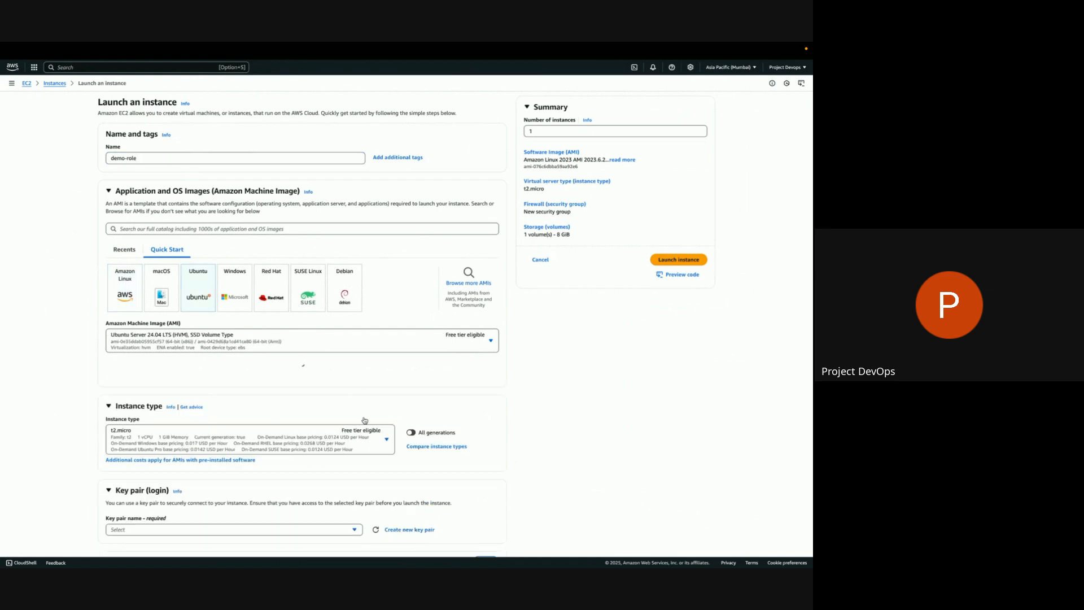
{"action": "scroll", "coordinate": [364, 420], "scroll_direction": "down", "scroll_amount": 2}
{"action": "scroll", "coordinate": [173, 243], "scroll_direction": "down", "scroll_amount": 3}
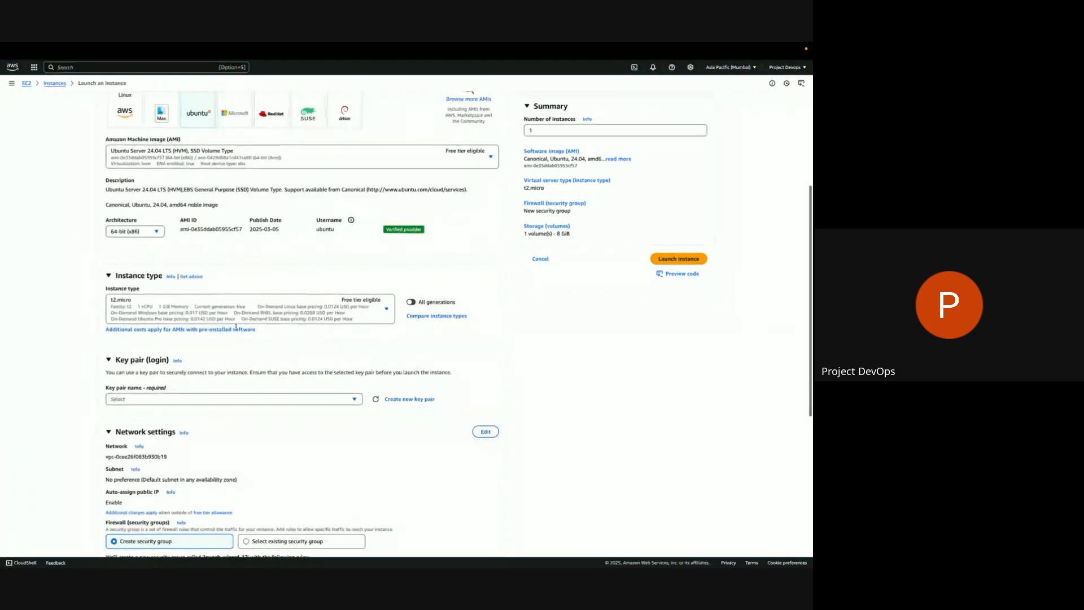
{"action": "left_click", "coordinate": [219, 321]}
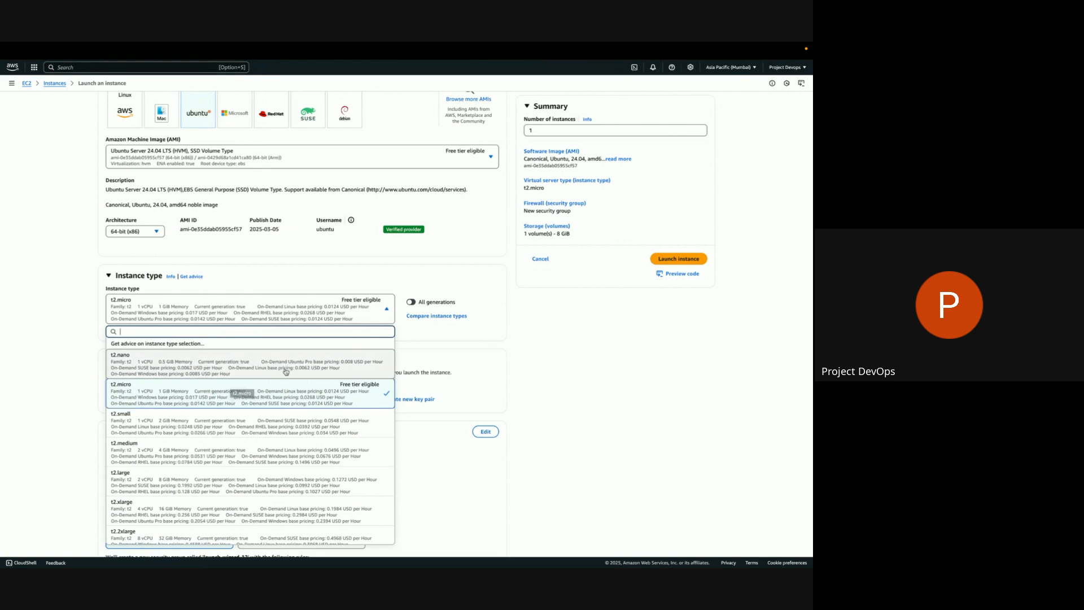
{"action": "left_click", "coordinate": [278, 394]}
{"action": "scroll", "coordinate": [570, 409], "scroll_direction": "down", "scroll_amount": 3}
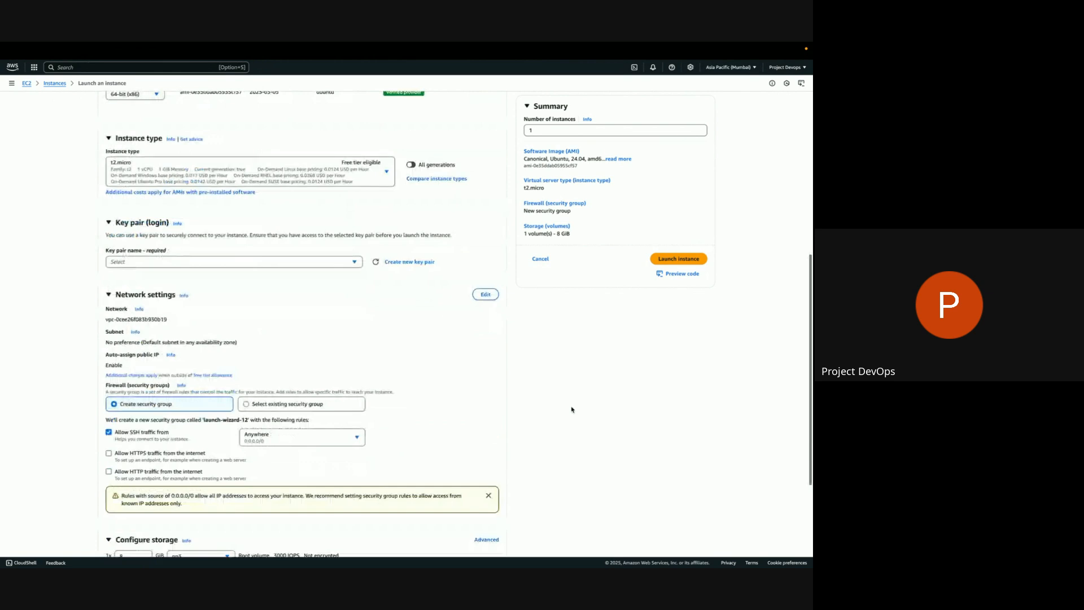
- Select the ec2-backend key pair and launch the demo-role instance
{"action": "left_click", "coordinate": [269, 261]}
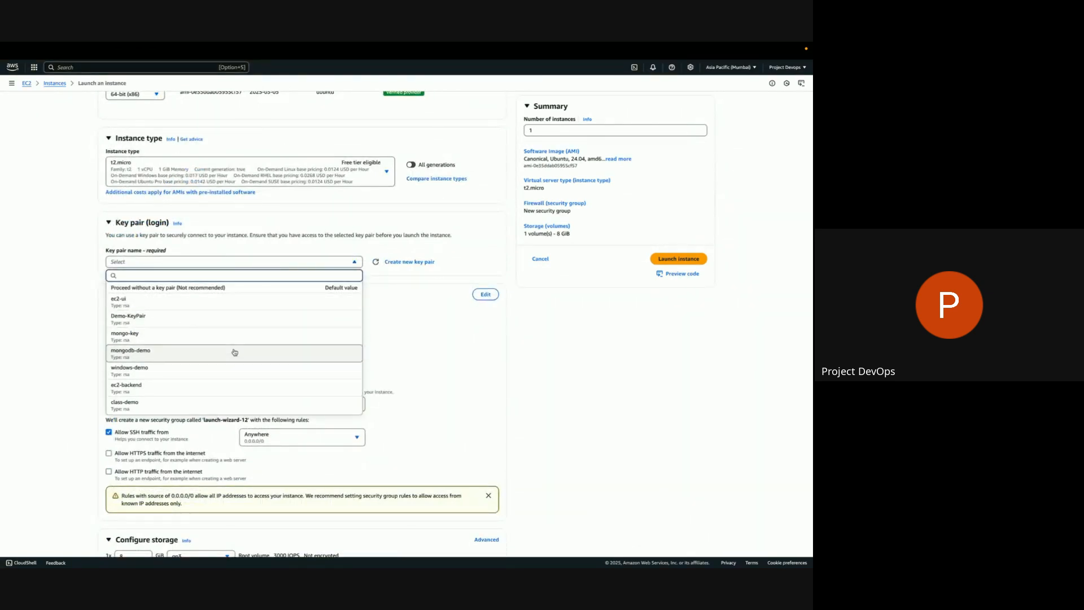
{"action": "left_click", "coordinate": [230, 388]}
{"action": "scroll", "coordinate": [503, 393], "scroll_direction": "down", "scroll_amount": 3}
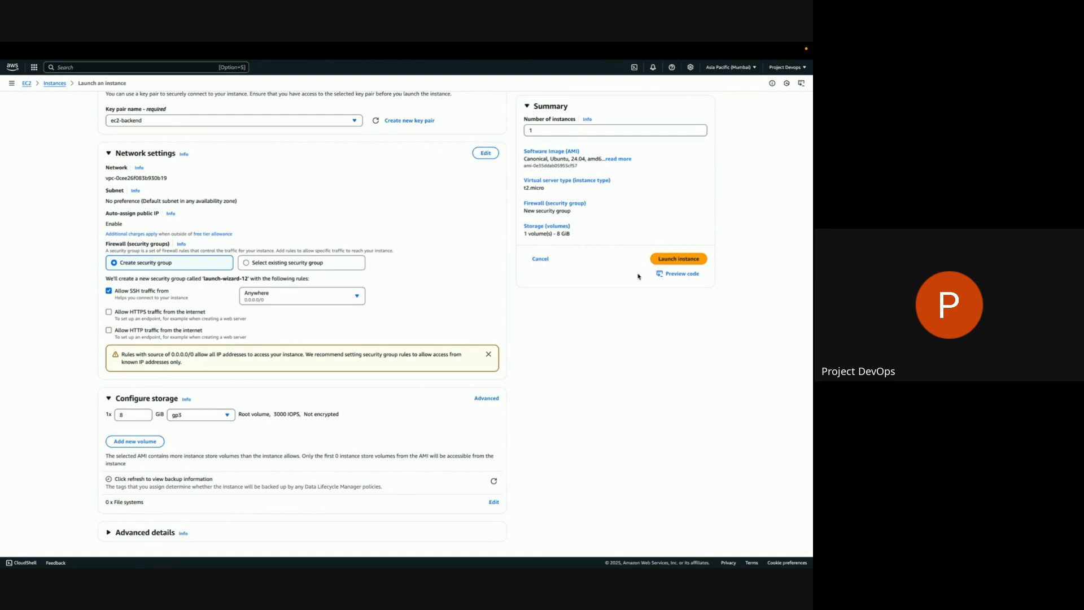
{"action": "left_click", "coordinate": [668, 263]}
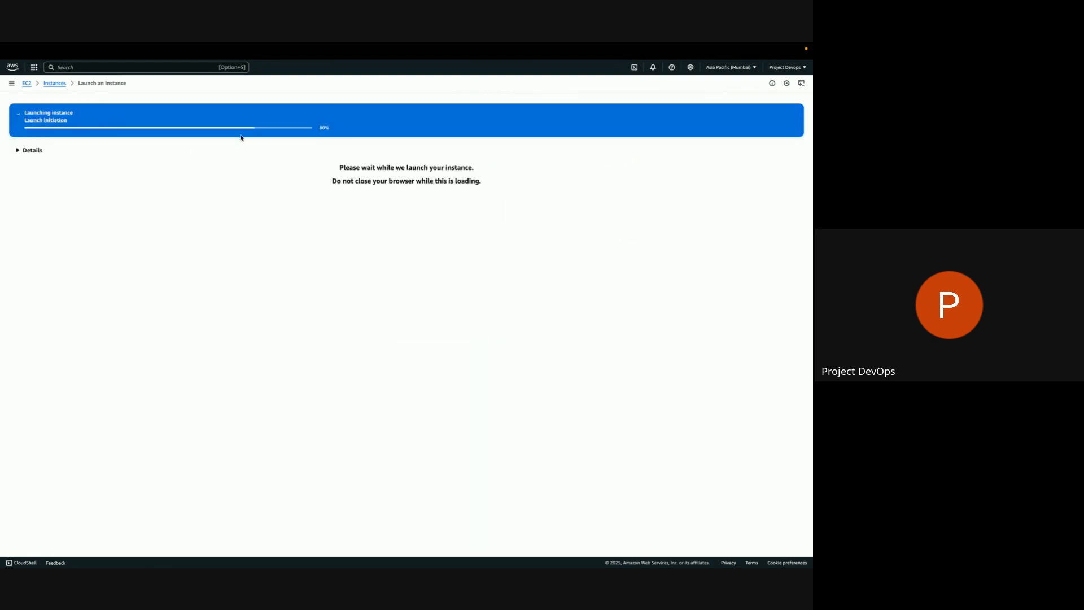
- Refresh the instances list, select demo-role, and copy its example SSH client command
{"action": "left_click", "coordinate": [760, 433]}
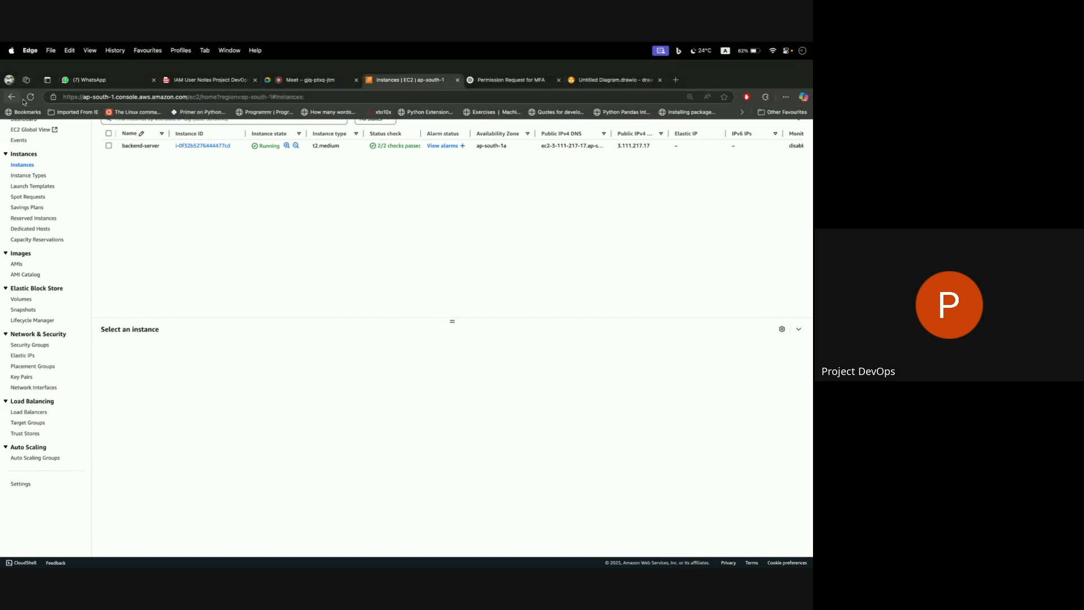
{"action": "left_click", "coordinate": [30, 97]}
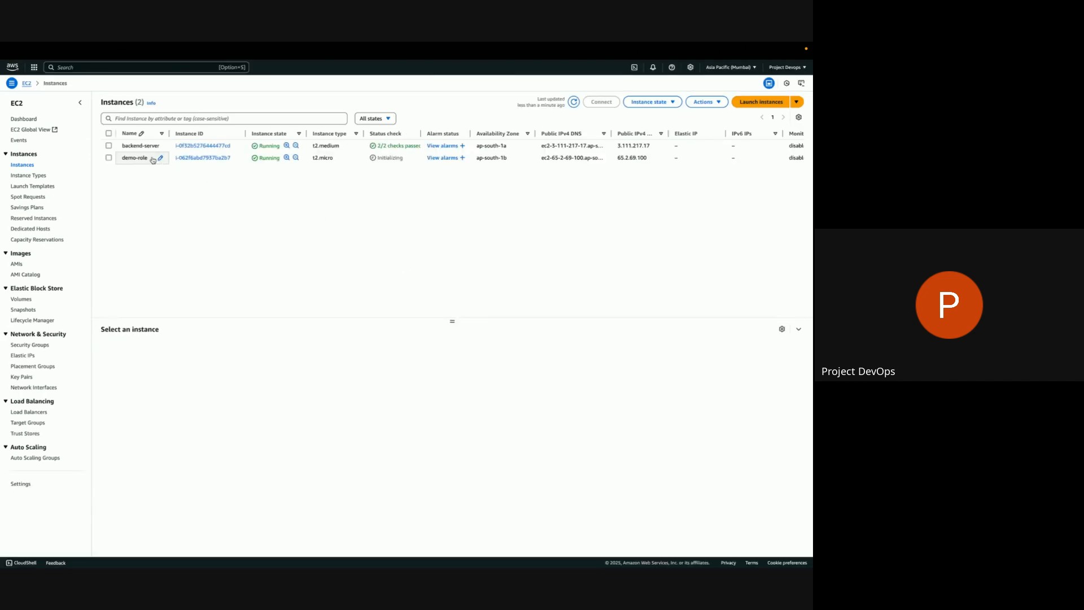
{"action": "left_click", "coordinate": [127, 158]}
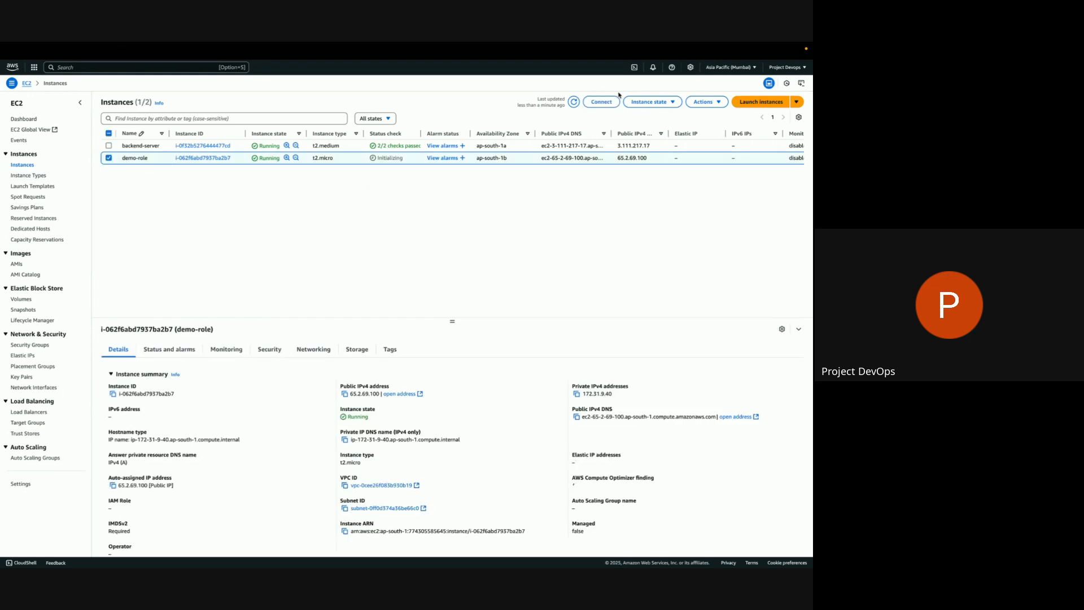
{"action": "left_click", "coordinate": [601, 102]}
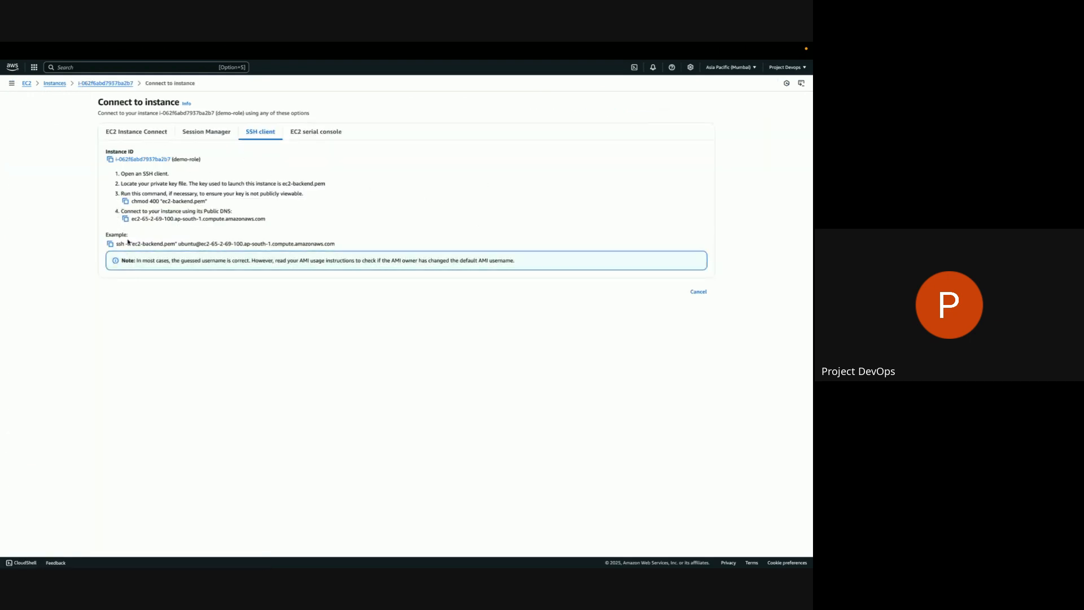
{"action": "left_click", "coordinate": [111, 243]}
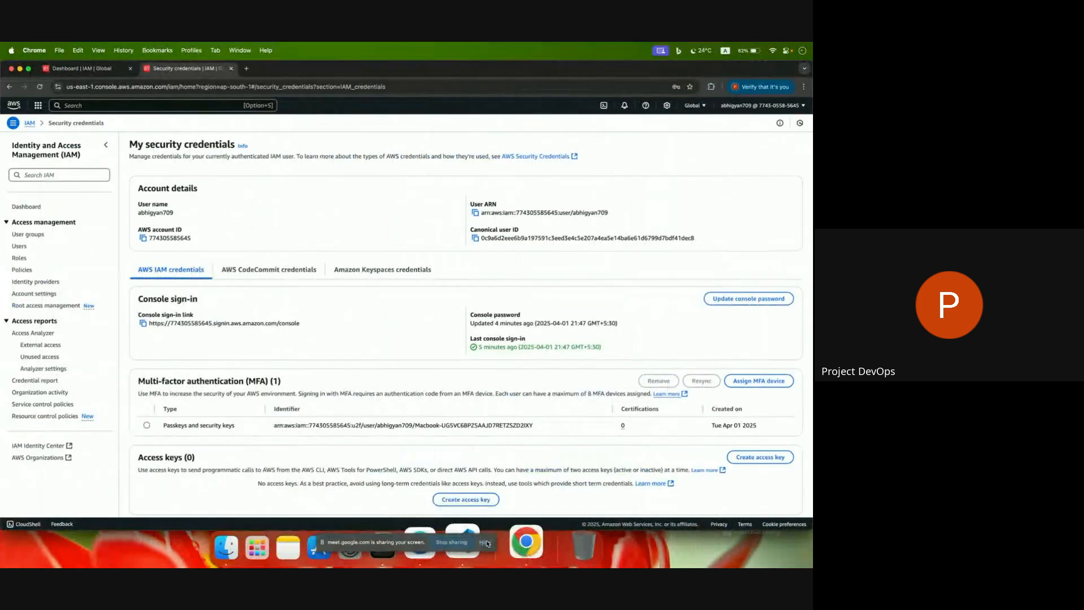
- In the terminal, change into the downloads folder with cd downloads
{"action": "left_click", "coordinate": [487, 543]}
{"action": "left_click", "coordinate": [405, 544]}
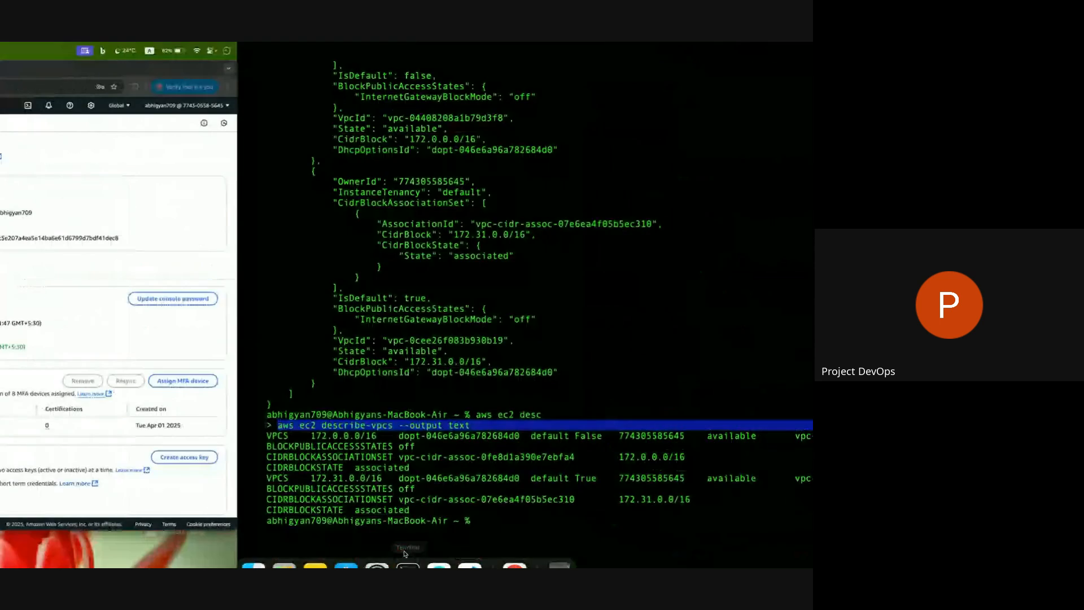
{"action": "left_click", "coordinate": [292, 514]}
{"action": "type", "text": "cd dow"}
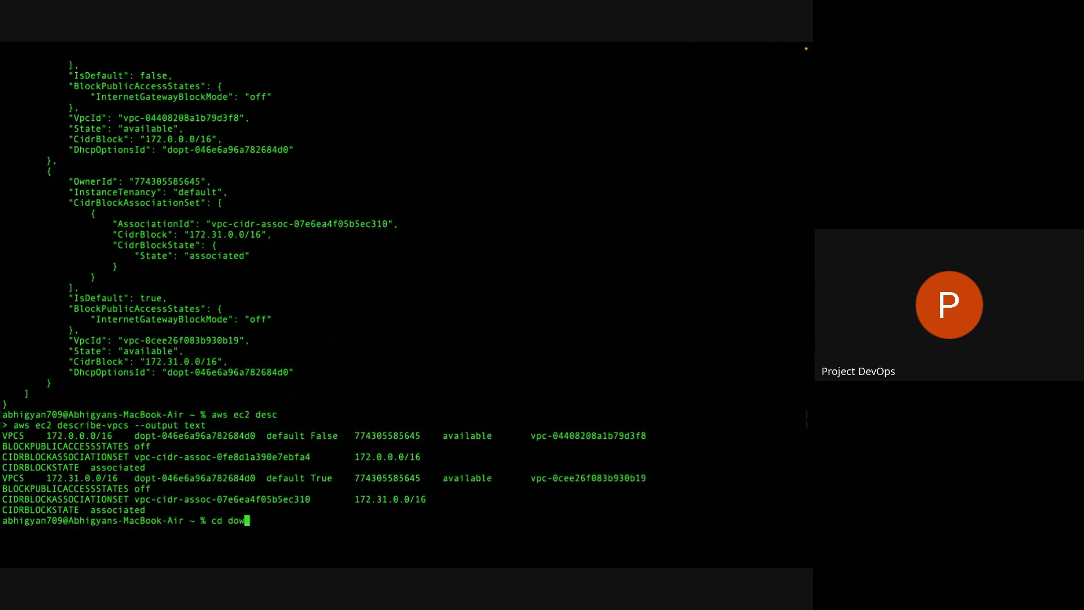
{"action": "type", "text": "nloads"}
{"action": "key", "text": "Return"}
- Run the copied ssh -i command and answer yes to trust the instance's host key
{"action": "key", "text": "super+v"}
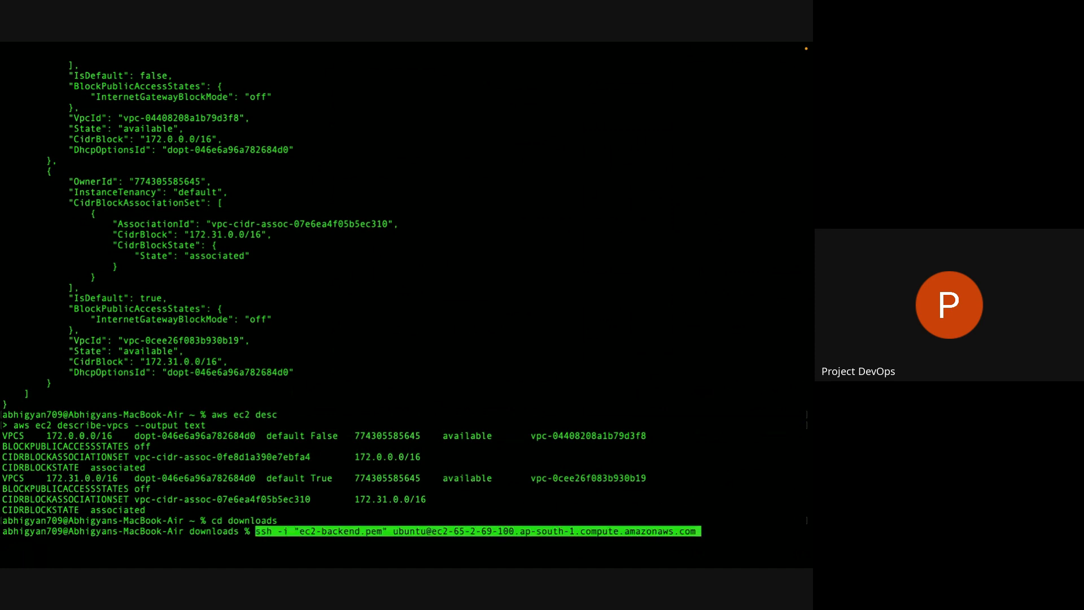
{"action": "key", "text": "Return"}
{"action": "type", "text": "yes"}
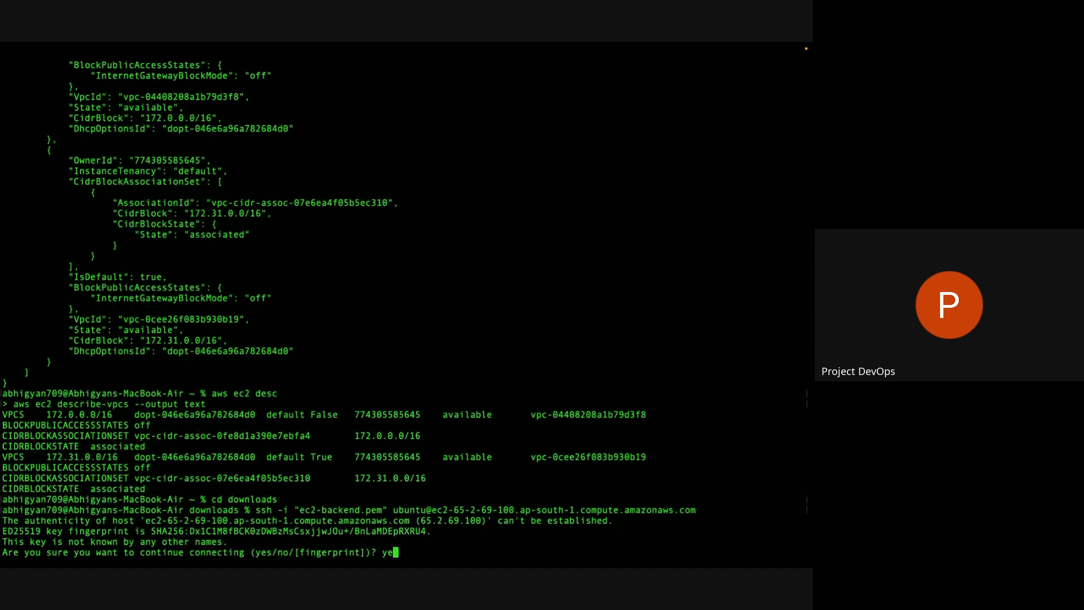
{"action": "key", "text": "Return"}
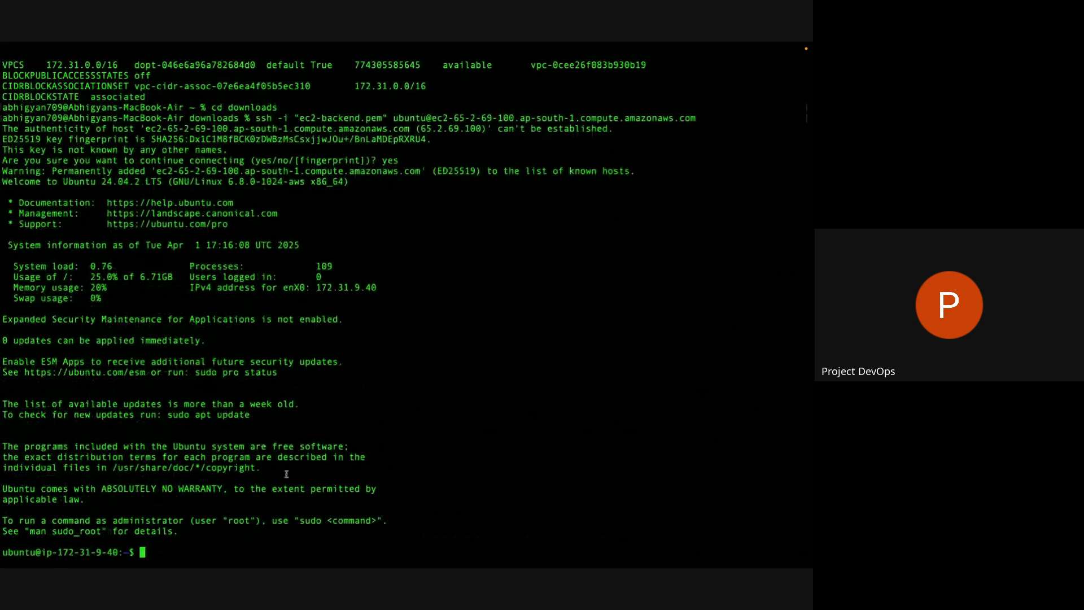
{"action": "key", "text": "ctrl+Left"}
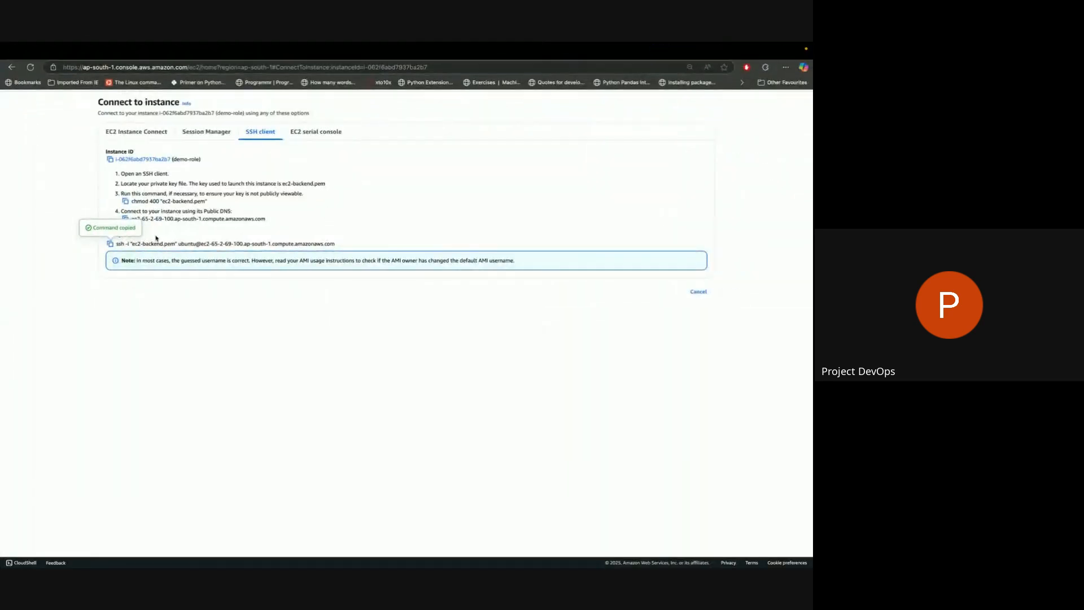
- Search 'iam' in the console, open IAM, and go to its Roles list
{"action": "left_click", "coordinate": [155, 63]}
{"action": "type", "text": "iam"}
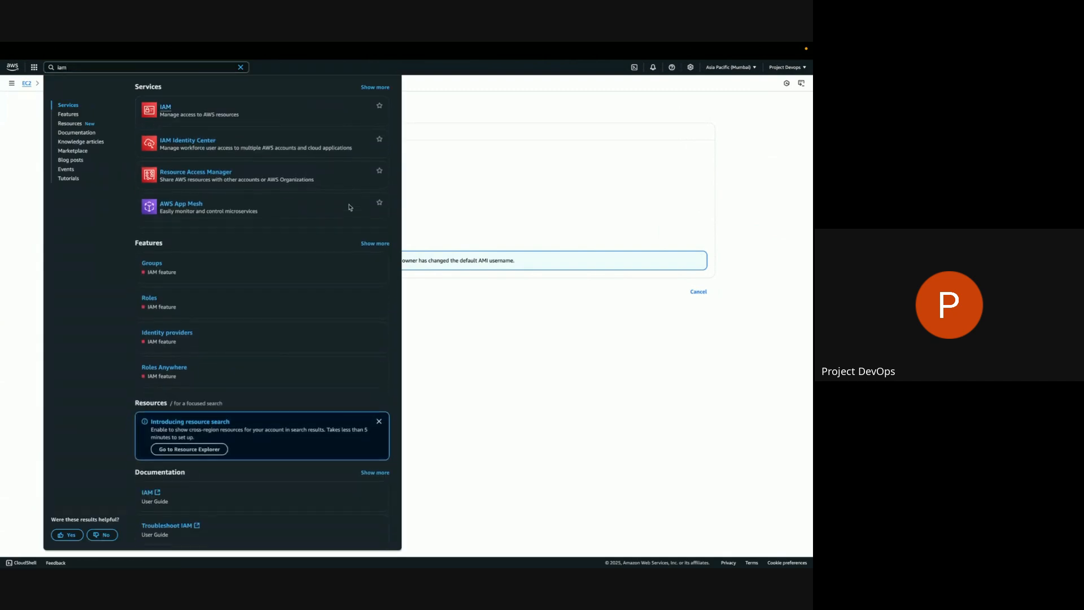
{"action": "left_click", "coordinate": [166, 110]}
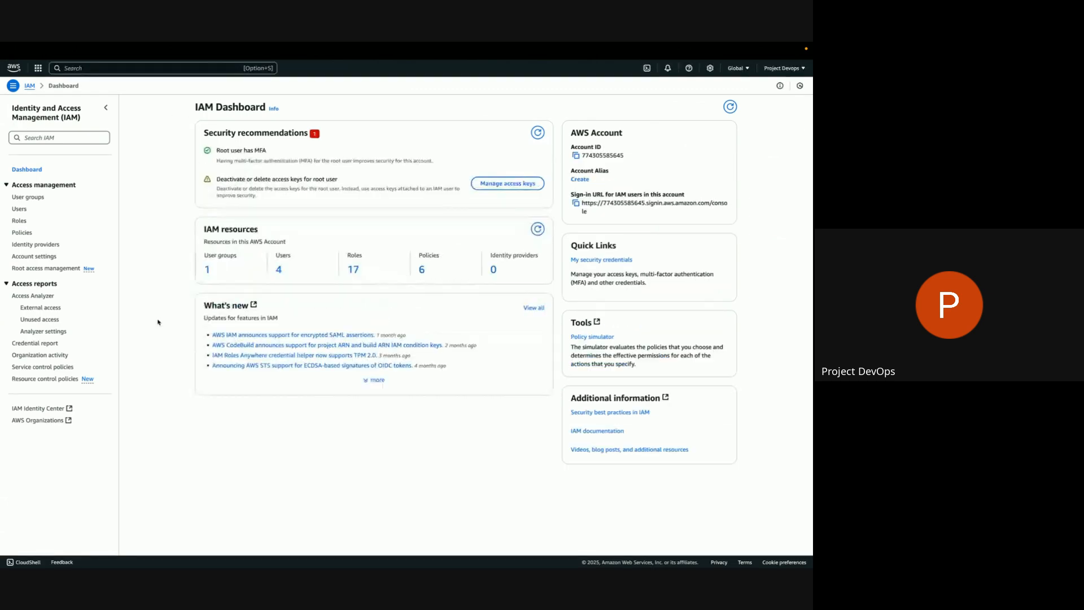
{"action": "key", "text": "ctrl+Left"}
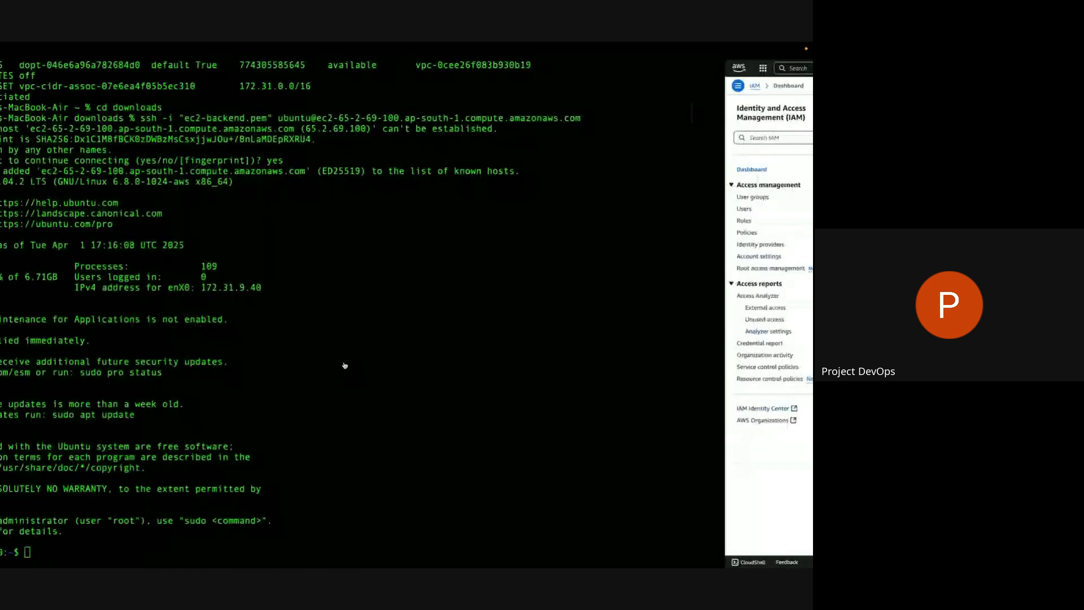
{"action": "key", "text": "ctrl+Left"}
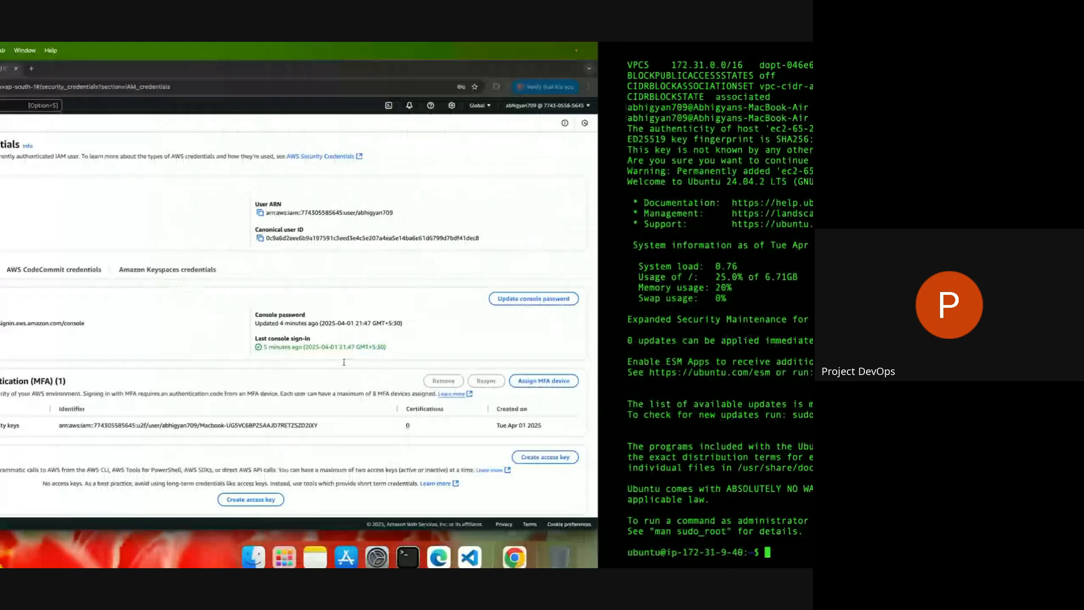
{"action": "key", "text": "ctrl+Right"}
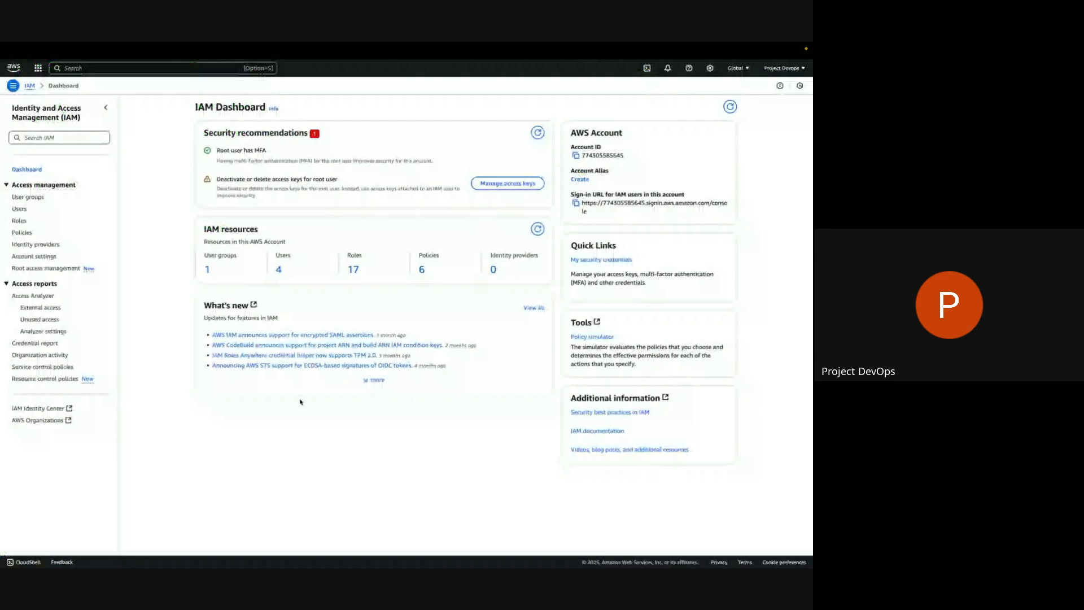
{"action": "left_click", "coordinate": [16, 223]}
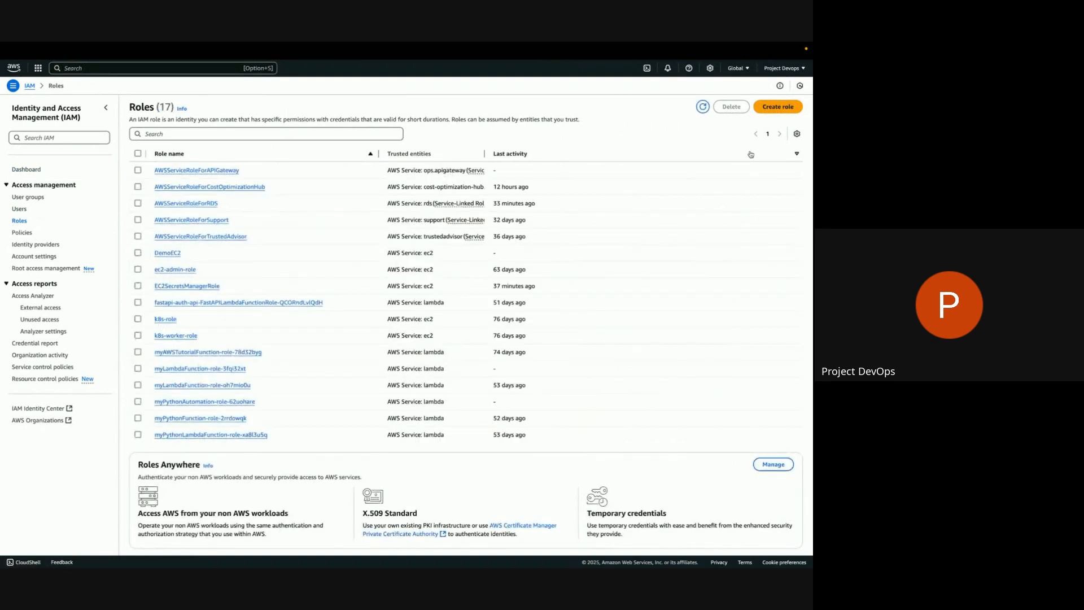
- Start a new role with AWS service as trusted entity and EC2 as its use case
{"action": "left_click", "coordinate": [778, 107]}
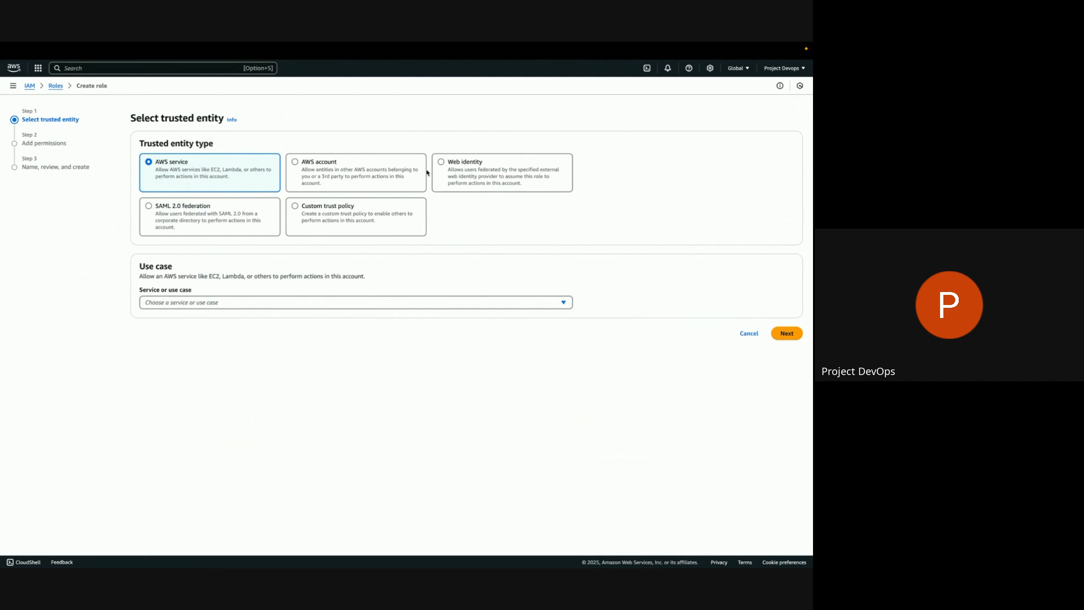
{"action": "left_click", "coordinate": [351, 177]}
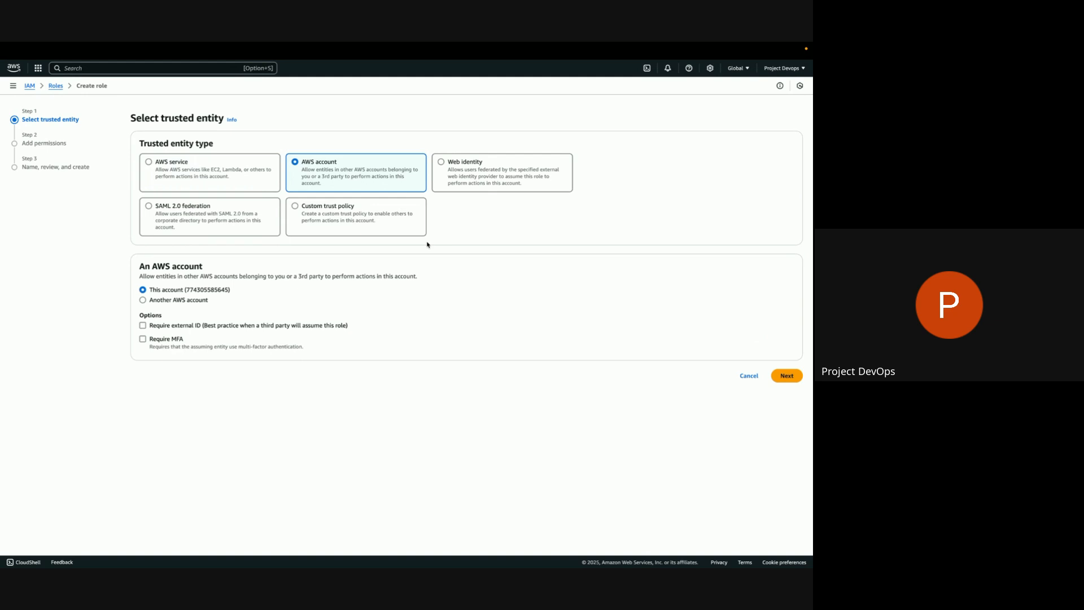
{"action": "left_click", "coordinate": [143, 301]}
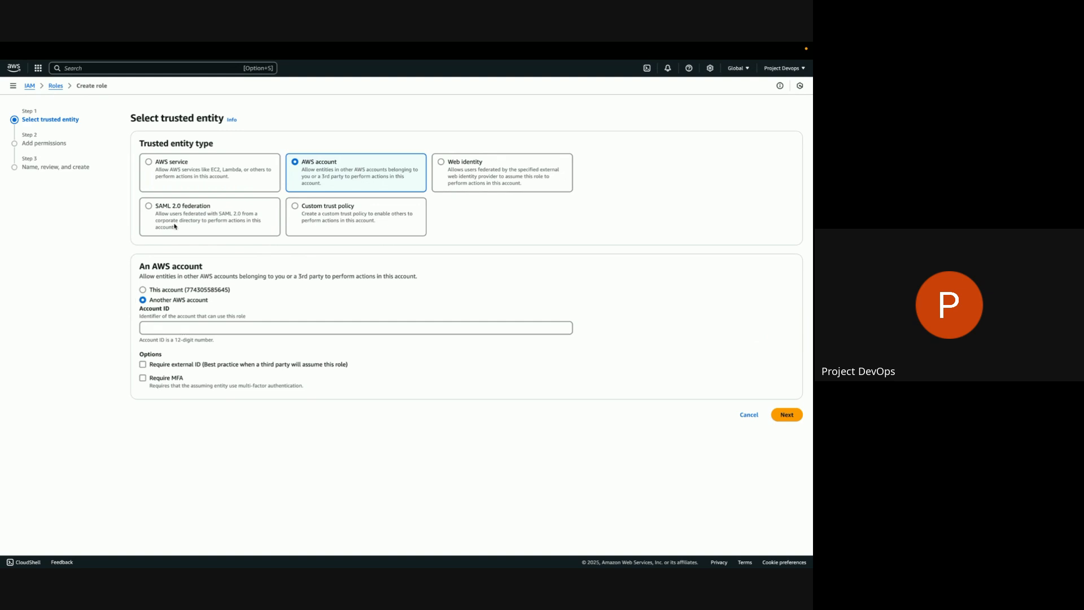
{"action": "left_click", "coordinate": [331, 214]}
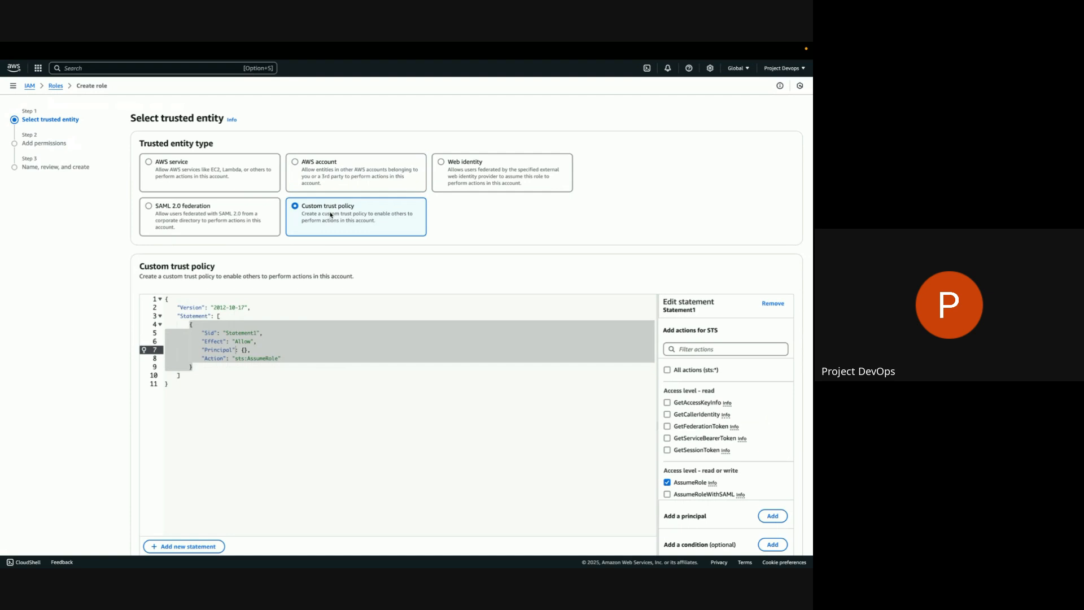
{"action": "left_click", "coordinate": [221, 177]}
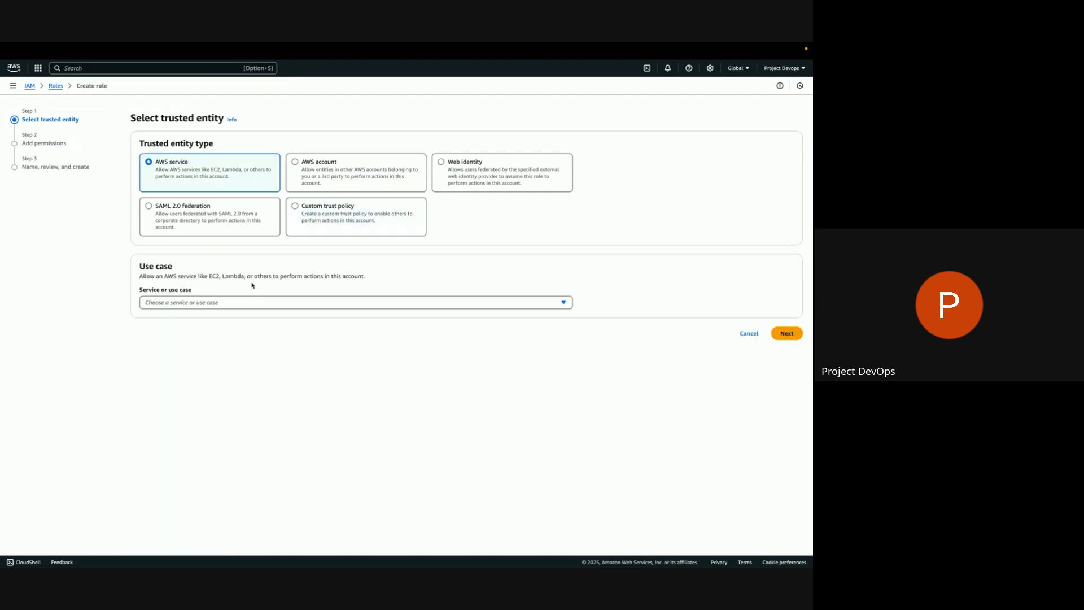
{"action": "left_click", "coordinate": [244, 303]}
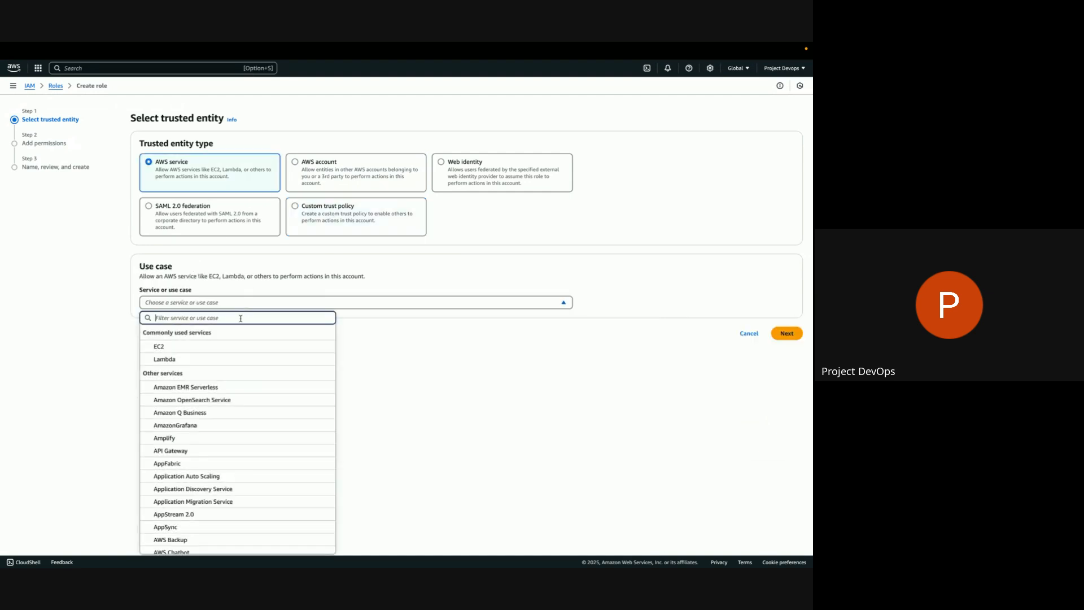
{"action": "left_click", "coordinate": [231, 347]}
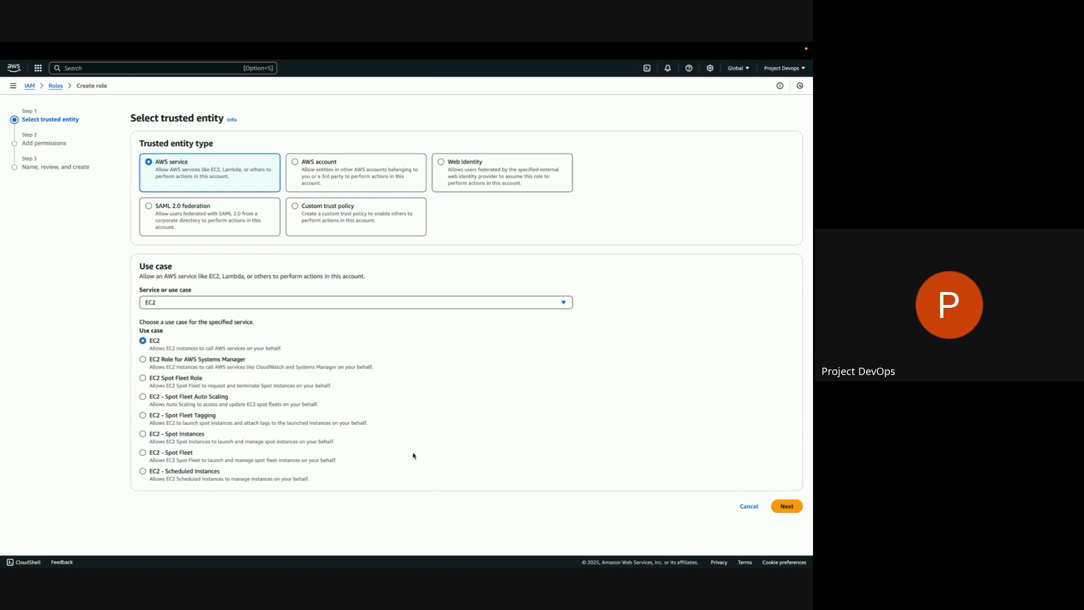
{"action": "left_click", "coordinate": [787, 505]}
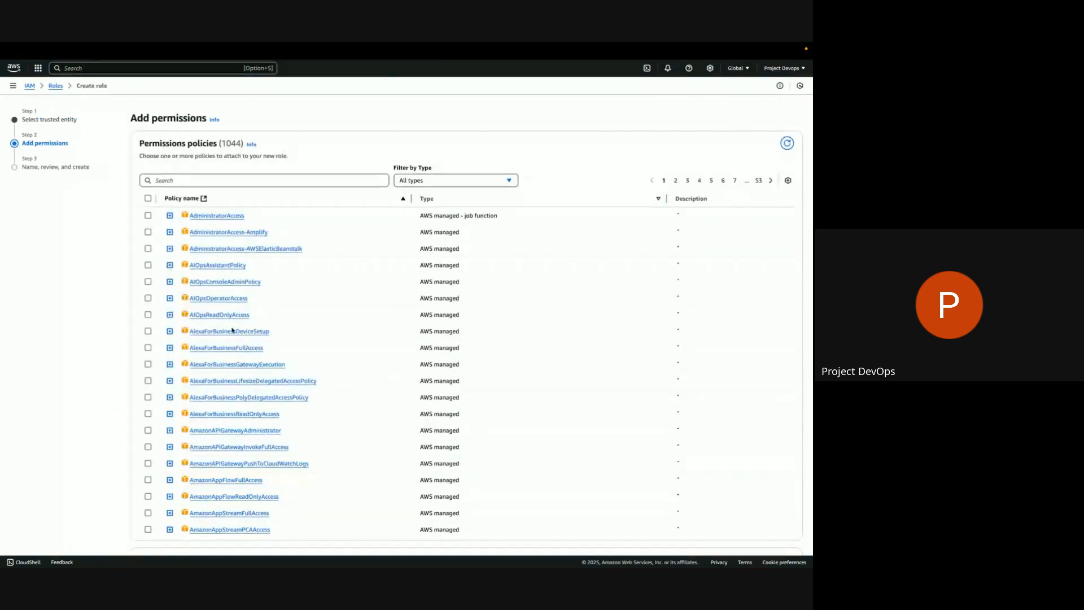
- Filter permission policies by 's3' and attach AmazonS3FullAccess to the role
{"action": "left_click", "coordinate": [189, 180]}
{"action": "type", "text": "s3"}
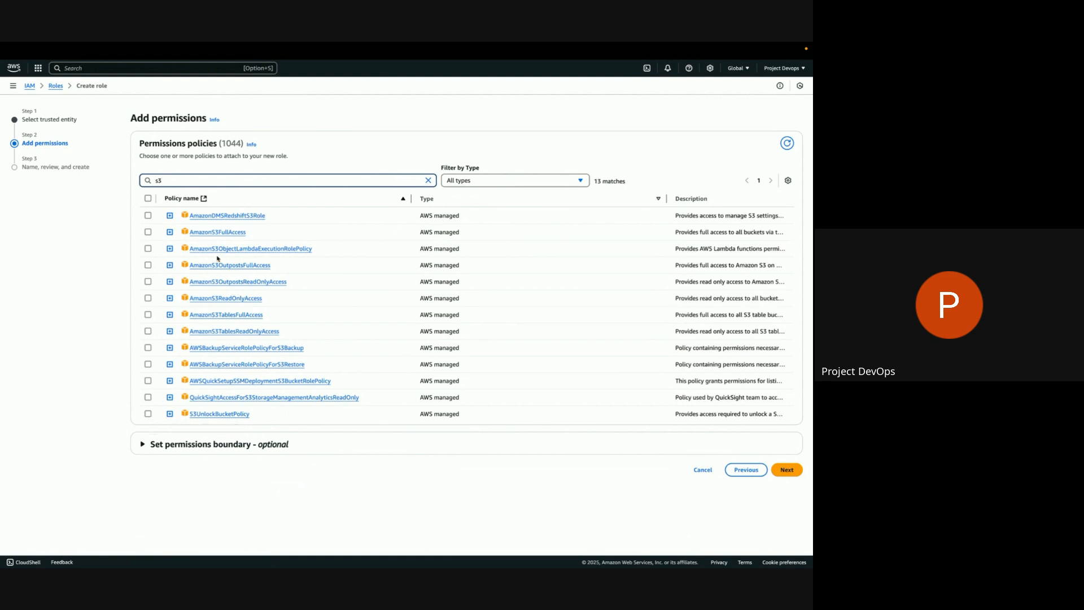
{"action": "left_click", "coordinate": [148, 232]}
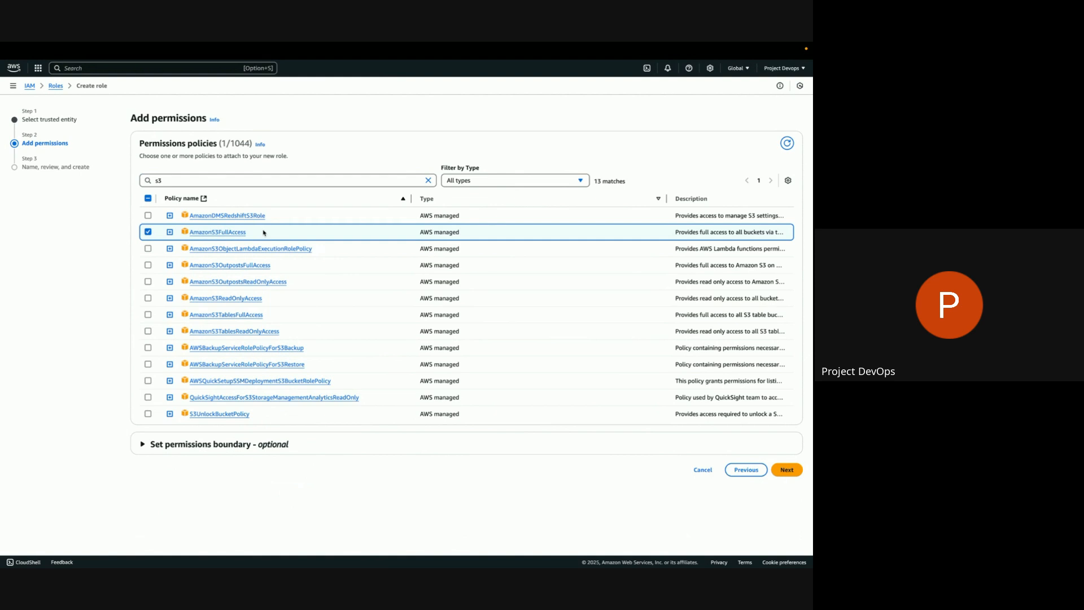
{"action": "left_click", "coordinate": [773, 468]}
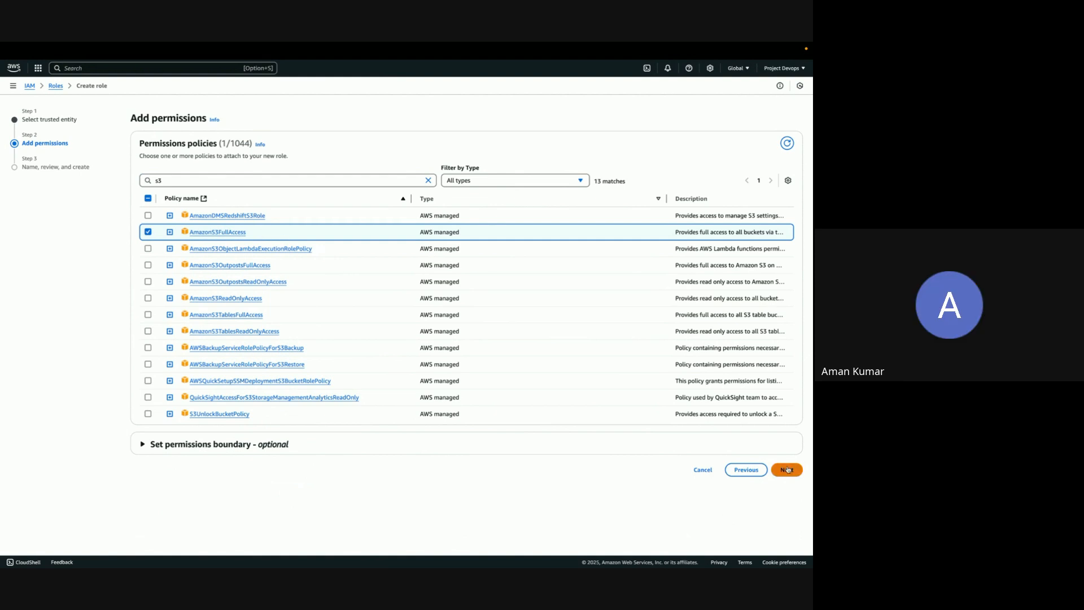
{"action": "scroll", "coordinate": [452, 390], "scroll_direction": "down", "scroll_amount": 1}
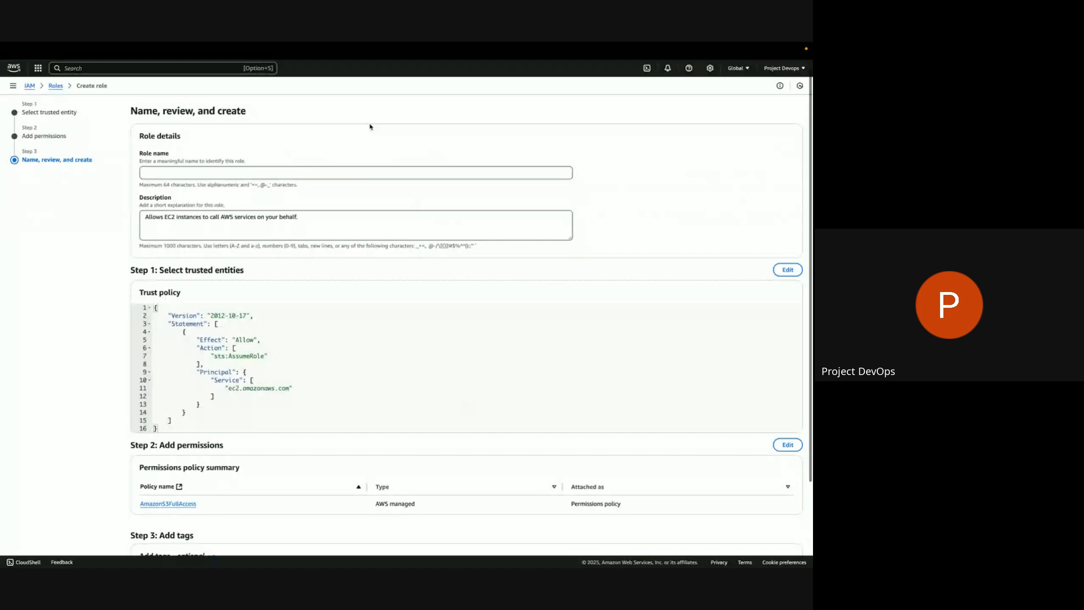
- Name the role demo-ec2-s3-fullaccess and create it
{"action": "left_click", "coordinate": [357, 179]}
{"action": "type", "text": "demo-ec2-"}
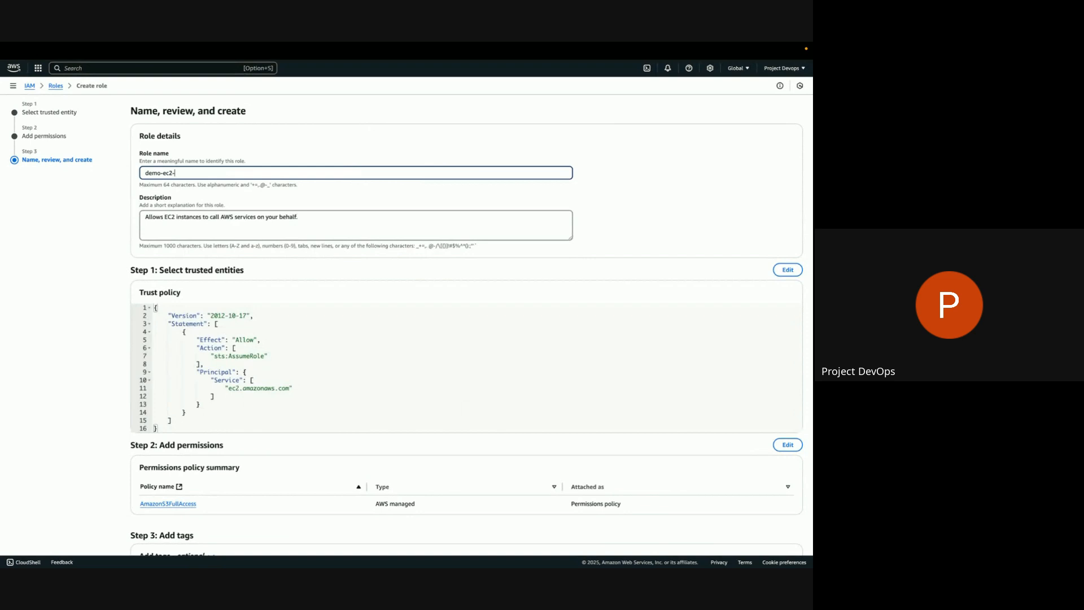
{"action": "type", "text": "s3-fullaccess"}
{"action": "scroll", "coordinate": [378, 437], "scroll_direction": "down", "scroll_amount": 2}
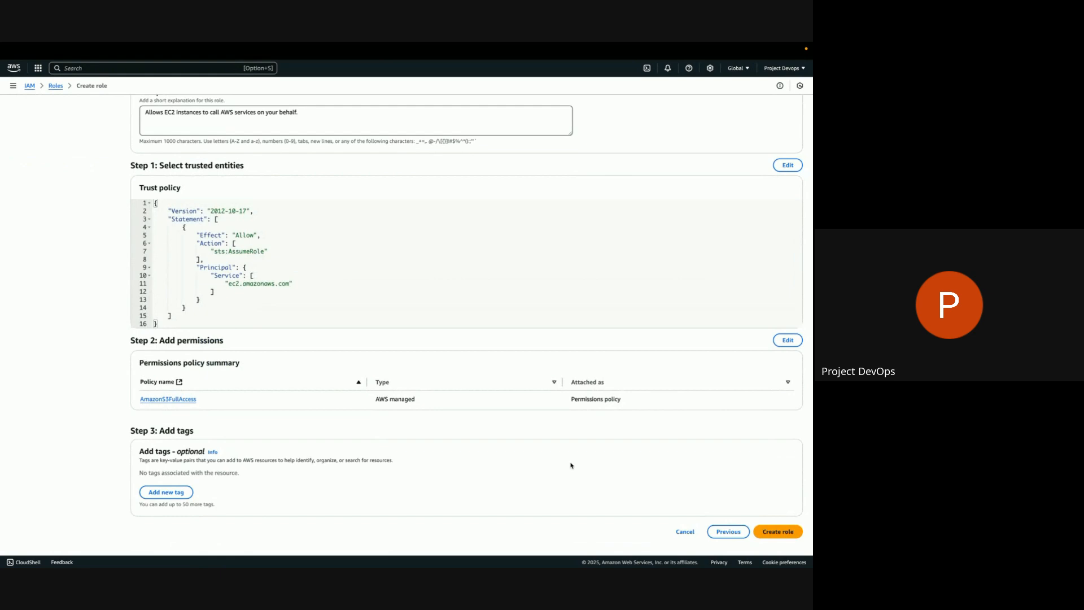
{"action": "left_click", "coordinate": [778, 531]}
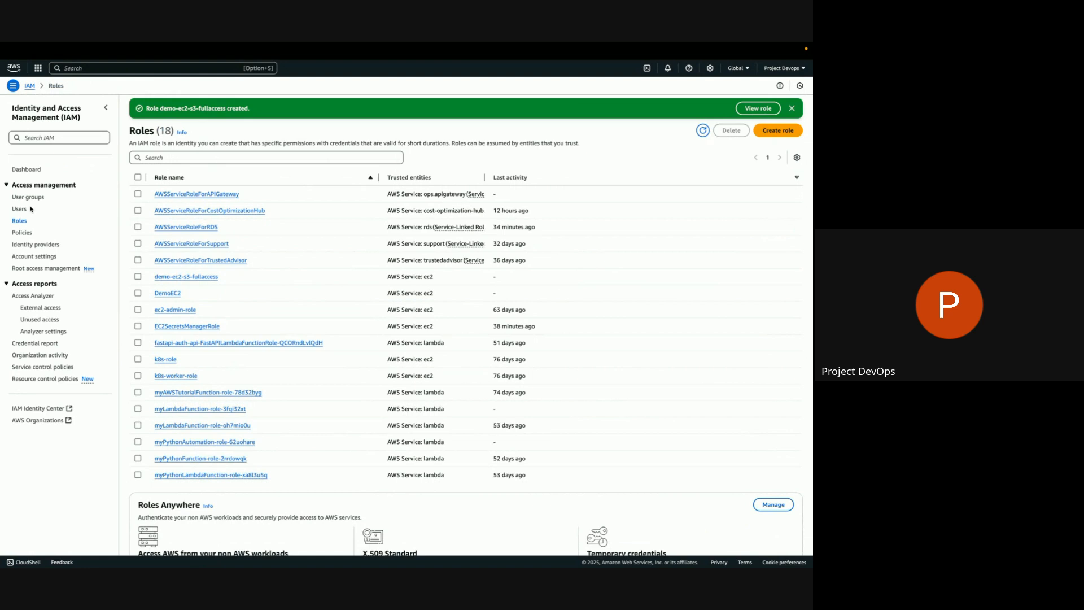
- Search 'ec2' in the console and open the EC2 Instances list
{"action": "left_click", "coordinate": [171, 70]}
{"action": "type", "text": "iam"}
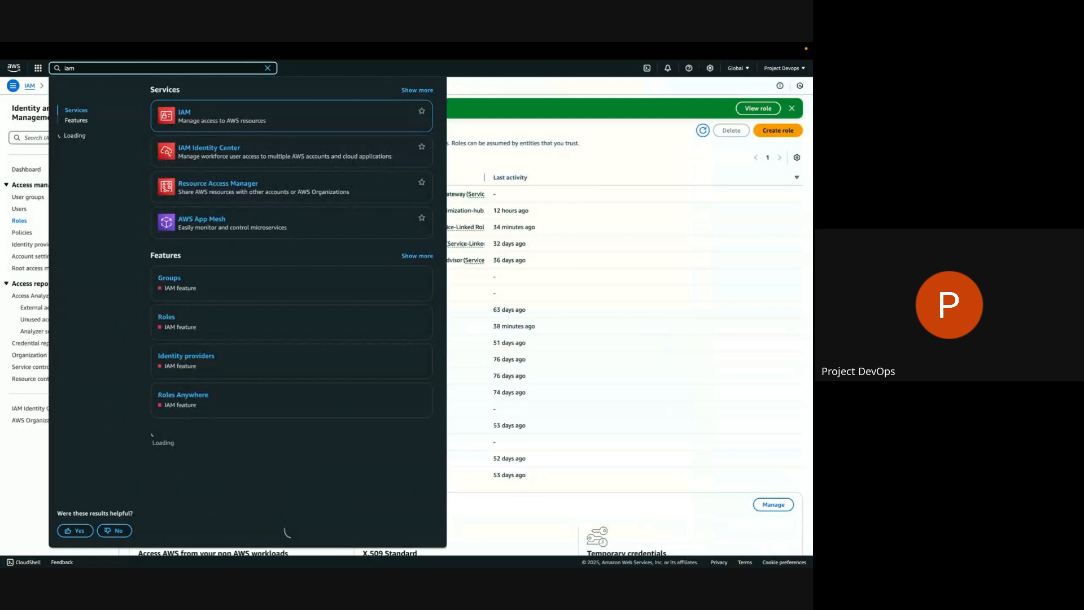
{"action": "key", "text": "BackSpace"}
{"action": "key", "text": "BackSpace"}
{"action": "key", "text": "BackSpace"}
{"action": "type", "text": "ec2"}
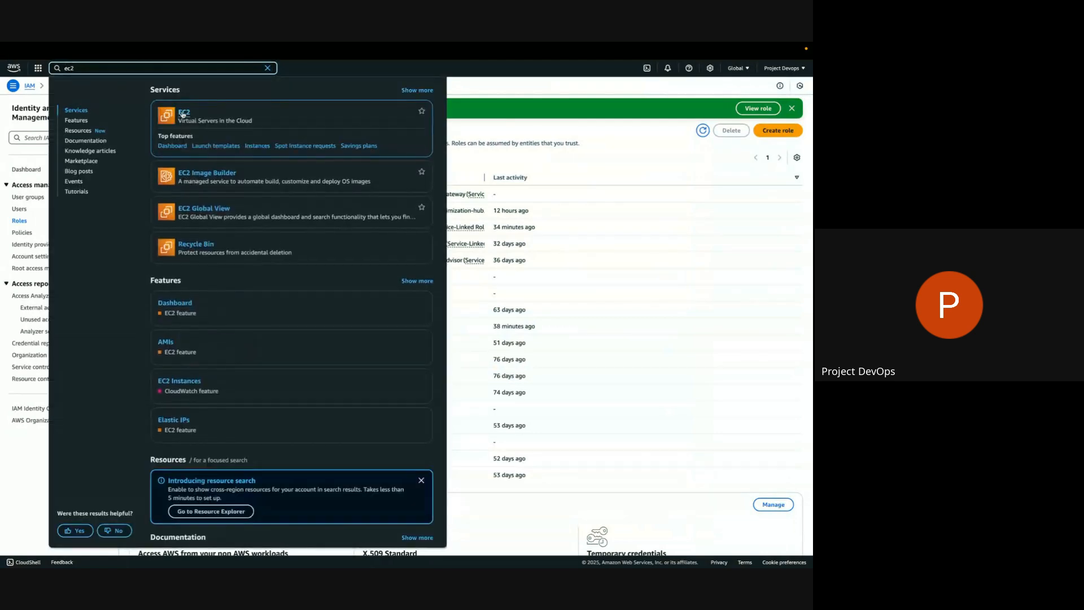
{"action": "left_click", "coordinate": [183, 115]}
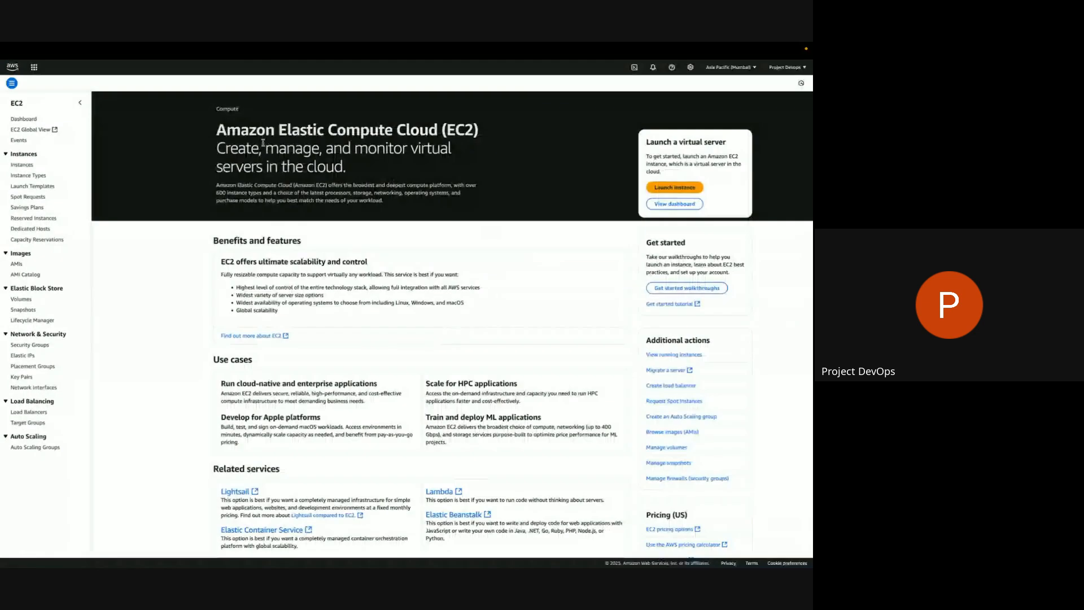
{"action": "left_click", "coordinate": [28, 165]}
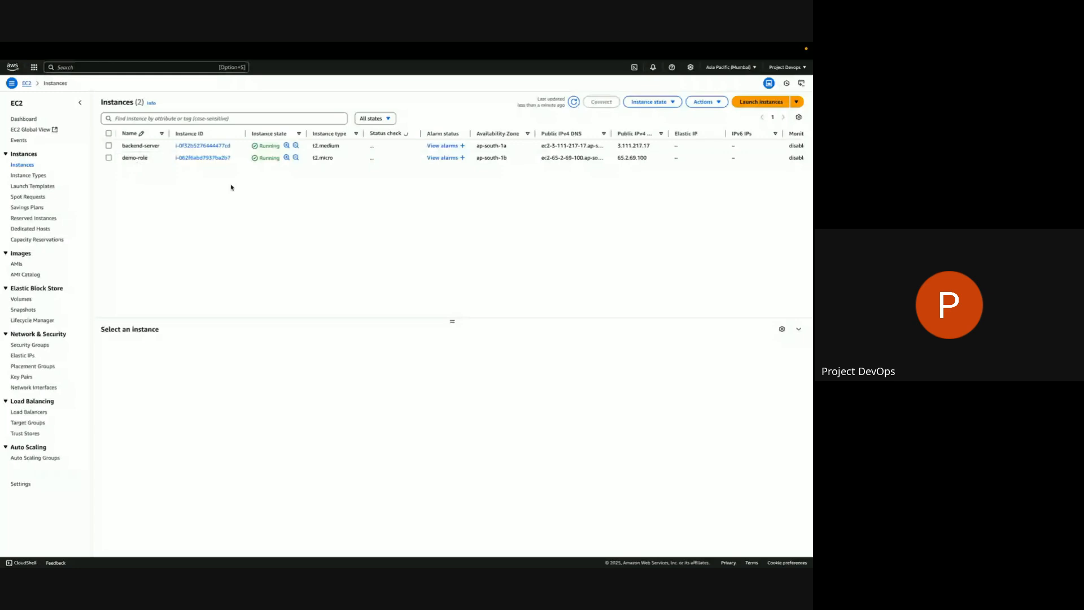
- Select demo-role and look at its user data from the Actions menu
{"action": "left_click", "coordinate": [109, 159]}
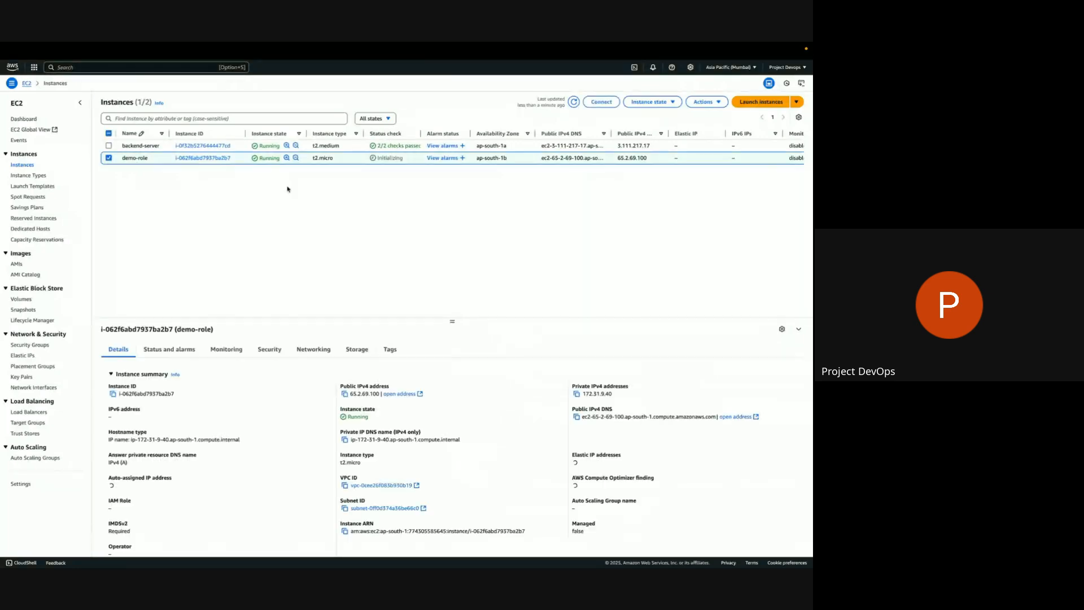
{"action": "left_click", "coordinate": [706, 102]}
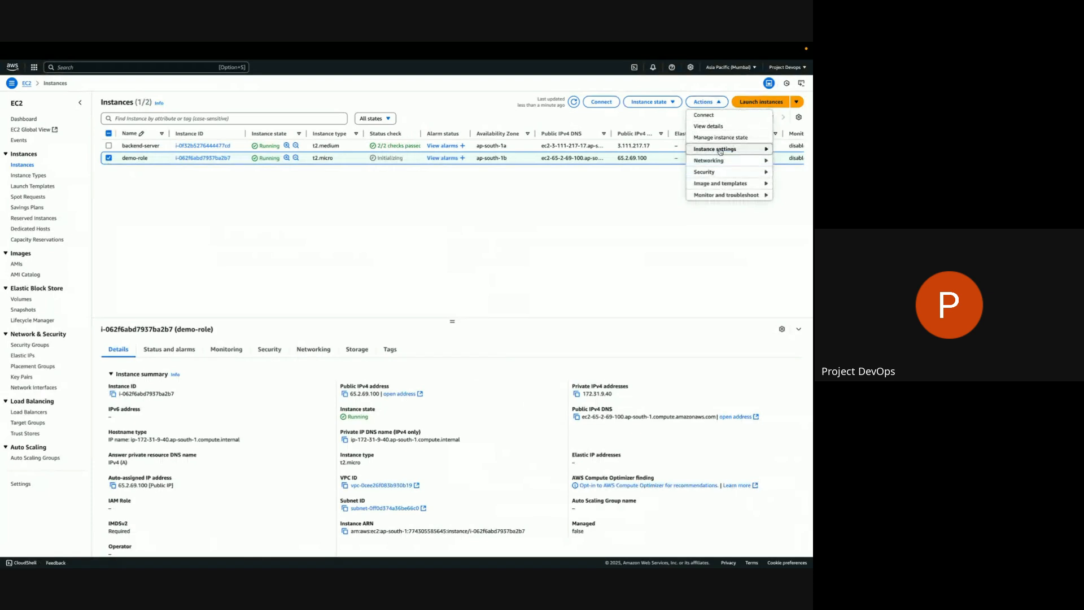
{"action": "mouse_move", "coordinate": [715, 149]}
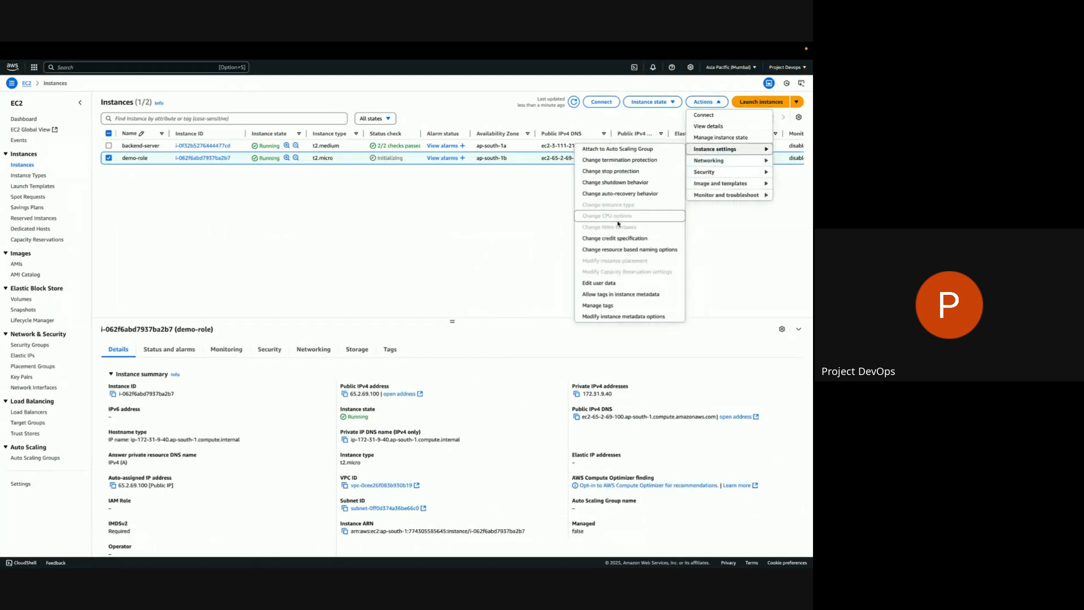
{"action": "left_click", "coordinate": [613, 283]}
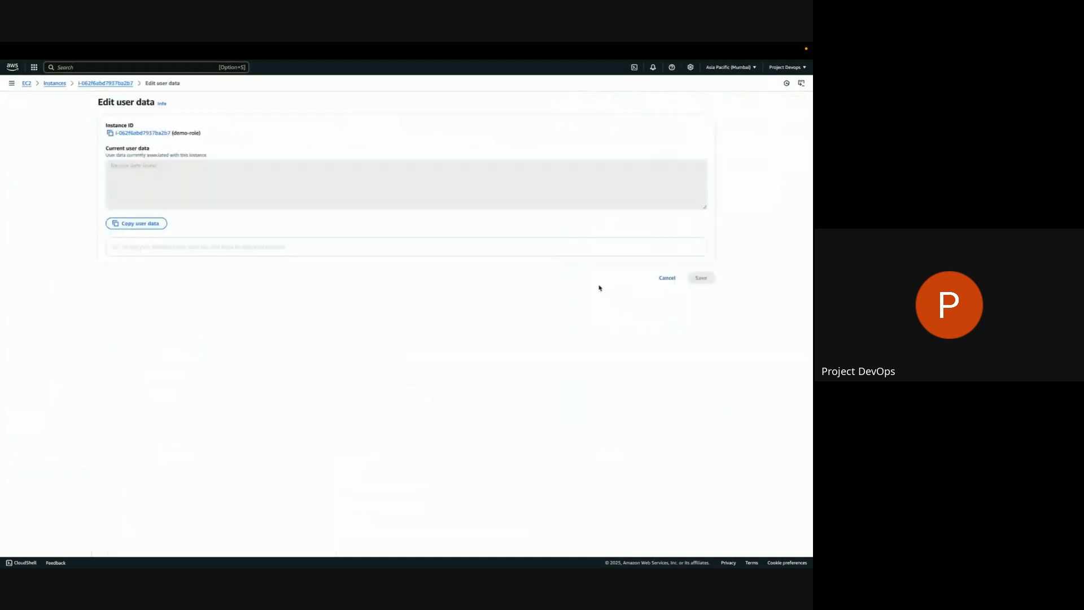
{"action": "left_click", "coordinate": [97, 85]}
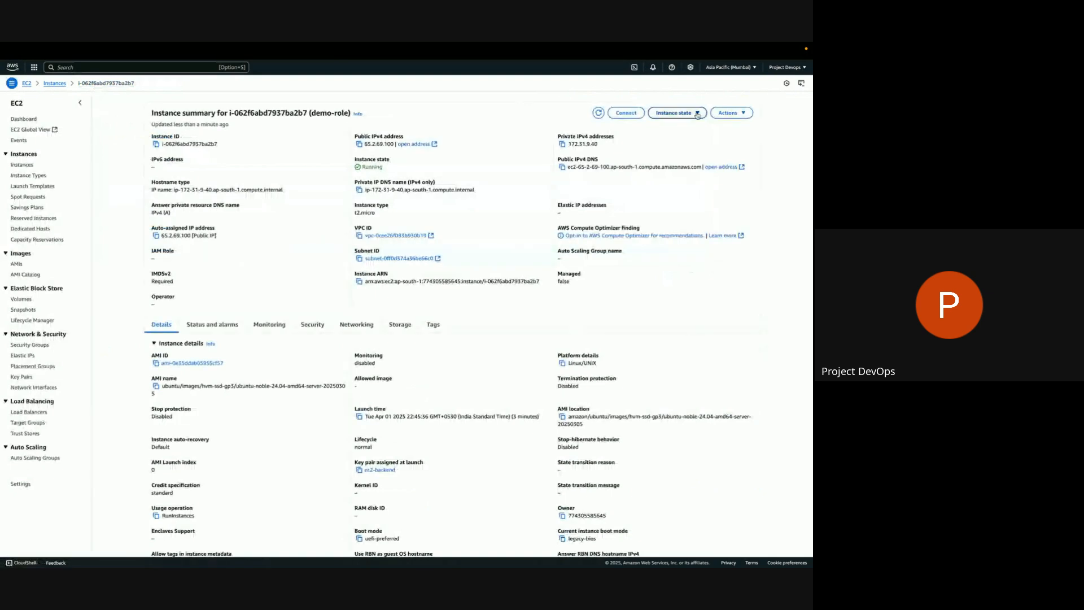
- In Modify IAM role, attach demo-ec2-s3-fullaccess to demo-role and update
{"action": "left_click", "coordinate": [675, 113]}
{"action": "left_click", "coordinate": [729, 113]}
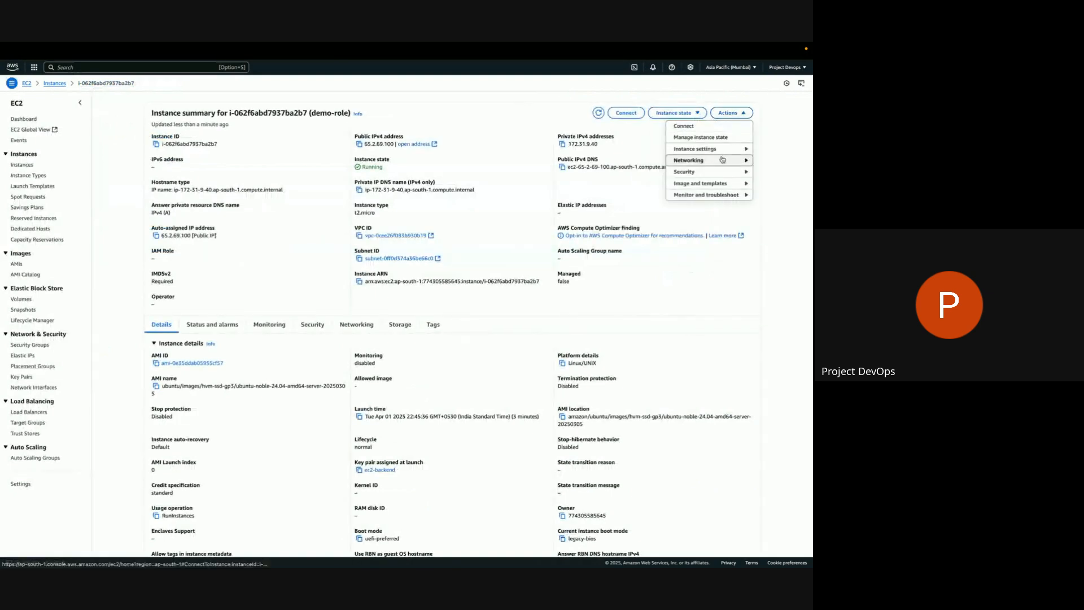
{"action": "mouse_move", "coordinate": [721, 171]}
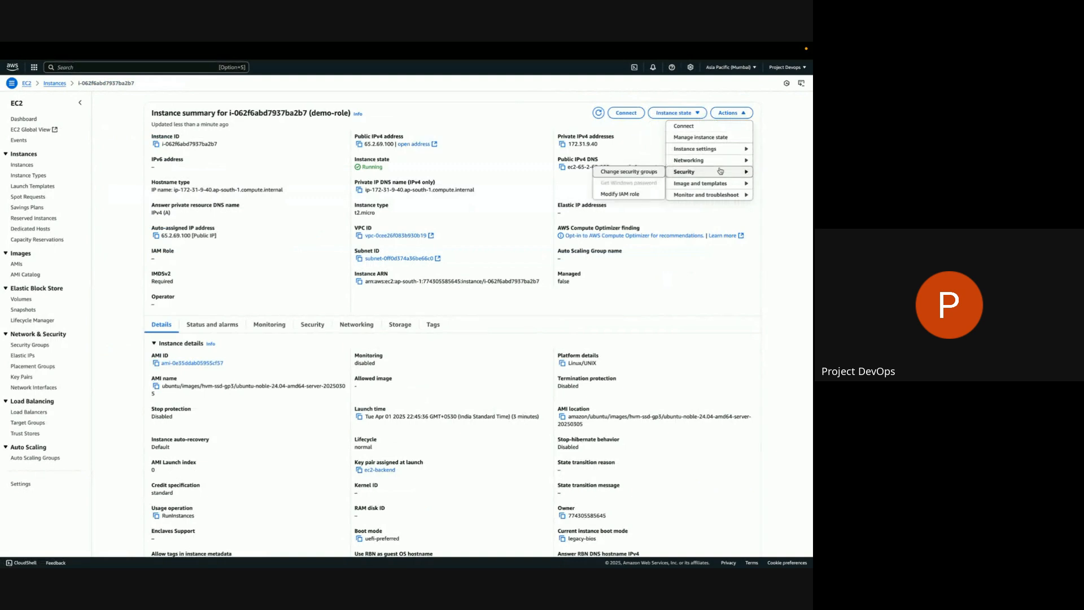
{"action": "left_click", "coordinate": [621, 193]}
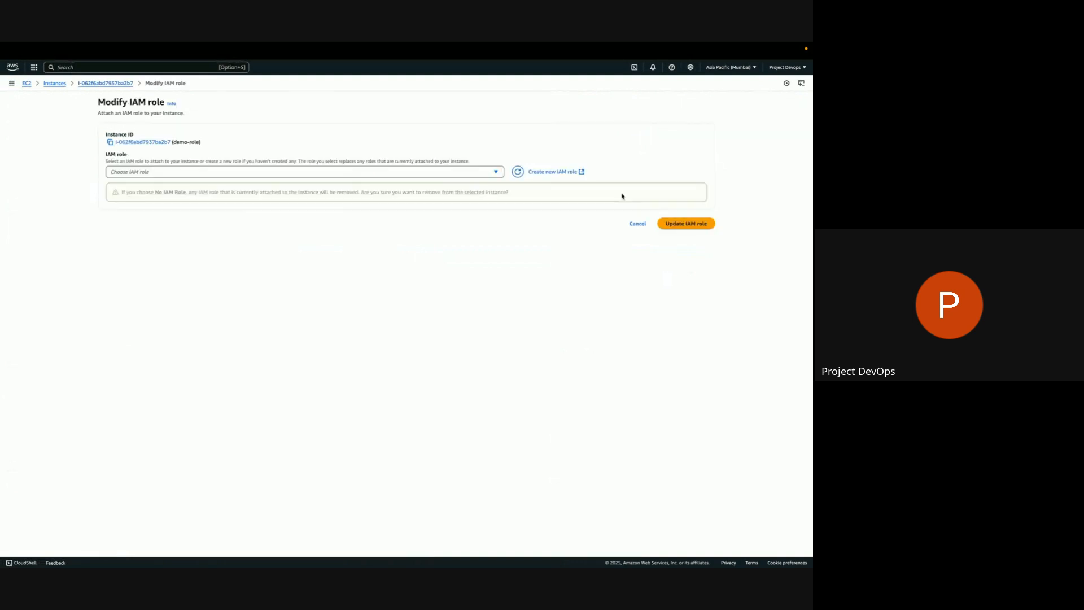
{"action": "left_click", "coordinate": [255, 172]}
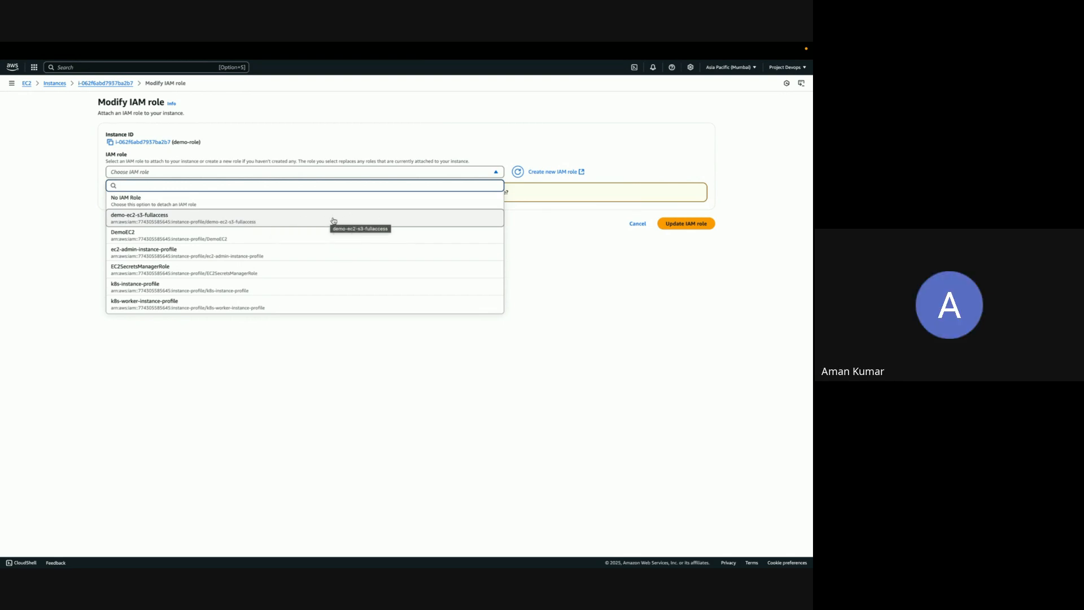
{"action": "left_click", "coordinate": [450, 221]}
{"action": "left_click", "coordinate": [694, 205]}
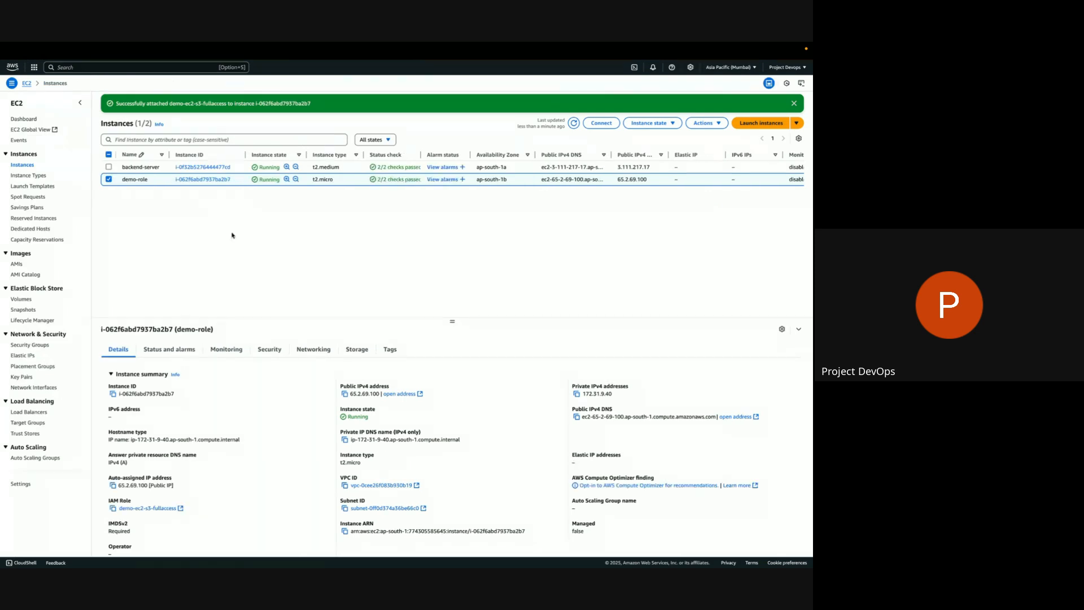
- On the instance, check for the AWS CLI by running aws cli and aws s3
{"action": "key", "text": "ctrl+Left"}
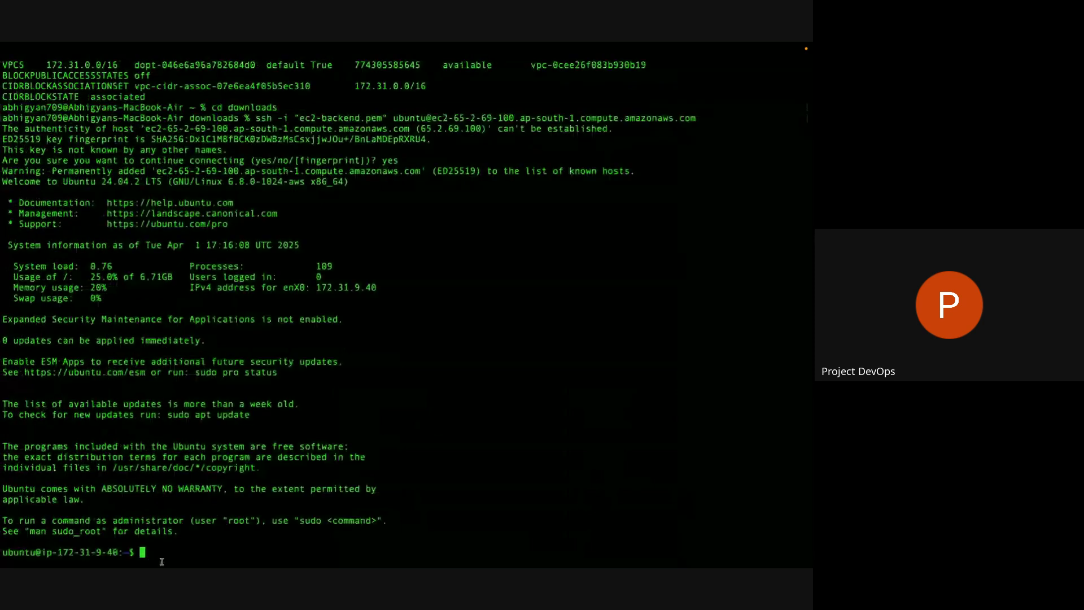
{"action": "type", "text": "aws clie"}
{"action": "key", "text": "BackSpace"}
{"action": "key", "text": "Return"}
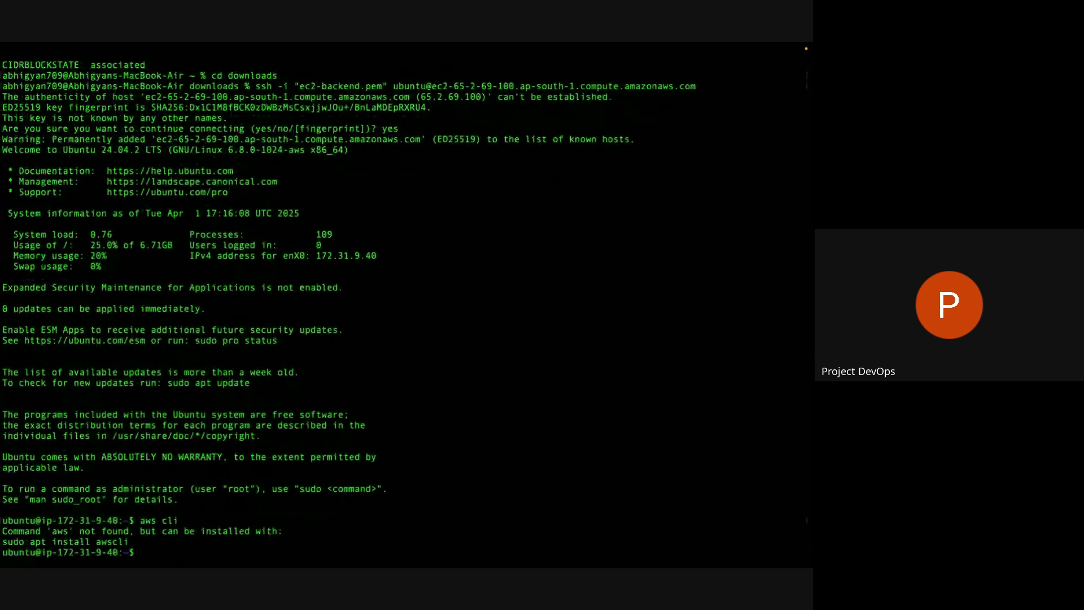
{"action": "left_click_drag", "start_coordinate": [7, 543], "coordinate": [136, 542]}
{"action": "key", "text": "super+c"}
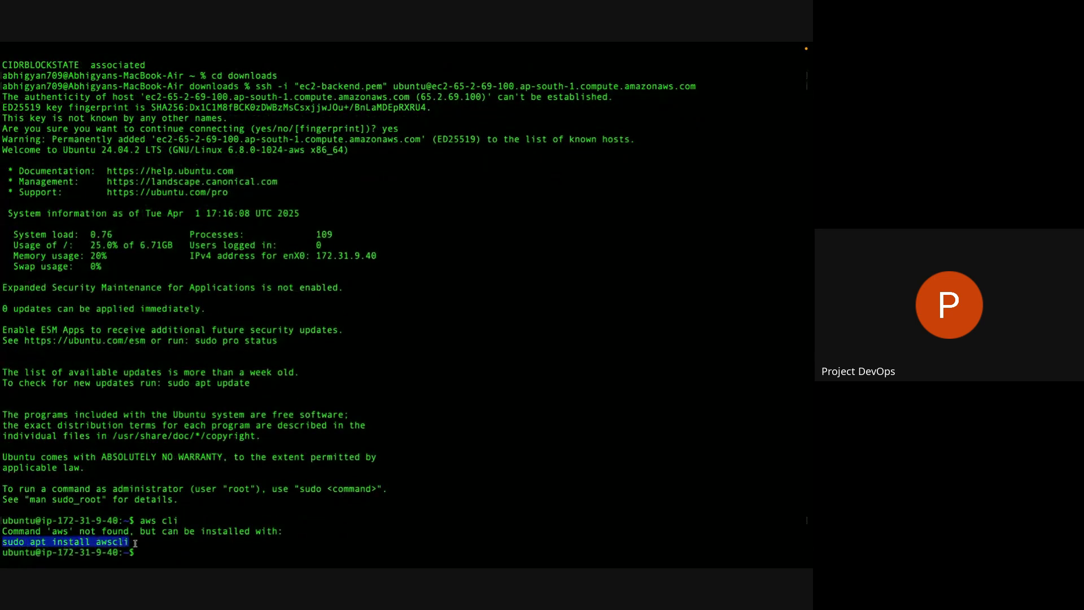
{"action": "left_click", "coordinate": [162, 554]}
{"action": "type", "text": "aws s3"}
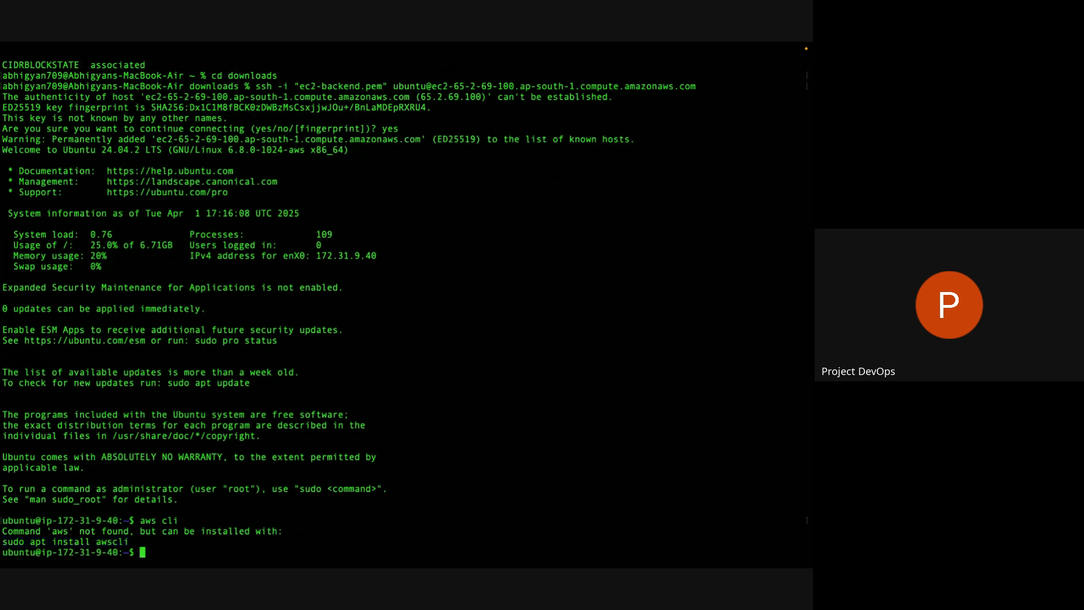
{"action": "key", "text": "Return"}
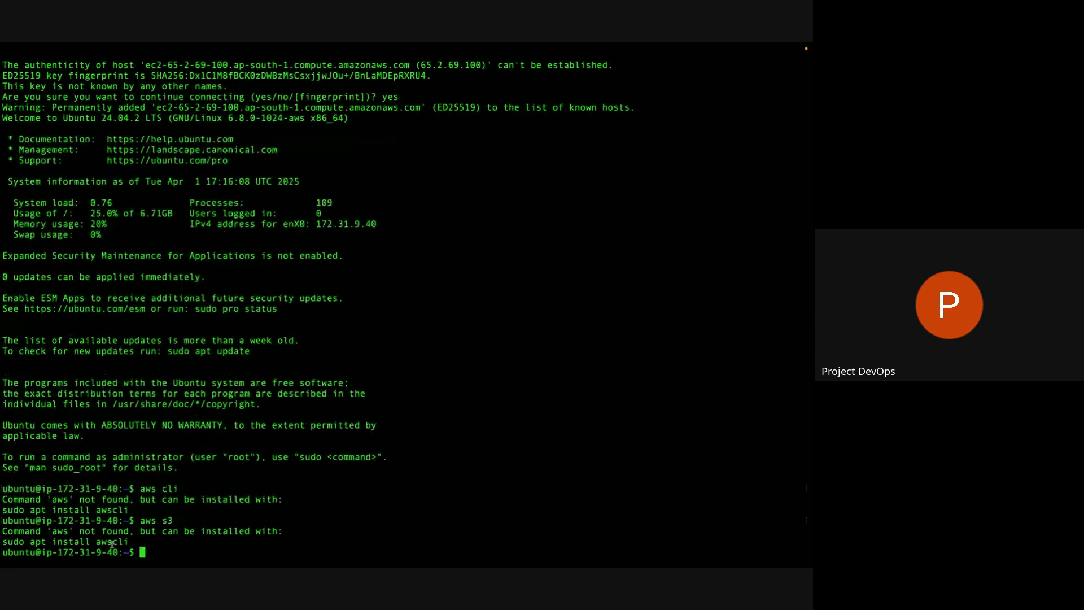
- Run the suggested sudo apt install awscli, which reports no installation candidate
{"action": "left_click_drag", "start_coordinate": [4, 543], "coordinate": [150, 543]}
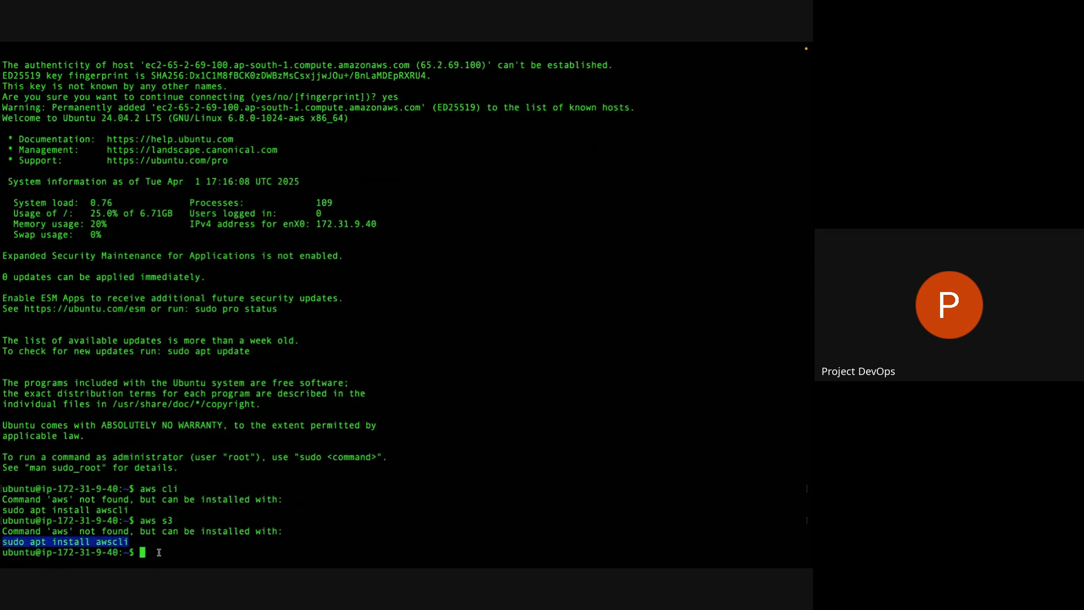
{"action": "right_click", "coordinate": [151, 543]}
{"action": "key", "text": "Return"}
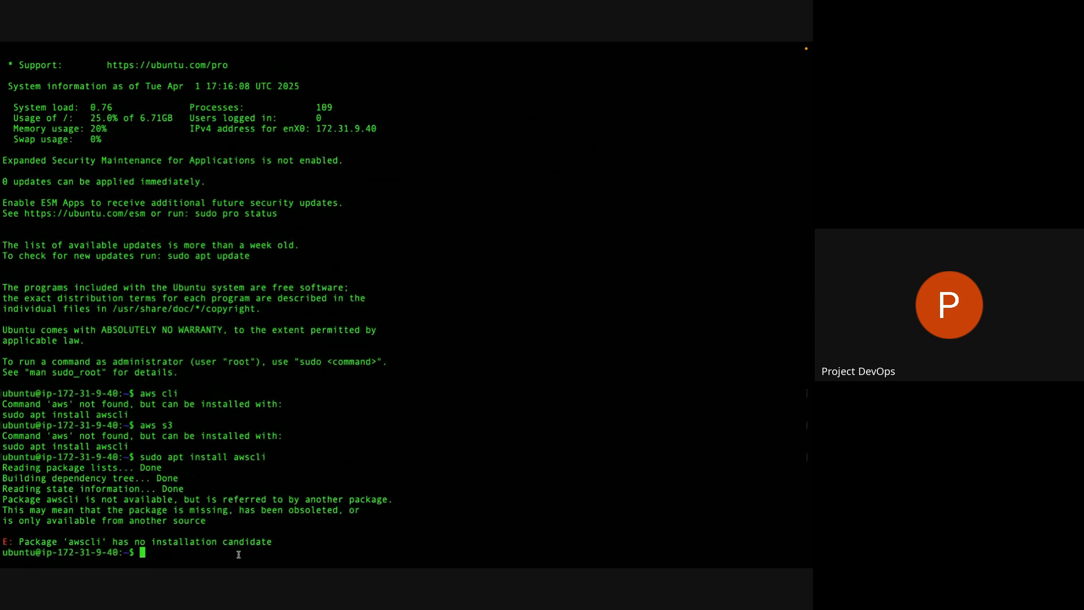
{"action": "key", "text": "ctrl+Right"}
{"action": "key", "text": "ctrl+Right"}
- Search Bing for 'aws cli ubuntu install' in a new tab and open the AWS Documentation install guide
{"action": "mouse_move", "coordinate": [449, 45]}
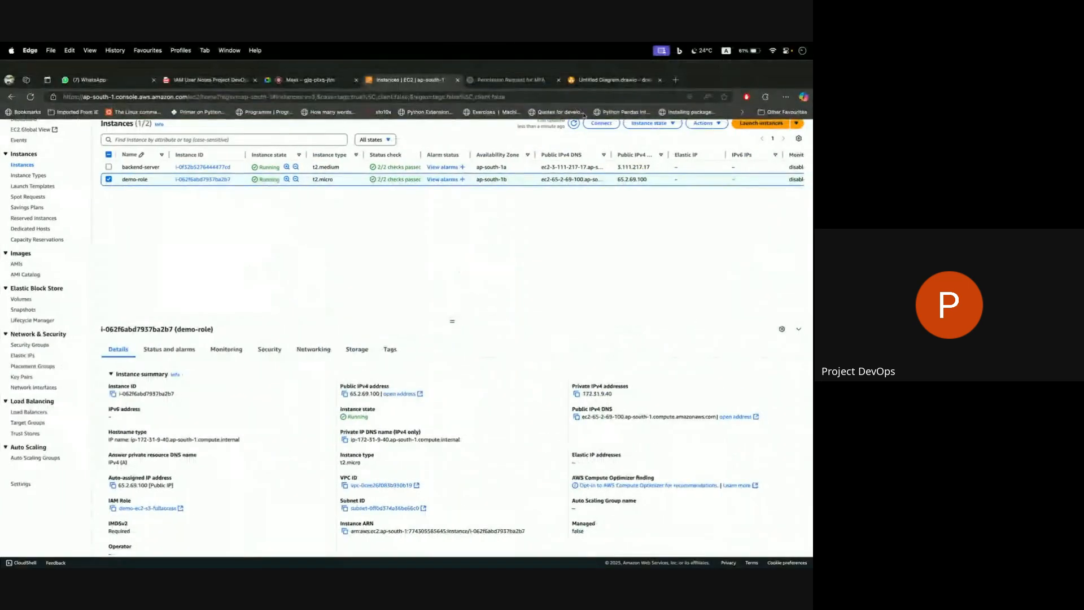
{"action": "left_click", "coordinate": [676, 79]}
{"action": "type", "text": "aws cli u"}
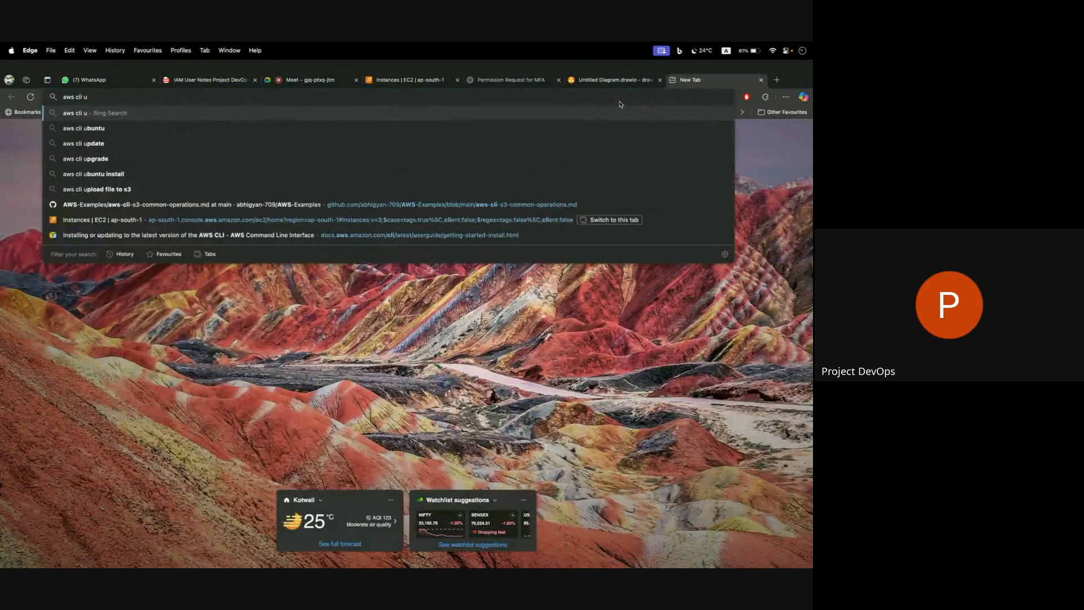
{"action": "key", "text": "Down"}
{"action": "left_click", "coordinate": [618, 174]}
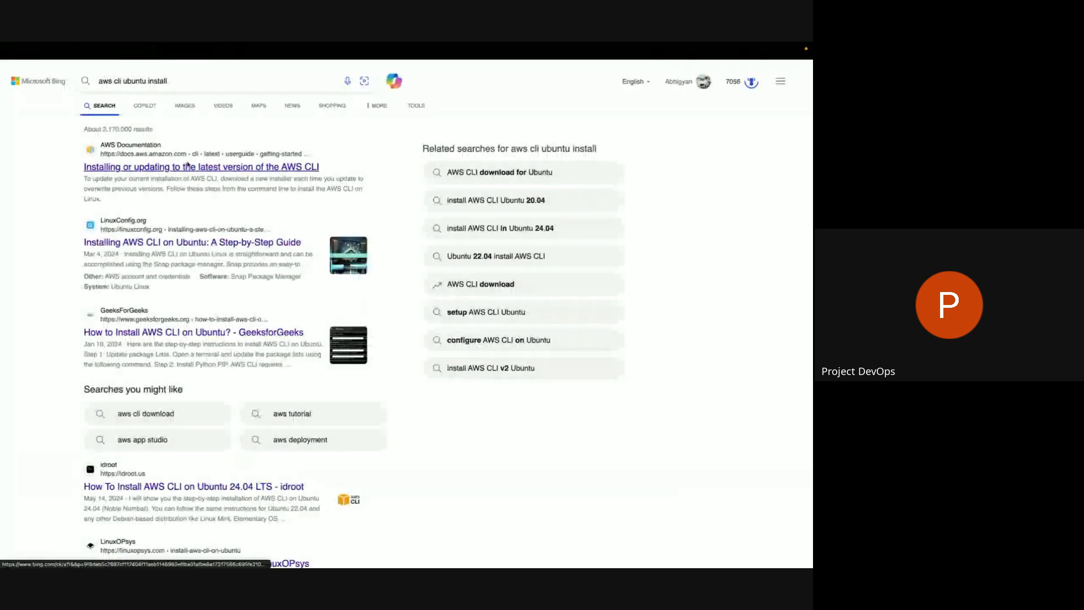
{"action": "left_click", "coordinate": [187, 166]}
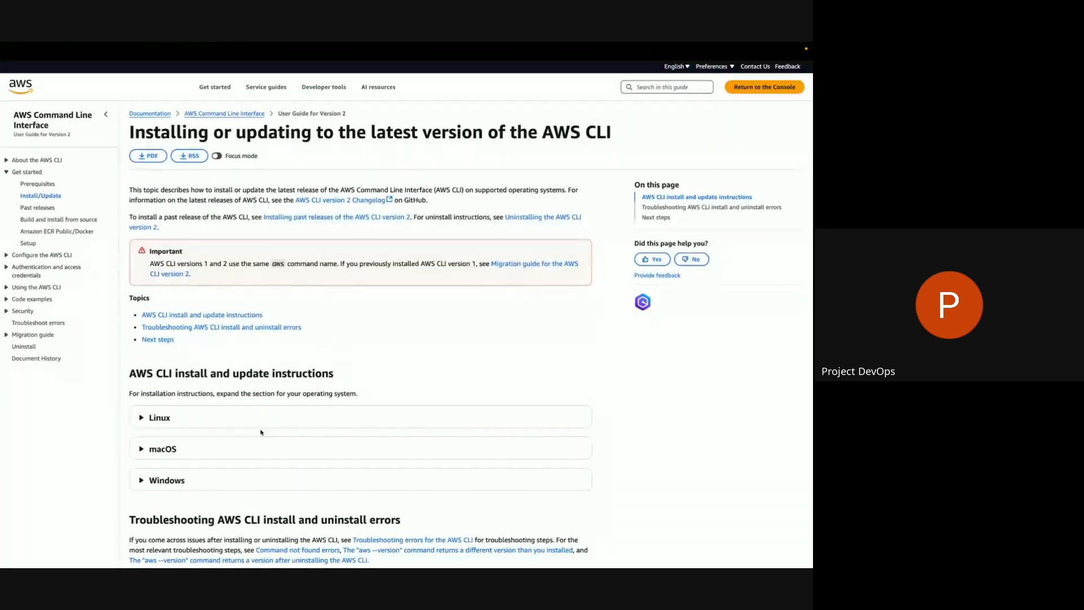
- Show the Linux snap package instructions and copy 'sudo snap install aws-cli --classic'
{"action": "left_click", "coordinate": [210, 417]}
{"action": "scroll", "coordinate": [248, 421], "scroll_direction": "down", "scroll_amount": 6}
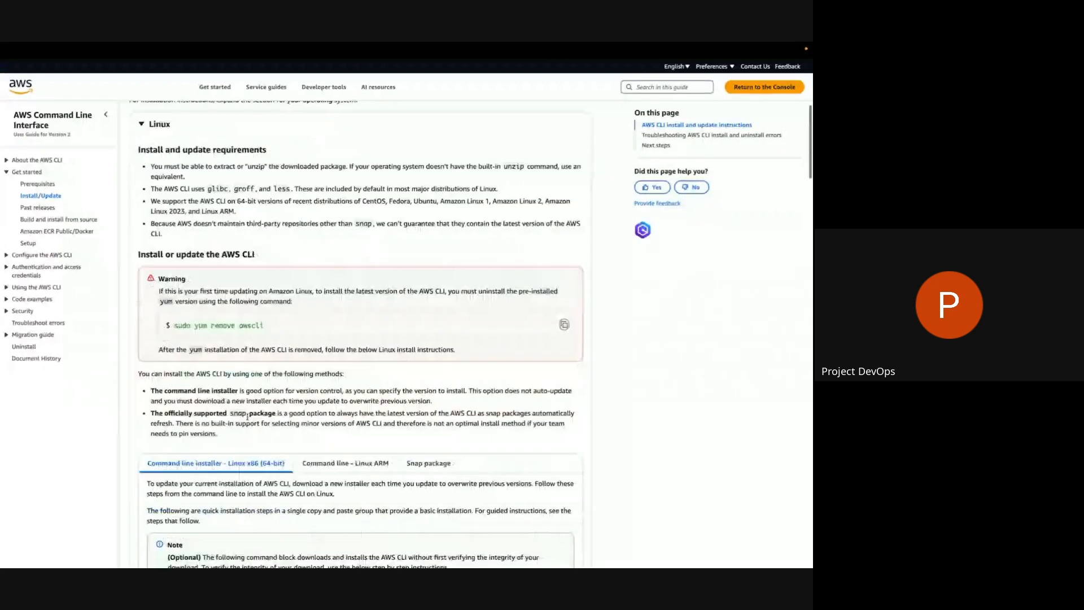
{"action": "scroll", "coordinate": [258, 415], "scroll_direction": "down", "scroll_amount": 3}
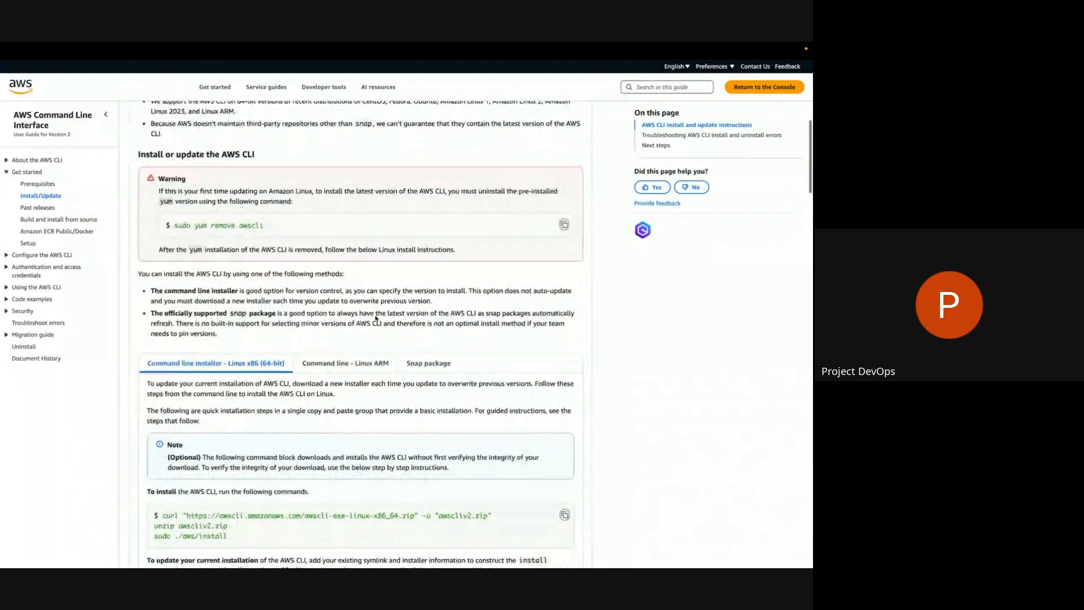
{"action": "scroll", "coordinate": [376, 318], "scroll_direction": "down", "scroll_amount": 3}
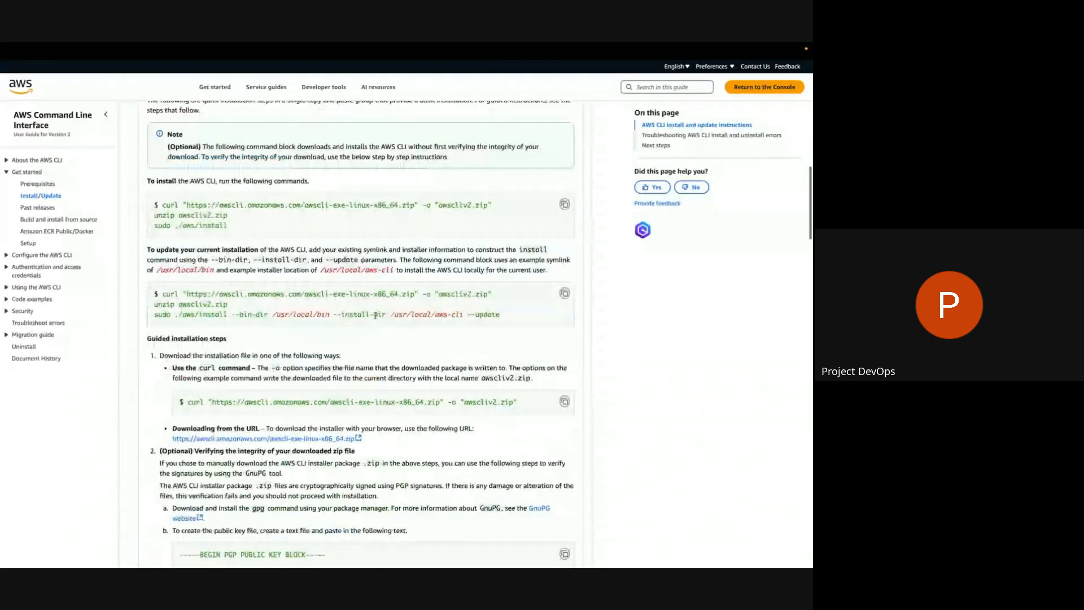
{"action": "scroll", "coordinate": [375, 315], "scroll_direction": "up", "scroll_amount": 1}
{"action": "scroll", "coordinate": [375, 315], "scroll_direction": "up", "scroll_amount": 1}
{"action": "left_click", "coordinate": [345, 157]}
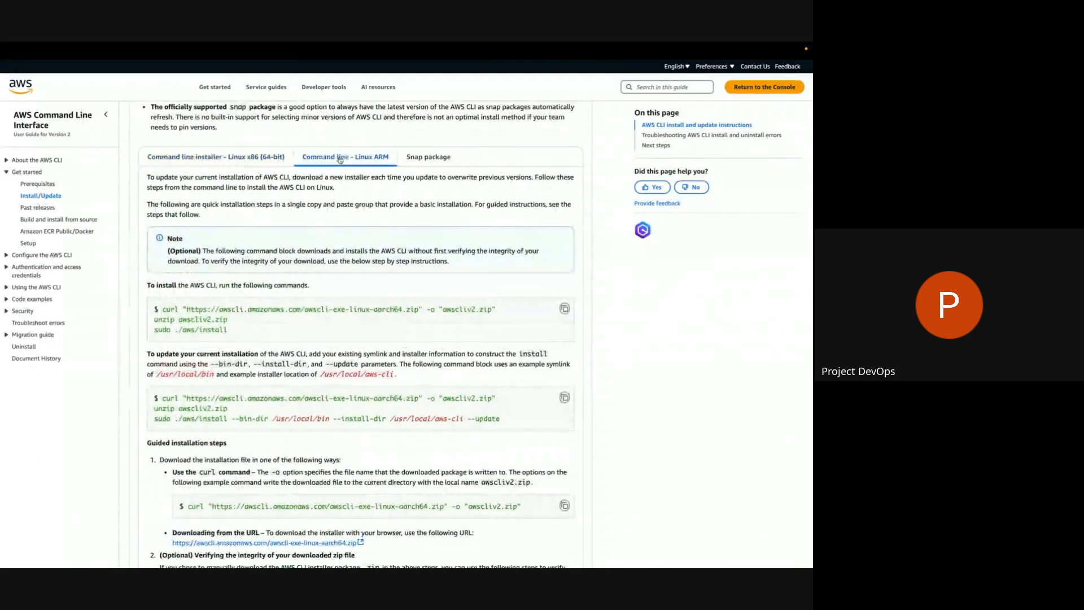
{"action": "left_click", "coordinate": [430, 158]}
{"action": "scroll", "coordinate": [432, 162], "scroll_direction": "down", "scroll_amount": 1}
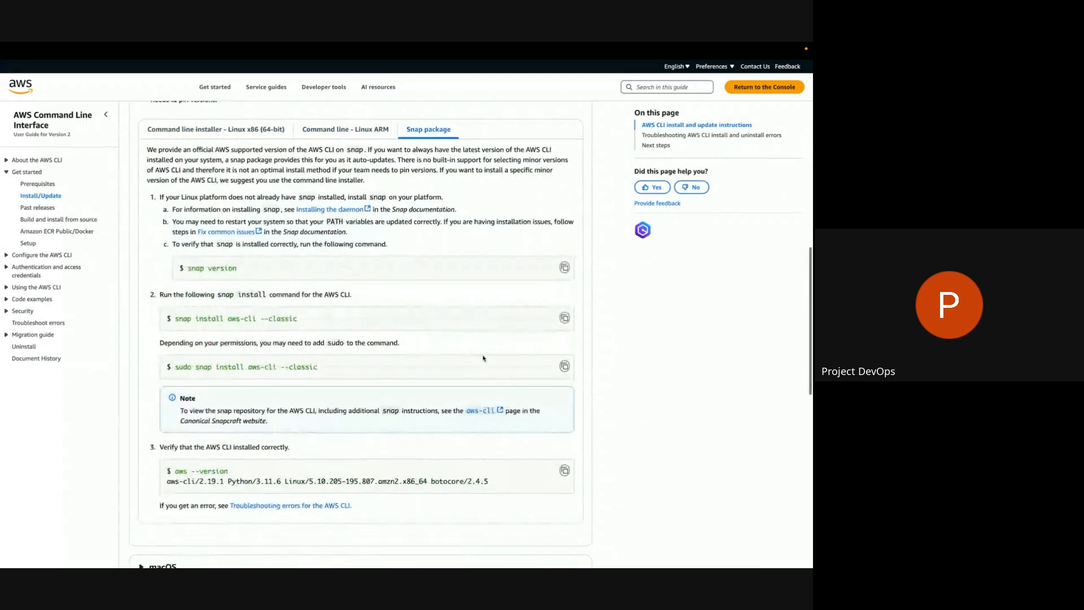
{"action": "left_click", "coordinate": [565, 317]}
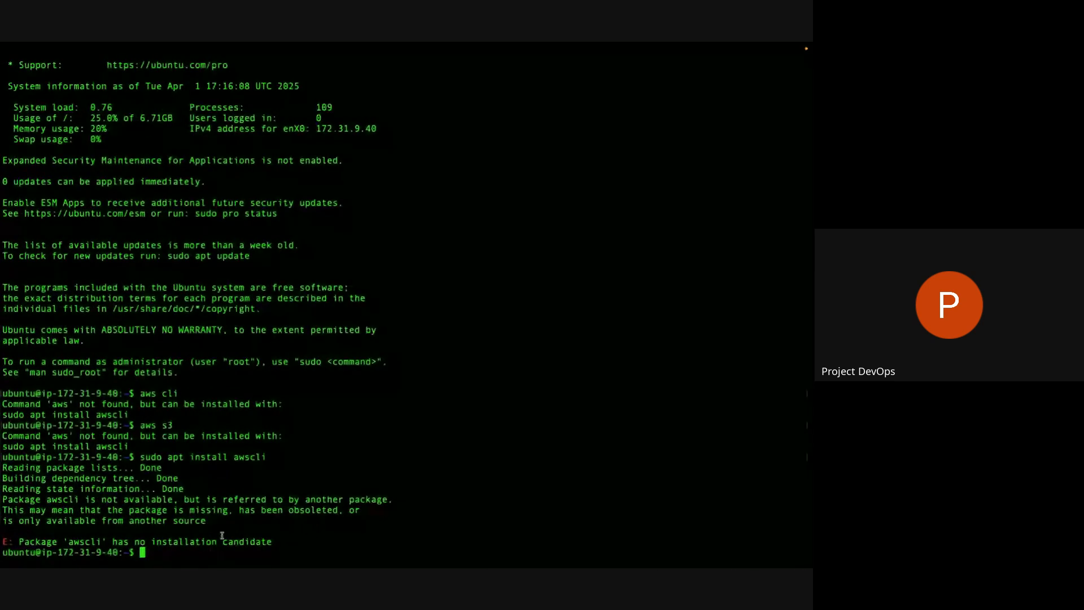
- Paste and run 'sudo snap install aws-cli --classic' in the instance terminal
{"action": "key", "text": "ctrl+shift+v"}
{"action": "key", "text": "Return"}
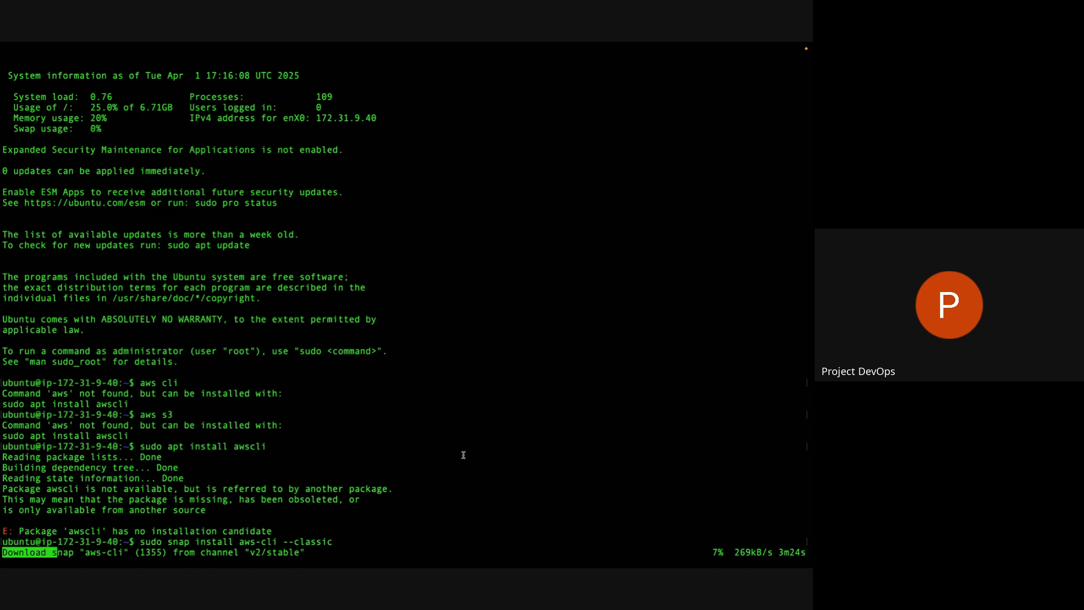
{"action": "key", "text": "ctrl+Right"}
- Open the IAM User Notes PDF and scroll through its pages
{"action": "mouse_move", "coordinate": [310, 44]}
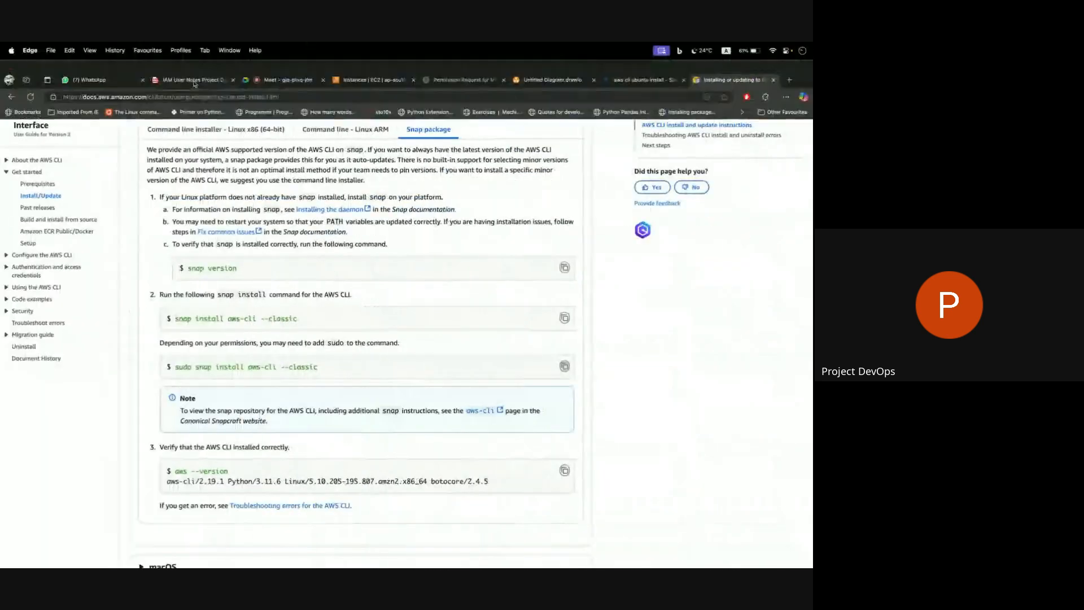
{"action": "left_click", "coordinate": [172, 83]}
{"action": "scroll", "coordinate": [314, 397], "scroll_direction": "down", "scroll_amount": 3}
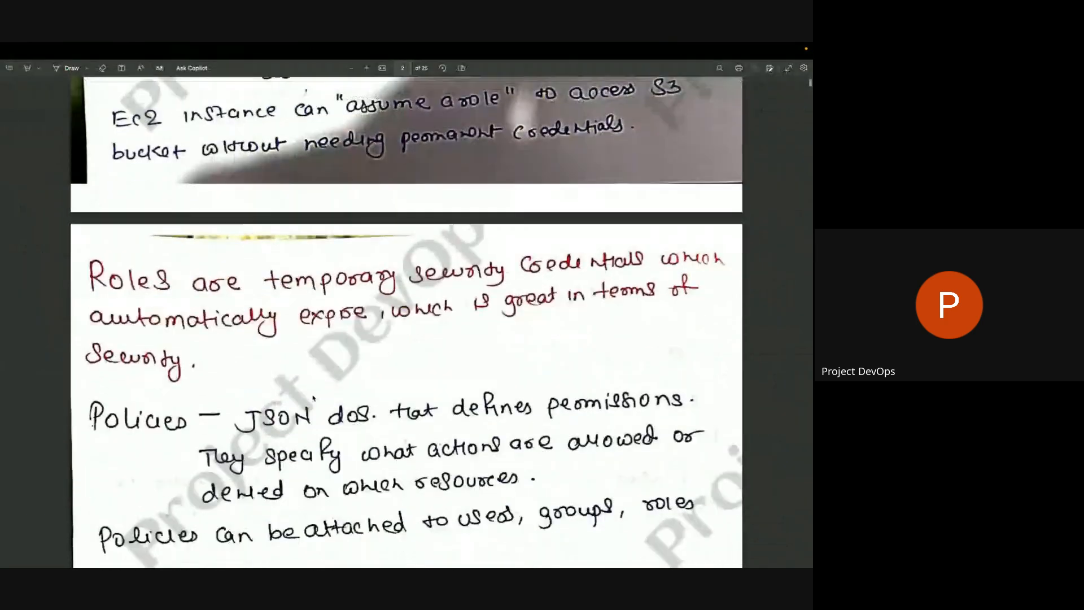
{"action": "scroll", "coordinate": [390, 378], "scroll_direction": "down", "scroll_amount": 1}
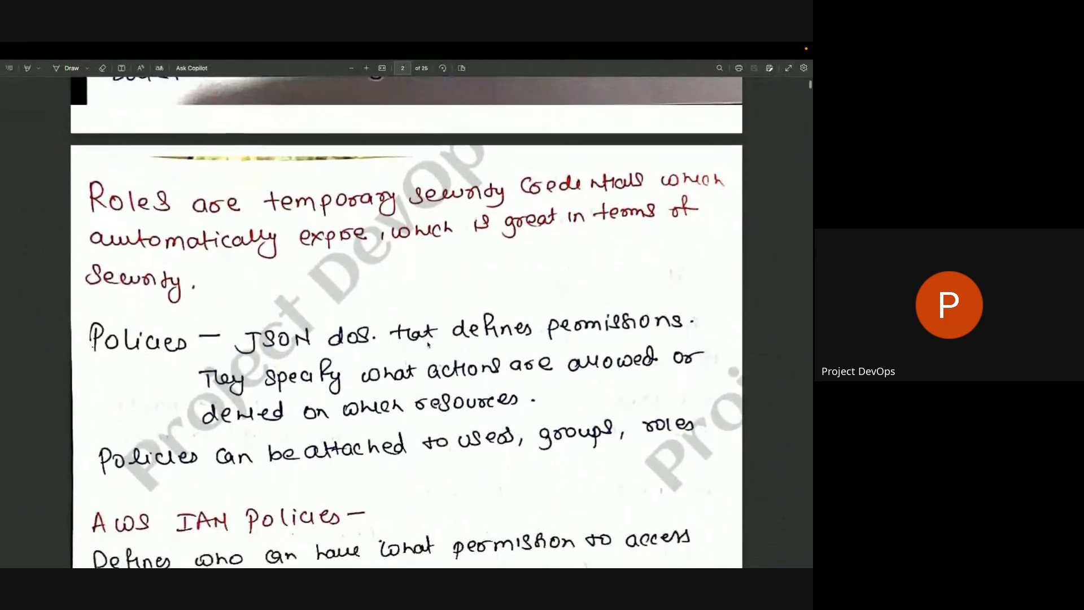
{"action": "mouse_move", "coordinate": [525, 43]}
{"action": "scroll", "coordinate": [387, 268], "scroll_direction": "down", "scroll_amount": 2}
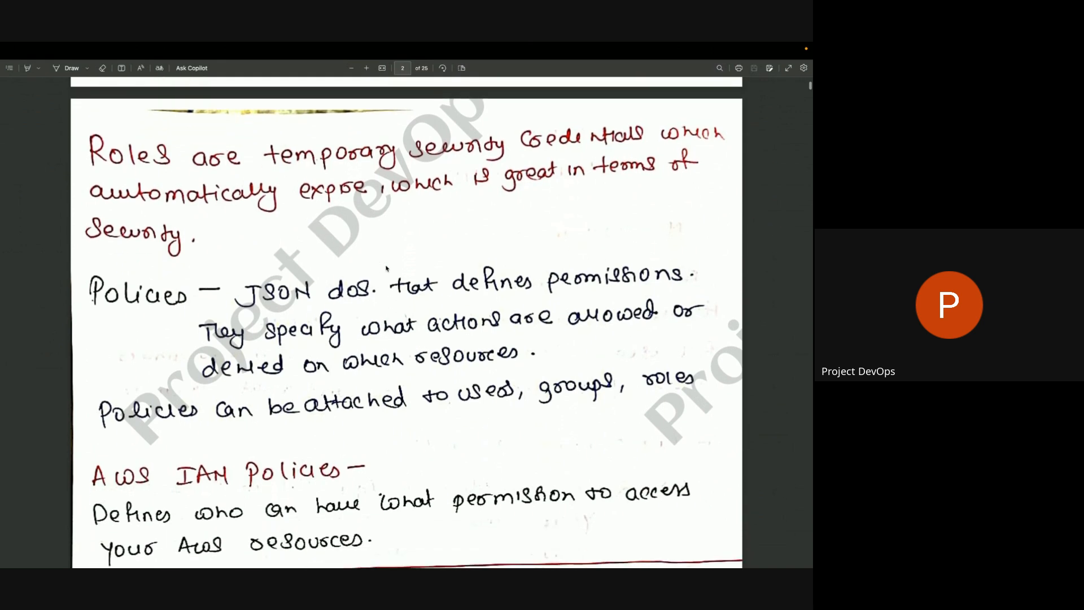
{"action": "scroll", "coordinate": [247, 270], "scroll_direction": "down", "scroll_amount": 1}
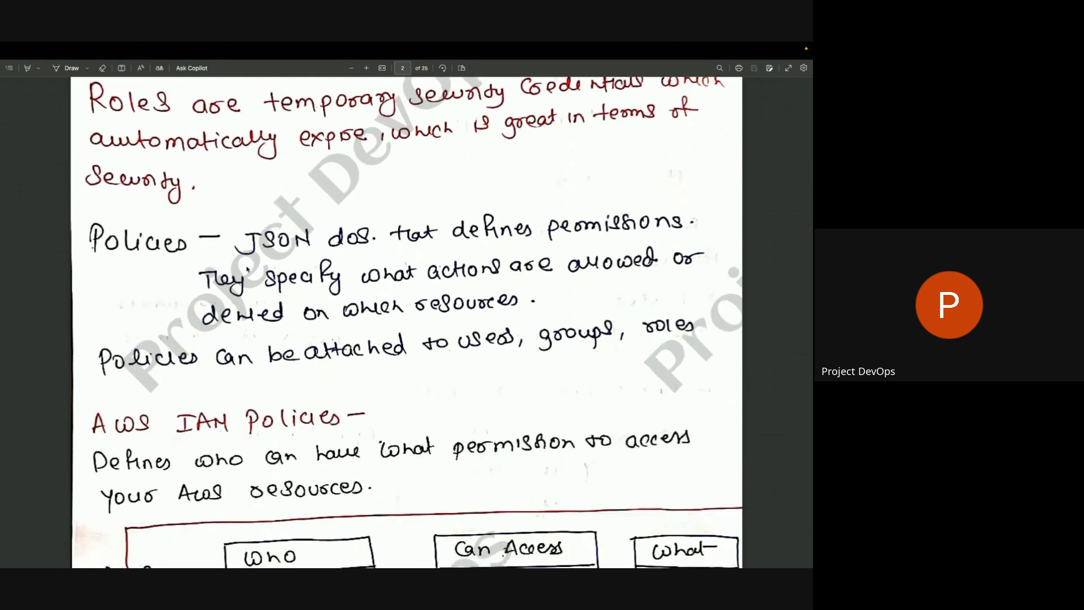
{"action": "scroll", "coordinate": [271, 252], "scroll_direction": "up", "scroll_amount": 6}
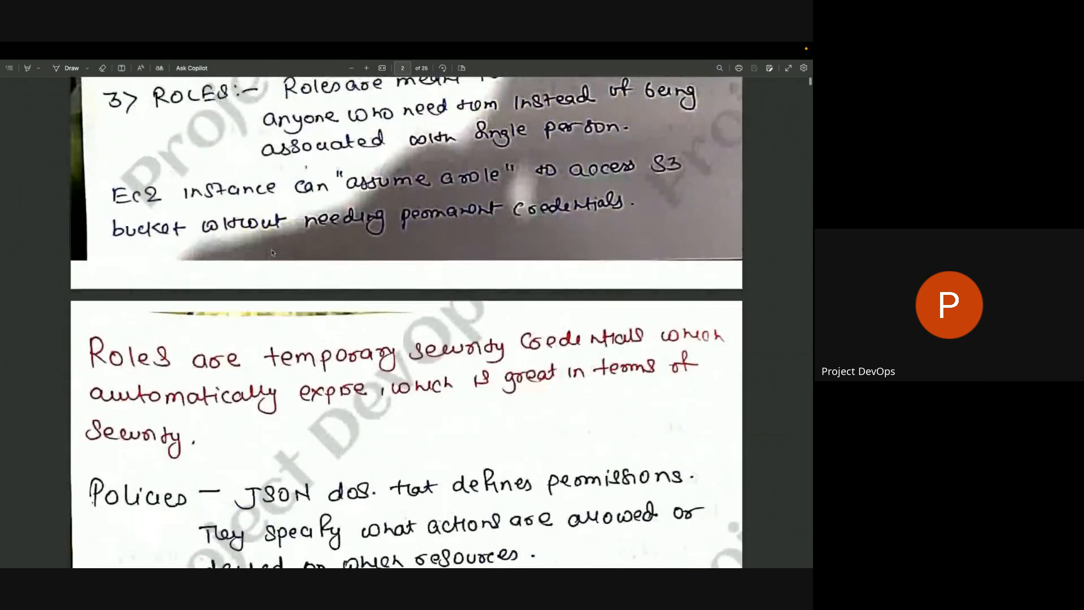
- Check the EC2 instance with the attached role and the meeting, then return to the IAM notes
{"action": "mouse_move", "coordinate": [364, 48]}
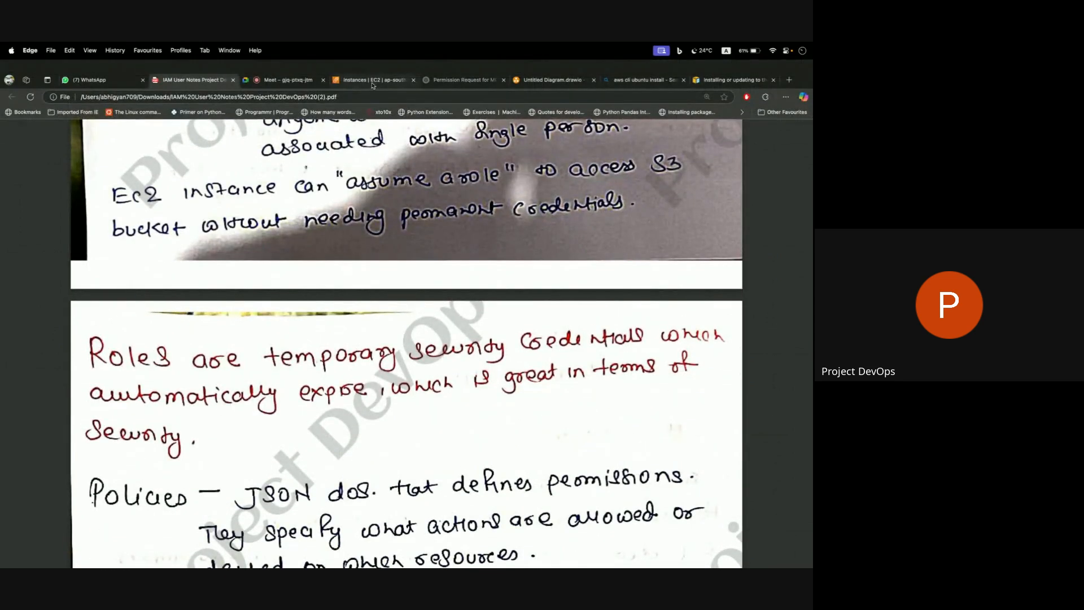
{"action": "left_click", "coordinate": [366, 82]}
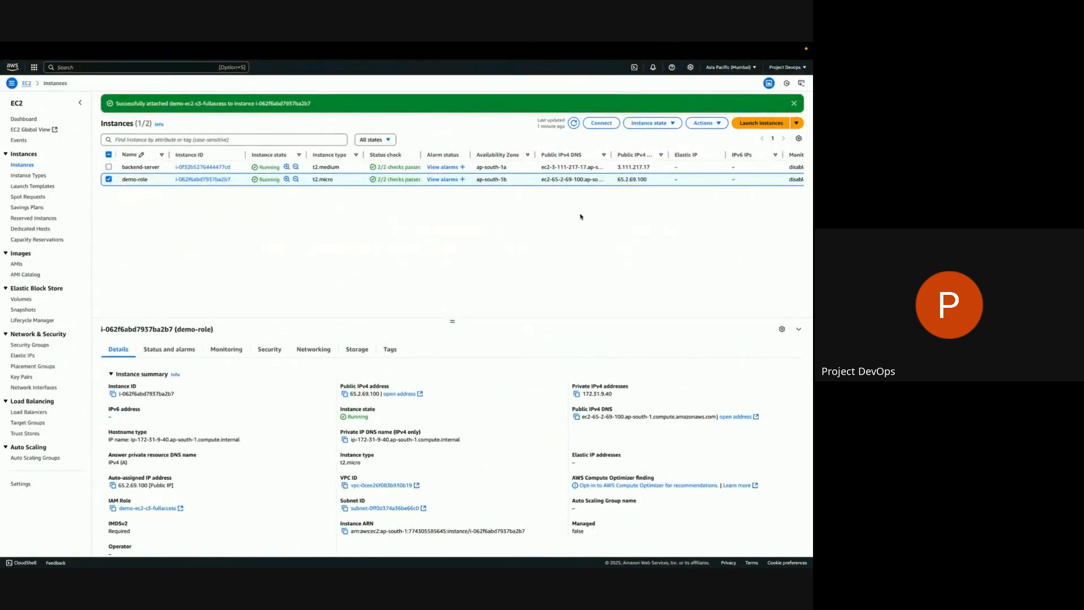
{"action": "mouse_move", "coordinate": [277, 57]}
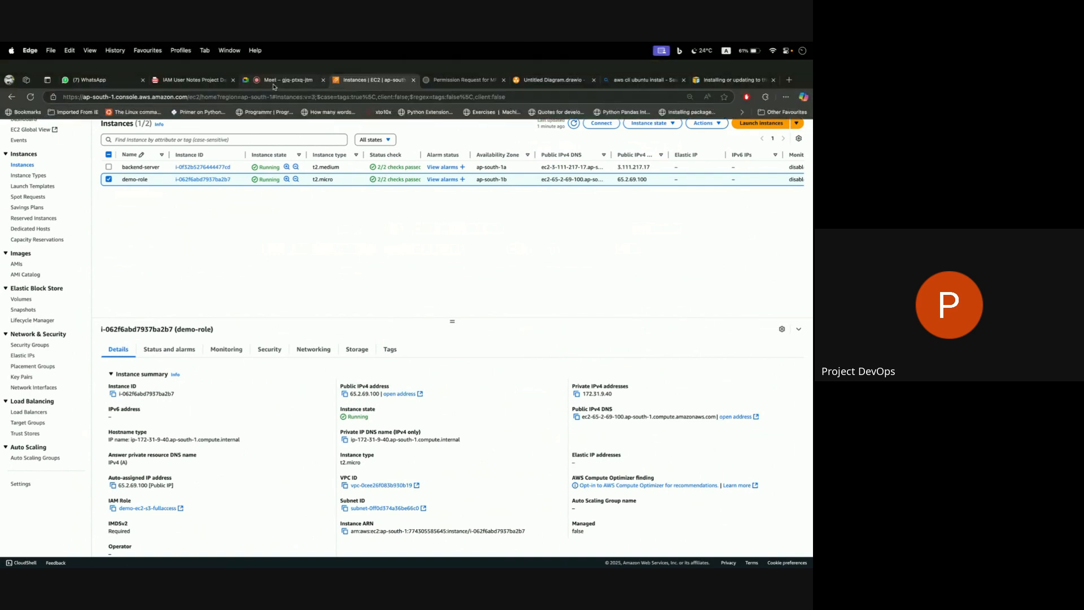
{"action": "left_click", "coordinate": [275, 85]}
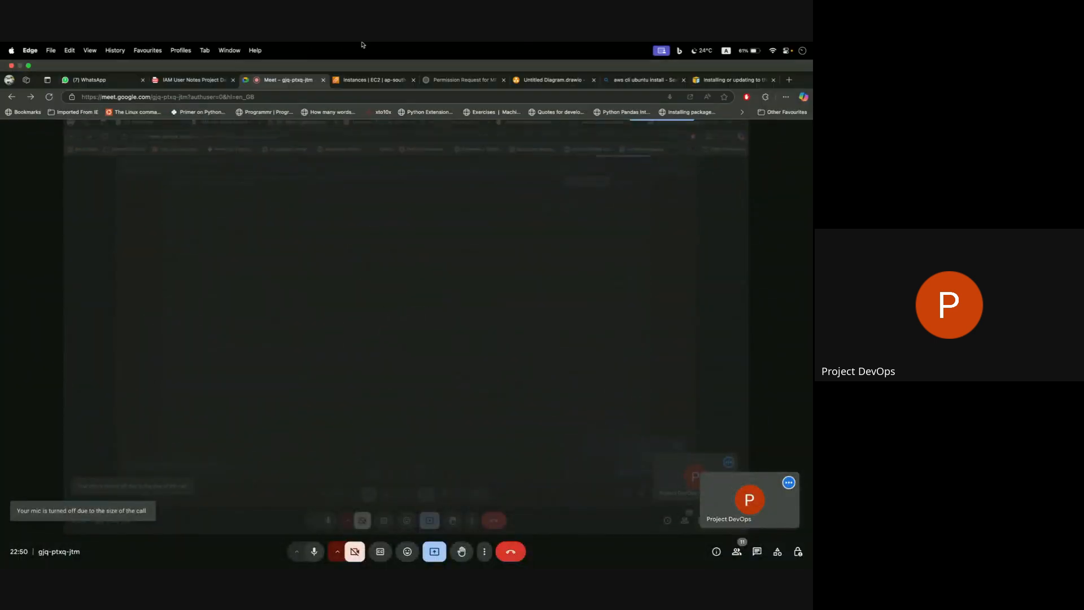
{"action": "left_click", "coordinate": [192, 81]}
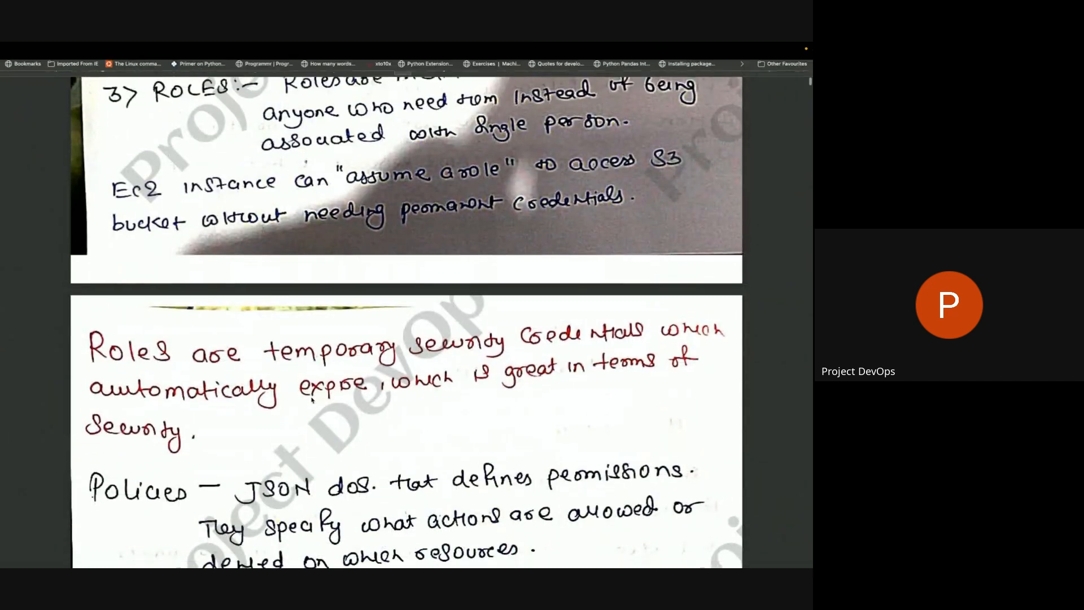
- Read the S3 JSON policy and managed/inline policy notes, then return to EC2 Instances
{"action": "scroll", "coordinate": [312, 401], "scroll_direction": "down", "scroll_amount": 1}
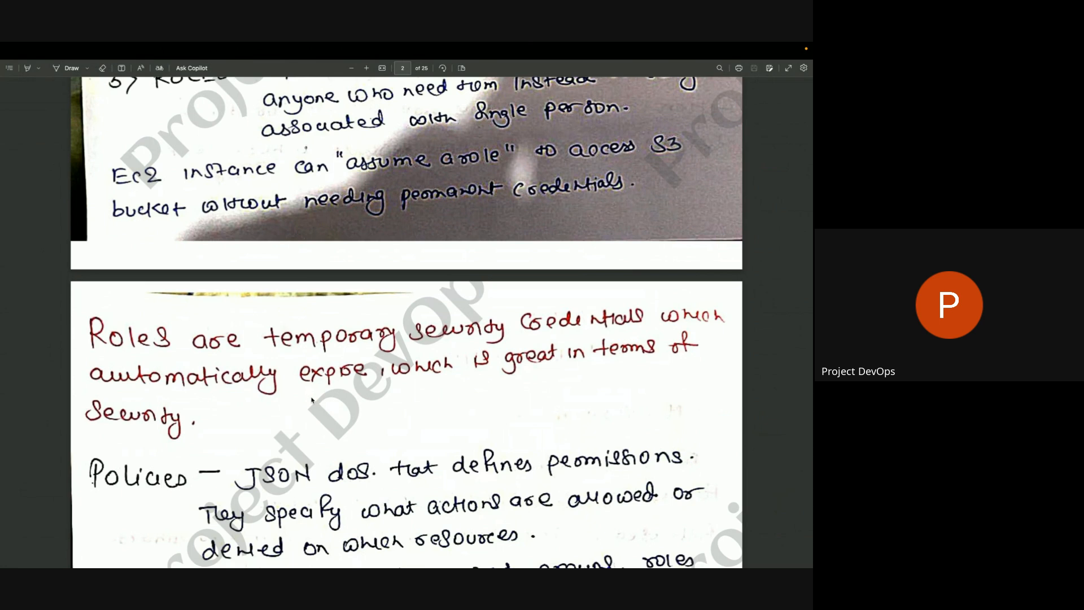
{"action": "scroll", "coordinate": [312, 399], "scroll_direction": "down", "scroll_amount": 1}
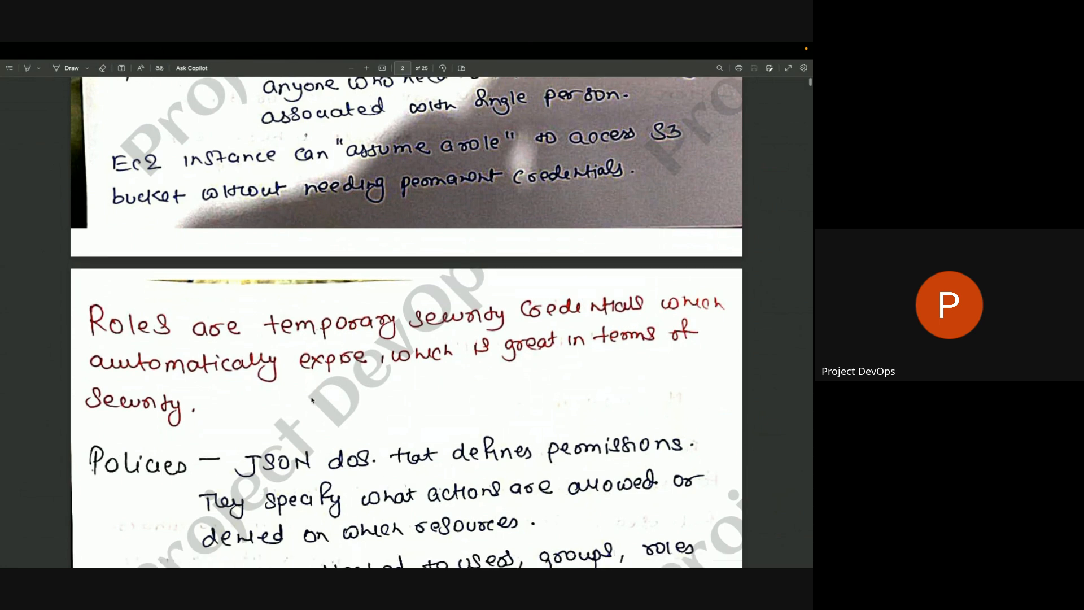
{"action": "scroll", "coordinate": [312, 400], "scroll_direction": "down", "scroll_amount": 5}
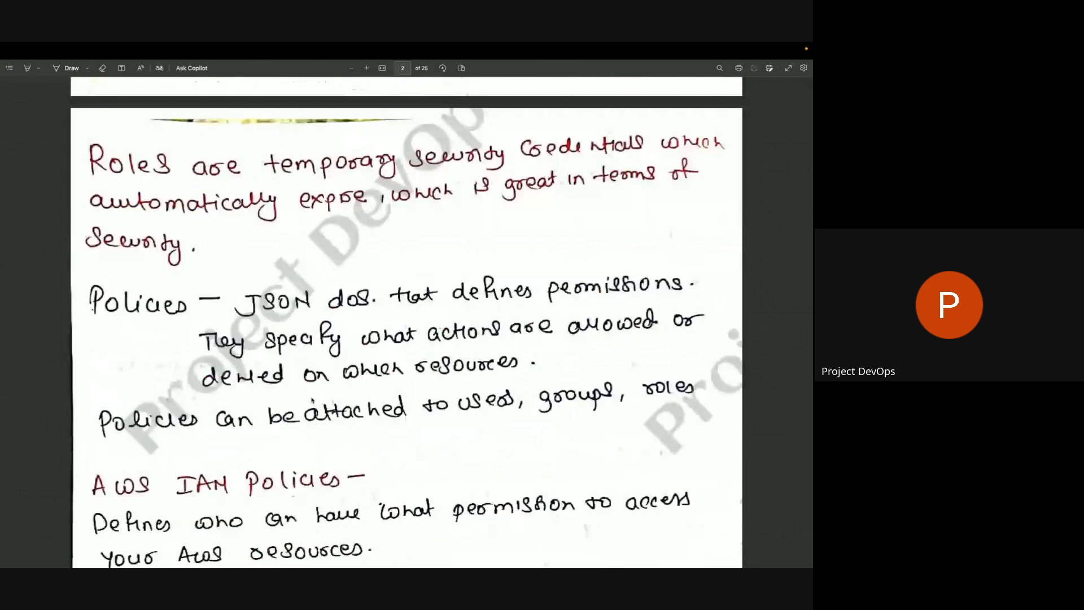
{"action": "scroll", "coordinate": [311, 399], "scroll_direction": "down", "scroll_amount": 2}
{"action": "scroll", "coordinate": [312, 400], "scroll_direction": "down", "scroll_amount": 15}
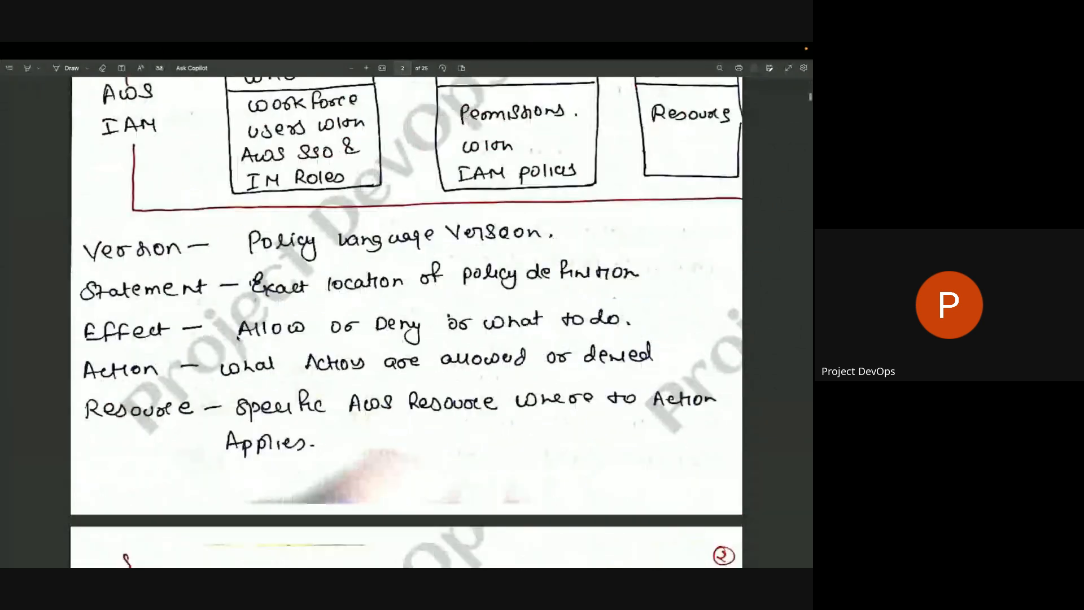
{"action": "scroll", "coordinate": [312, 400], "scroll_direction": "down", "scroll_amount": 1}
{"action": "scroll", "coordinate": [312, 400], "scroll_direction": "down", "scroll_amount": 1}
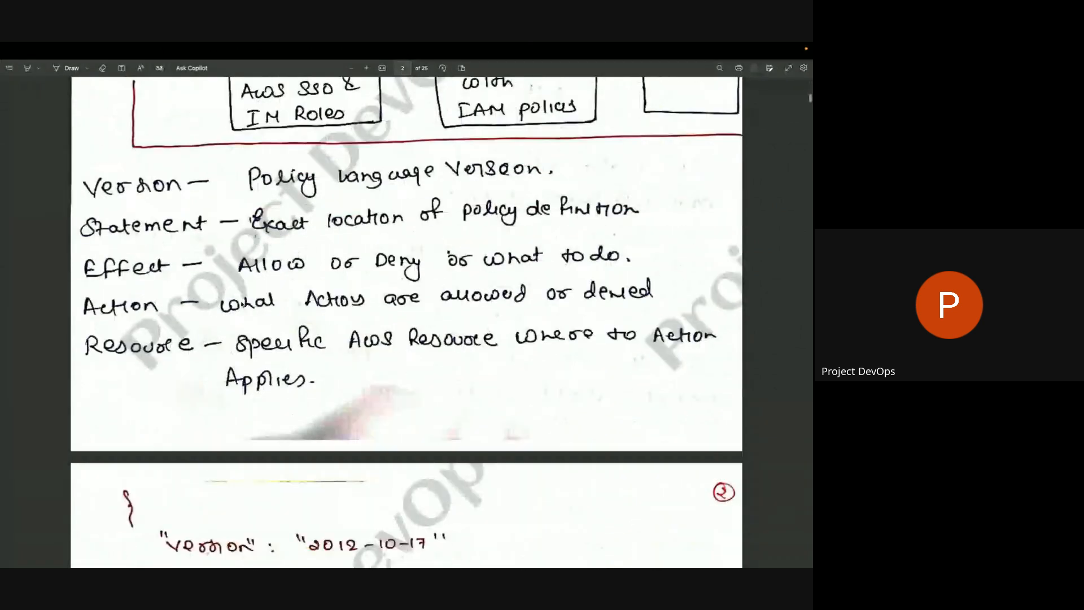
{"action": "scroll", "coordinate": [311, 400], "scroll_direction": "down", "scroll_amount": 12}
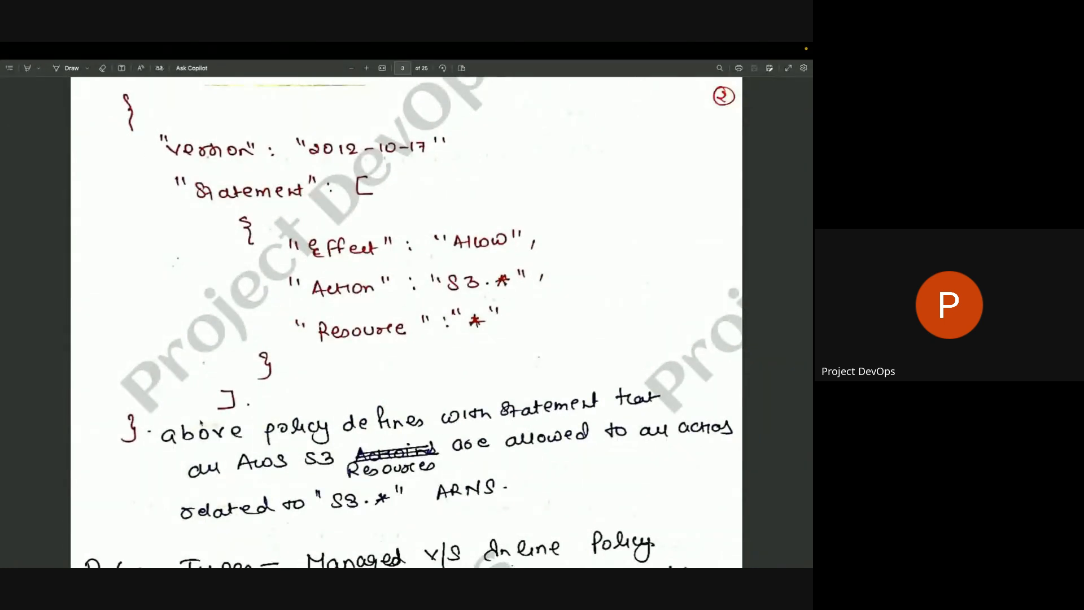
{"action": "scroll", "coordinate": [228, 309], "scroll_direction": "down", "scroll_amount": 10}
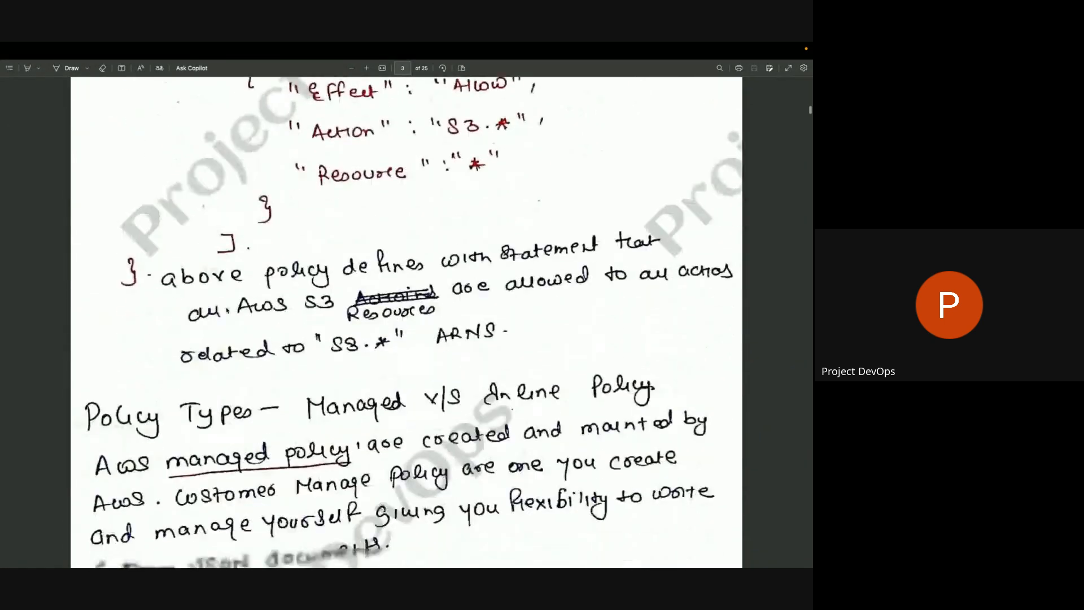
{"action": "scroll", "coordinate": [407, 322], "scroll_direction": "down", "scroll_amount": 2}
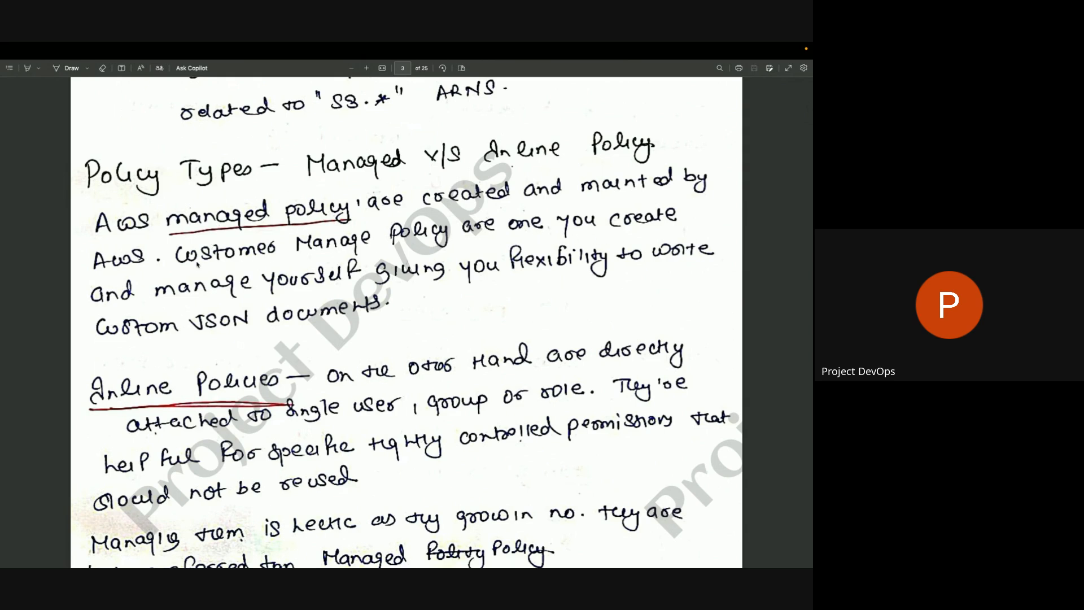
{"action": "scroll", "coordinate": [432, 295], "scroll_direction": "down", "scroll_amount": 3}
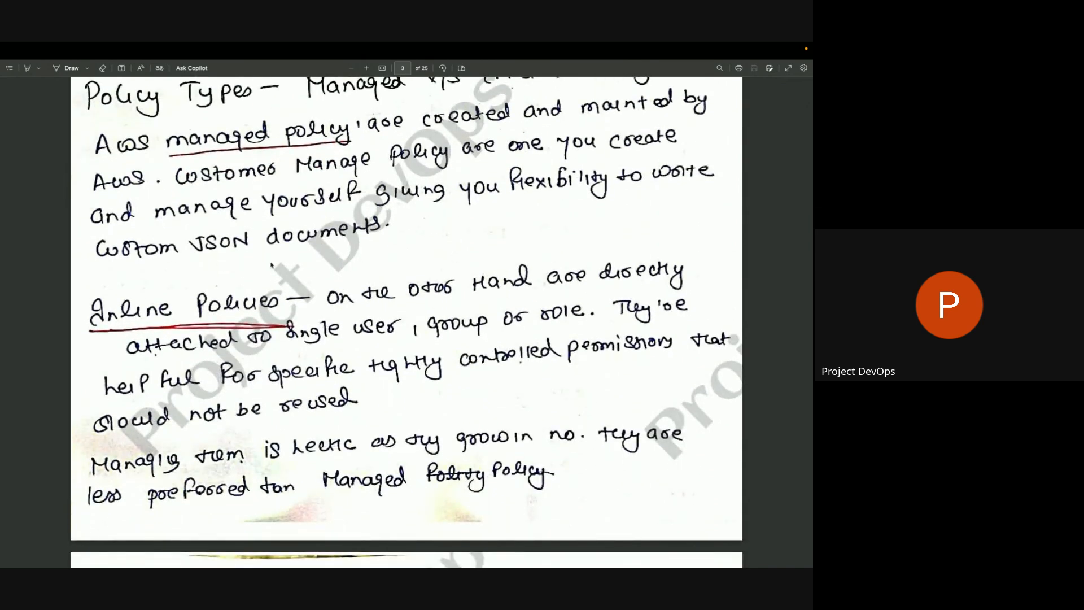
{"action": "scroll", "coordinate": [272, 264], "scroll_direction": "down", "scroll_amount": 3}
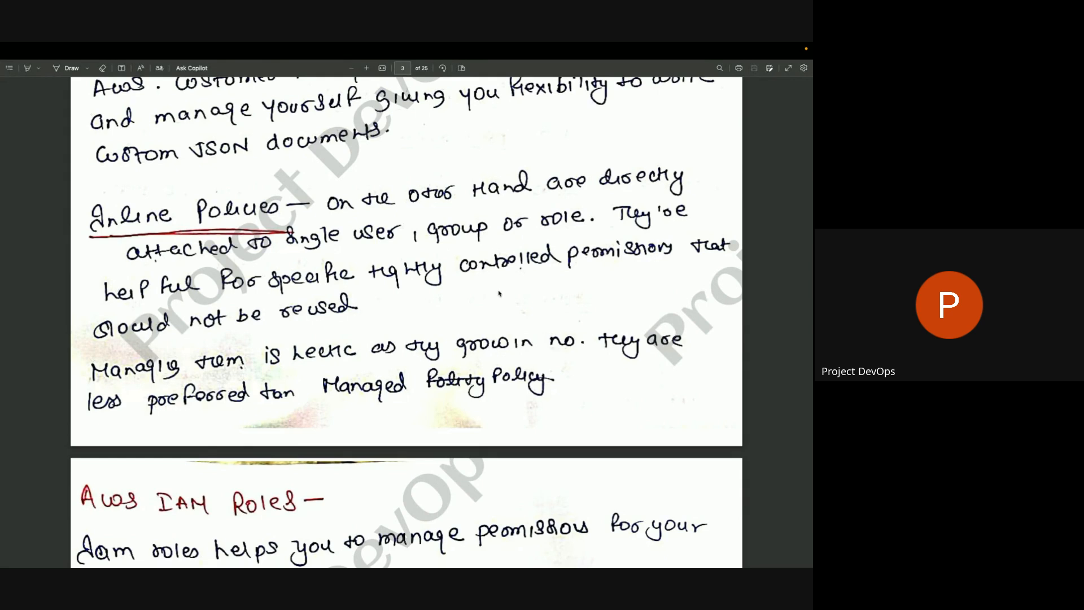
{"action": "scroll", "coordinate": [473, 294], "scroll_direction": "down", "scroll_amount": 1}
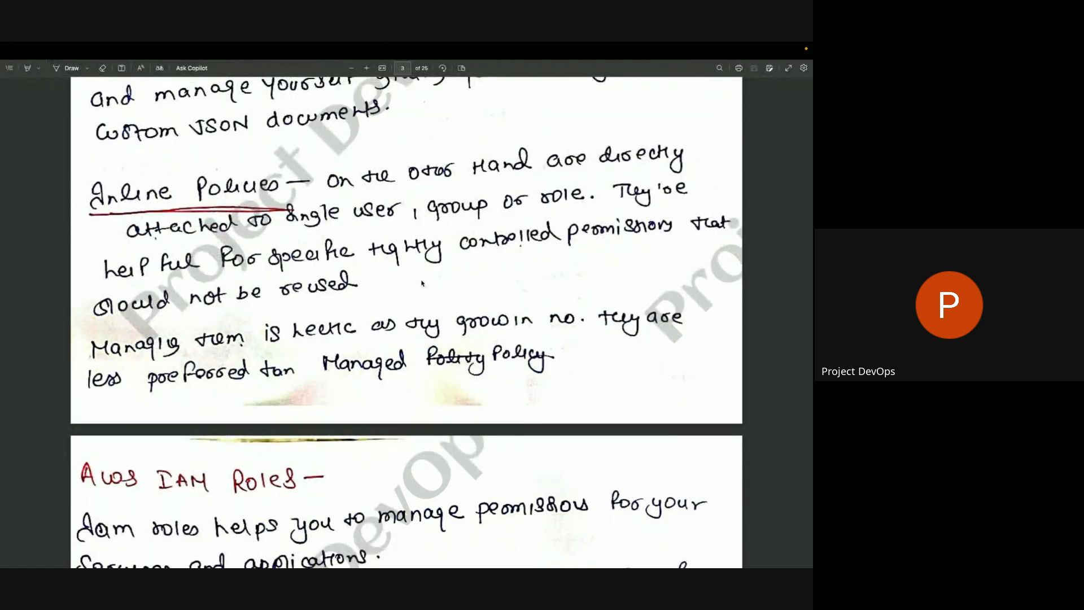
{"action": "mouse_move", "coordinate": [409, 44]}
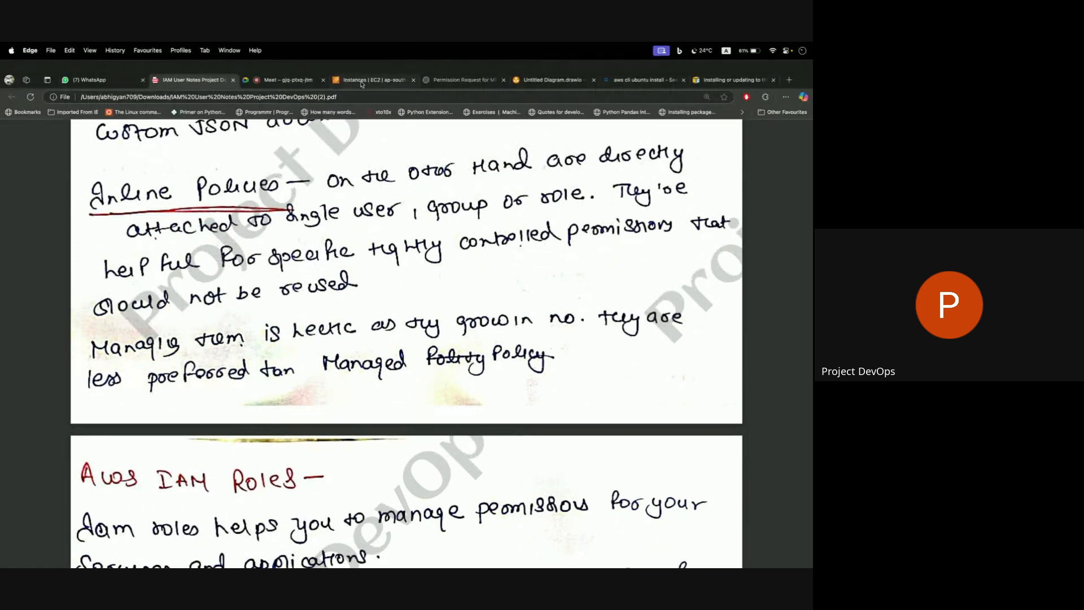
{"action": "left_click", "coordinate": [349, 81]}
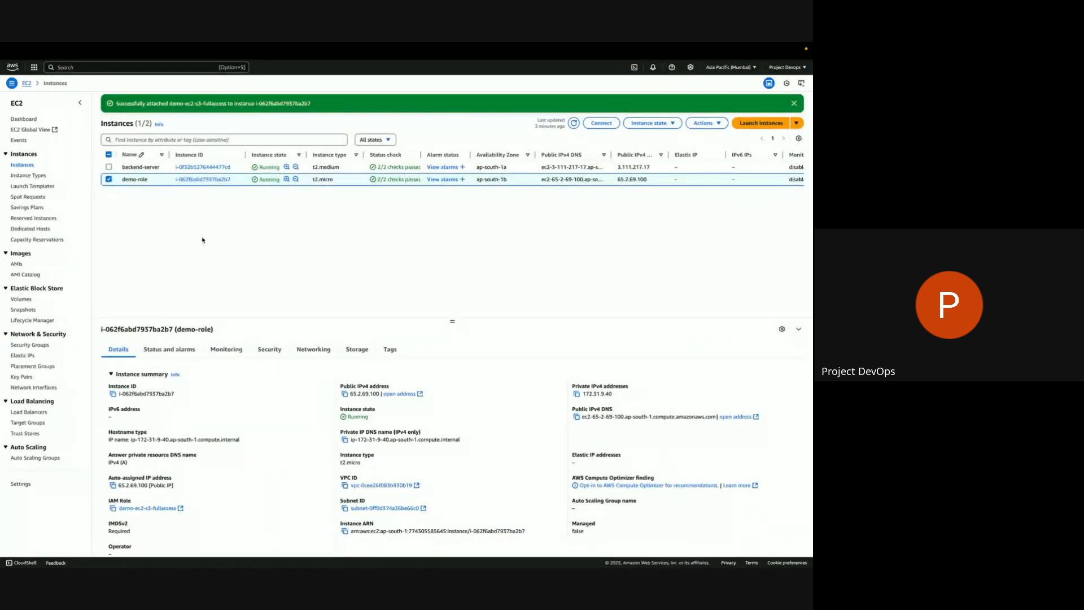
{"action": "key", "text": "ctrl+Left"}
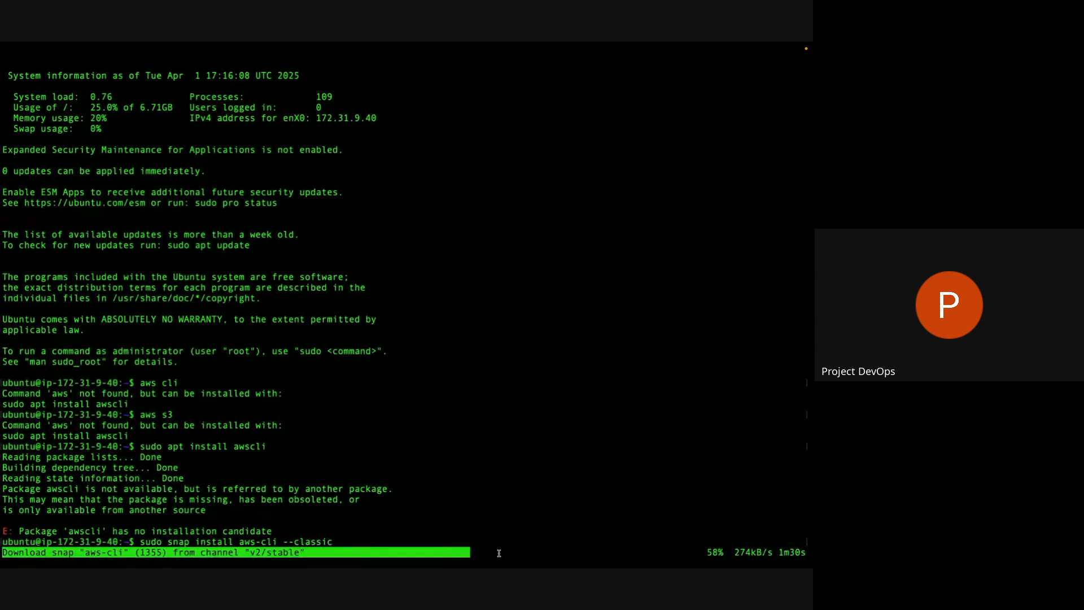
{"action": "key", "text": "ctrl+Right"}
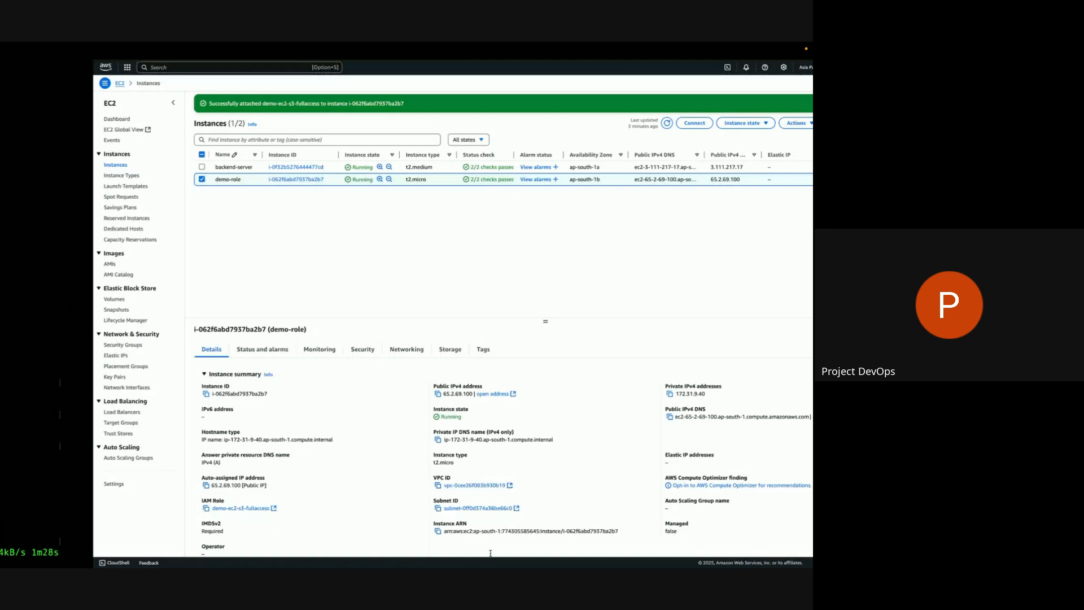
- Stop presenting the screen in Google Meet from the People panel
{"action": "left_click", "coordinate": [283, 79]}
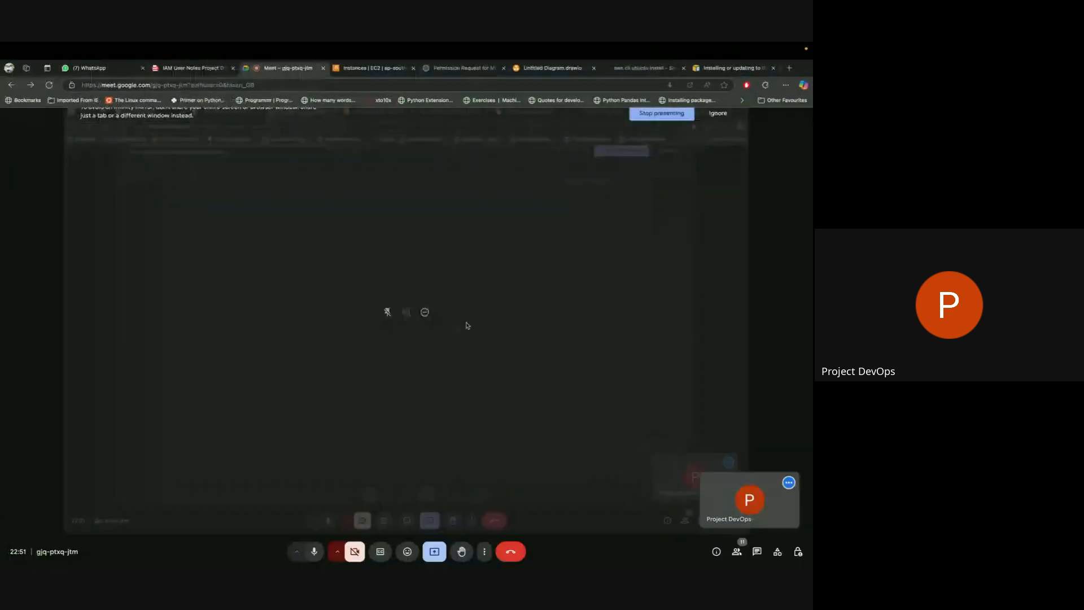
{"action": "left_click", "coordinate": [736, 553]}
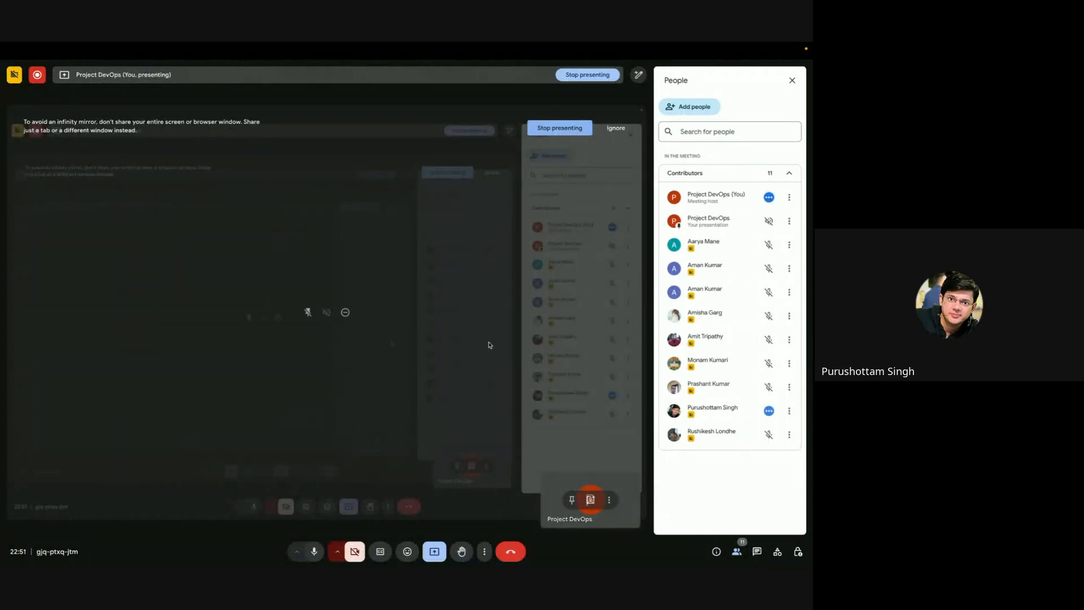
{"action": "left_click", "coordinate": [566, 129]}
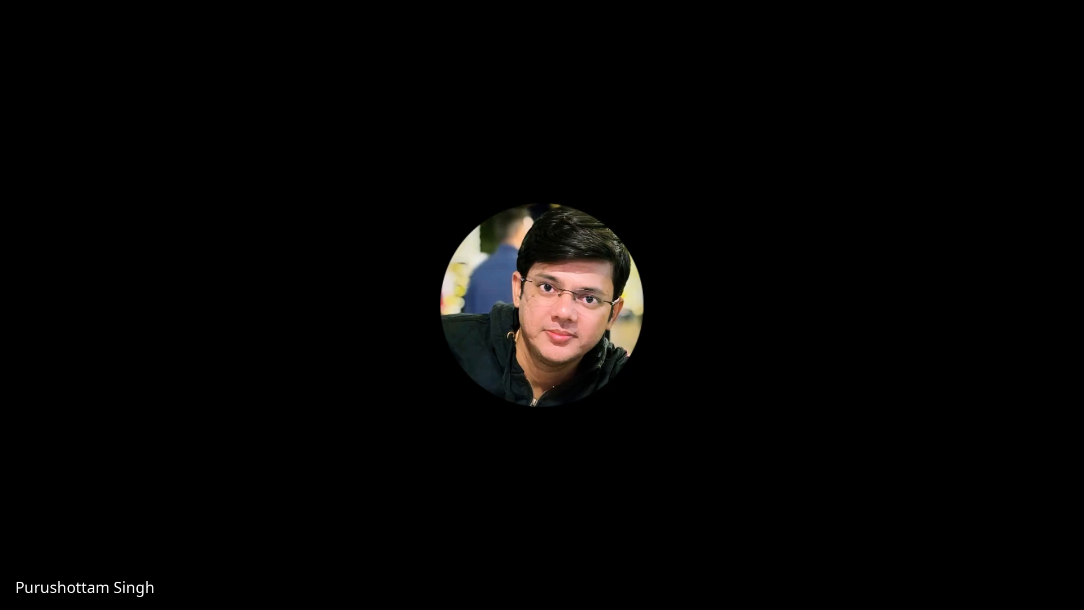